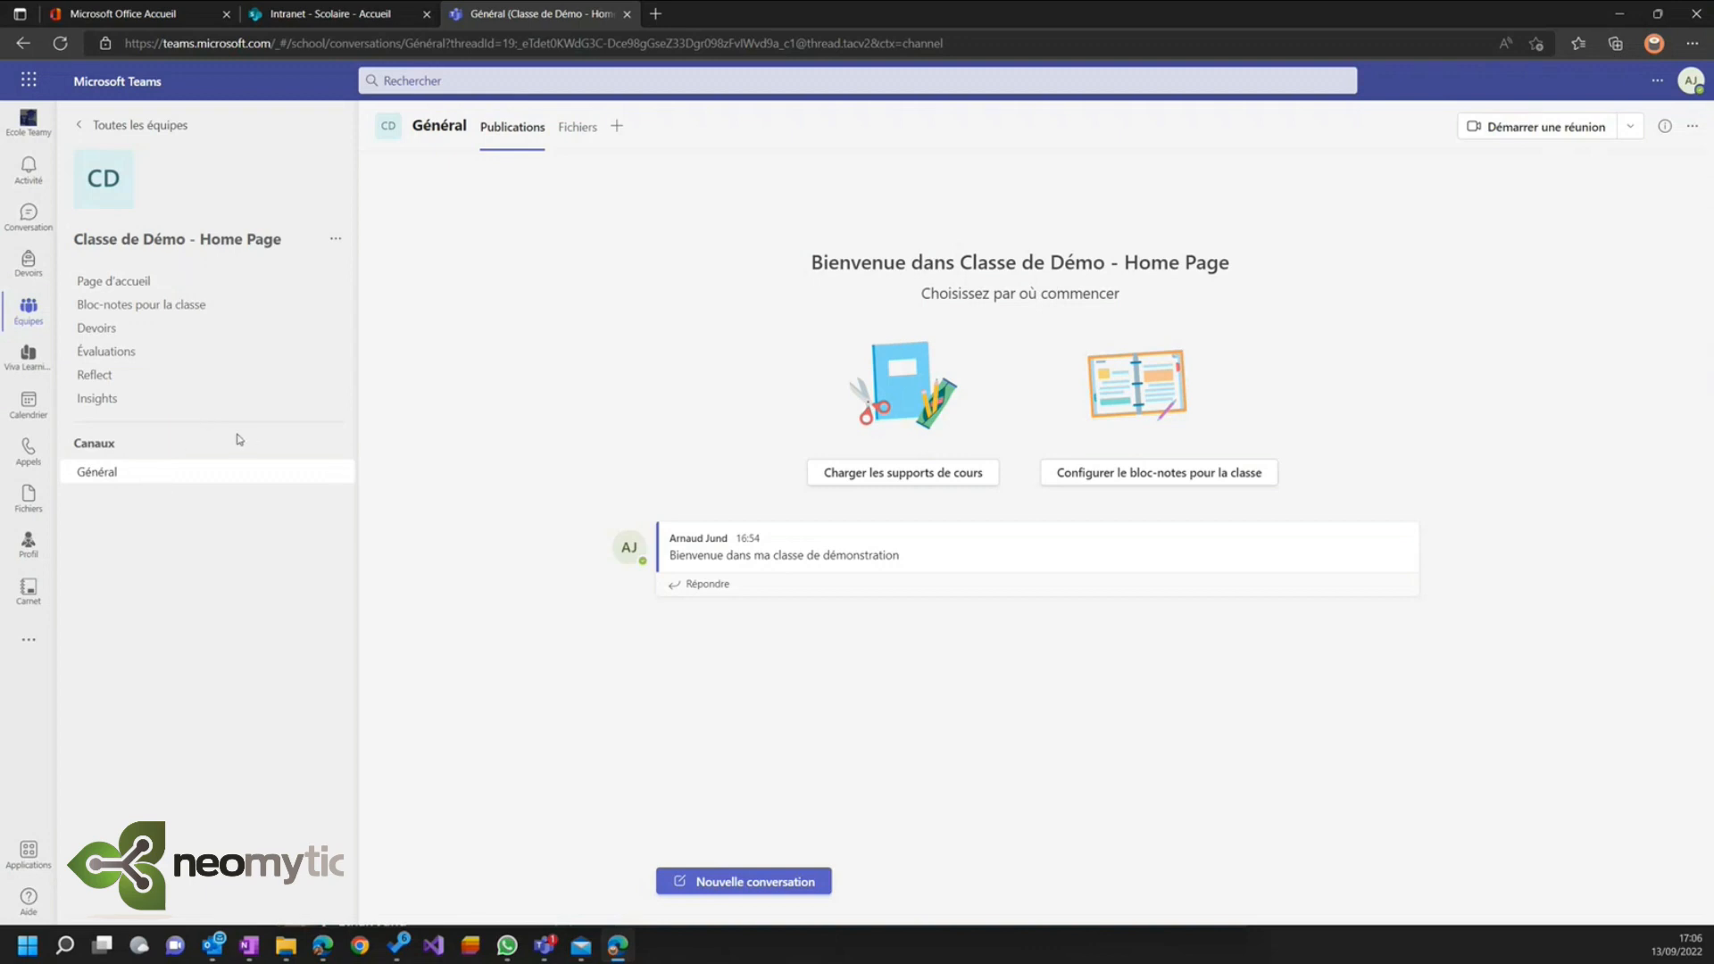
- Review the owners, members and guests of the "Classe de Démo - Home Page" team
{"action": "left_click", "coordinate": [336, 239]}
{"action": "left_click", "coordinate": [387, 274]}
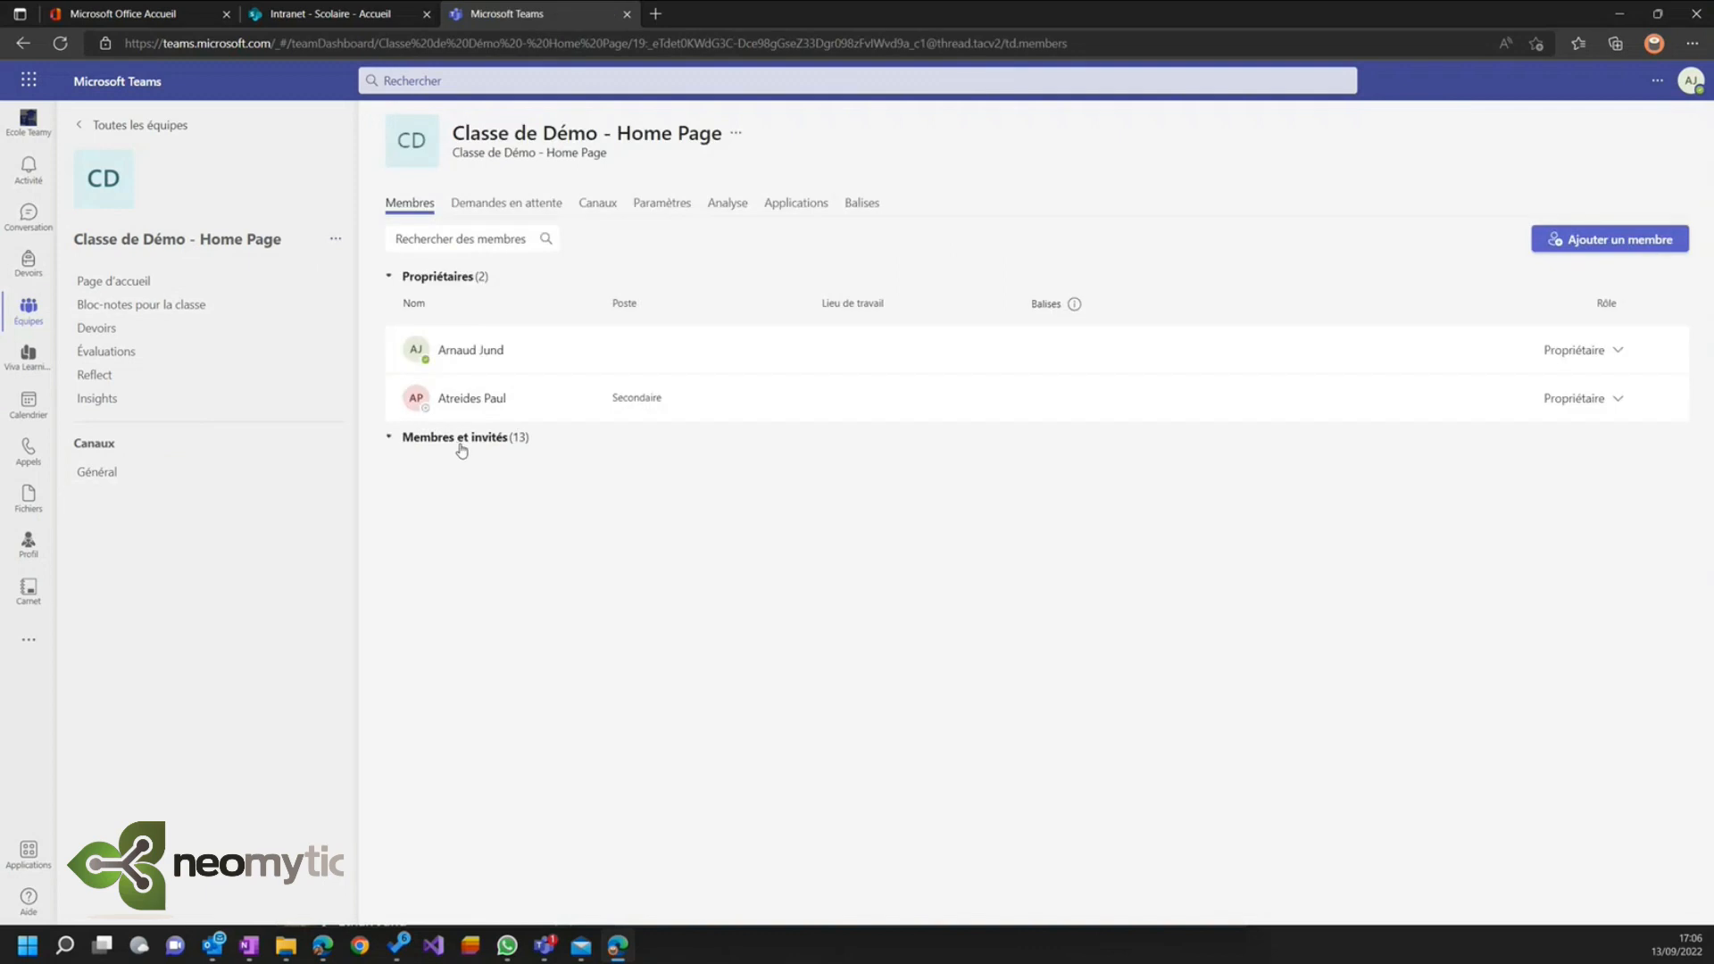
{"action": "left_click", "coordinate": [457, 438]}
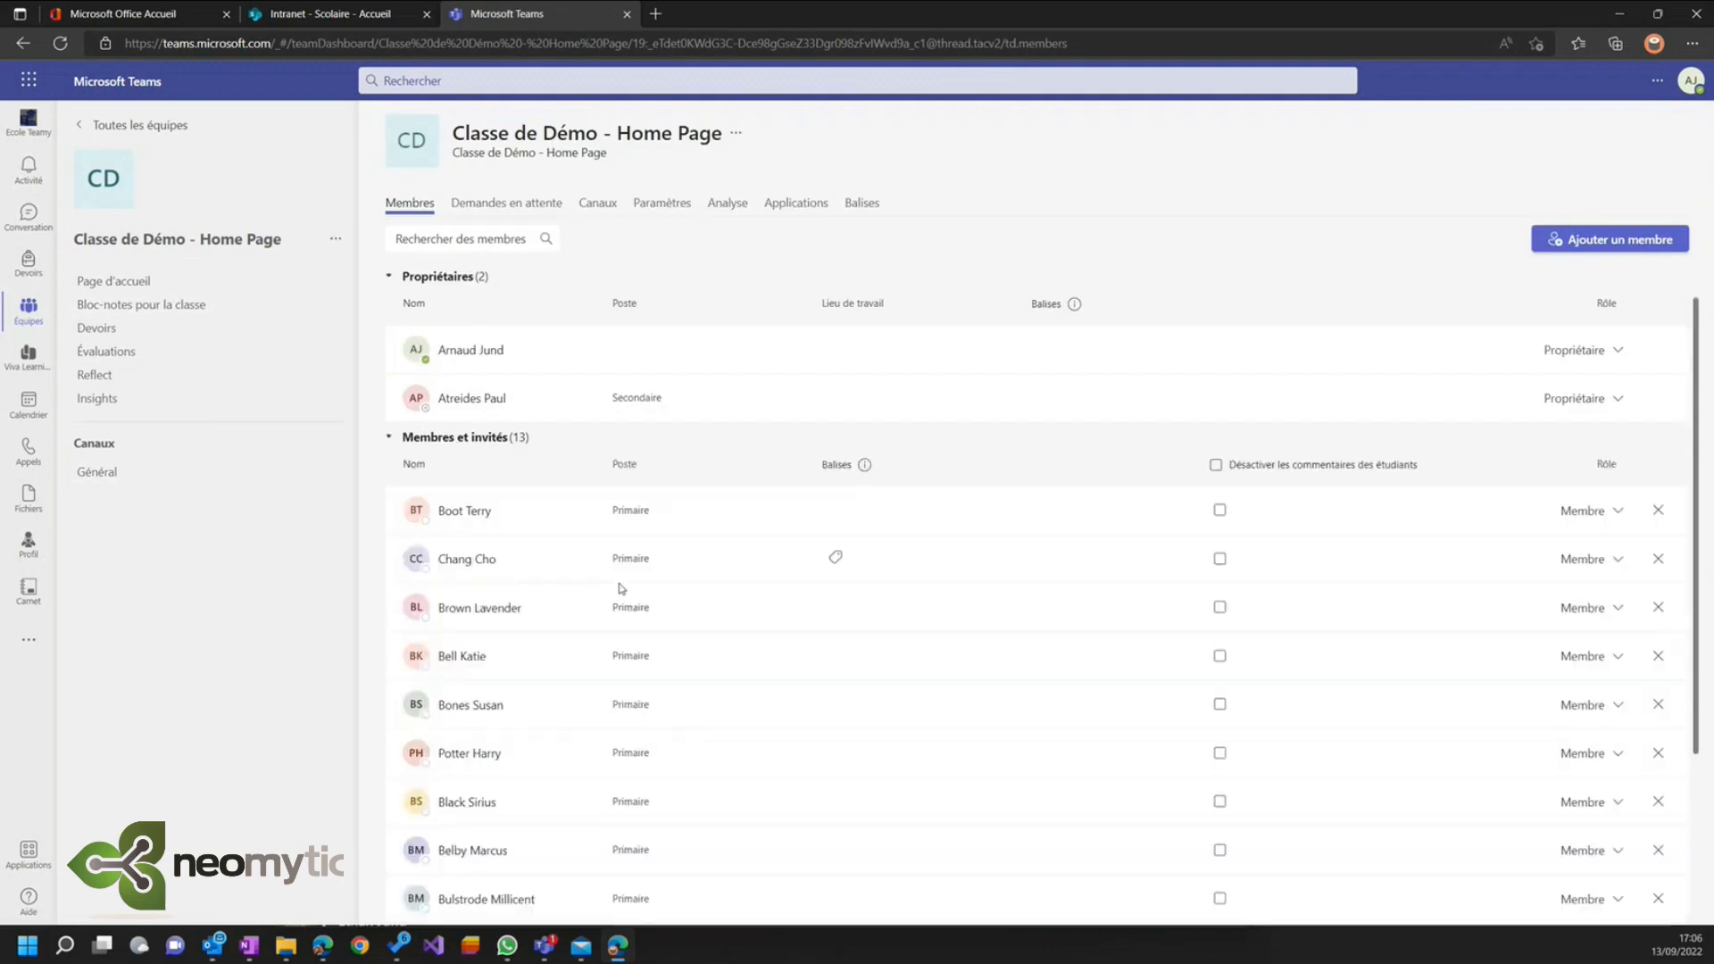
{"action": "scroll", "coordinate": [601, 613], "scroll_direction": "down", "scroll_amount": 3}
{"action": "scroll", "coordinate": [601, 613], "scroll_direction": "up", "scroll_amount": 3}
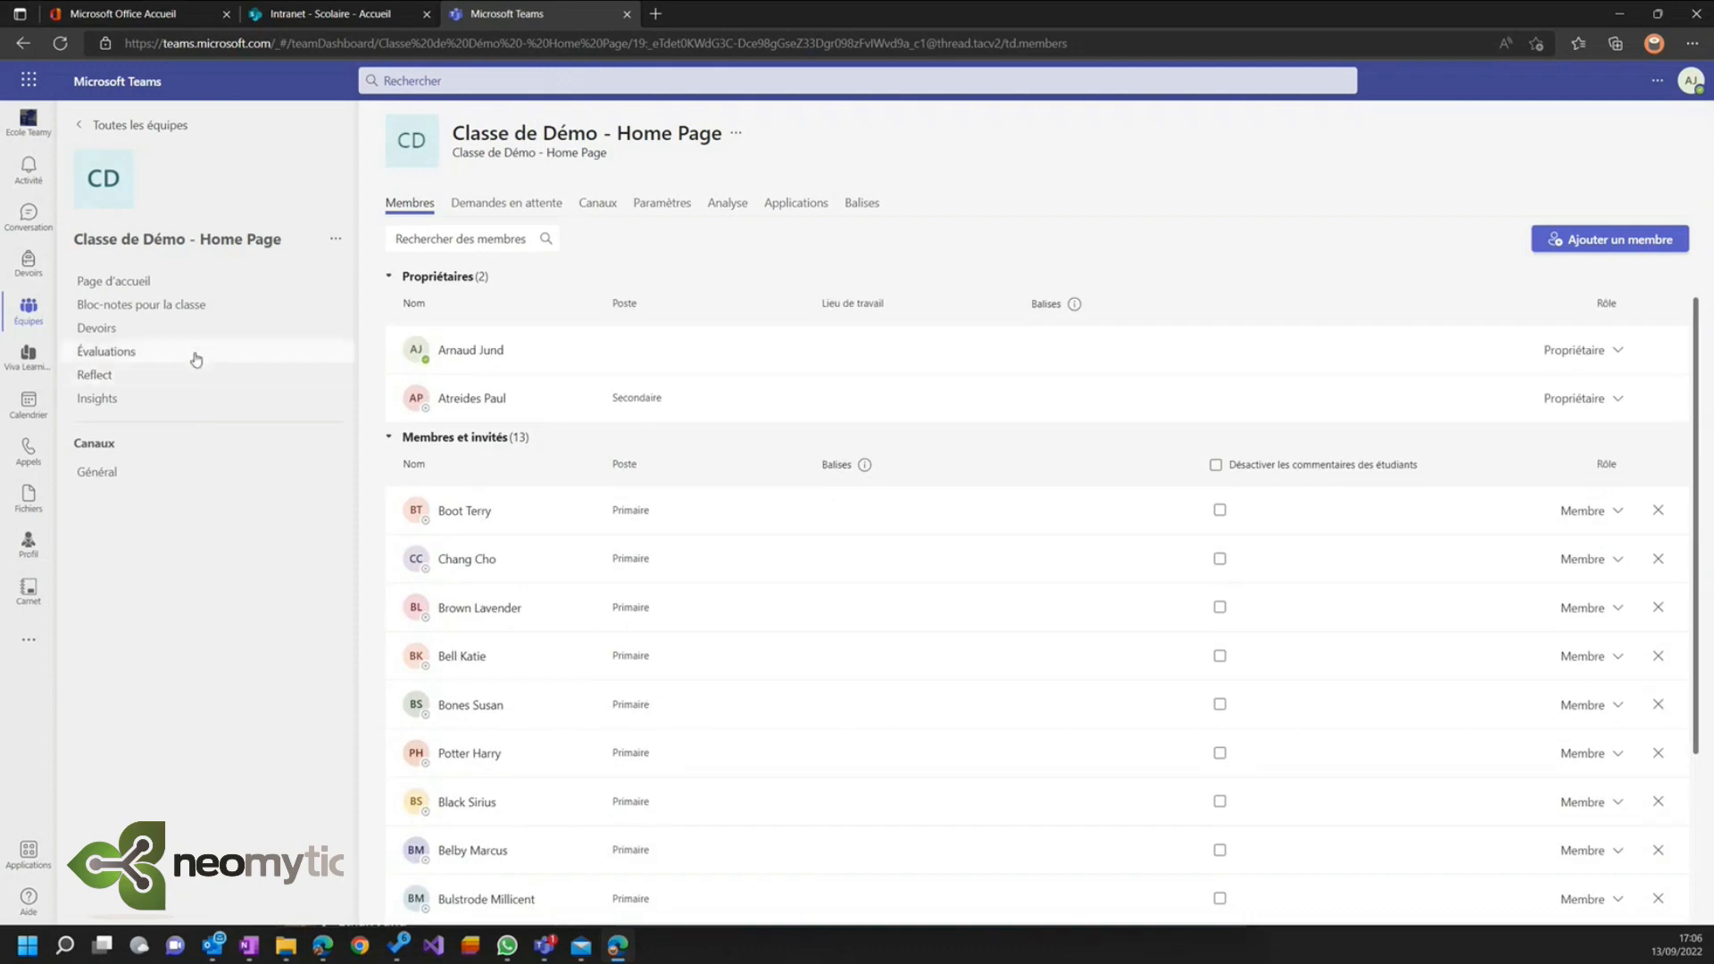
- Look through the class team's Général channel posts, its Page d'accueil and the channel's Fichiers
{"action": "left_click", "coordinate": [105, 482]}
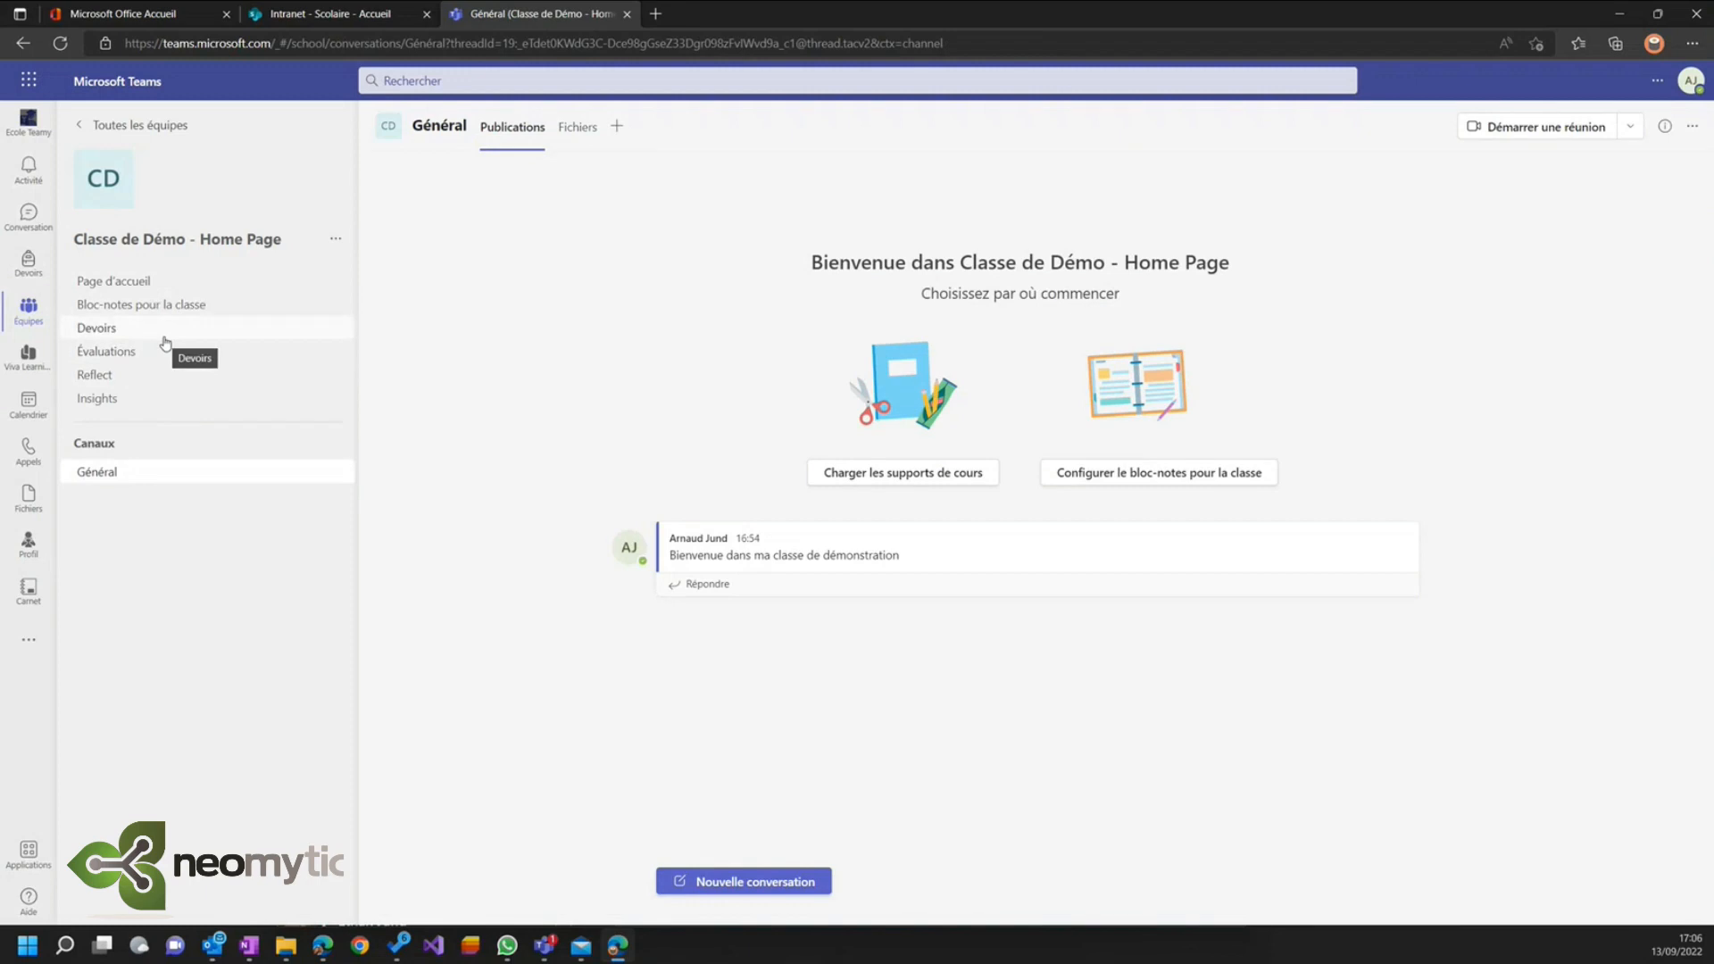
{"action": "left_click", "coordinate": [129, 291]}
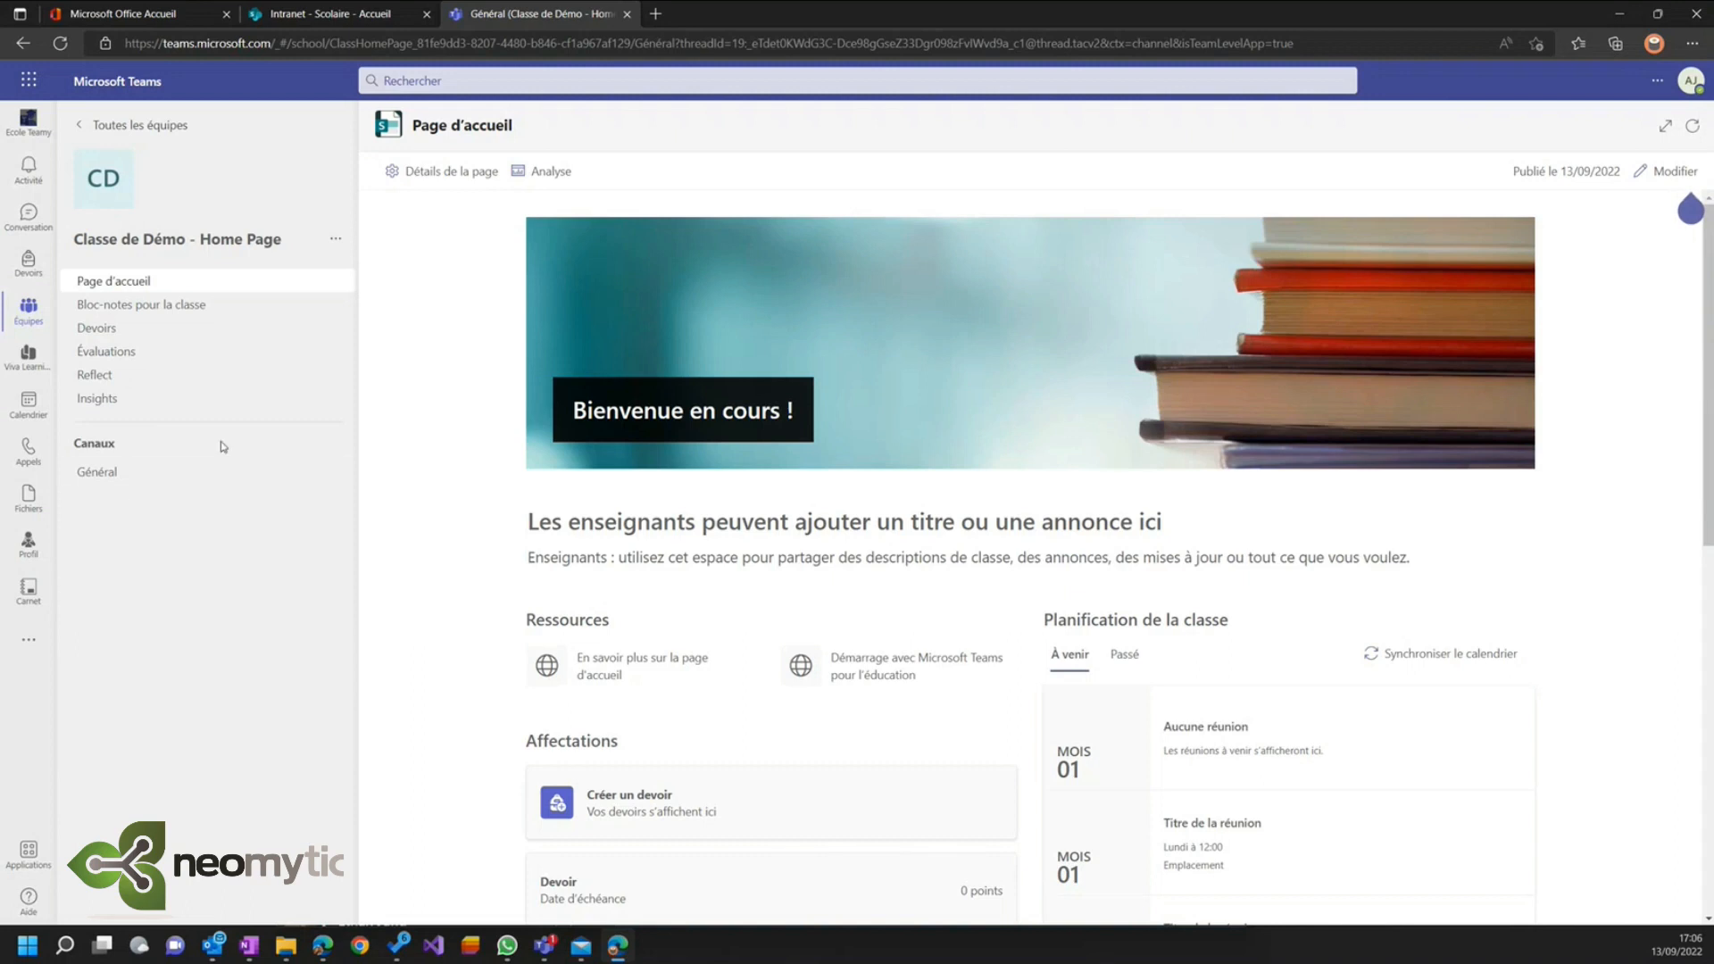
{"action": "left_click", "coordinate": [135, 481]}
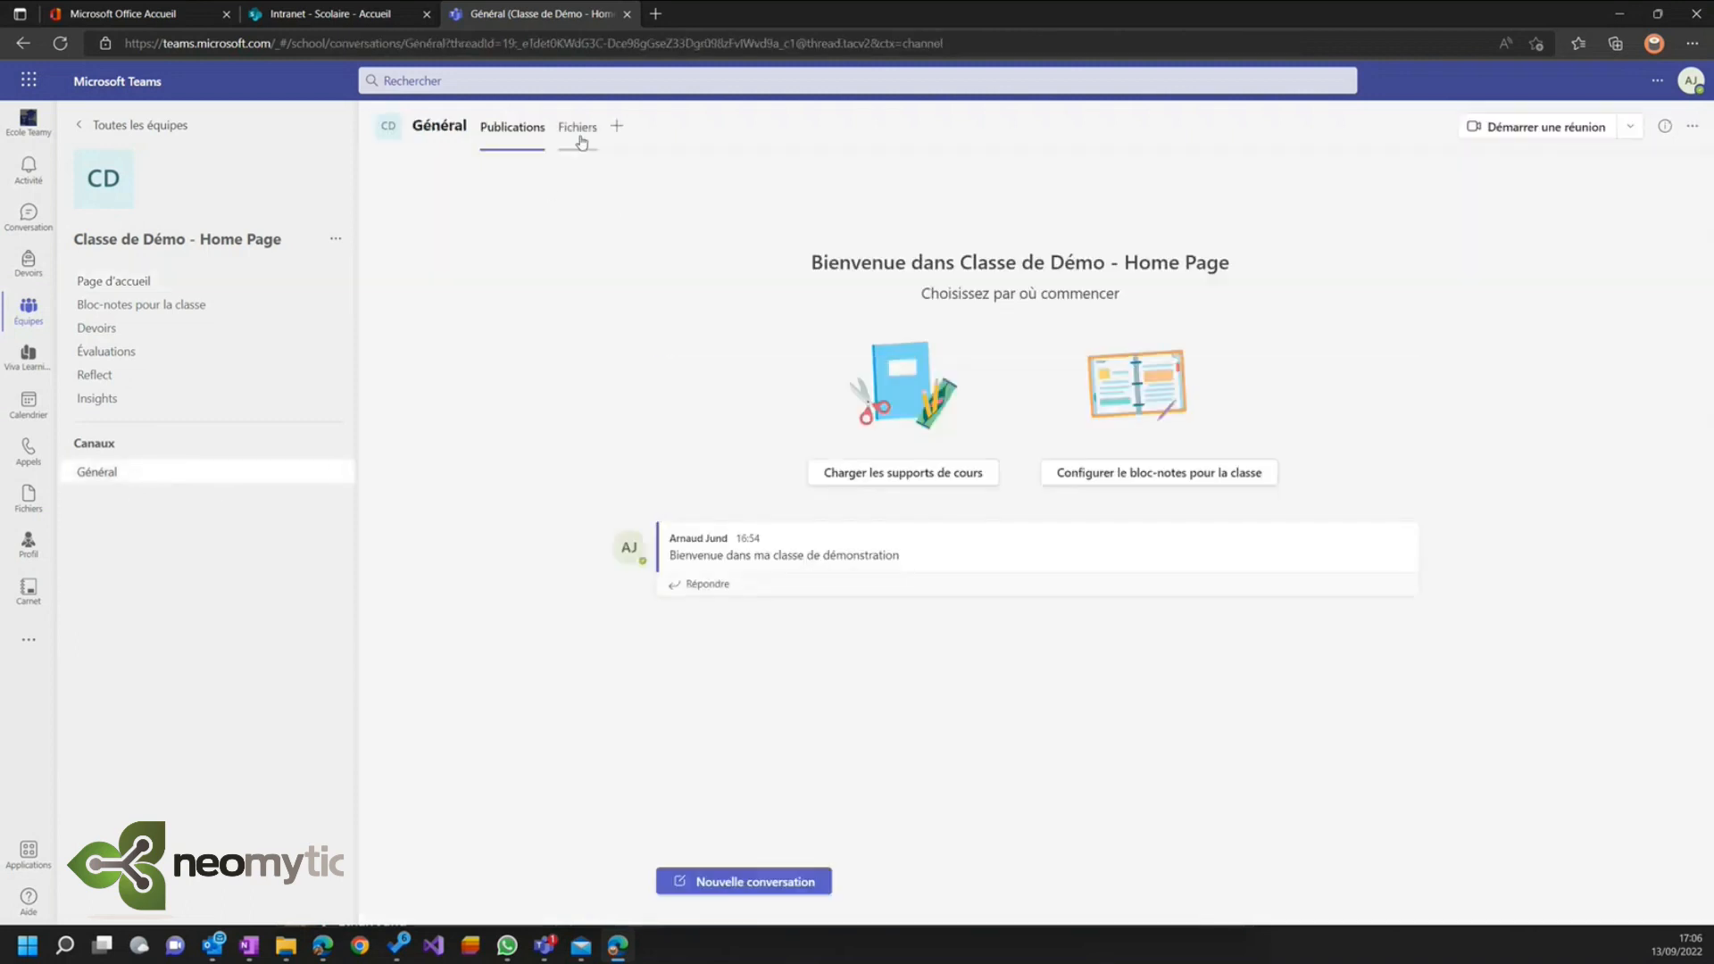
{"action": "left_click", "coordinate": [578, 127]}
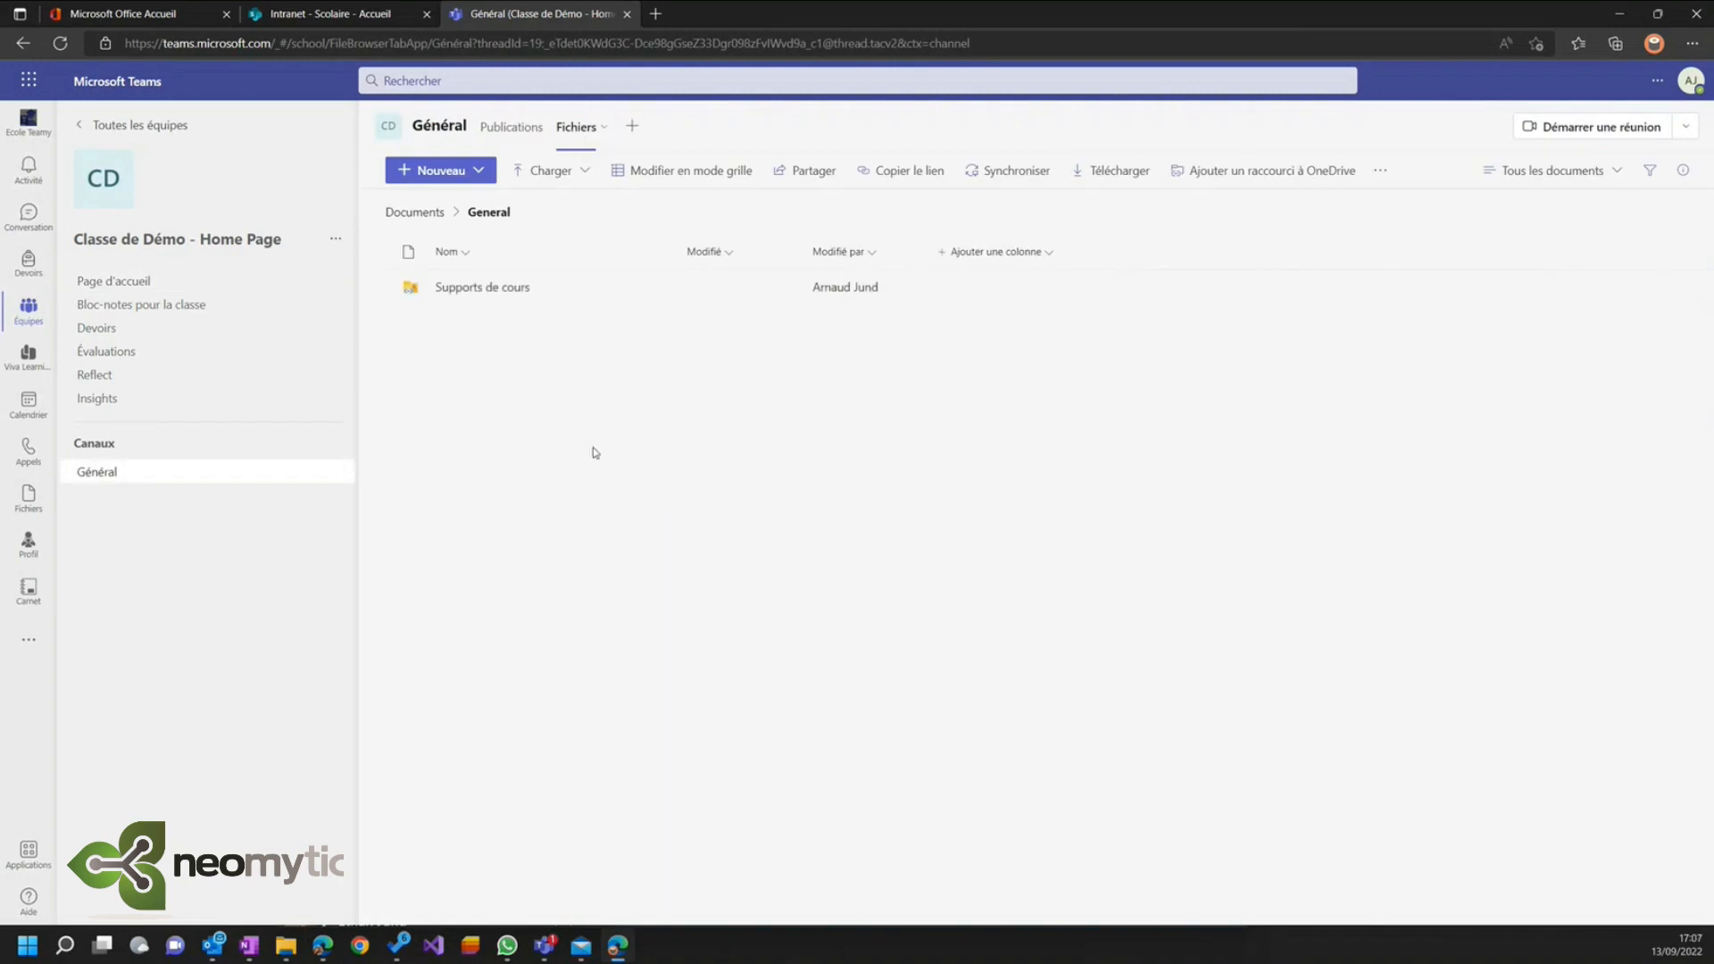
- Examine the sections of the class team's Page d'accueil from the banner down to the recent files
{"action": "left_click", "coordinate": [134, 280]}
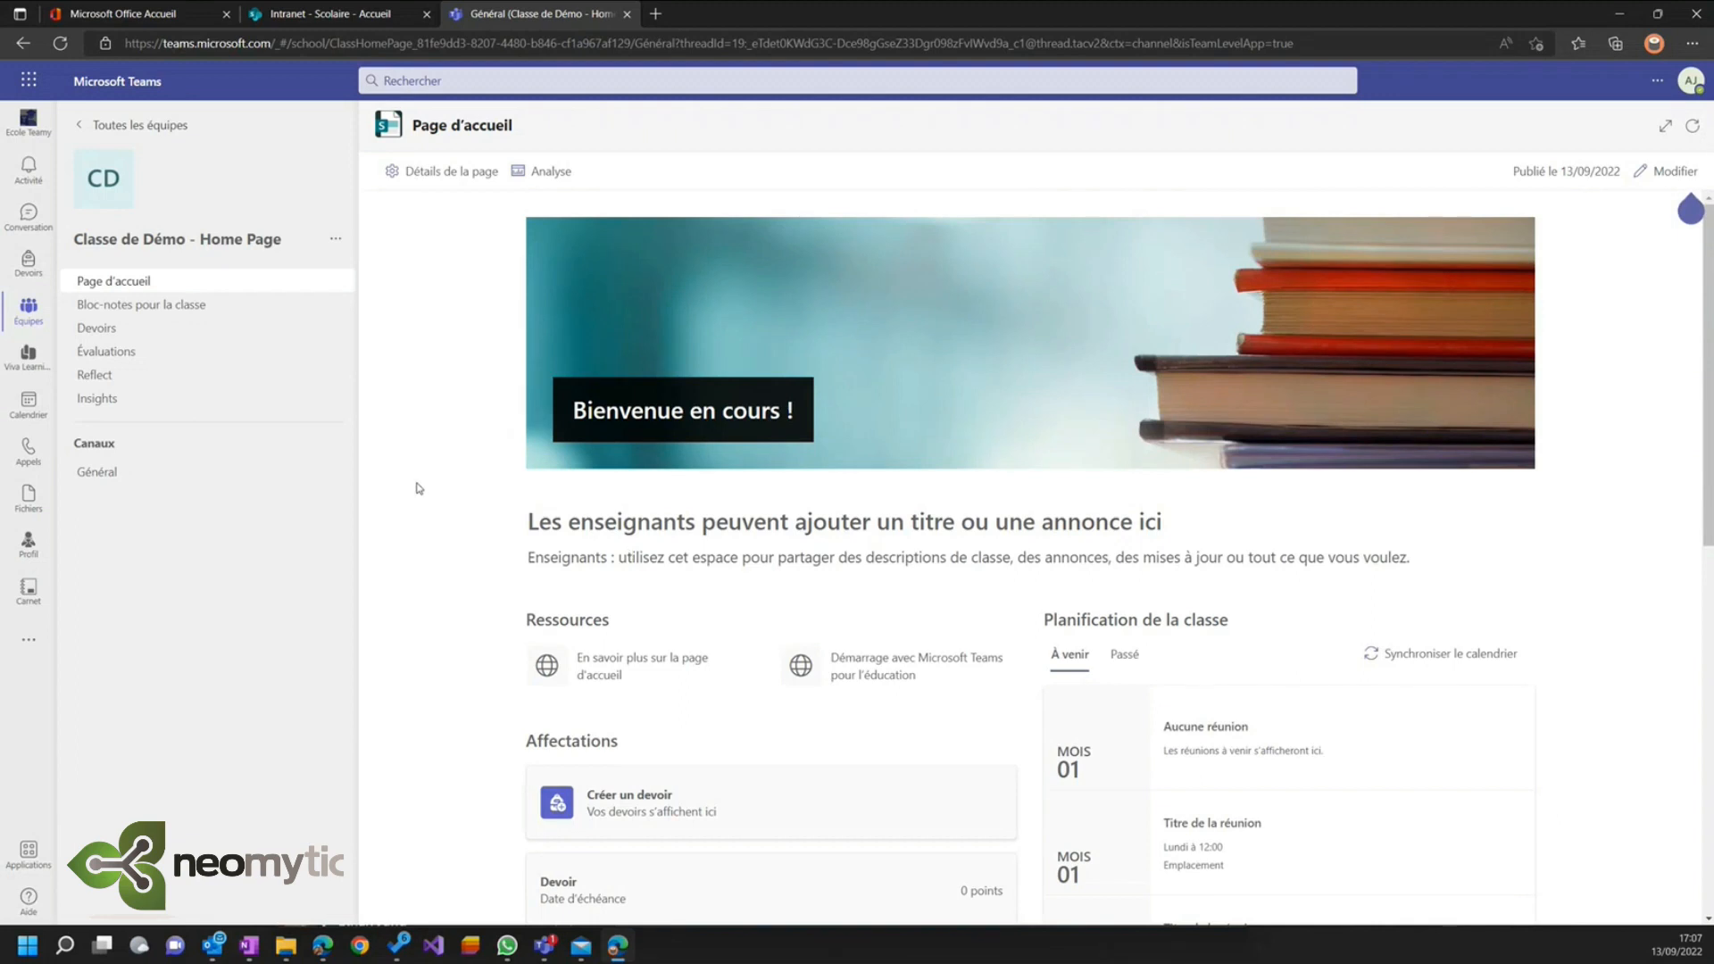
{"action": "scroll", "coordinate": [420, 491], "scroll_direction": "down", "scroll_amount": 5}
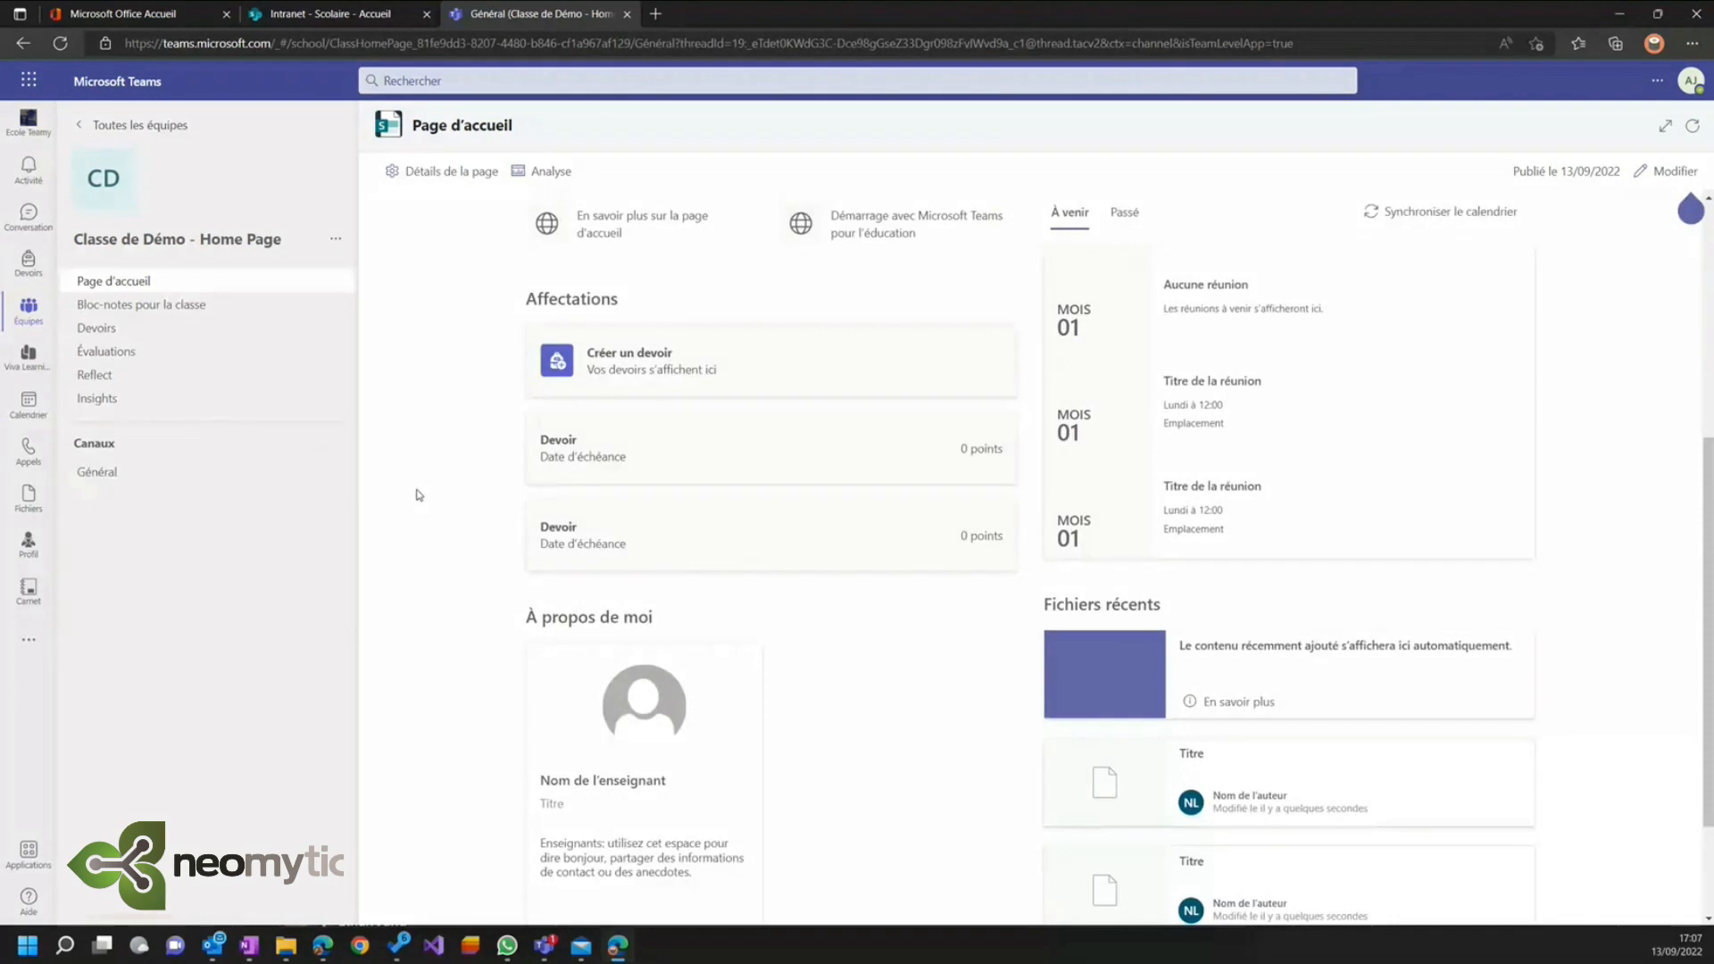
{"action": "scroll", "coordinate": [416, 494], "scroll_direction": "up", "scroll_amount": 5}
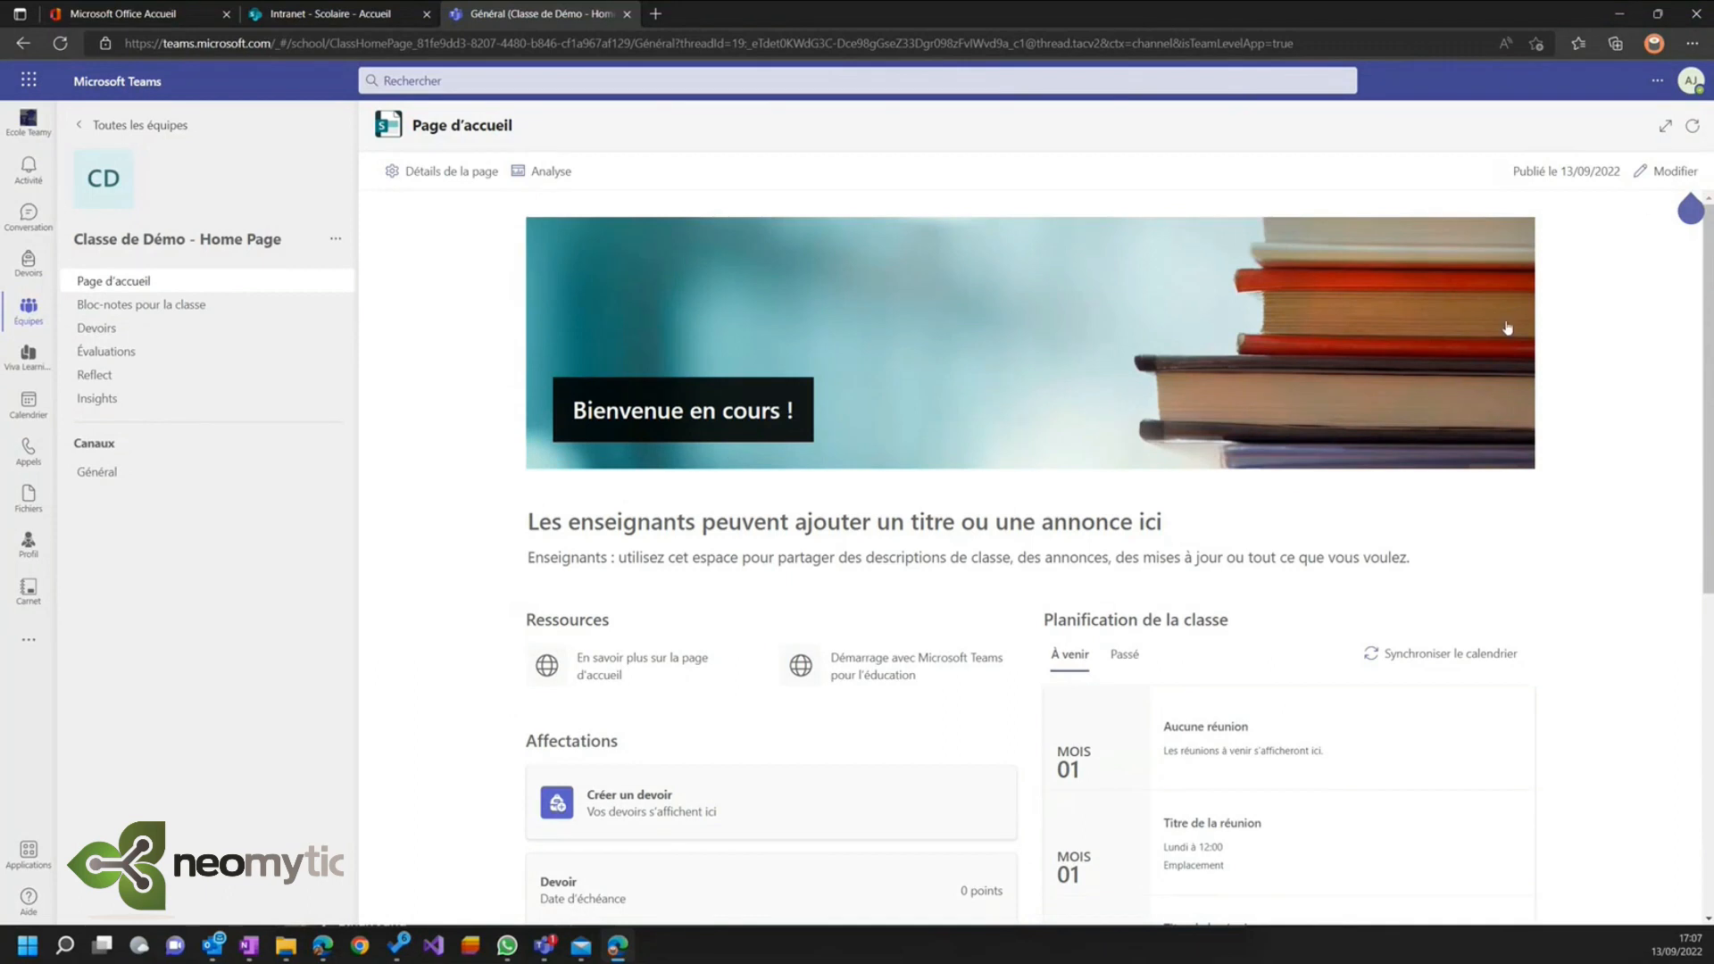
{"action": "left_click", "coordinate": [1670, 171]}
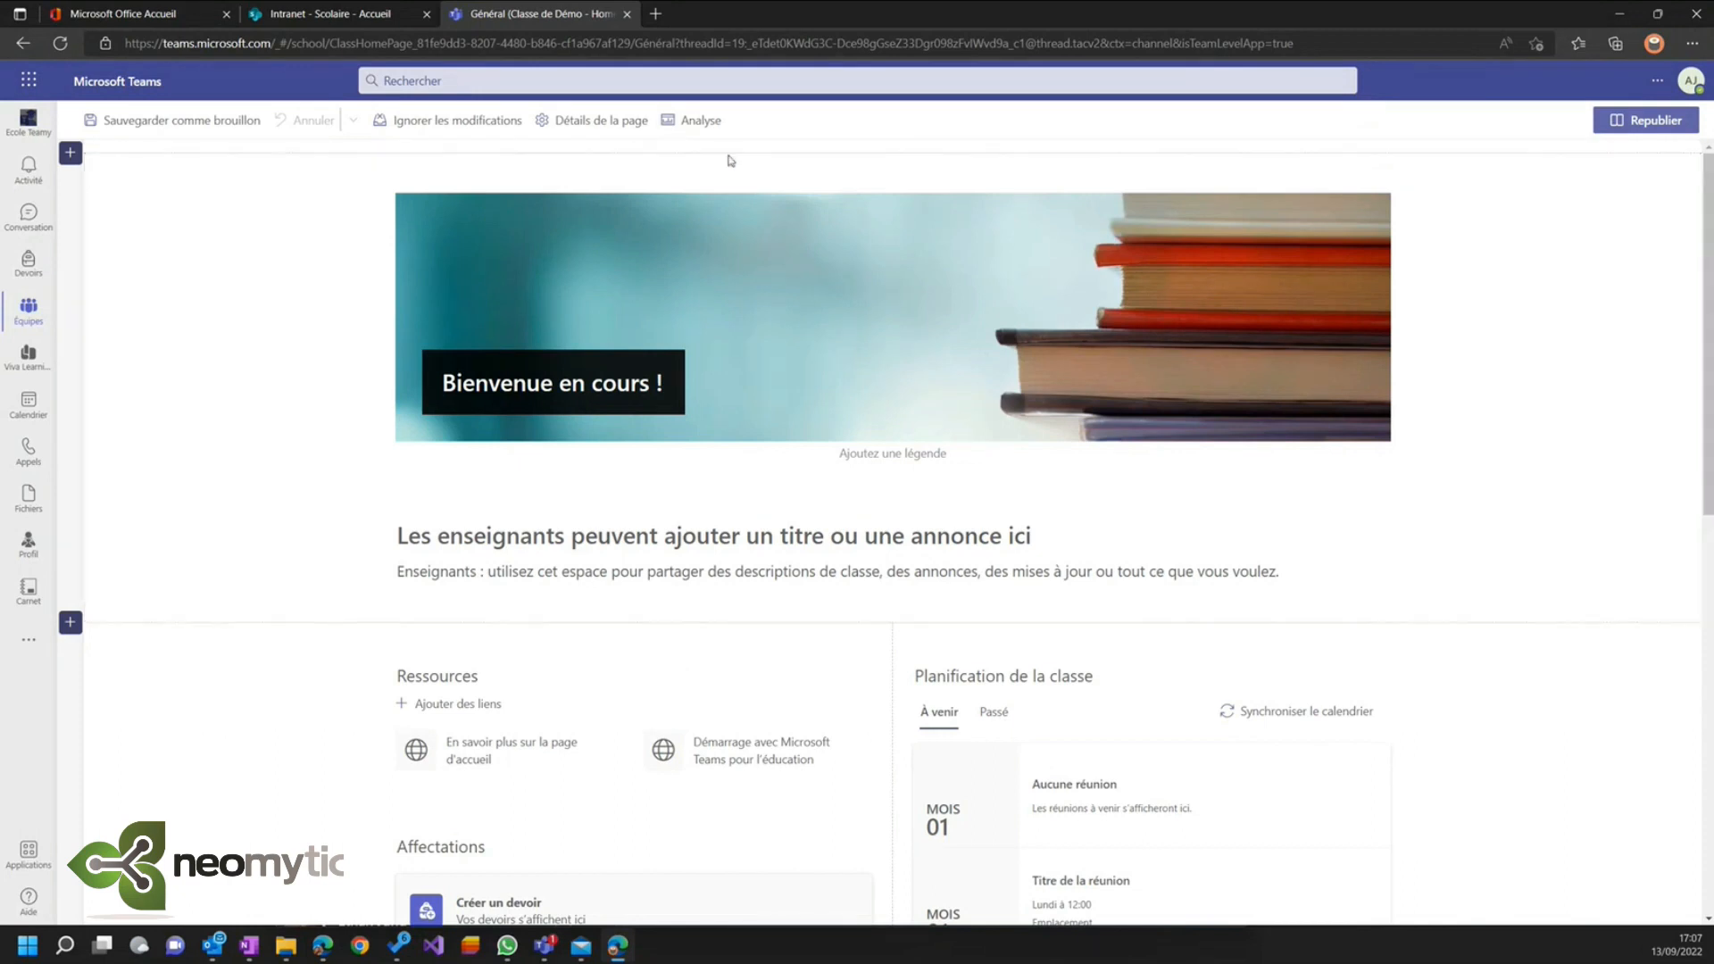
{"action": "left_click", "coordinate": [454, 130]}
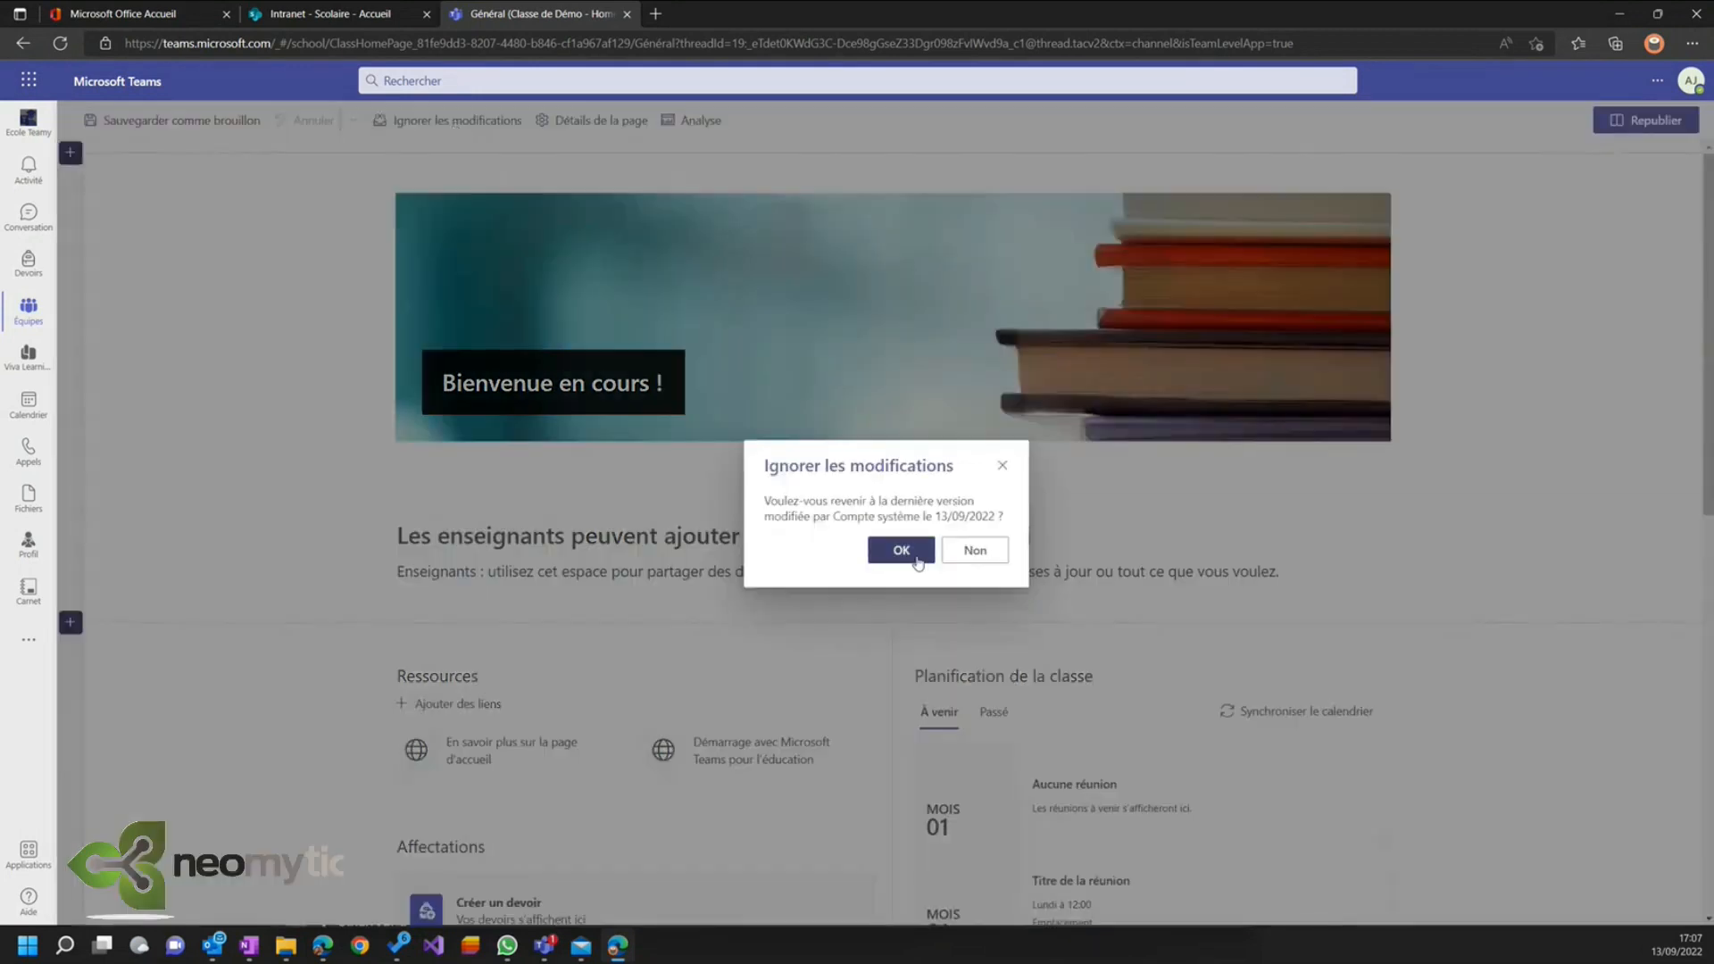
{"action": "left_click", "coordinate": [901, 550]}
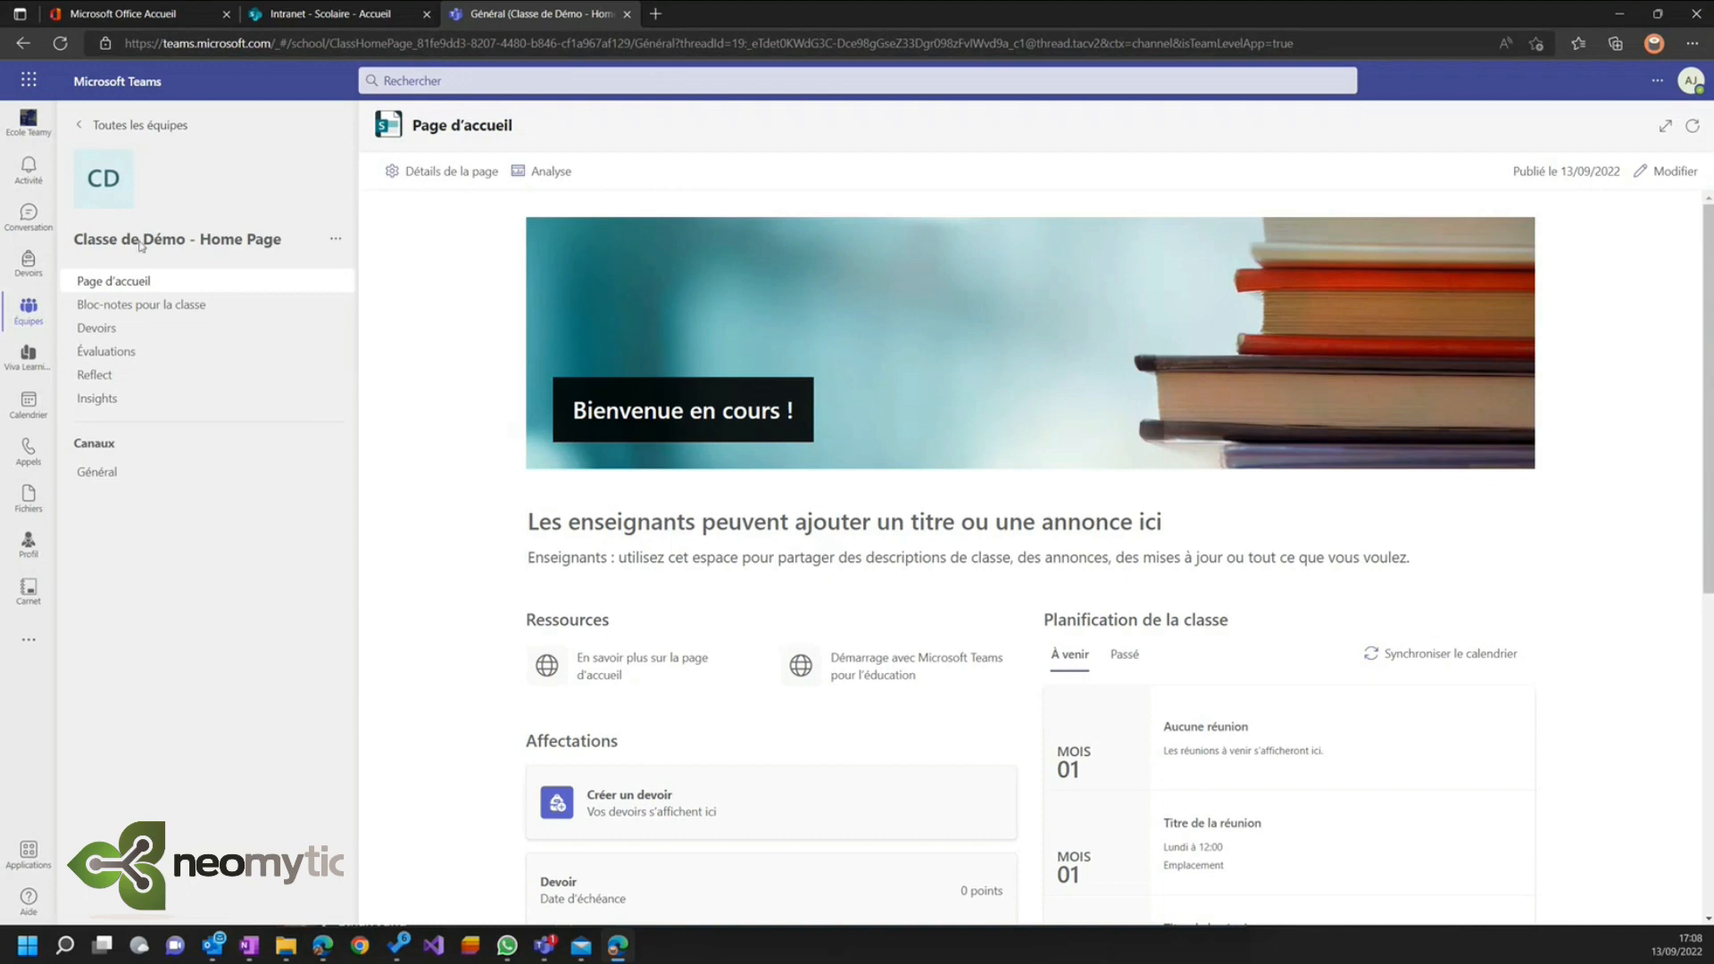
- Open the Général channel's files in SharePoint and go to the class site's Accueil page
{"action": "left_click", "coordinate": [139, 473]}
{"action": "left_click", "coordinate": [570, 147]}
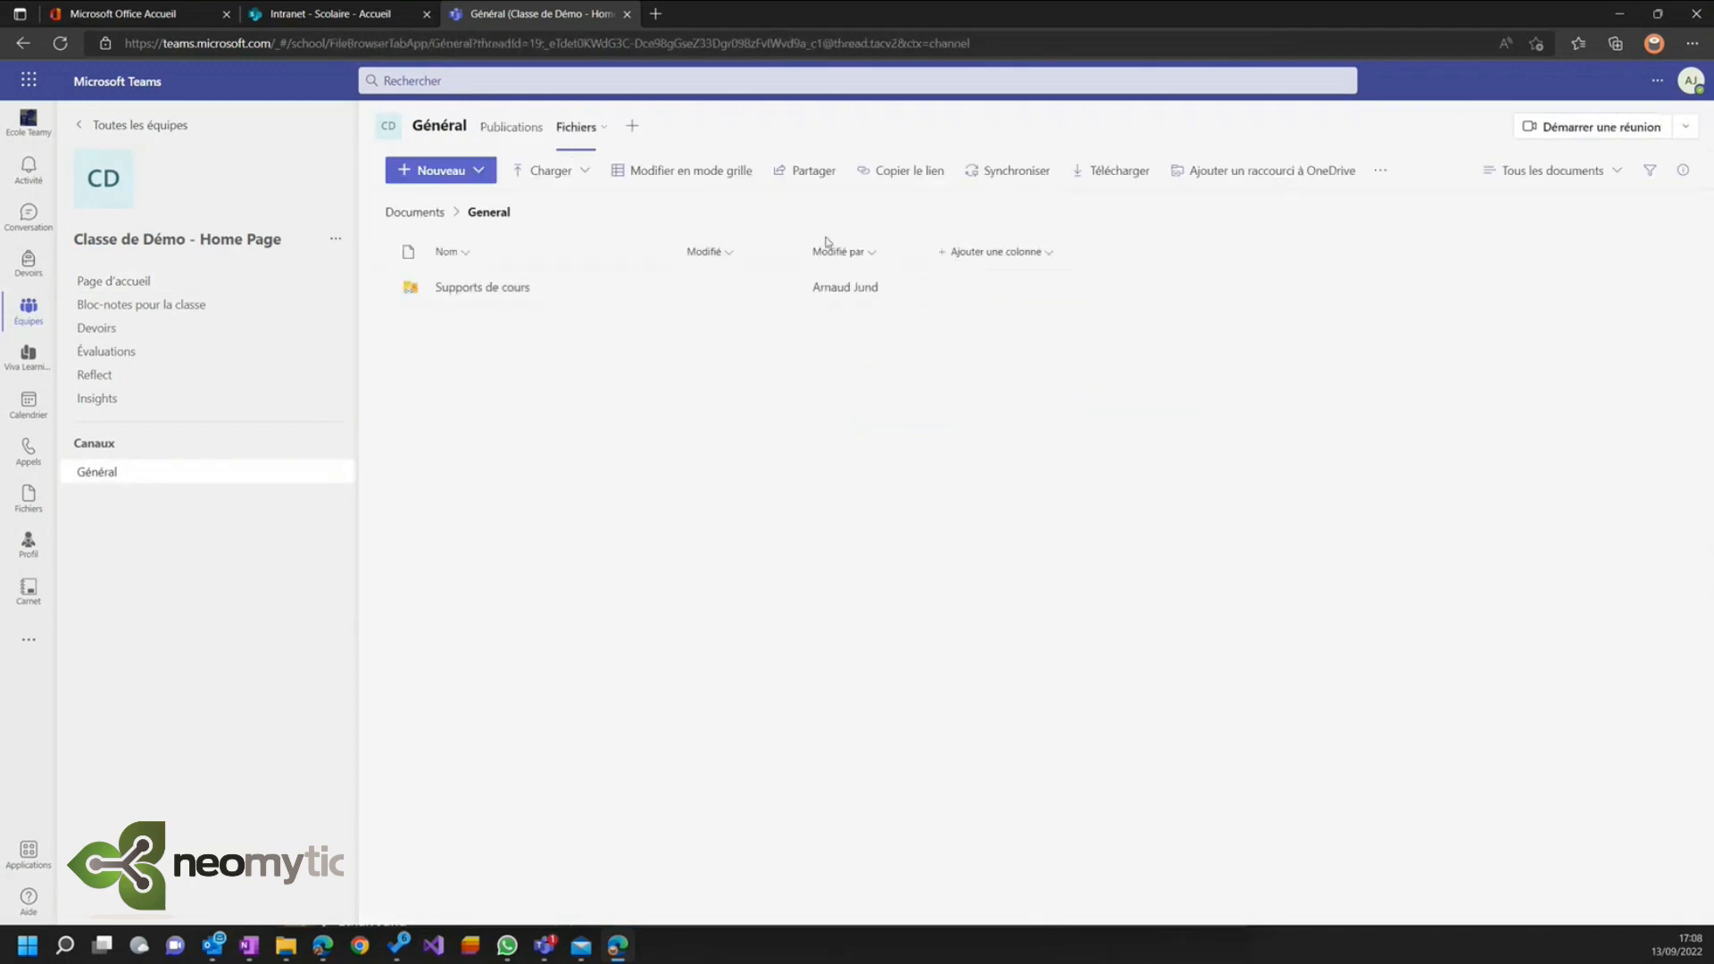
{"action": "left_click", "coordinate": [1382, 173]}
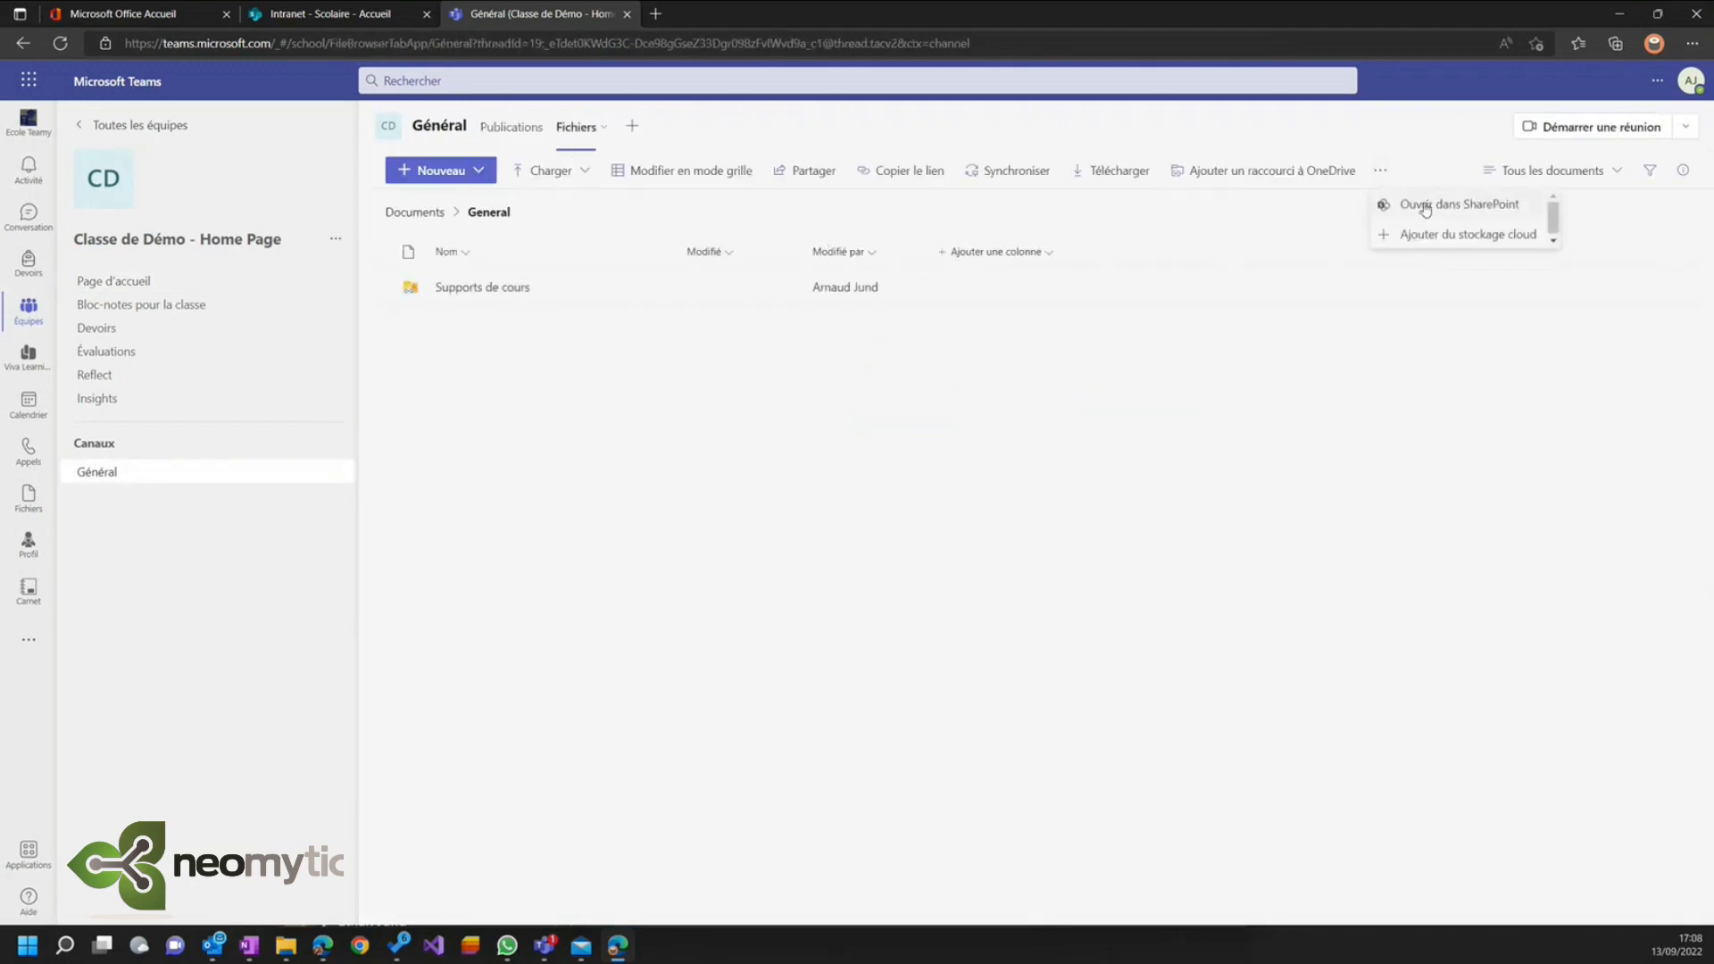
{"action": "left_click", "coordinate": [1426, 207]}
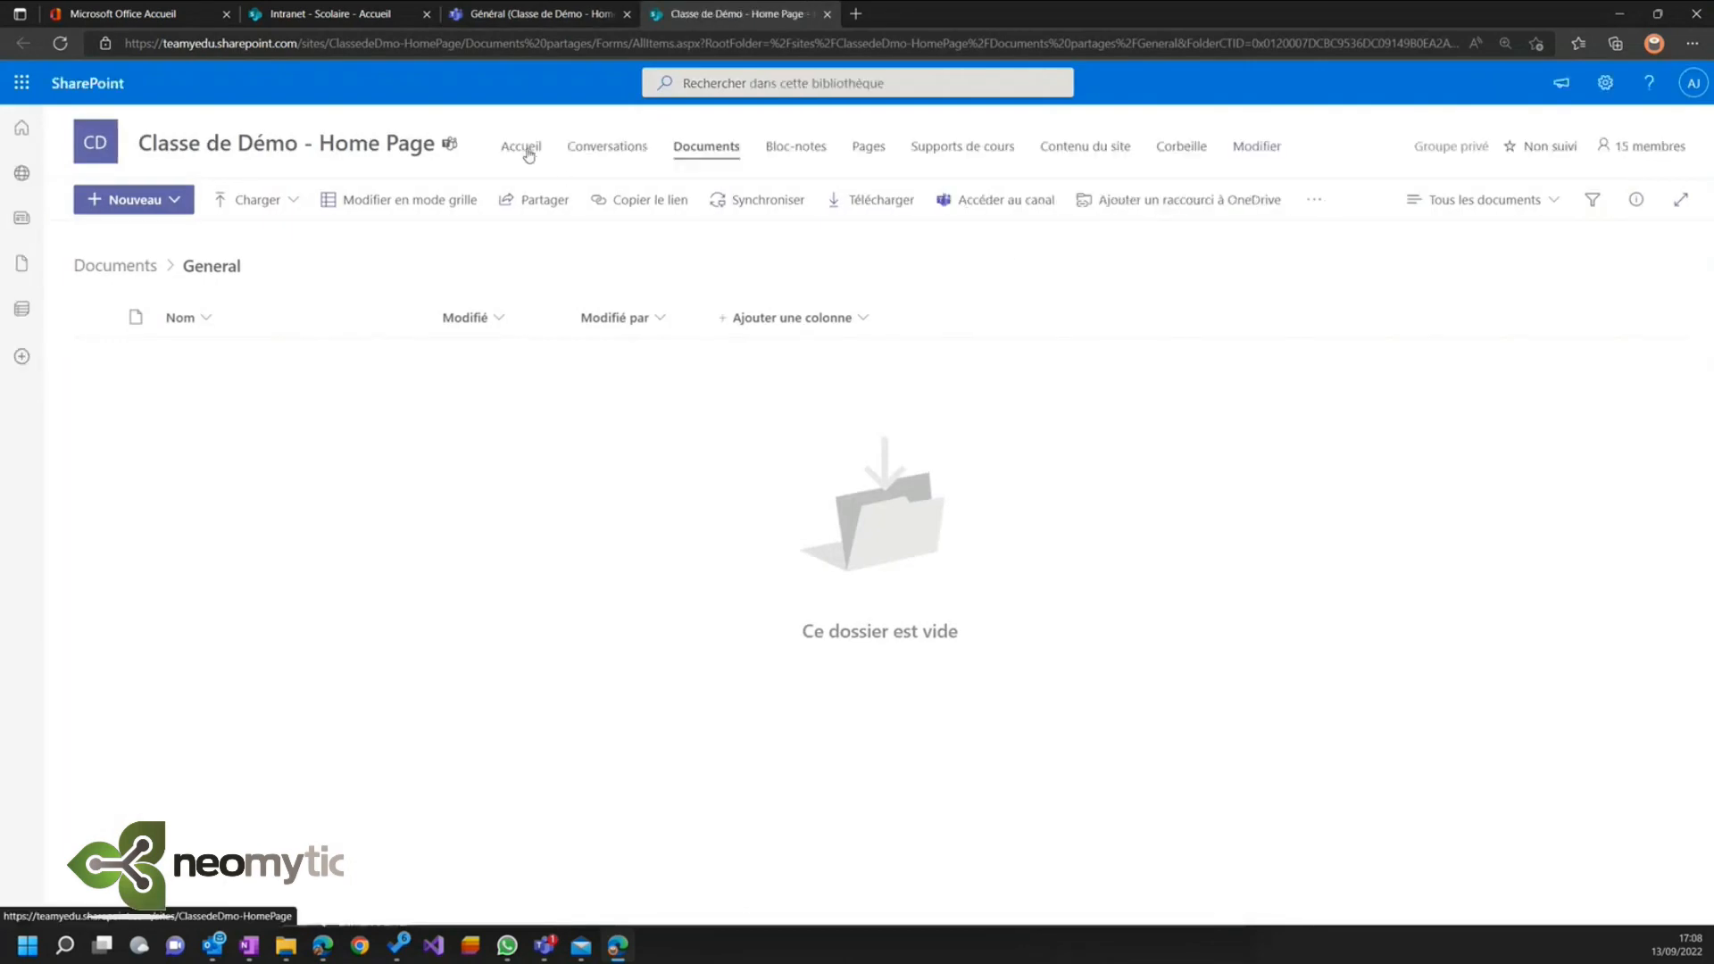
{"action": "left_click", "coordinate": [529, 155]}
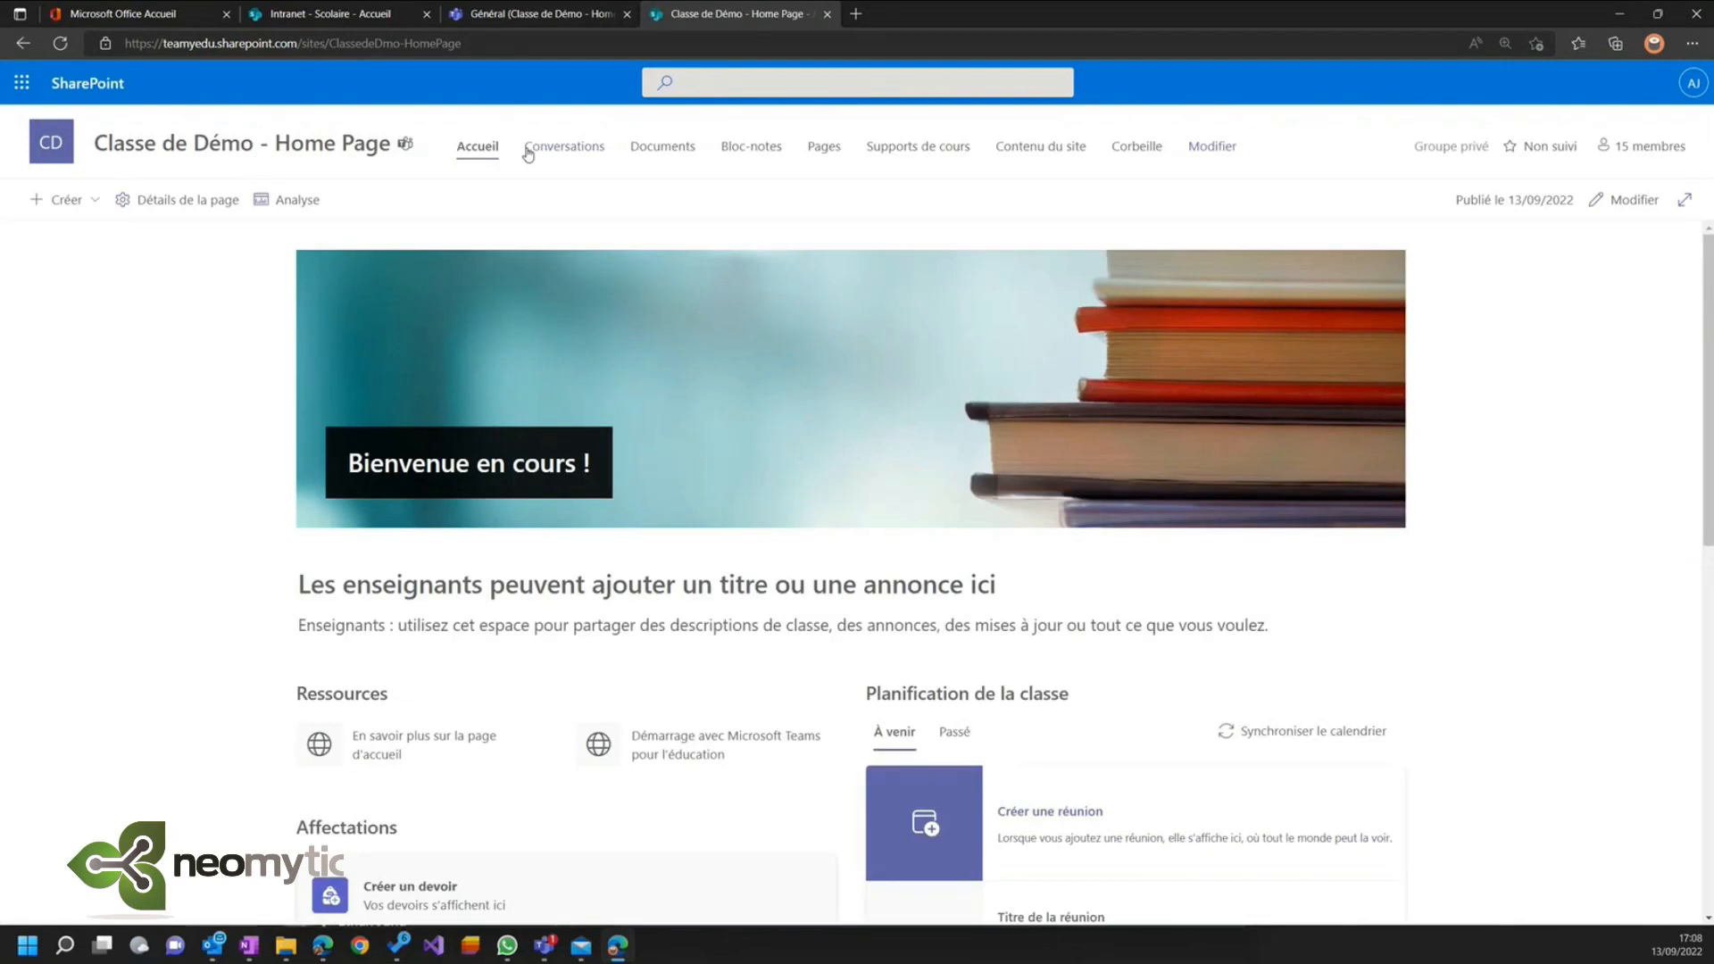
- Compare the class home page in Teams with the same page and its site navigation in SharePoint
{"action": "left_click", "coordinate": [506, 16]}
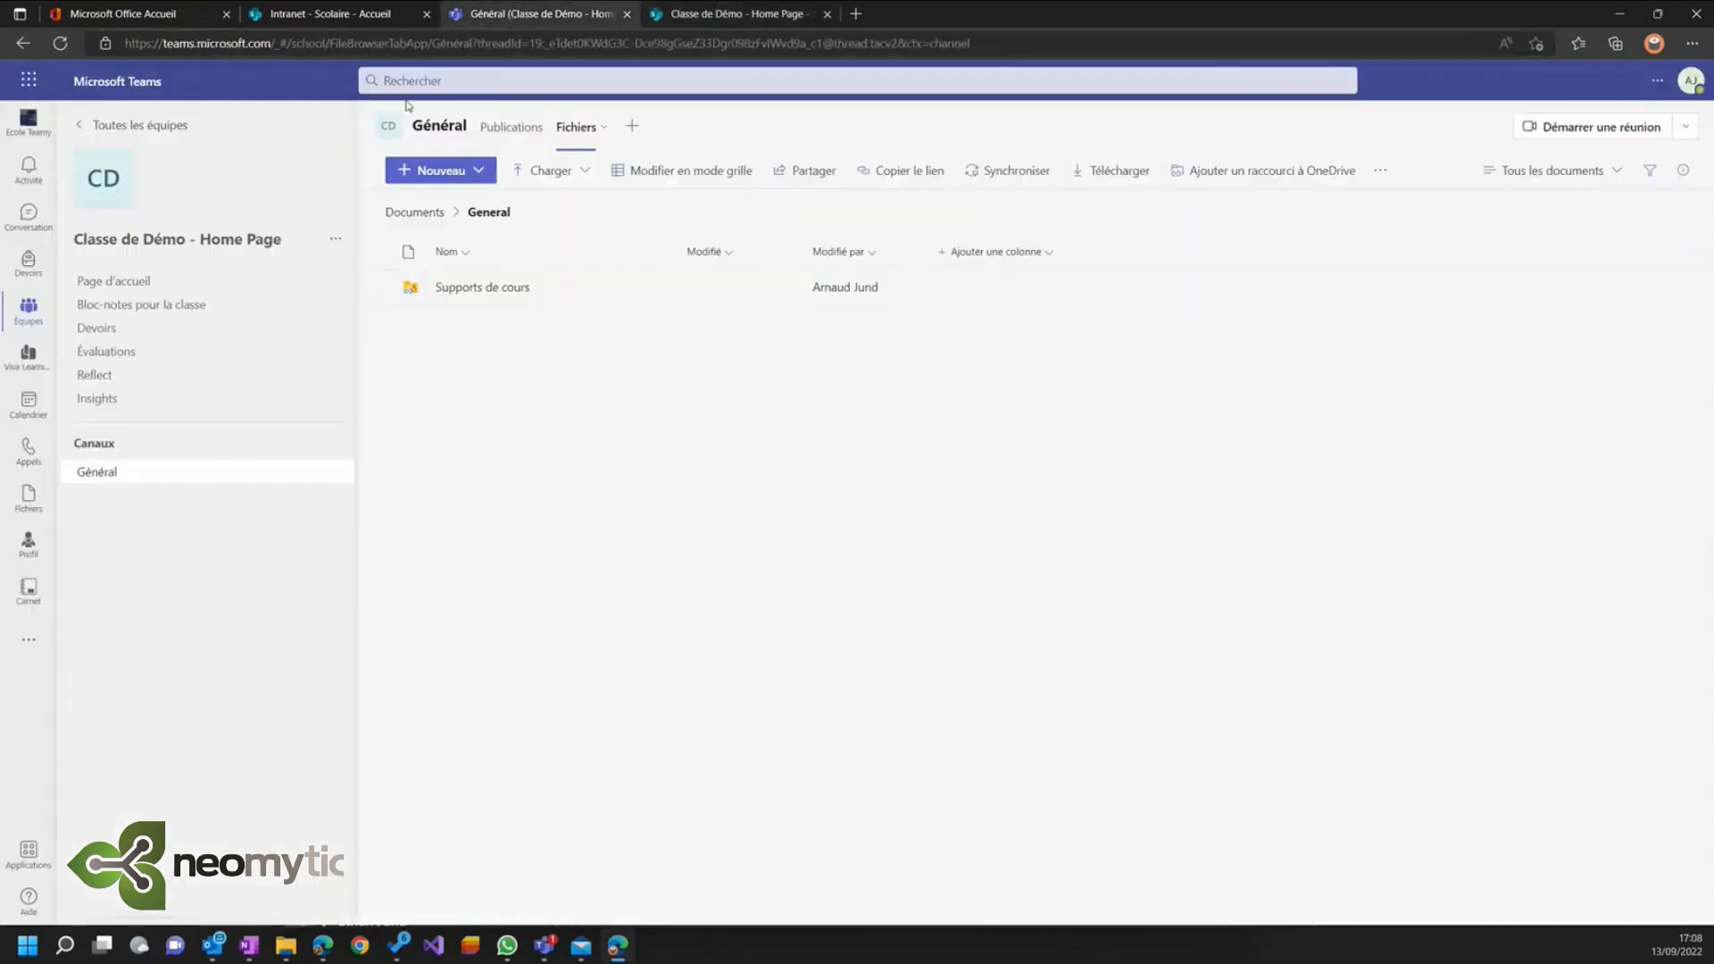
{"action": "left_click", "coordinate": [123, 287]}
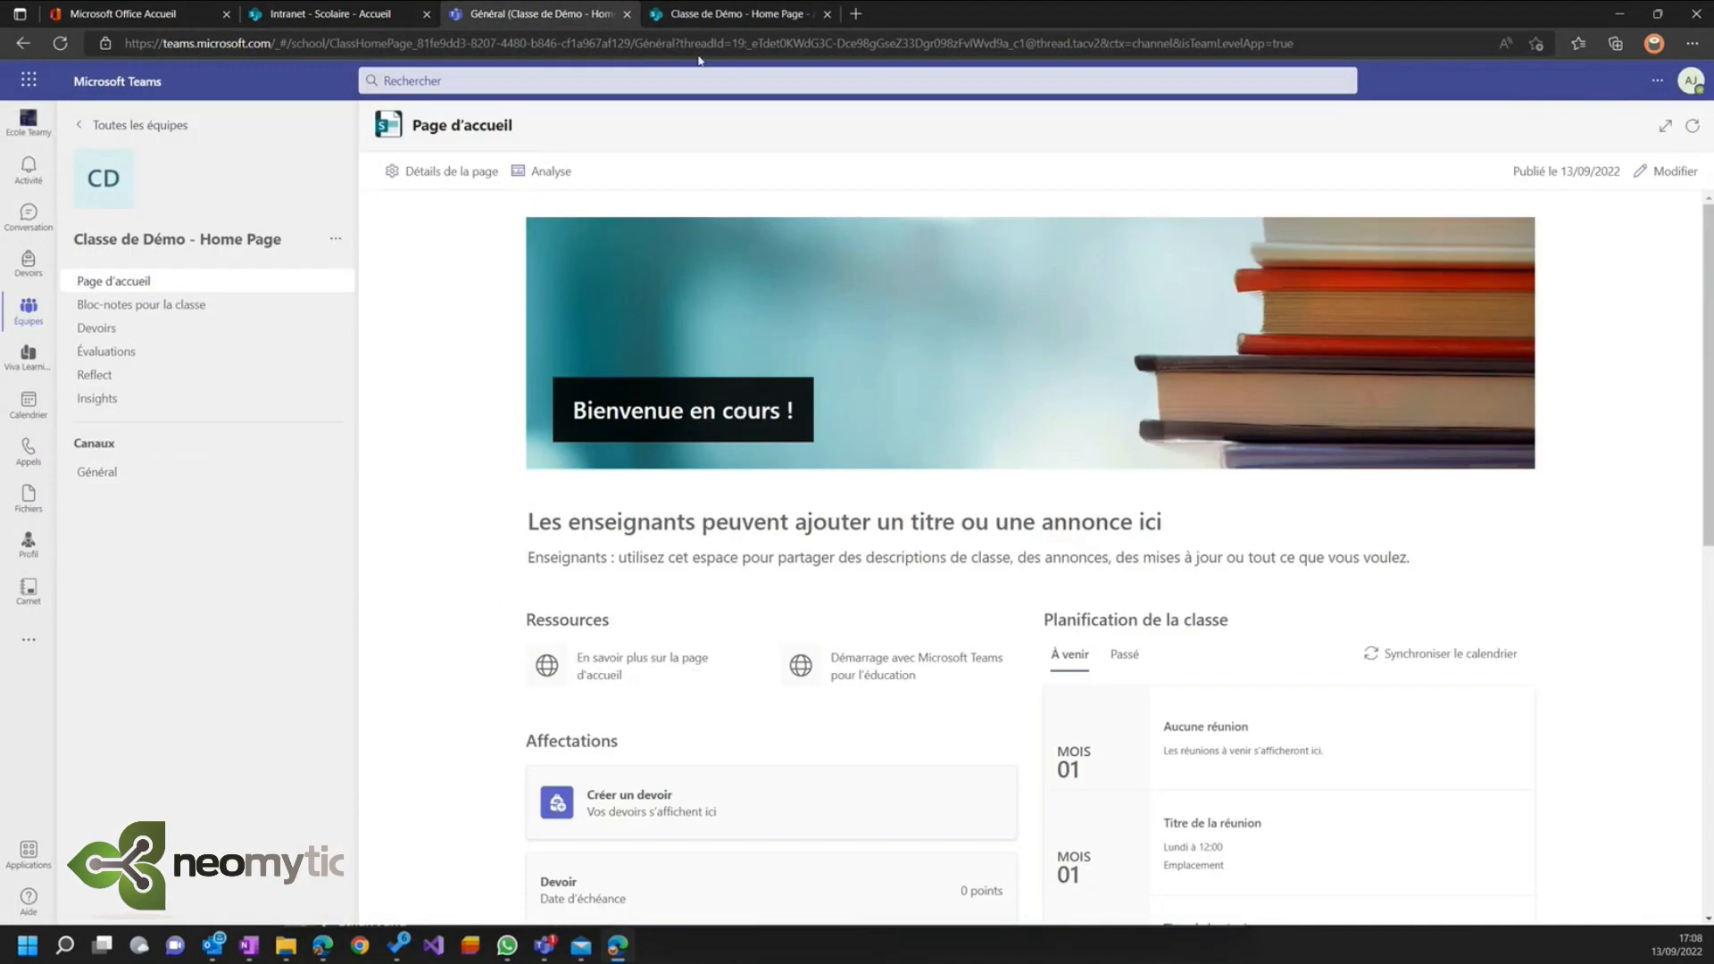
{"action": "left_click", "coordinate": [718, 14]}
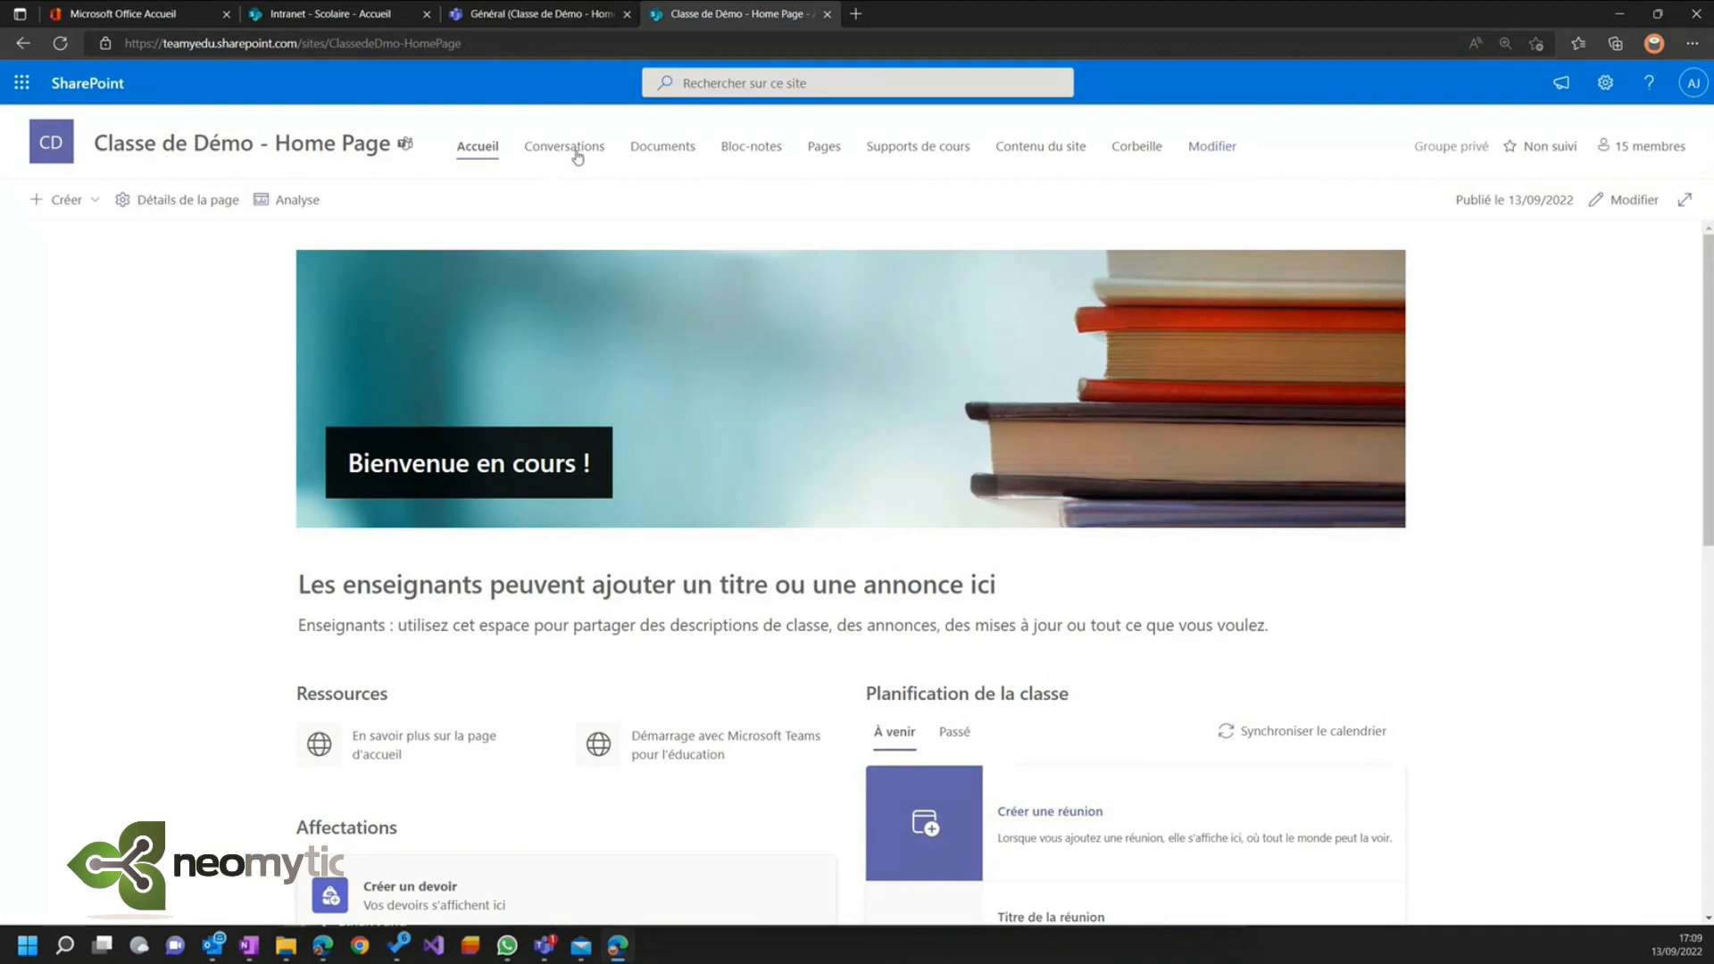
{"action": "left_click", "coordinate": [500, 15]}
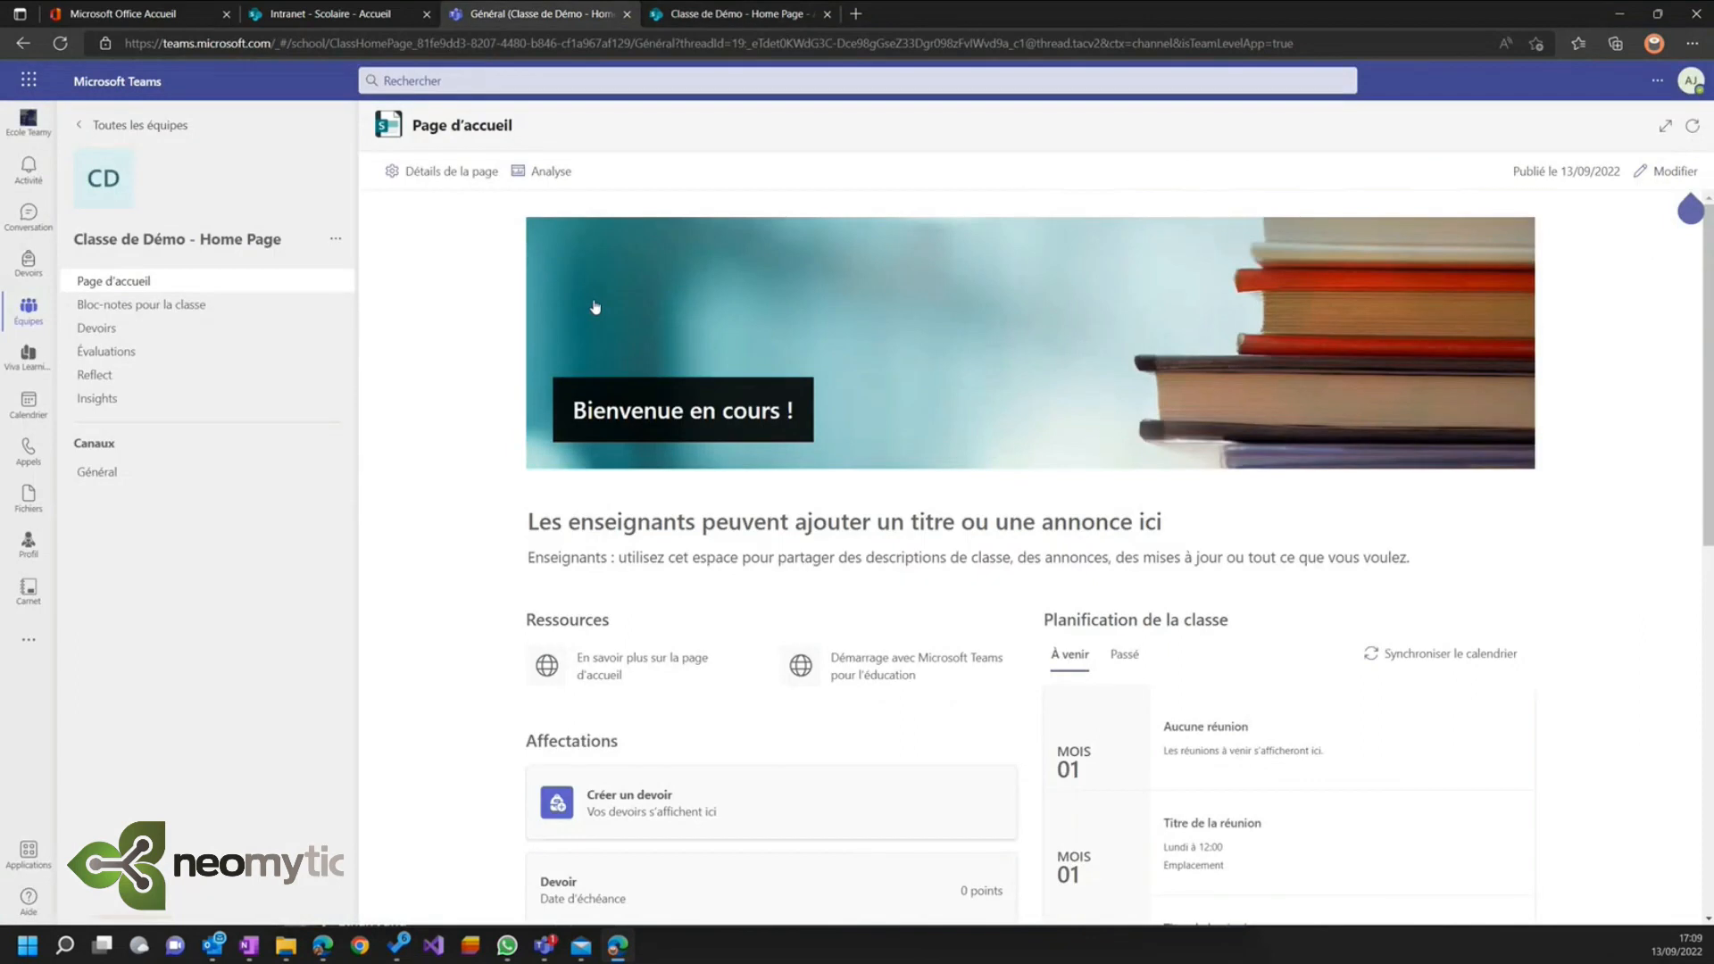
{"action": "left_click", "coordinate": [722, 17]}
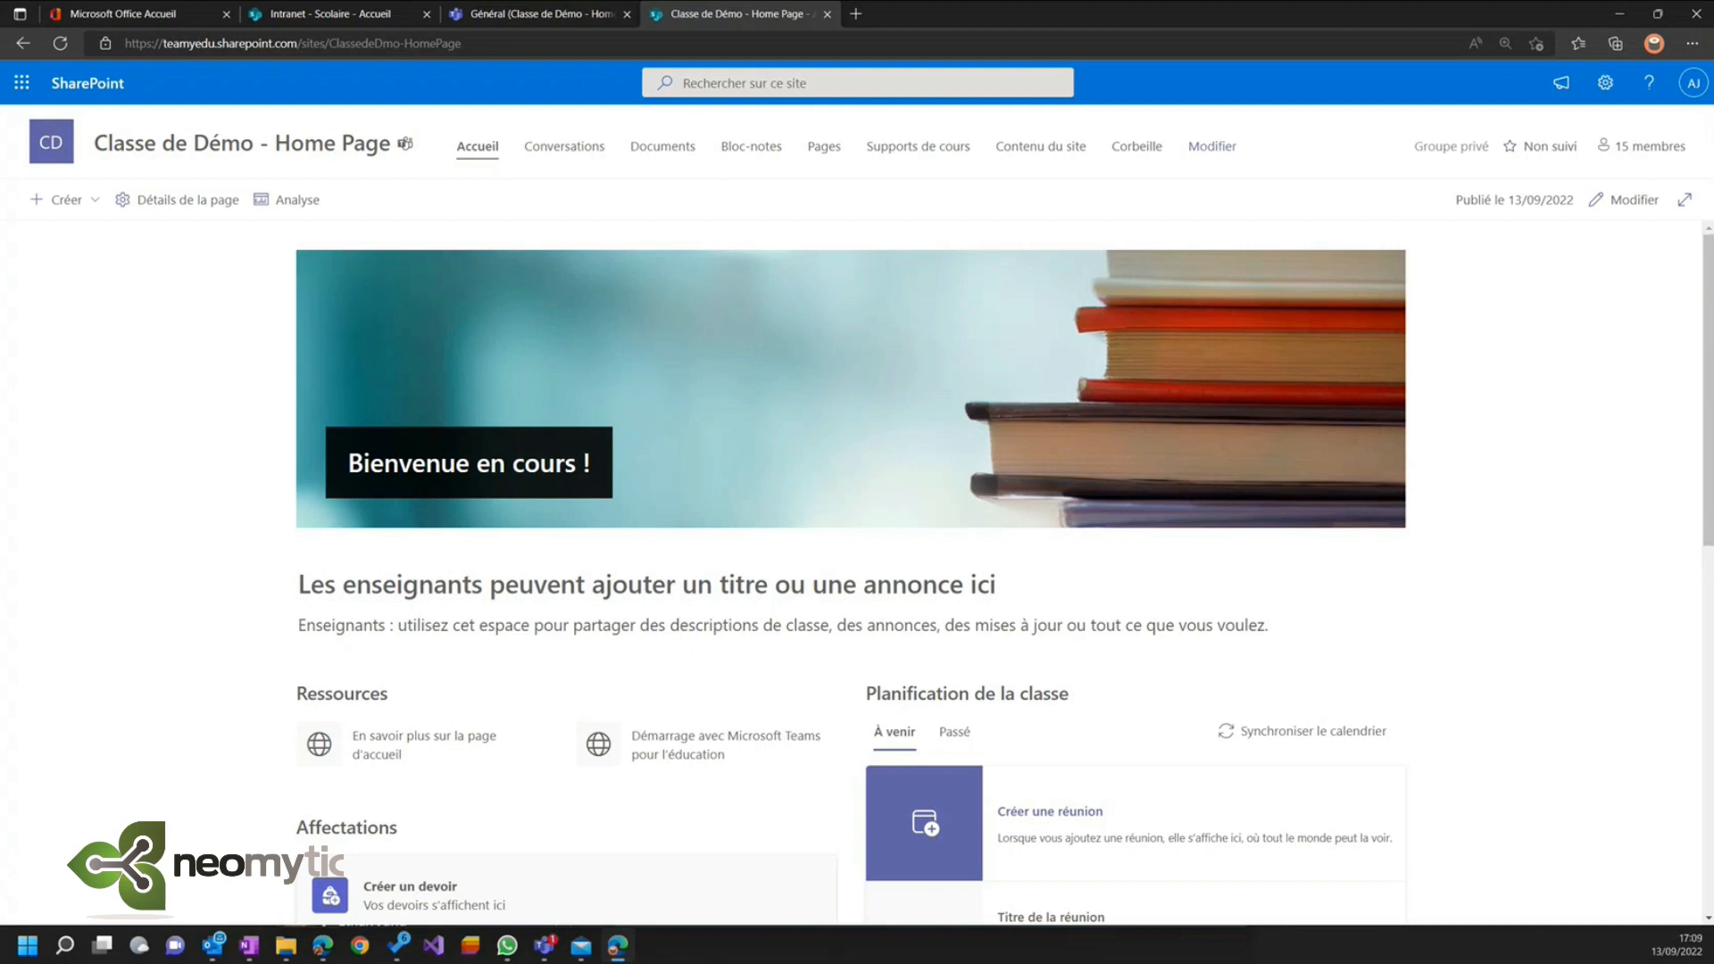
{"action": "key", "text": "alt+Tab"}
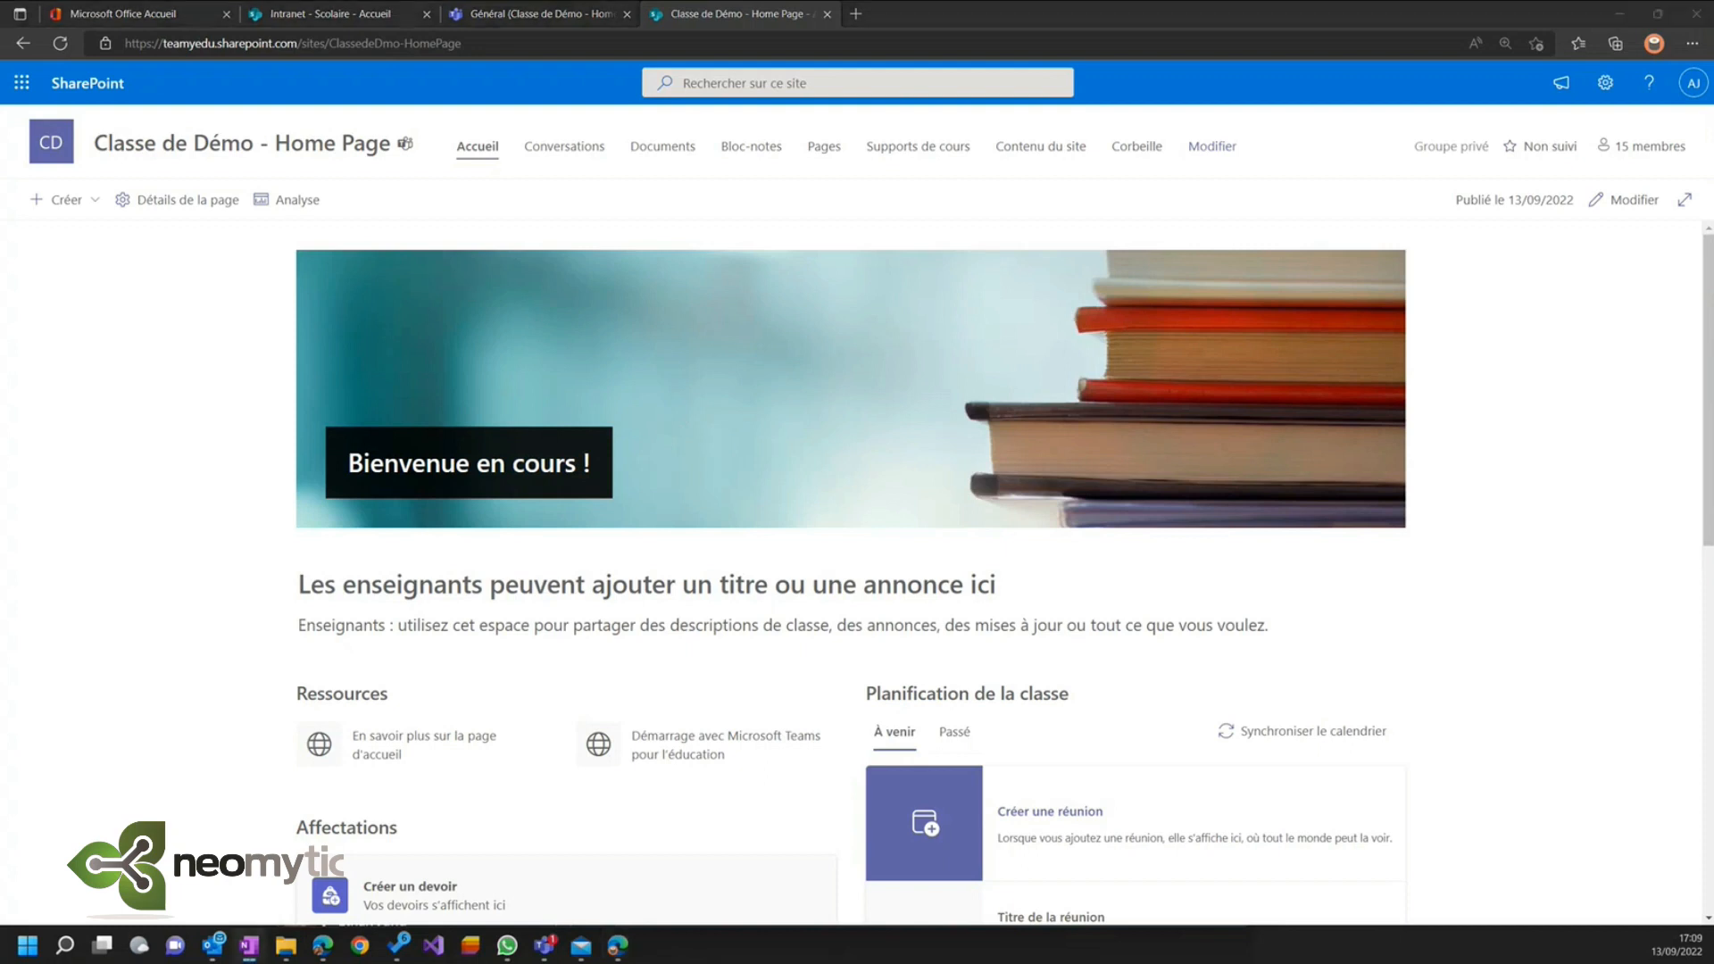
{"action": "left_click", "coordinate": [522, 15]}
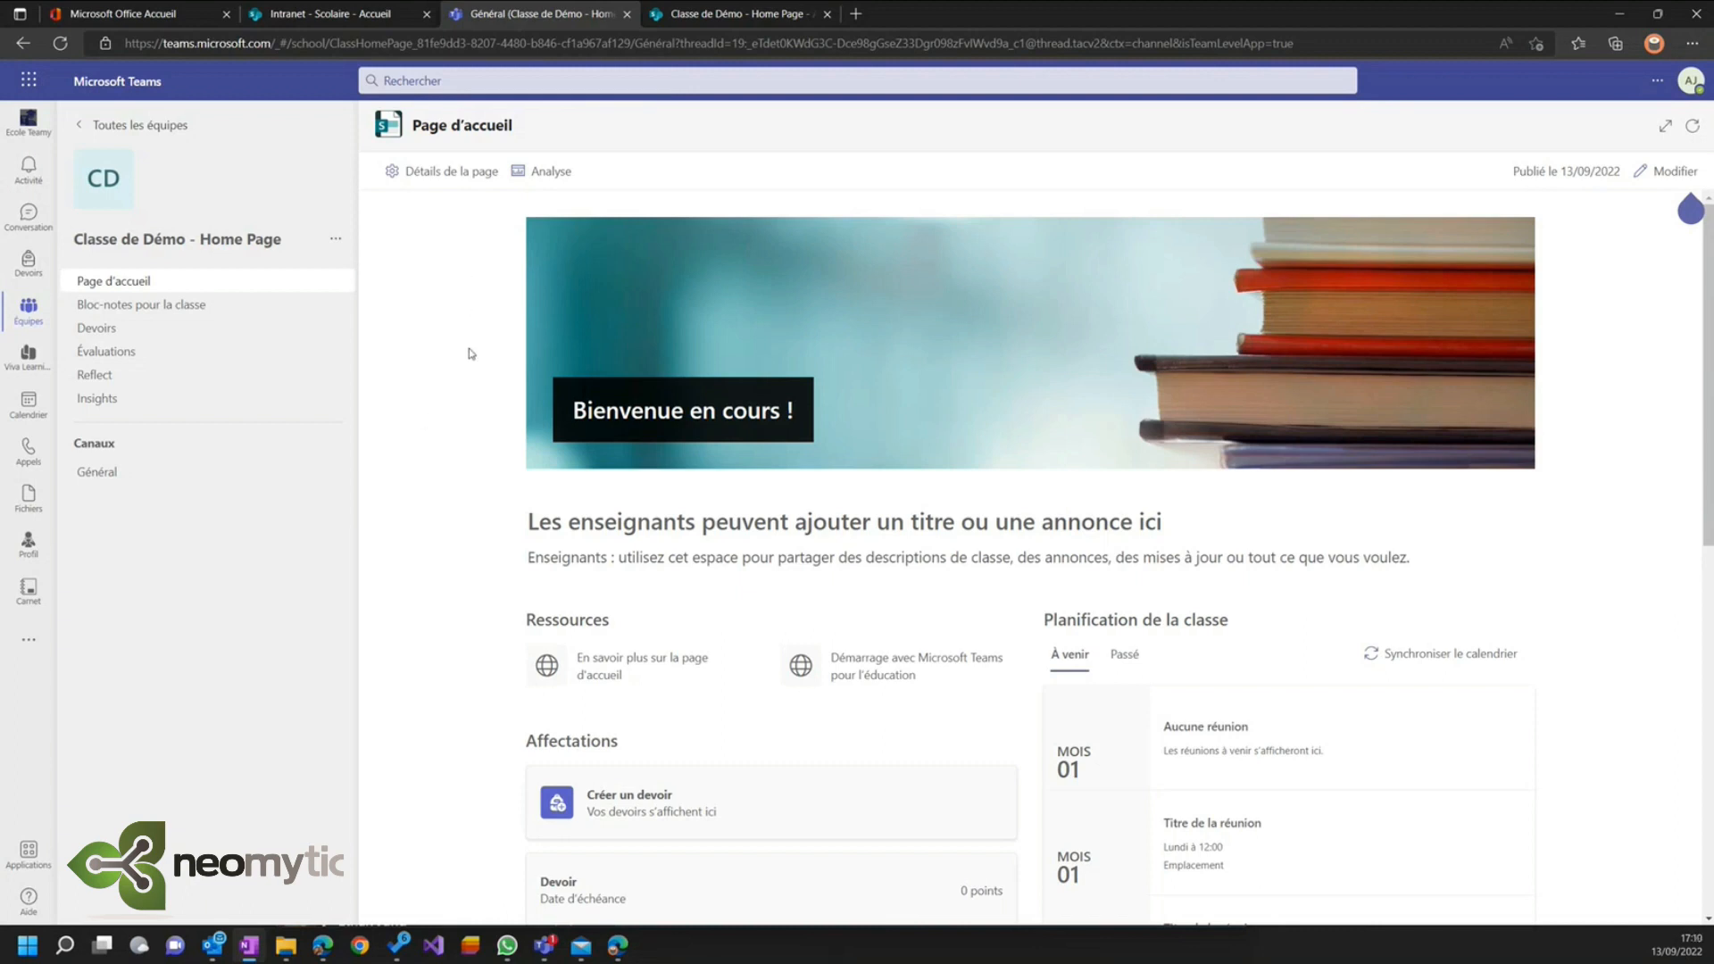
{"action": "scroll", "coordinate": [473, 366], "scroll_direction": "down", "scroll_amount": 6}
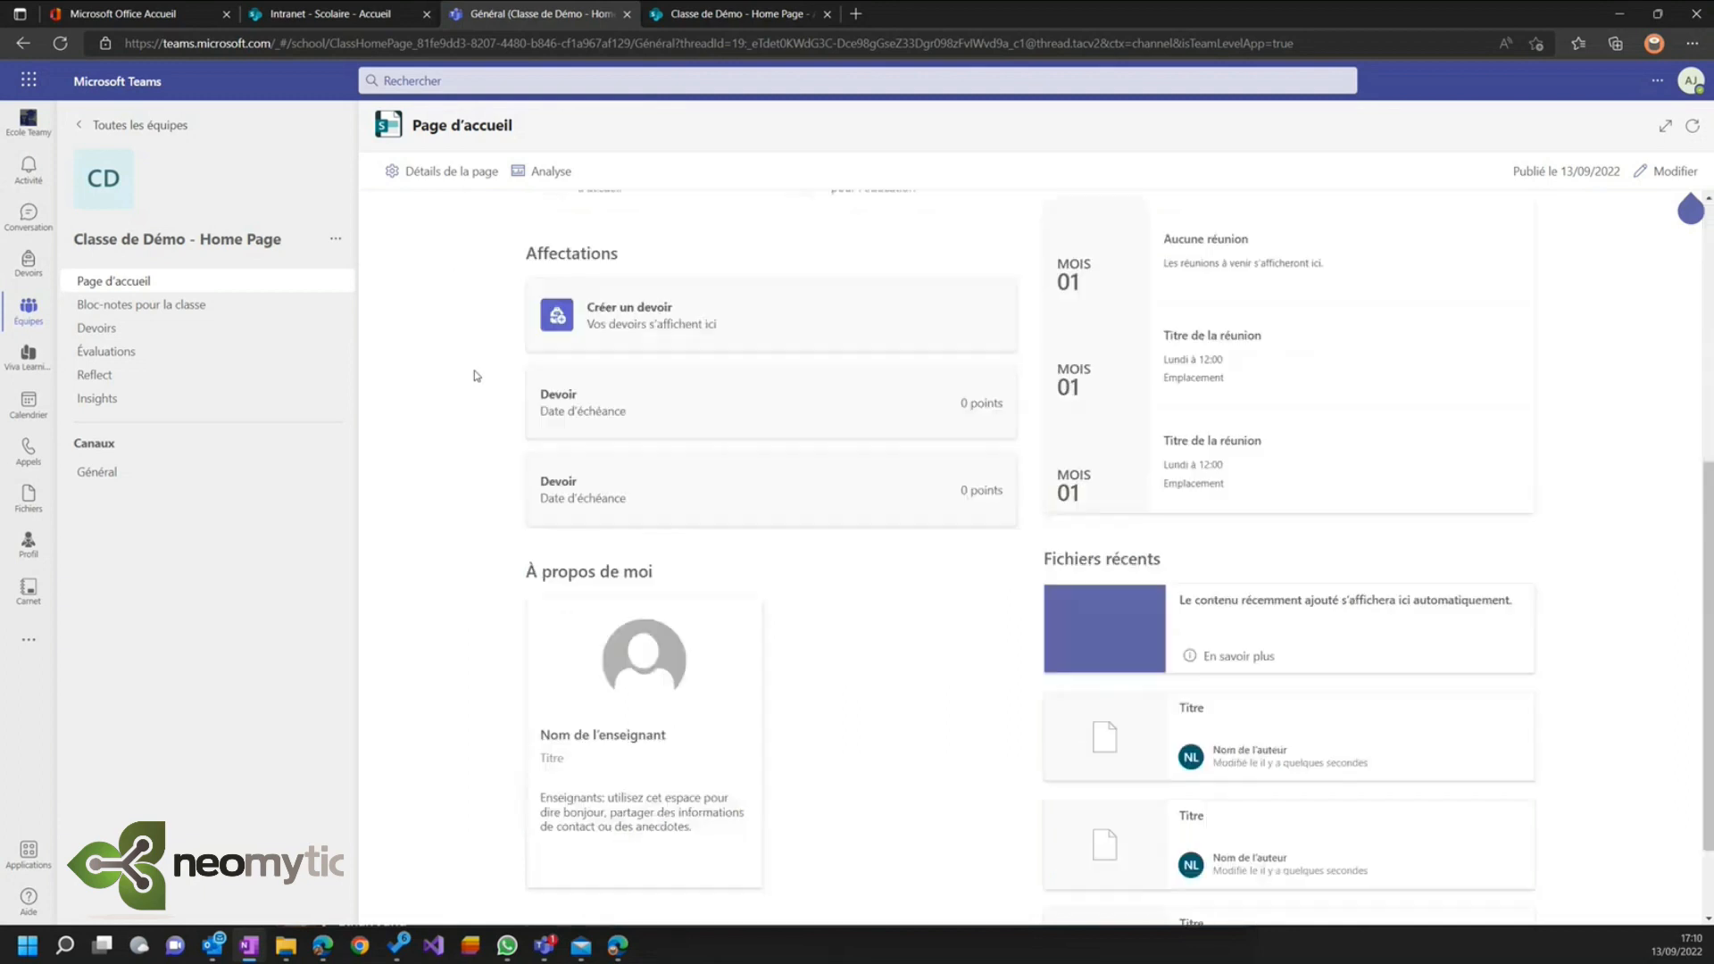
{"action": "scroll", "coordinate": [477, 370], "scroll_direction": "up", "scroll_amount": 6}
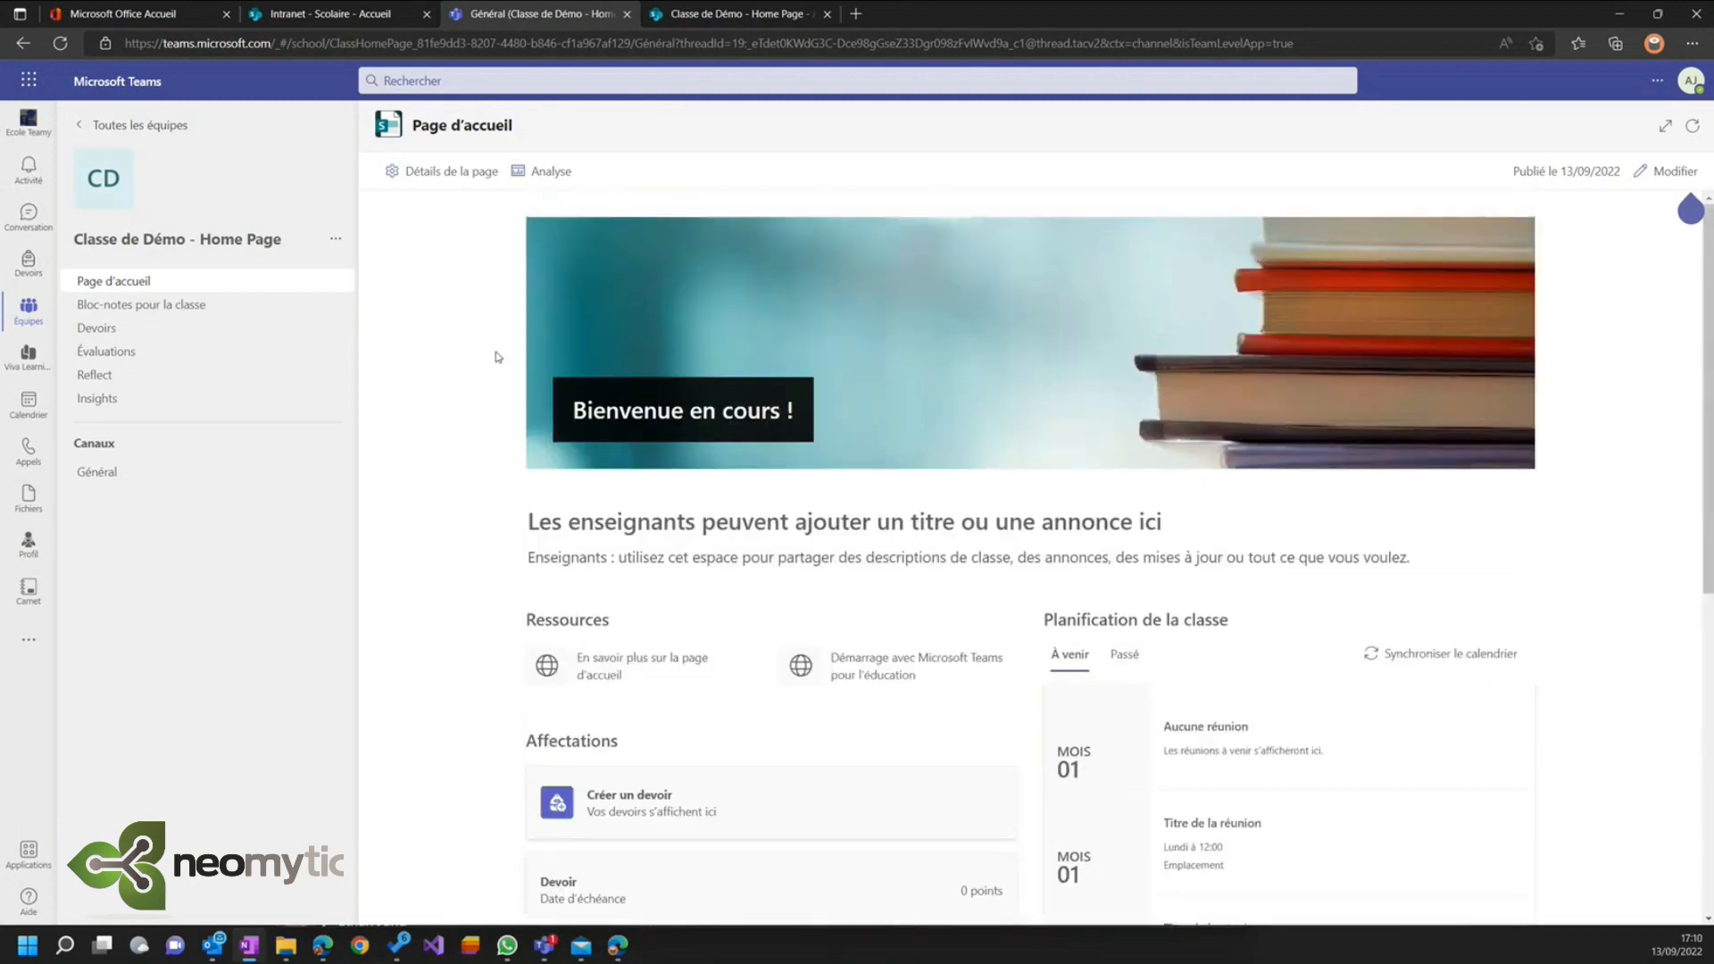
- In SharePoint, set the class site's navigation orientation to Vertical and save the appearance change
{"action": "left_click", "coordinate": [714, 15]}
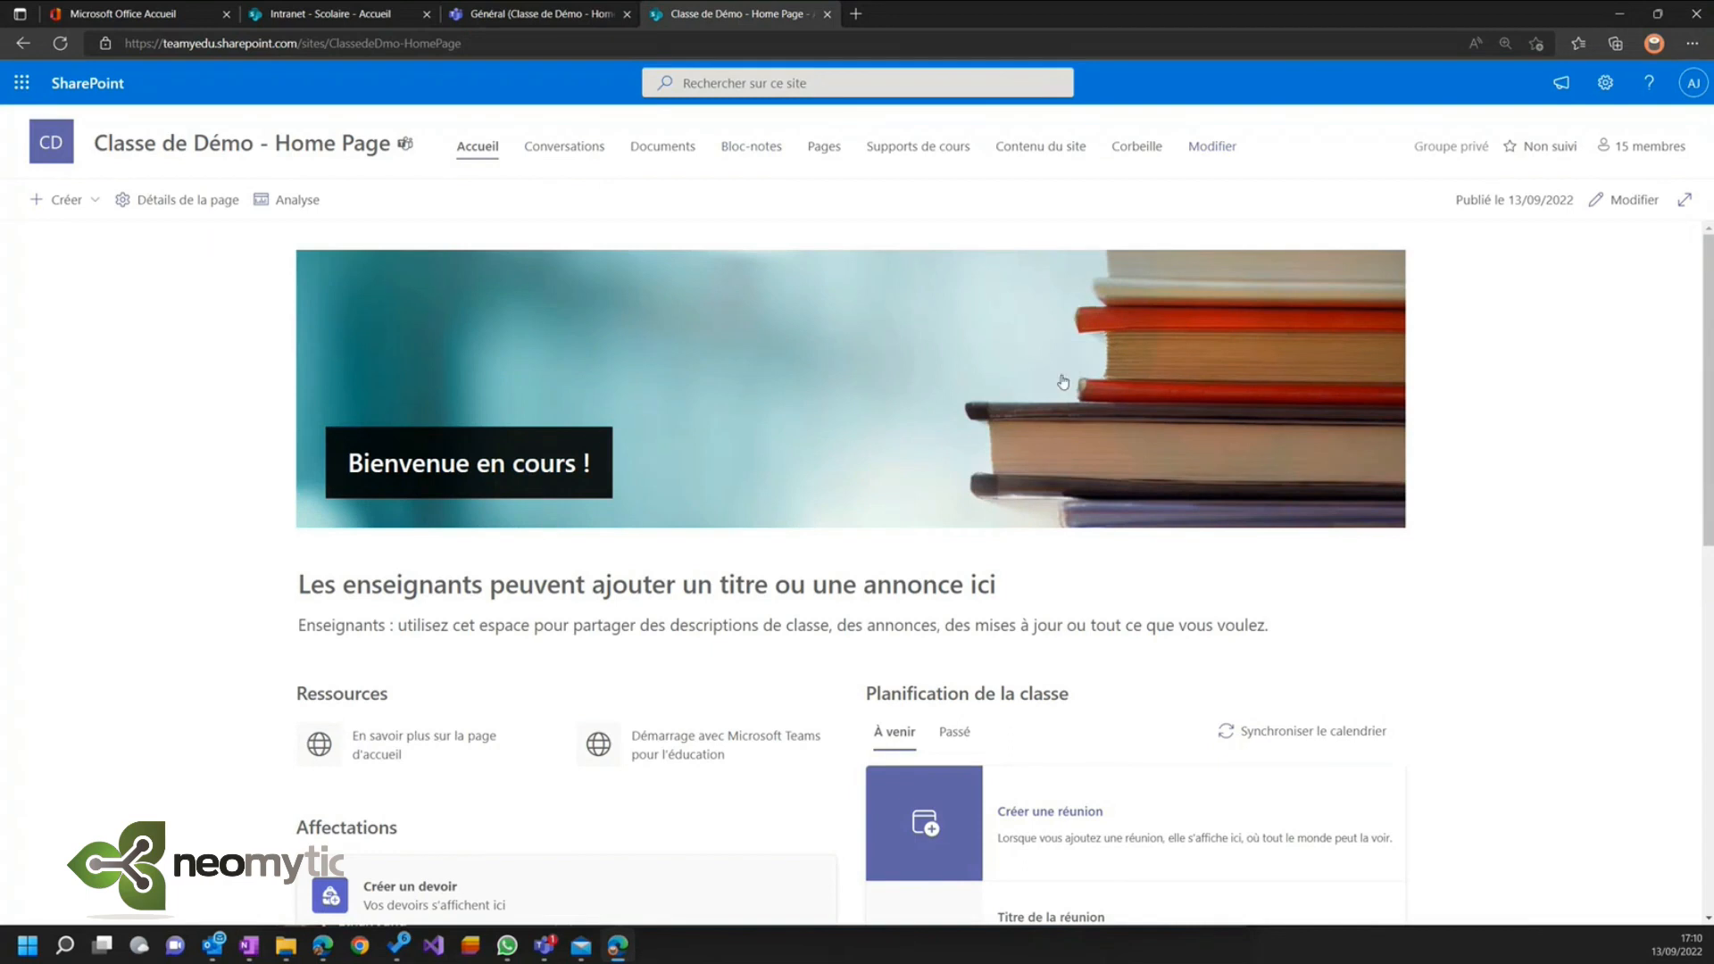
{"action": "left_click", "coordinate": [1605, 83]}
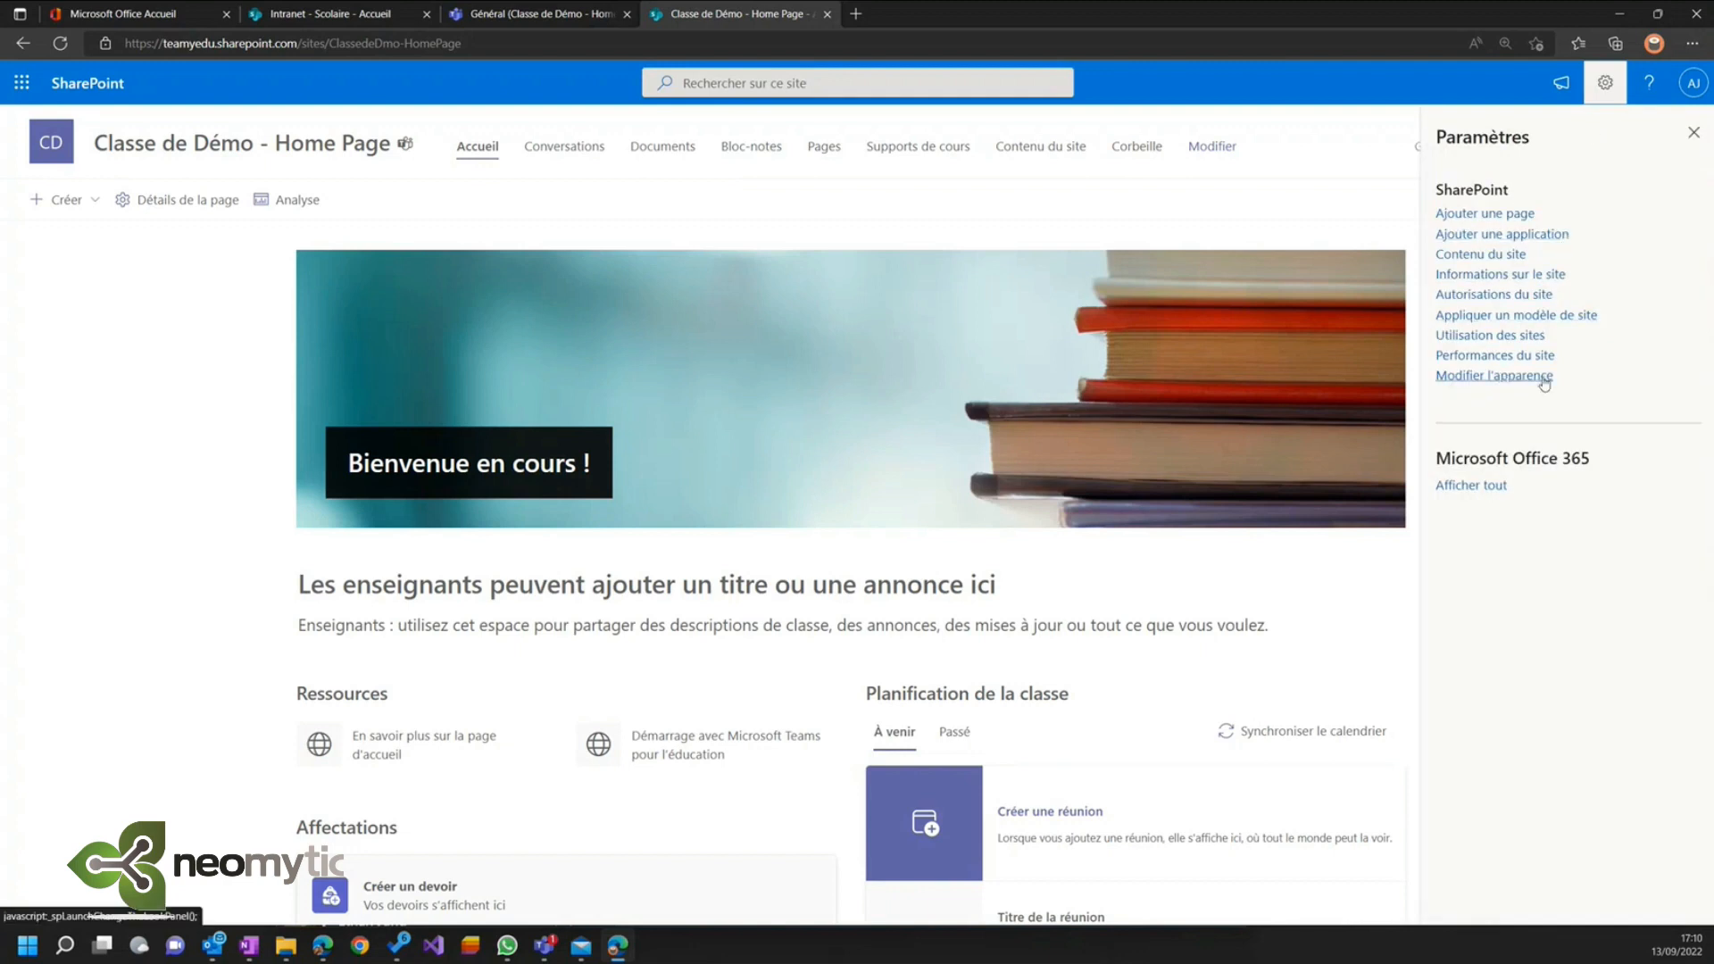
{"action": "left_click", "coordinate": [1499, 376]}
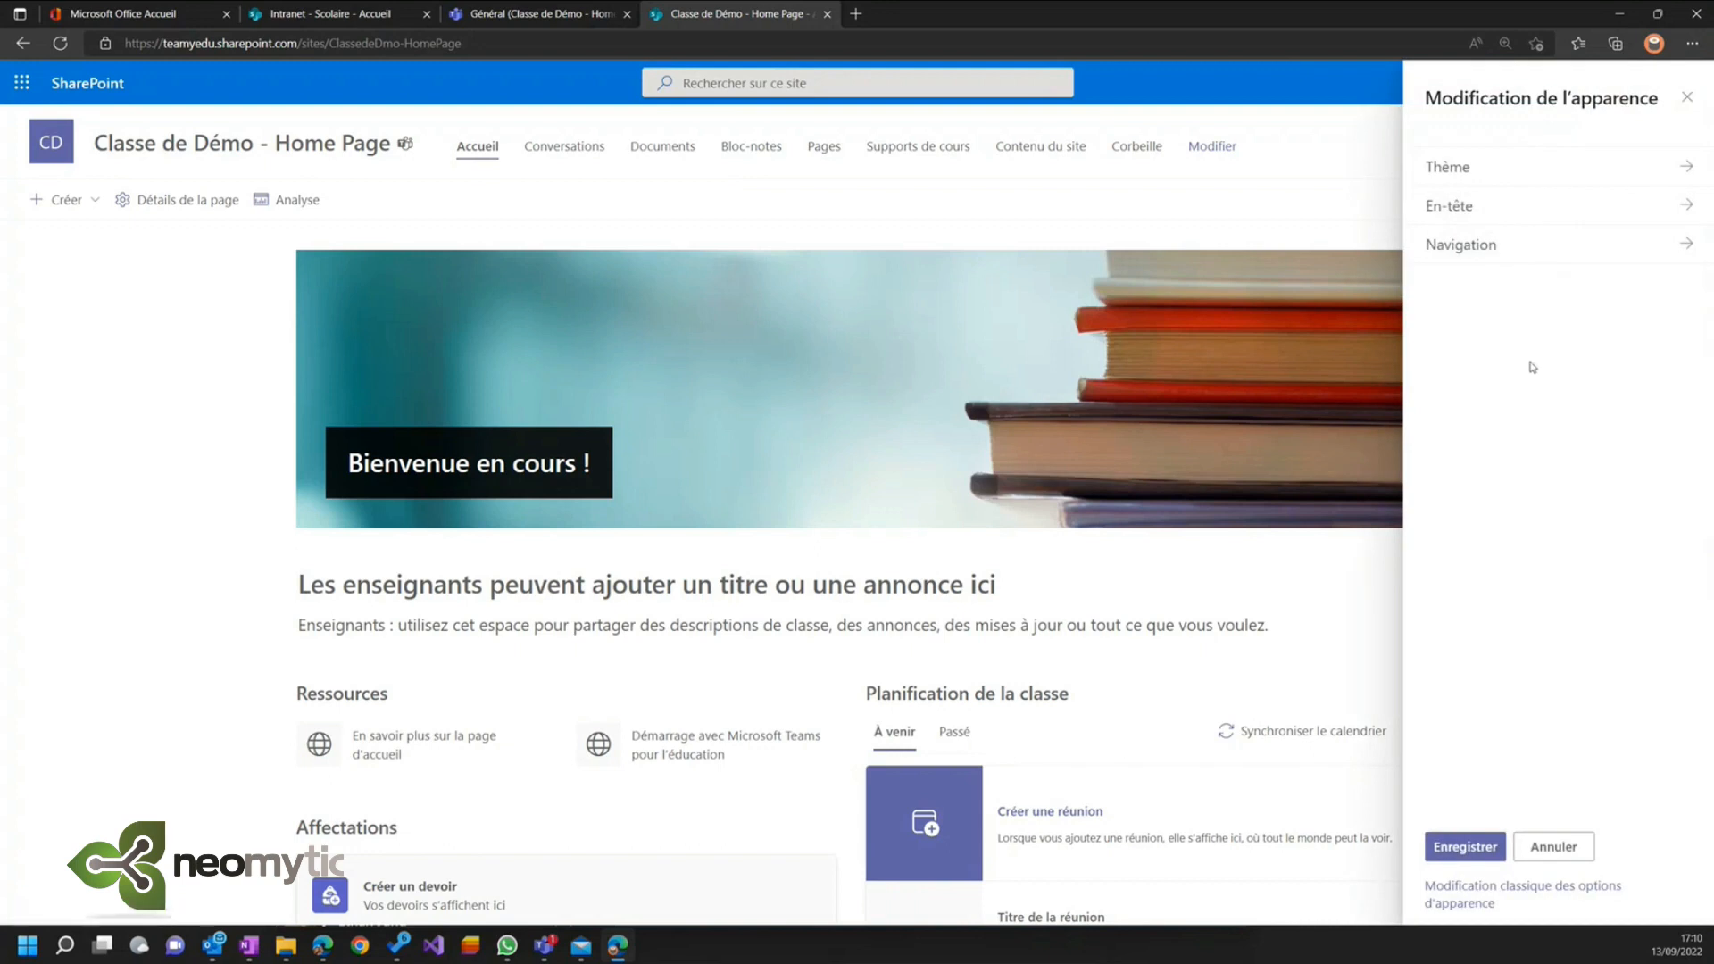
{"action": "left_click", "coordinate": [1550, 253]}
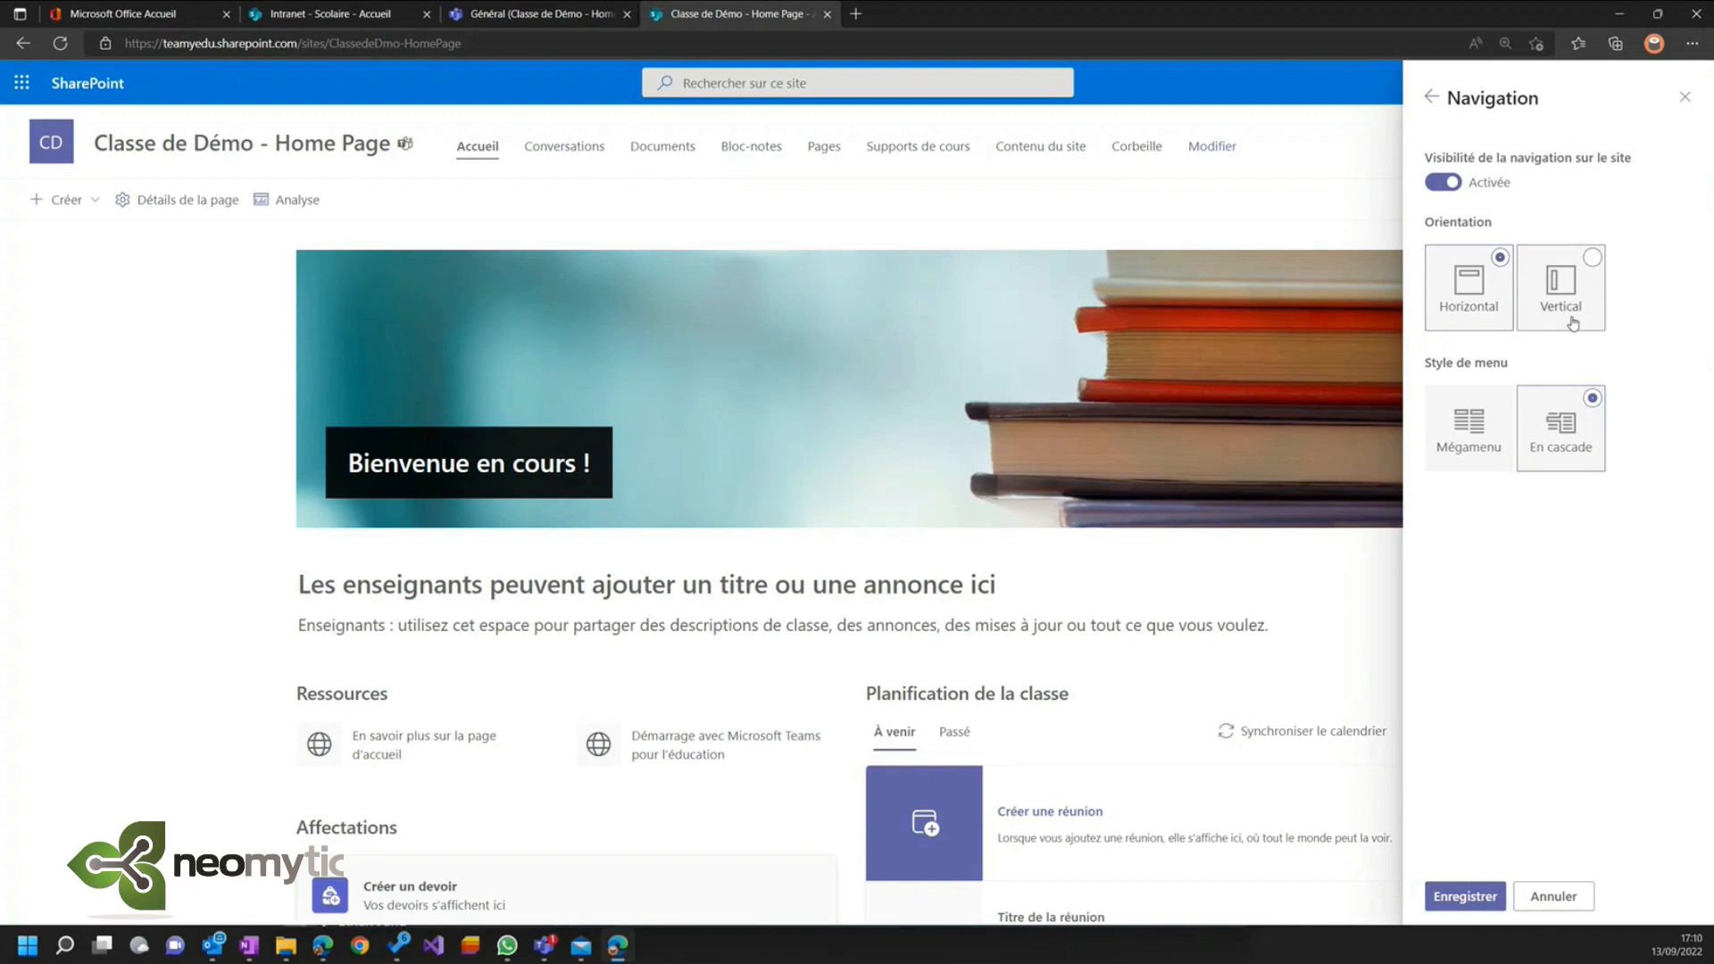
{"action": "left_click", "coordinate": [1594, 267]}
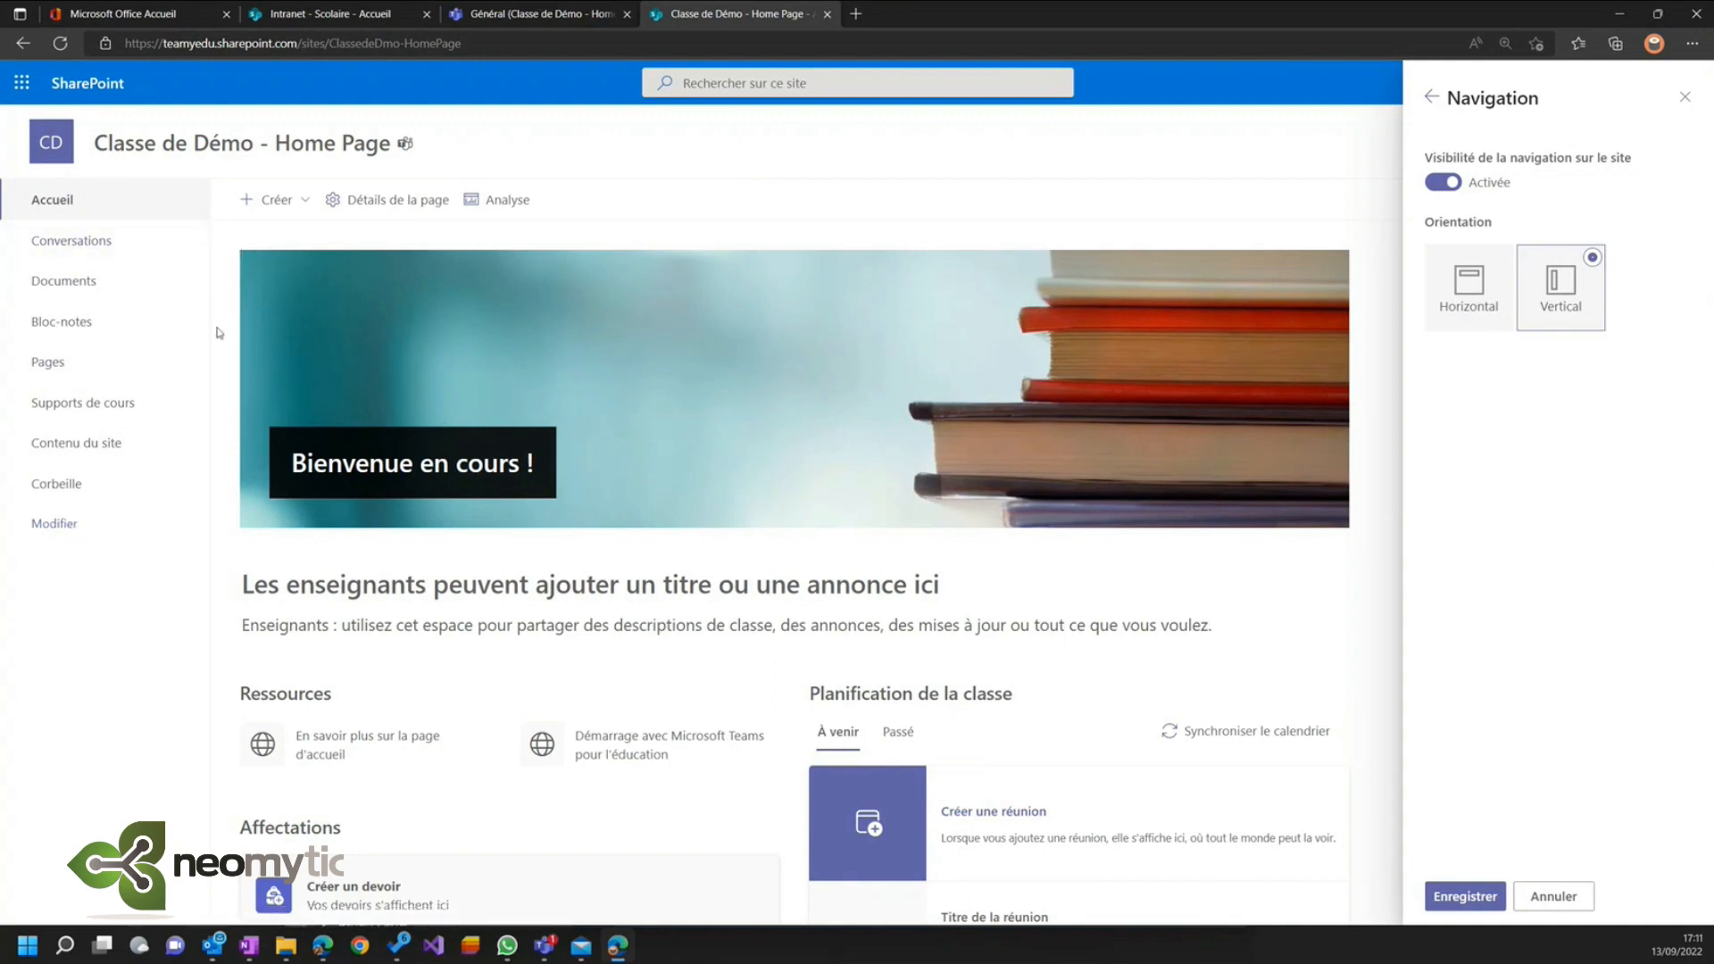
{"action": "left_click", "coordinate": [1470, 894]}
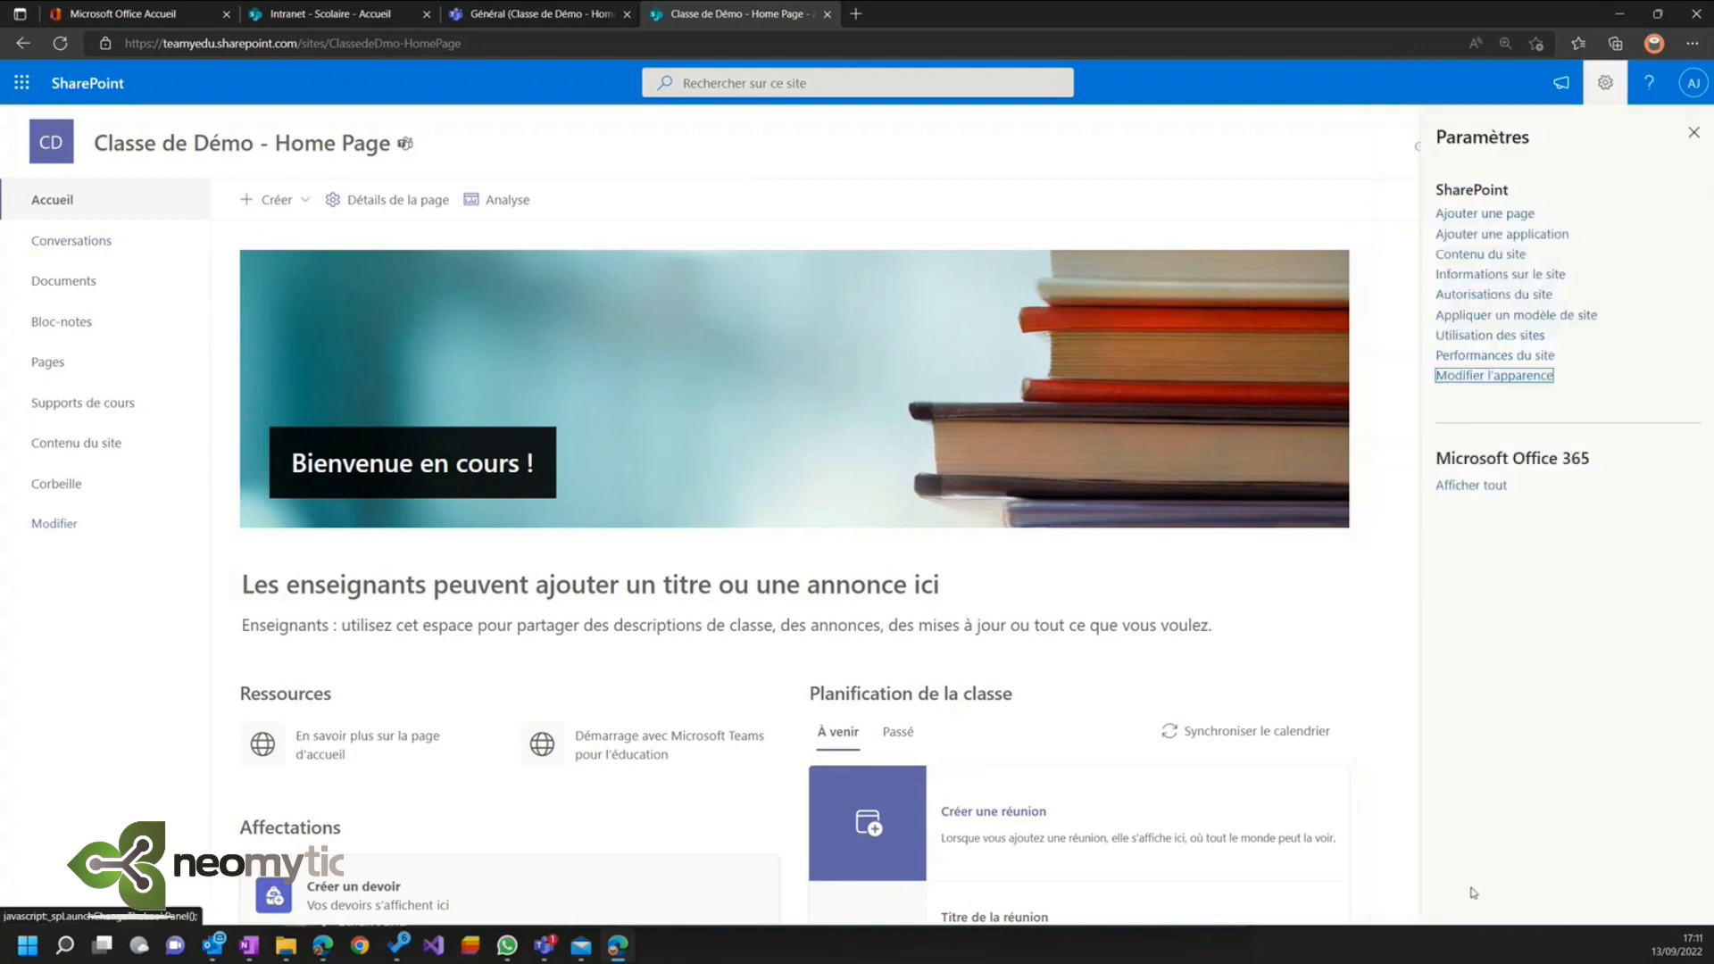
{"action": "left_click", "coordinate": [1694, 134]}
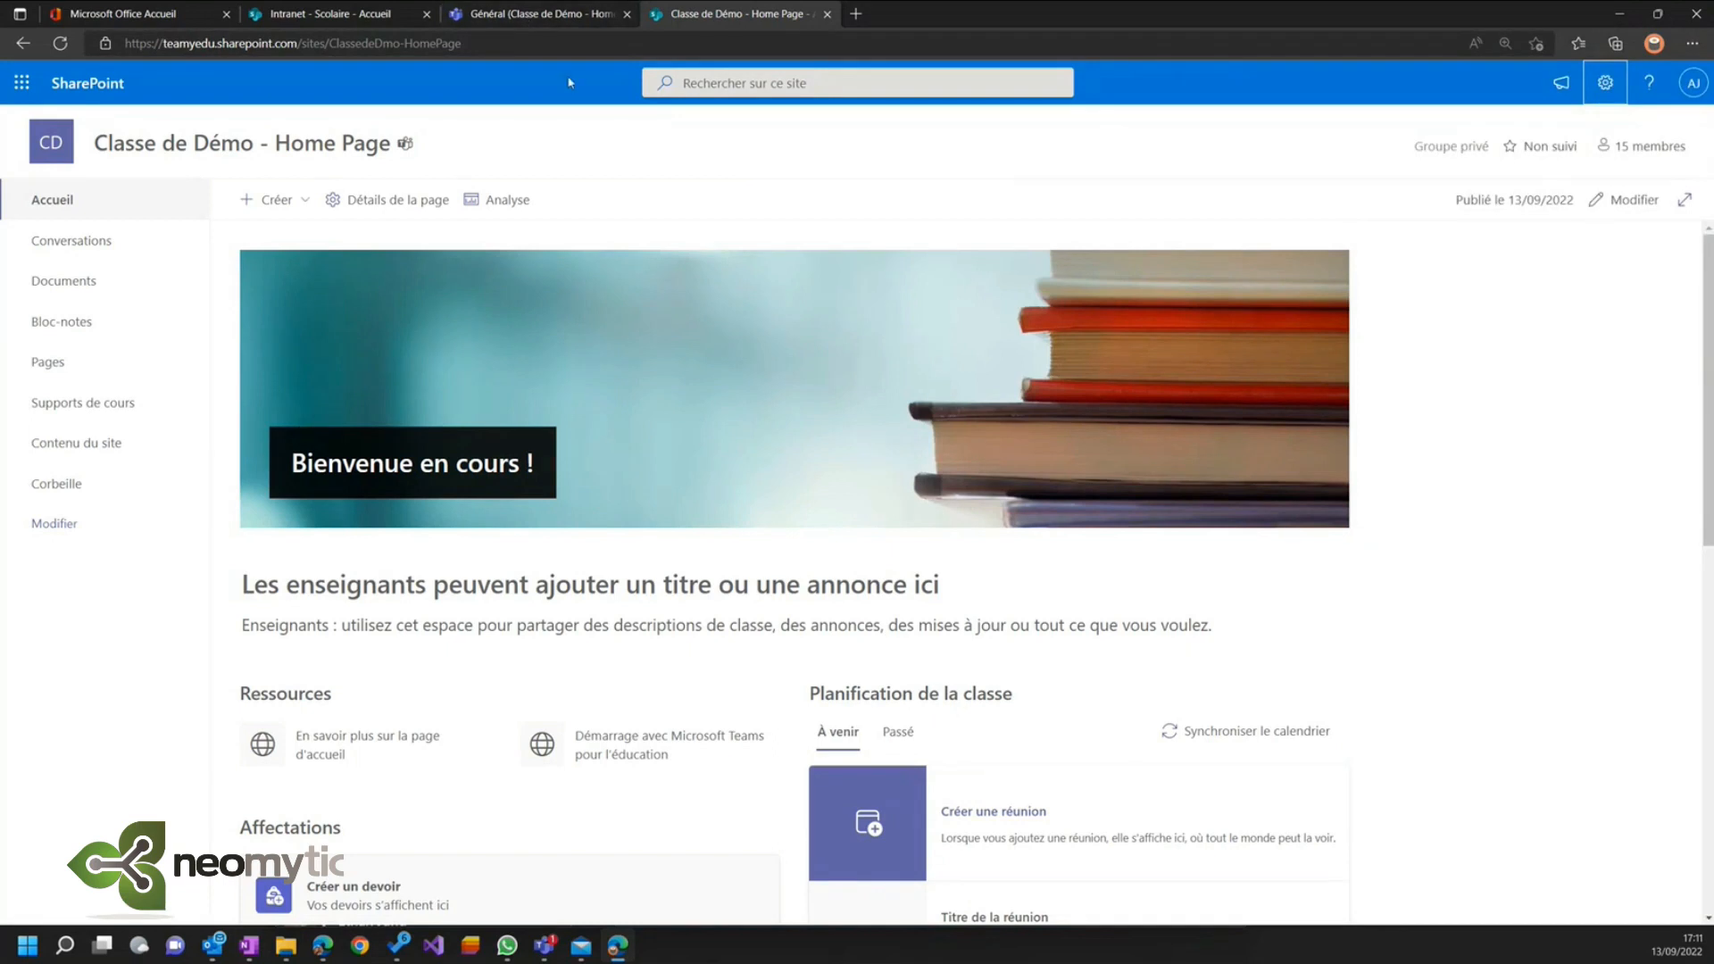
- Switch back to Teams and reload the class team's Page d'accueil
{"action": "left_click", "coordinate": [536, 13]}
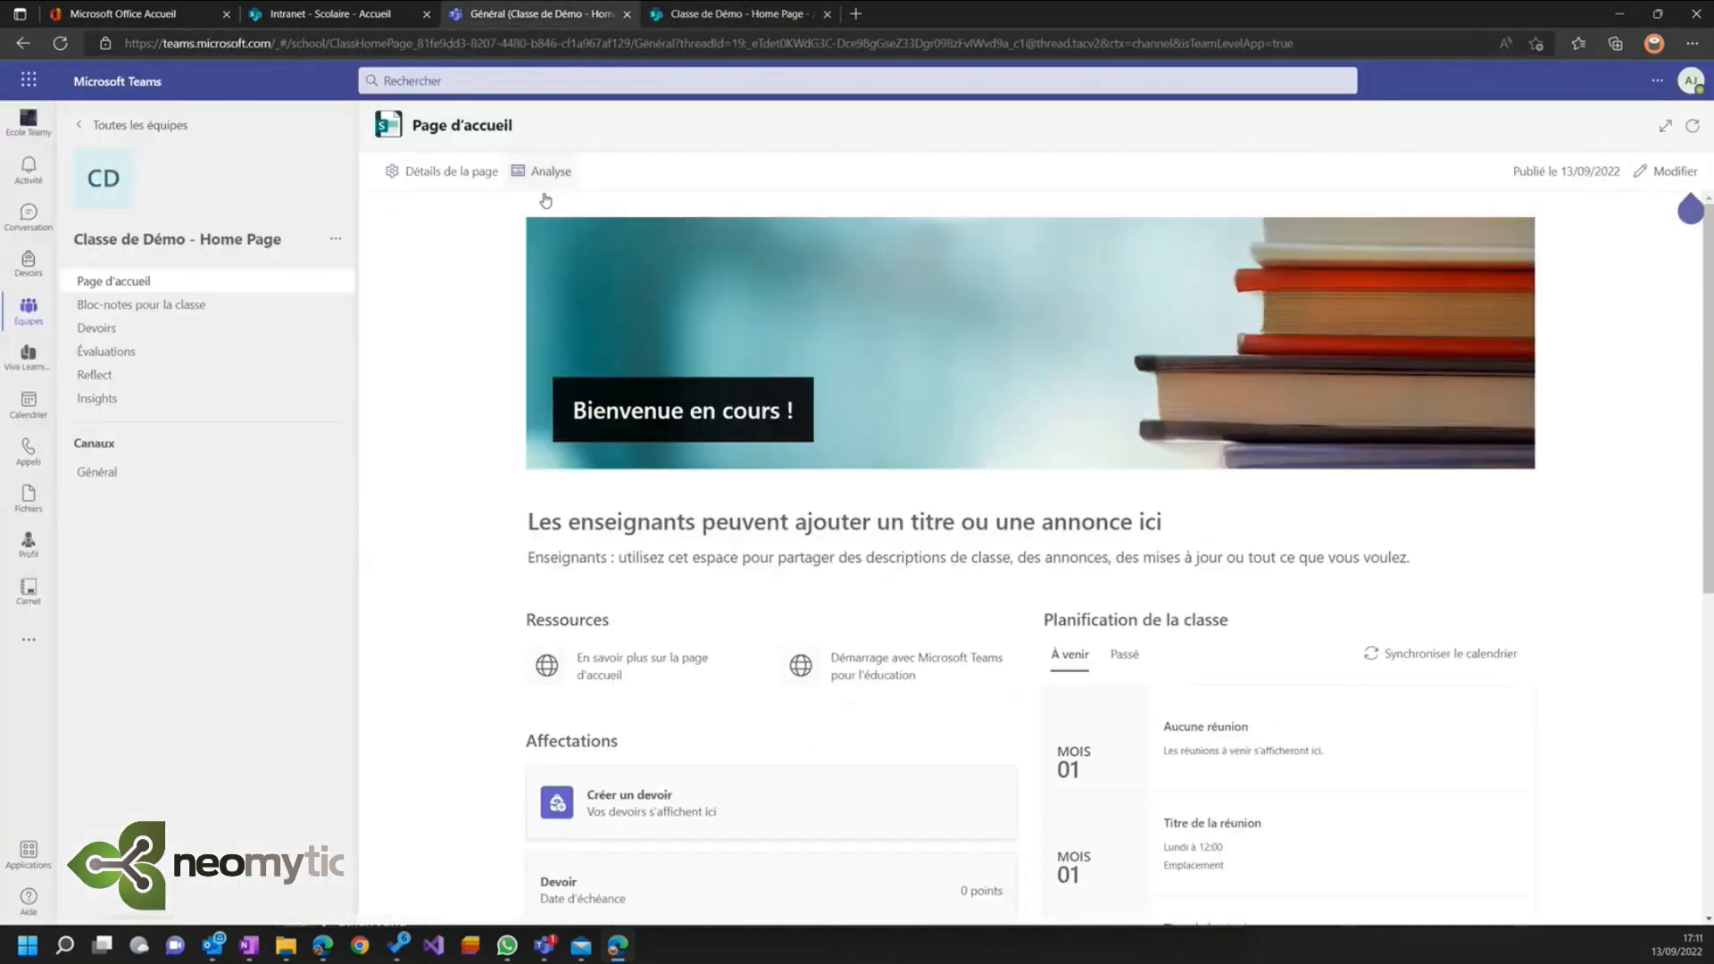
{"action": "left_click", "coordinate": [1693, 126]}
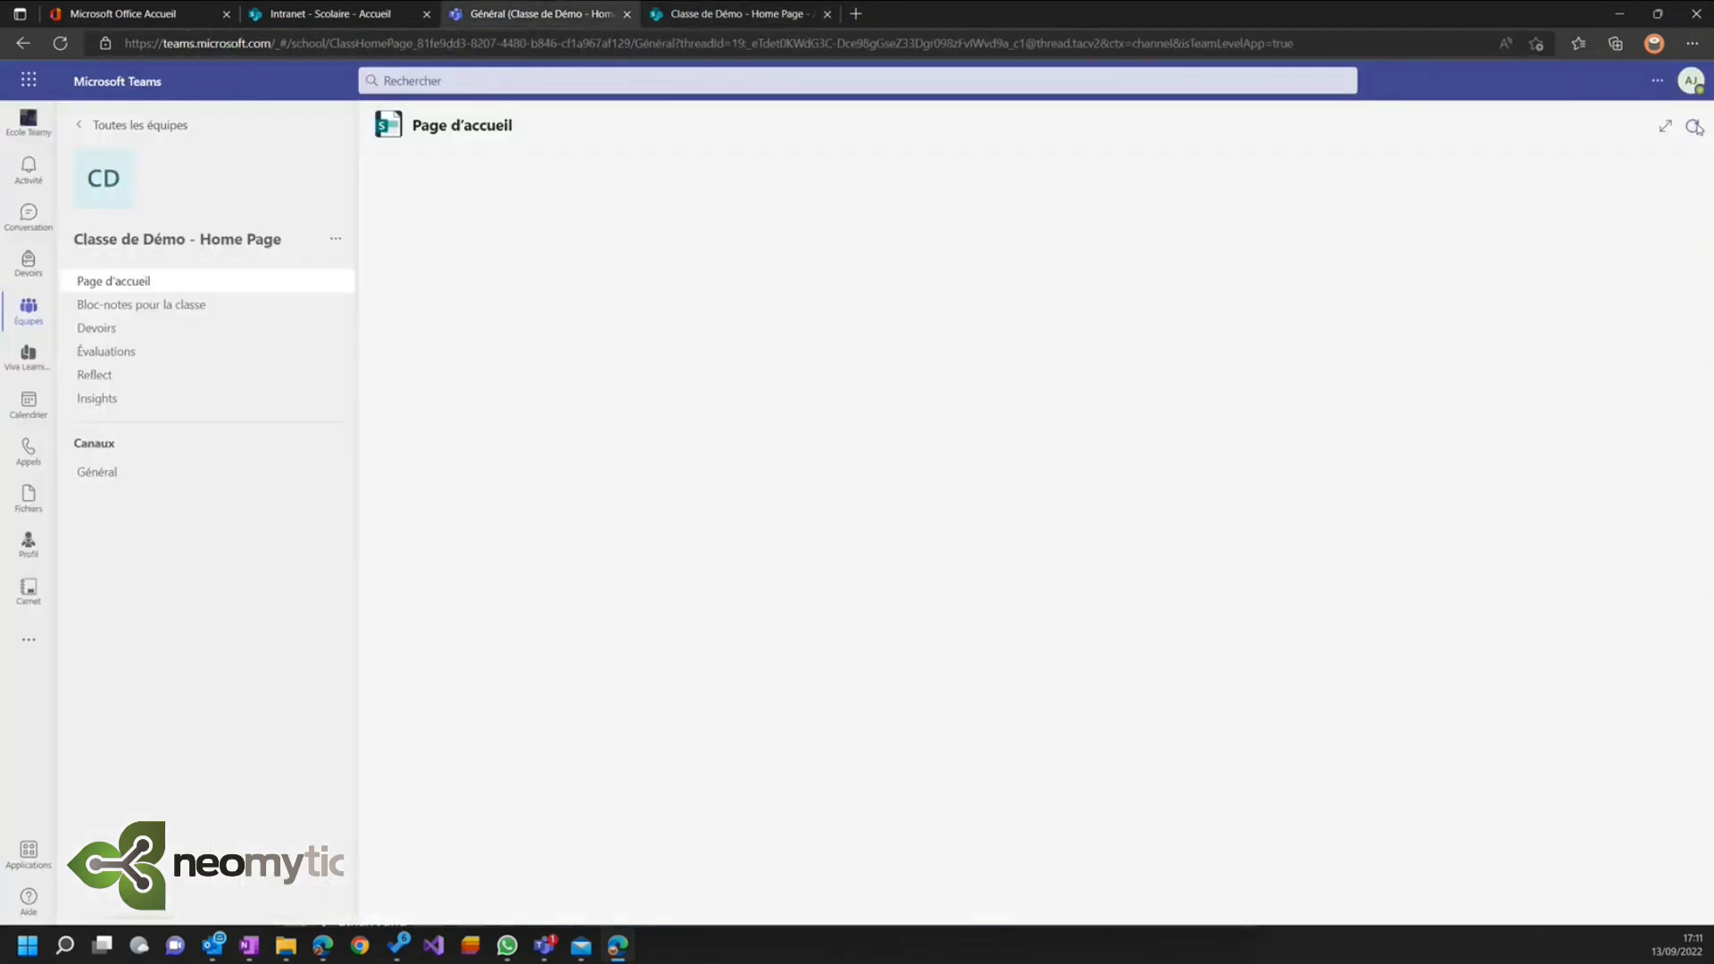
- Reload the Page d'accueil in Teams and compare it with the class site's home page and navigation in SharePoint
{"action": "left_click", "coordinate": [1699, 128]}
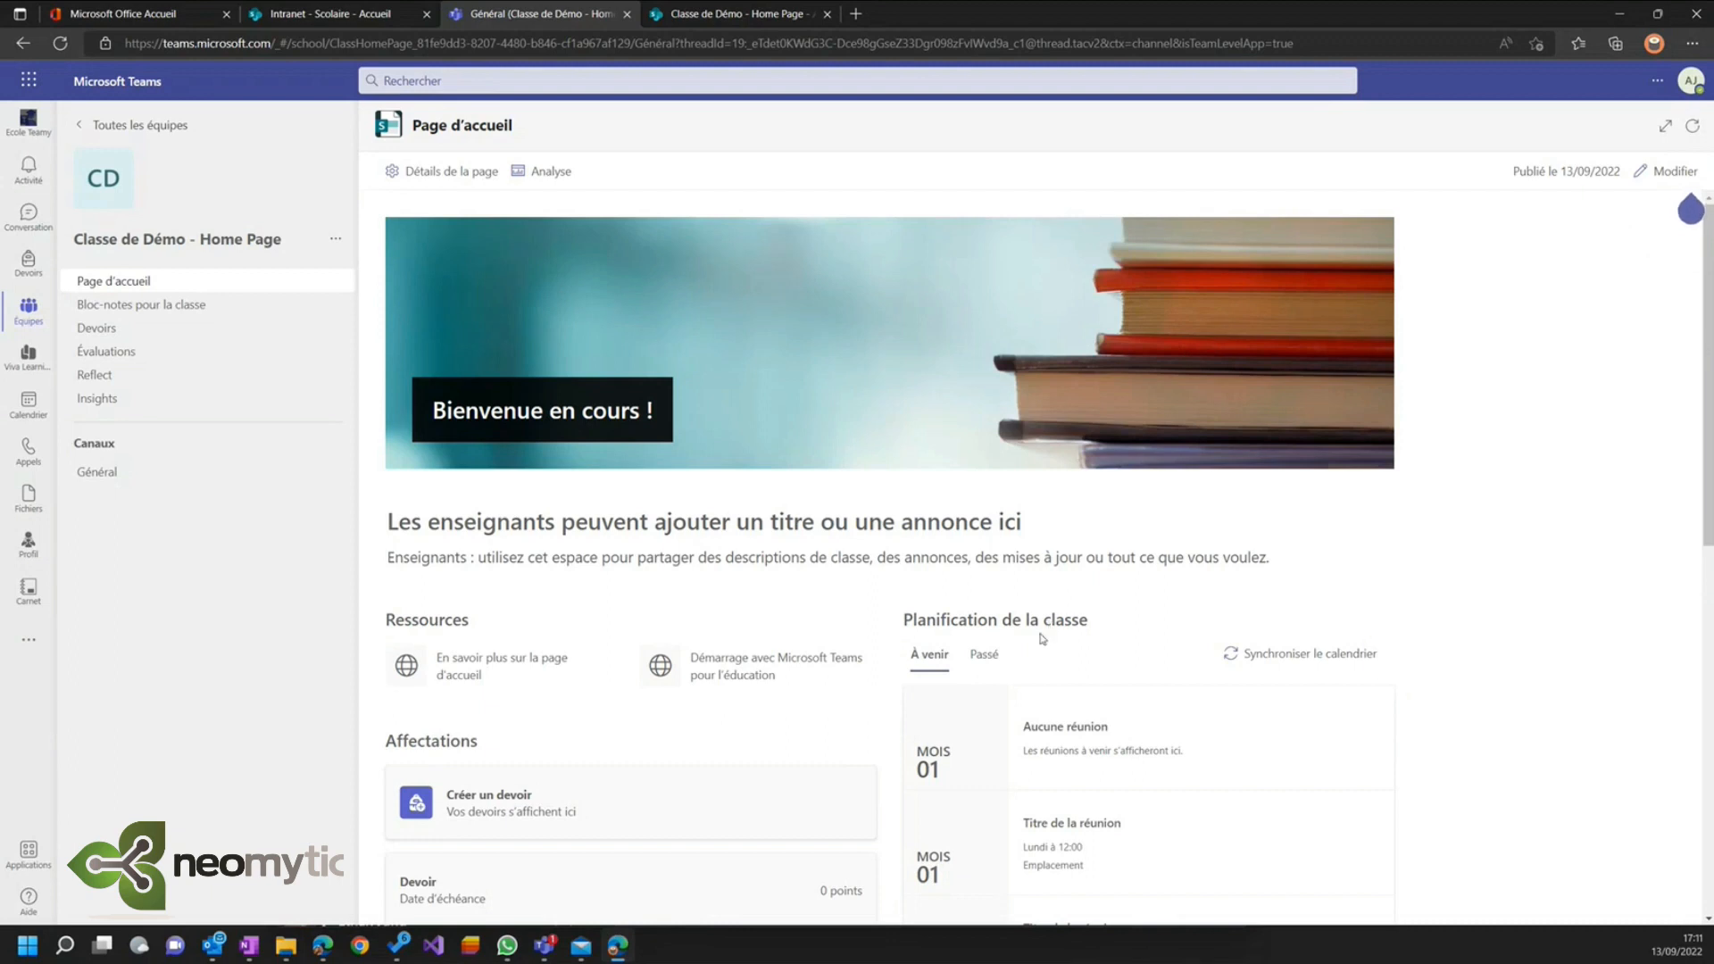
{"action": "left_click", "coordinate": [754, 17]}
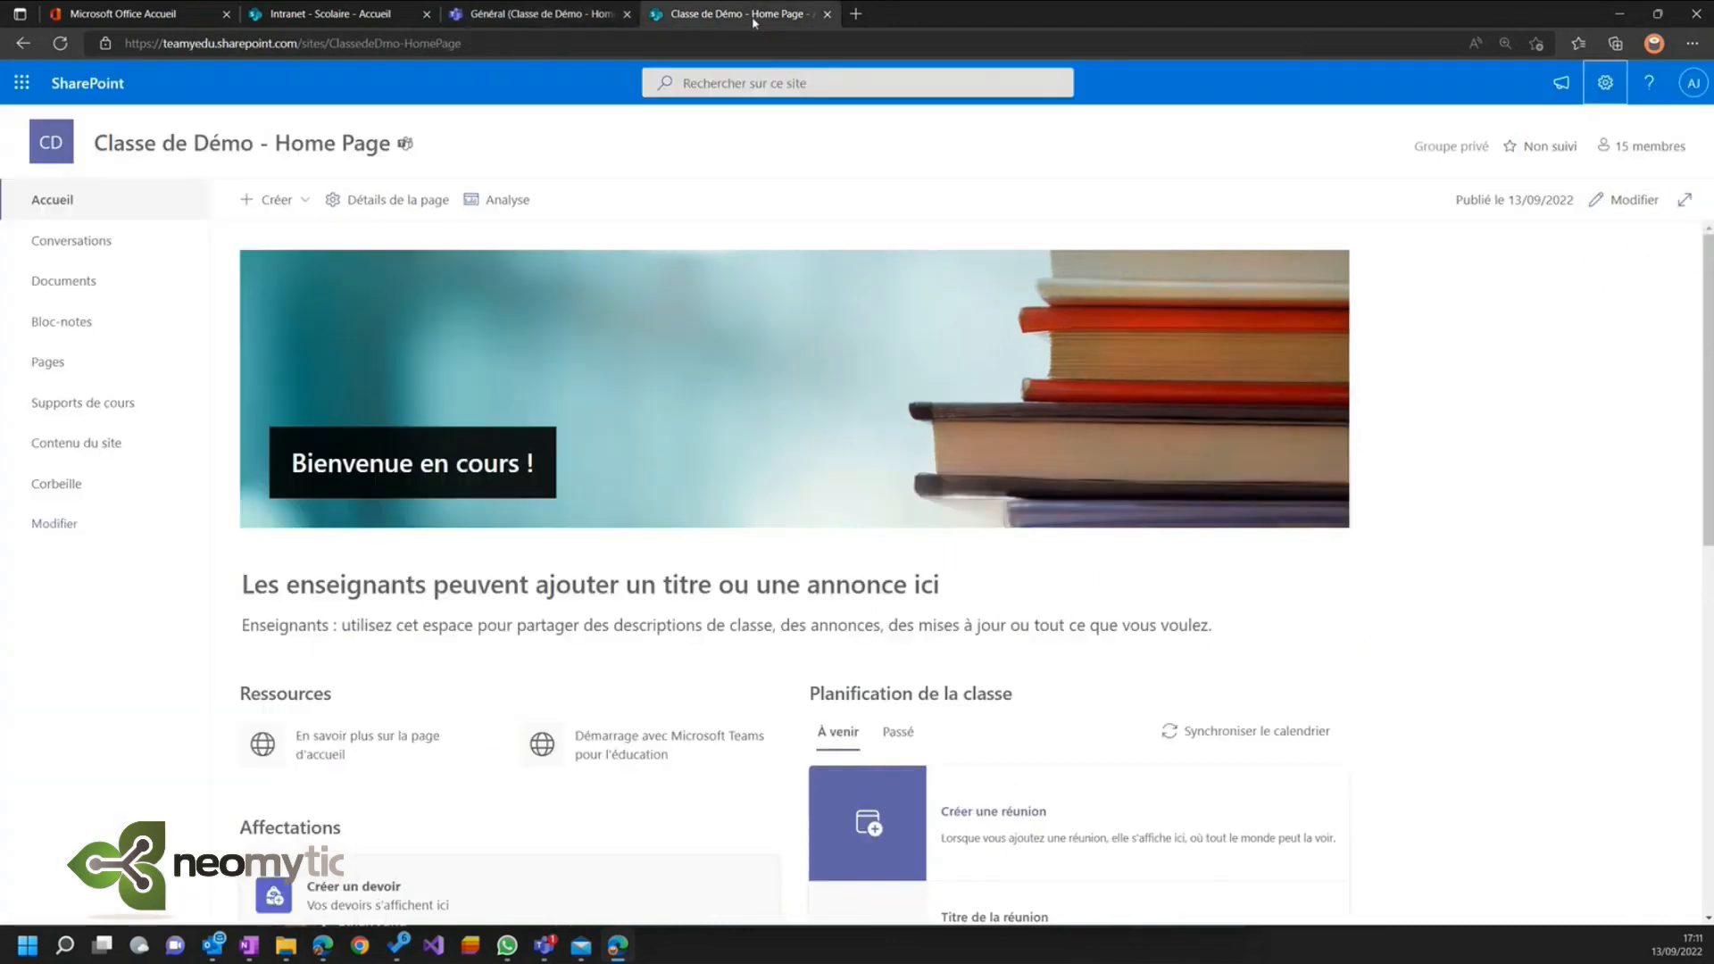
{"action": "left_click", "coordinate": [510, 13]}
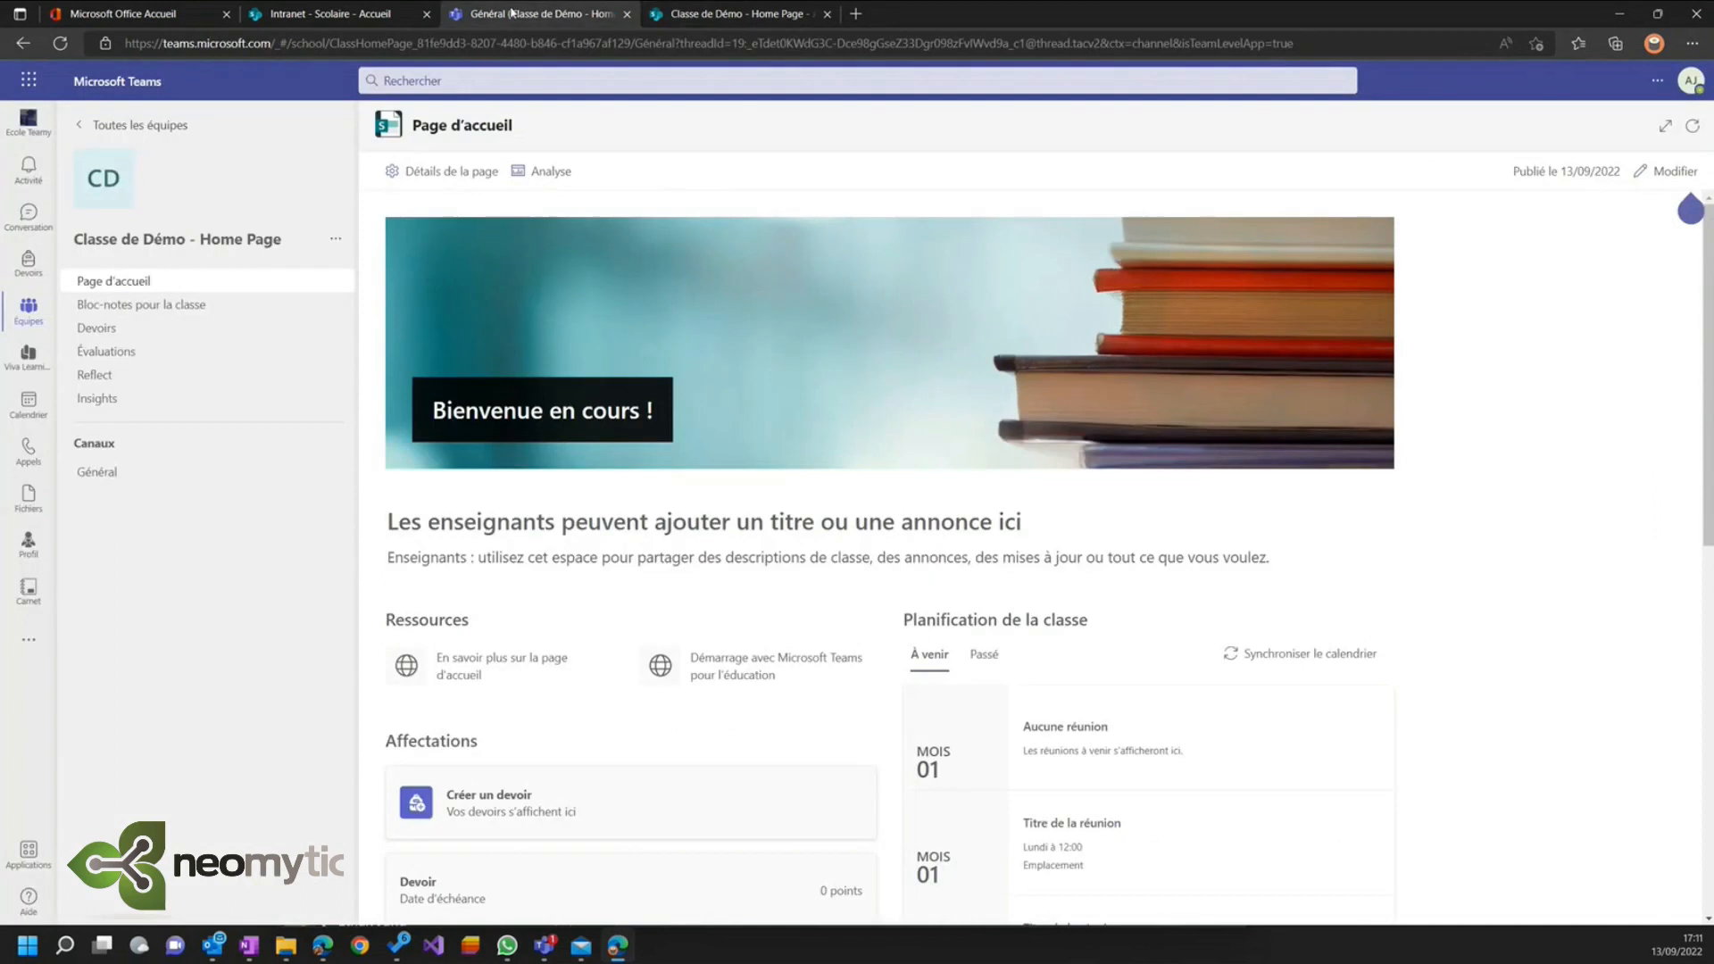
{"action": "left_click", "coordinate": [718, 13]}
{"action": "left_click", "coordinate": [541, 16]}
{"action": "left_click", "coordinate": [688, 16]}
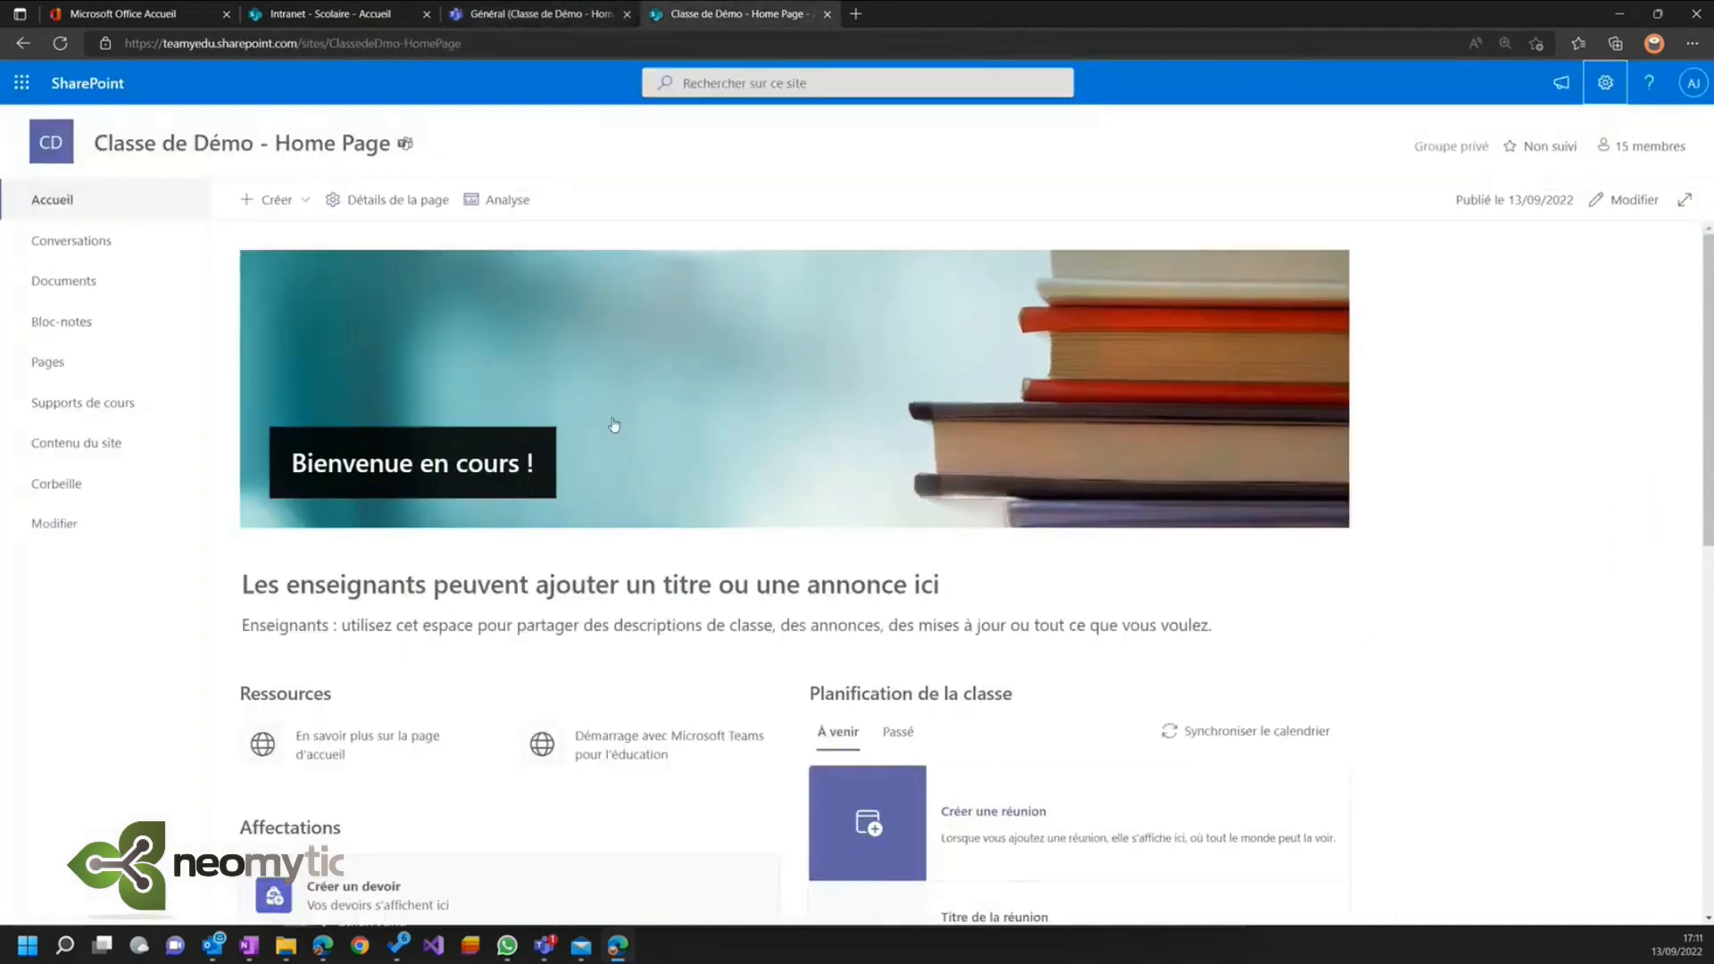
{"action": "left_click", "coordinate": [518, 15]}
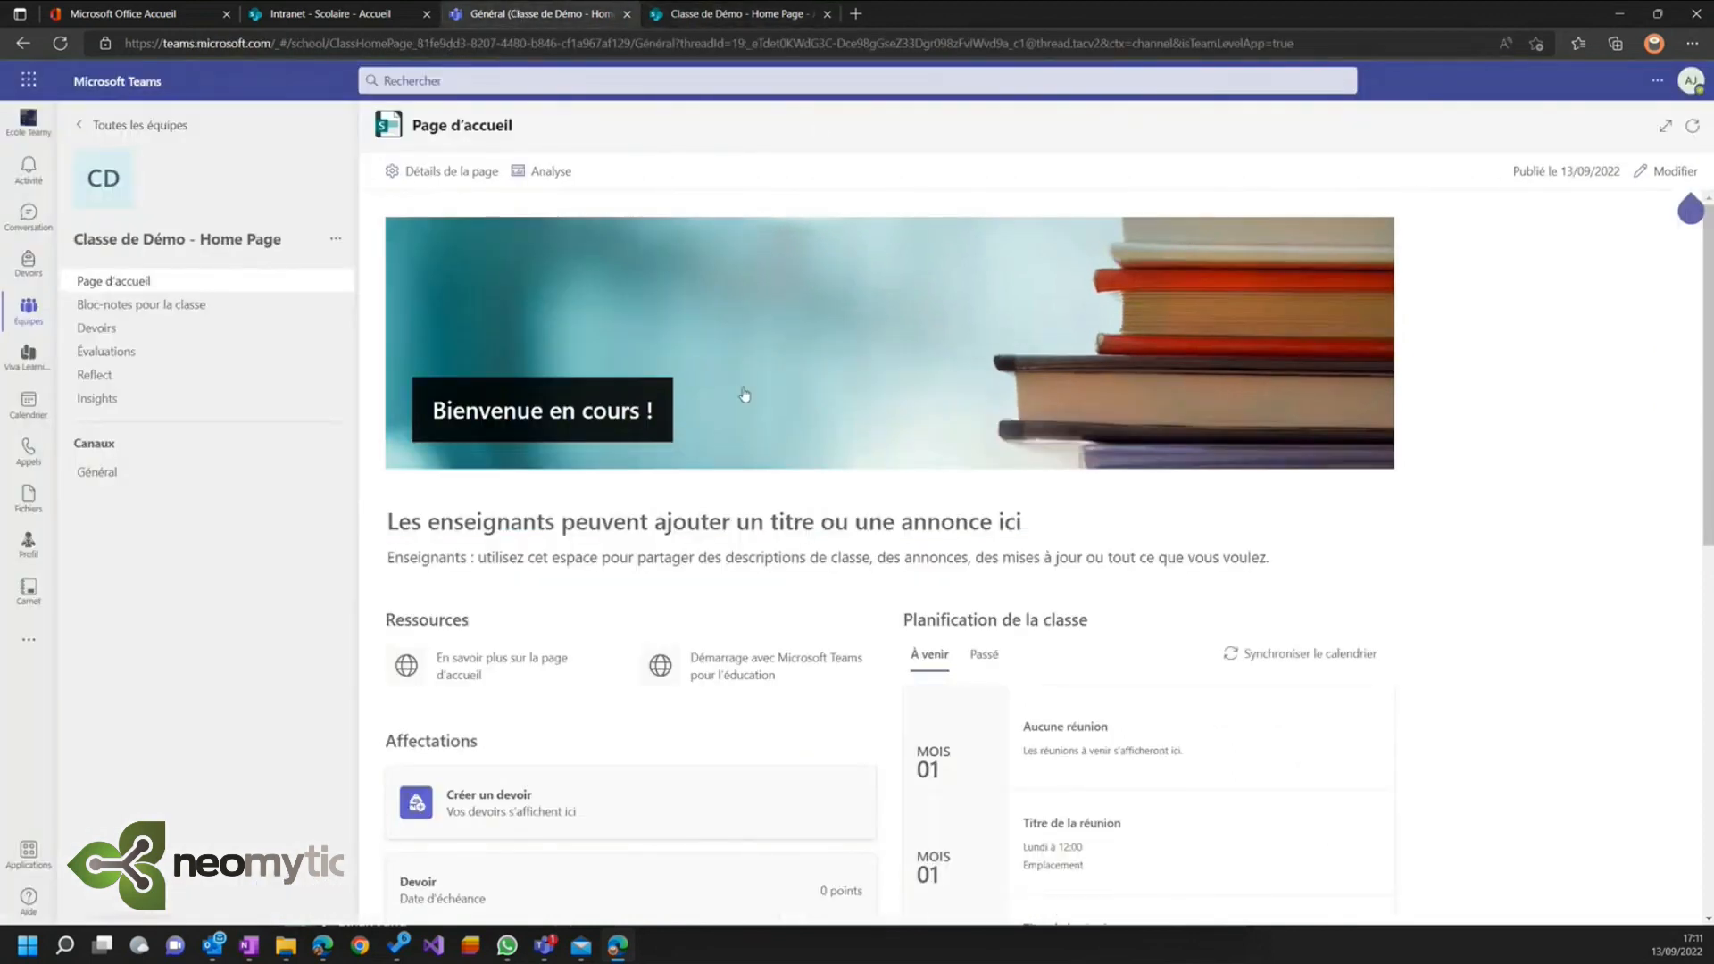
{"action": "left_click", "coordinate": [723, 15]}
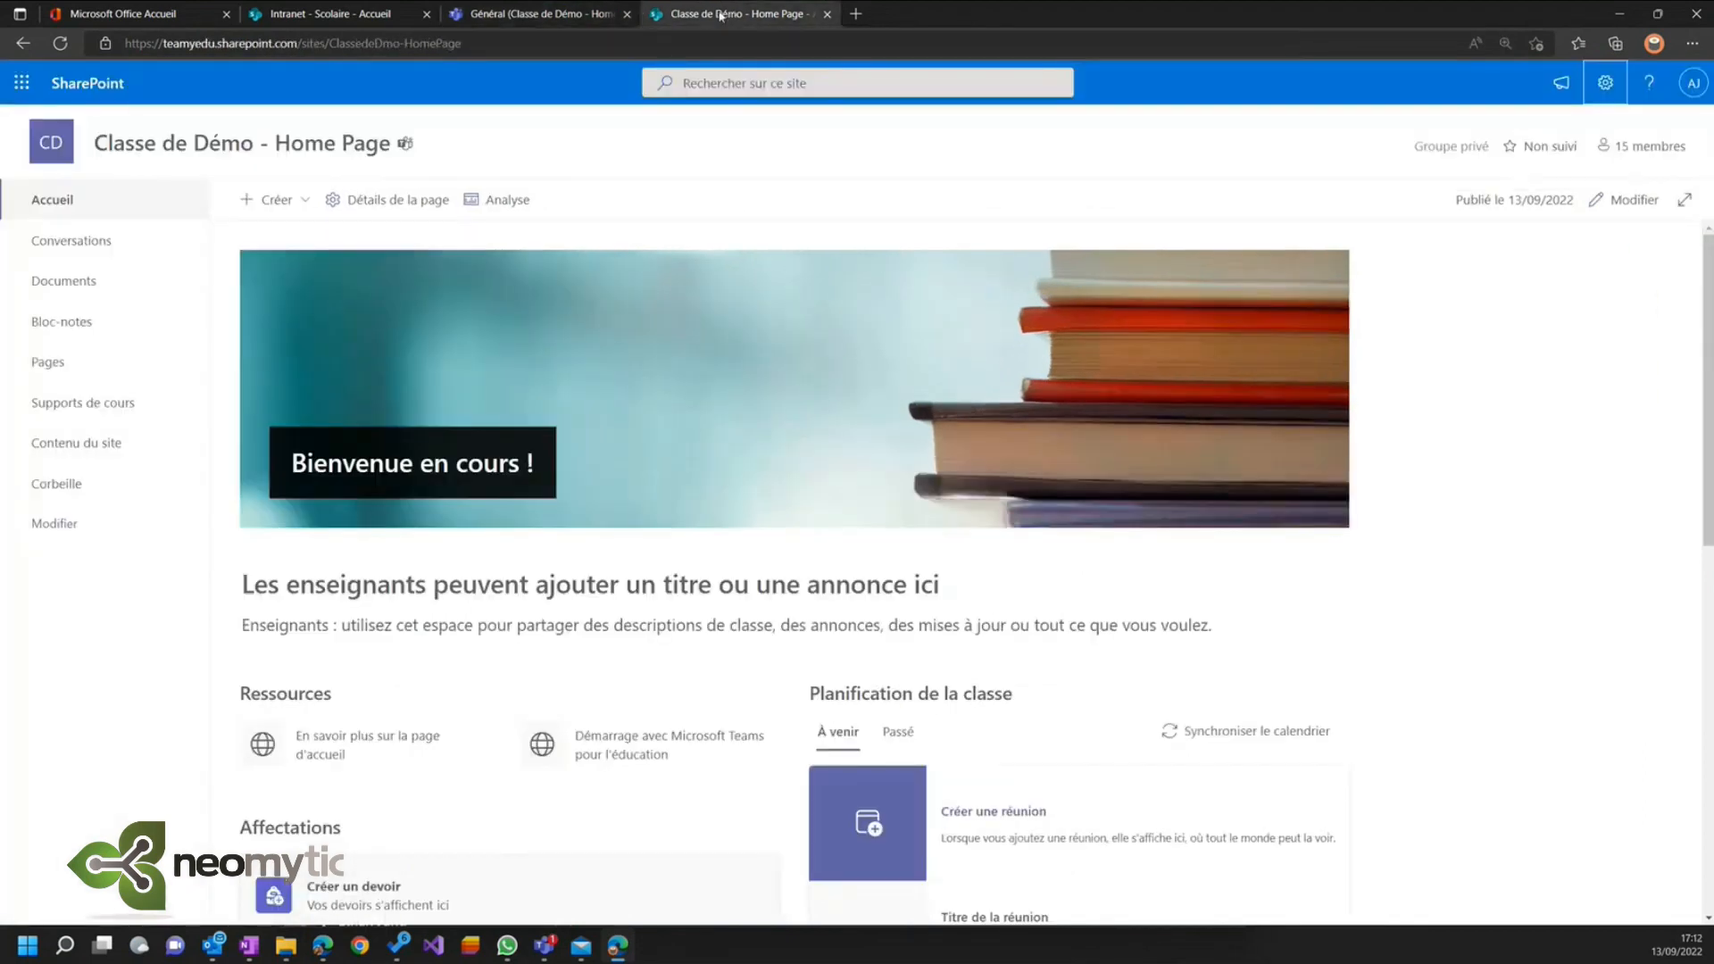
- Open the class home page for editing in SharePoint and review its sections and web parts
{"action": "left_click", "coordinate": [1623, 204]}
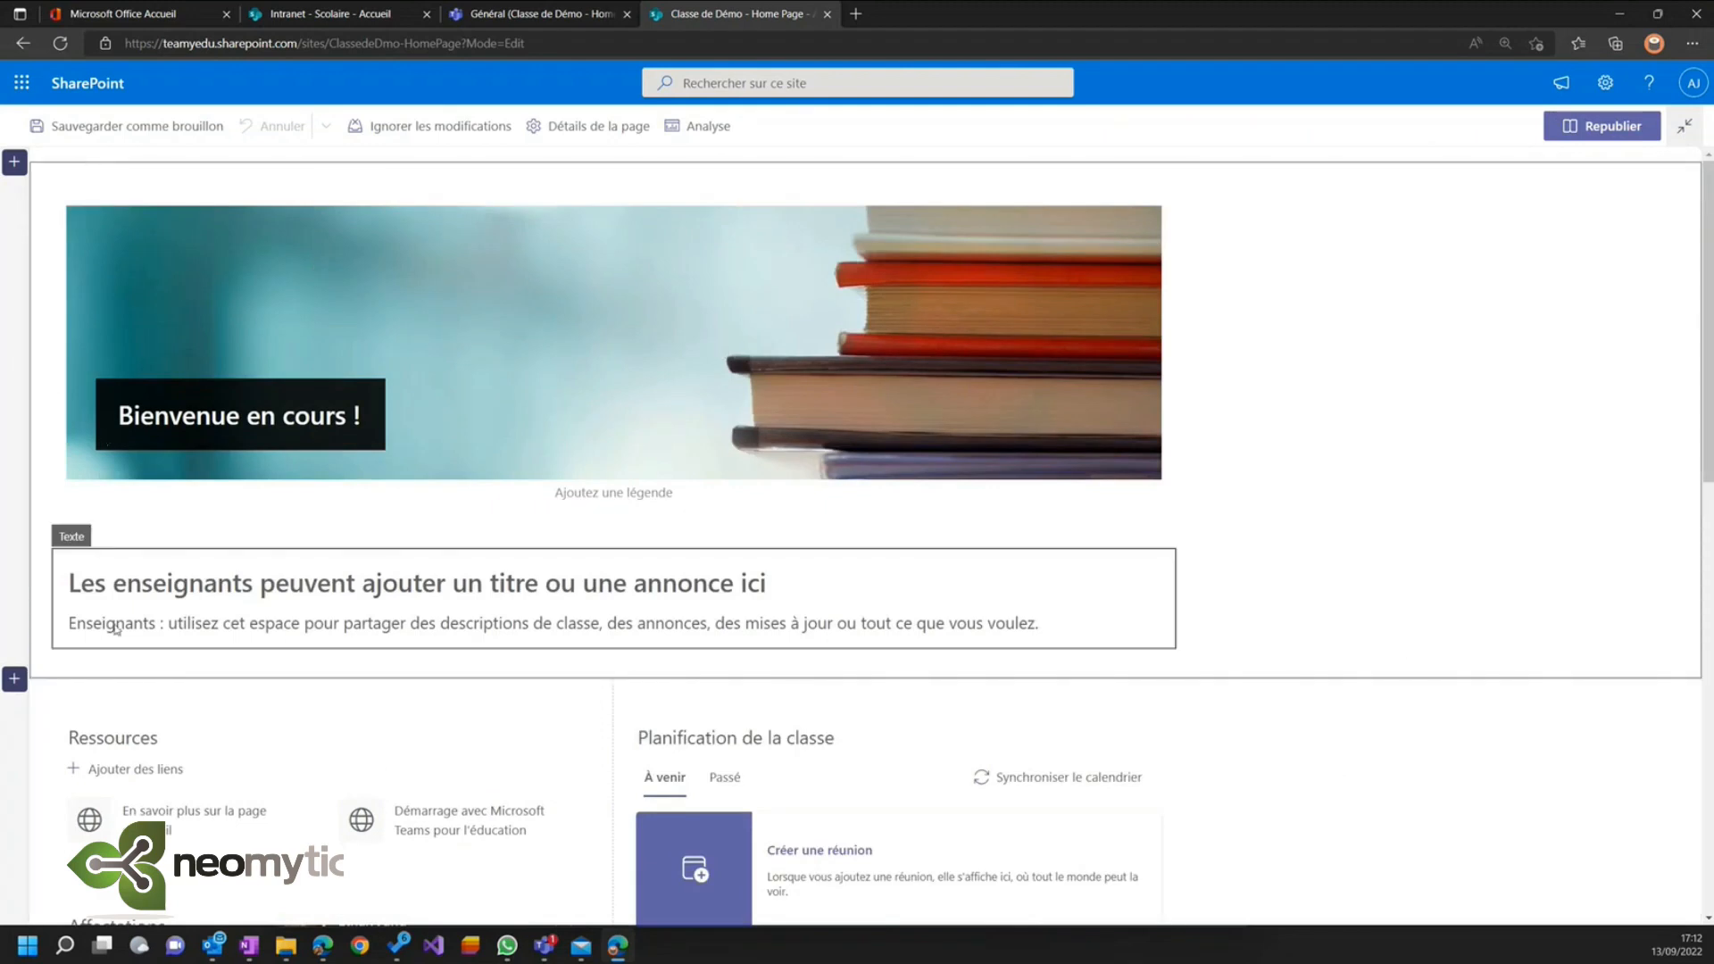
{"action": "scroll", "coordinate": [36, 357], "scroll_direction": "down", "scroll_amount": 5}
{"action": "scroll", "coordinate": [18, 447], "scroll_direction": "up", "scroll_amount": 2}
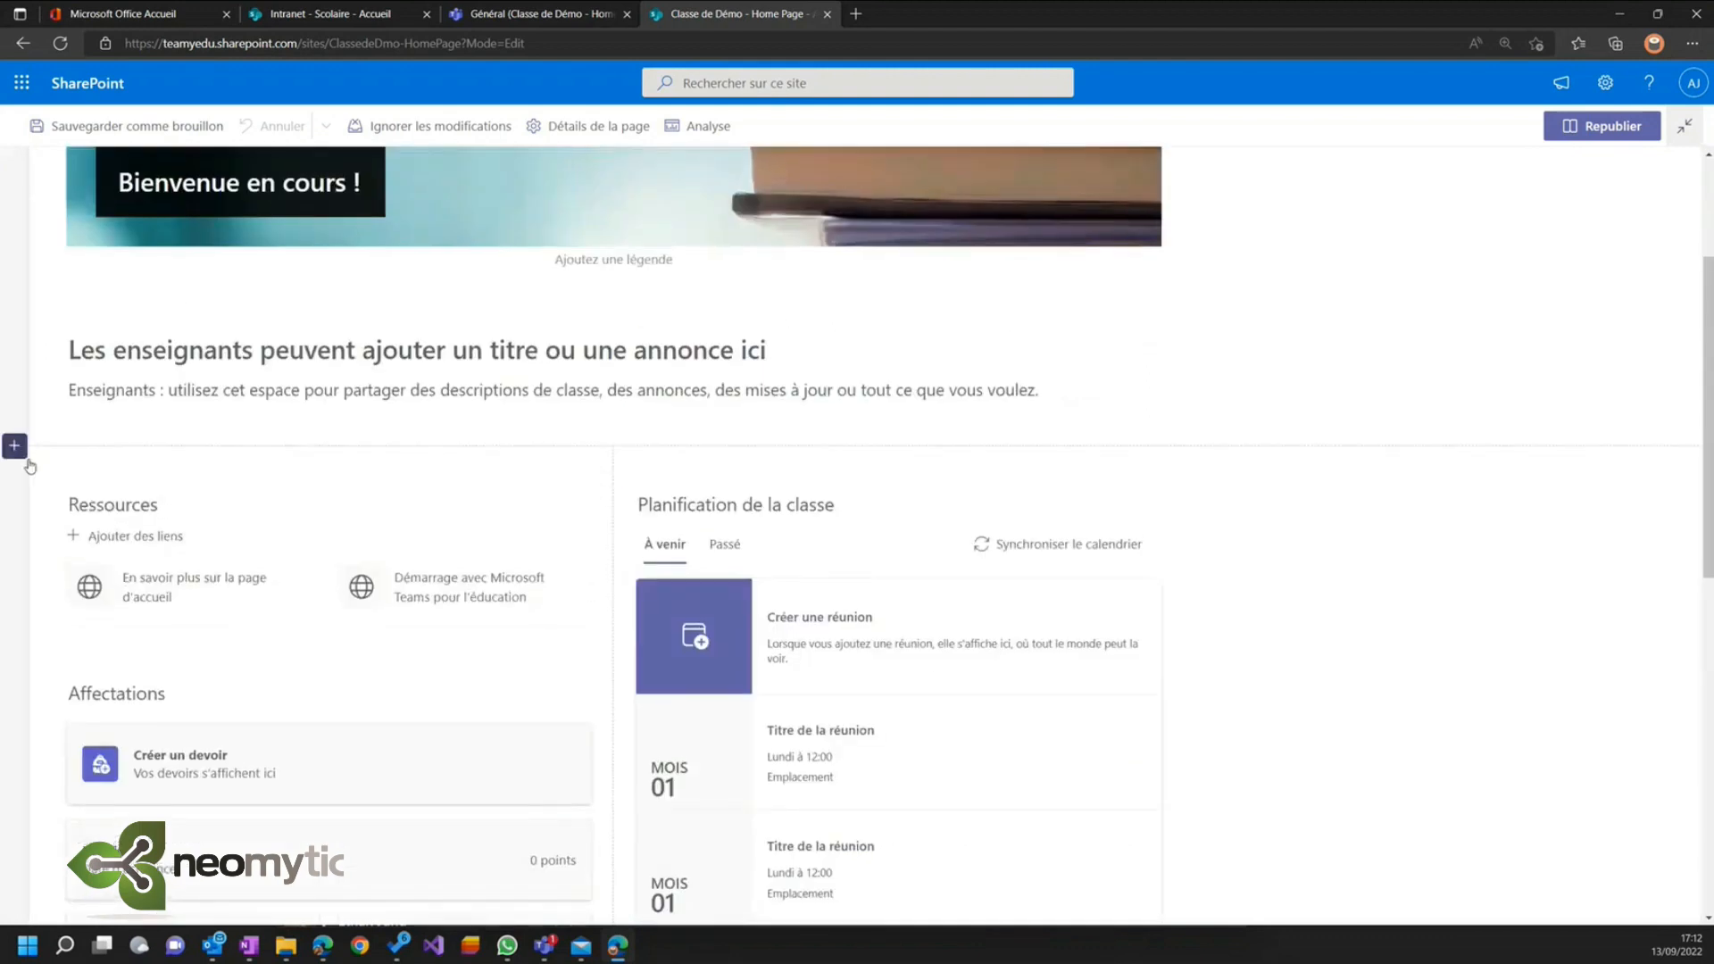
{"action": "scroll", "coordinate": [18, 465], "scroll_direction": "down", "scroll_amount": 8}
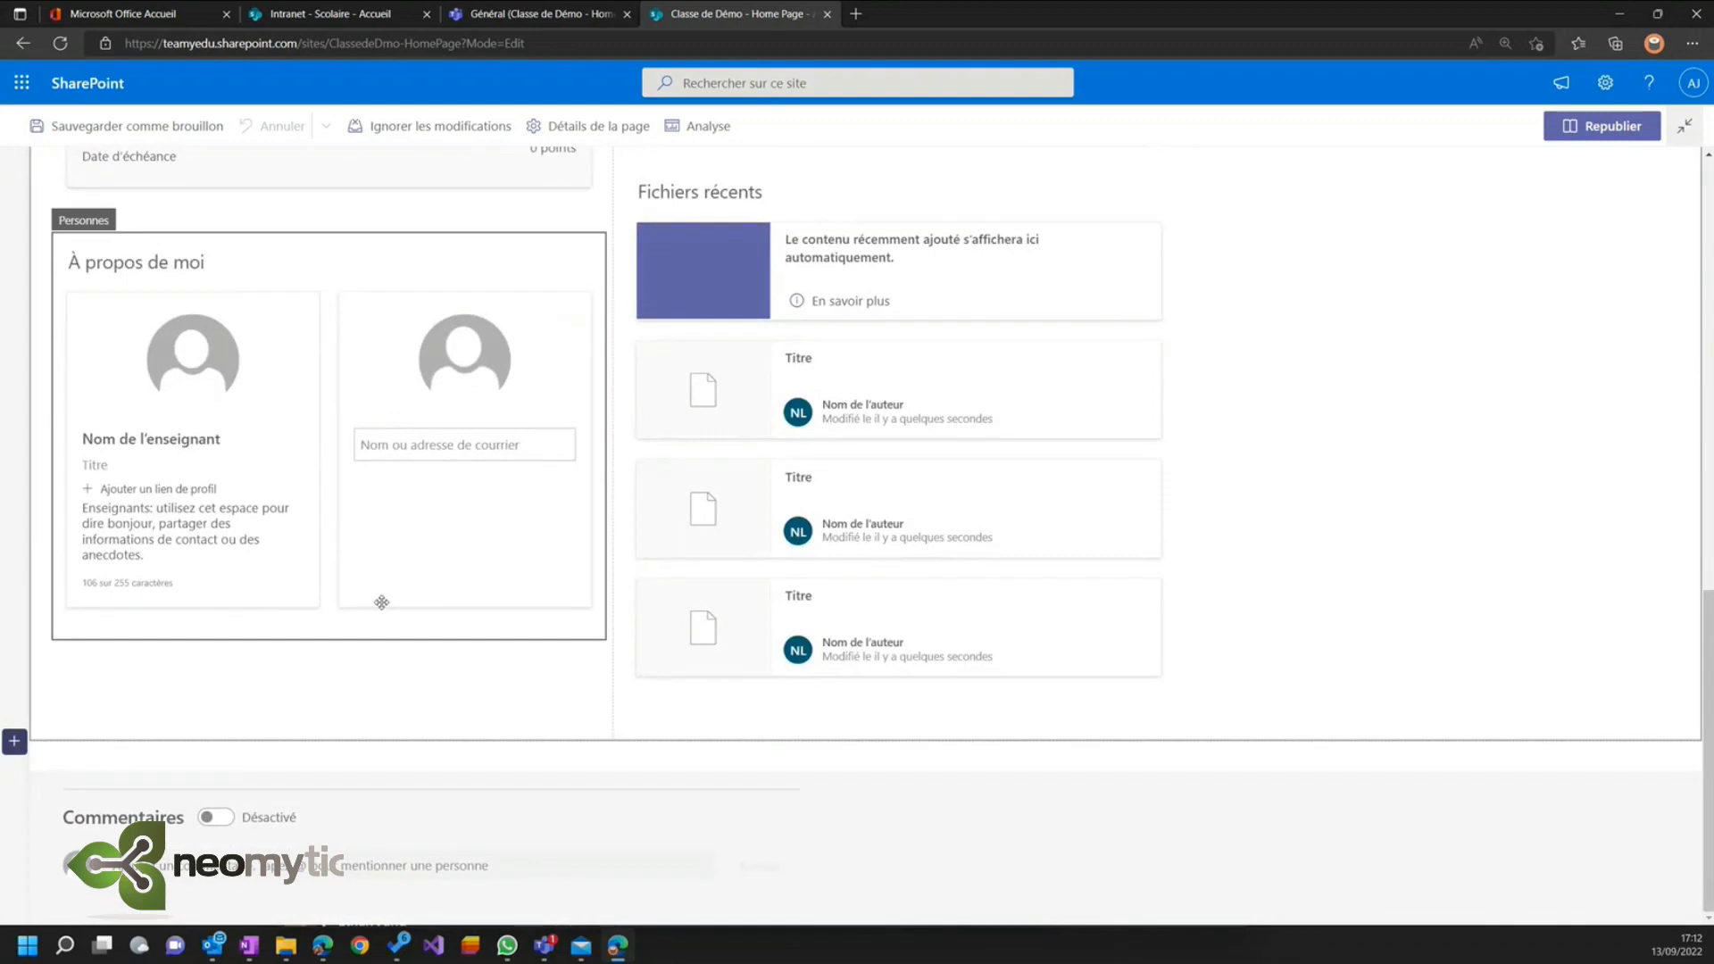
{"action": "scroll", "coordinate": [381, 605], "scroll_direction": "up", "scroll_amount": 10}
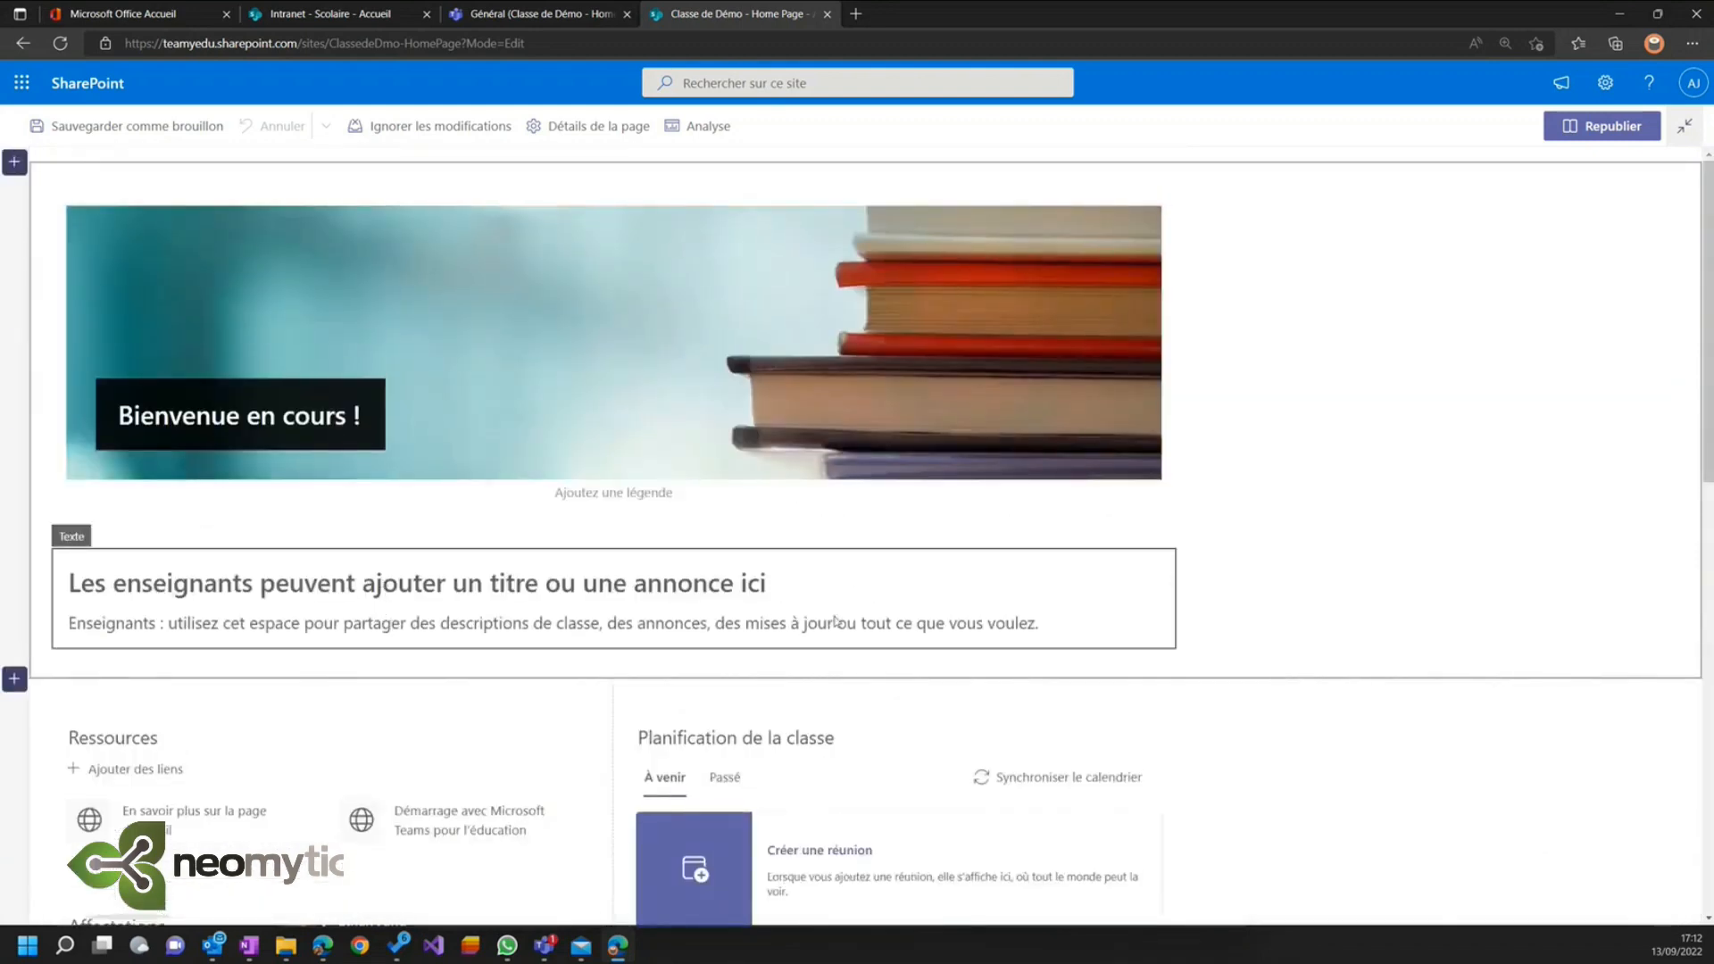
{"action": "scroll", "coordinate": [938, 596], "scroll_direction": "down", "scroll_amount": 10}
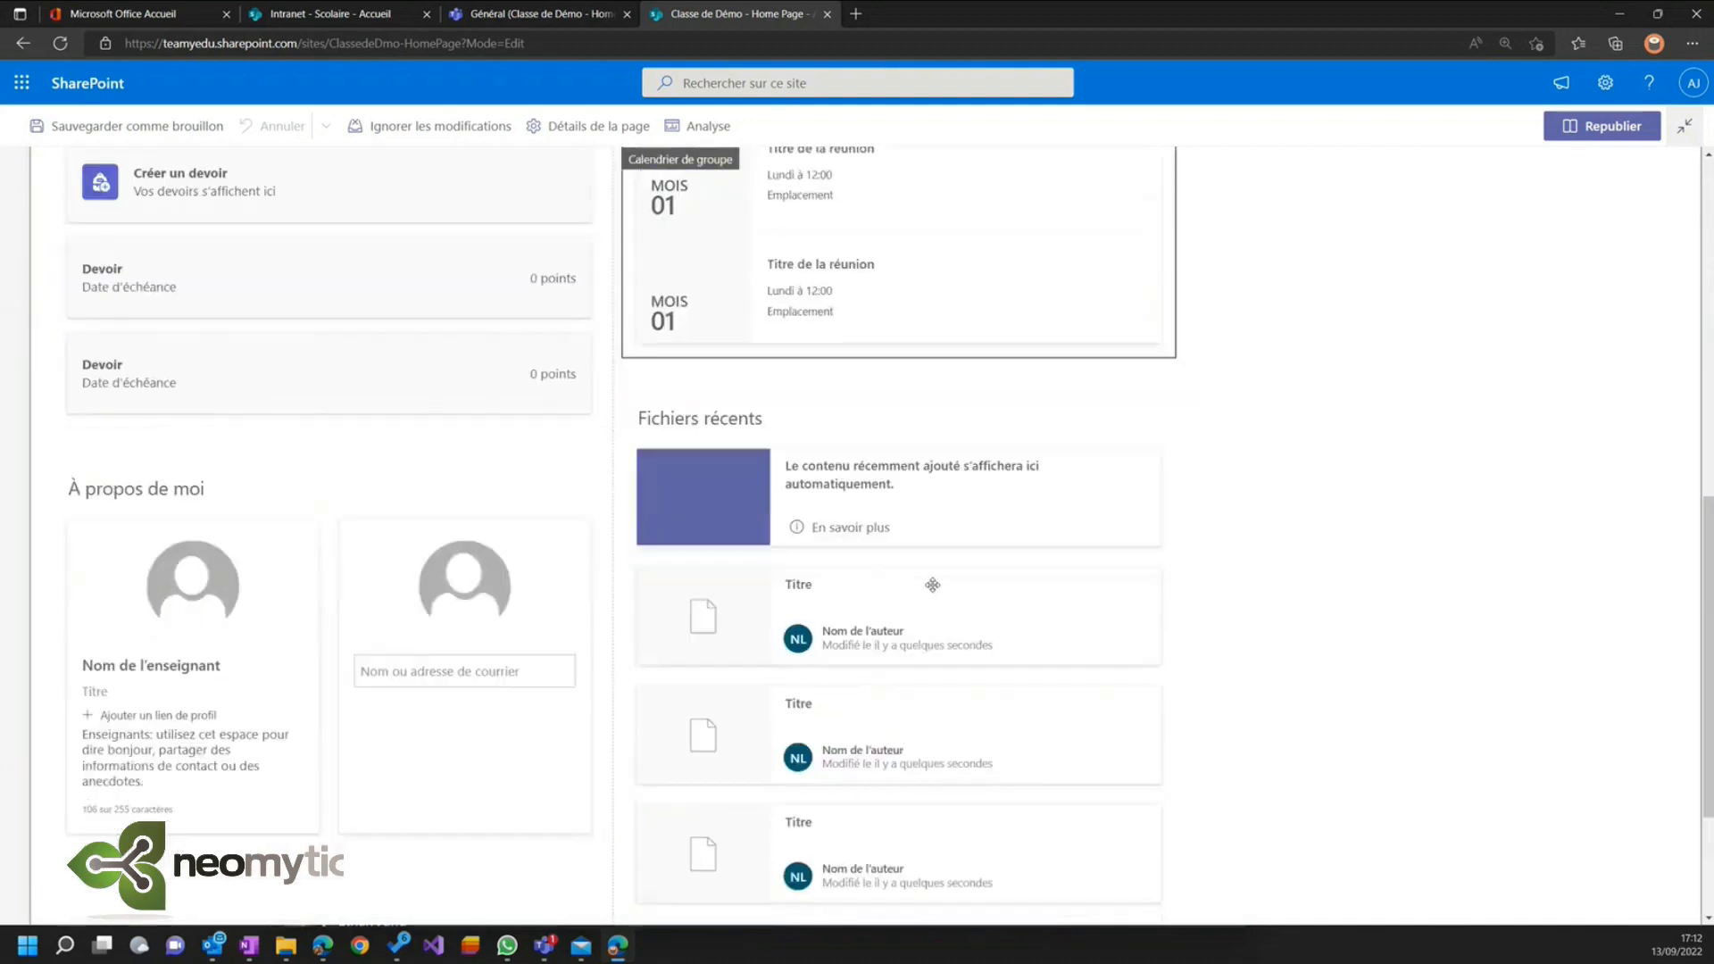
{"action": "scroll", "coordinate": [932, 589], "scroll_direction": "up", "scroll_amount": 10}
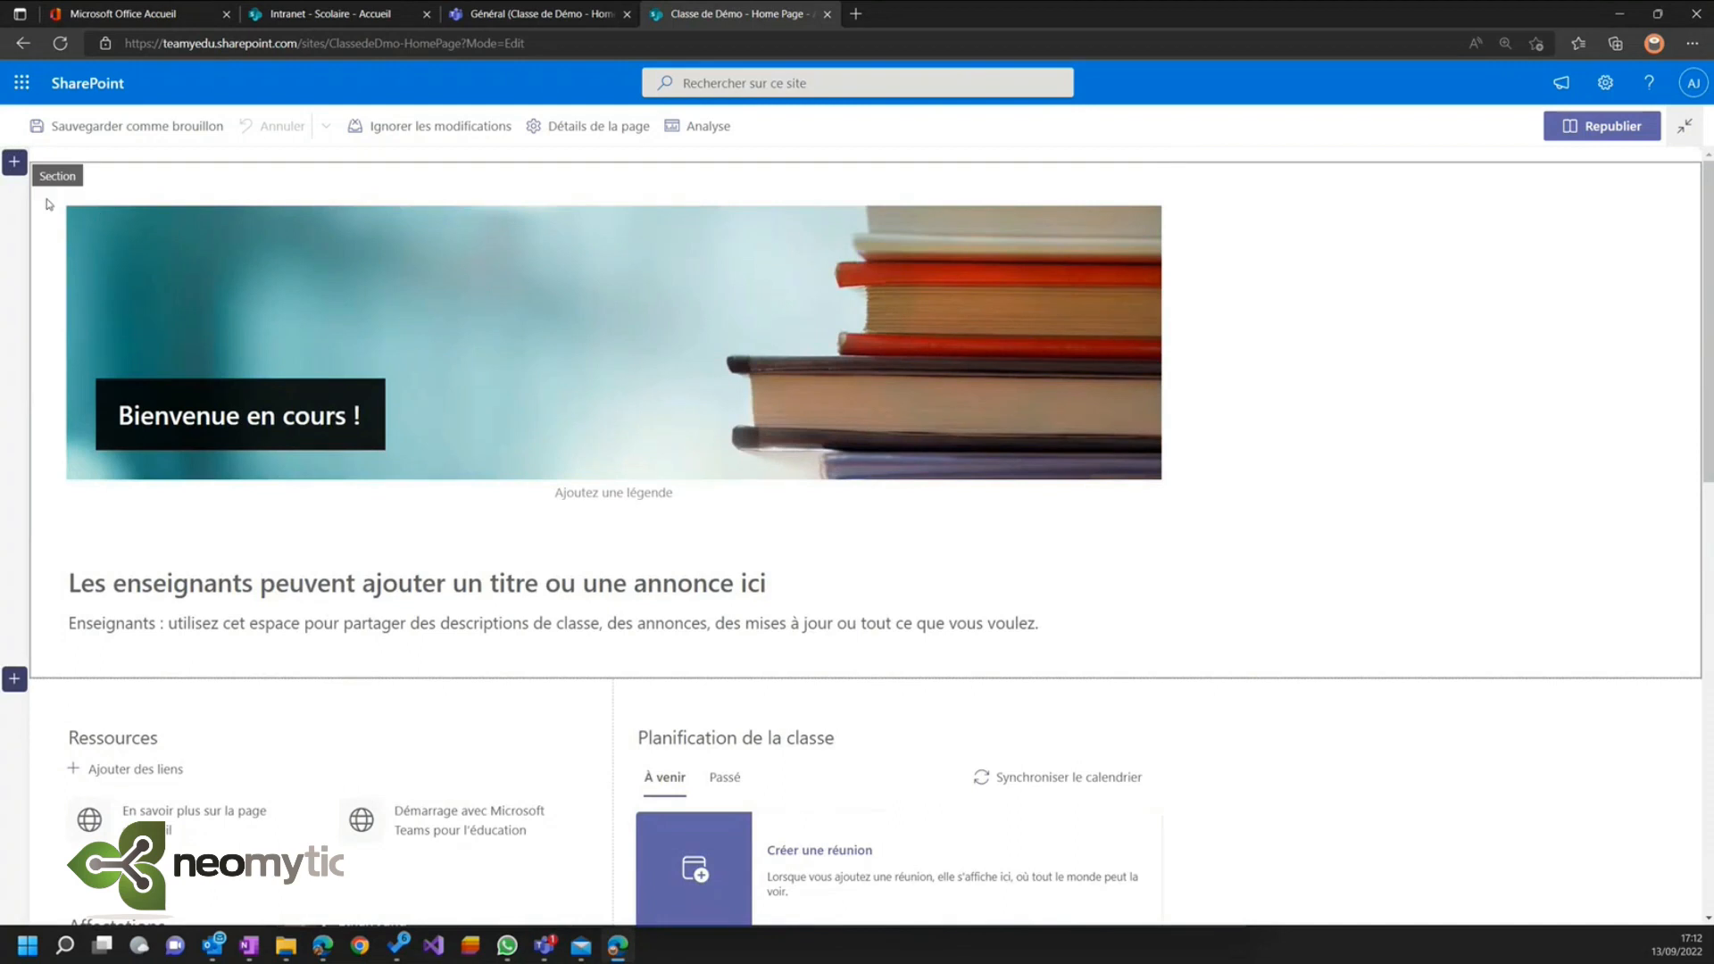
- Set the banner section's layout to Deux colonnes and move the announcement text web part into its empty second column
{"action": "left_click", "coordinate": [279, 189]}
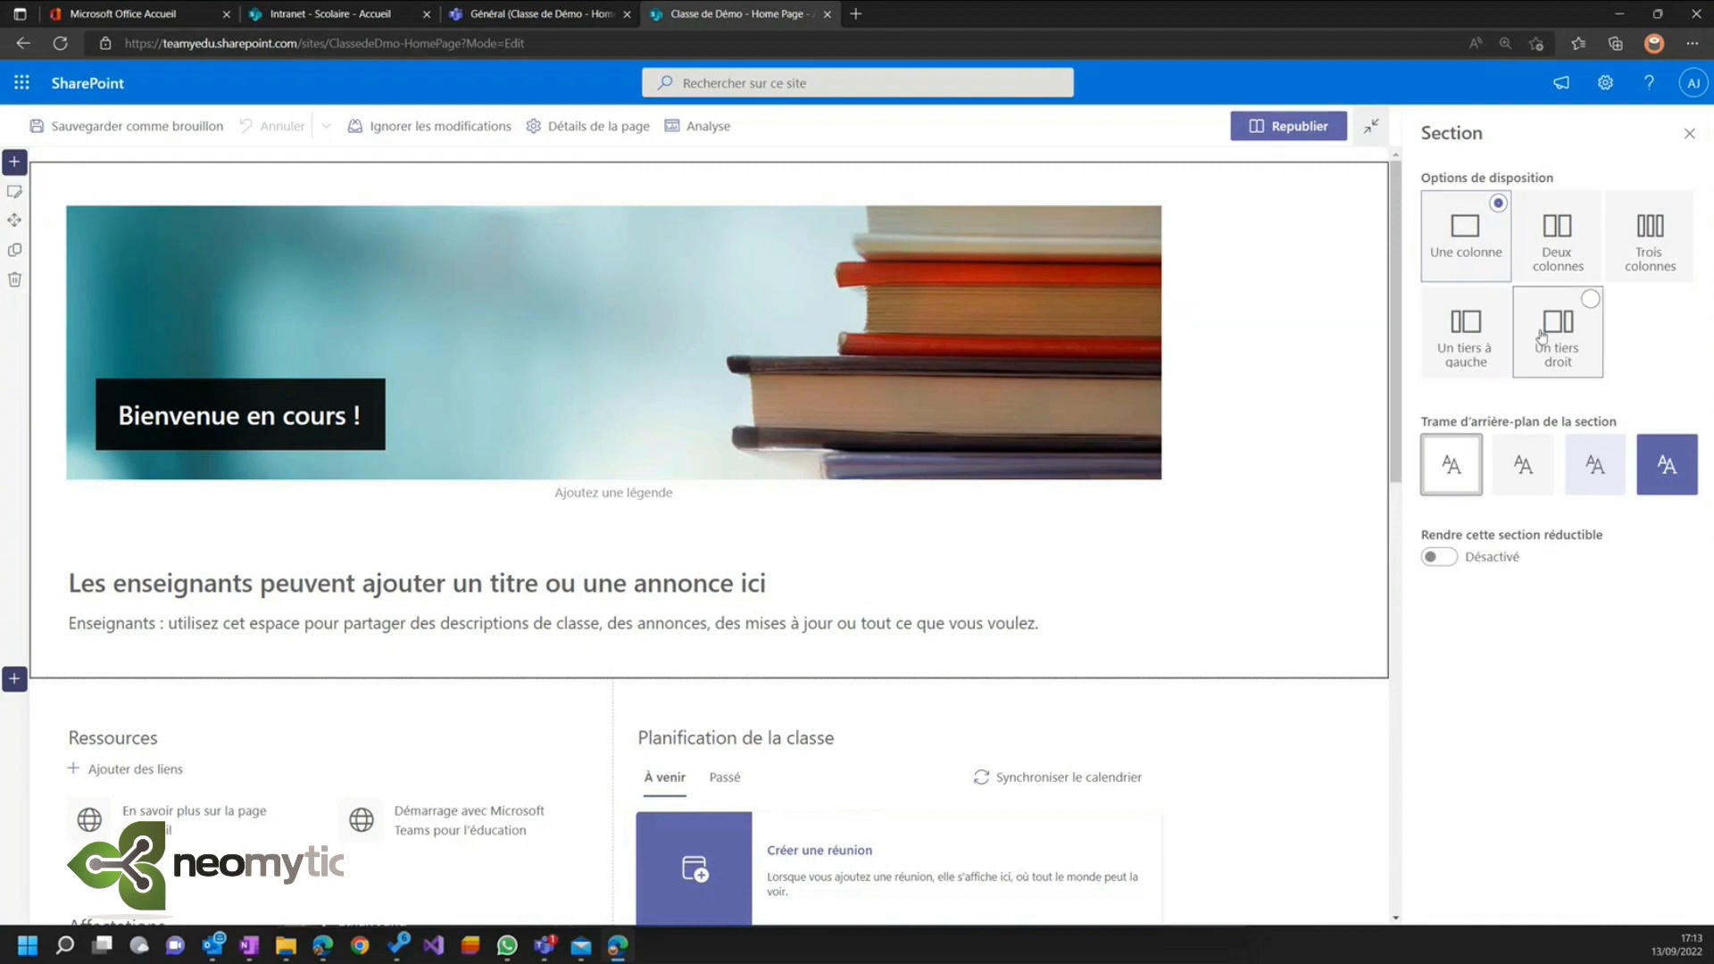
{"action": "left_click", "coordinate": [1558, 252]}
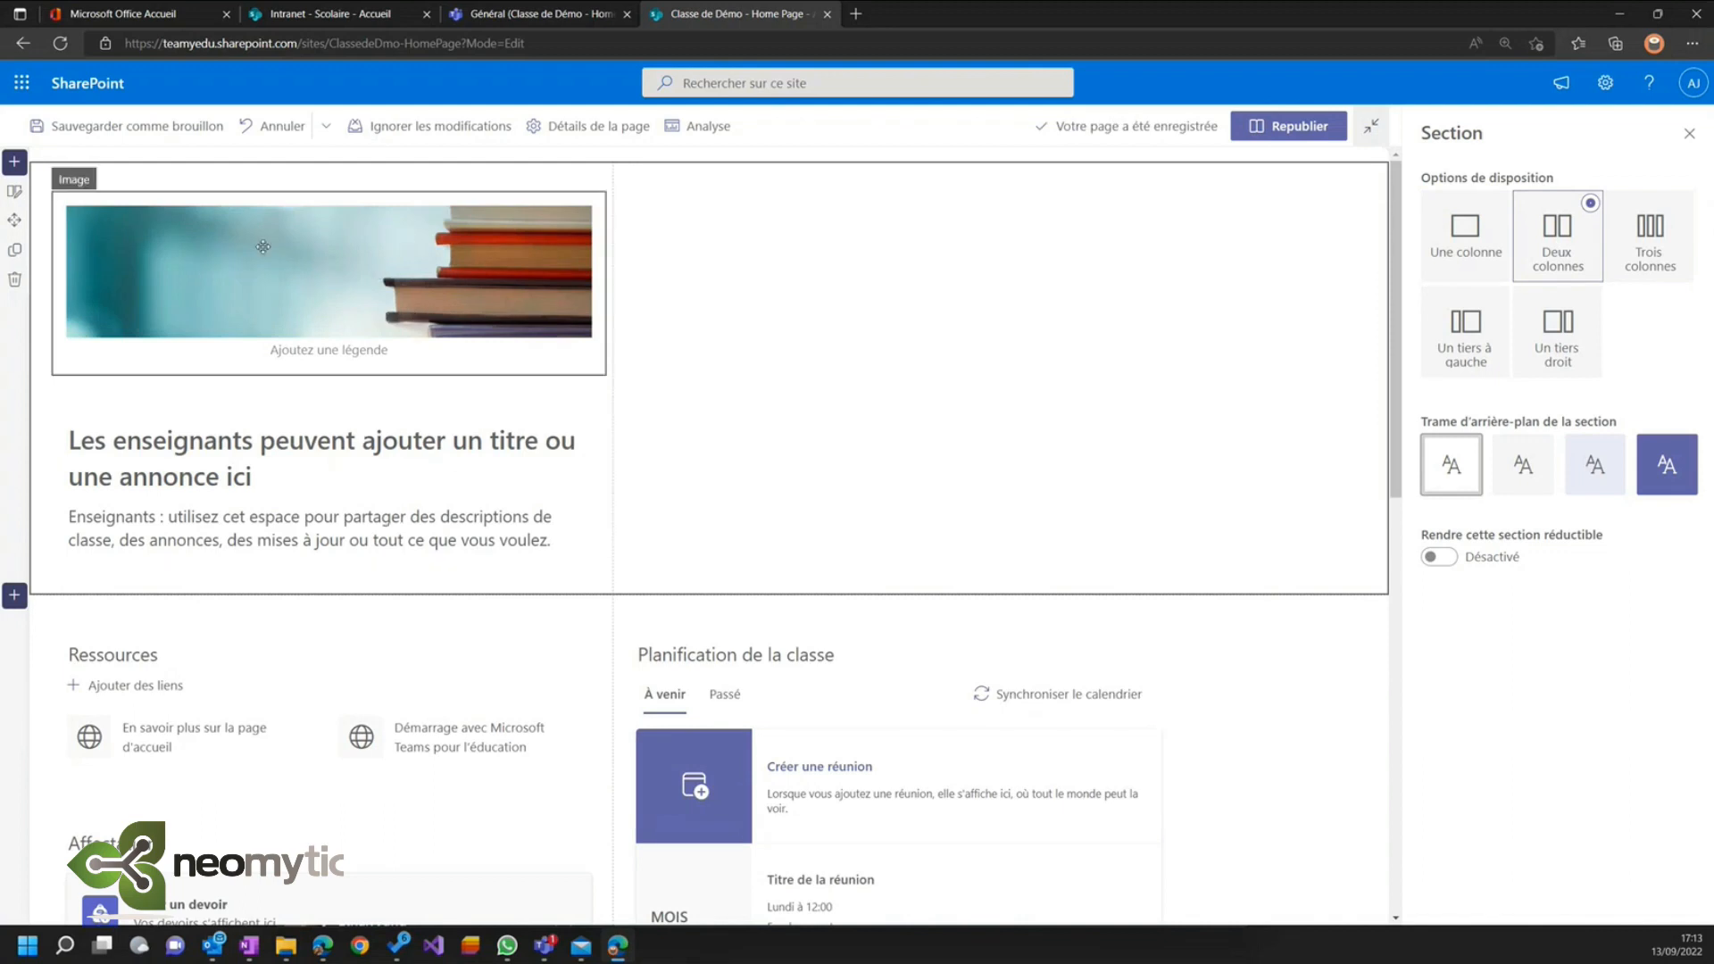
{"action": "left_click", "coordinate": [293, 496]}
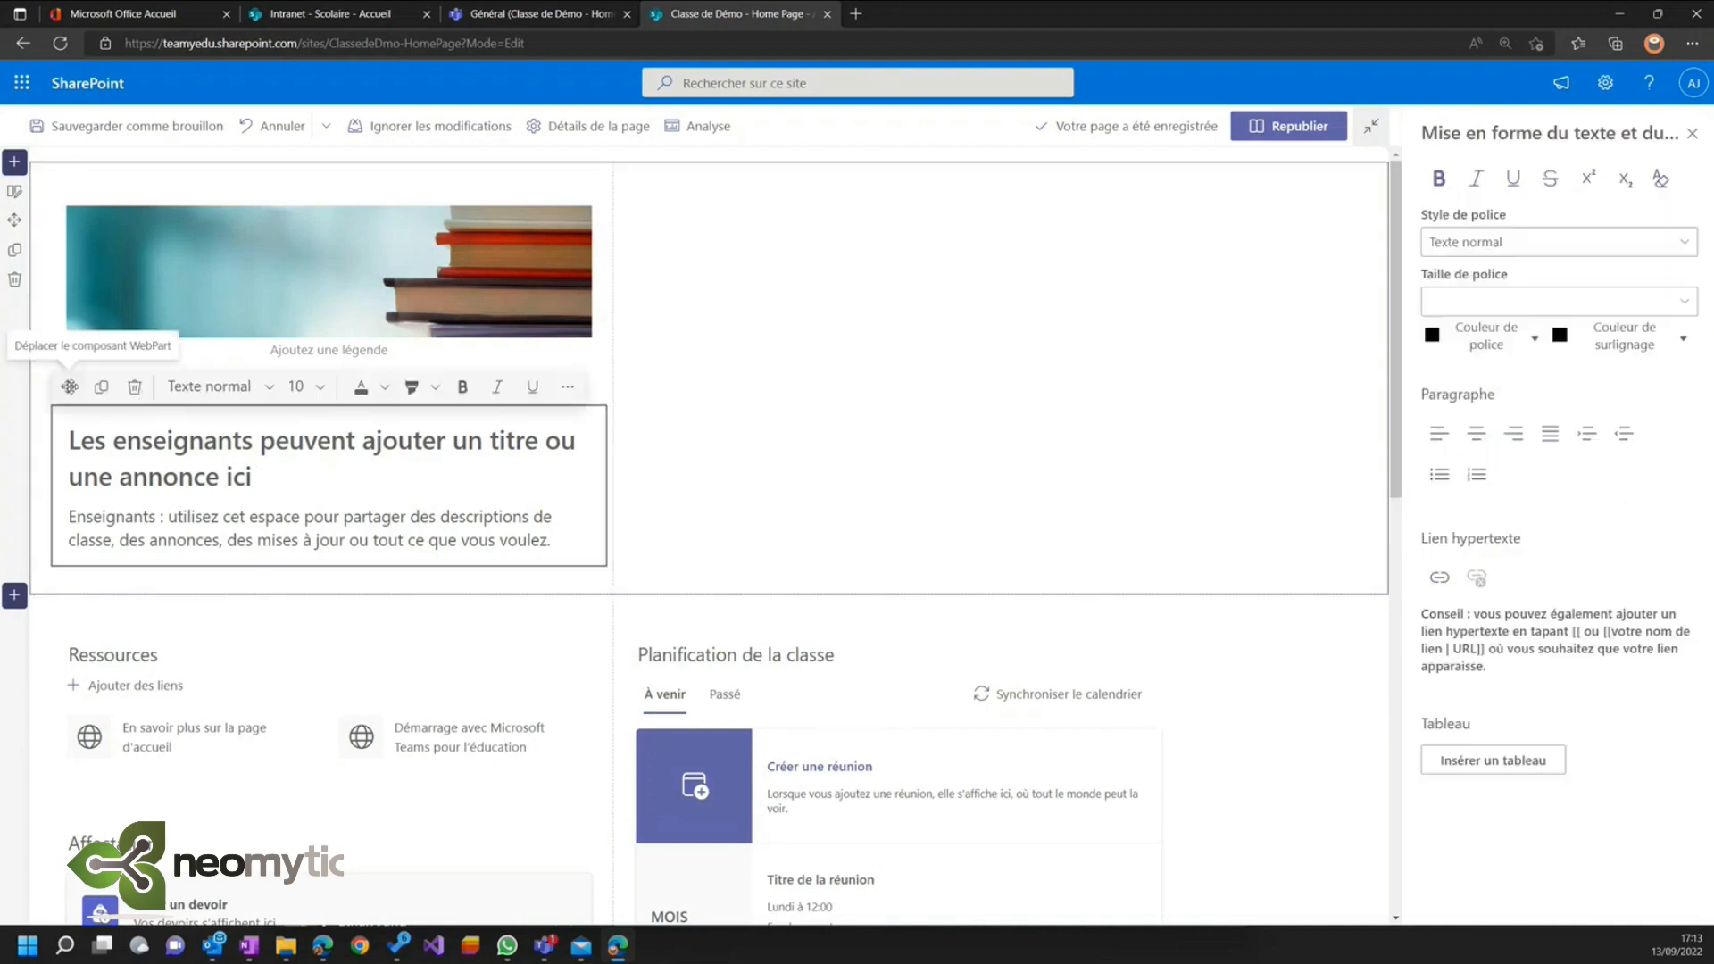
{"action": "left_click_drag", "start_coordinate": [72, 387], "coordinate": [677, 230]}
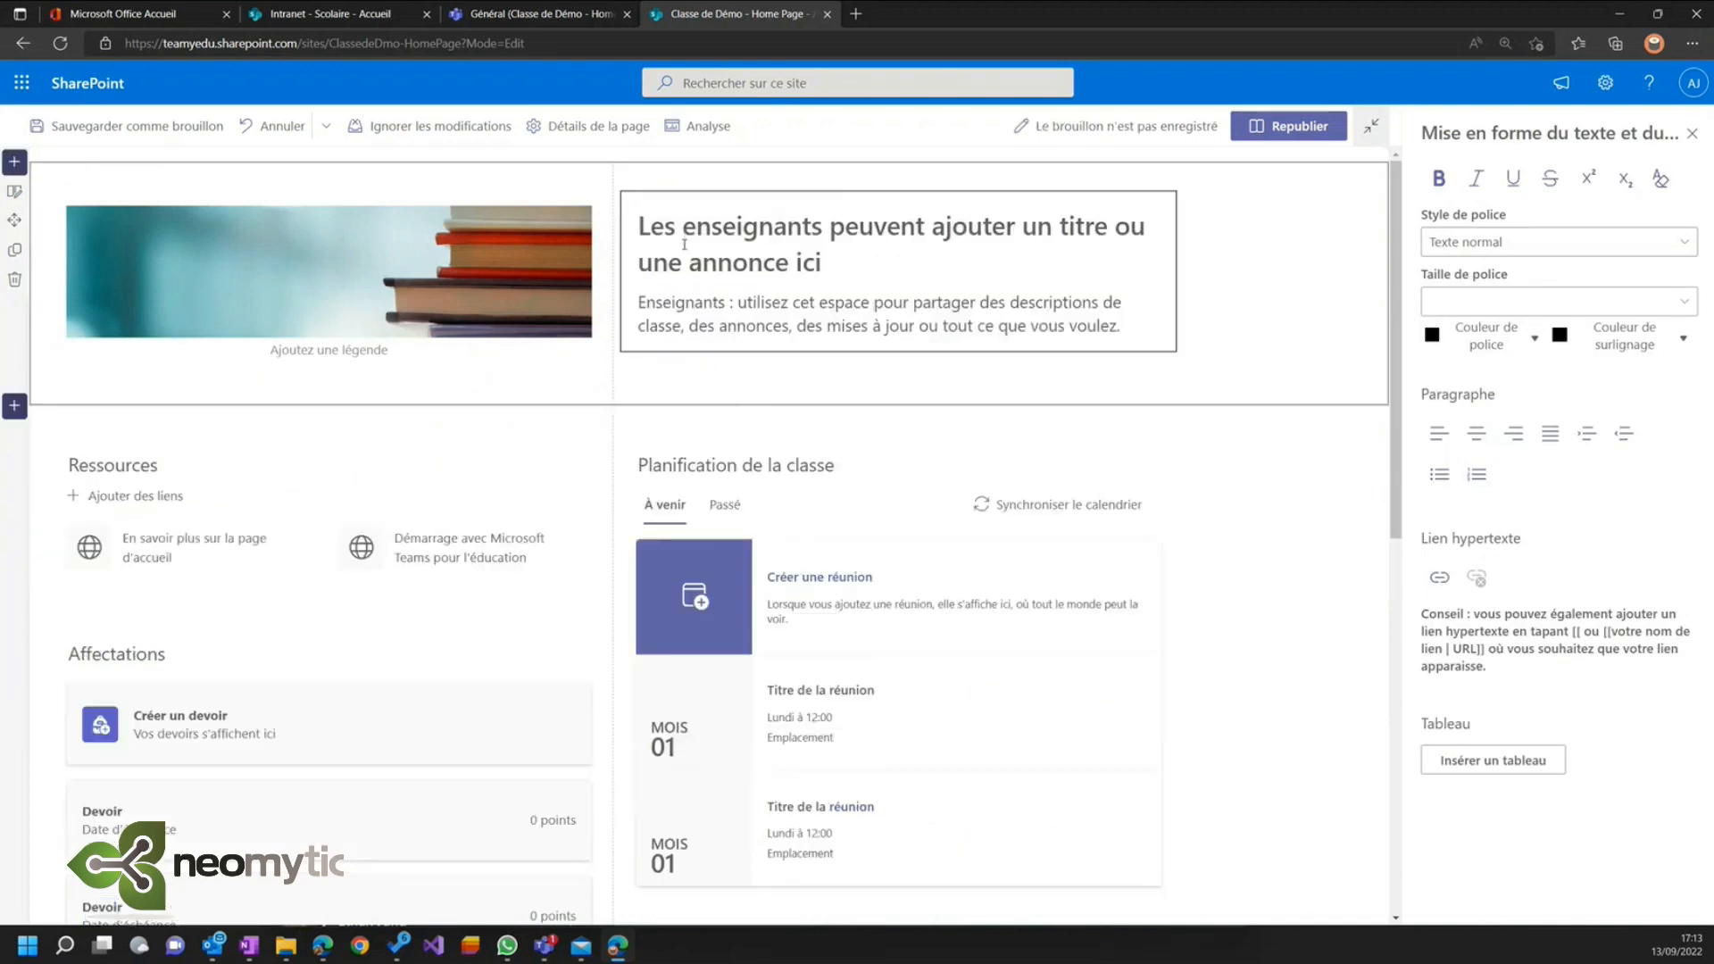
- Republish the home page, switch to Teams and reload the Page d'accueil to check its new layout
{"action": "left_click", "coordinate": [1292, 126]}
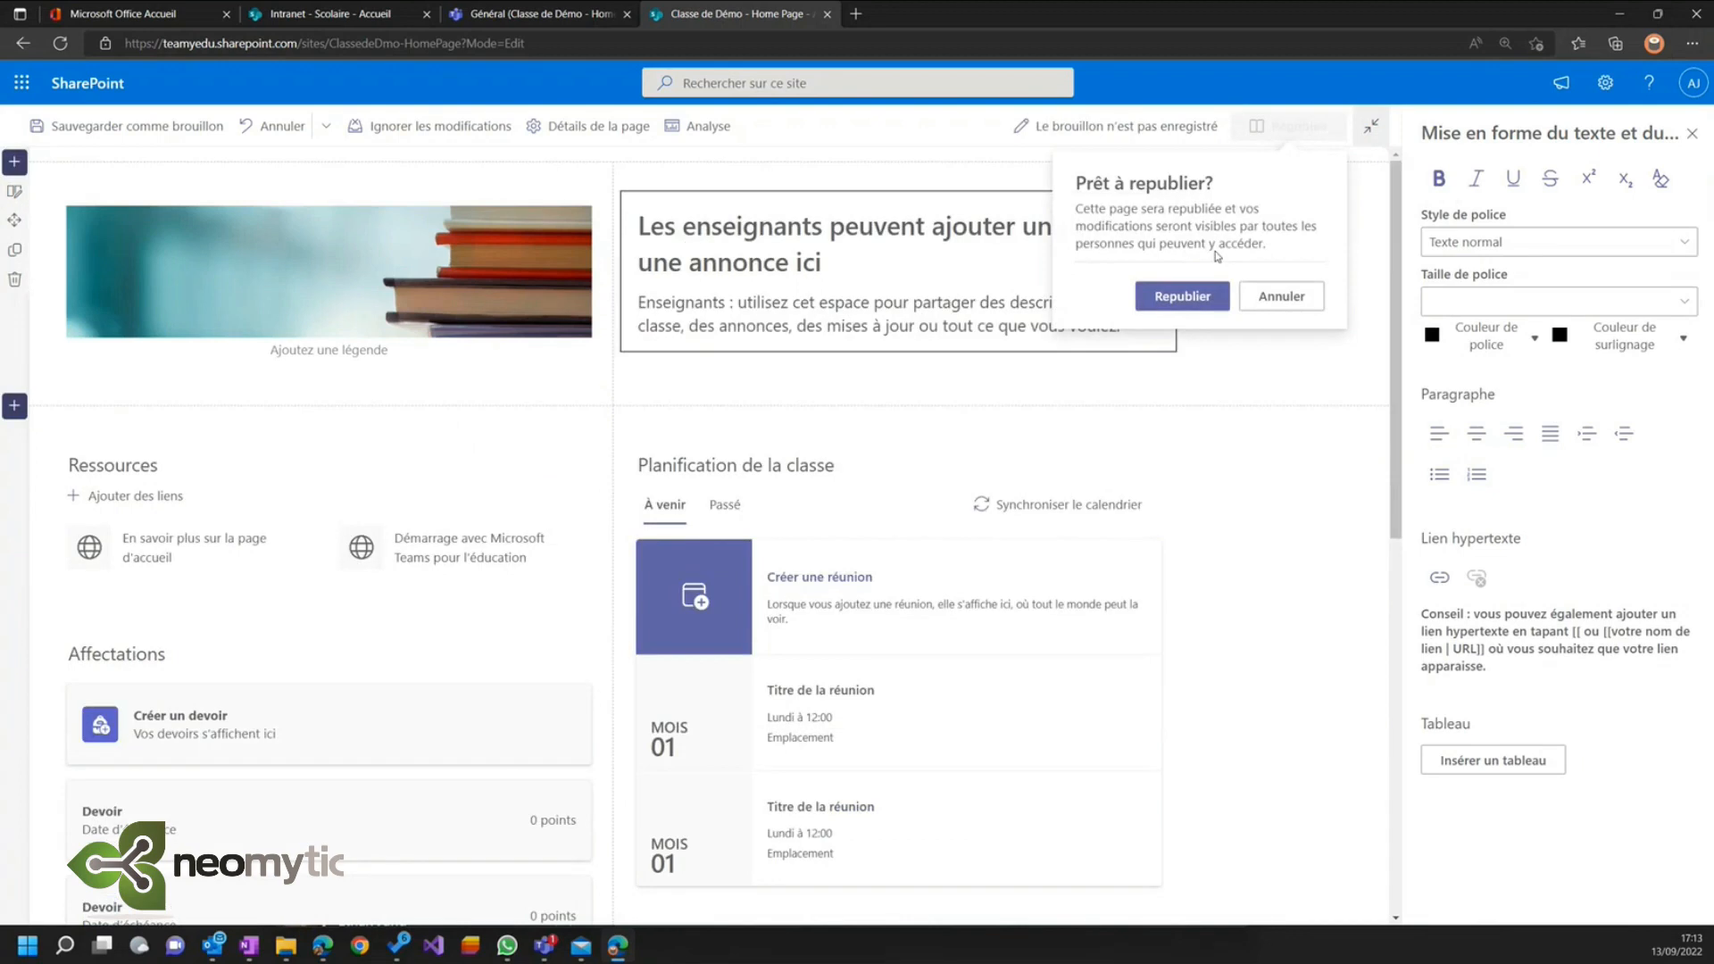
{"action": "left_click", "coordinate": [1182, 296]}
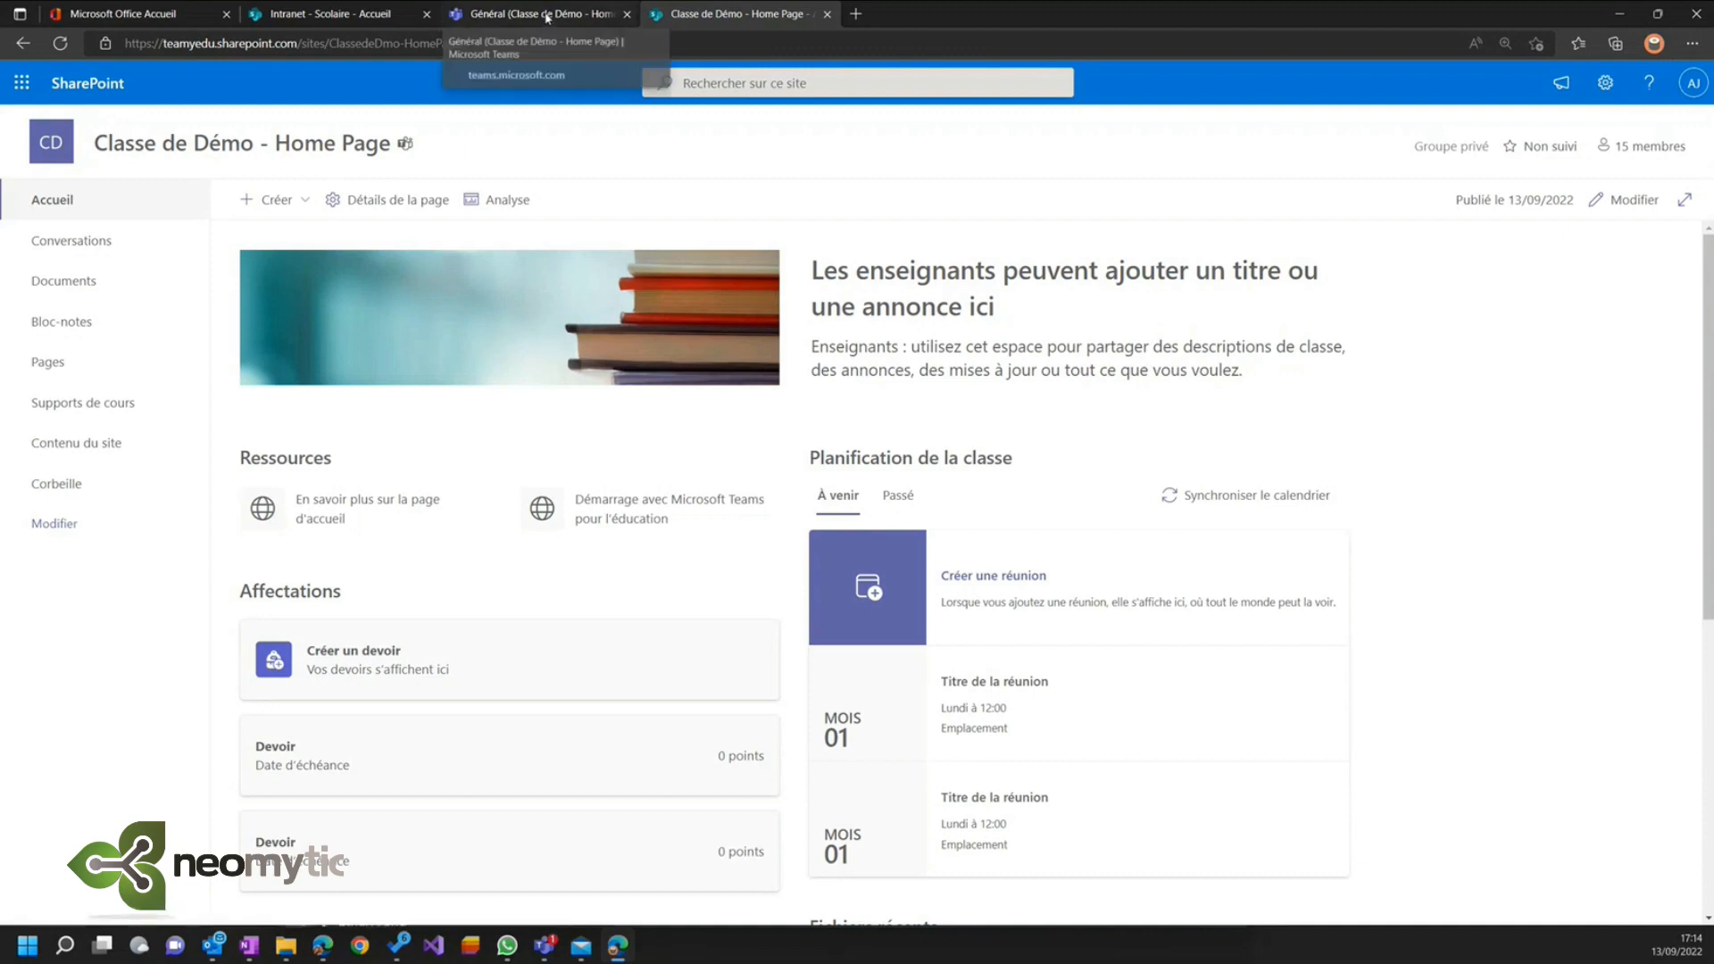
{"action": "left_click", "coordinate": [548, 17]}
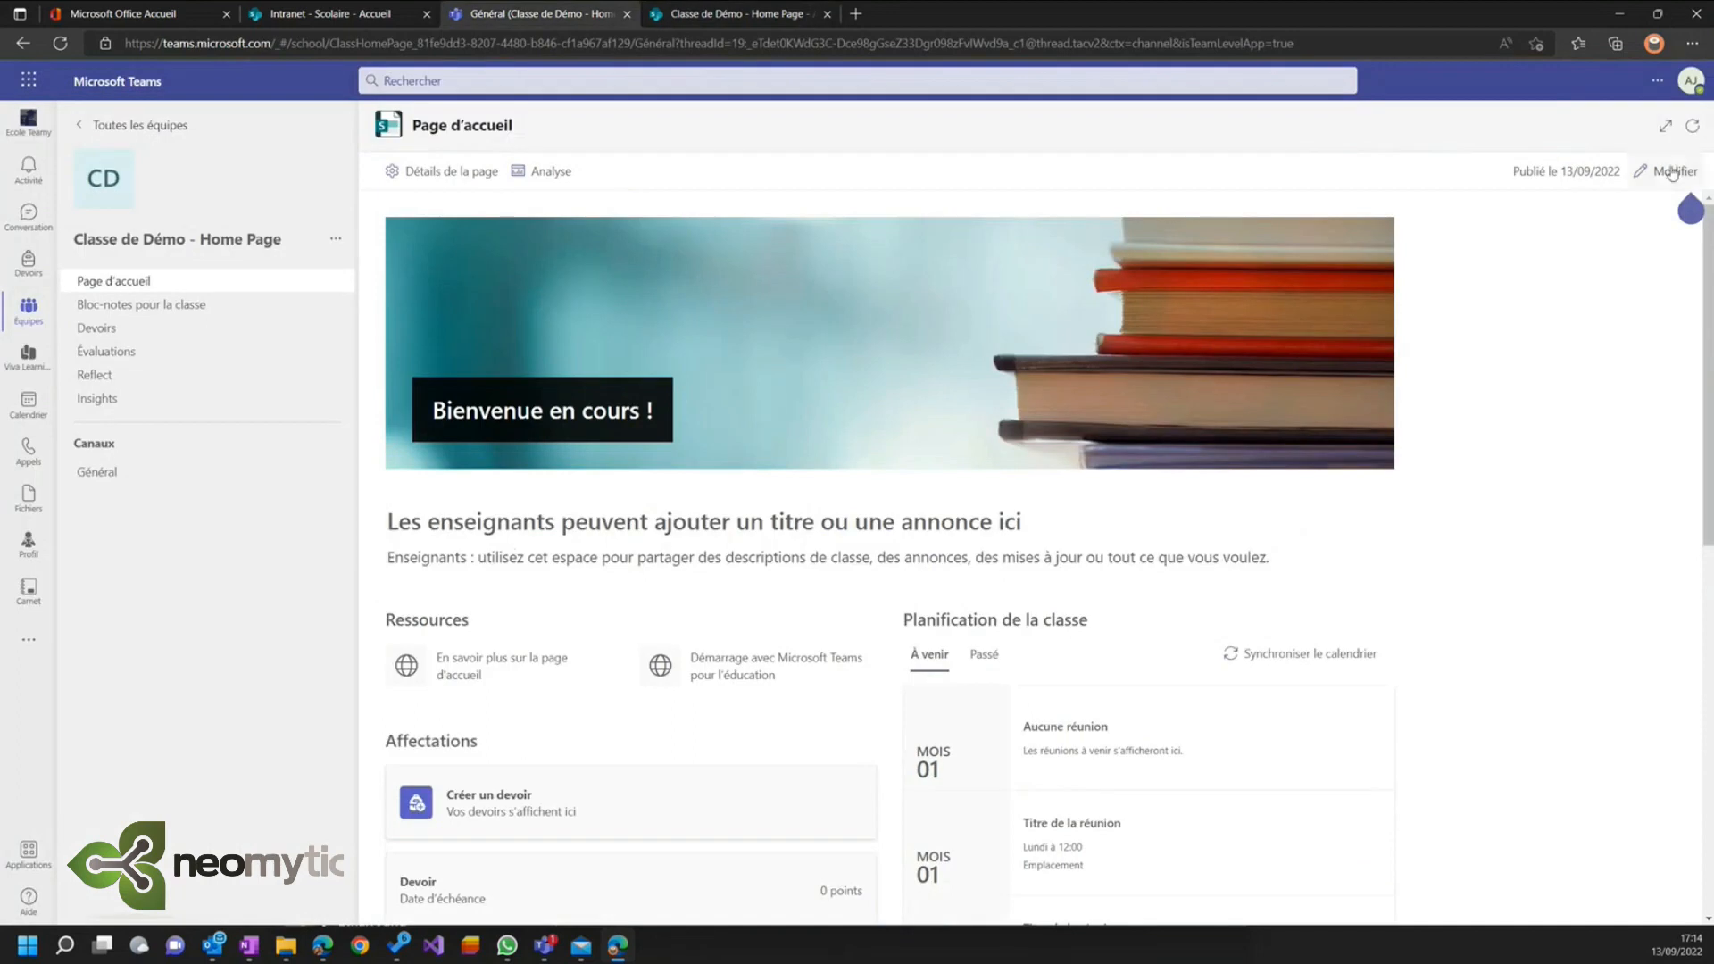
{"action": "left_click", "coordinate": [1693, 127]}
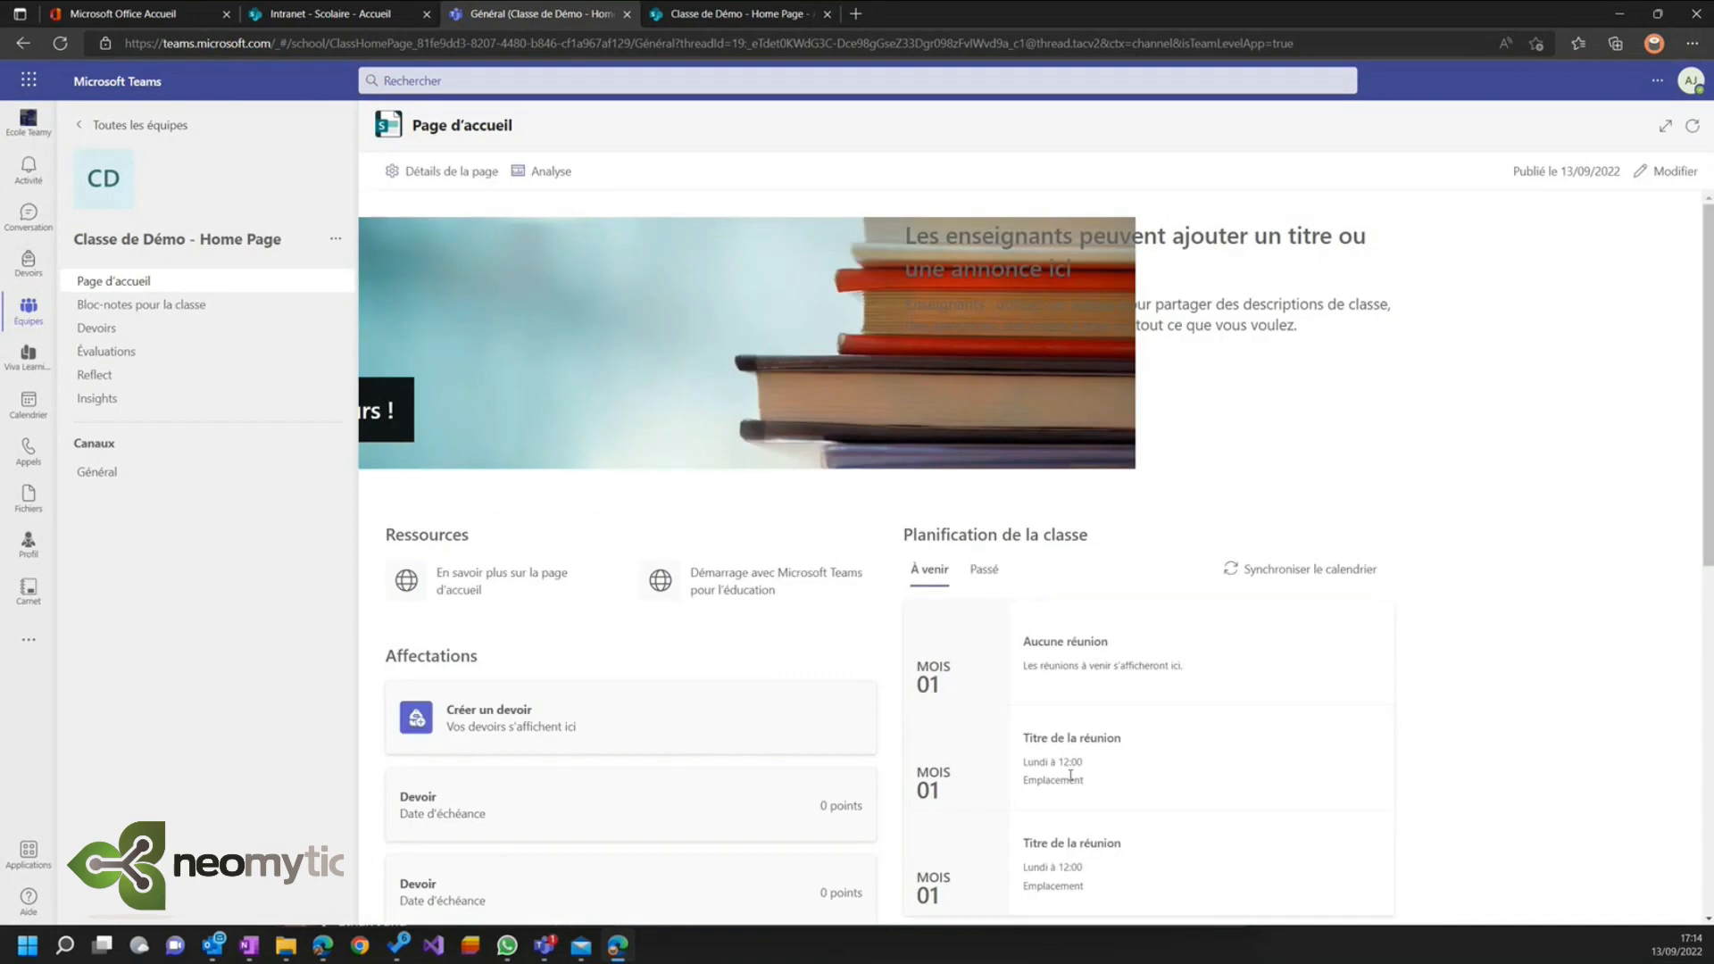
{"action": "left_click", "coordinate": [1693, 126]}
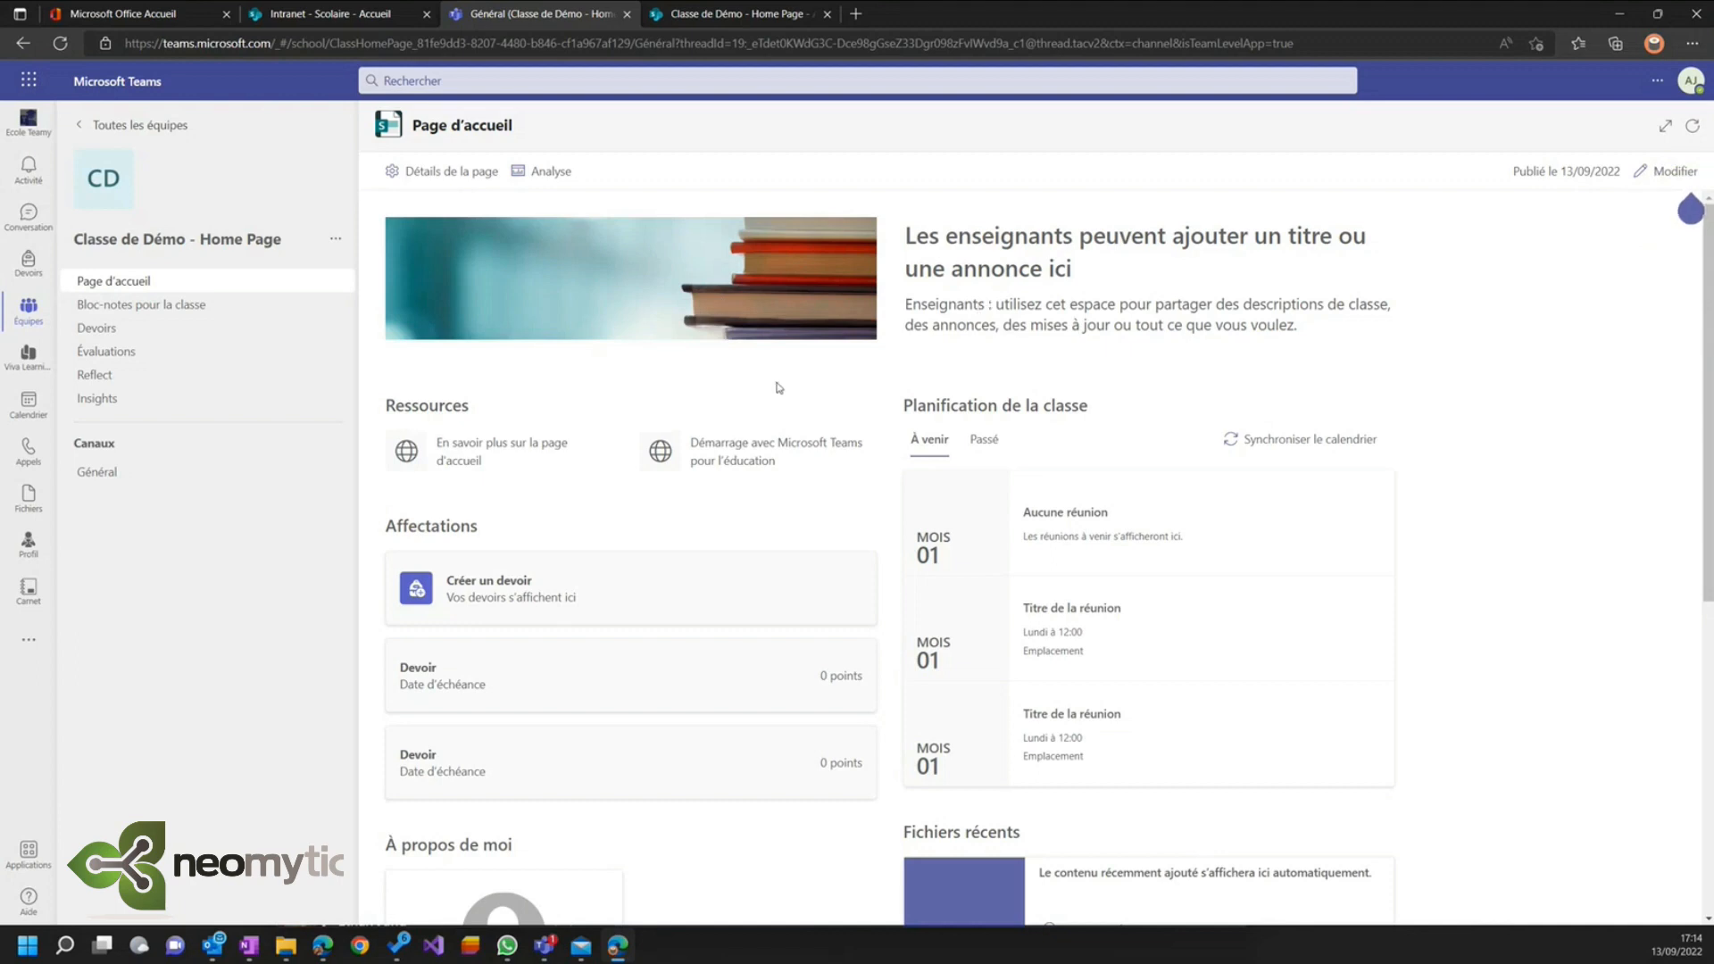
{"action": "scroll", "coordinate": [779, 390], "scroll_direction": "down", "scroll_amount": 5}
{"action": "scroll", "coordinate": [780, 392], "scroll_direction": "up", "scroll_amount": 4}
{"action": "scroll", "coordinate": [779, 390], "scroll_direction": "up", "scroll_amount": 1}
- Switch back to SharePoint, open the home page for editing and add a vertical section
{"action": "left_click", "coordinate": [722, 16]}
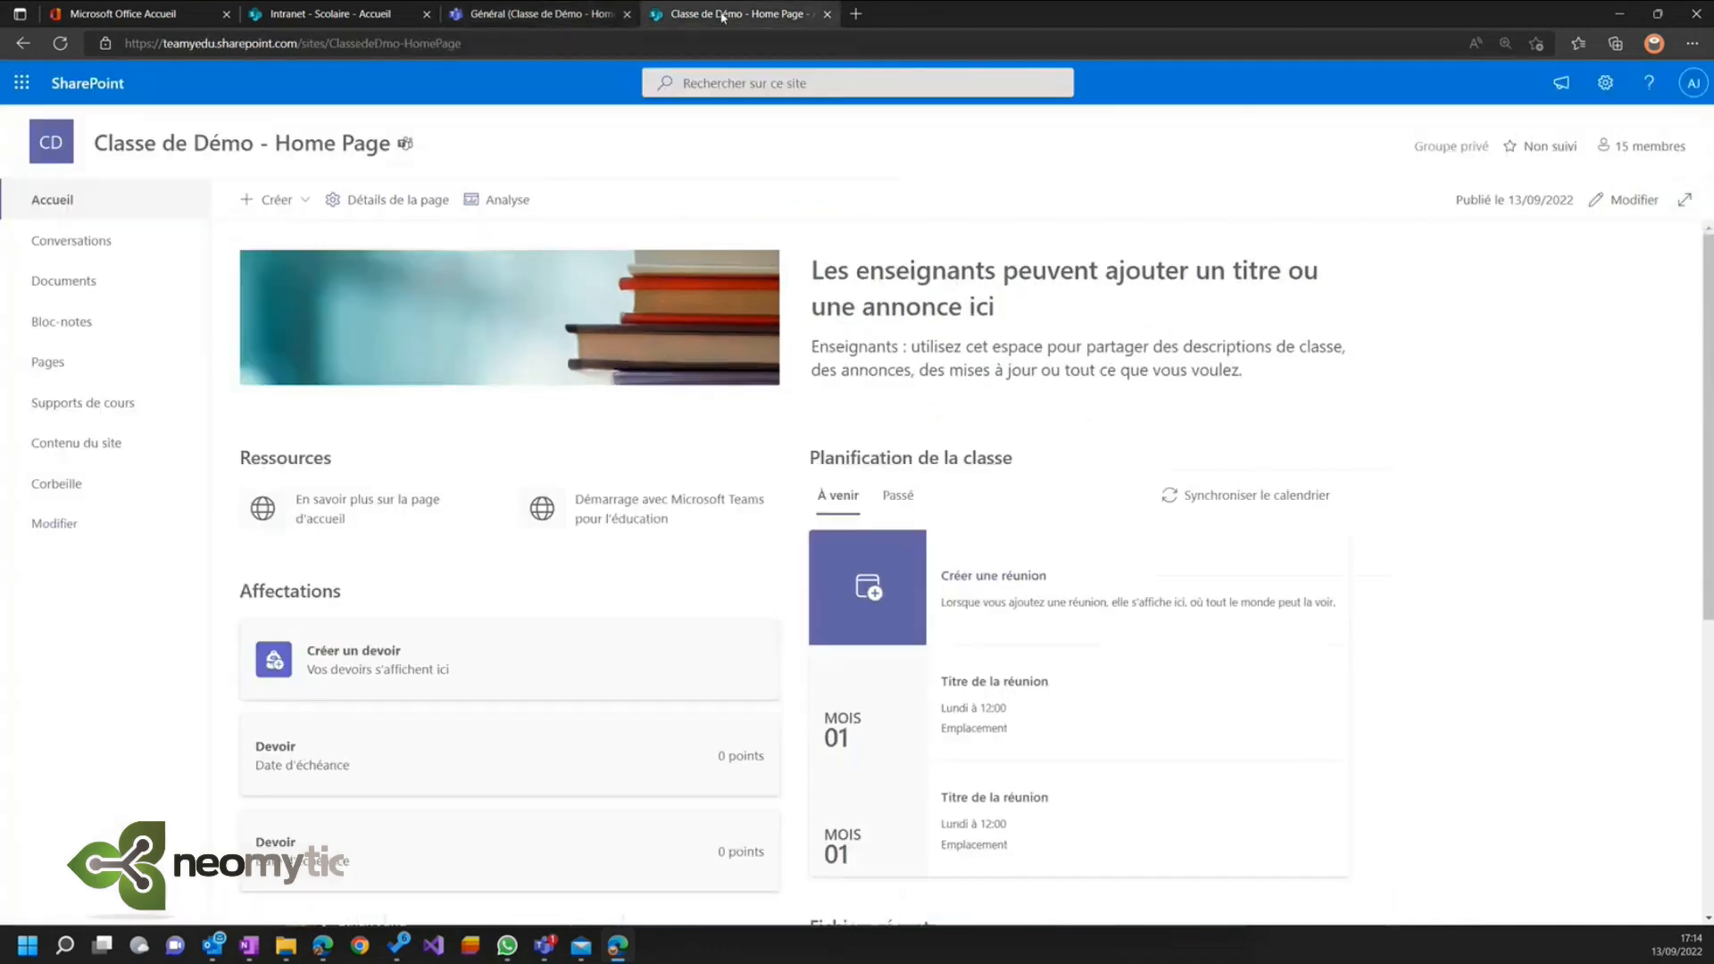
{"action": "left_click", "coordinate": [1633, 201]}
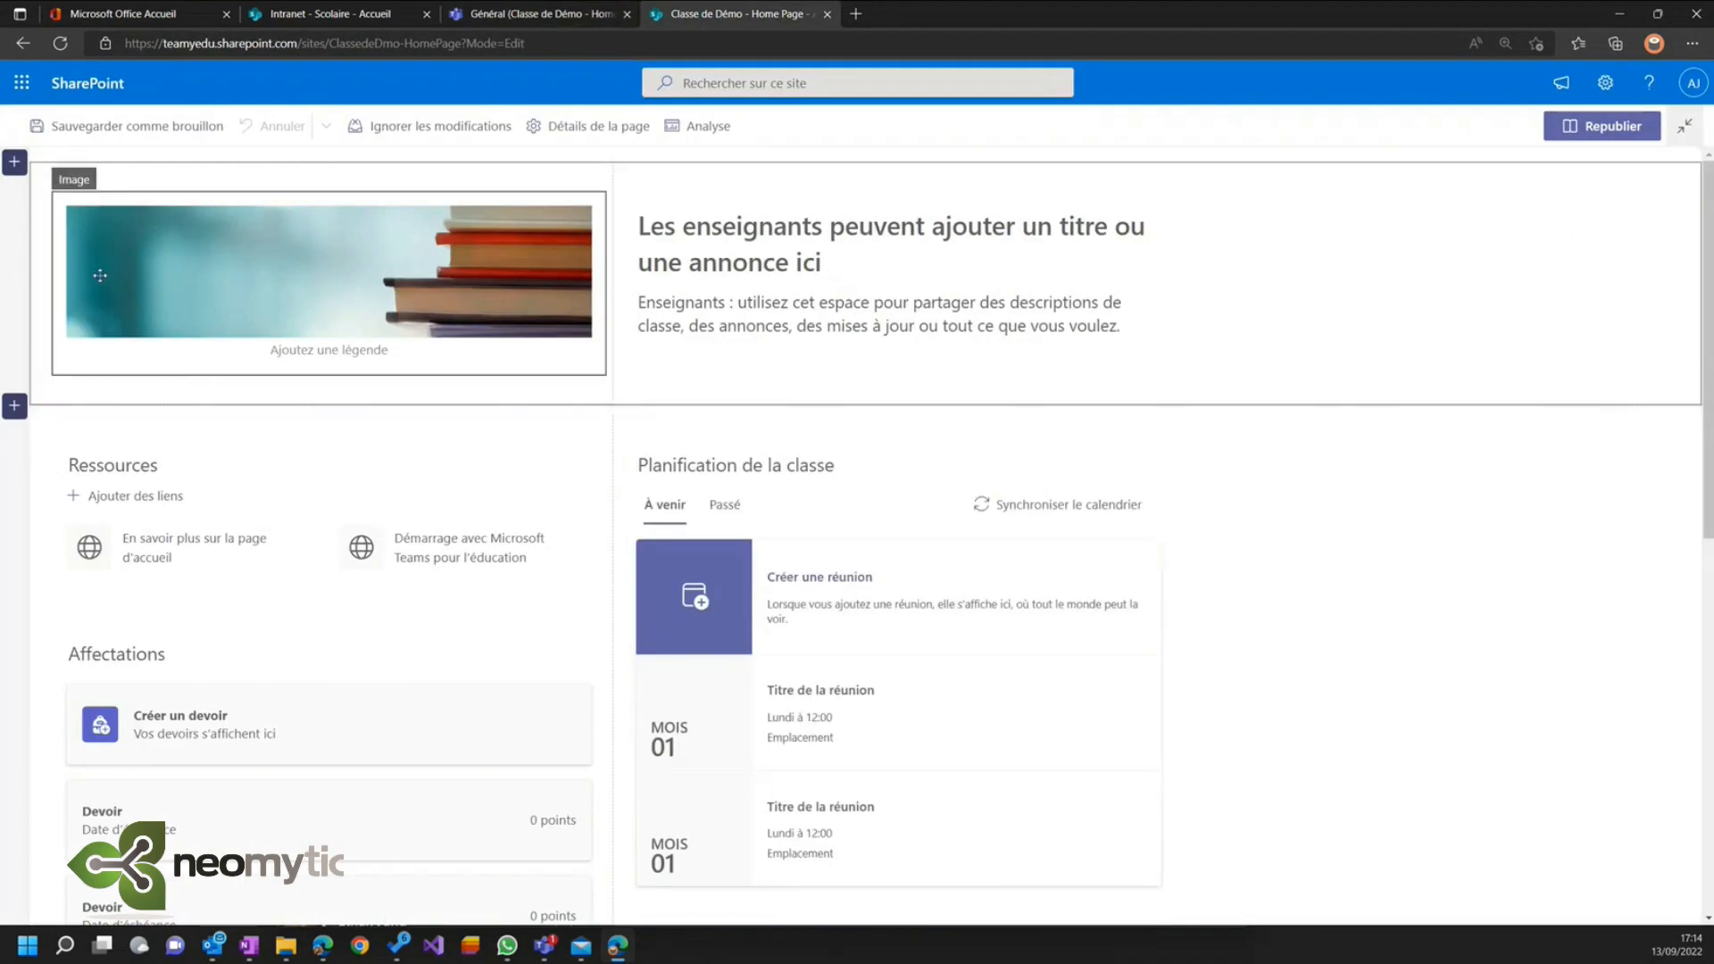
{"action": "left_click", "coordinate": [15, 165]}
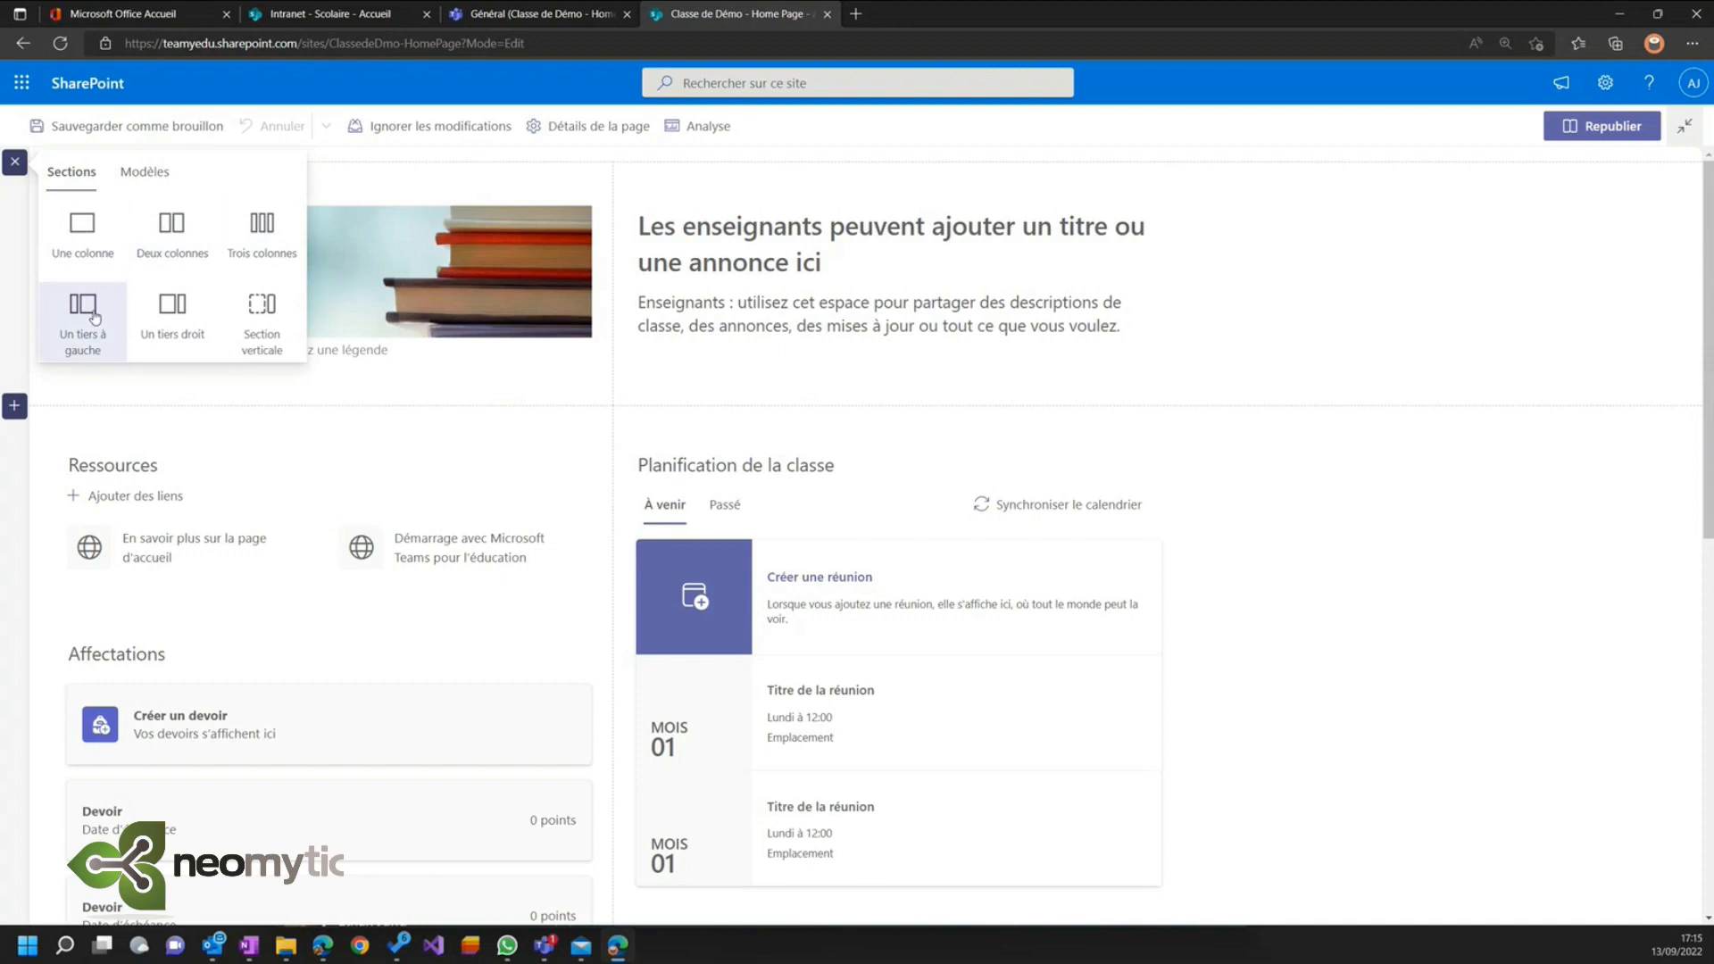
{"action": "left_click", "coordinate": [261, 312]}
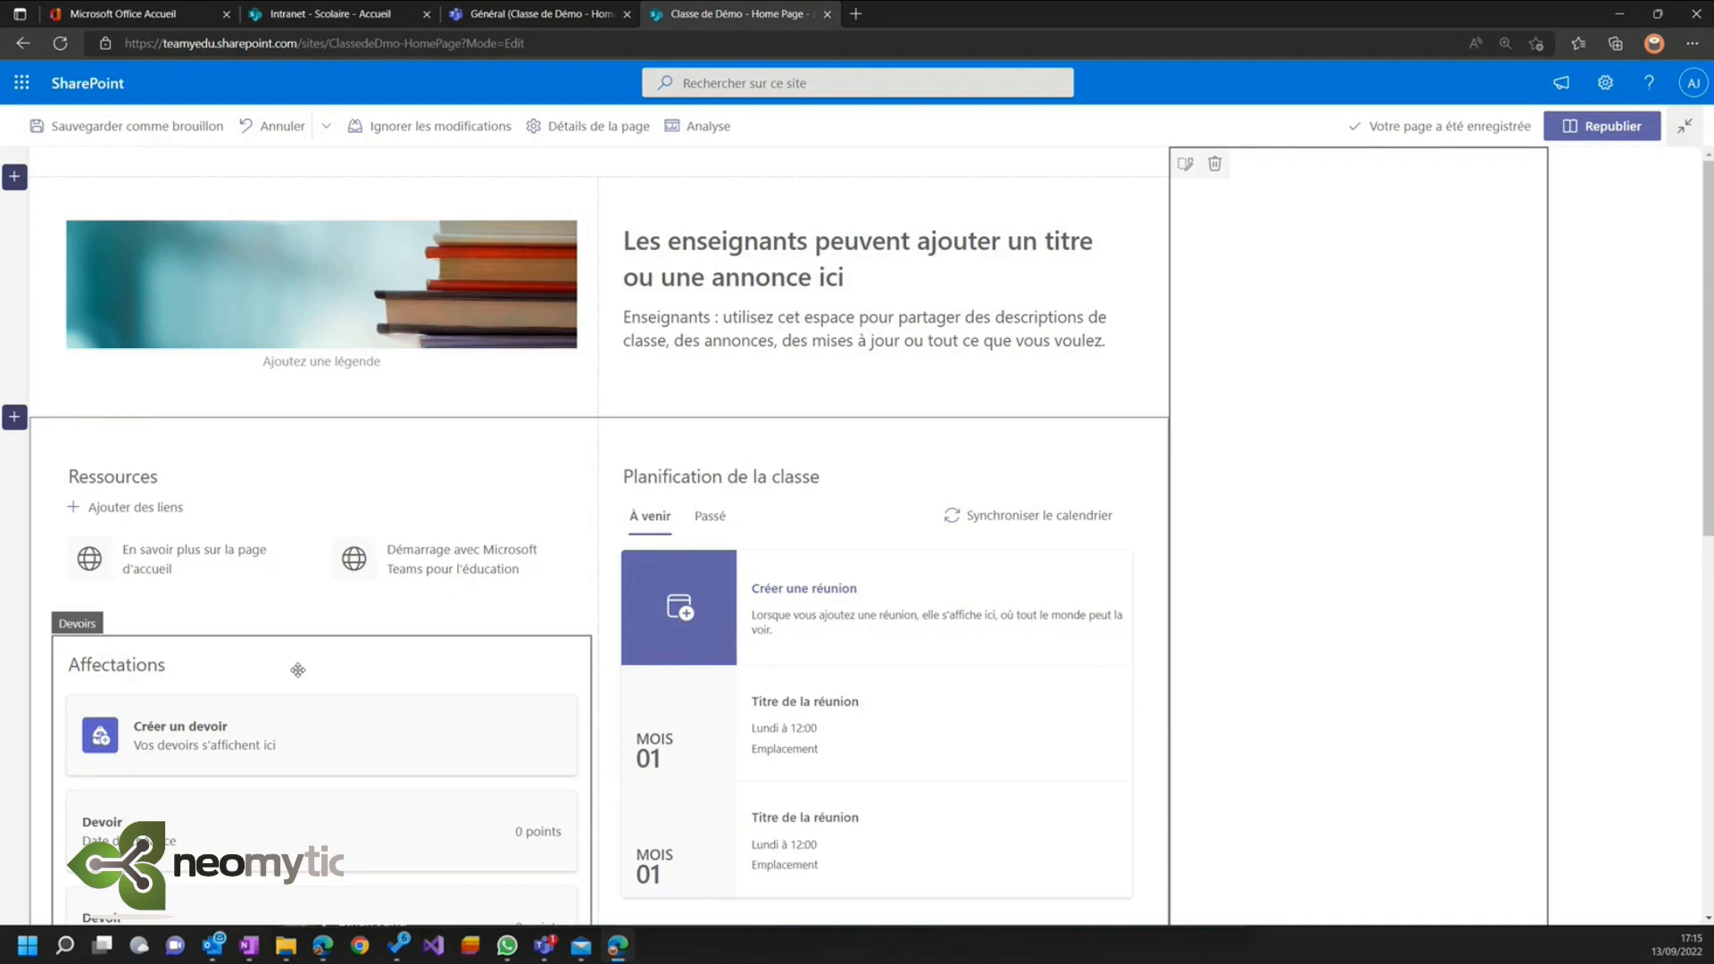
- Move the Affectations web part into the empty vertical section
{"action": "left_click", "coordinate": [298, 670]}
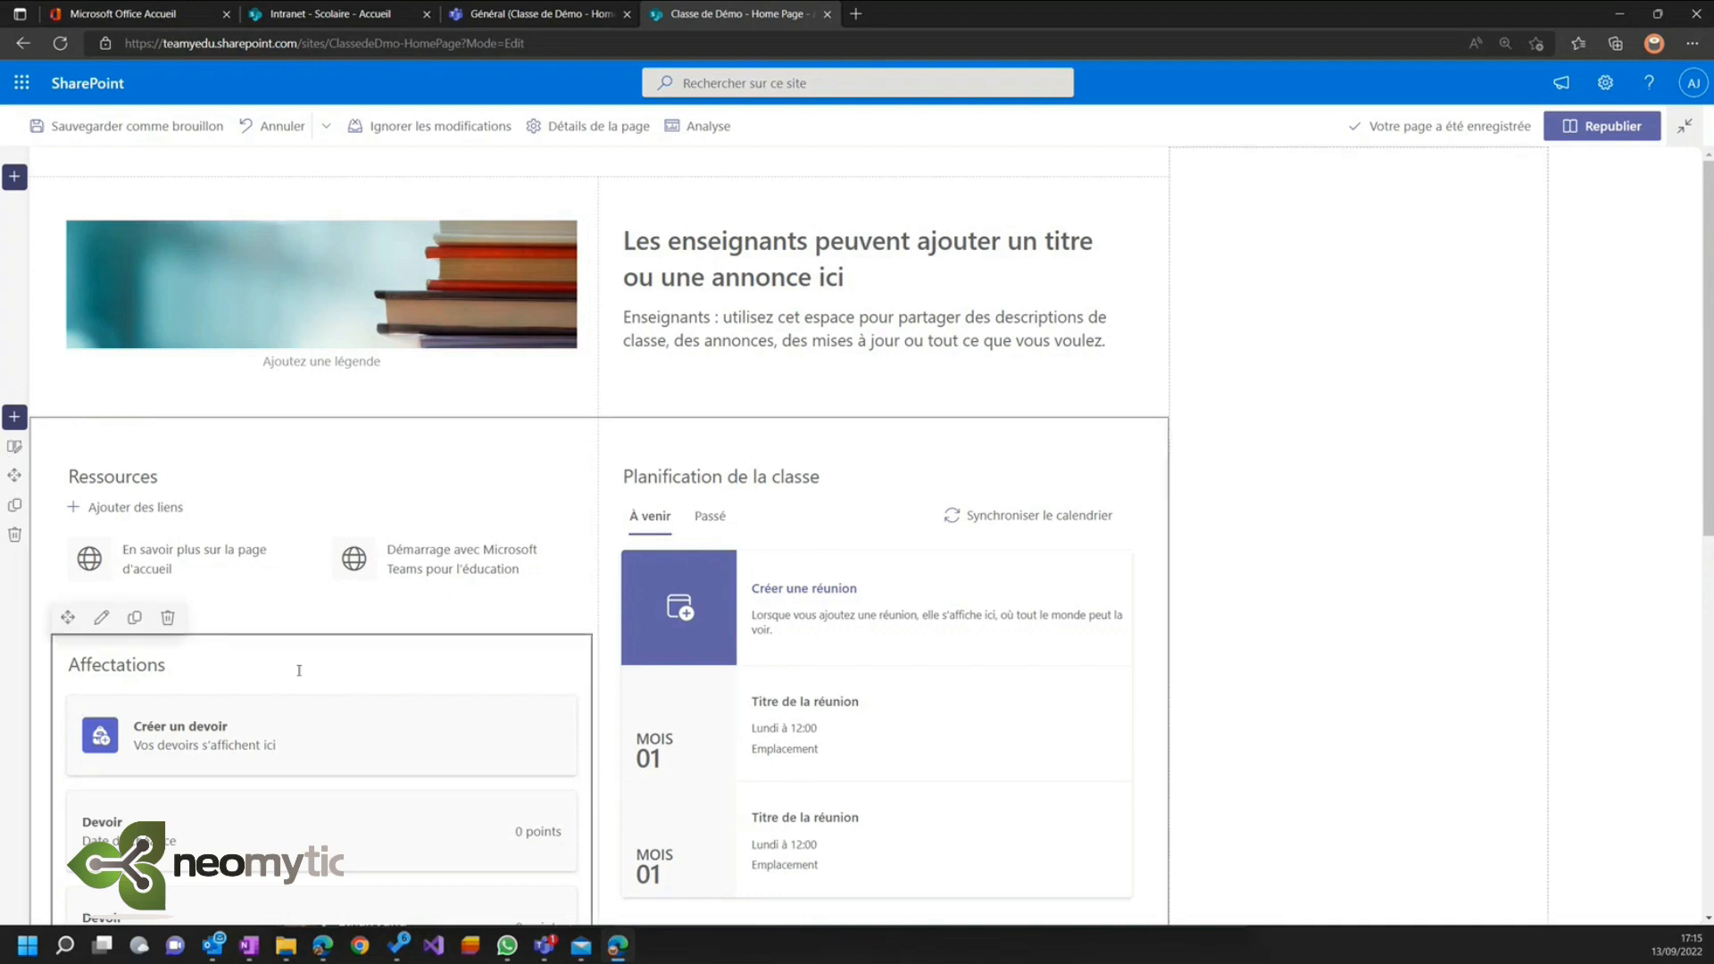
{"action": "scroll", "coordinate": [299, 670], "scroll_direction": "down", "scroll_amount": 2}
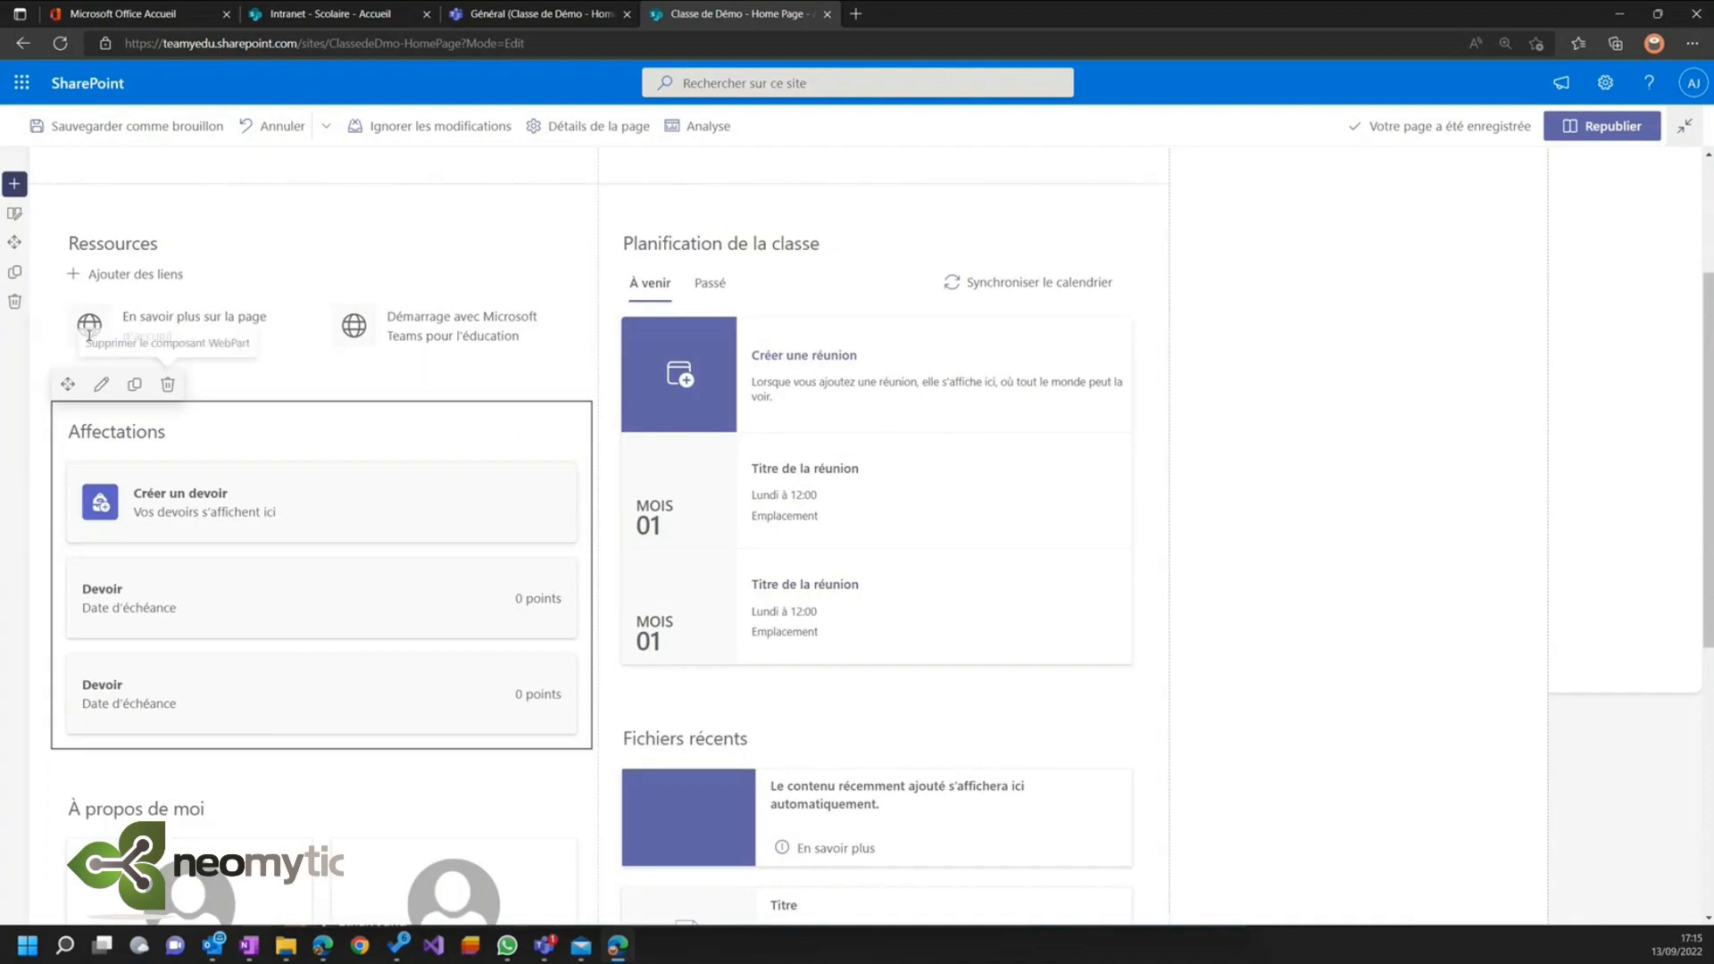
{"action": "left_click_drag", "start_coordinate": [67, 386], "coordinate": [1236, 337]}
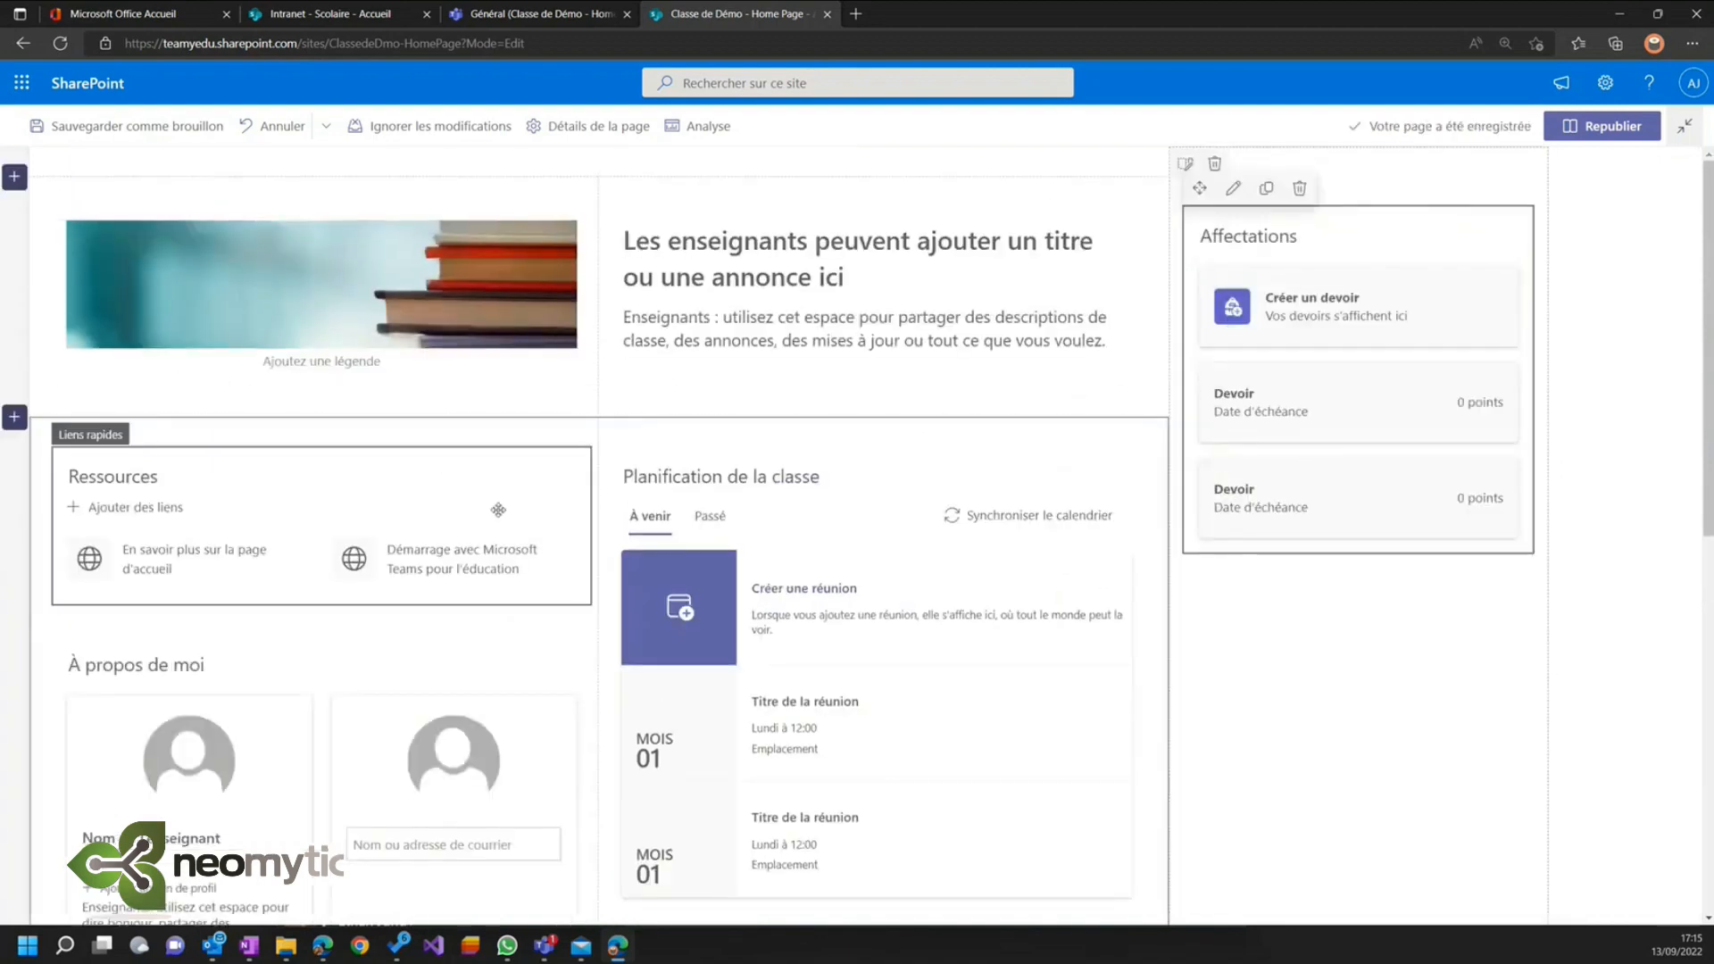
- Move the Ressources and À propos de moi web parts into the vertical section, below Affectations
{"action": "left_click", "coordinate": [246, 497]}
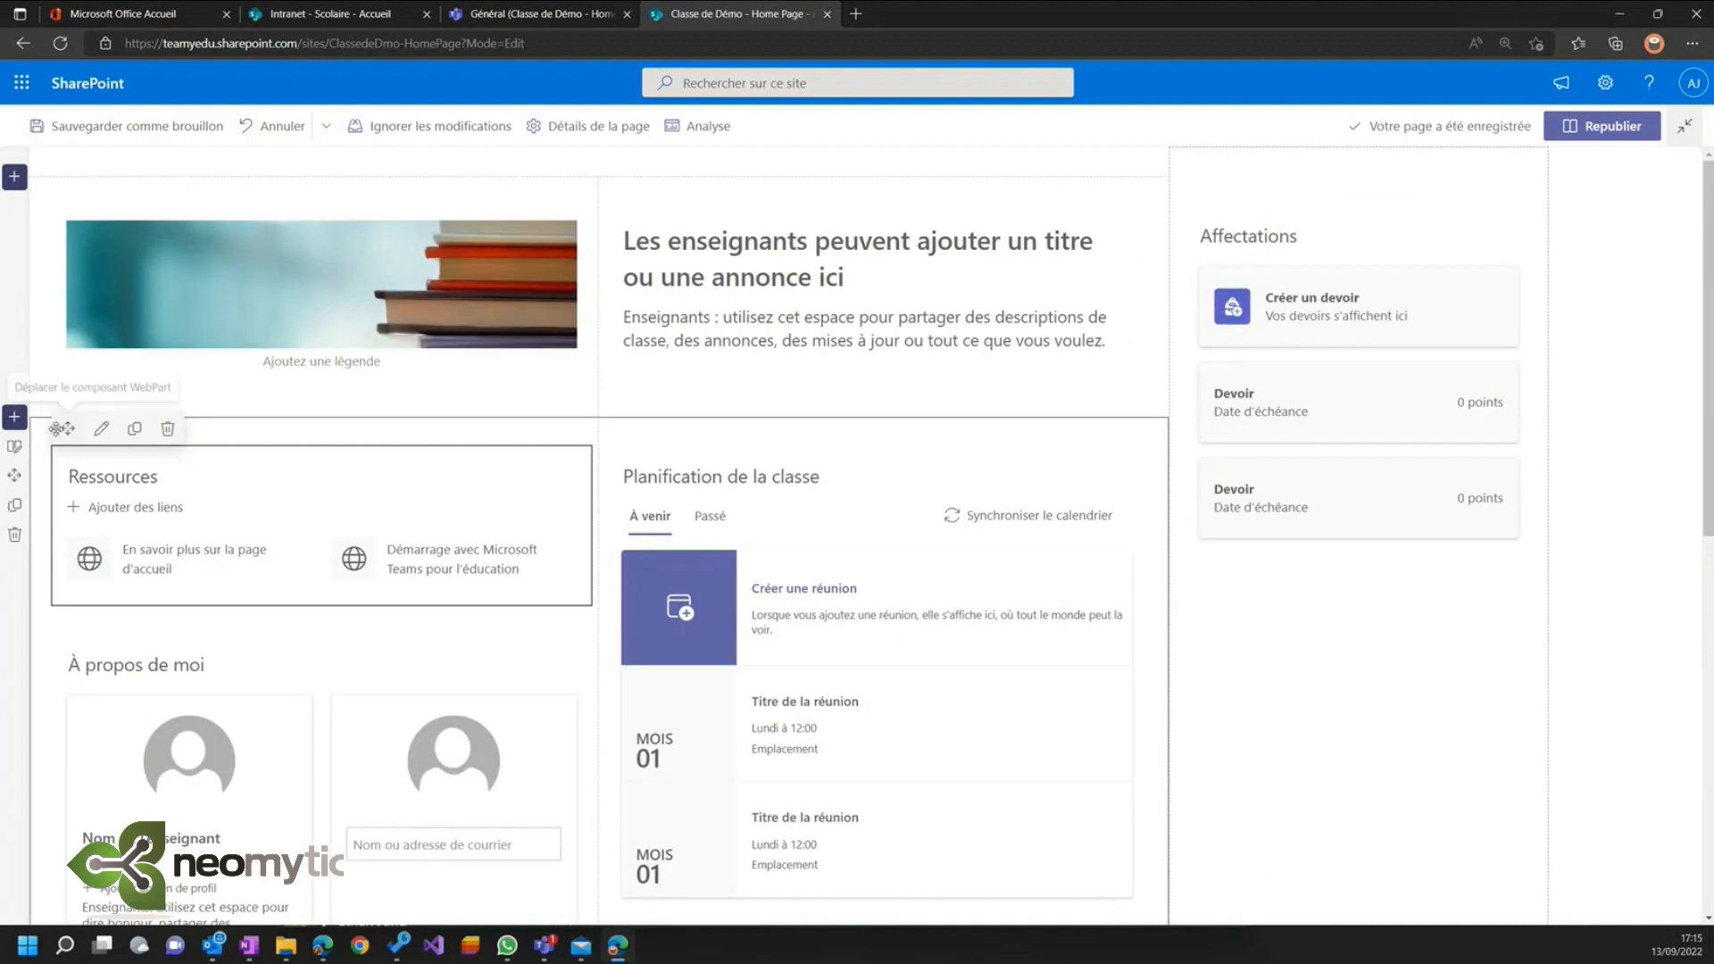
{"action": "left_click_drag", "start_coordinate": [248, 497], "coordinate": [1256, 601]}
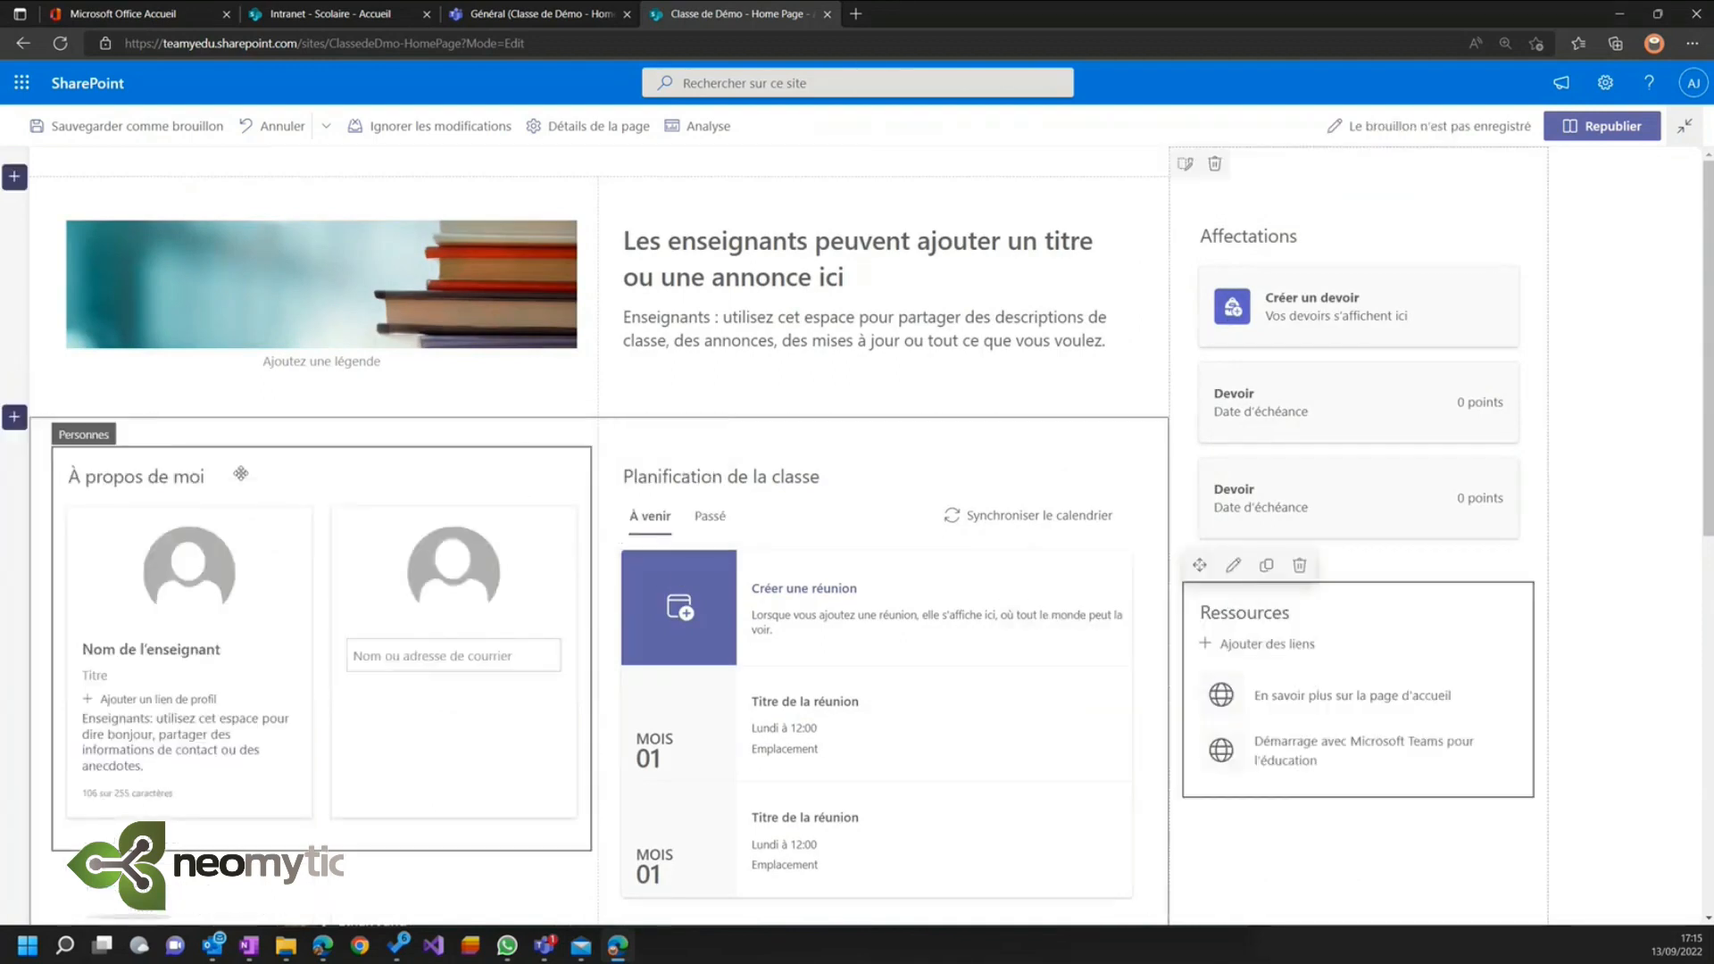
{"action": "left_click", "coordinate": [255, 476]}
{"action": "left_click_drag", "start_coordinate": [70, 423], "coordinate": [1202, 830]}
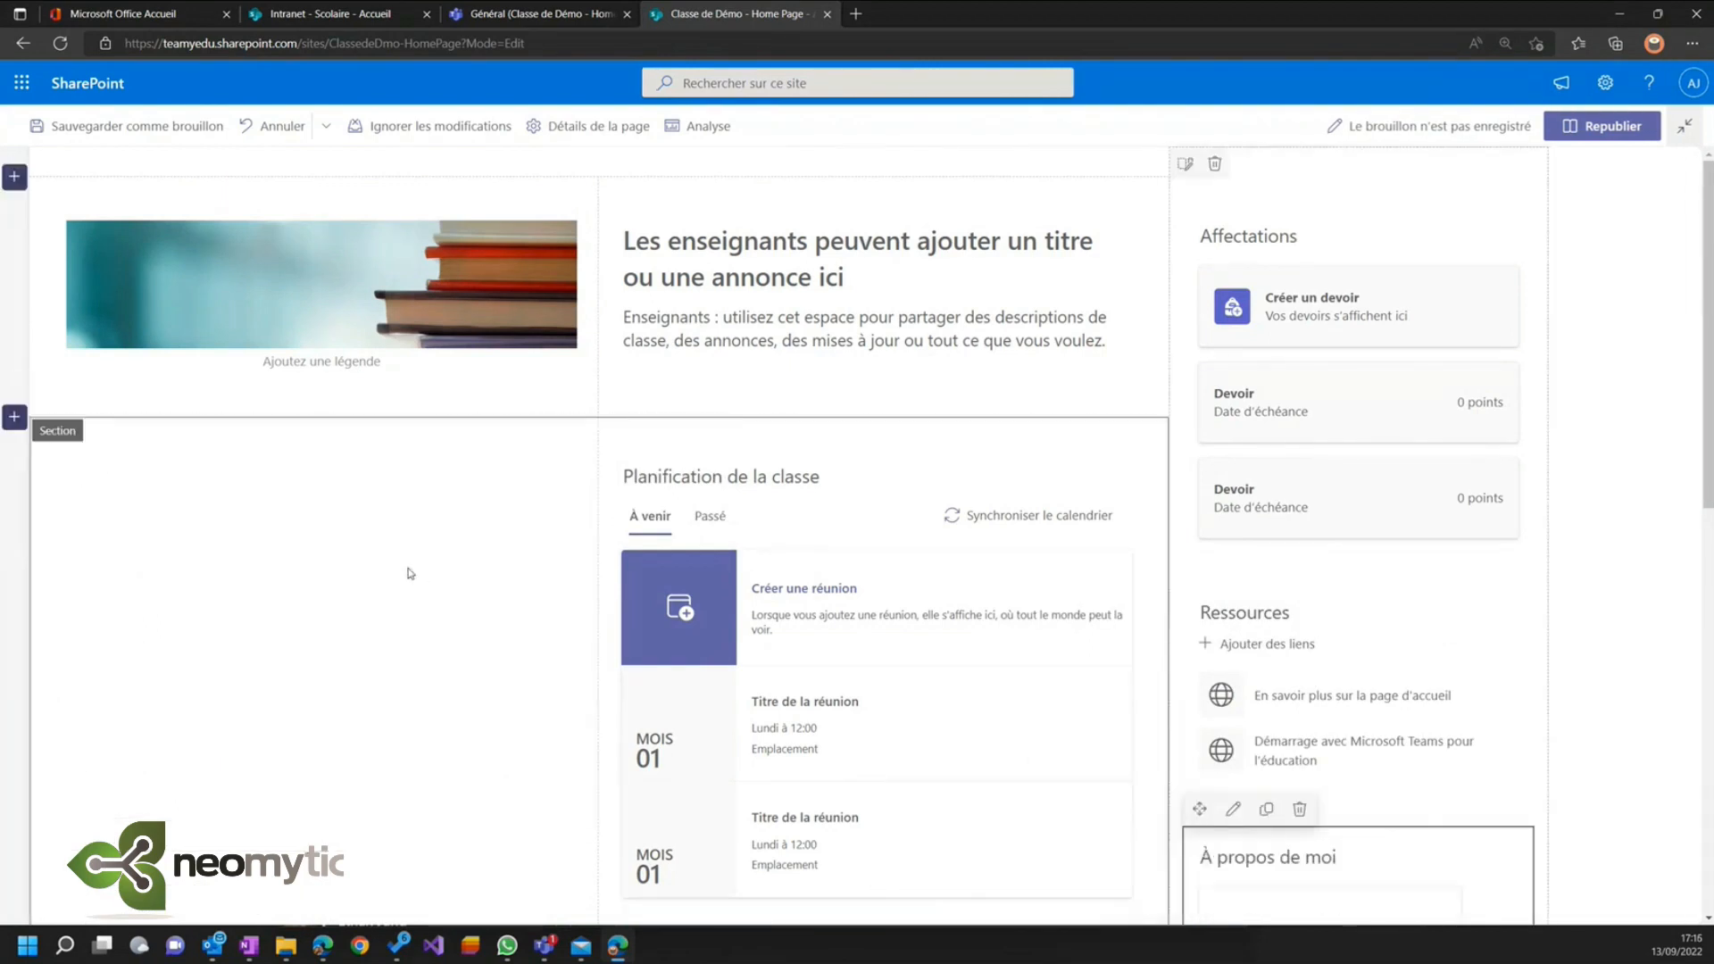
- Review the rearranged page, including the emptied column beside Planification de la classe and the vertical section
{"action": "scroll", "coordinate": [409, 573], "scroll_direction": "down", "scroll_amount": 1}
{"action": "scroll", "coordinate": [410, 573], "scroll_direction": "down", "scroll_amount": 5}
{"action": "scroll", "coordinate": [410, 574], "scroll_direction": "up", "scroll_amount": 4}
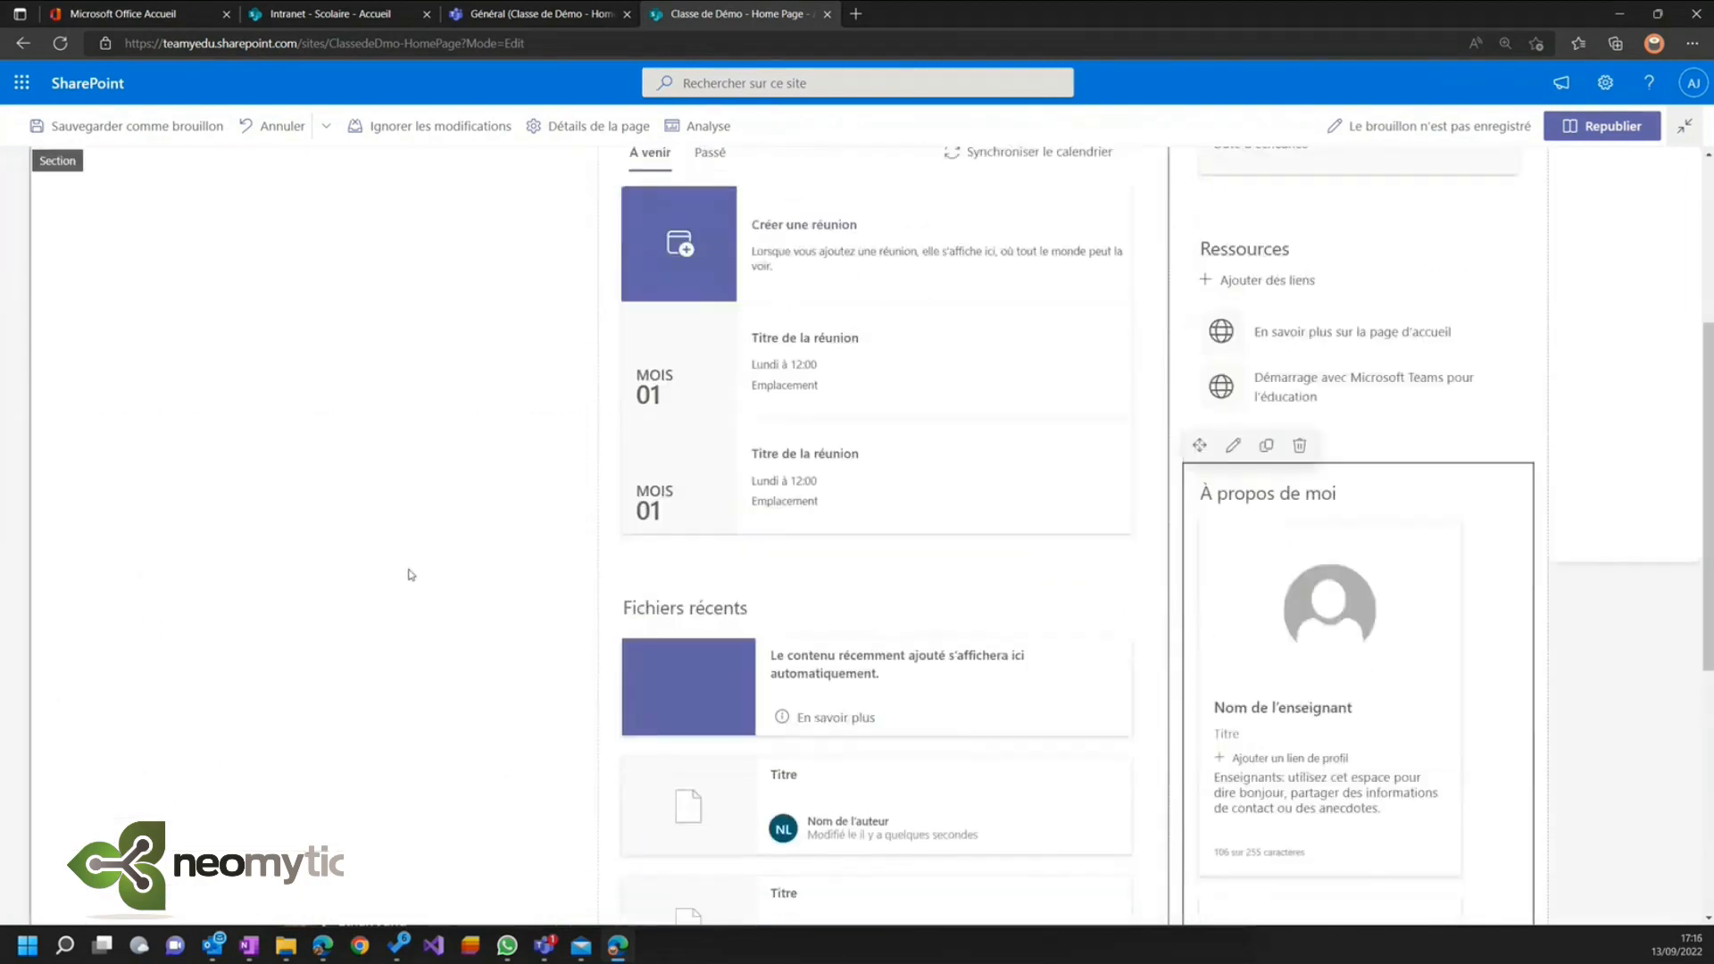
{"action": "scroll", "coordinate": [410, 574], "scroll_direction": "up", "scroll_amount": 1}
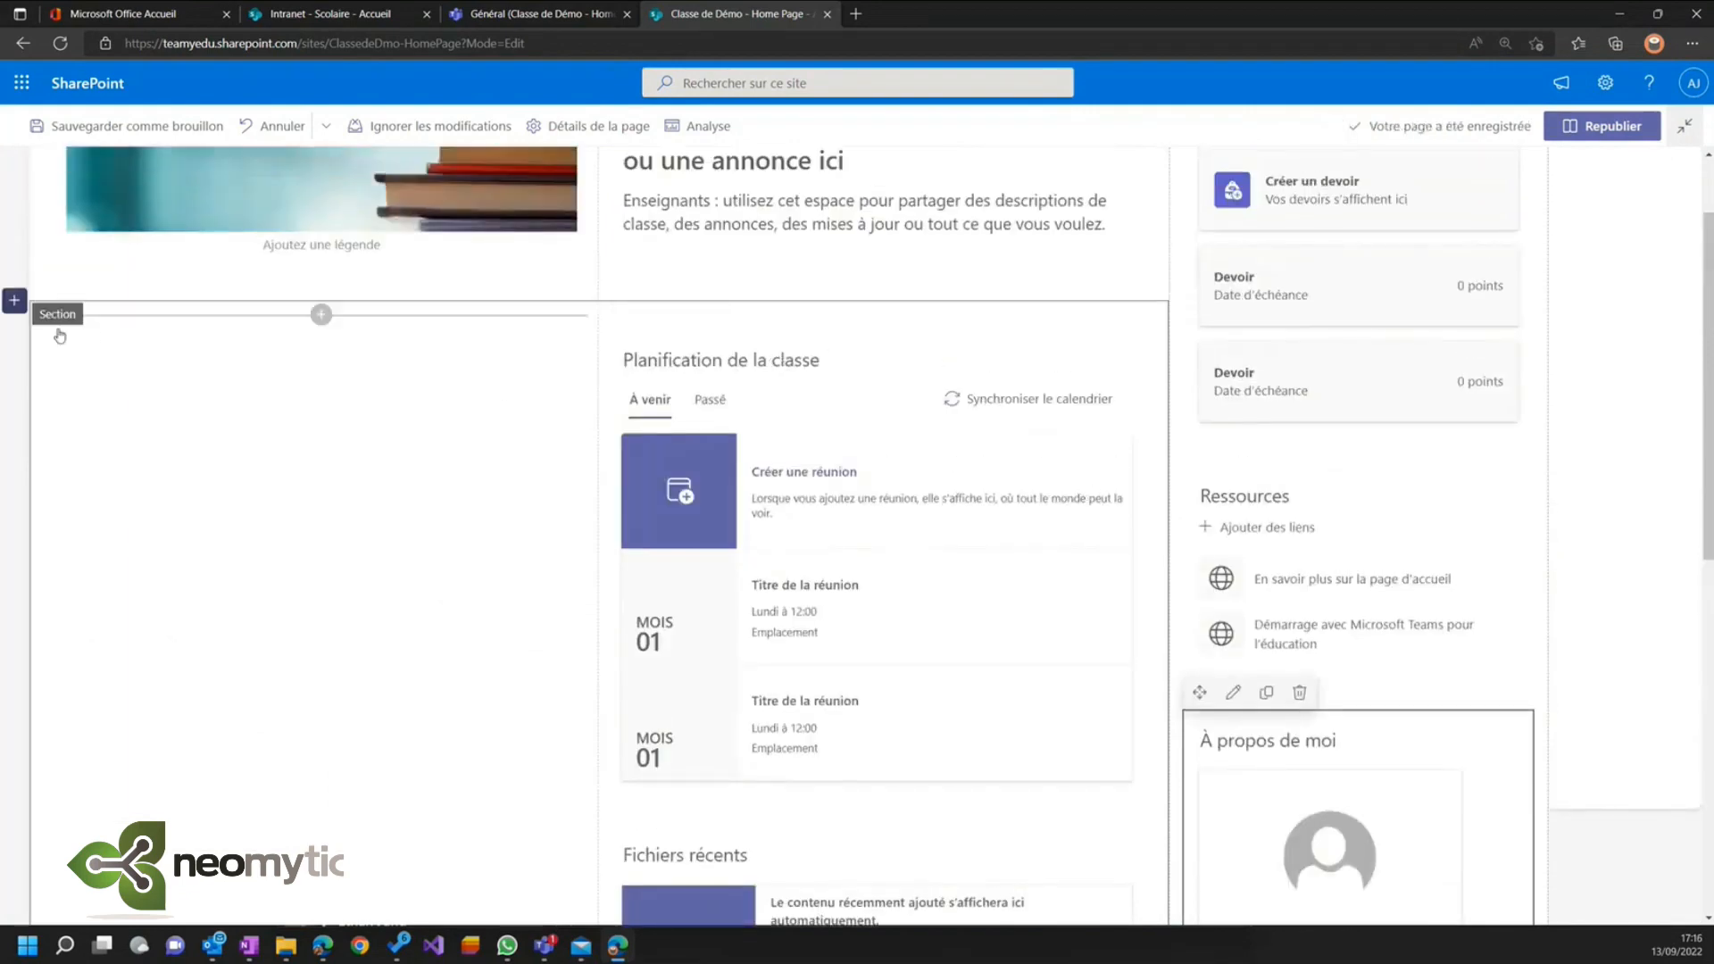
{"action": "scroll", "coordinate": [233, 500], "scroll_direction": "down", "scroll_amount": 9}
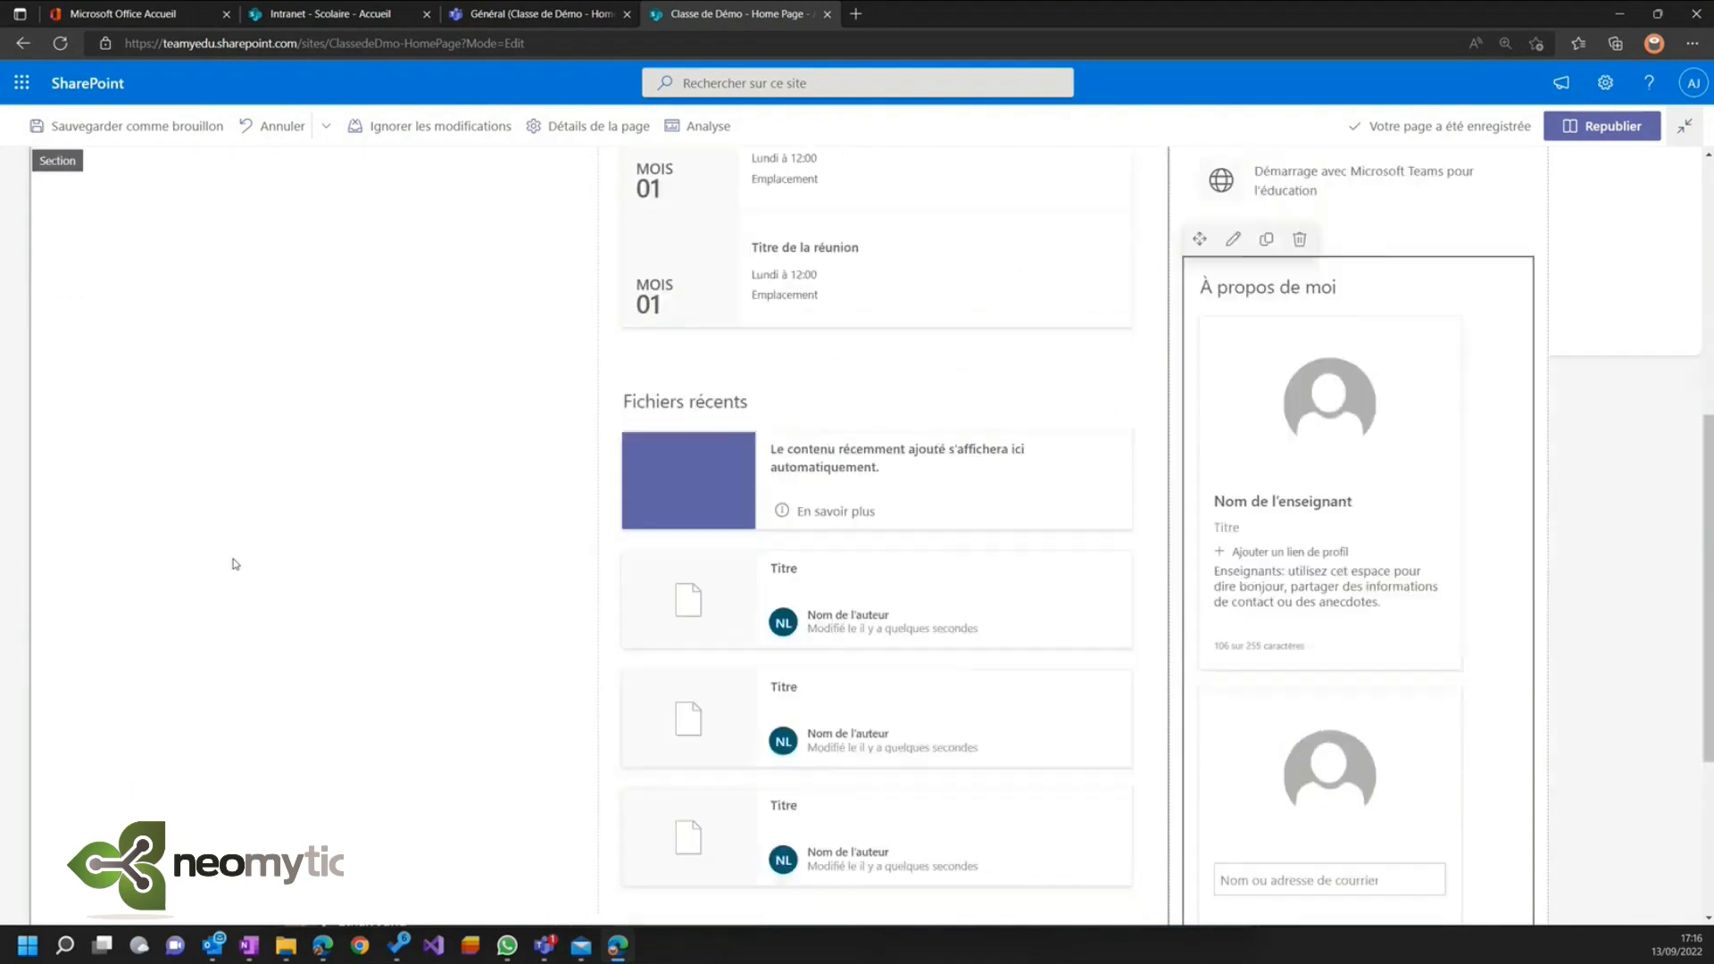
{"action": "scroll", "coordinate": [248, 551], "scroll_direction": "up", "scroll_amount": 5}
{"action": "scroll", "coordinate": [259, 545], "scroll_direction": "up", "scroll_amount": 4}
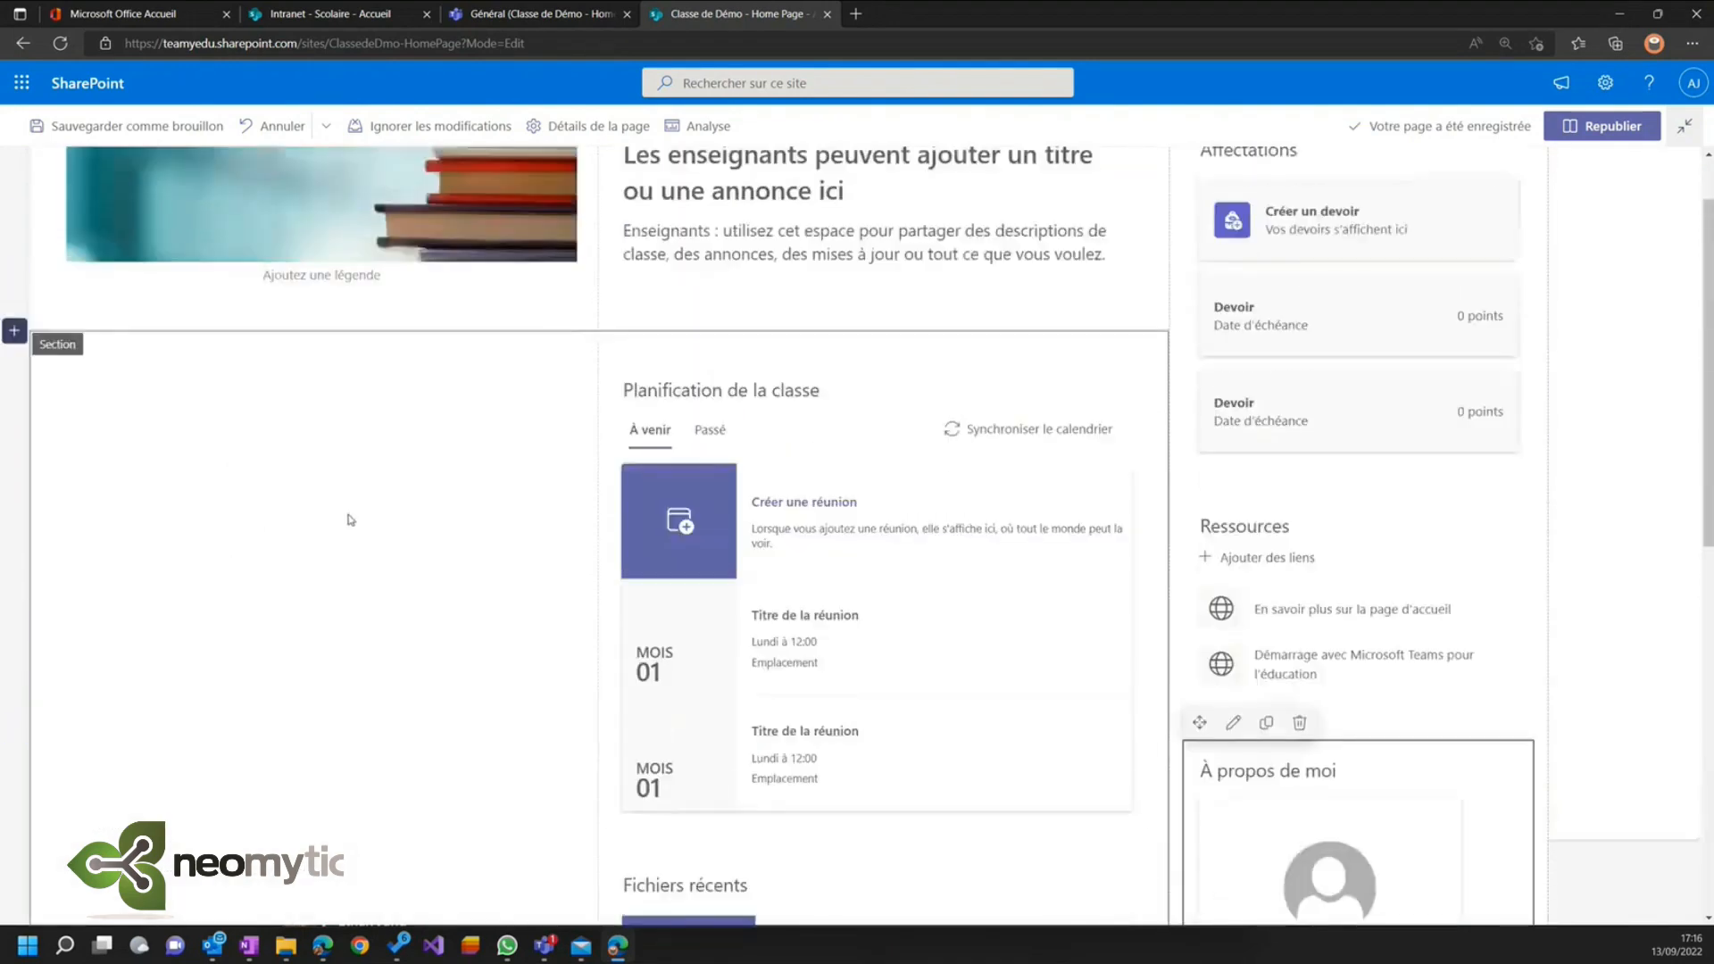
- Move the Planification de la classe web part into the empty column beside Fichiers récents and republish the page
{"action": "left_click", "coordinate": [859, 439]}
{"action": "left_click_drag", "start_coordinate": [623, 343], "coordinate": [277, 371]}
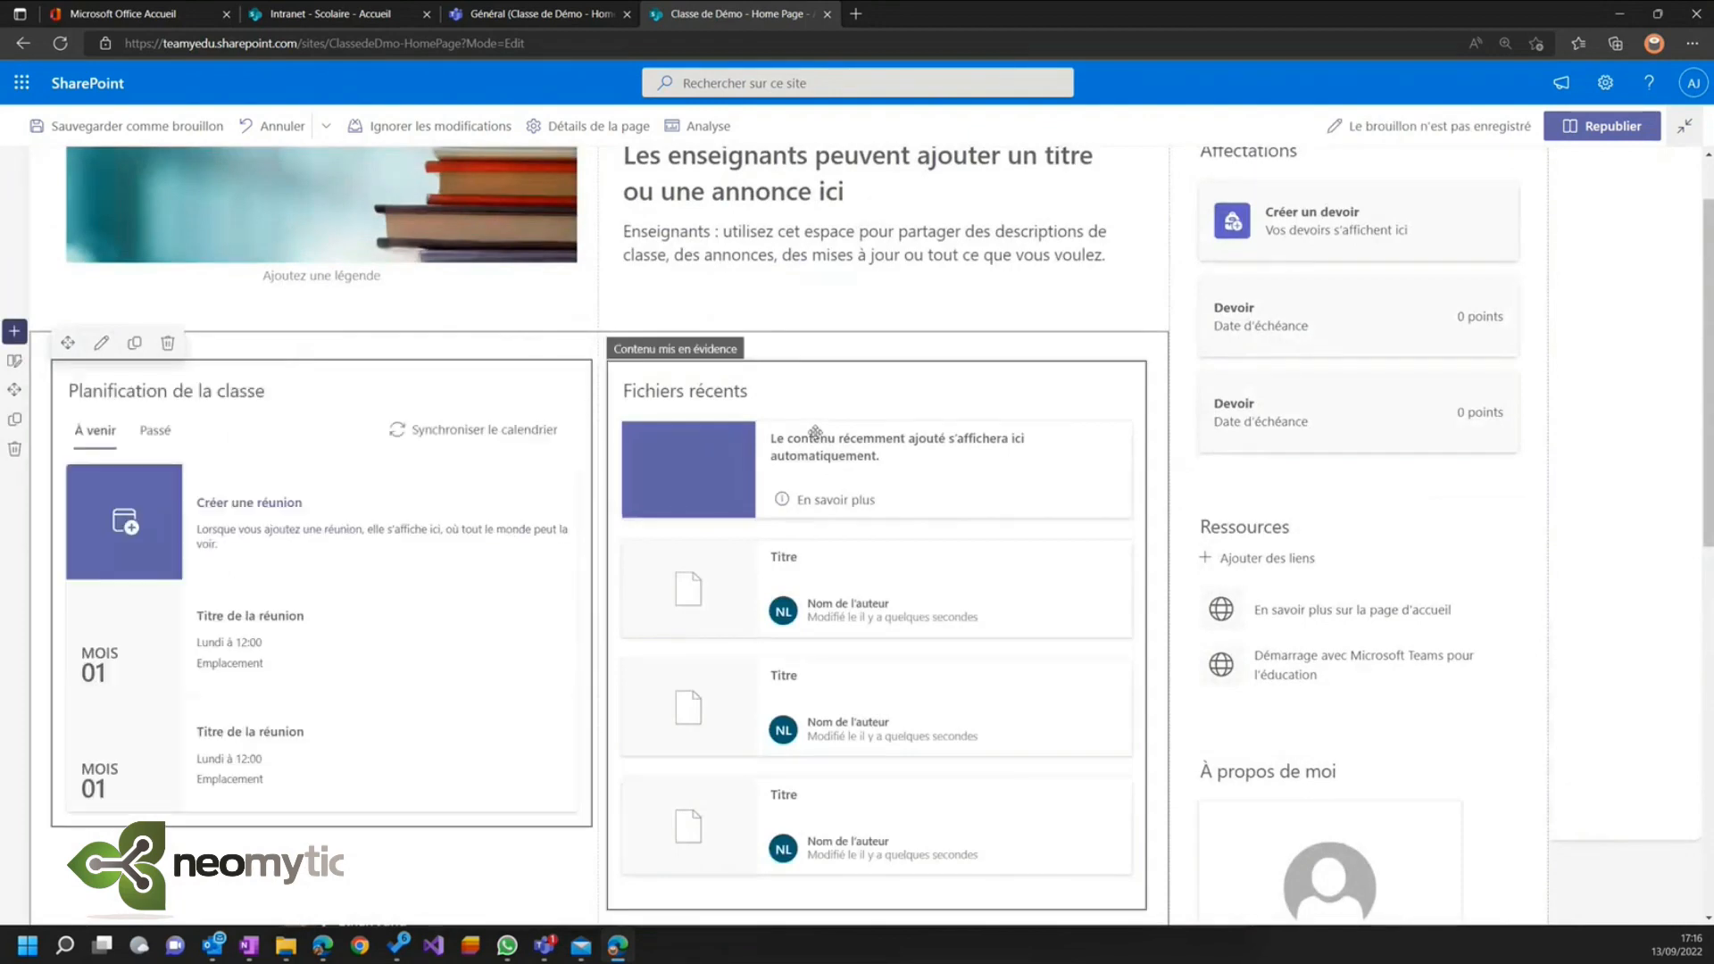
{"action": "scroll", "coordinate": [539, 331], "scroll_direction": "up", "scroll_amount": 1}
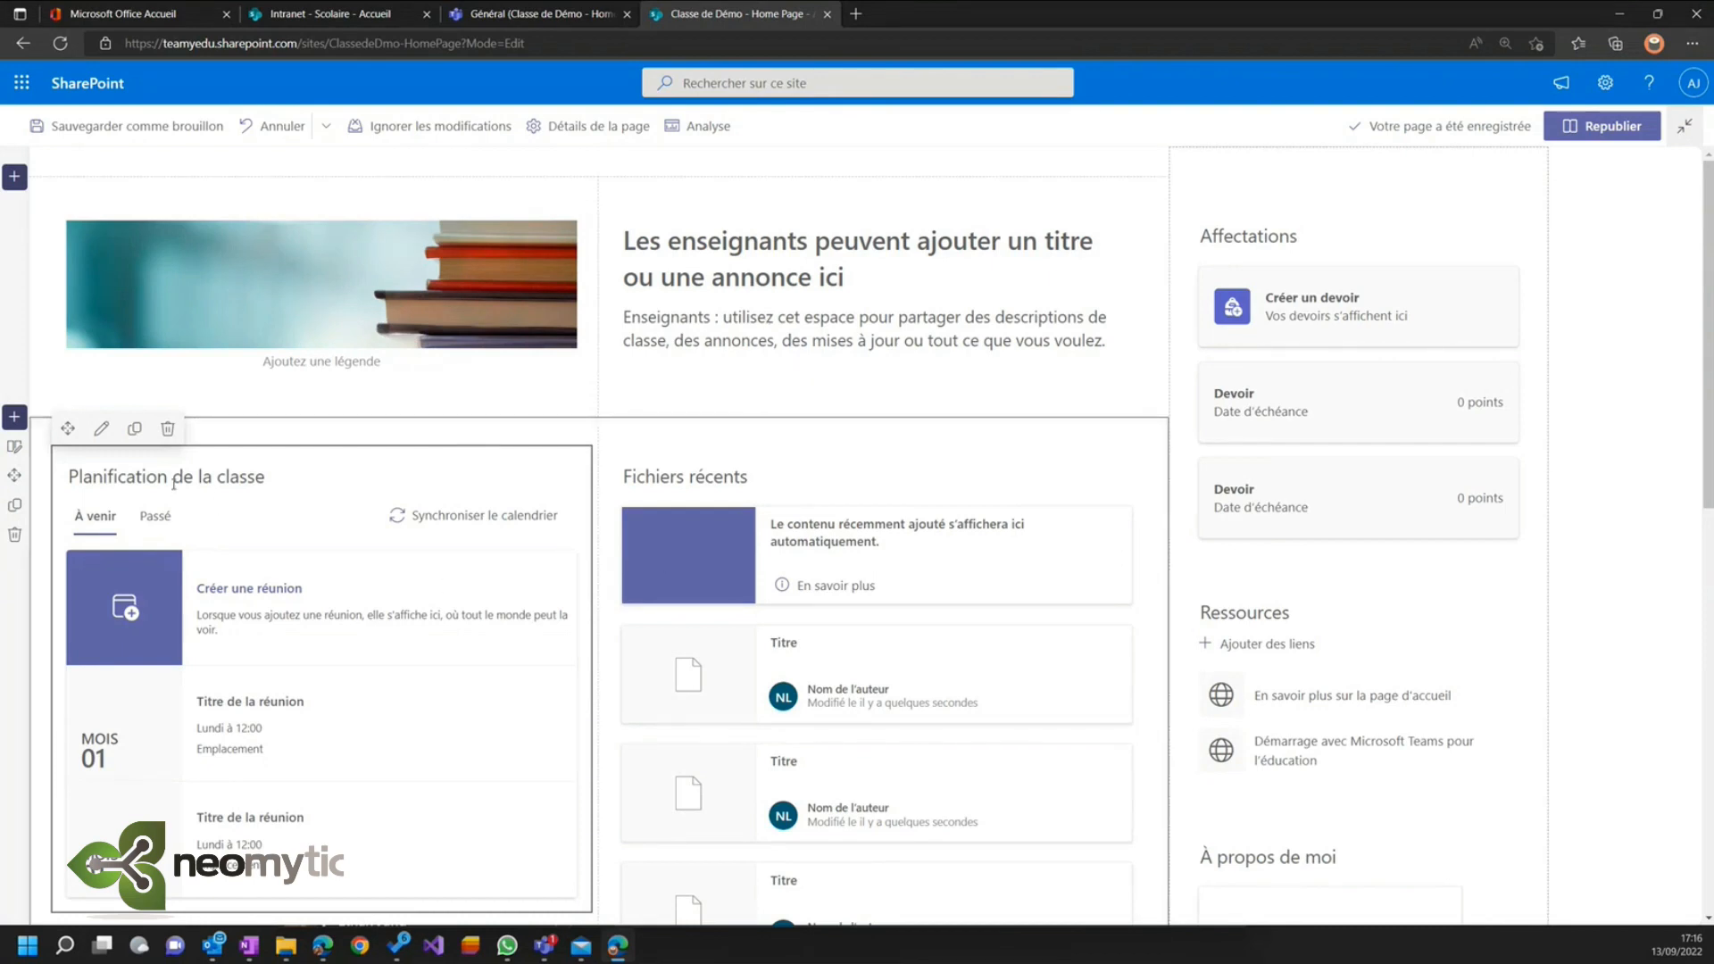
{"action": "left_click", "coordinate": [1612, 132]}
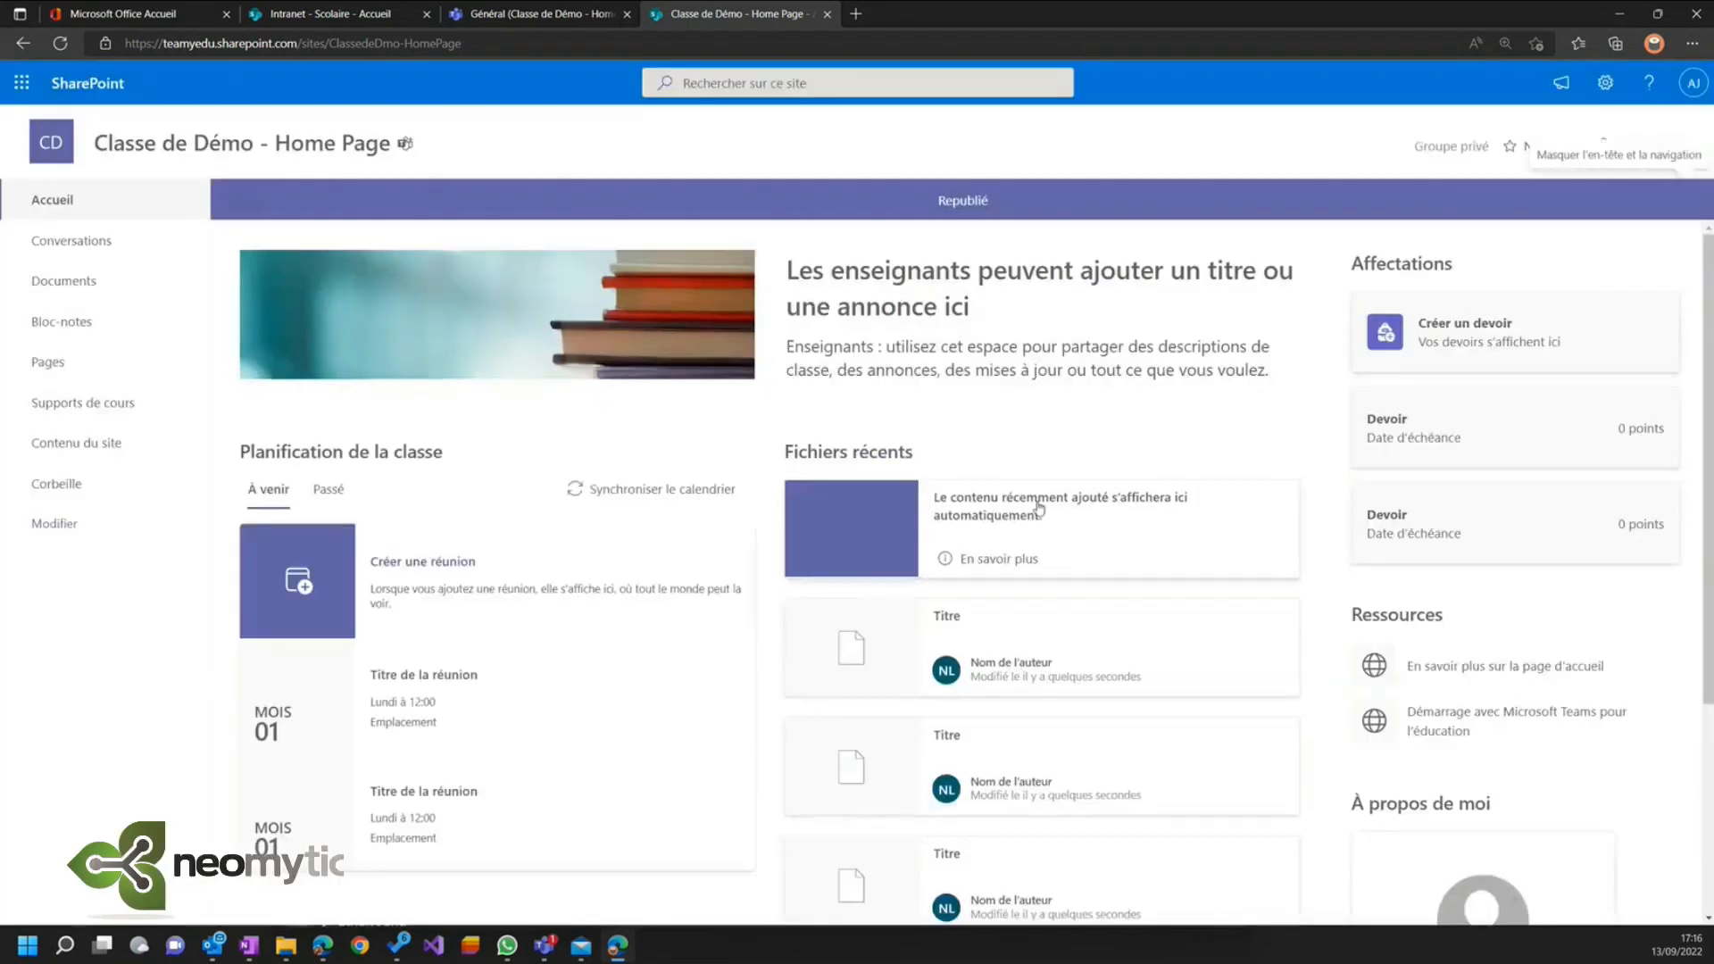
{"action": "scroll", "coordinate": [1023, 510], "scroll_direction": "down", "scroll_amount": 4}
{"action": "scroll", "coordinate": [1022, 511], "scroll_direction": "up", "scroll_amount": 3}
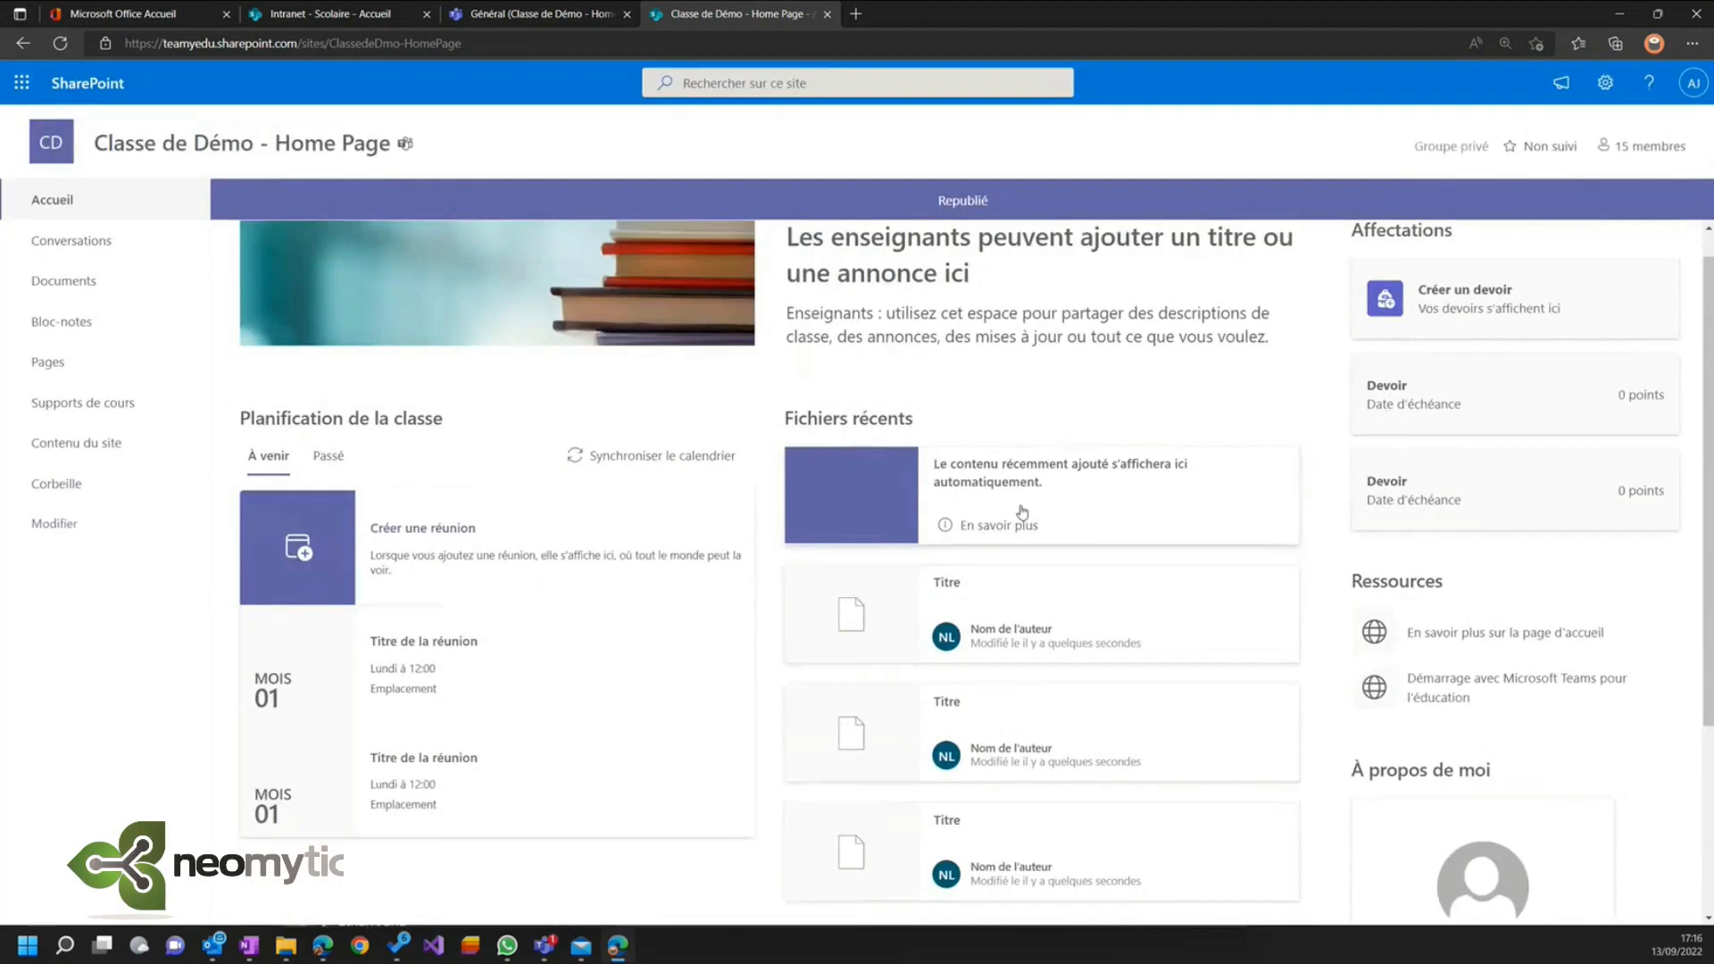
{"action": "scroll", "coordinate": [1022, 511], "scroll_direction": "up", "scroll_amount": 1}
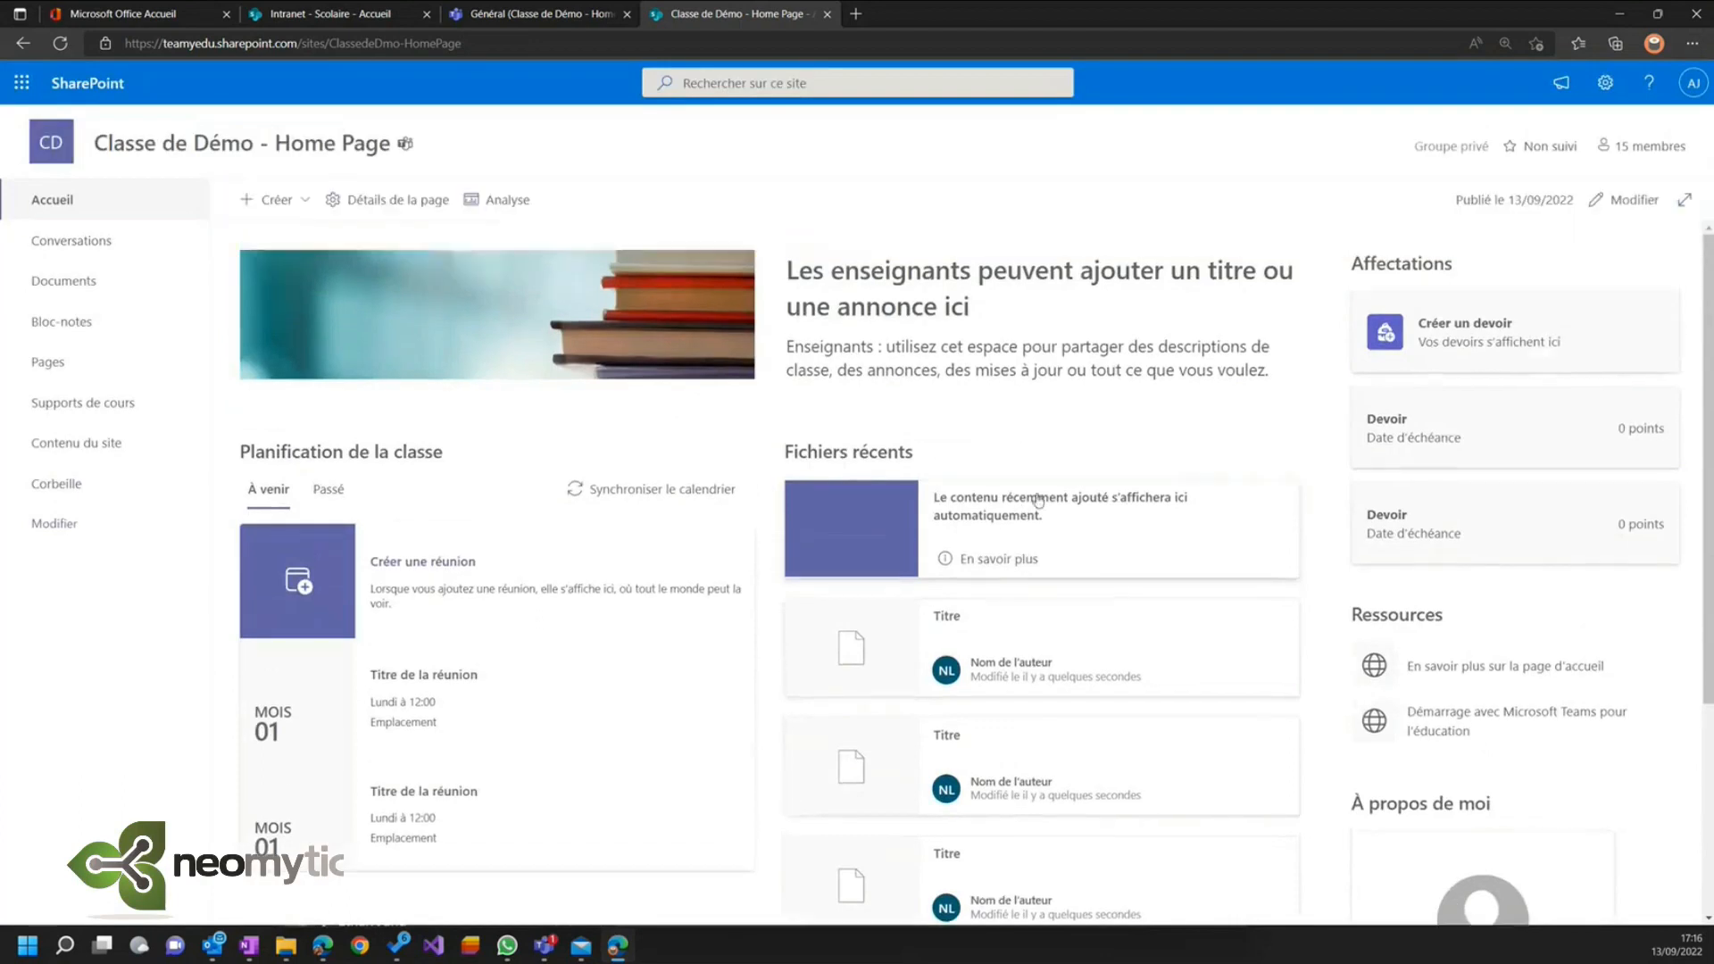
- Switch to Teams, refresh the class team's Page d'accueil, and review its layout, including the vertical section
{"action": "left_click", "coordinate": [528, 15]}
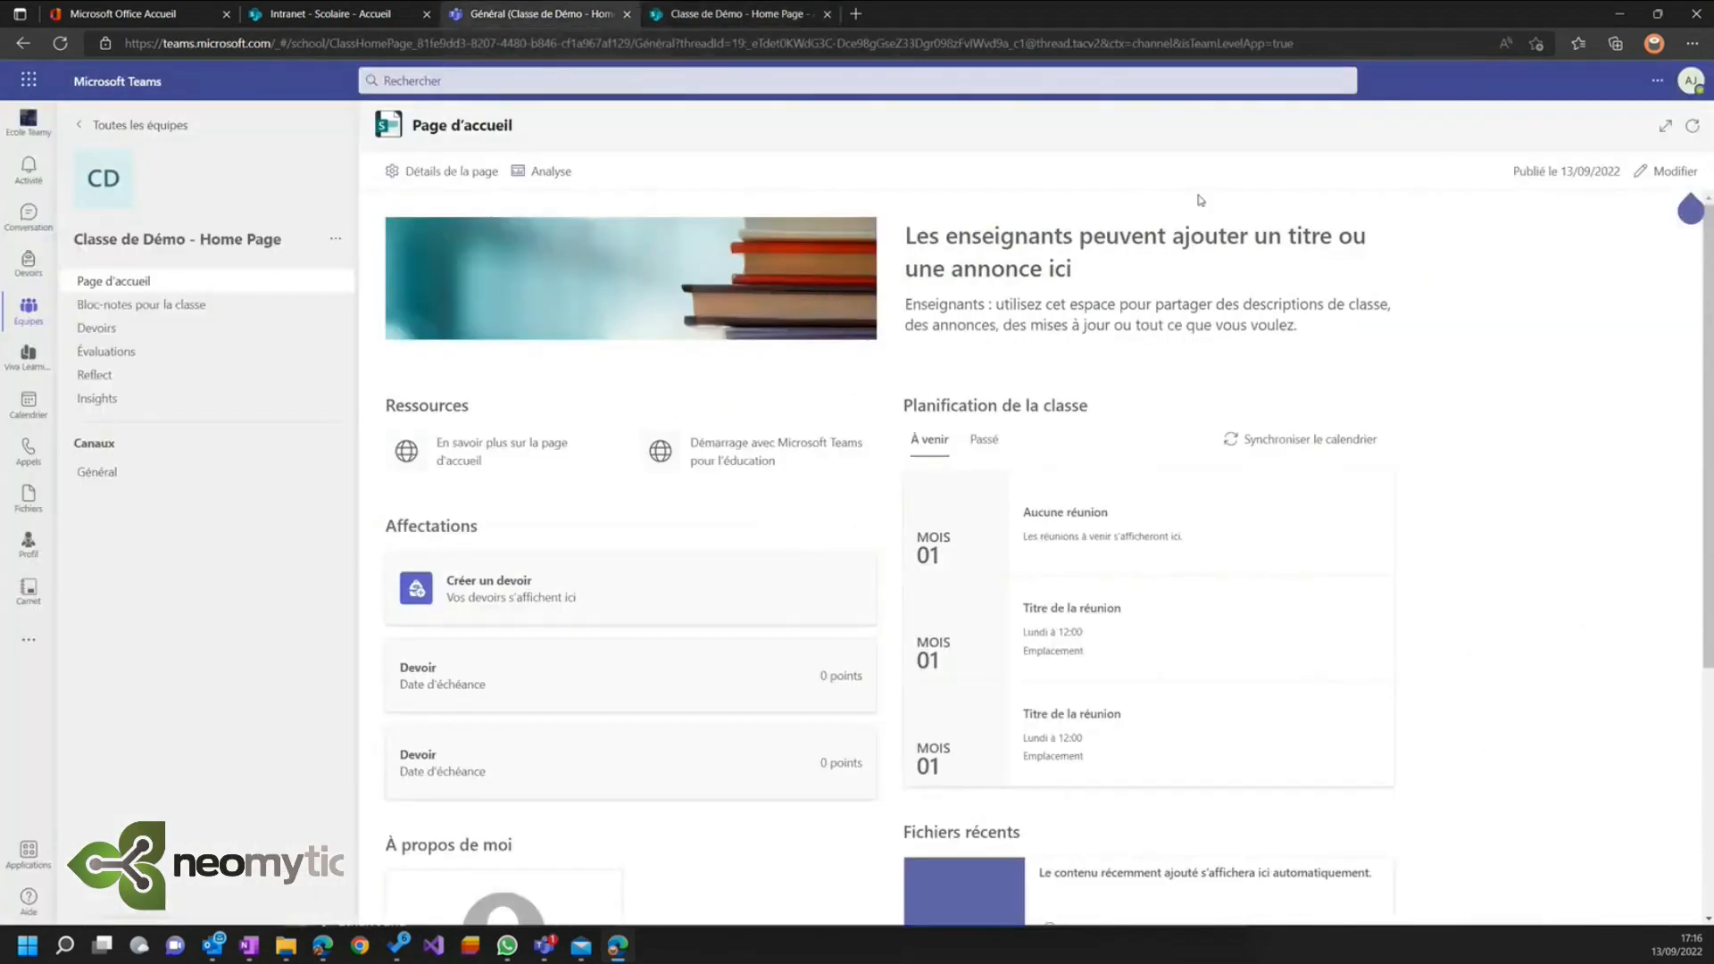
{"action": "left_click", "coordinate": [1695, 127]}
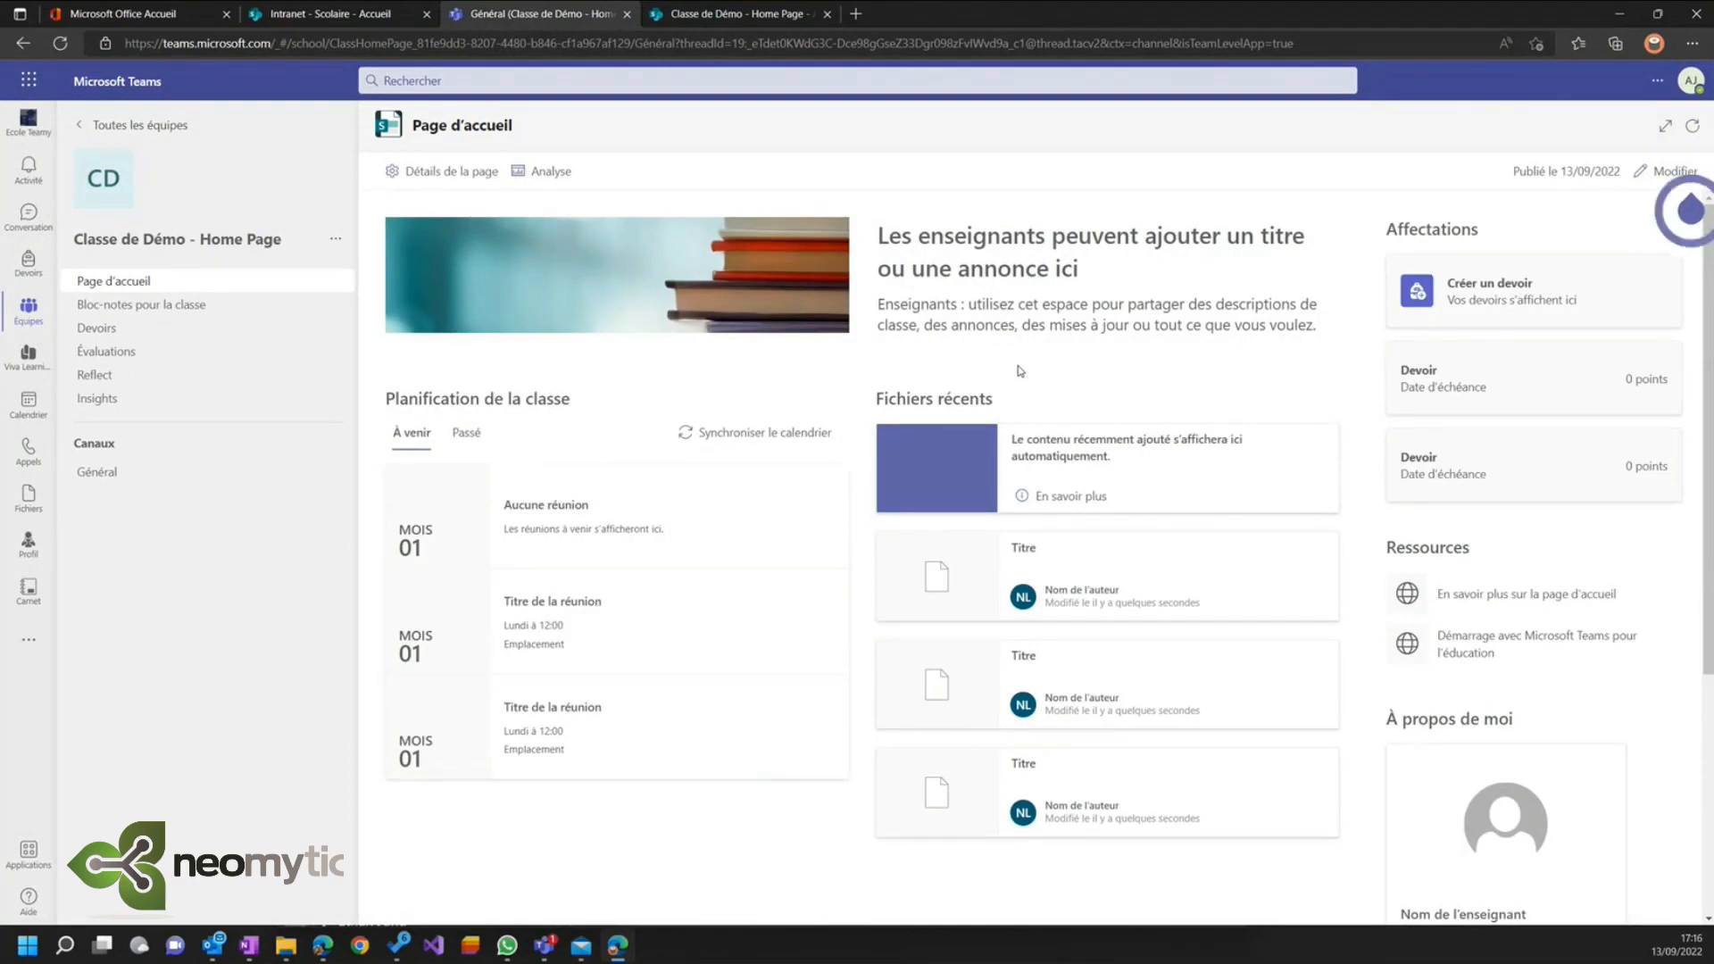
{"action": "scroll", "coordinate": [766, 473], "scroll_direction": "down", "scroll_amount": 2}
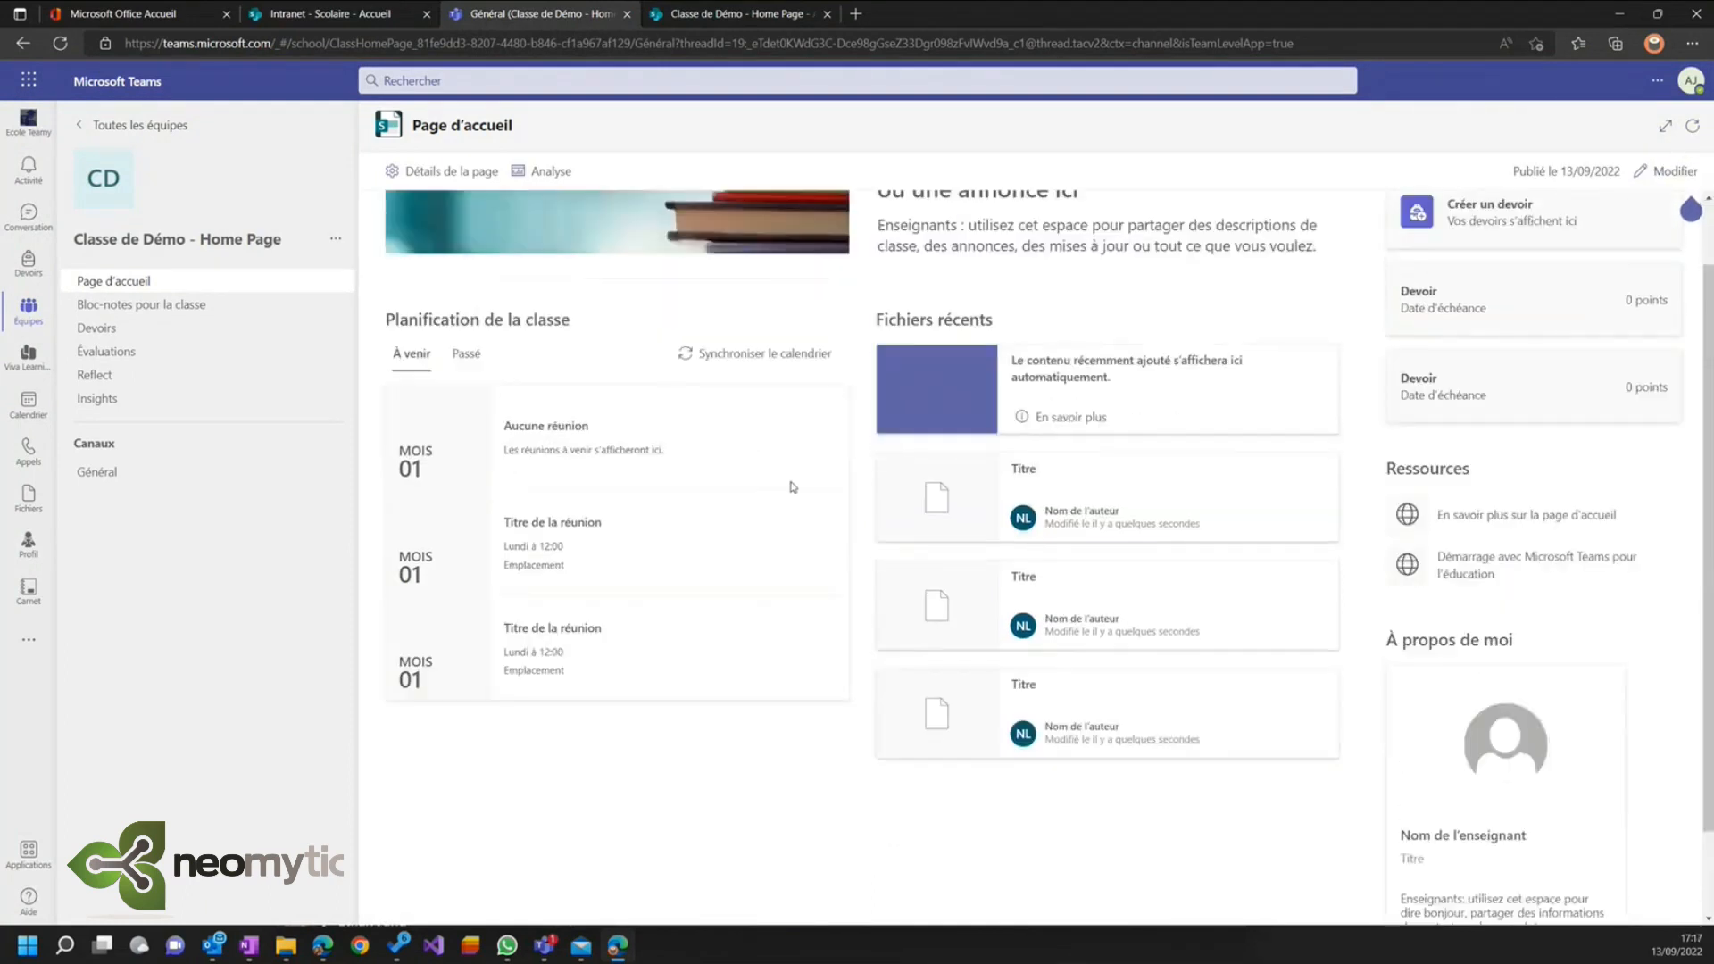
{"action": "scroll", "coordinate": [792, 485], "scroll_direction": "up", "scroll_amount": 2}
{"action": "scroll", "coordinate": [840, 455], "scroll_direction": "down", "scroll_amount": 2}
{"action": "scroll", "coordinate": [844, 449], "scroll_direction": "up", "scroll_amount": 2}
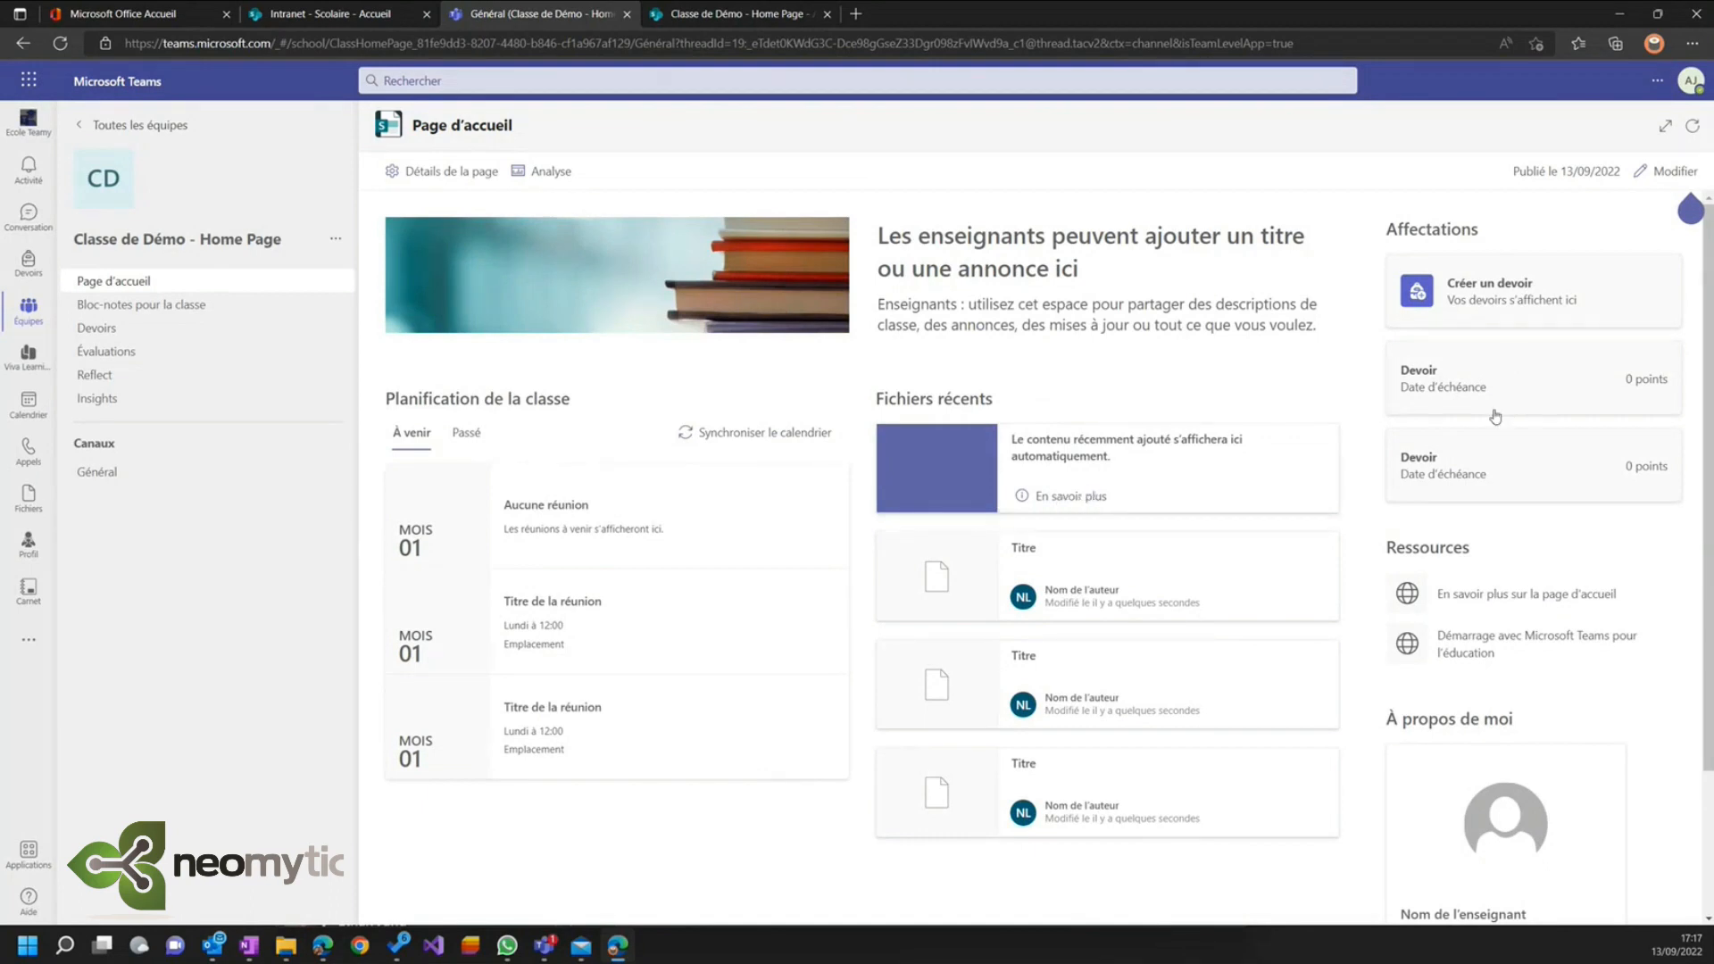
{"action": "scroll", "coordinate": [1519, 705], "scroll_direction": "down", "scroll_amount": 2}
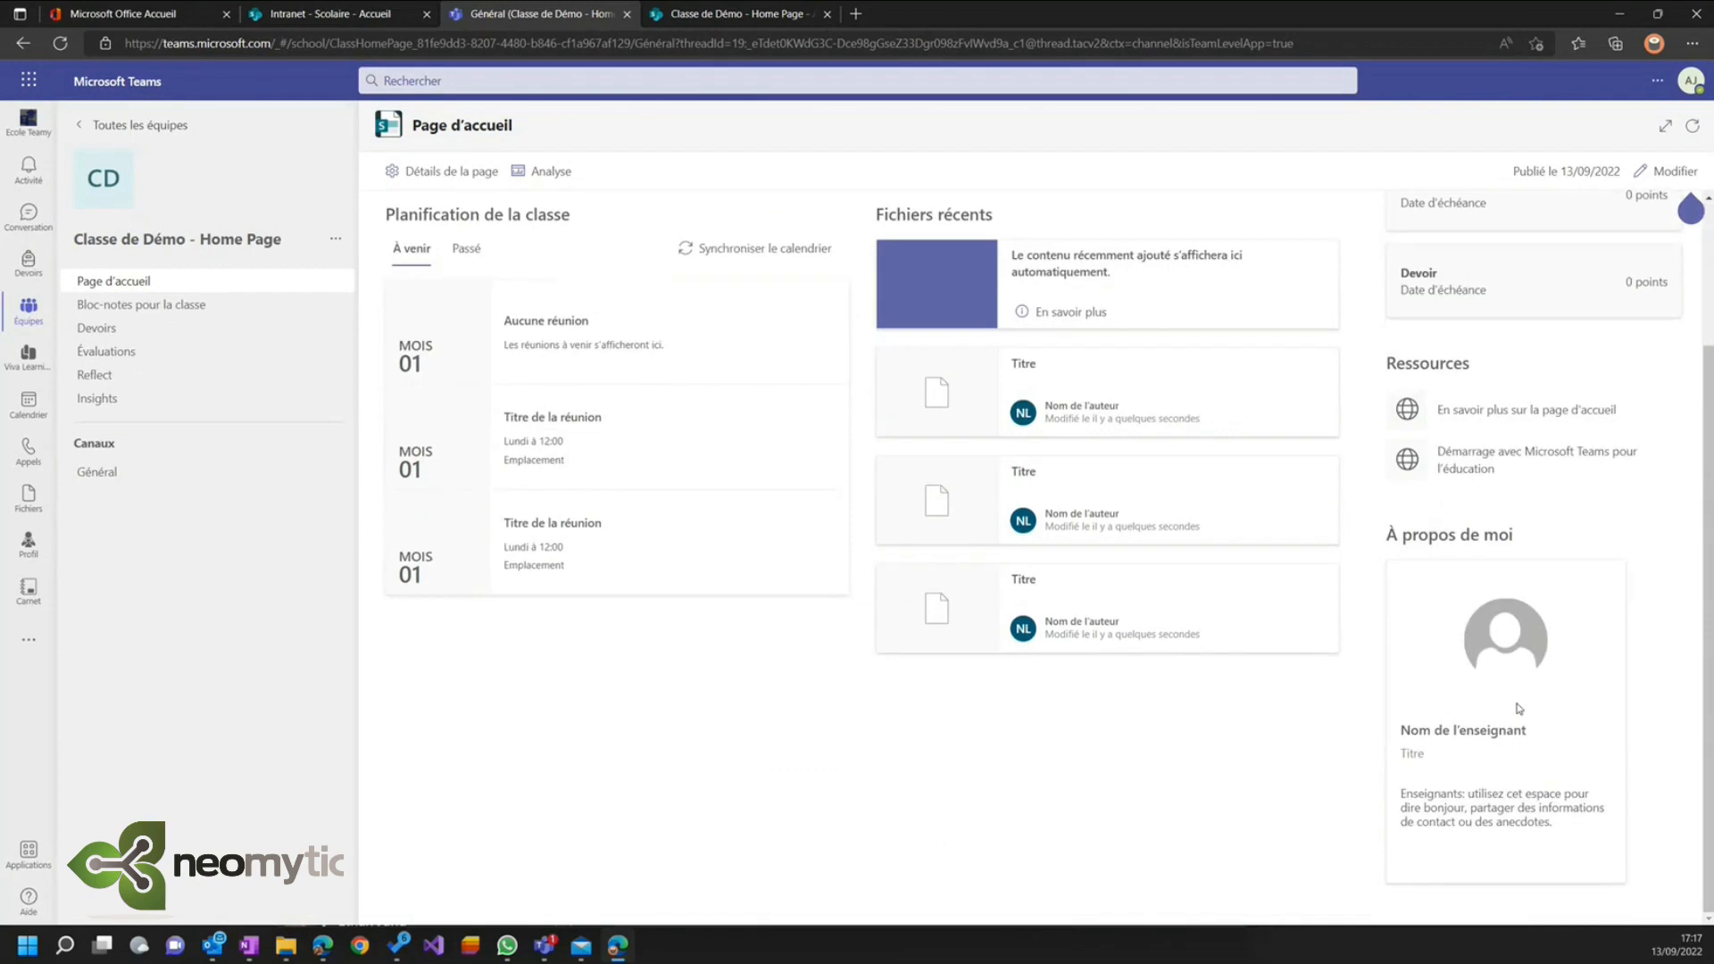
{"action": "scroll", "coordinate": [1522, 696], "scroll_direction": "up", "scroll_amount": 2}
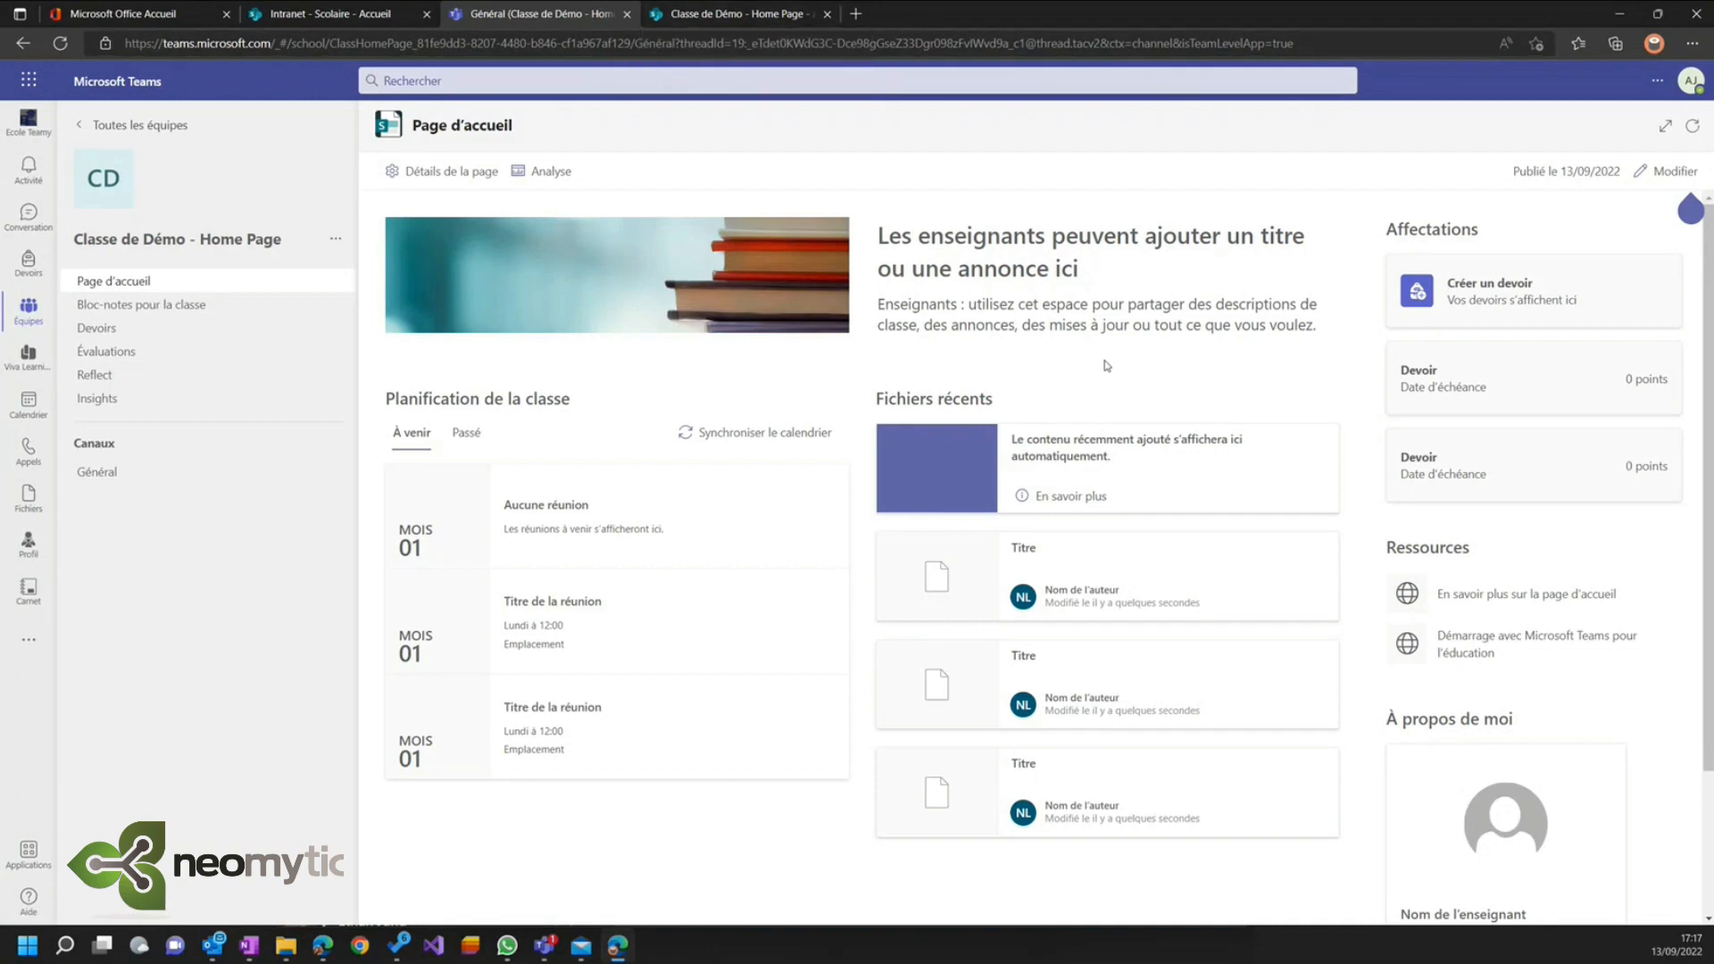
- Switch back to SharePoint and add a three-column section below the Planification de la classe and Fichiers récents section
{"action": "left_click", "coordinate": [717, 16]}
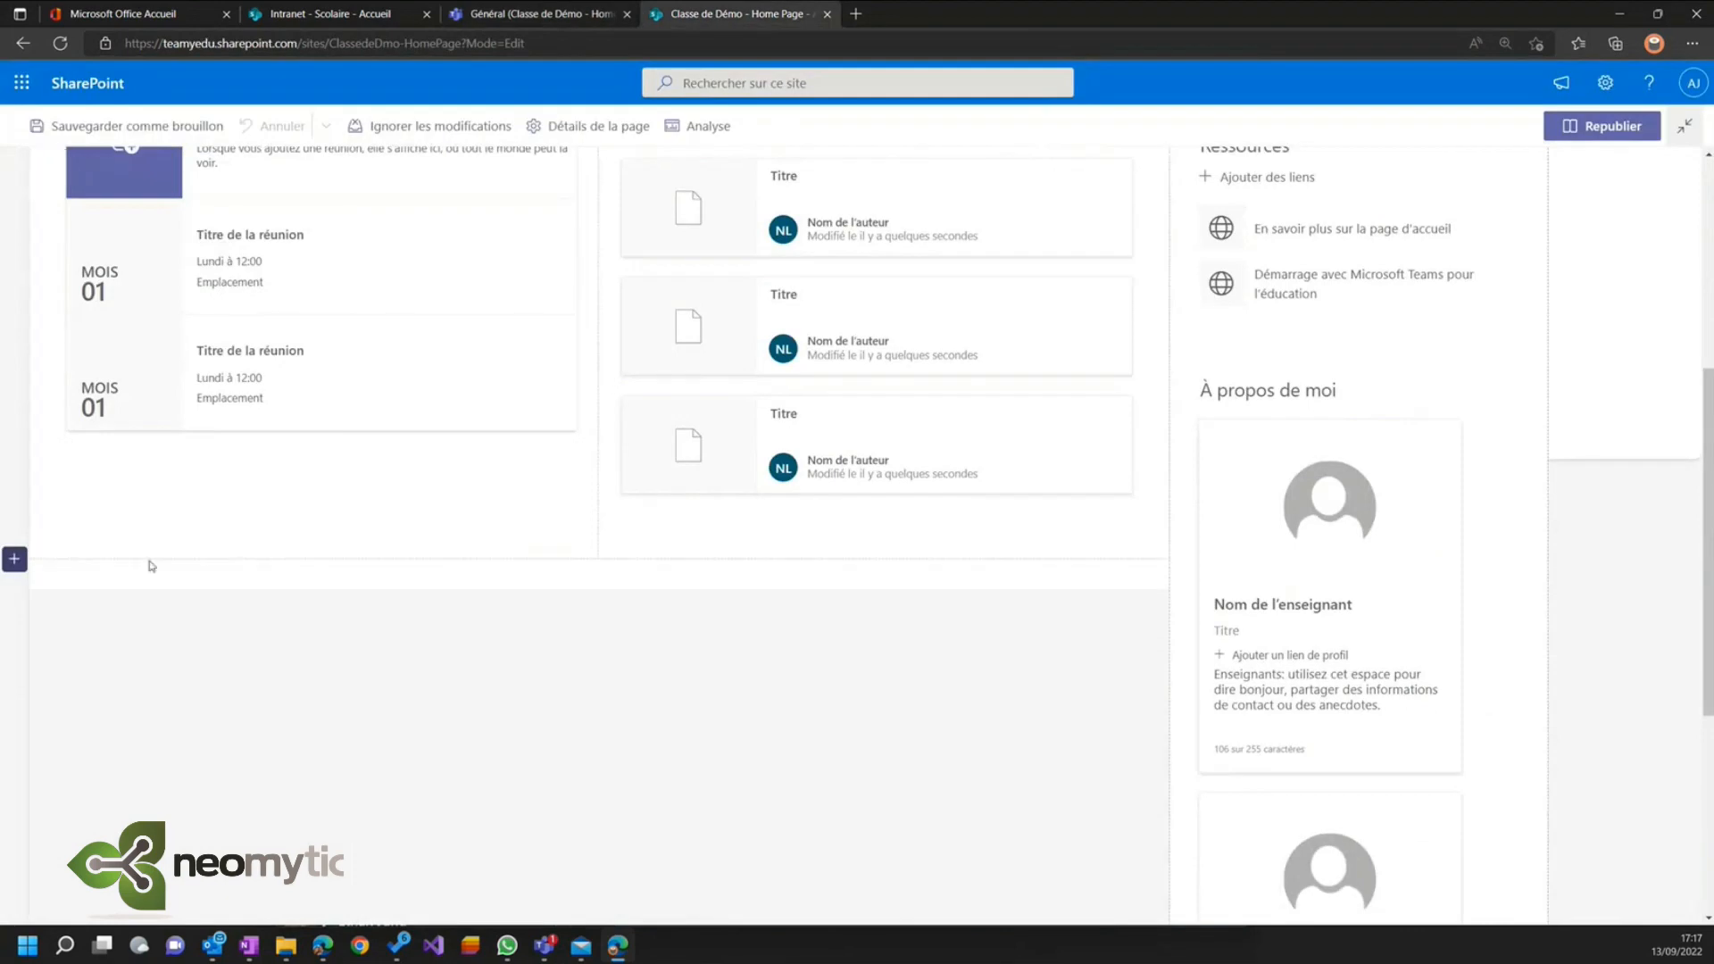
{"action": "left_click", "coordinate": [14, 559]}
{"action": "left_click", "coordinate": [270, 641]}
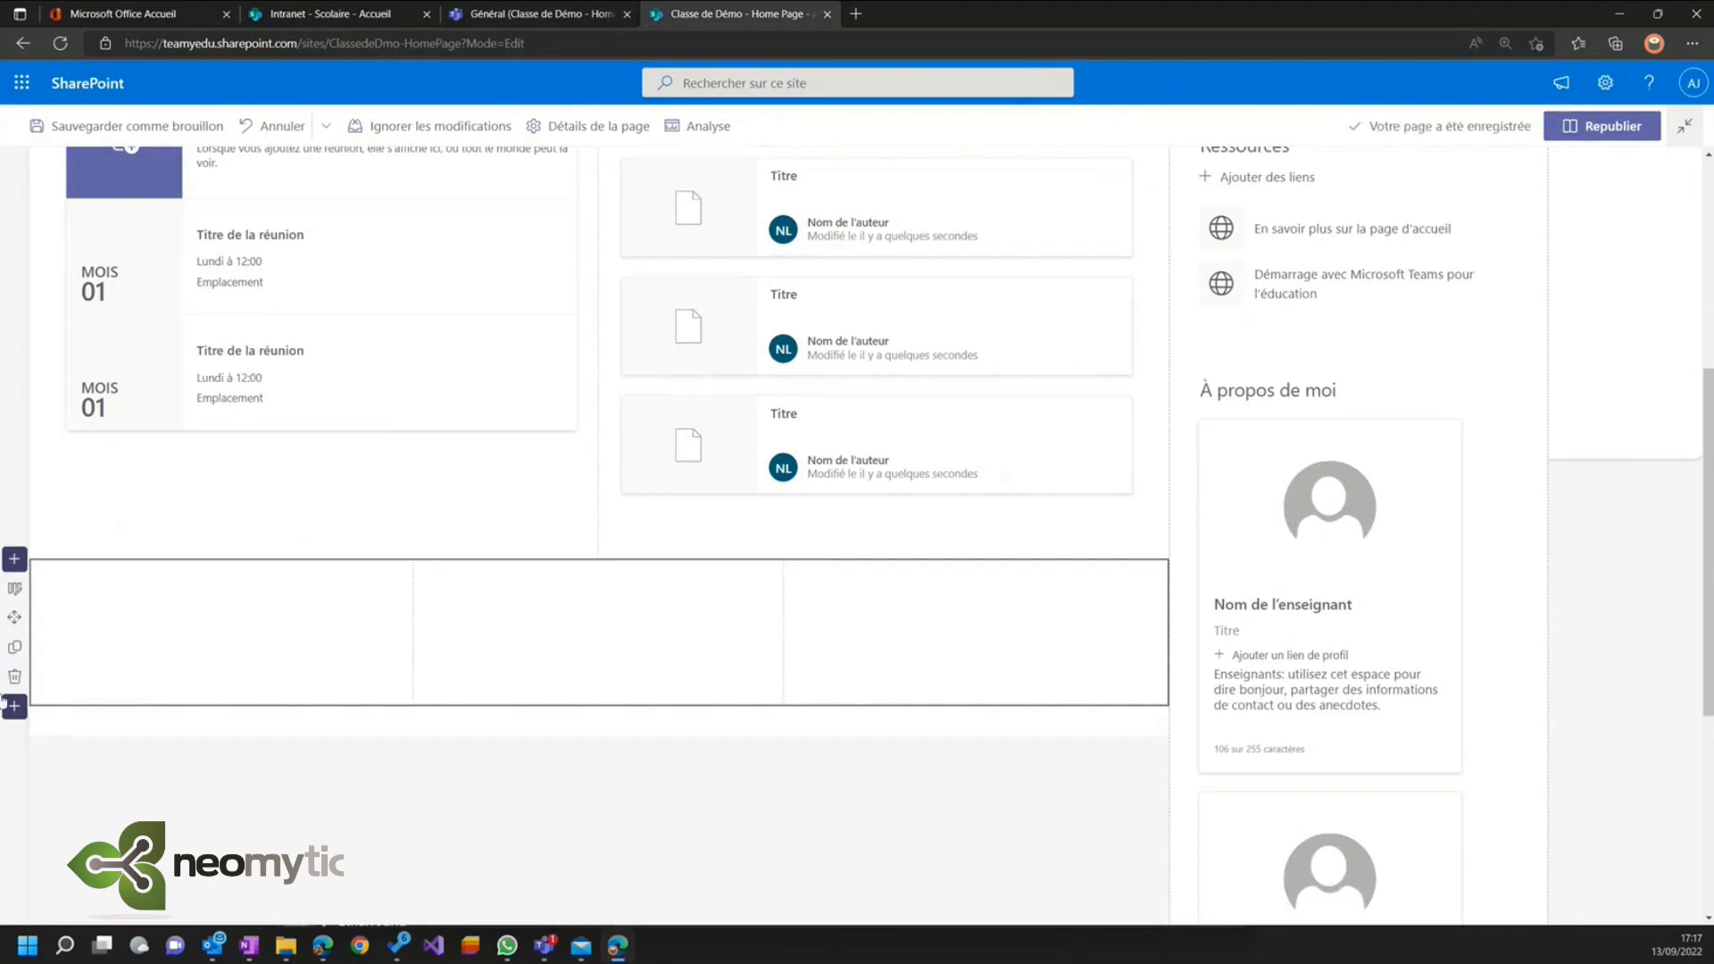
{"action": "left_click", "coordinate": [15, 706]}
{"action": "scroll", "coordinate": [402, 740], "scroll_direction": "down", "scroll_amount": 4}
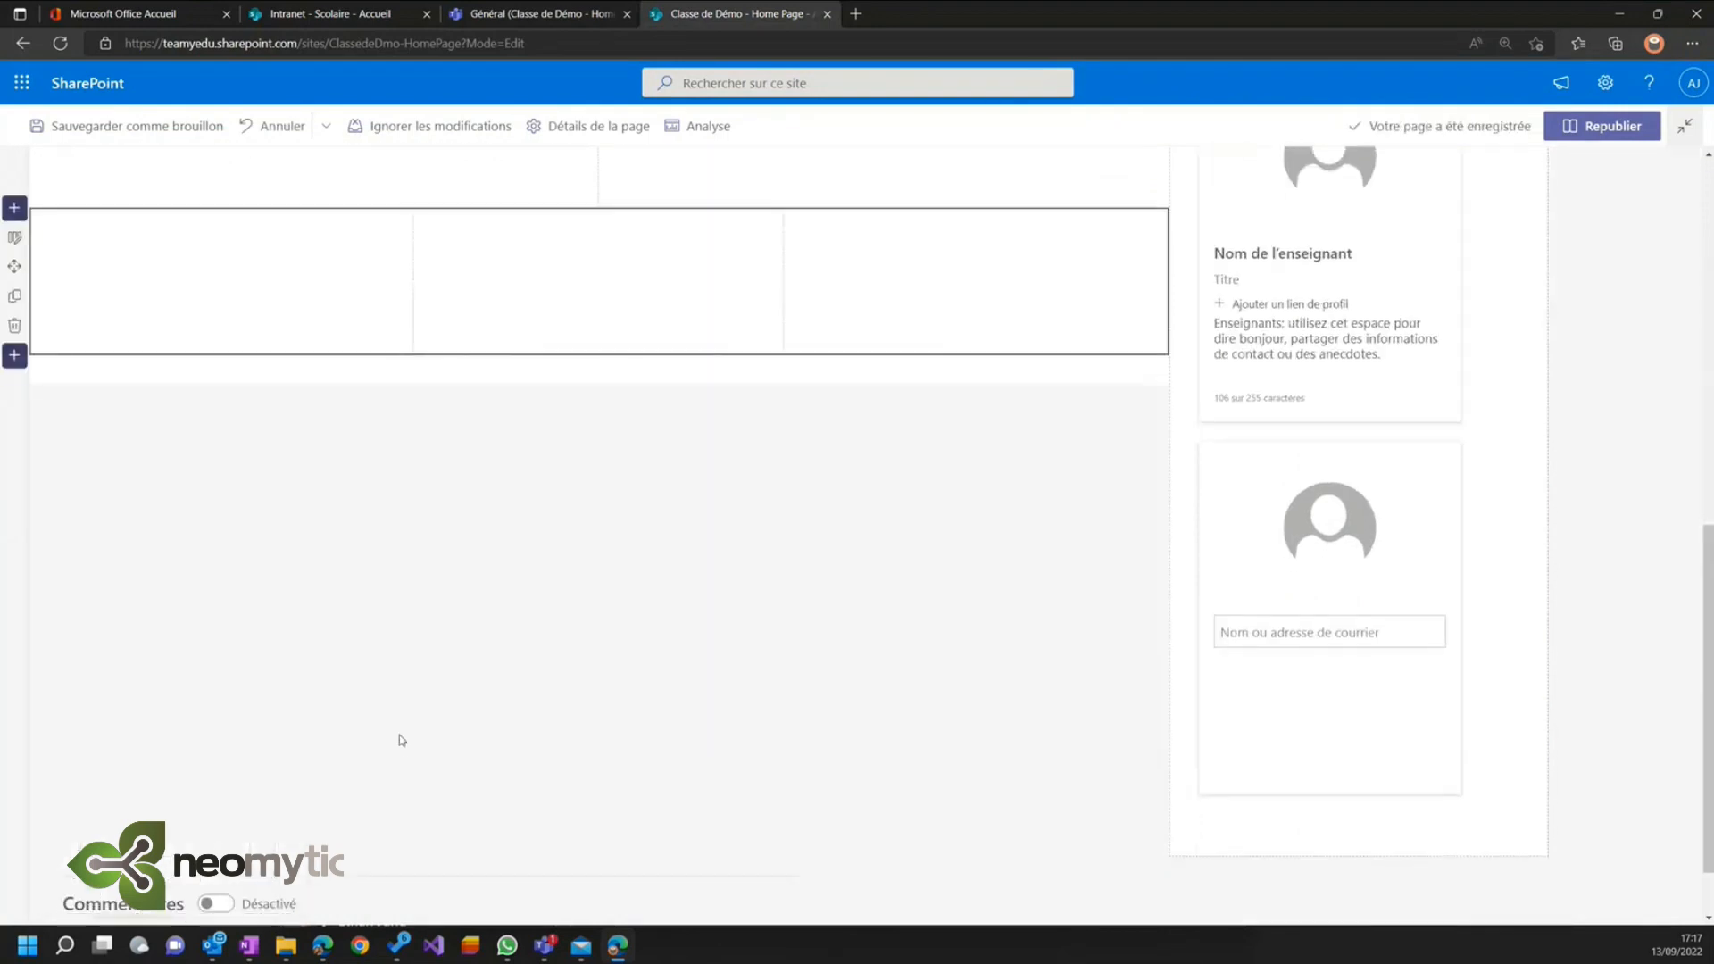
- Delete the empty three-column section and look over the remaining home page sections
{"action": "left_click", "coordinate": [14, 325]}
{"action": "scroll", "coordinate": [143, 359], "scroll_direction": "up", "scroll_amount": 5}
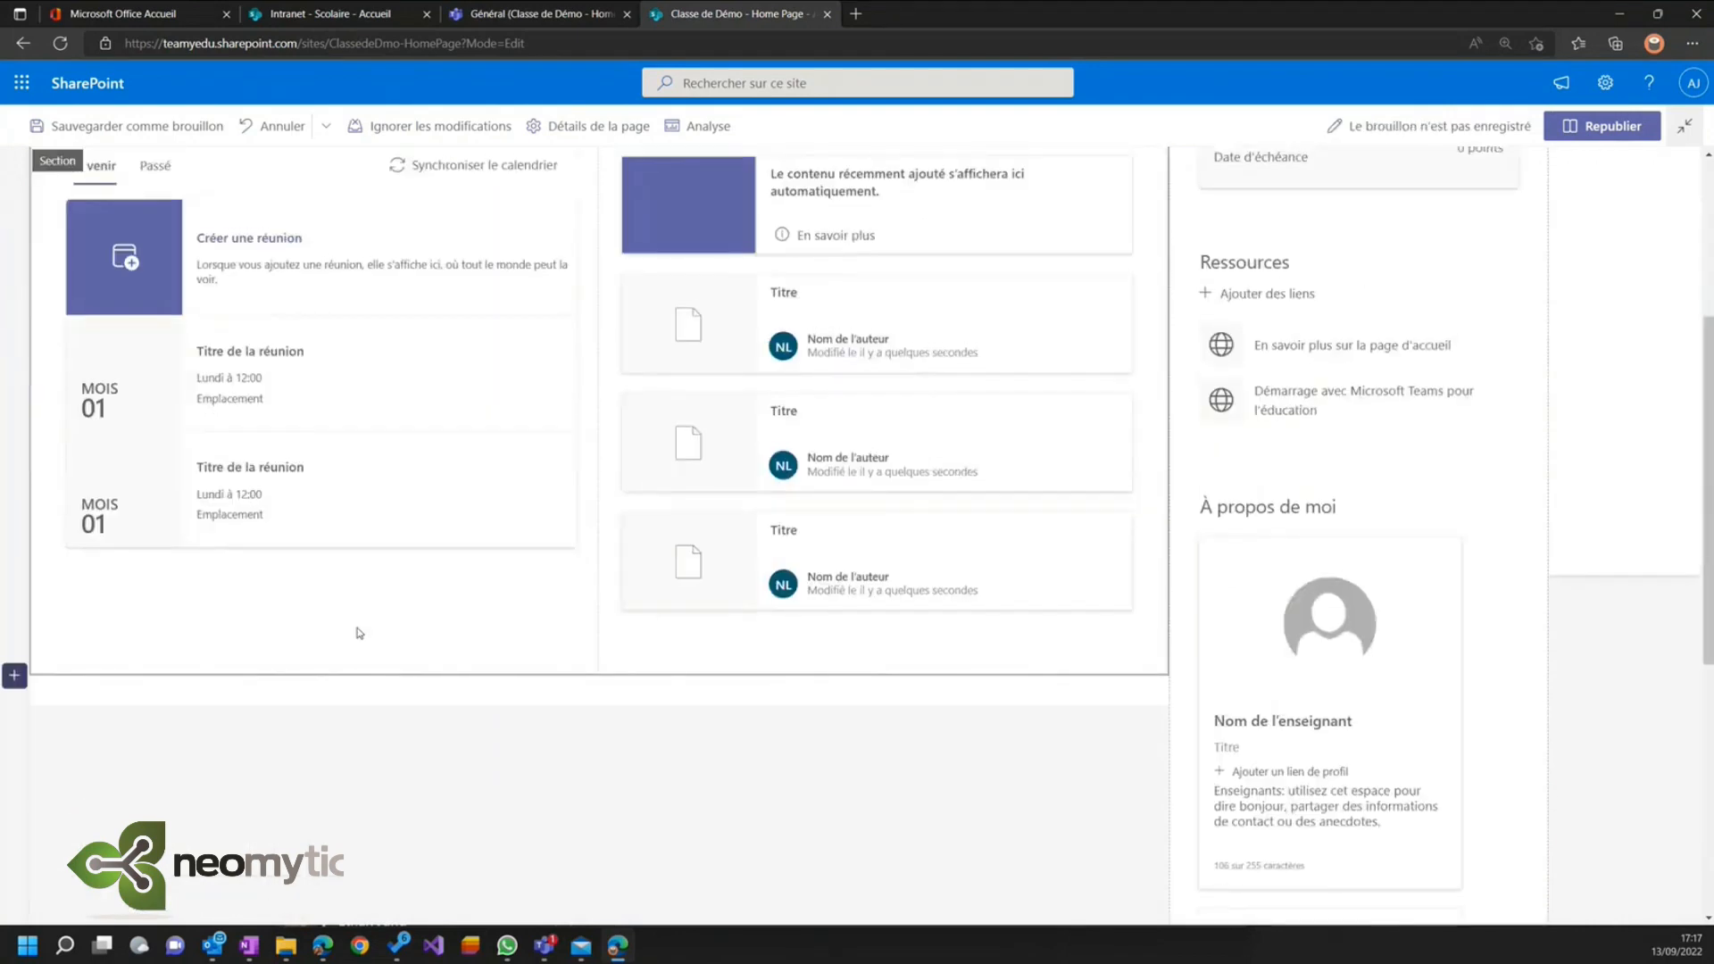
{"action": "scroll", "coordinate": [366, 634], "scroll_direction": "up", "scroll_amount": 4}
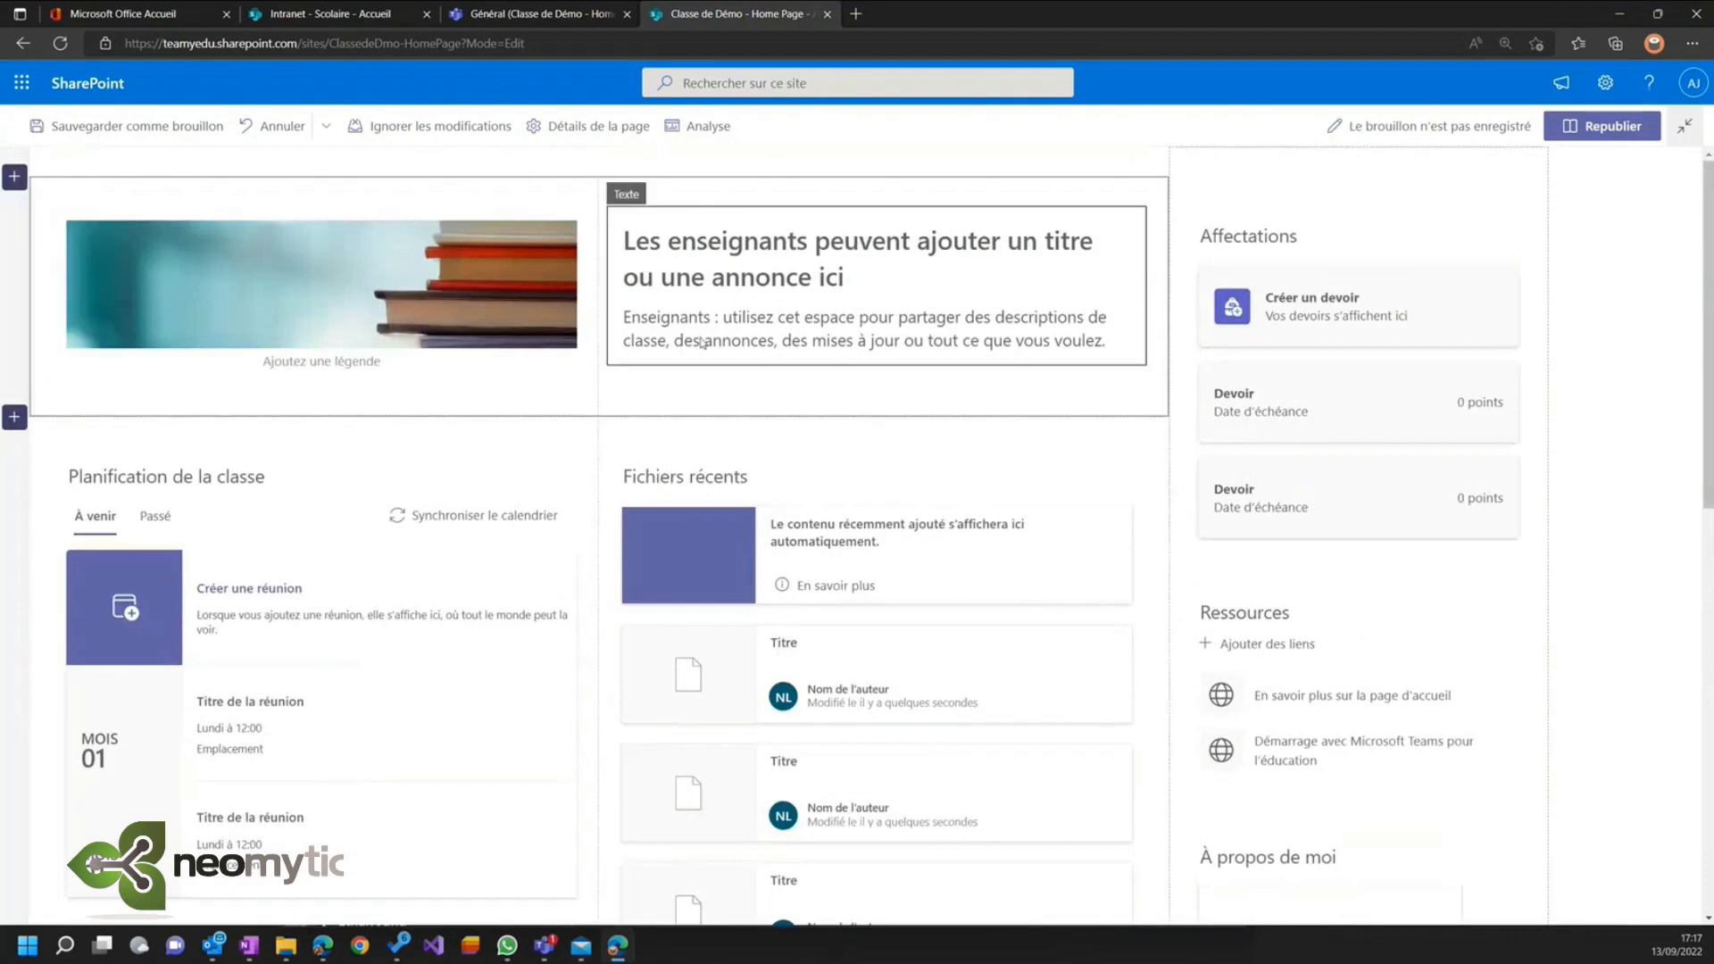
{"action": "scroll", "coordinate": [437, 522], "scroll_direction": "down", "scroll_amount": 6}
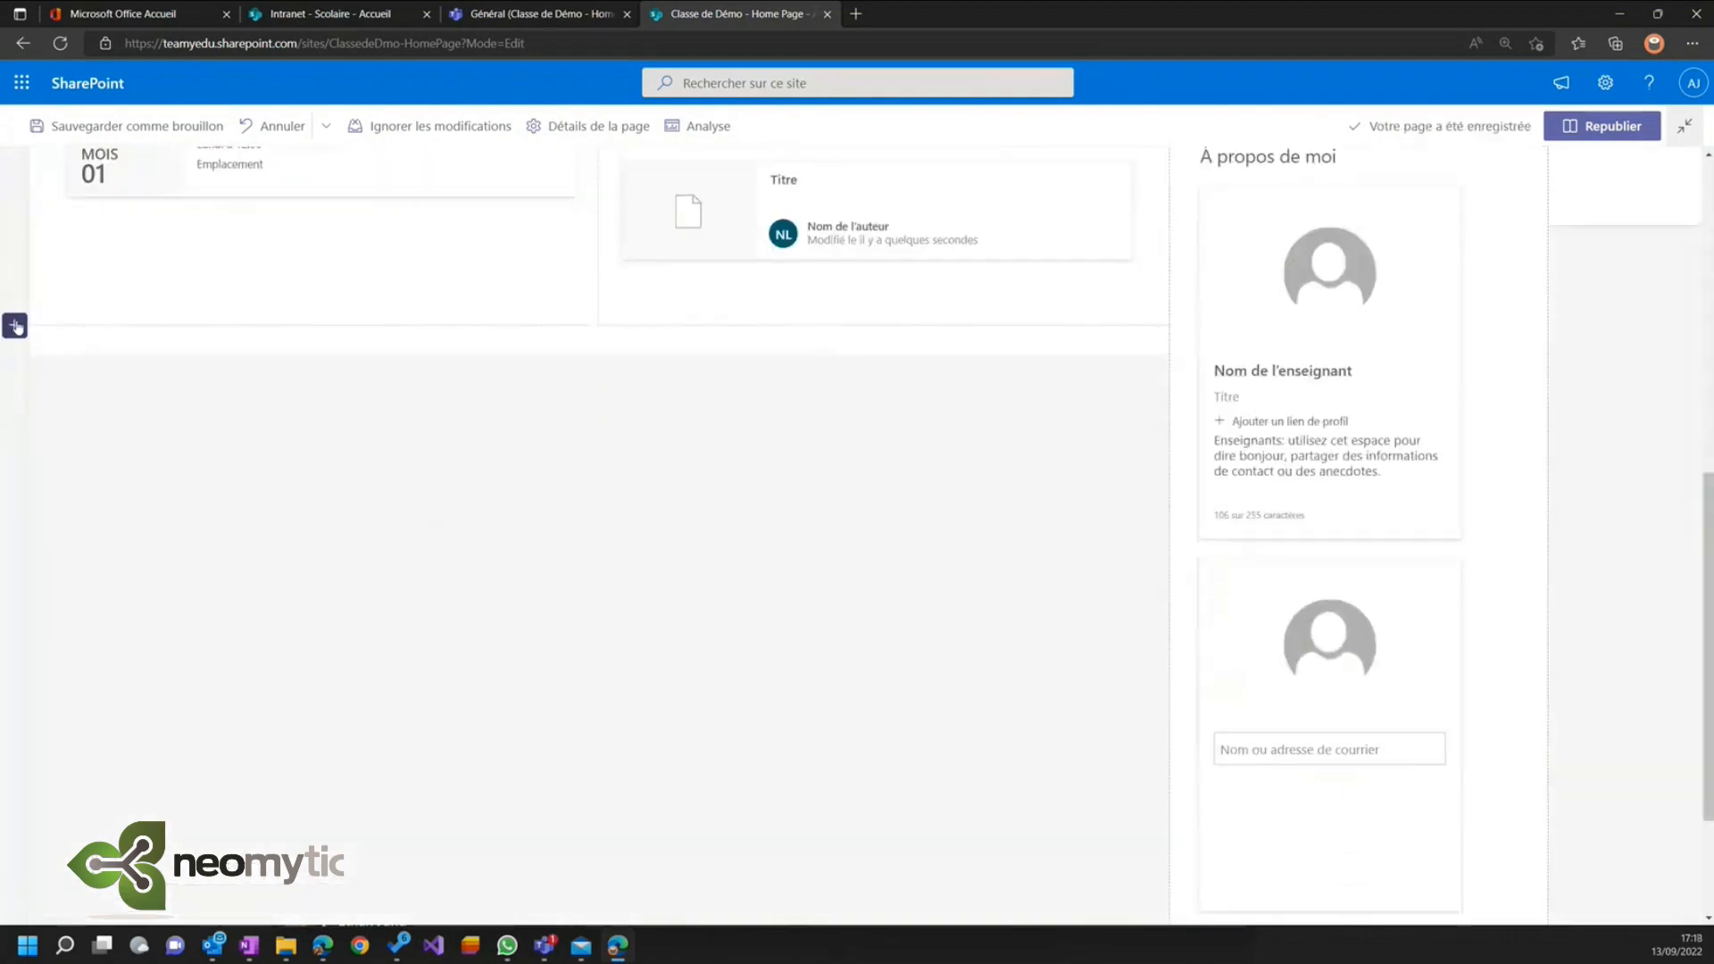
{"action": "left_click", "coordinate": [13, 326]}
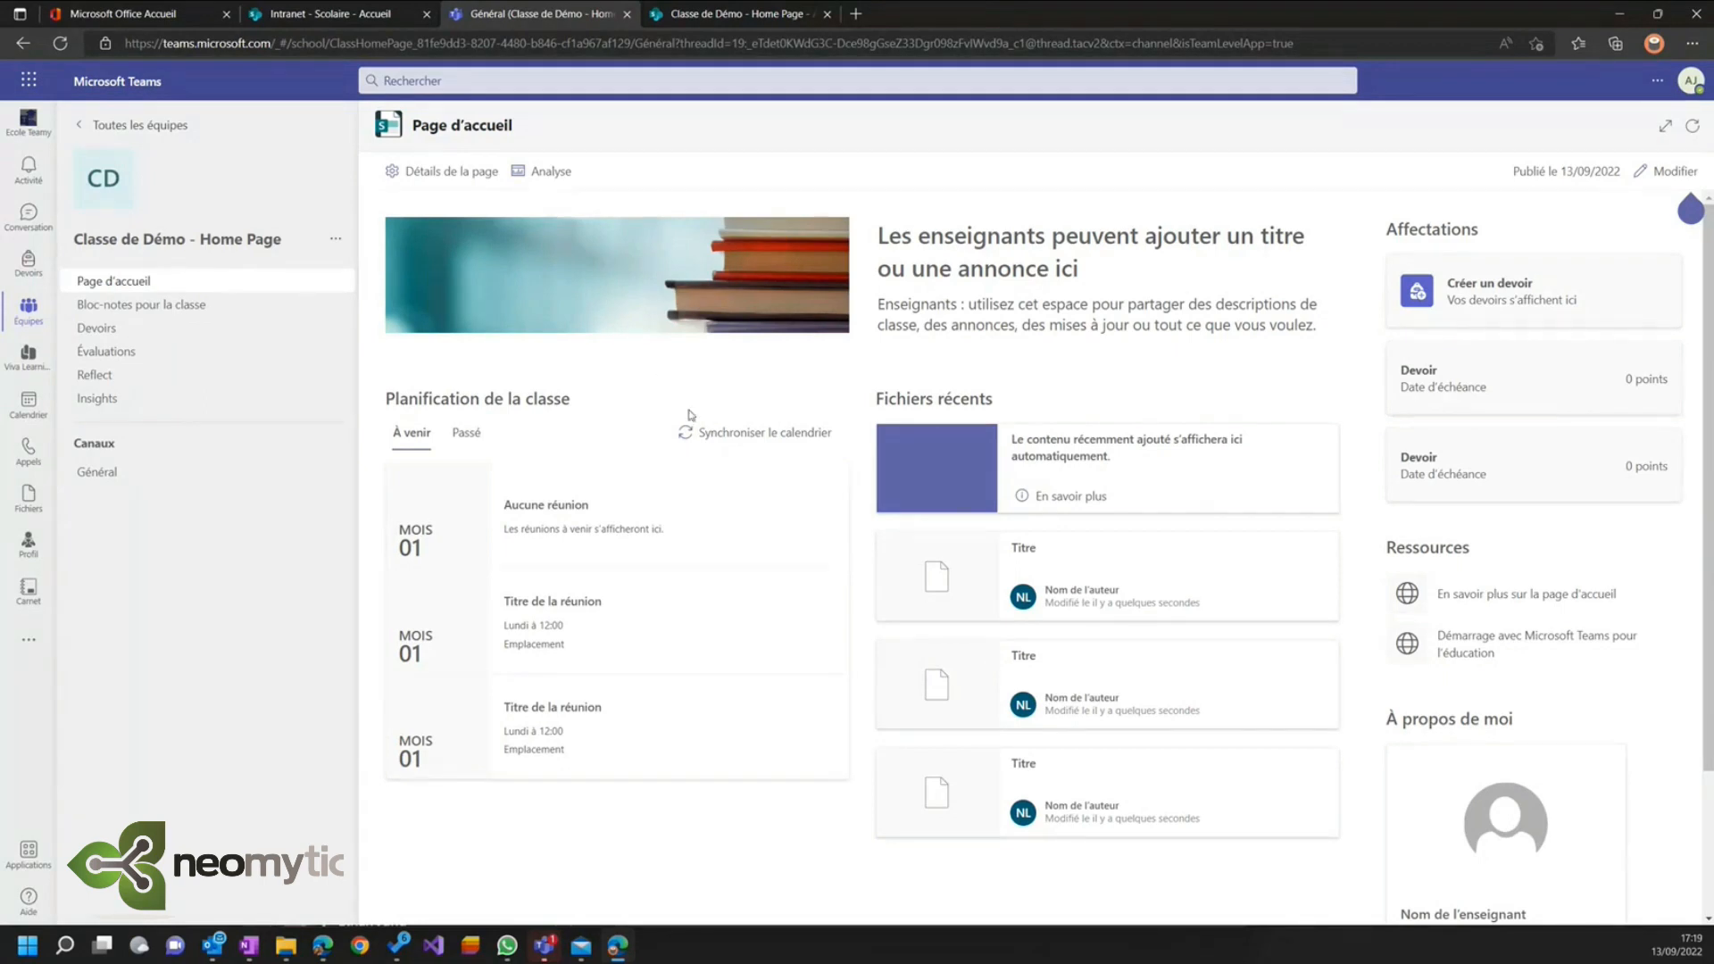
- View the Intranet - Scolaire home page in SharePoint, switch to Teams and open the same intranet through the Ecole Teamy app
{"action": "left_click", "coordinate": [373, 20]}
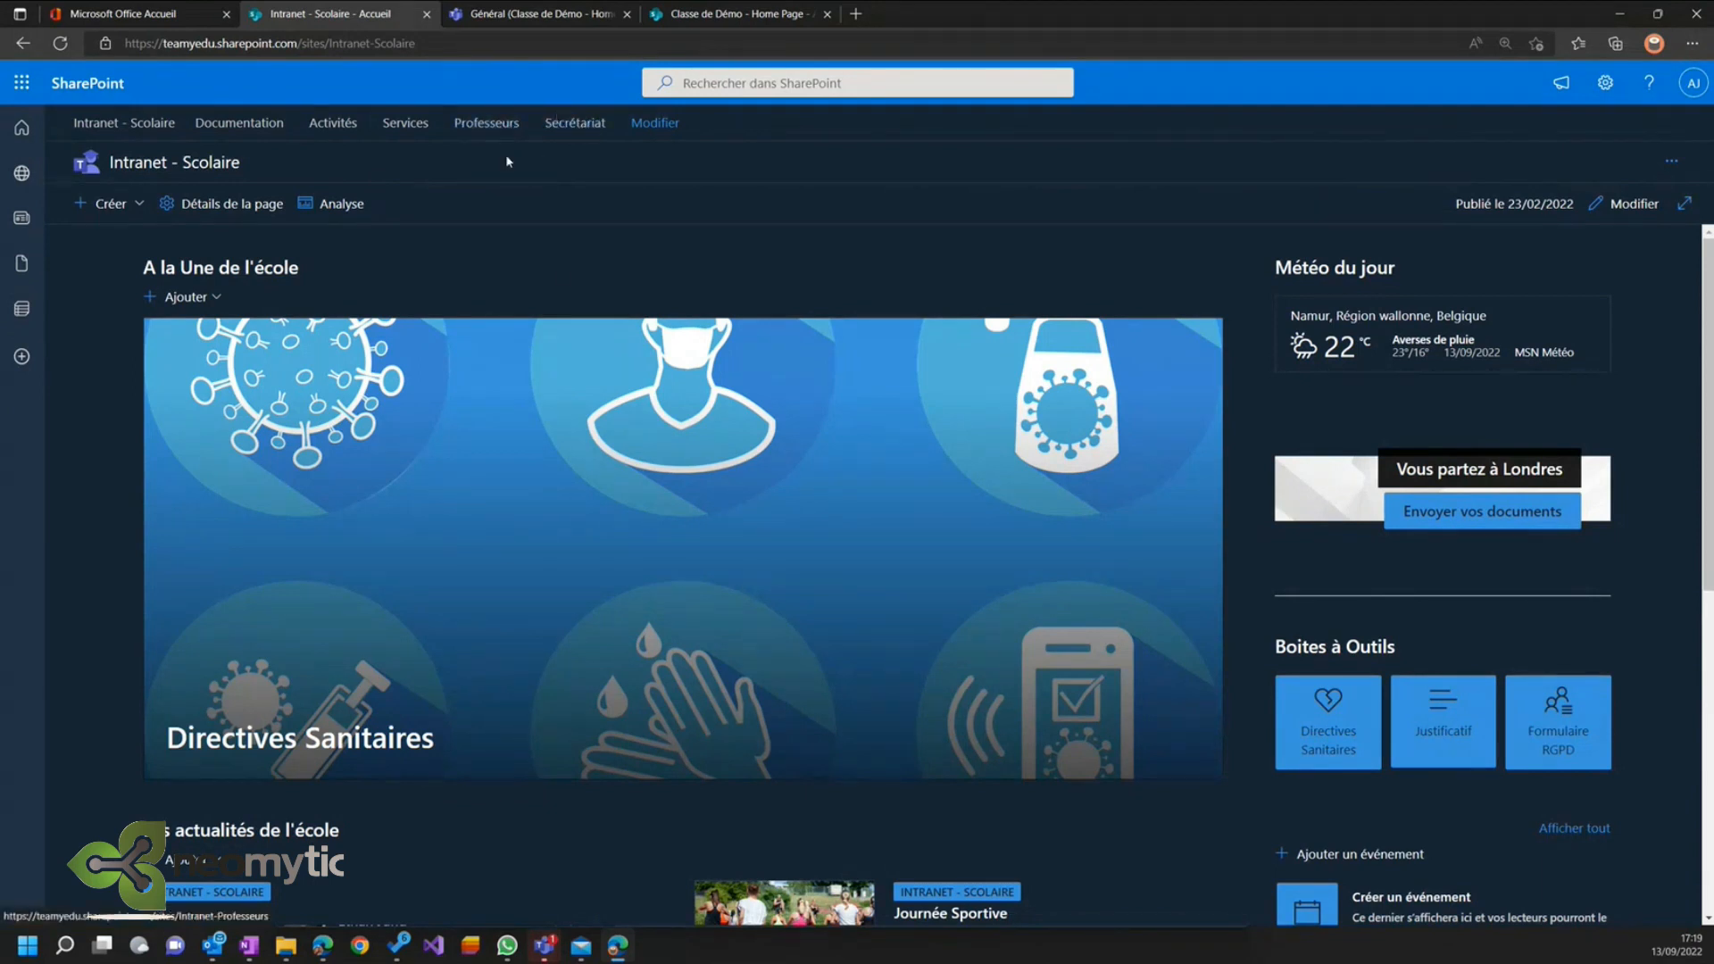
{"action": "left_click", "coordinate": [552, 15]}
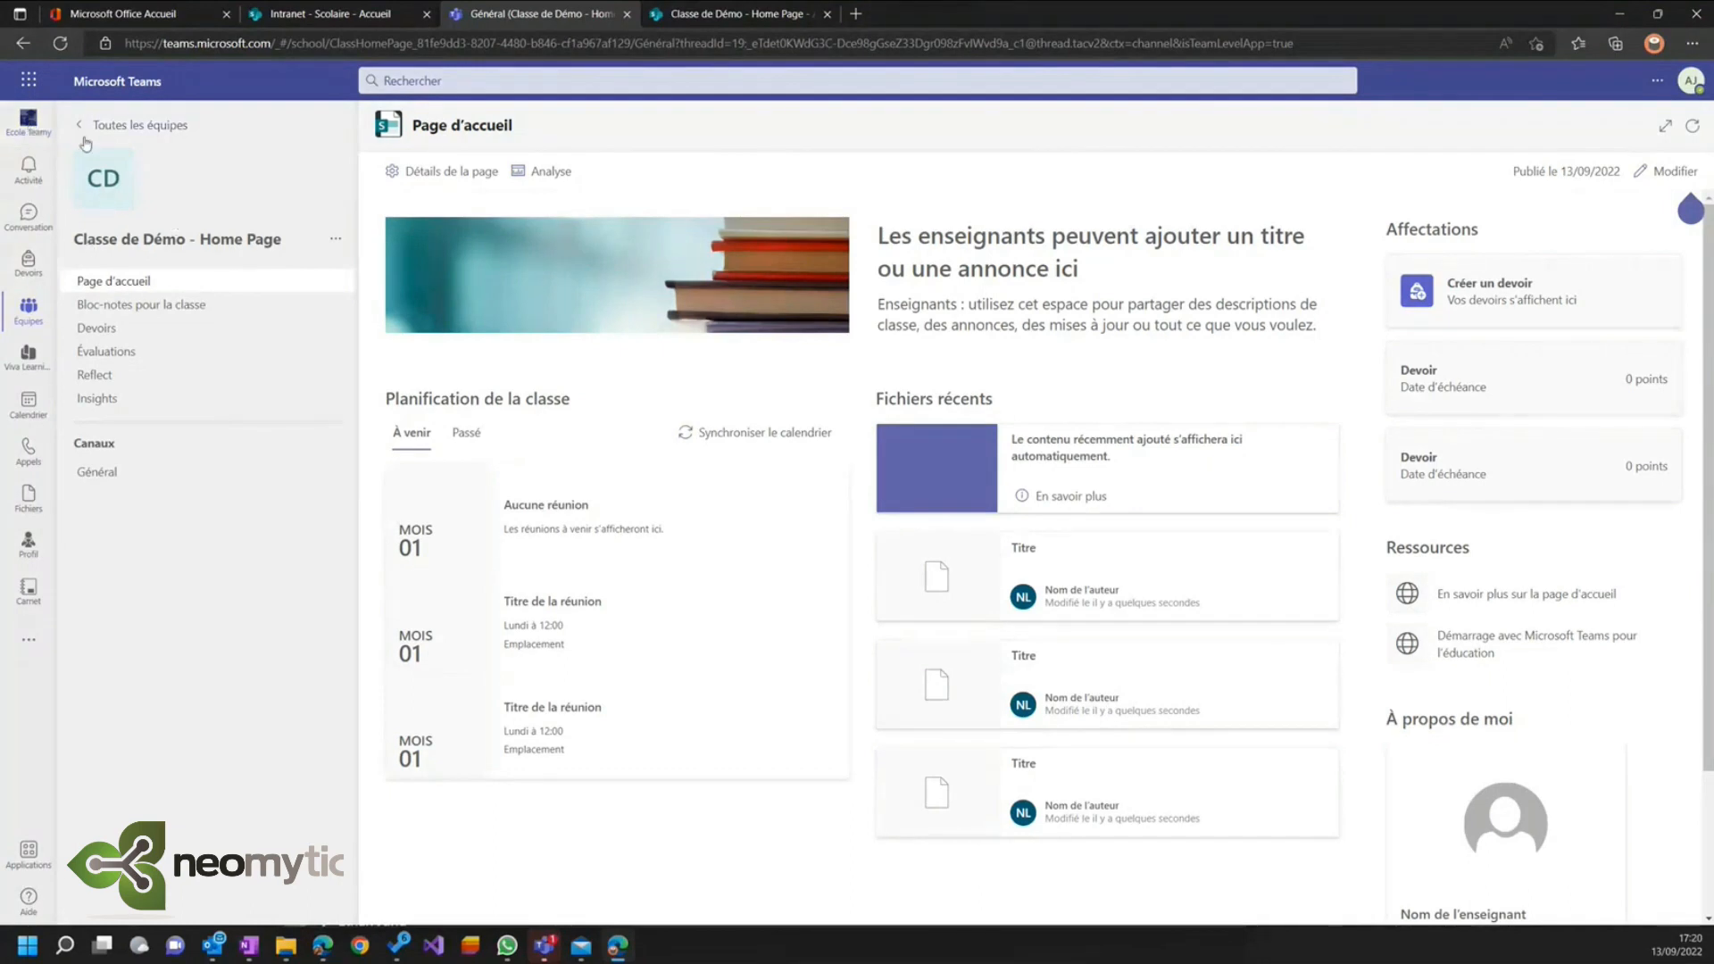
{"action": "left_click", "coordinate": [25, 128]}
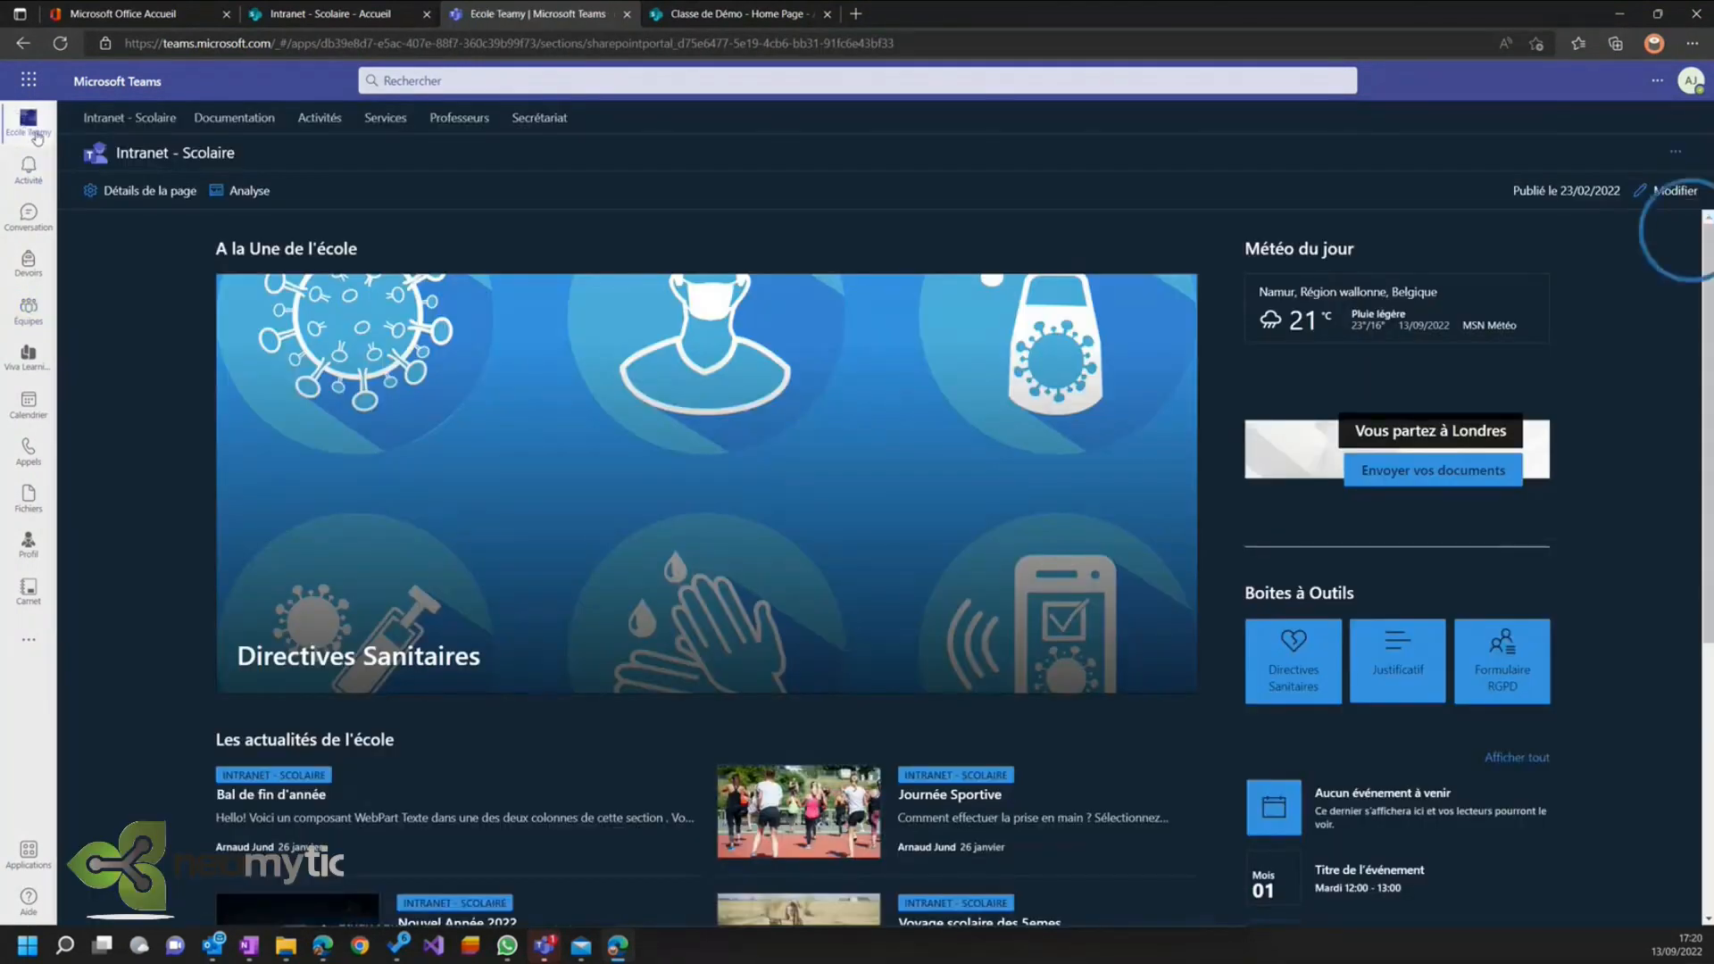
{"action": "left_click", "coordinate": [33, 132]}
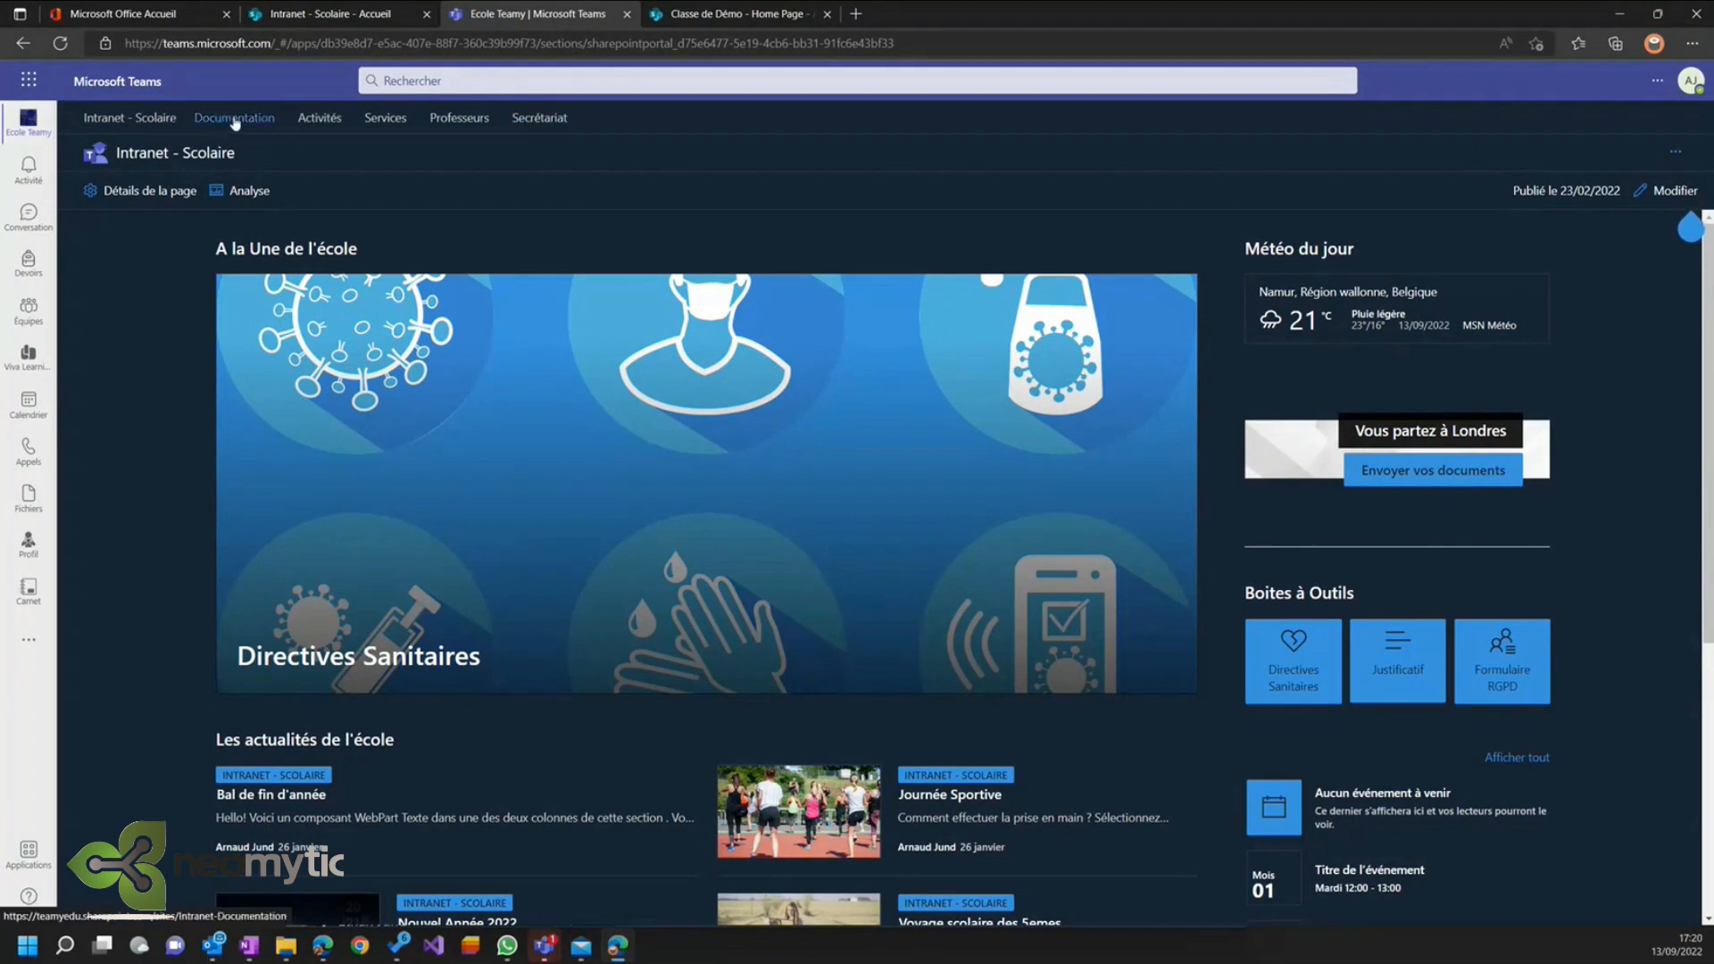
- Browse the intranet's Activités, Services, Professeurs and Secrétariat pages, return to its home page, and go back to the teams
{"action": "left_click", "coordinate": [323, 129]}
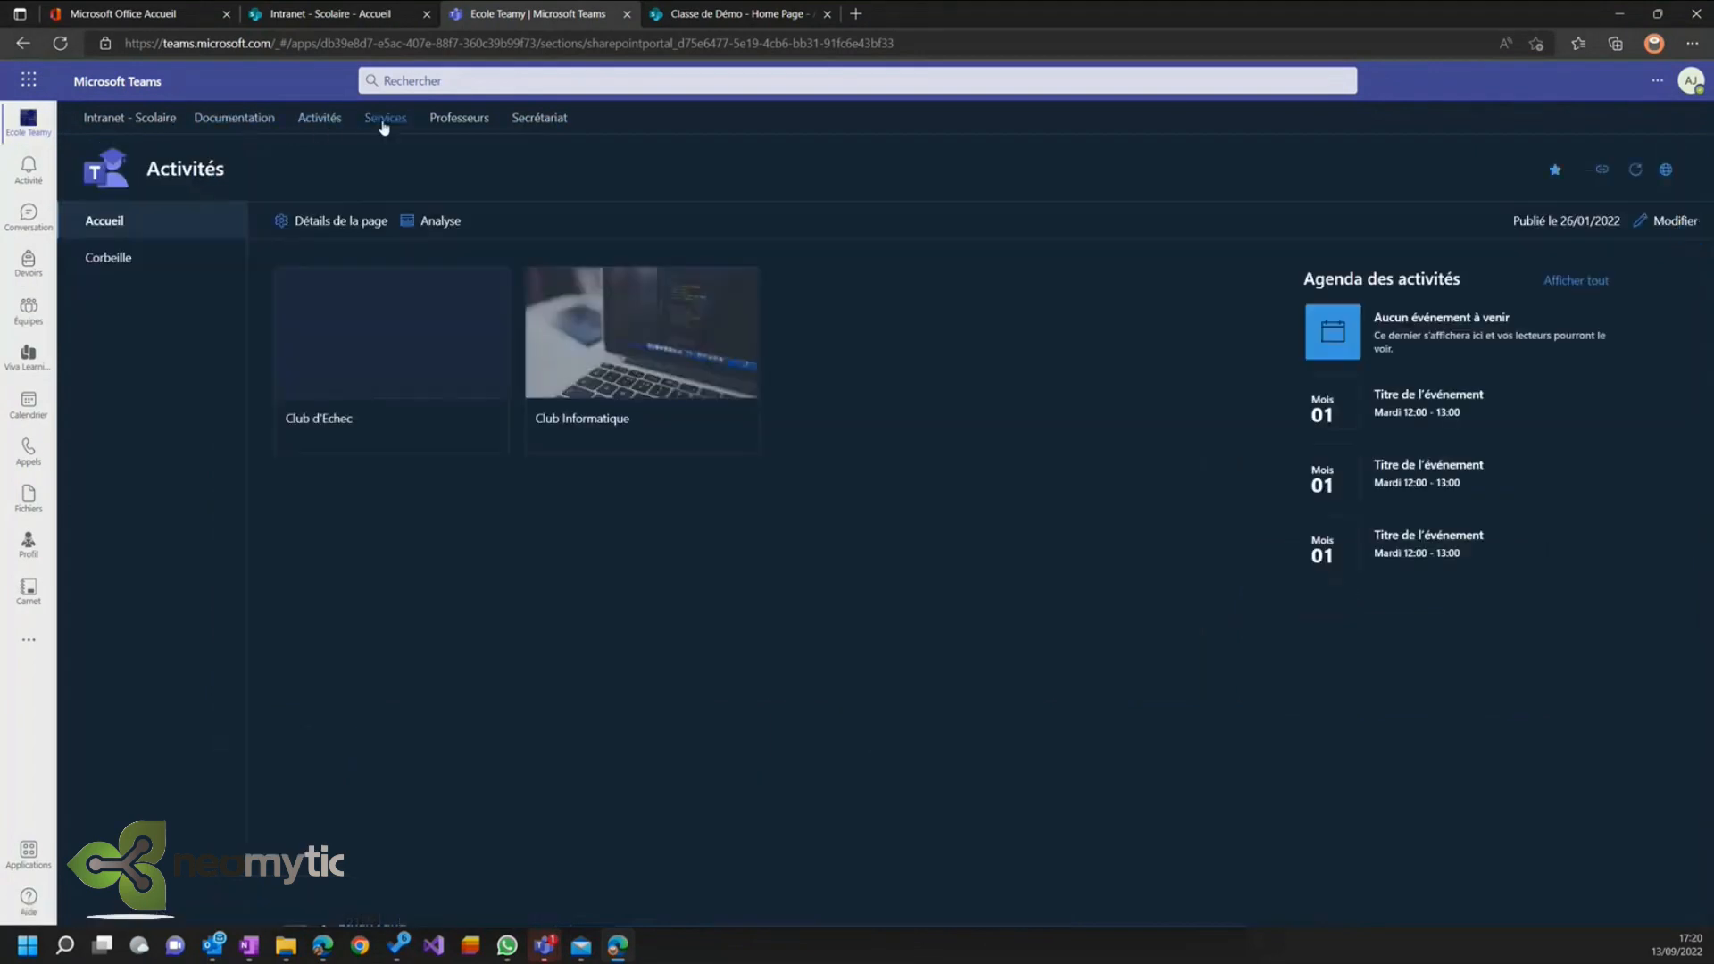
{"action": "left_click", "coordinate": [389, 128]}
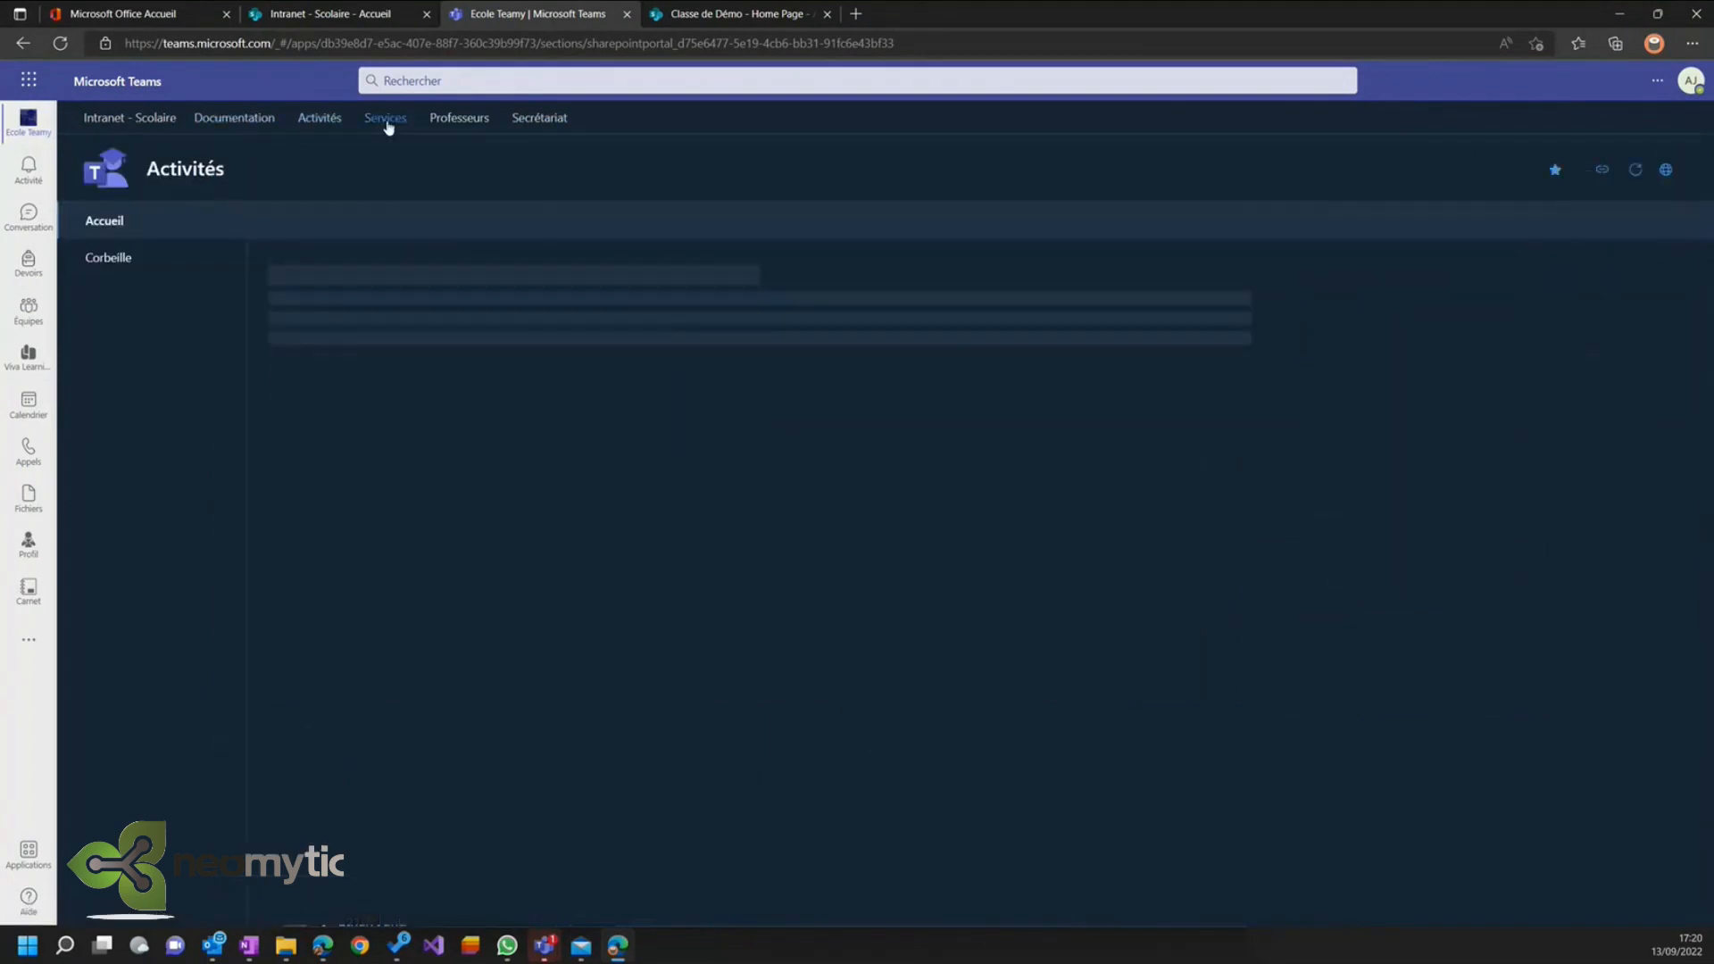
{"action": "left_click", "coordinate": [474, 125]}
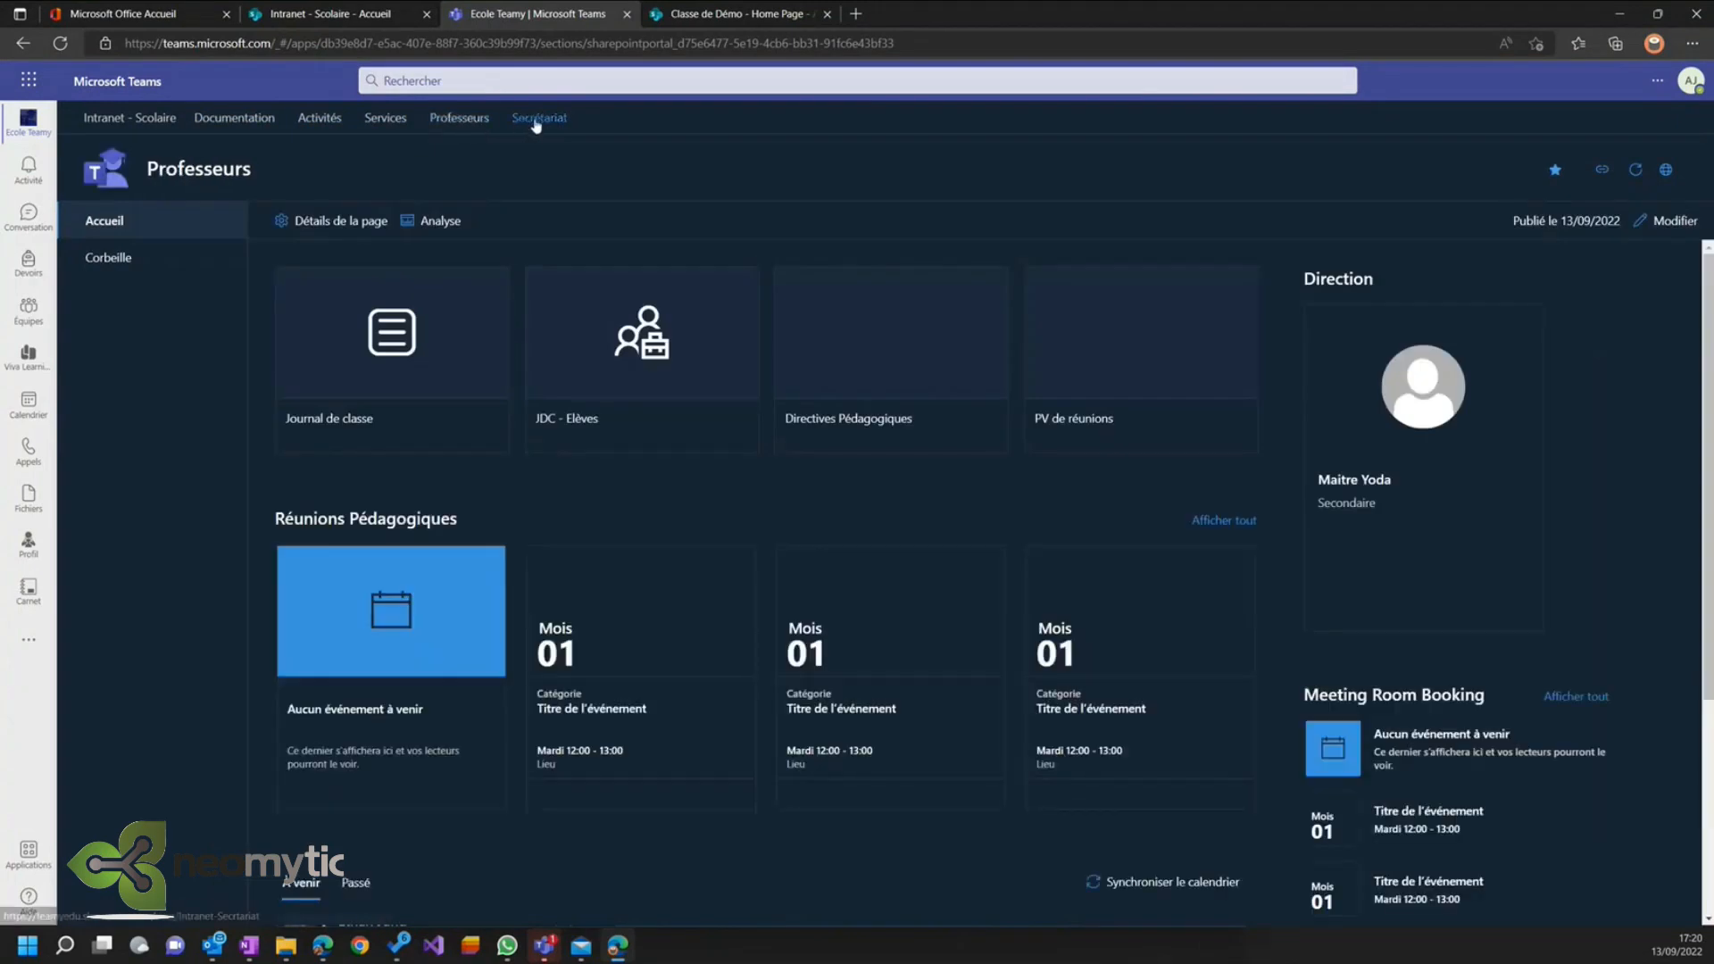
{"action": "left_click", "coordinate": [536, 122]}
{"action": "left_click", "coordinate": [165, 122]}
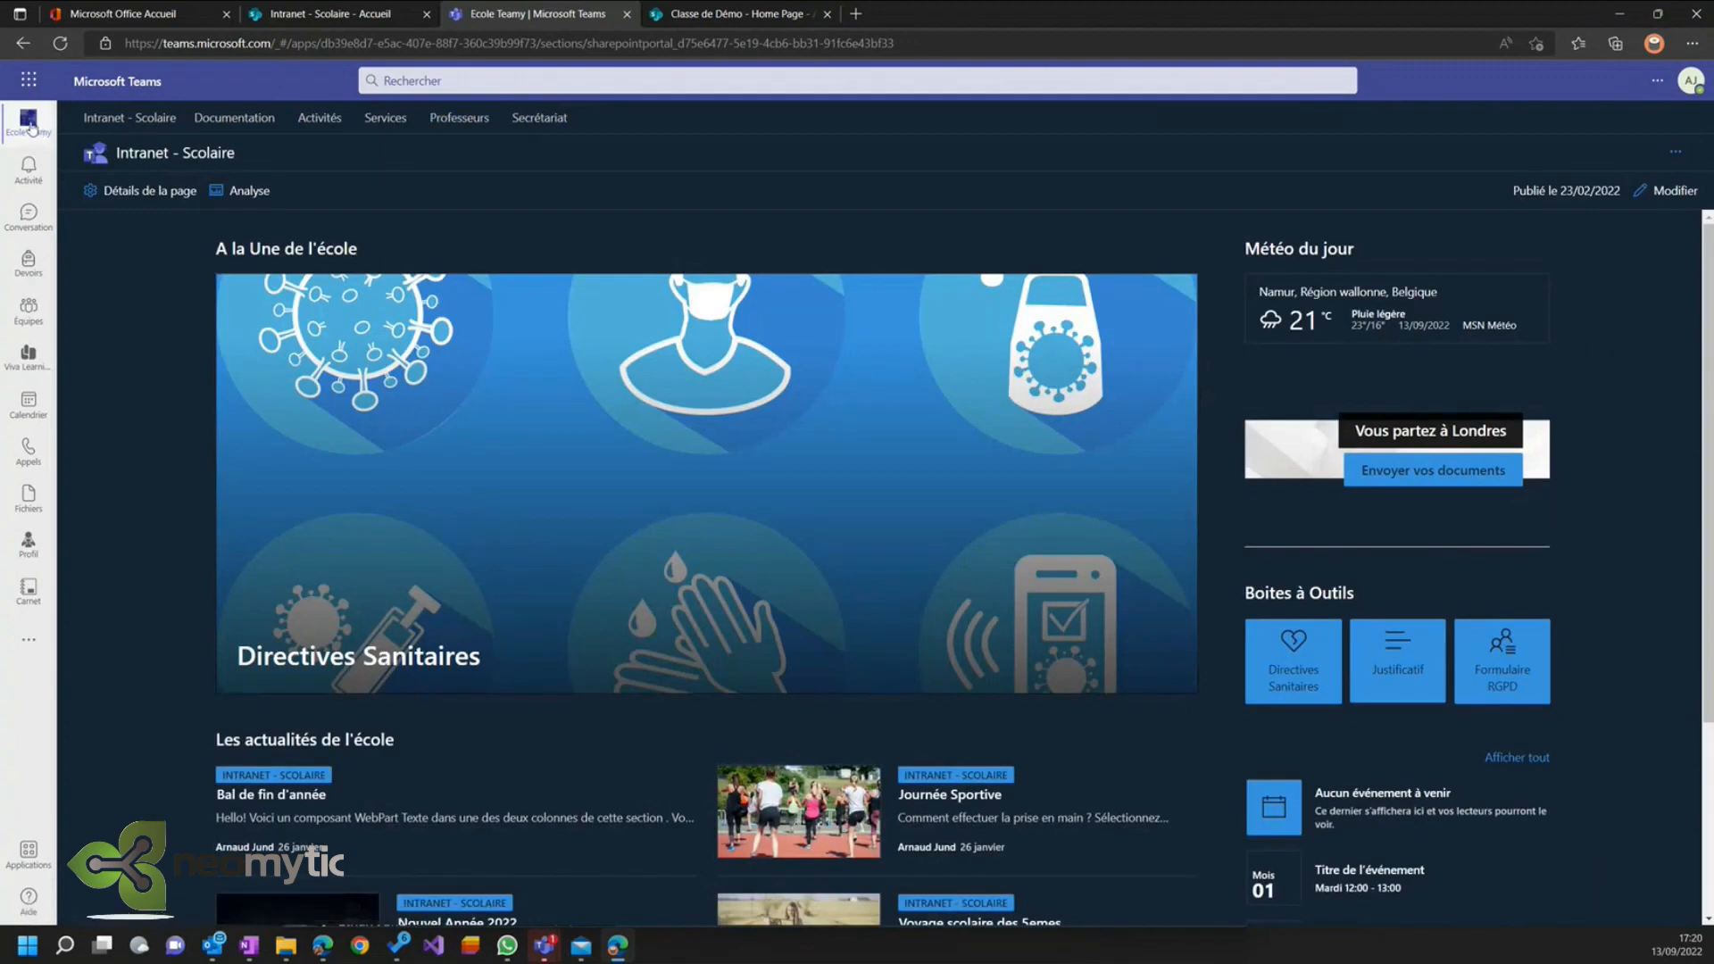
{"action": "left_click", "coordinate": [30, 311]}
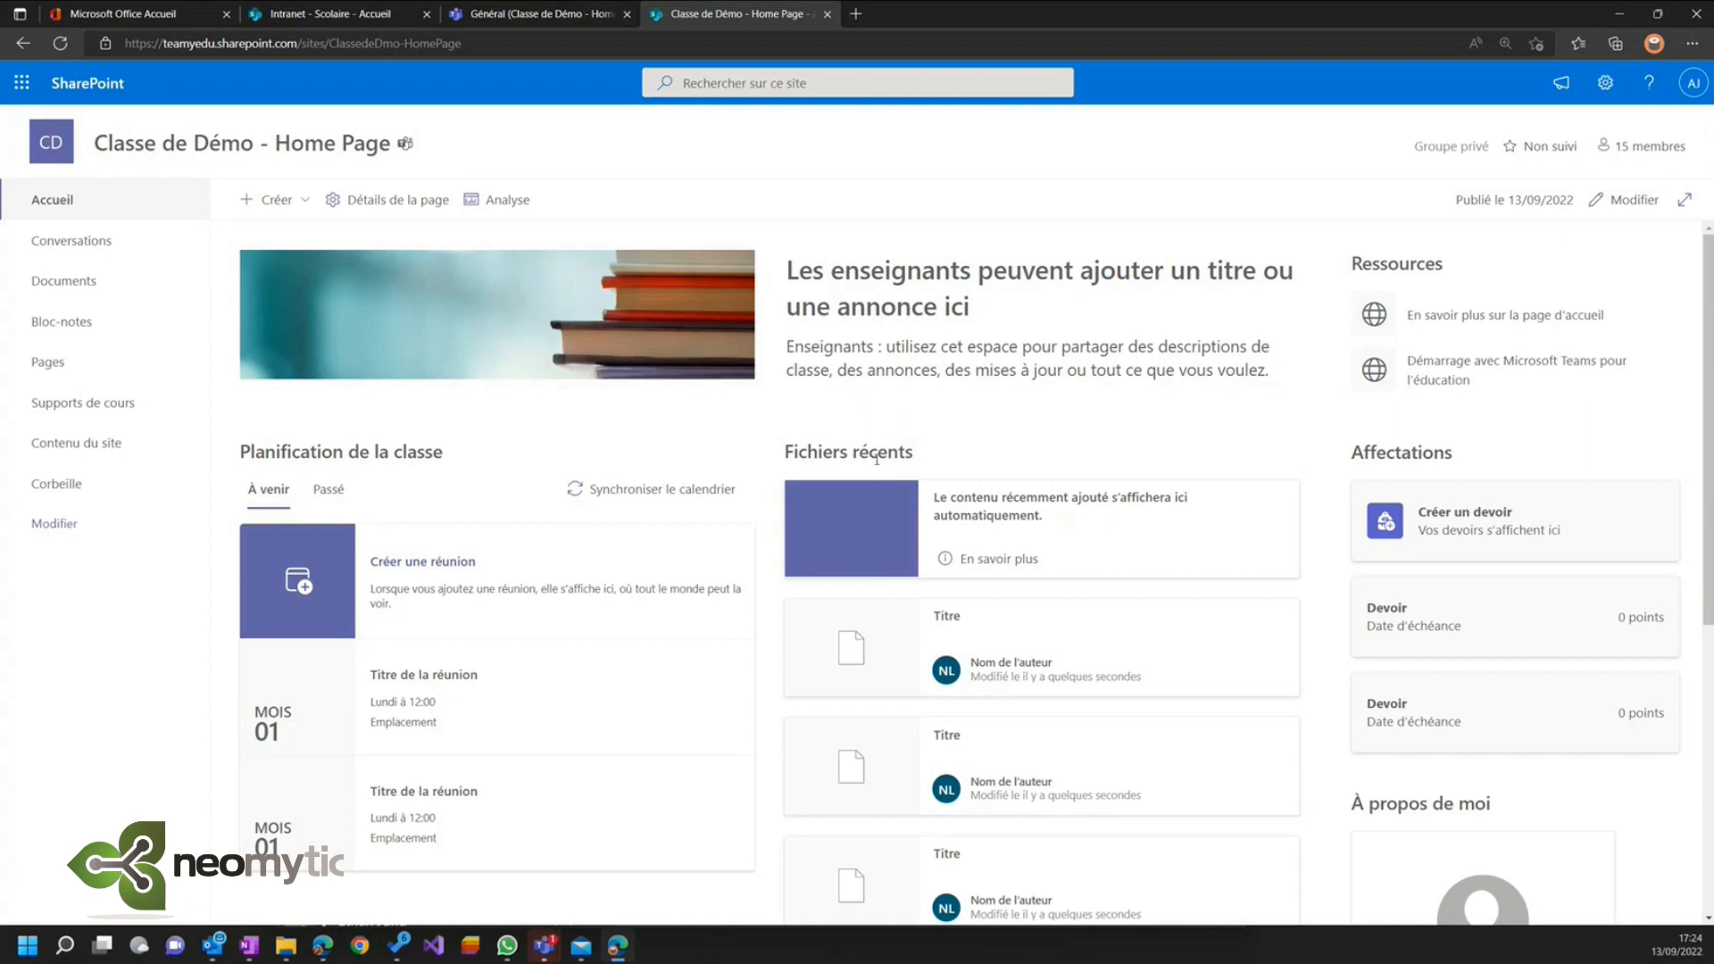
- Open the class home page in SharePoint for editing and delete both existing links from the Ressources web part
{"action": "left_click", "coordinate": [1630, 201]}
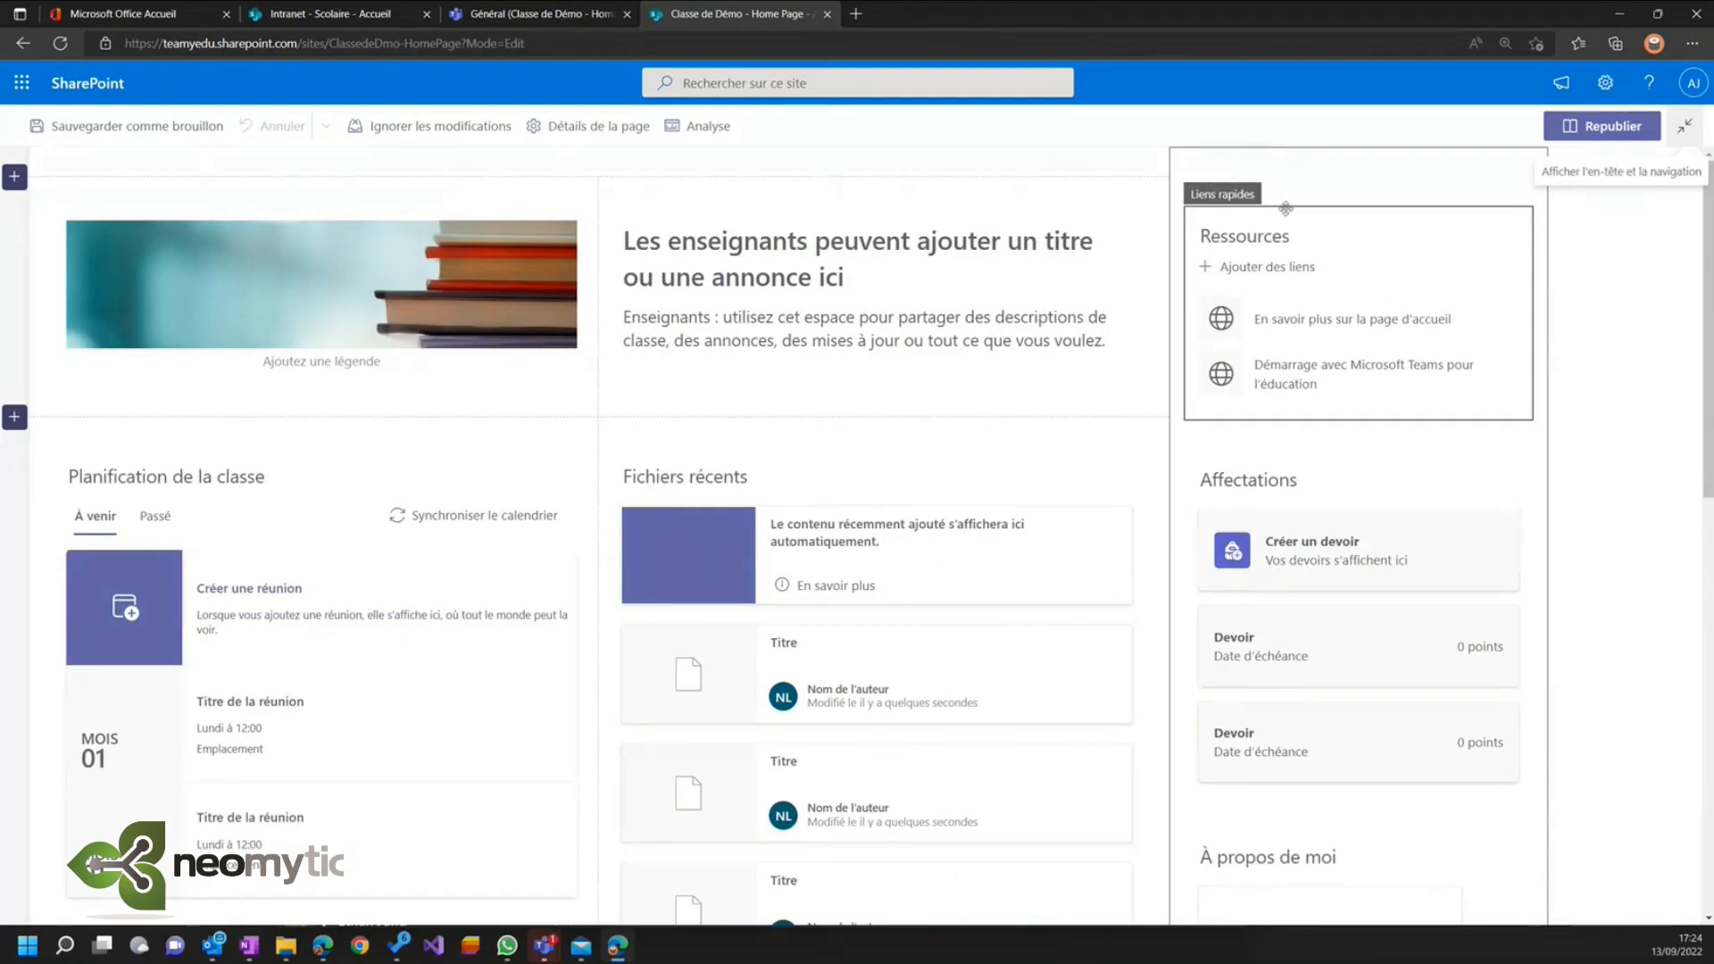
{"action": "left_click", "coordinate": [1313, 320]}
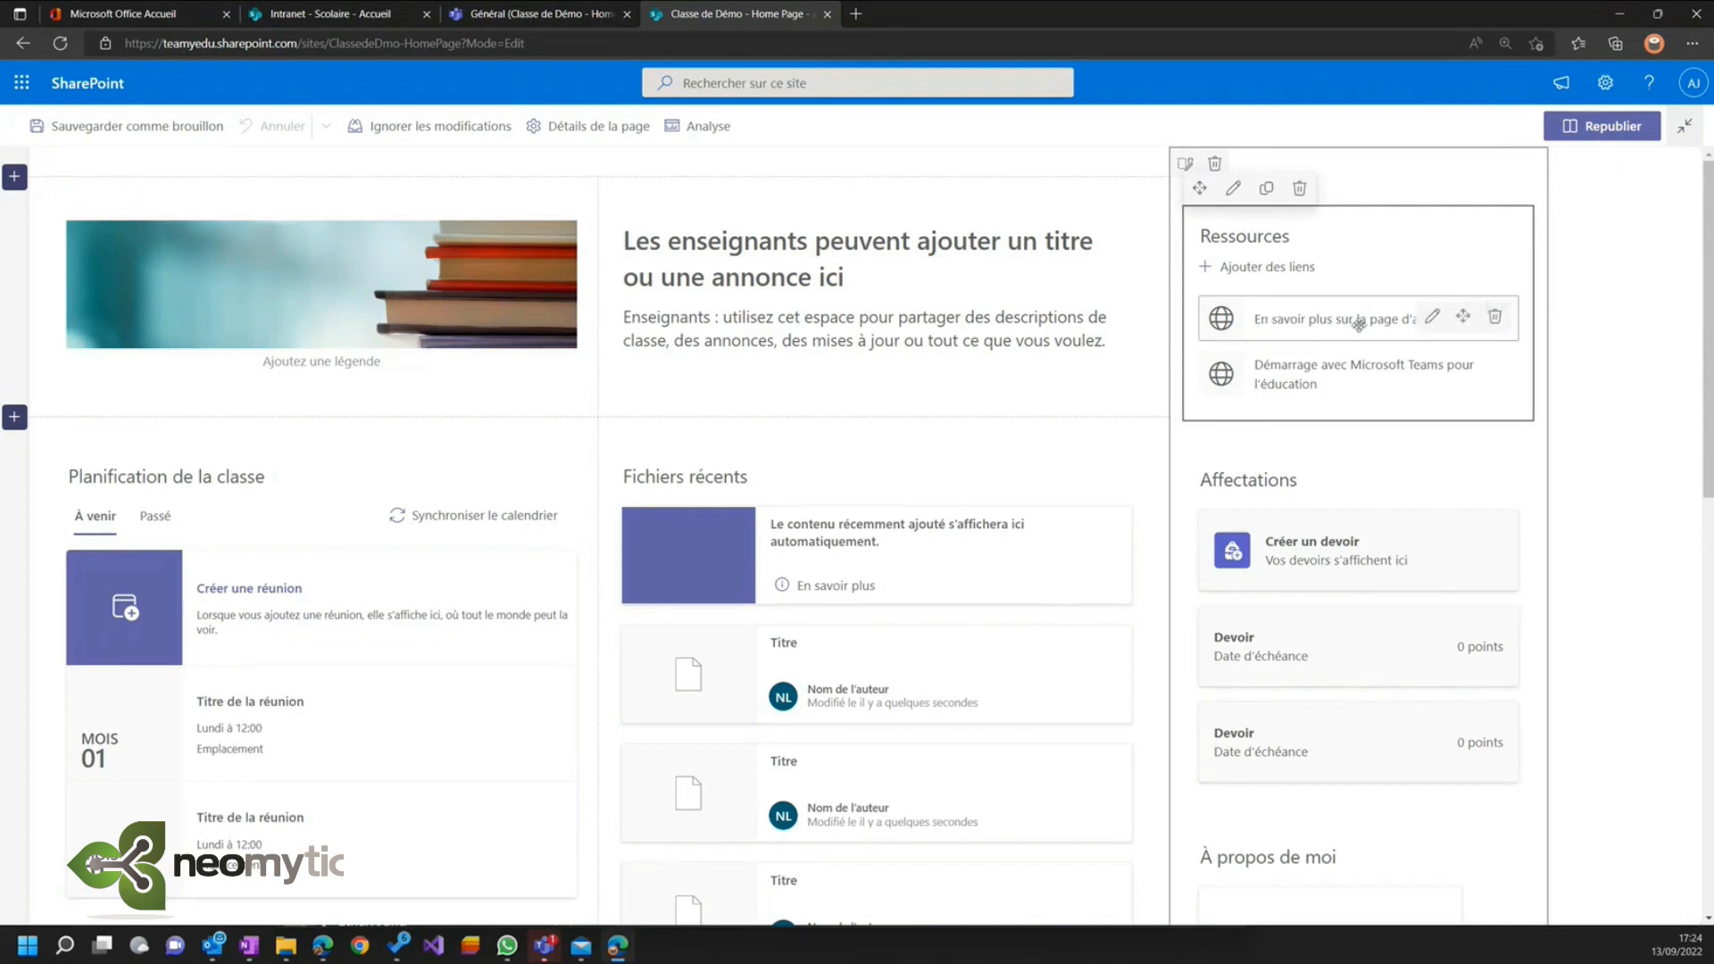
{"action": "left_click", "coordinate": [1496, 318]}
{"action": "left_click", "coordinate": [1496, 319]}
{"action": "left_click", "coordinate": [1259, 266]}
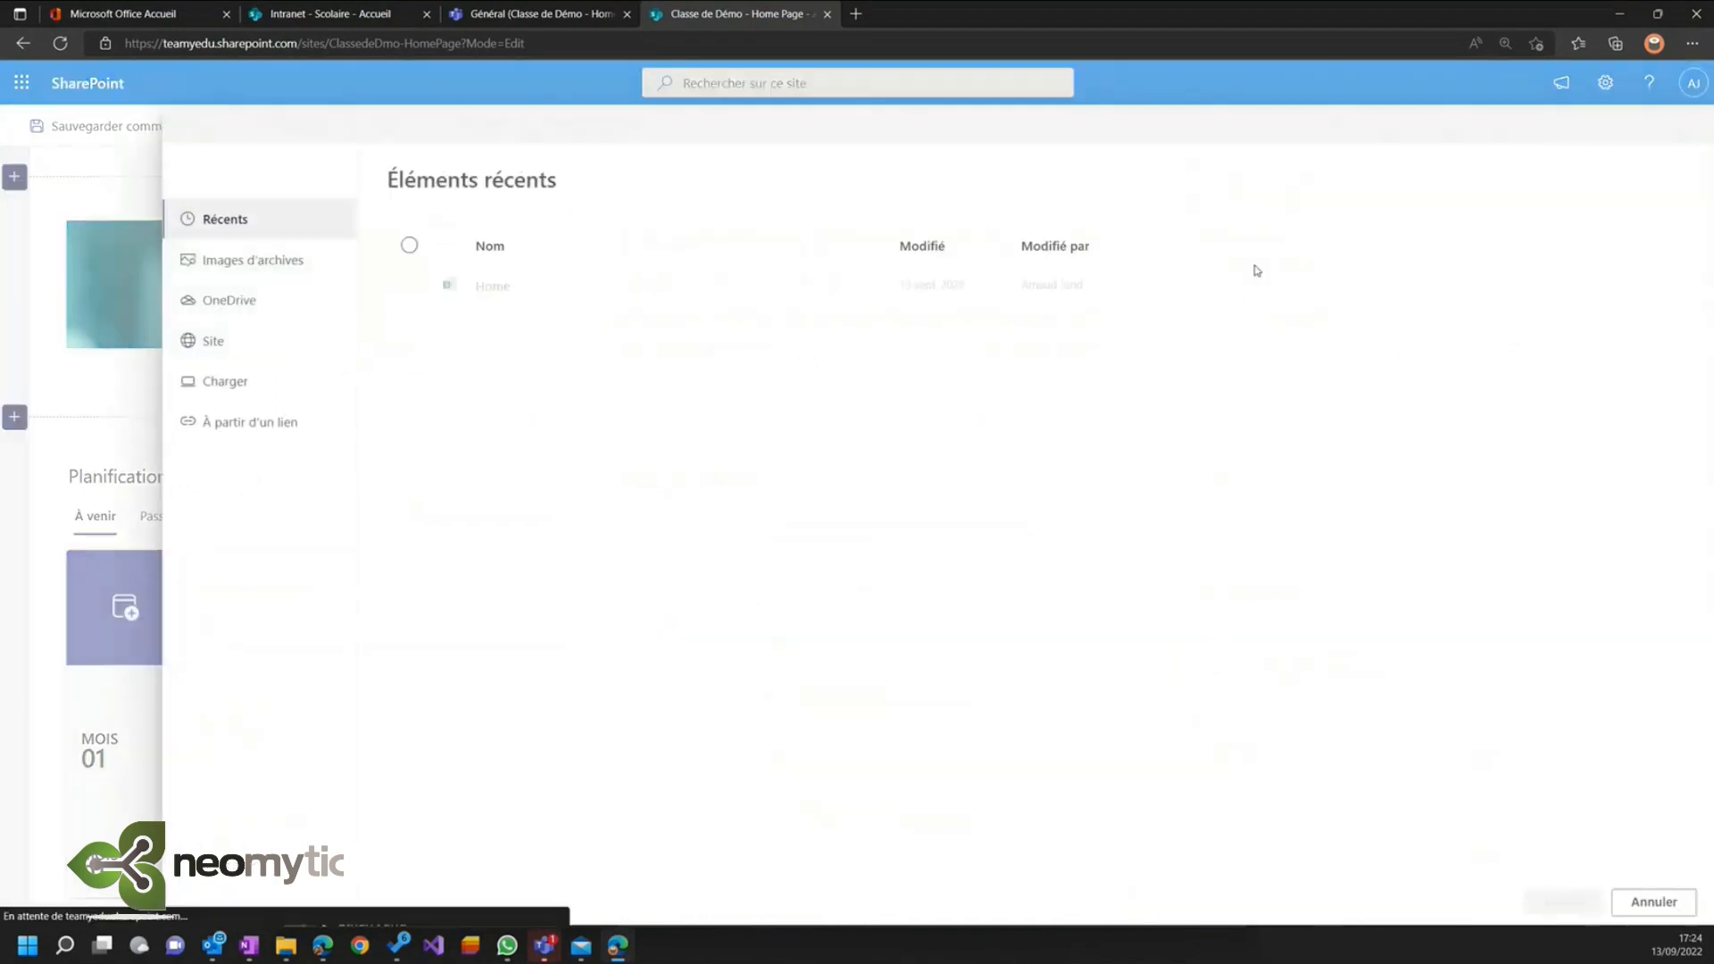
{"action": "left_click", "coordinate": [223, 421]}
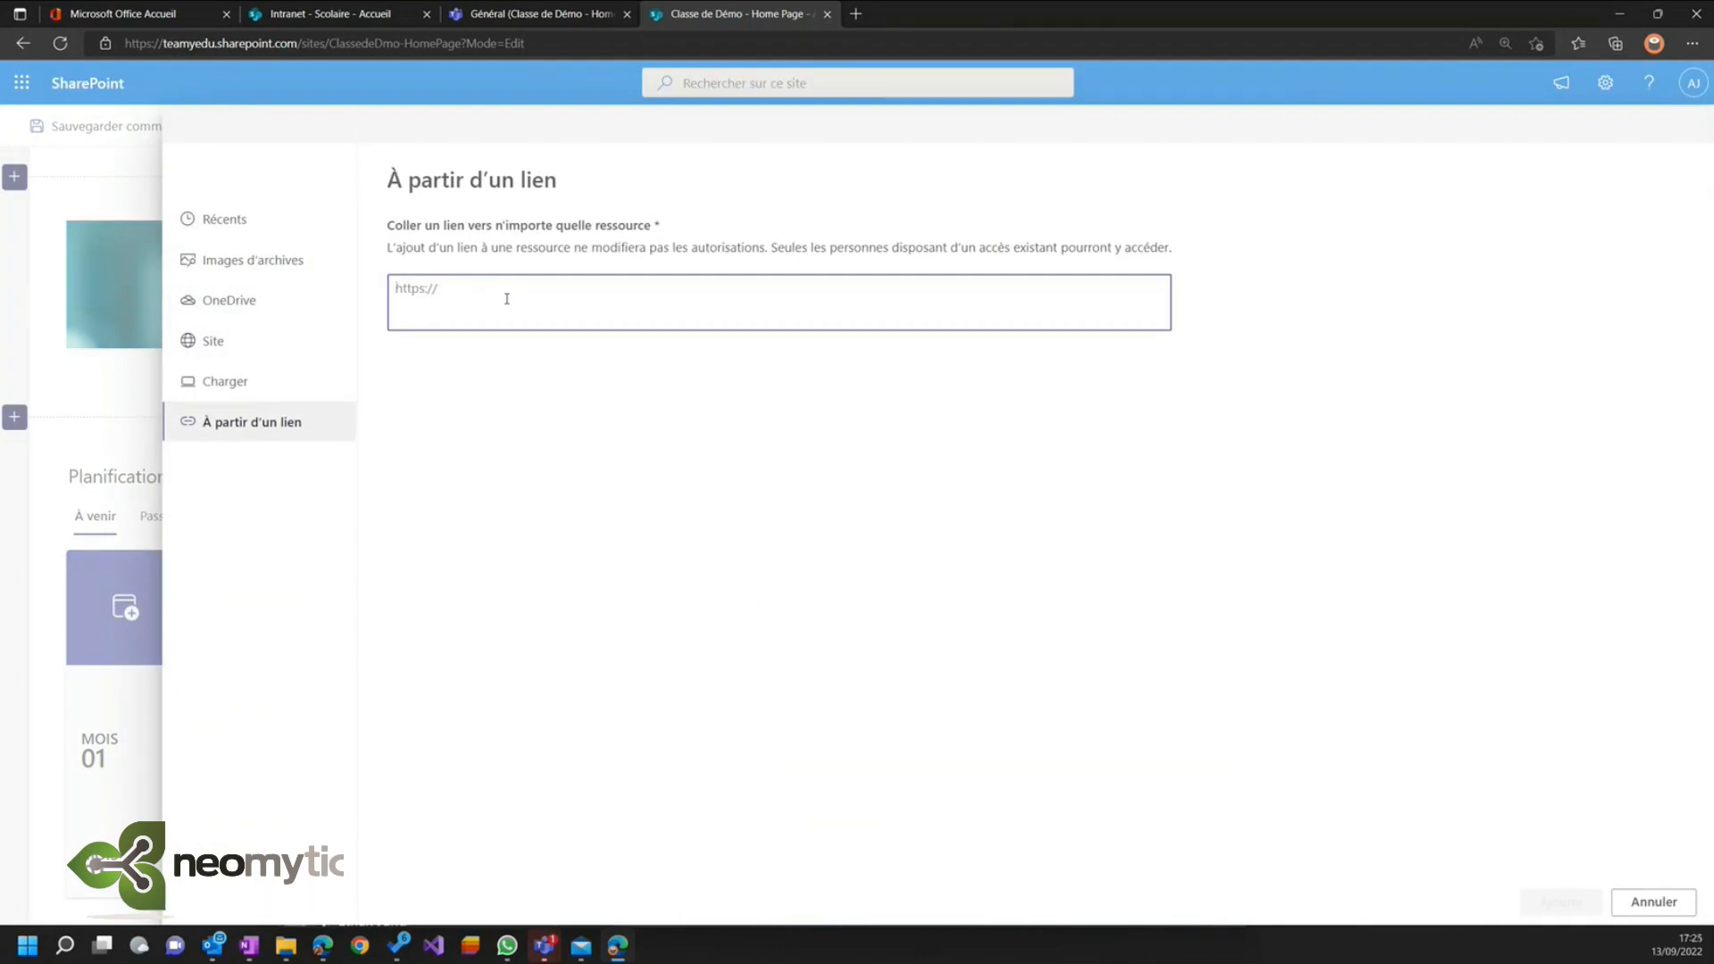
{"action": "left_click", "coordinate": [348, 16]}
{"action": "left_click", "coordinate": [412, 46]}
{"action": "key", "text": "ctrl+c"}
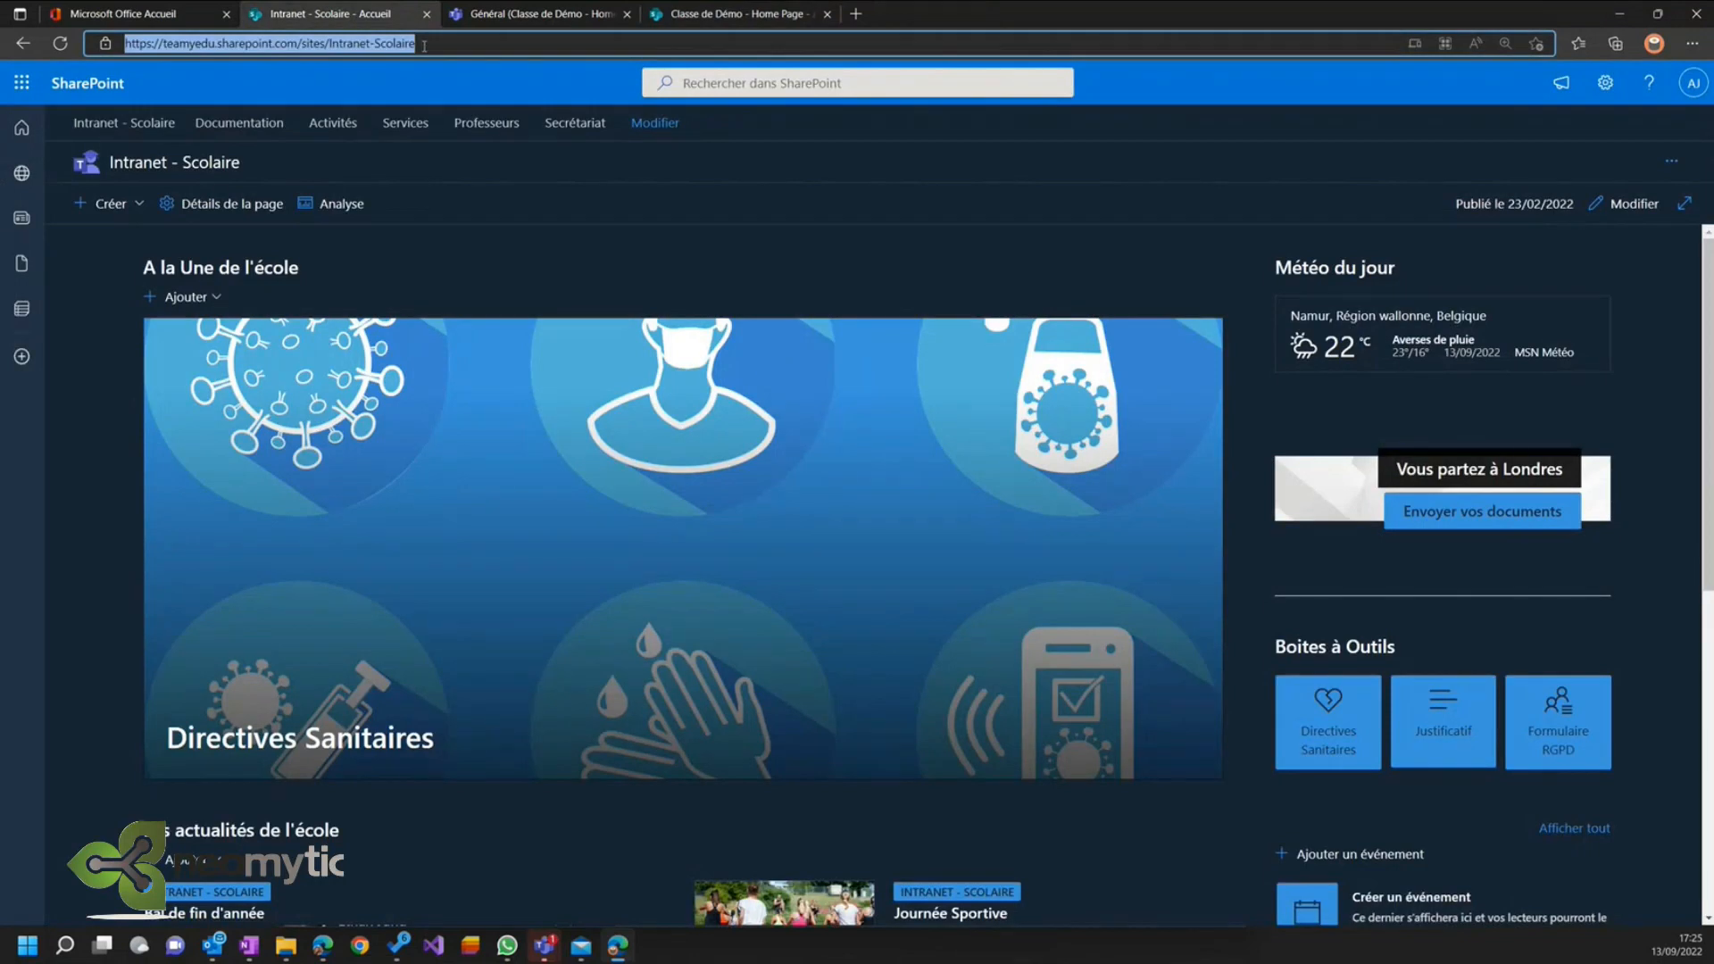
{"action": "left_click", "coordinate": [679, 16]}
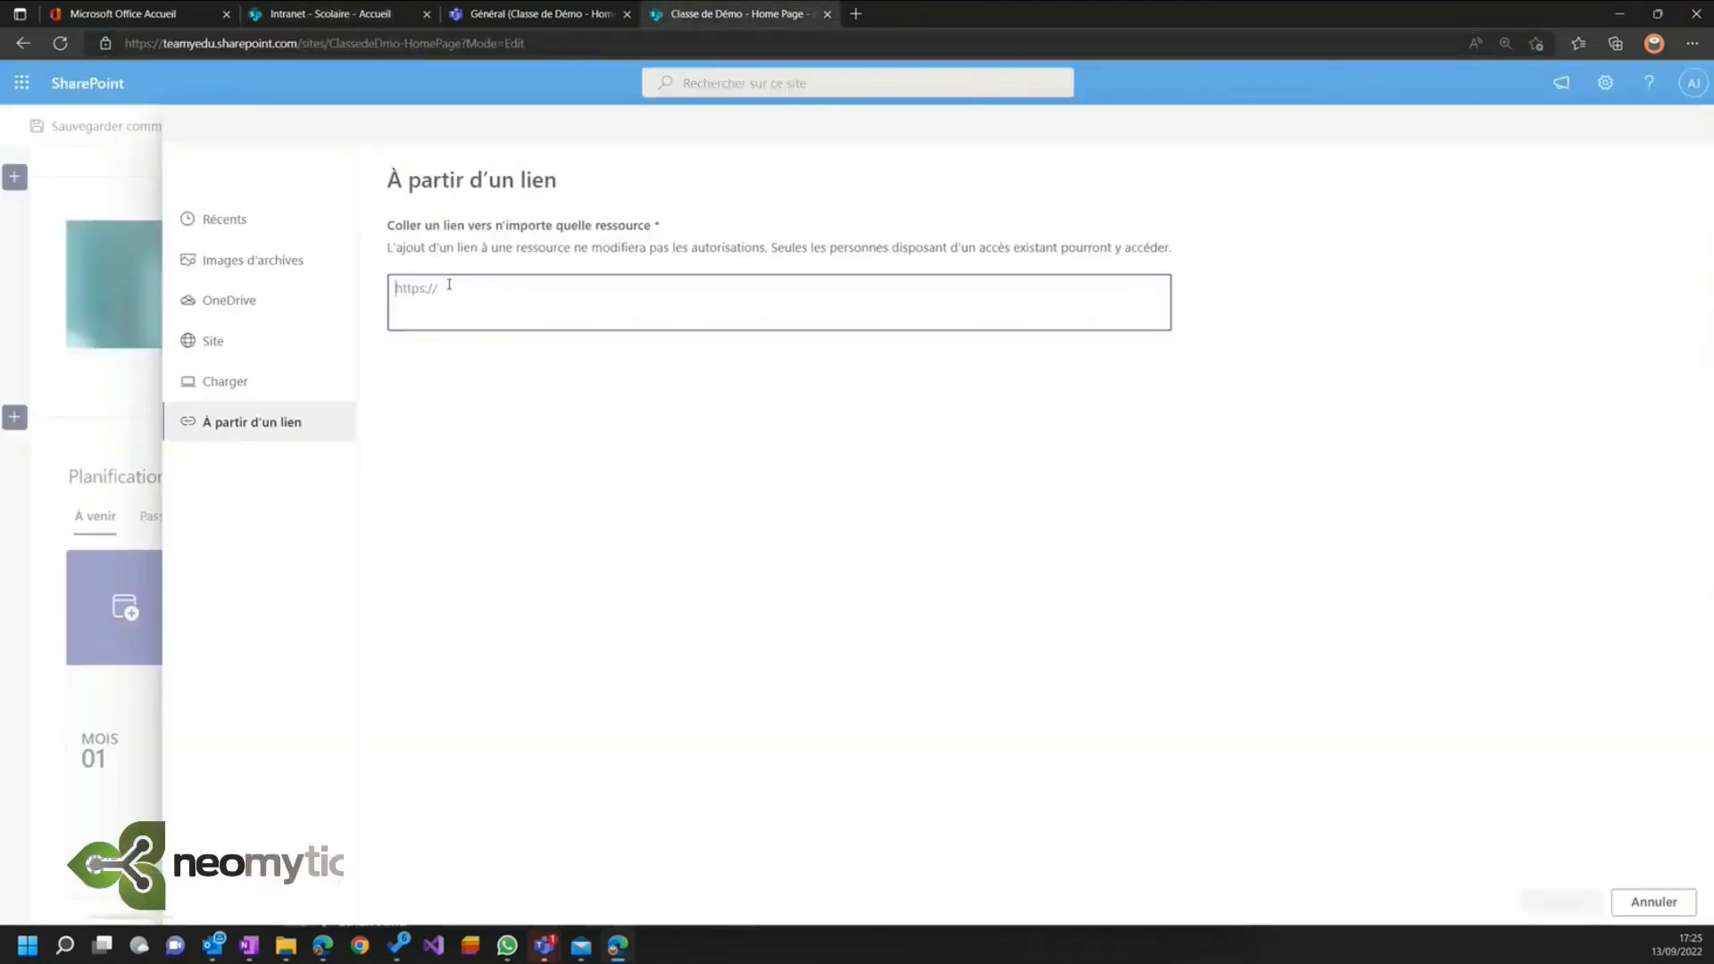
{"action": "key", "text": "ctrl+v"}
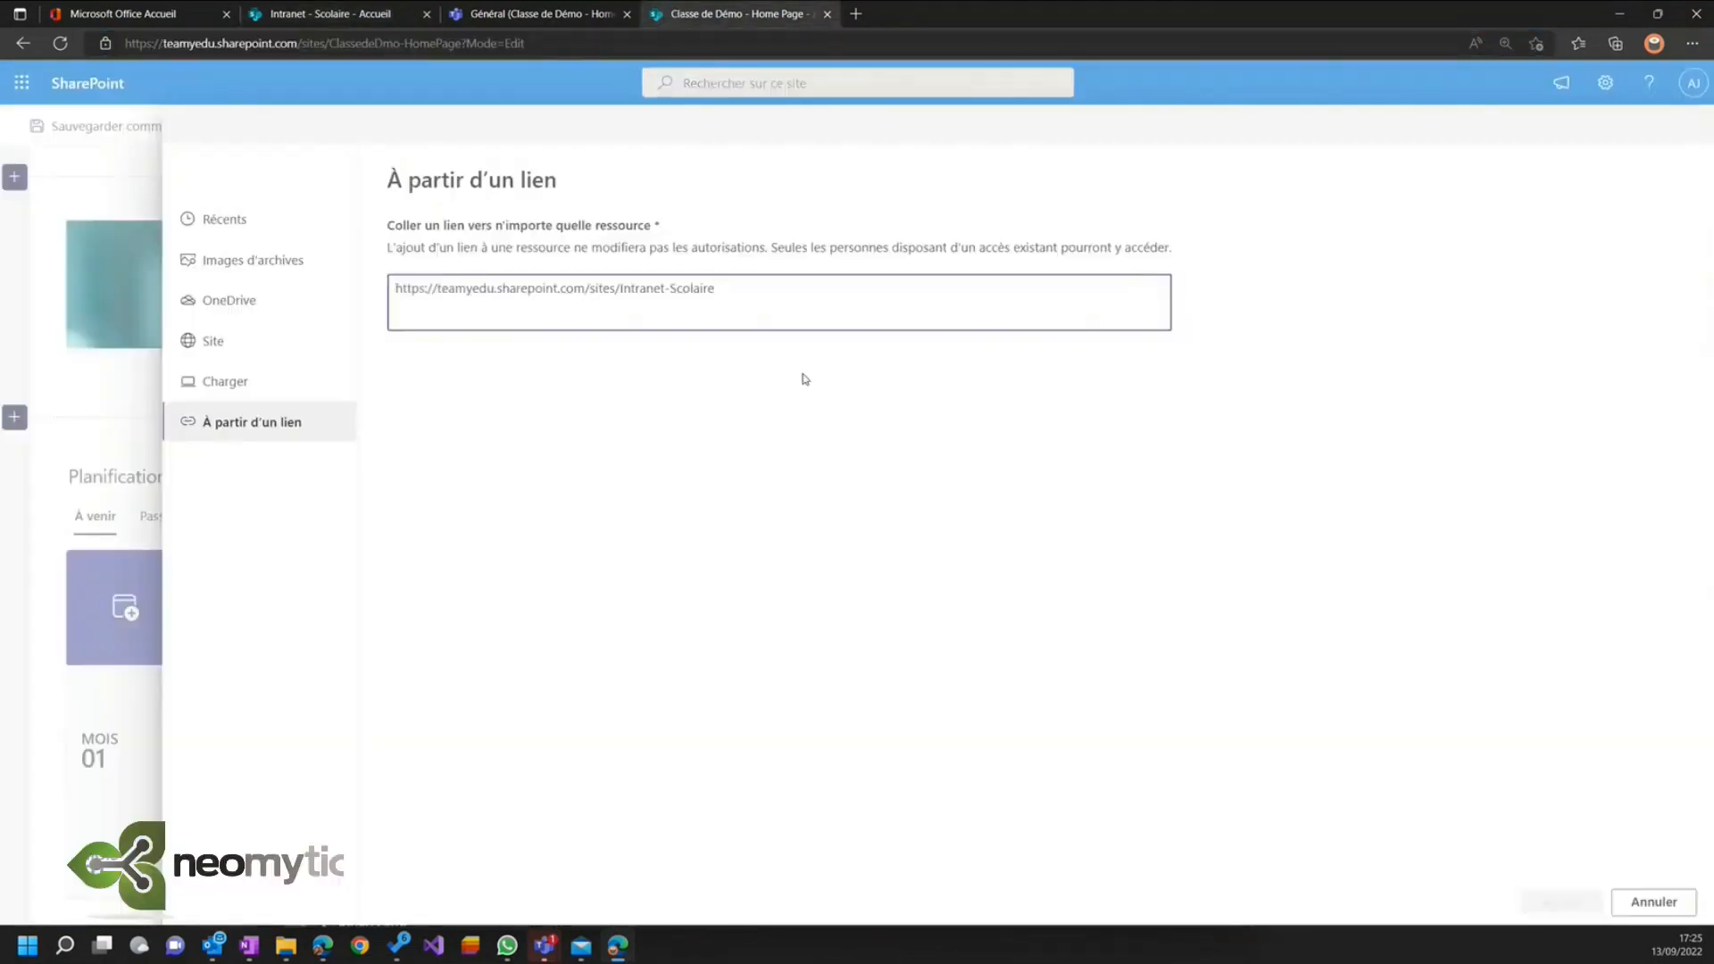
{"action": "left_click", "coordinate": [1558, 904]}
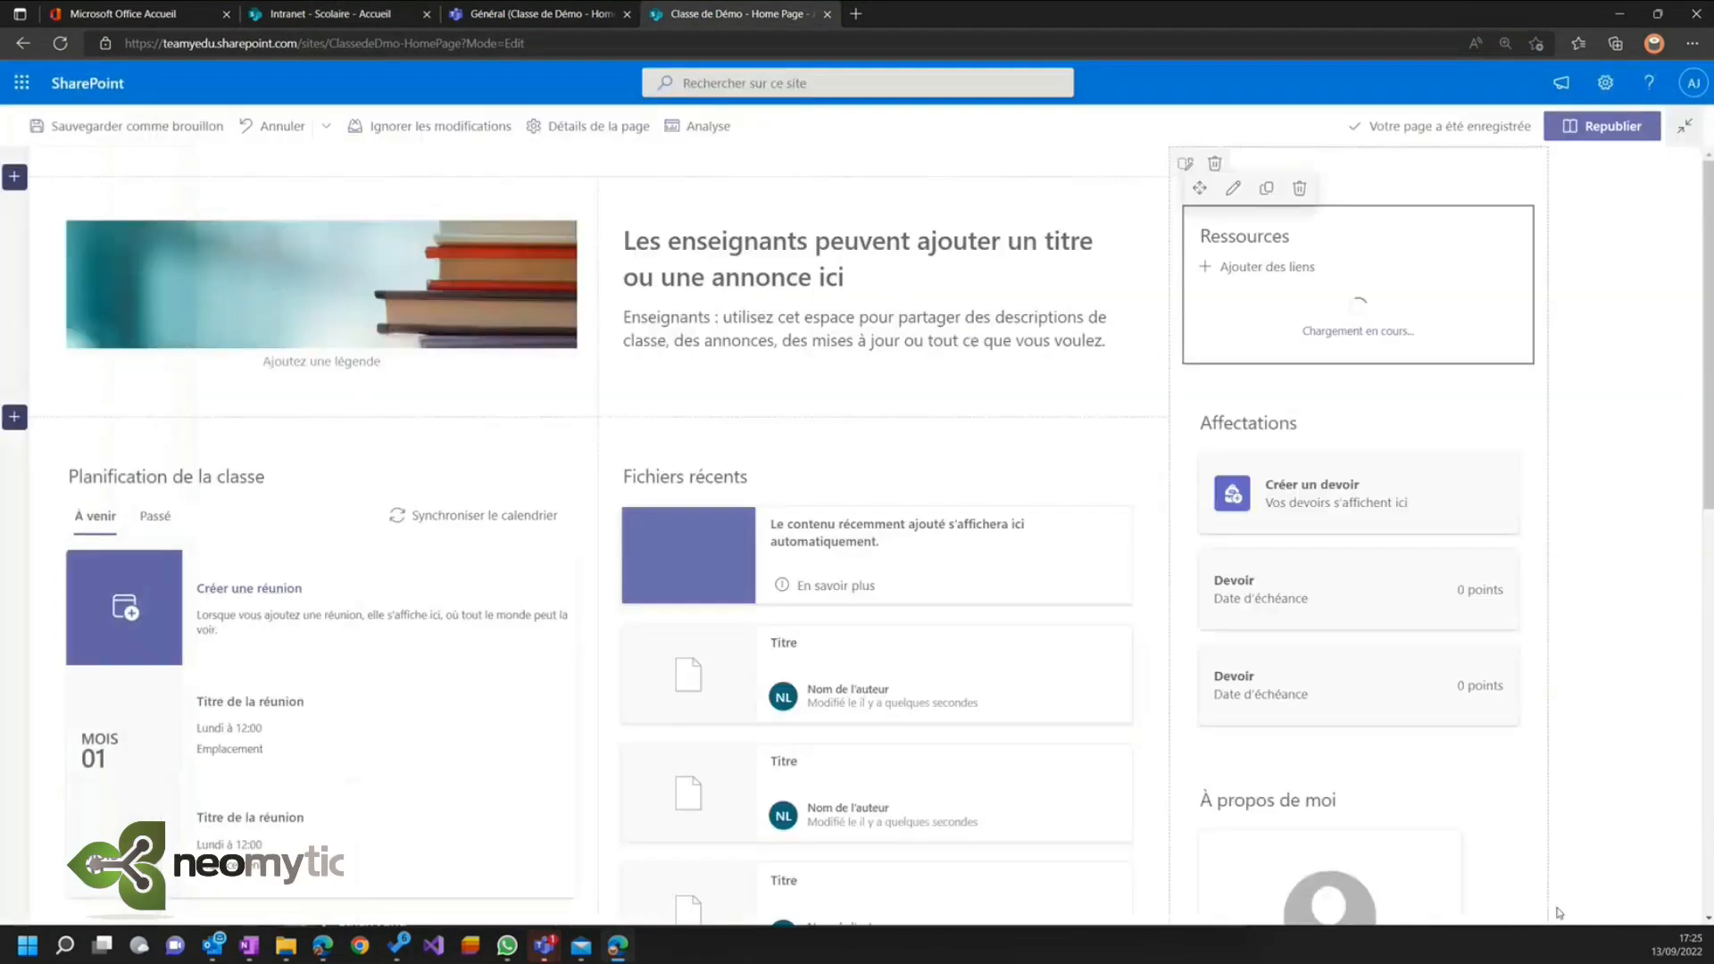
- Title the new Ressources link "Intranet de mon école" and give it the home icon as its thumbnail
{"action": "type", "text": "Intranet de mon école"}
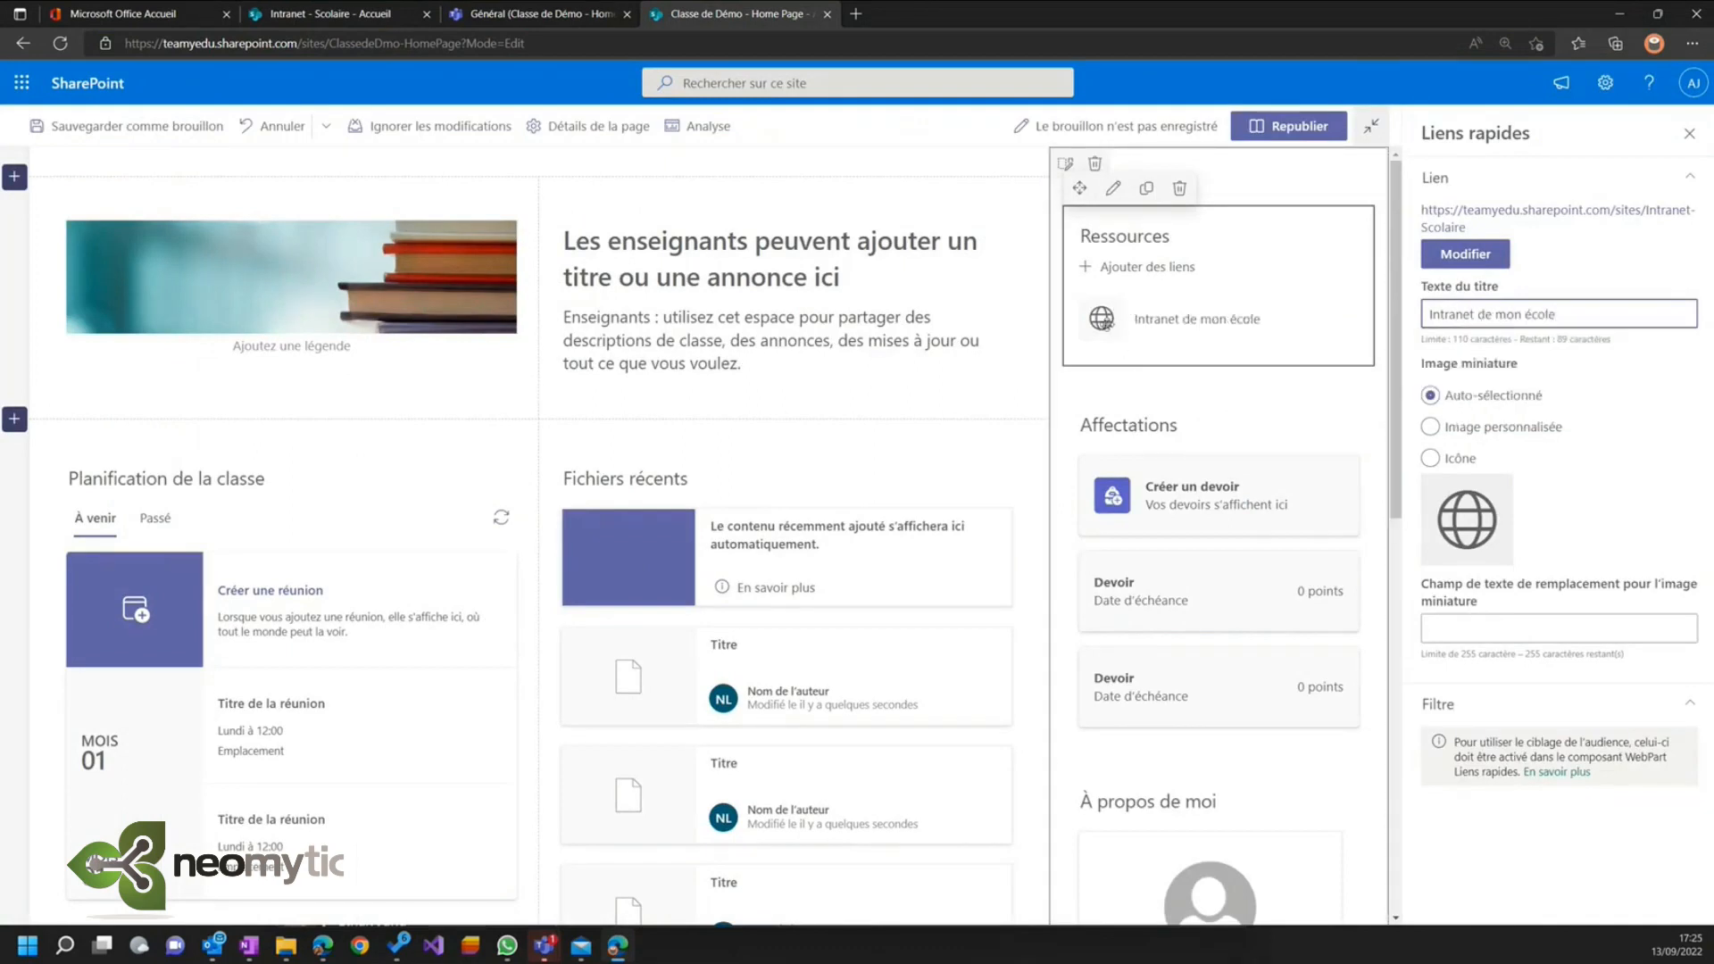
{"action": "left_click", "coordinate": [1432, 459]}
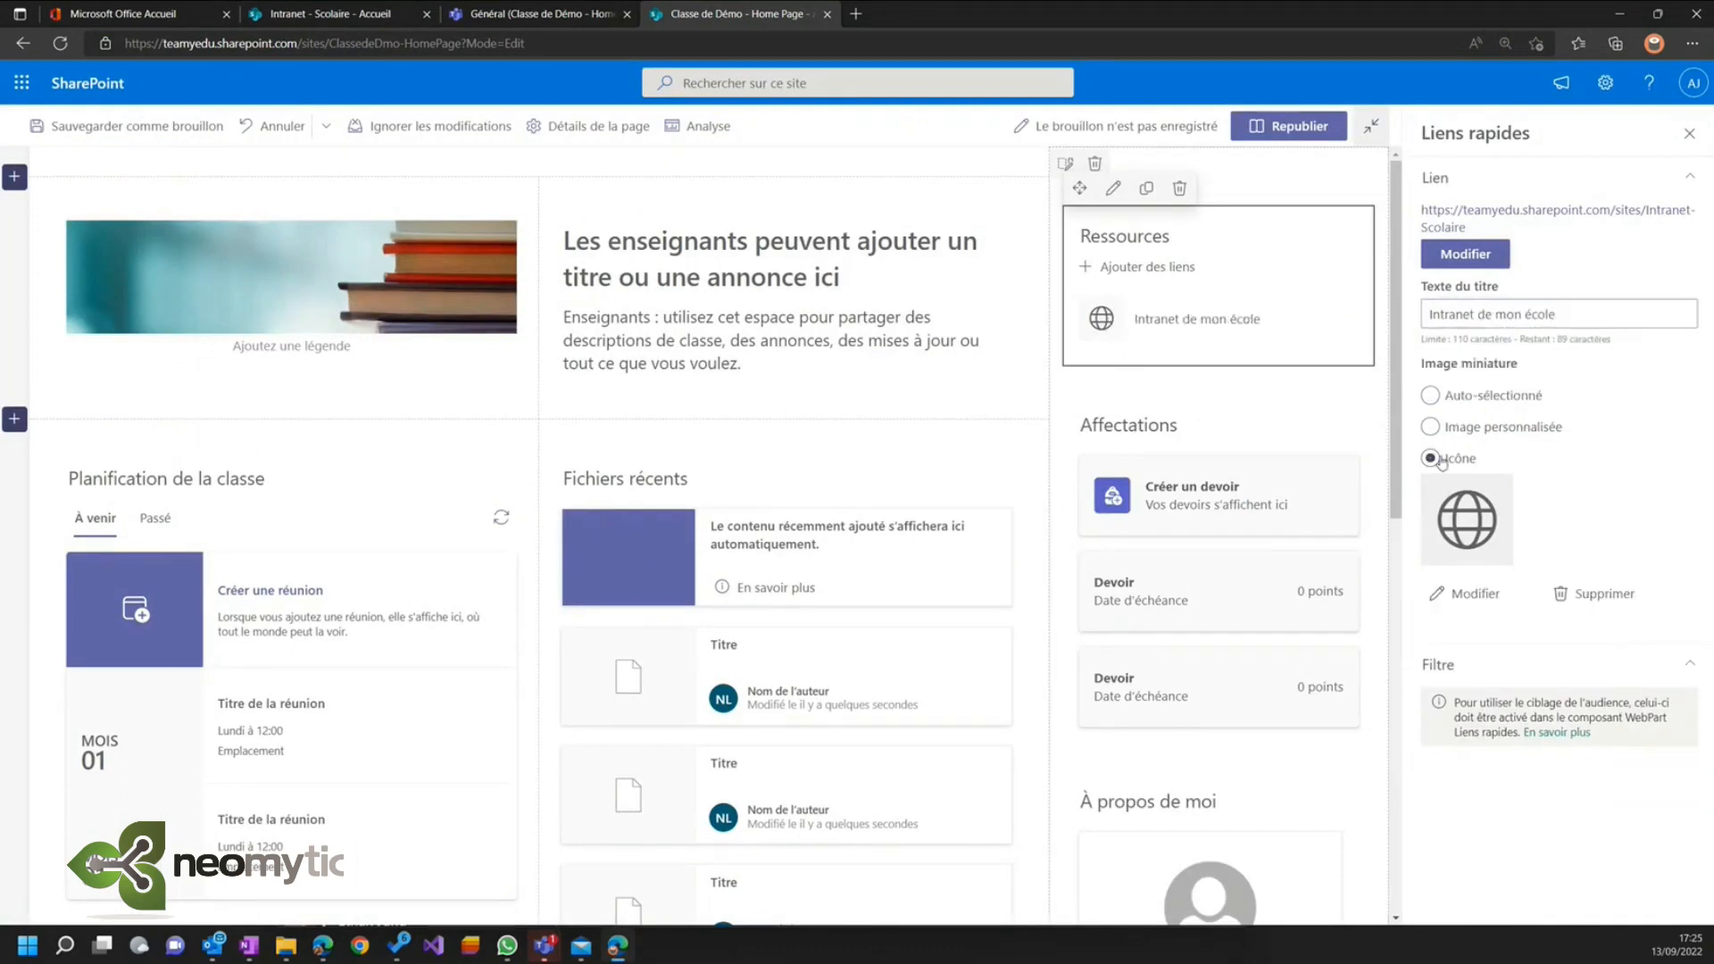
{"action": "left_click", "coordinate": [1467, 598]}
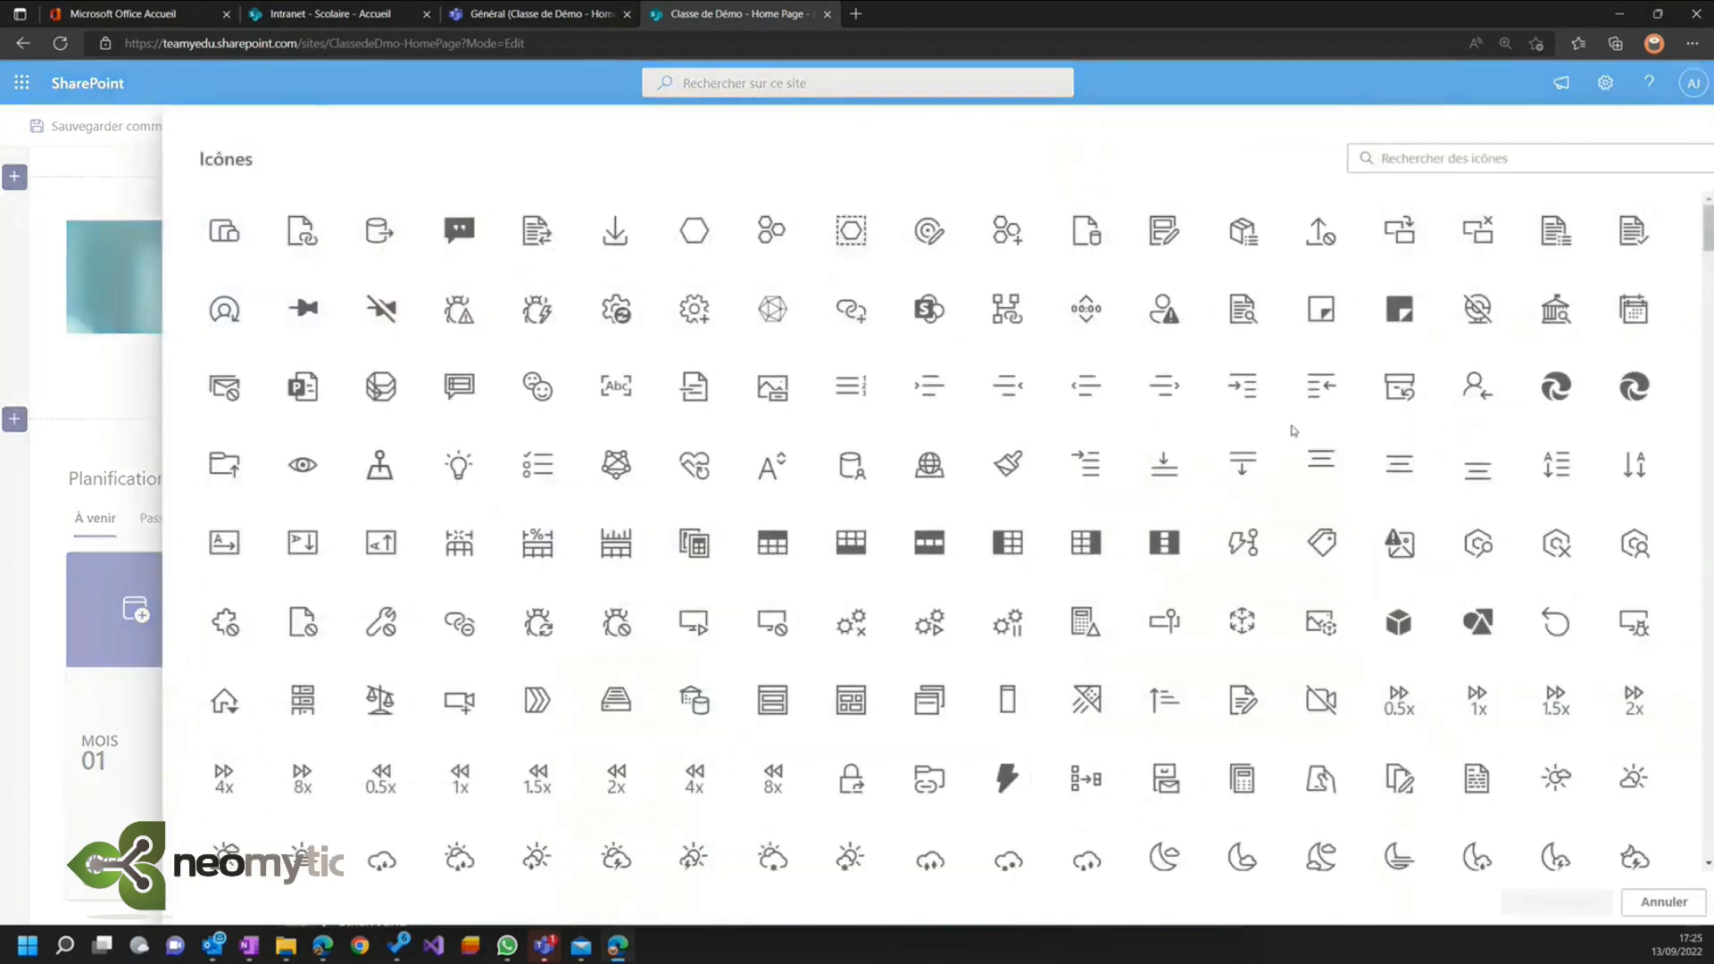
{"action": "left_click", "coordinate": [1413, 161]}
{"action": "type", "text": "hom"}
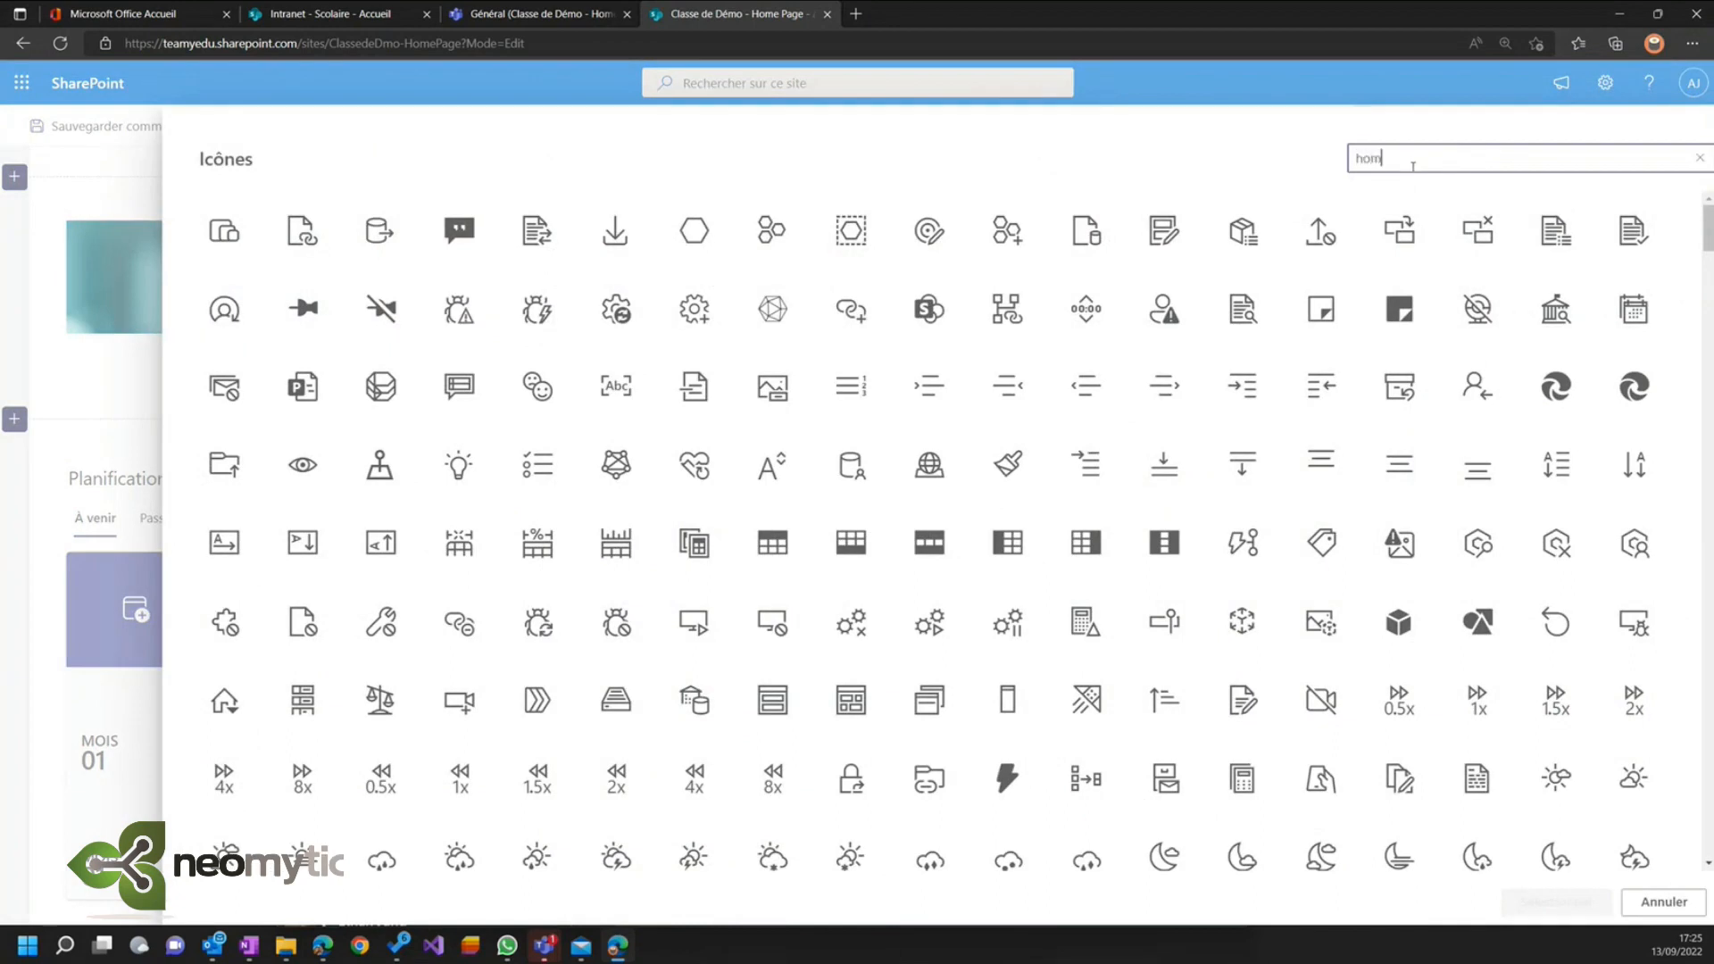
{"action": "left_click", "coordinate": [459, 230]}
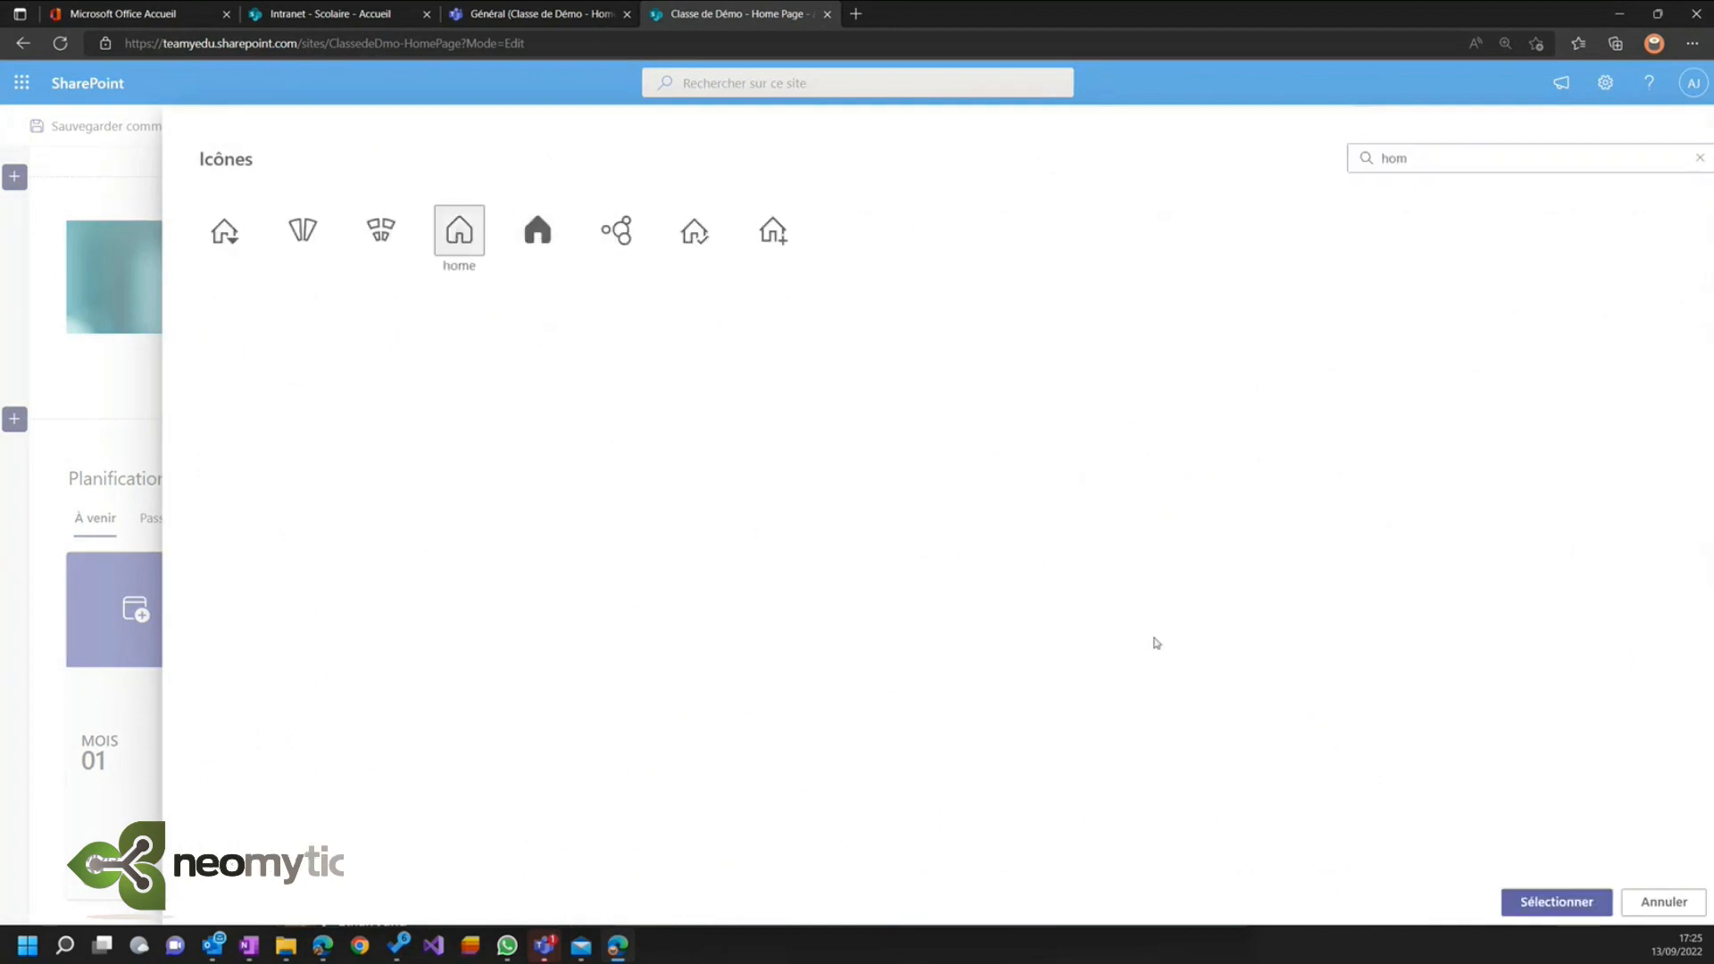
{"action": "left_click", "coordinate": [1556, 900]}
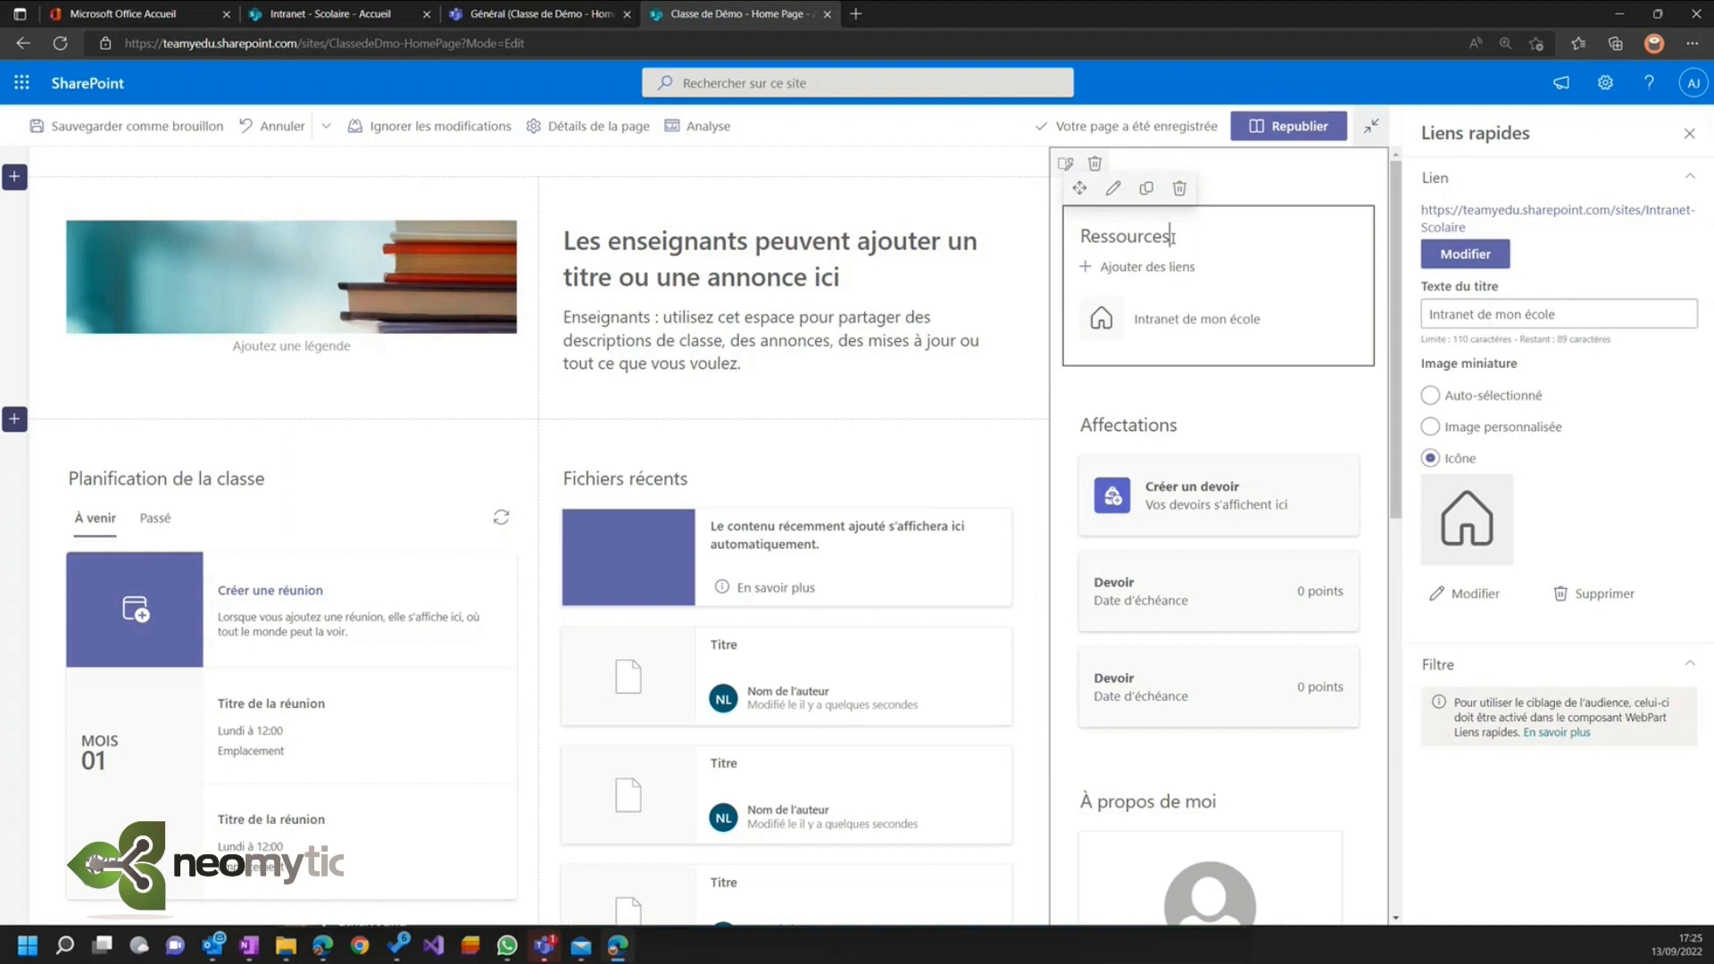
- Preview the Pellicule, Grille, Bouton and Liste layouts for the Ressources web part and set its layout to Vignettes
{"action": "left_click_drag", "start_coordinate": [1171, 236], "coordinate": [1071, 237]}
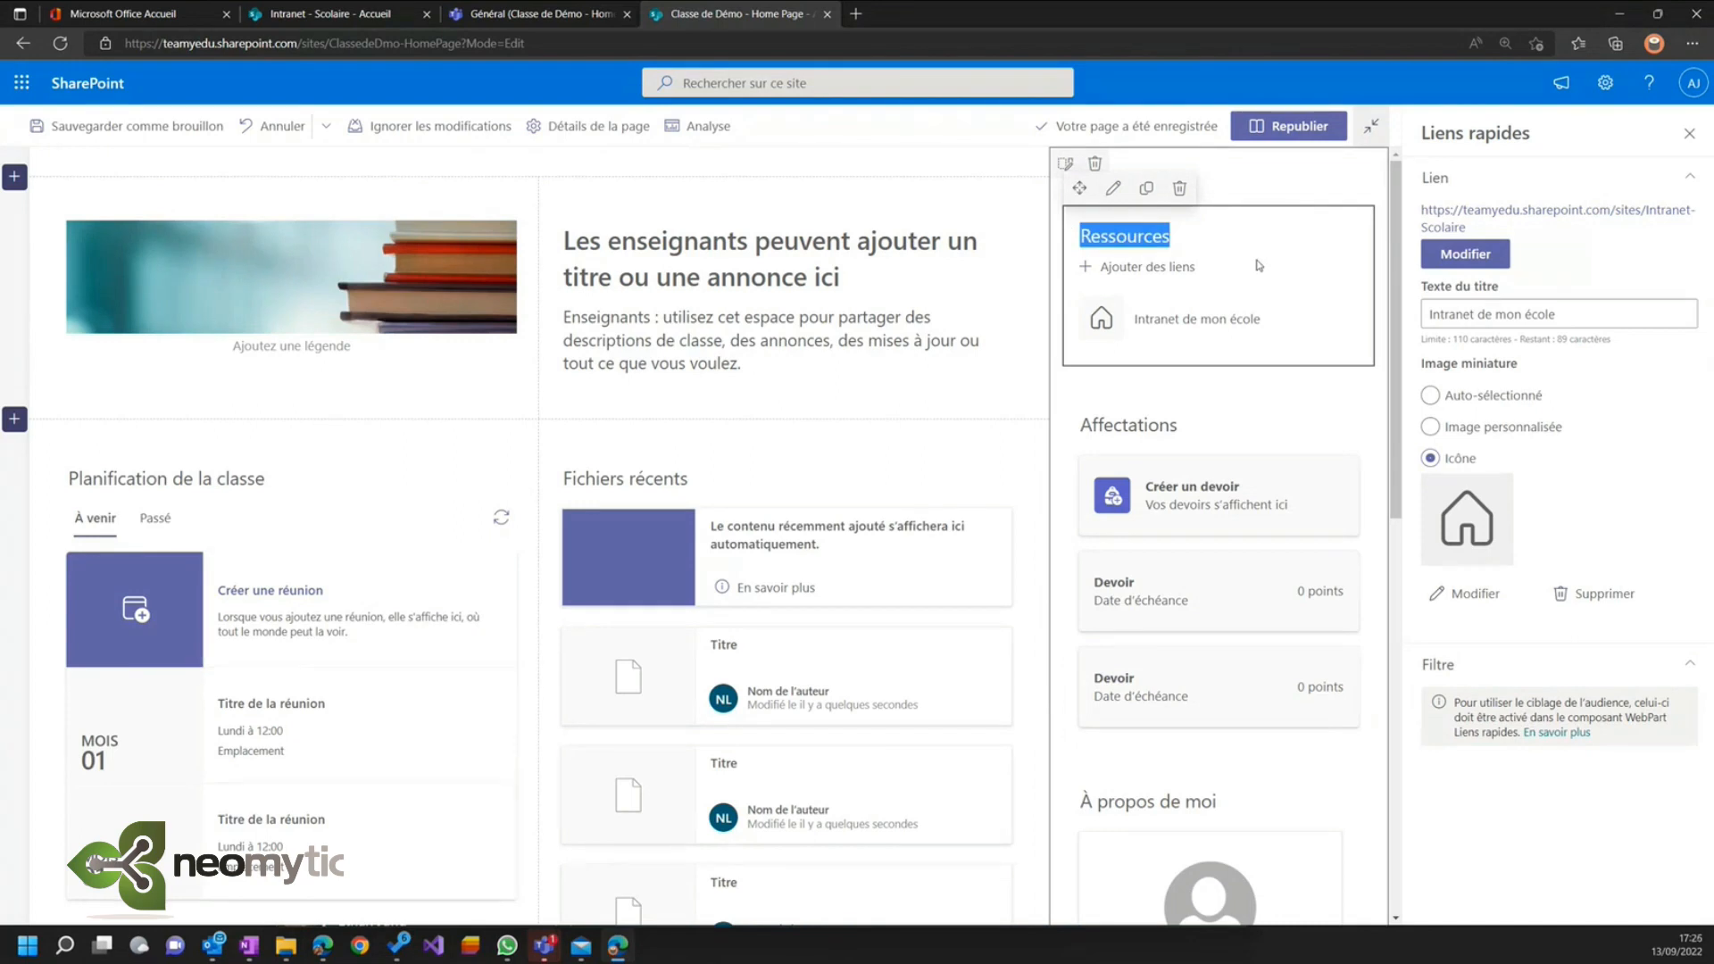
{"action": "left_click", "coordinate": [1114, 190]}
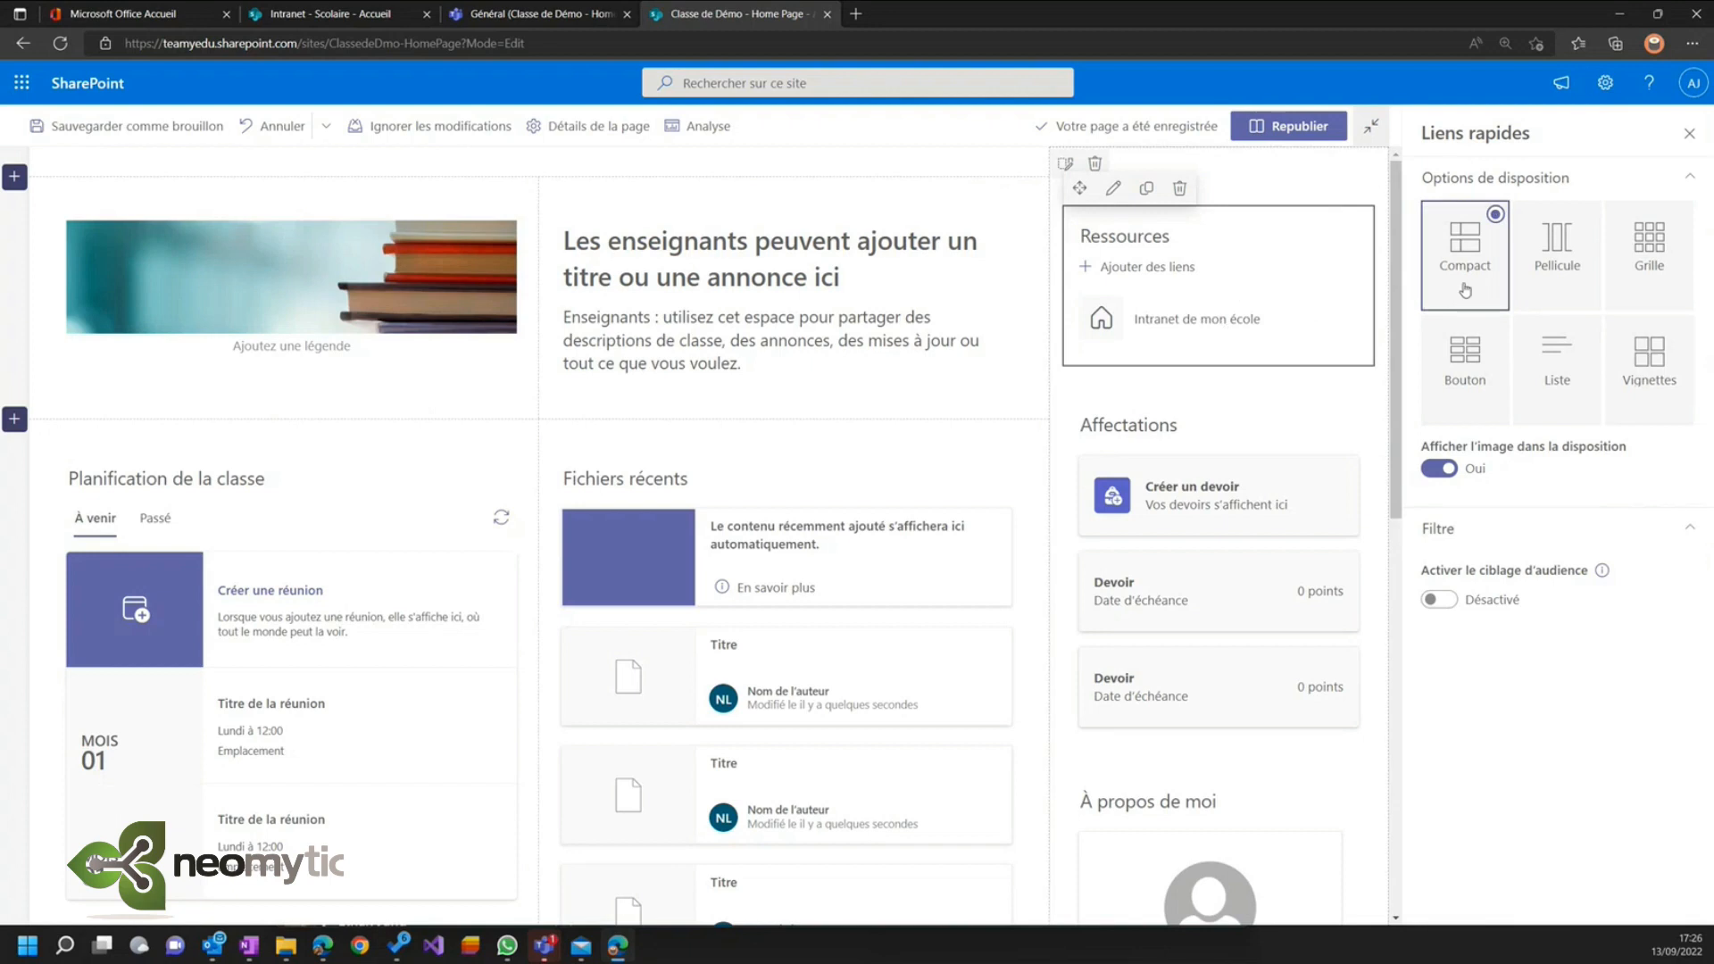
{"action": "left_click", "coordinate": [1557, 259]}
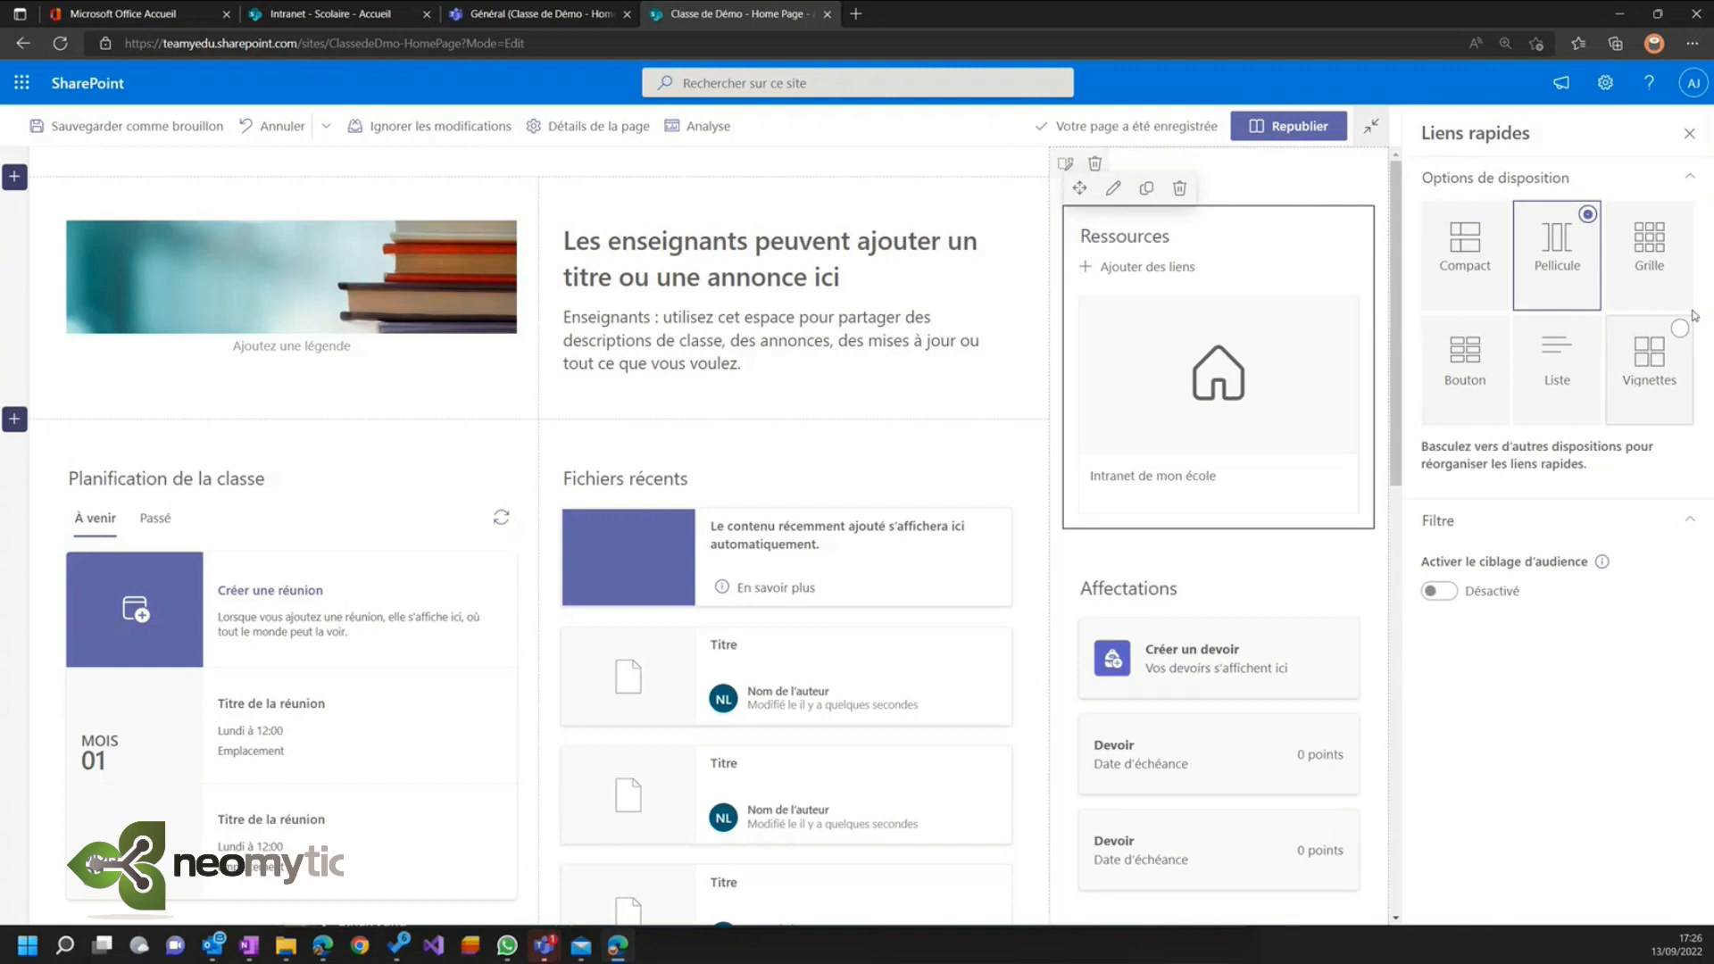
{"action": "left_click", "coordinate": [1666, 239]}
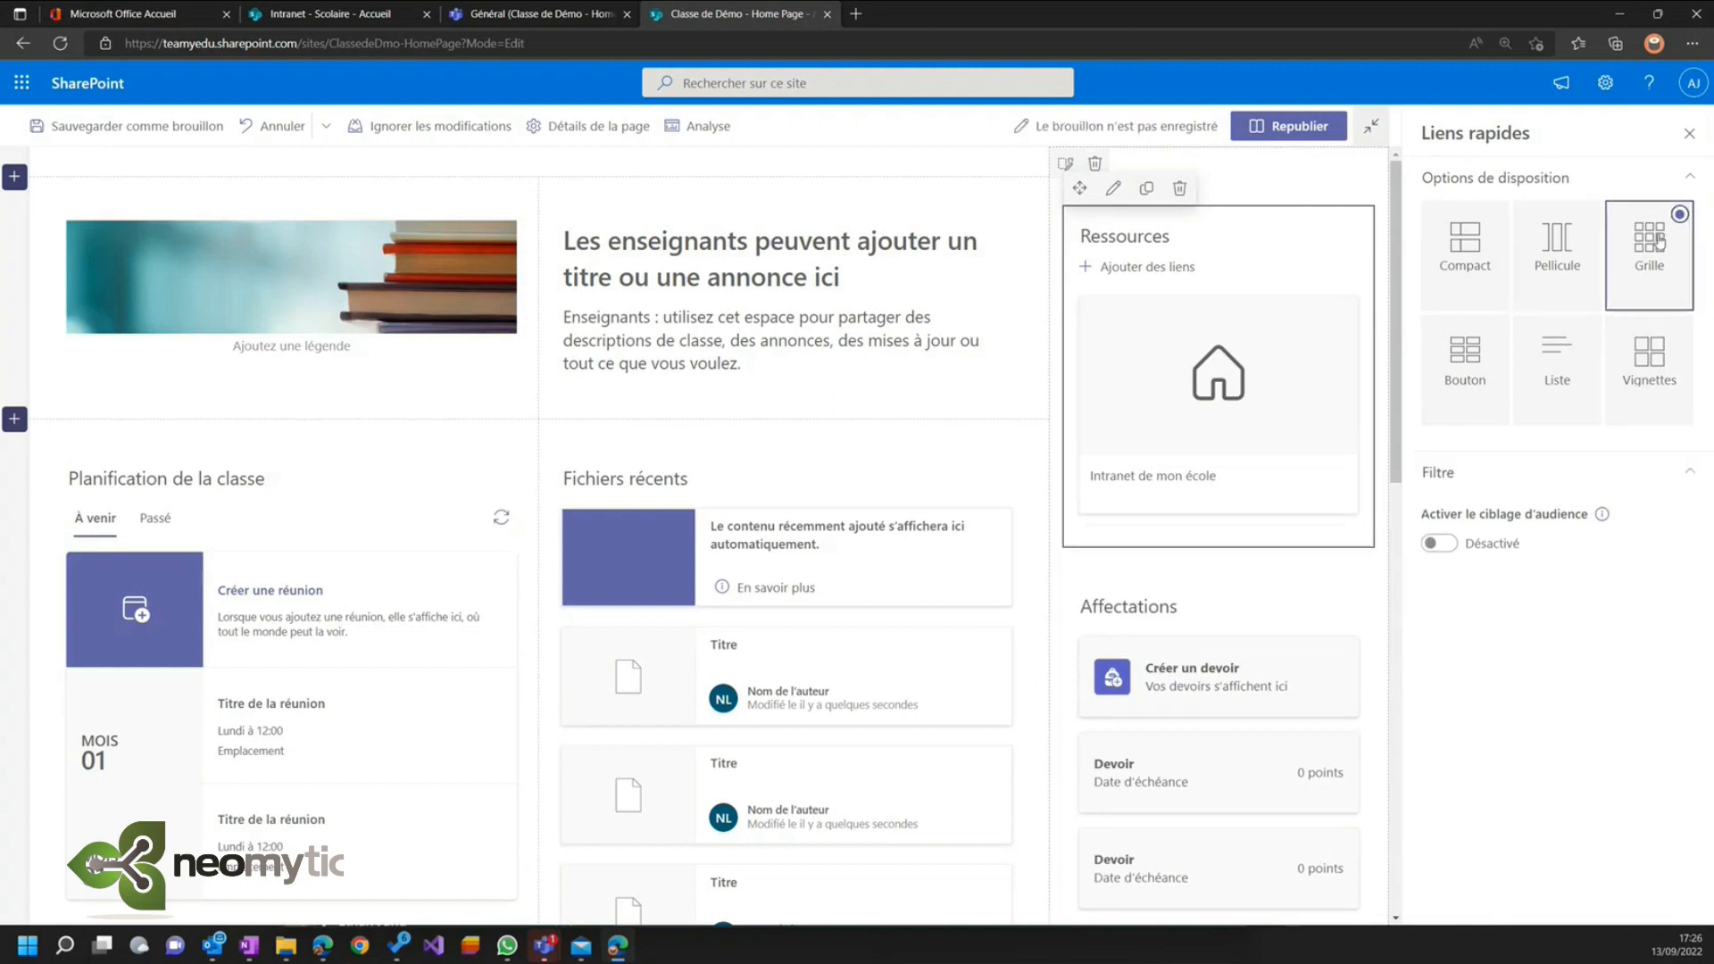
{"action": "left_click", "coordinate": [1474, 373]}
{"action": "left_click", "coordinate": [1542, 375]}
{"action": "left_click", "coordinate": [1650, 355]}
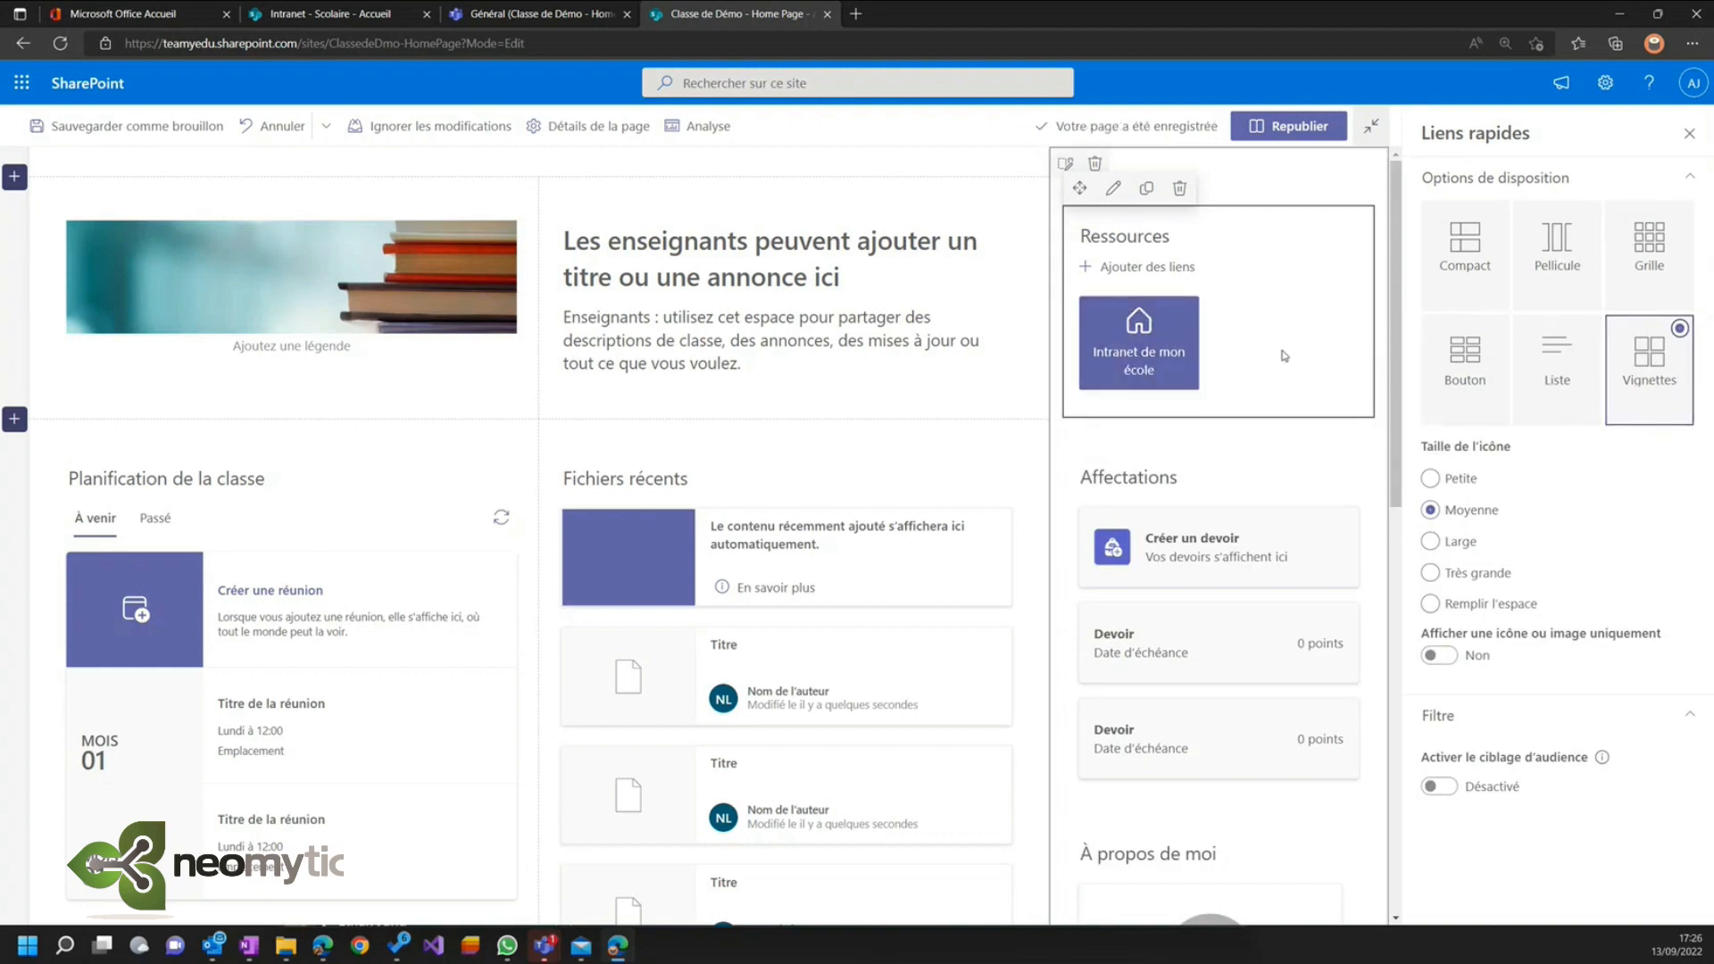
{"action": "left_click", "coordinate": [1150, 268]}
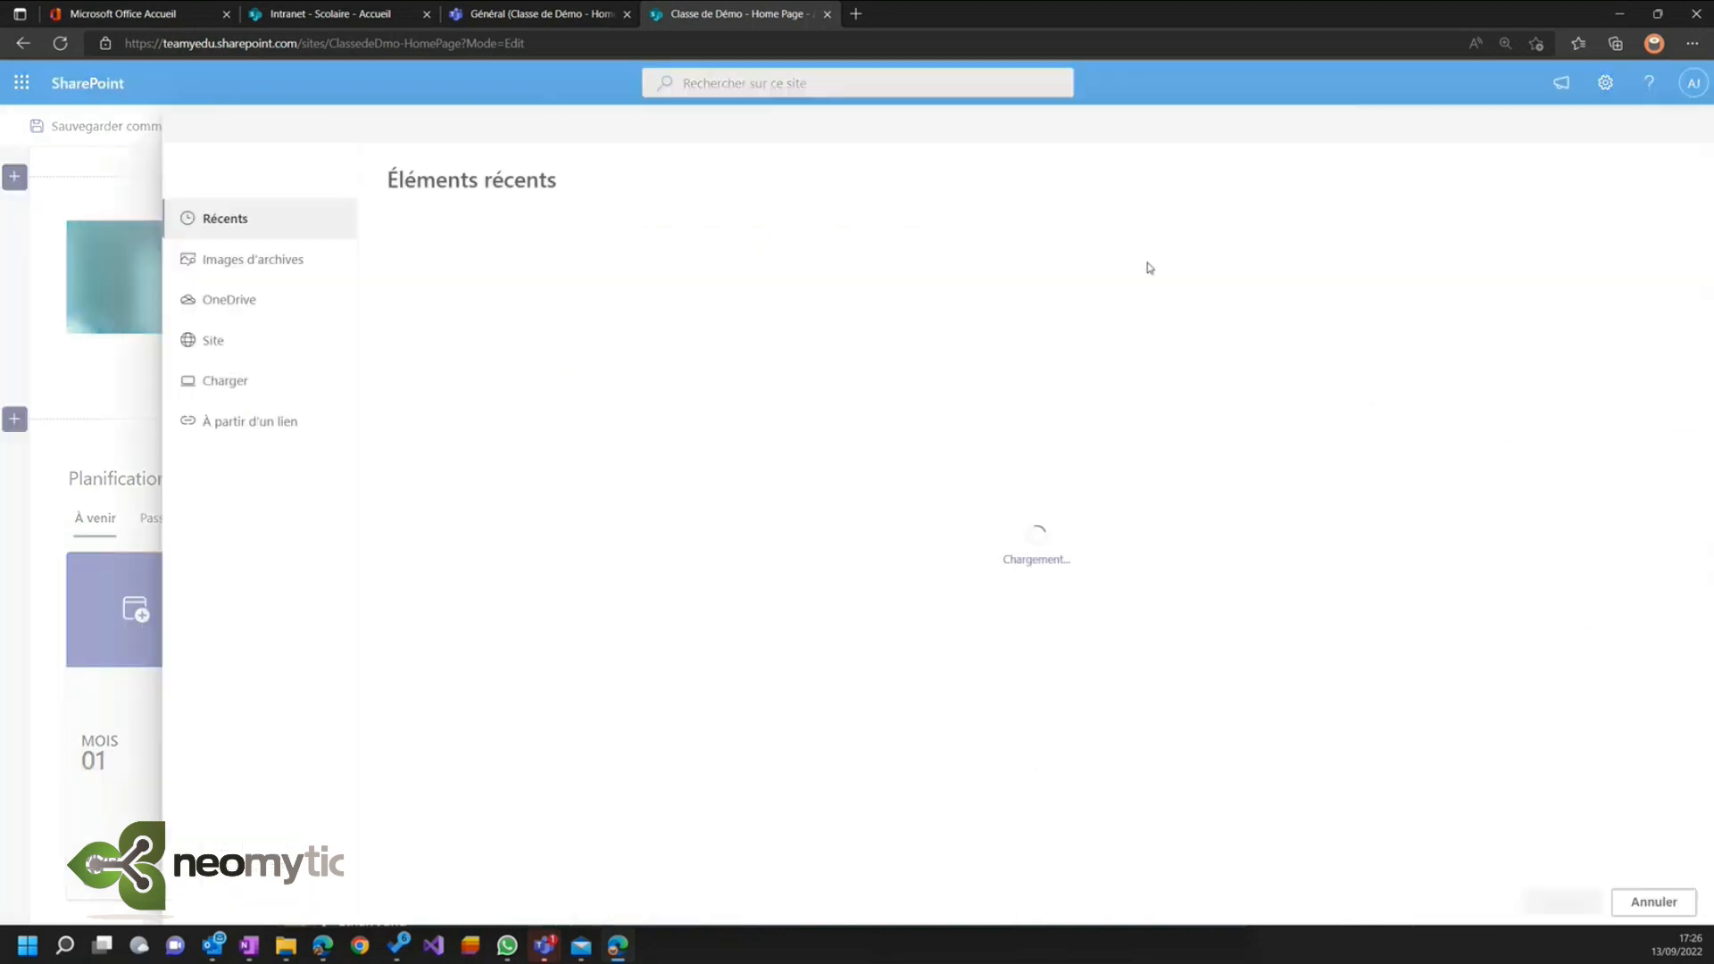
{"action": "left_click", "coordinate": [293, 422]}
{"action": "type", "text": "https://teamy.be"}
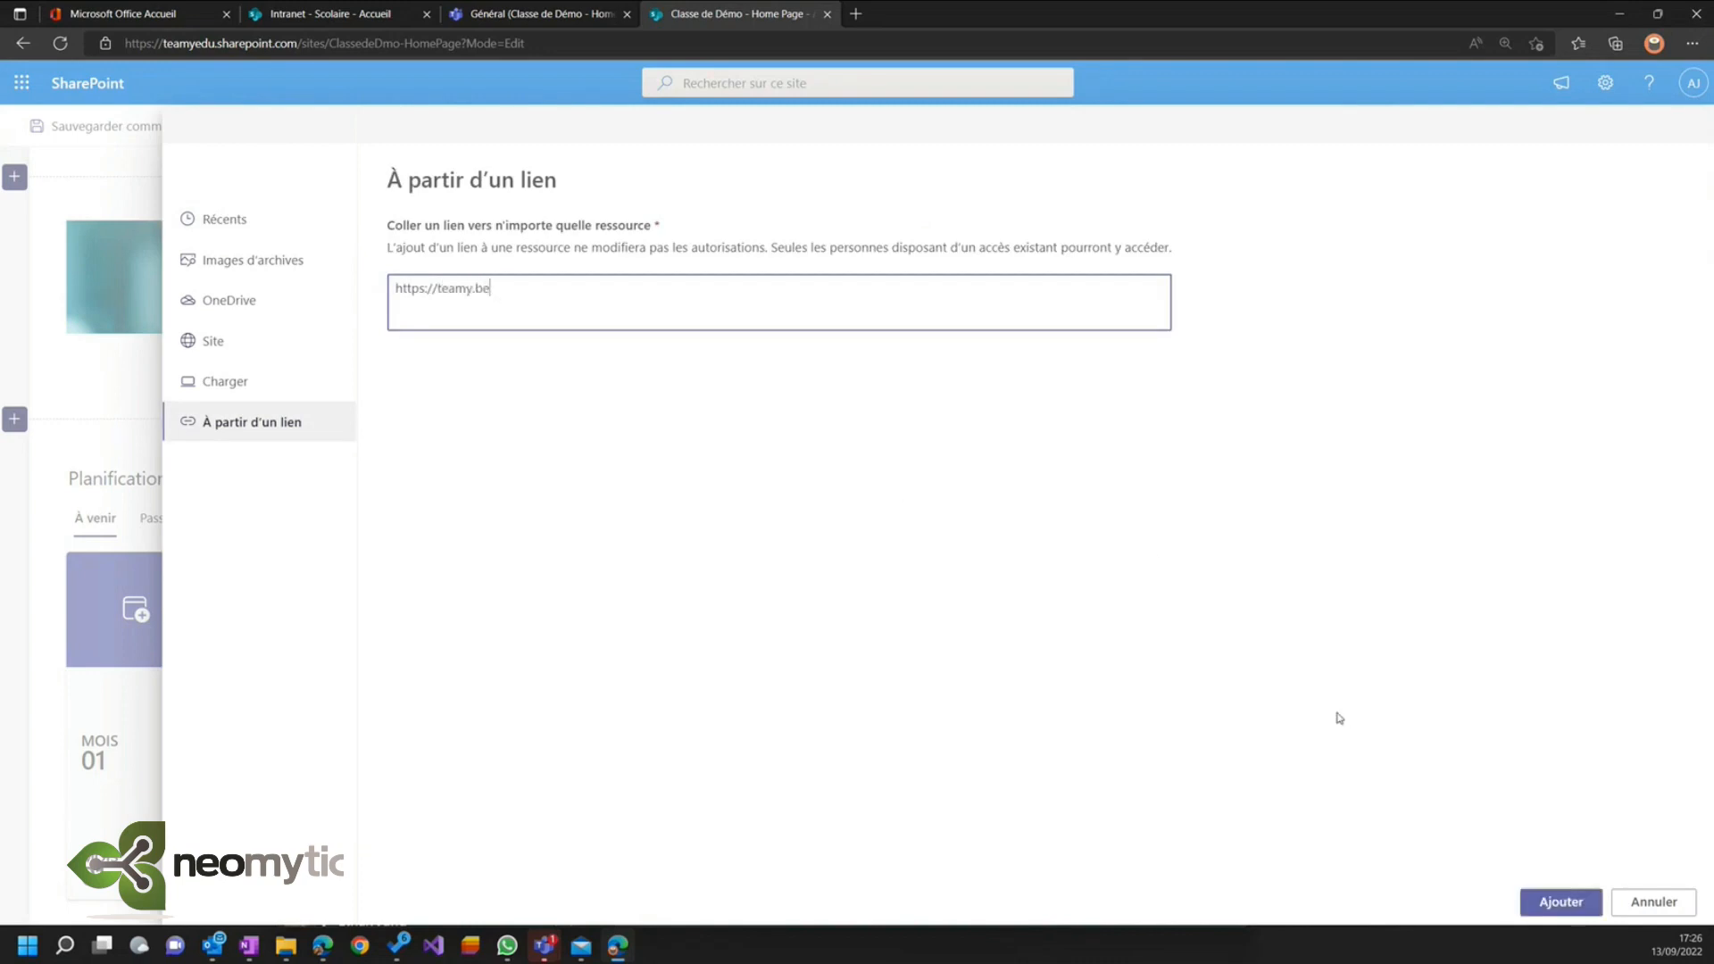
{"action": "left_click", "coordinate": [1569, 903]}
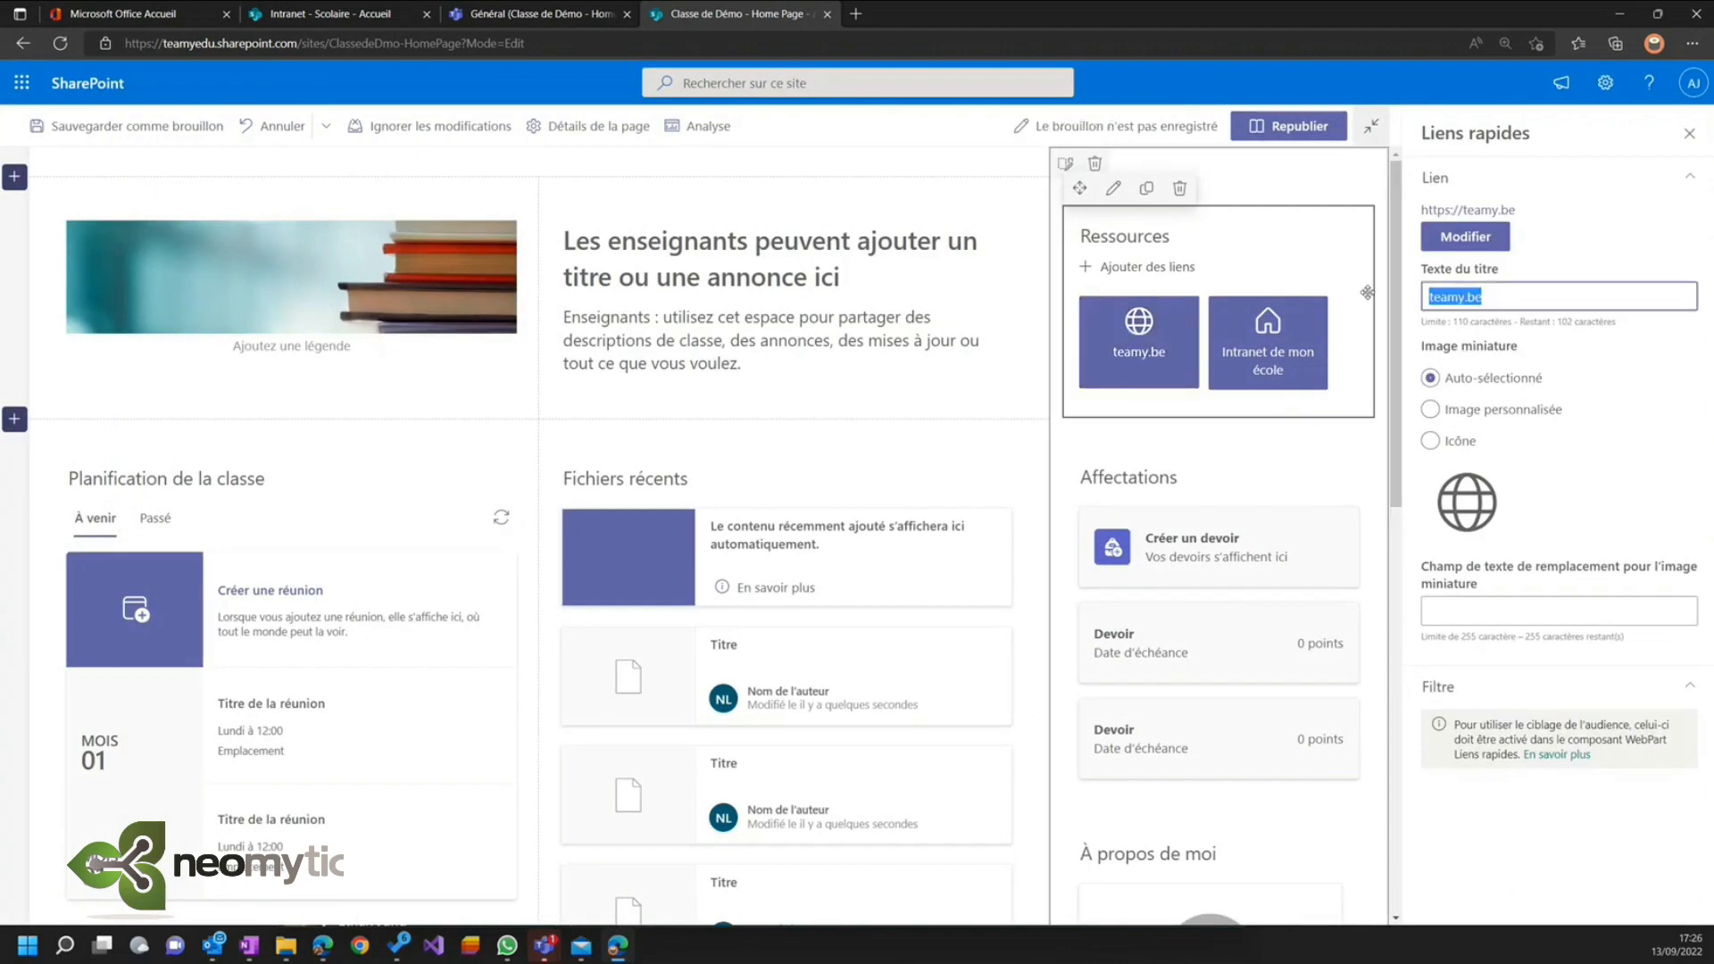
{"action": "type", "text": "Site de l'école"}
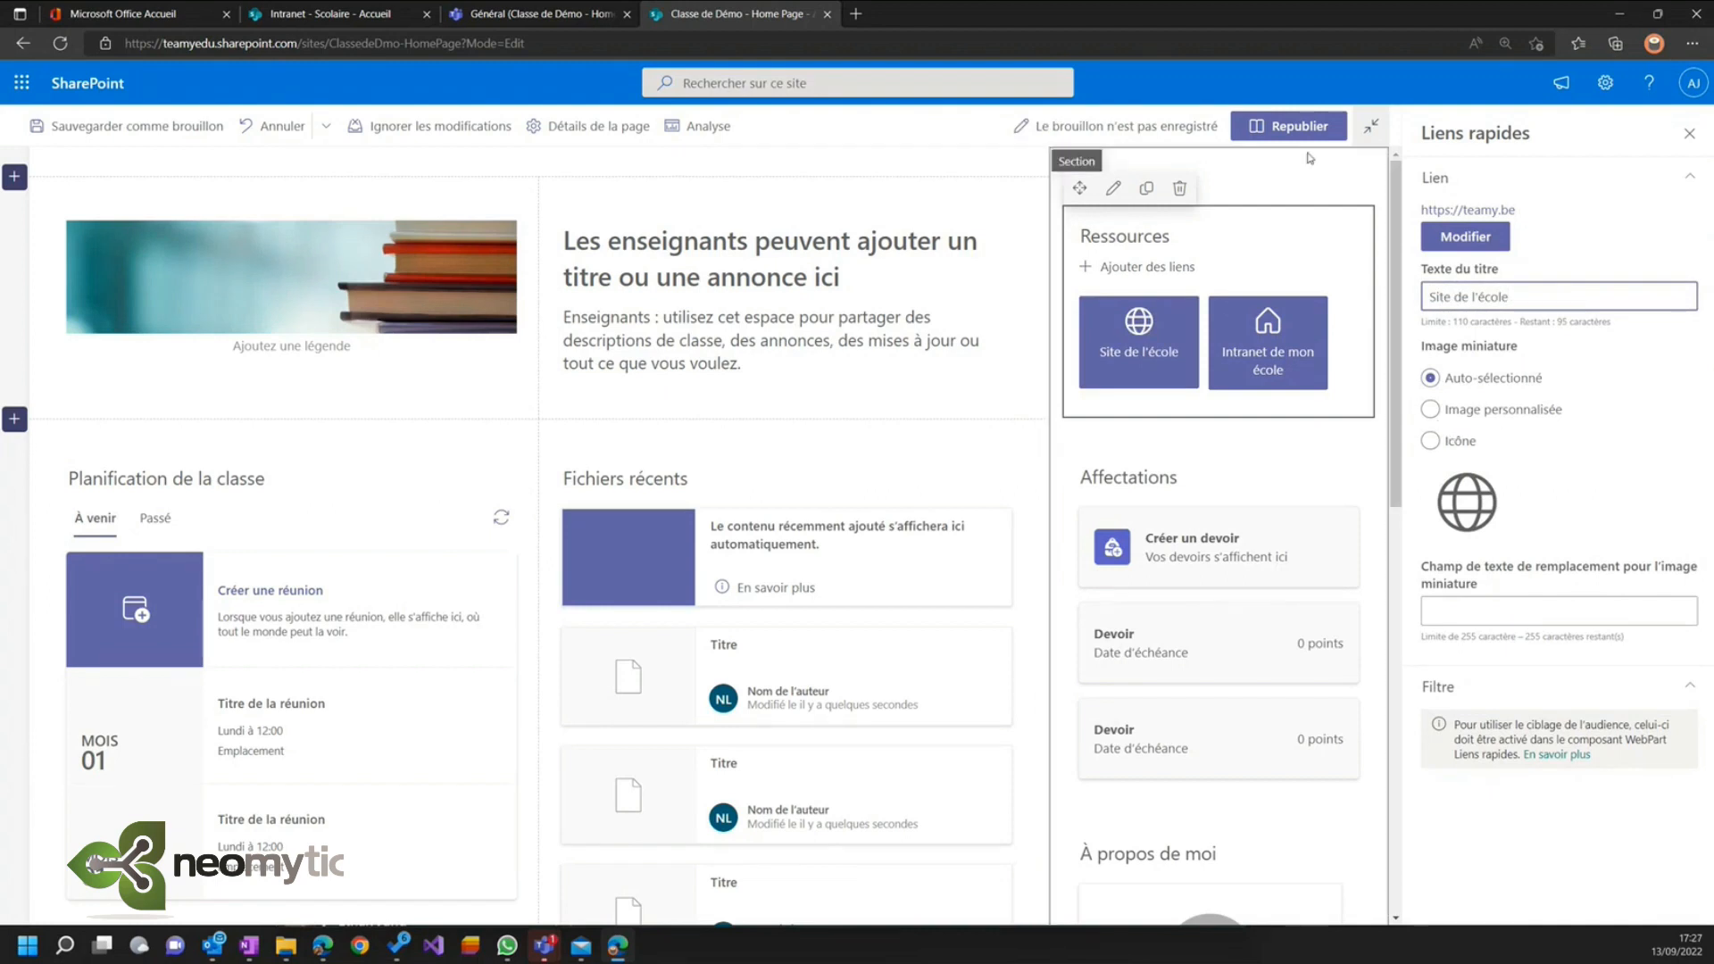
{"action": "left_click", "coordinate": [1291, 131]}
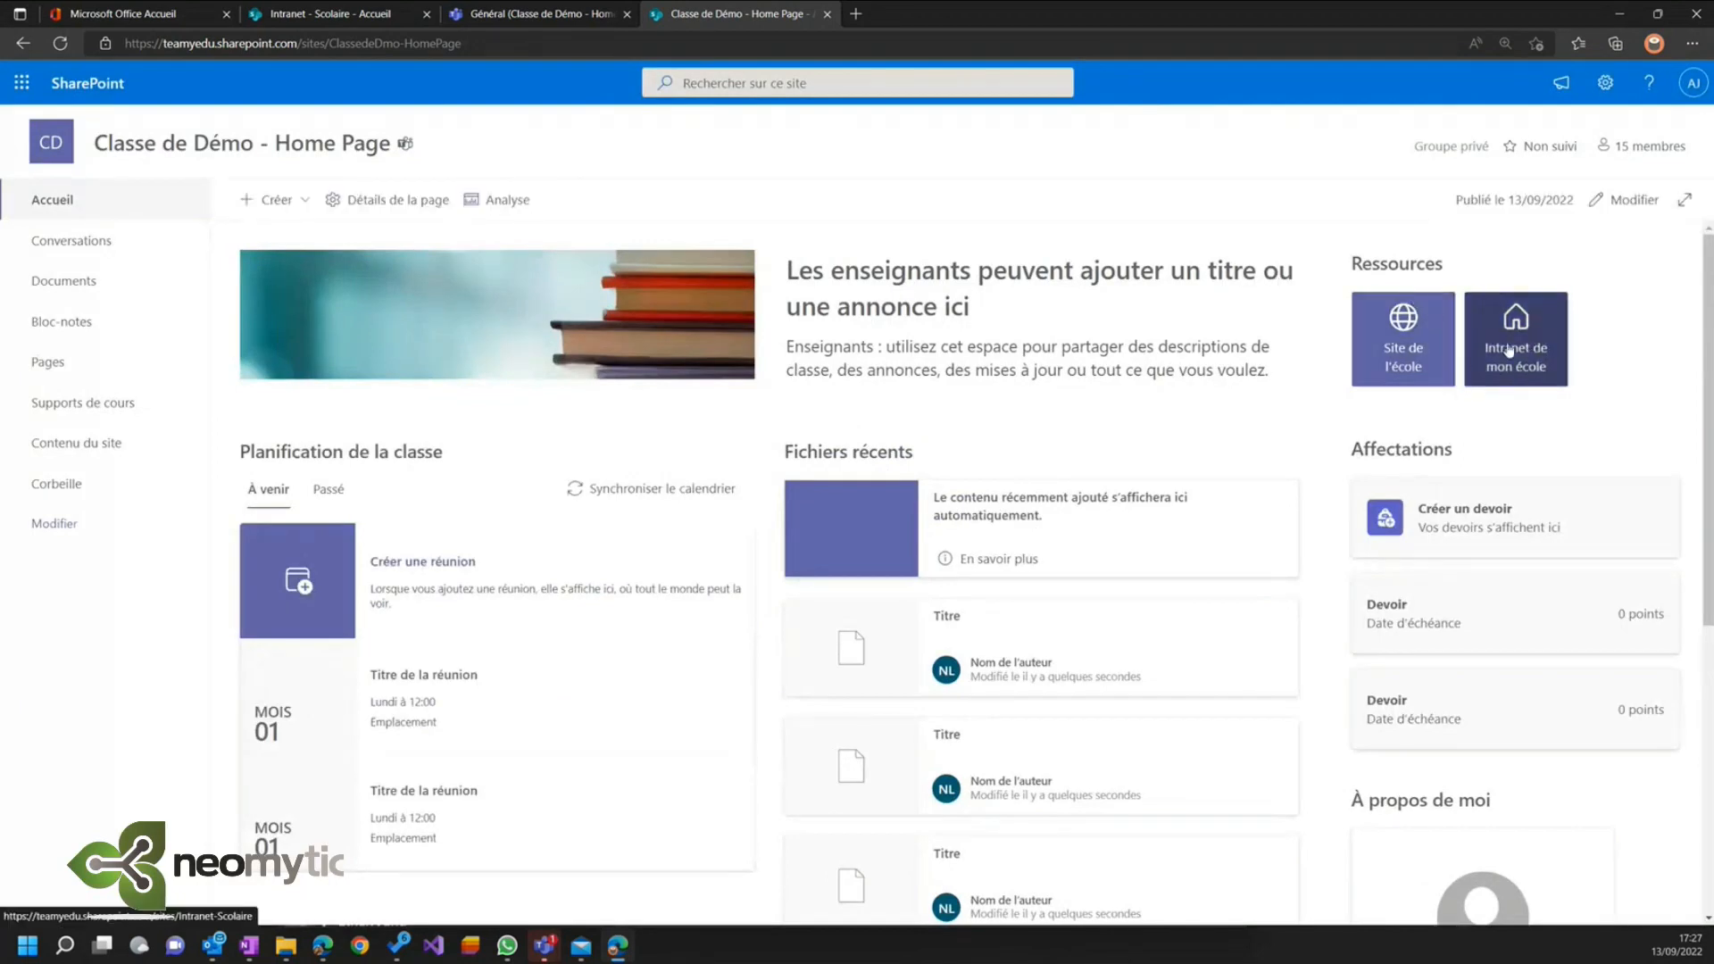
- Test the Site de l'école and Intranet de mon école links on the published page, closing each opened site
{"action": "left_click", "coordinate": [1415, 357]}
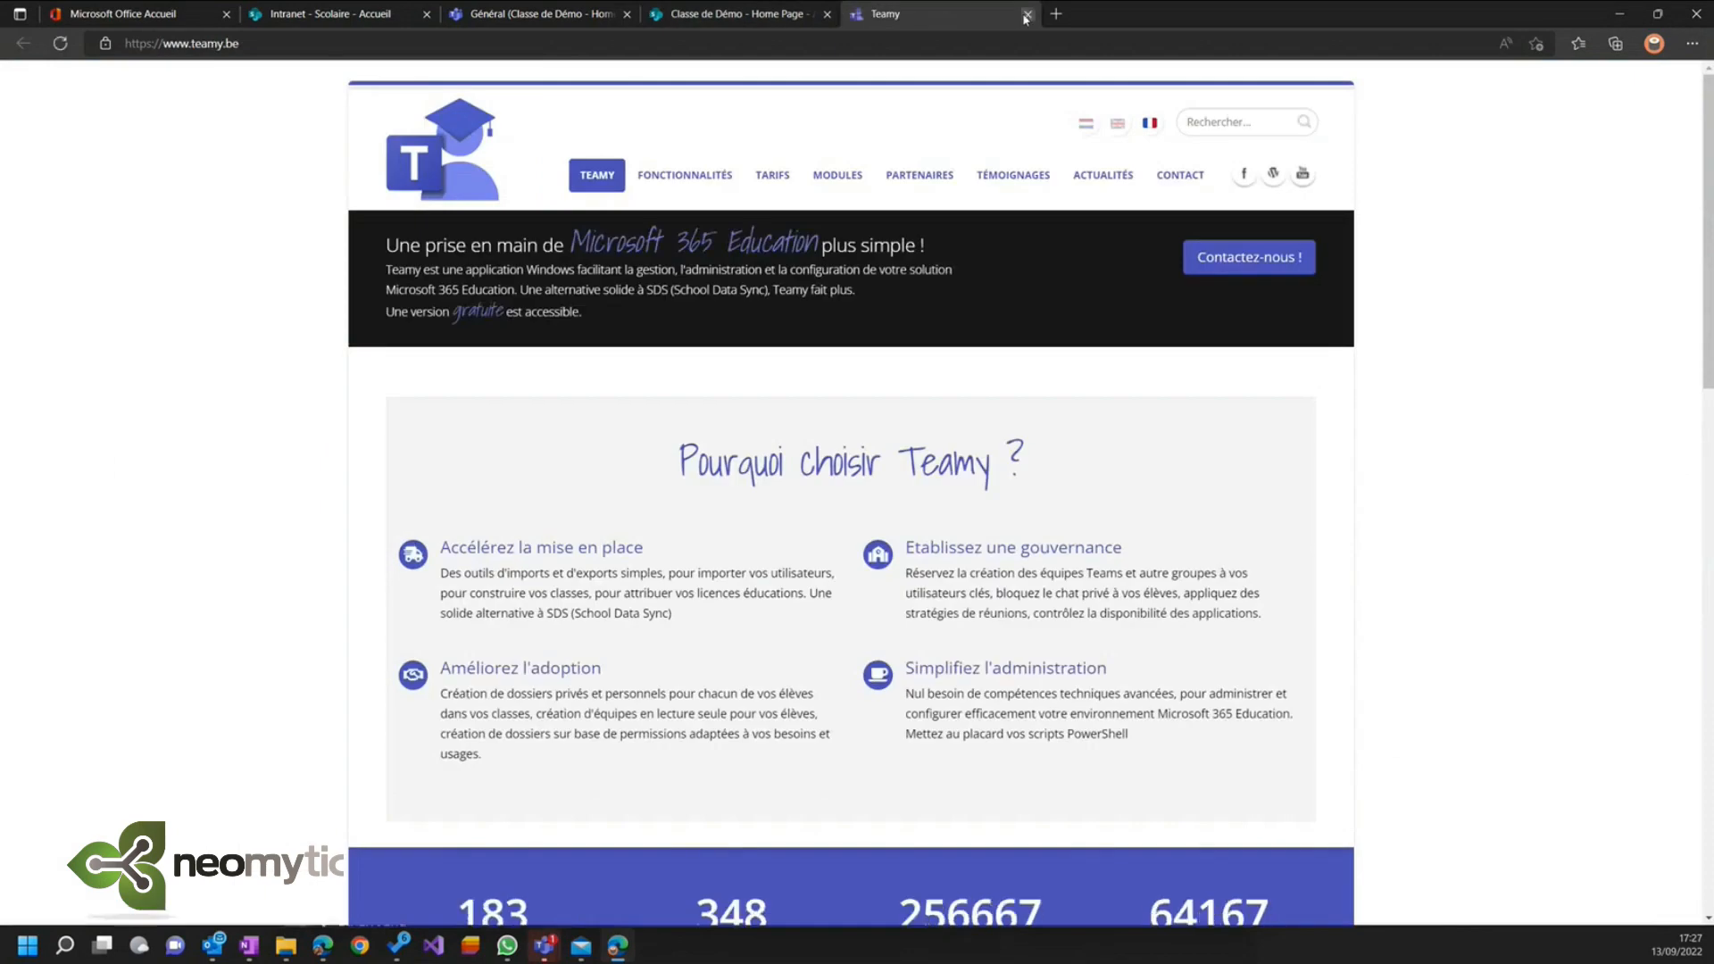
{"action": "left_click", "coordinate": [1027, 13]}
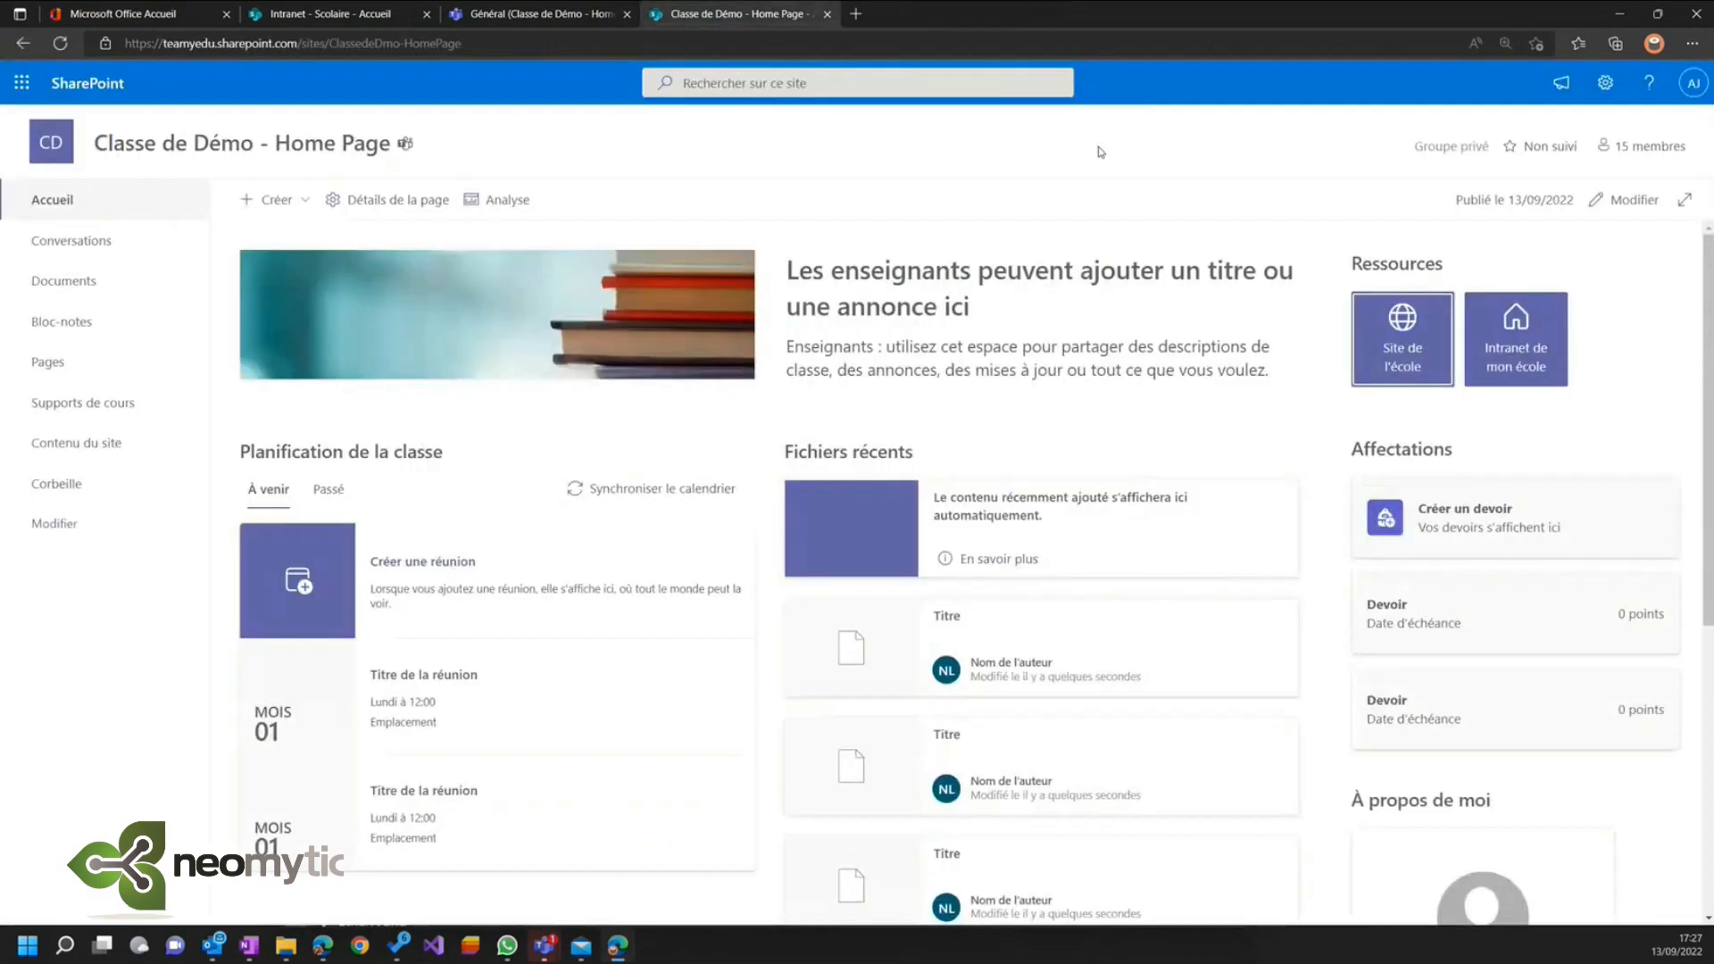
{"action": "left_click", "coordinate": [1515, 344]}
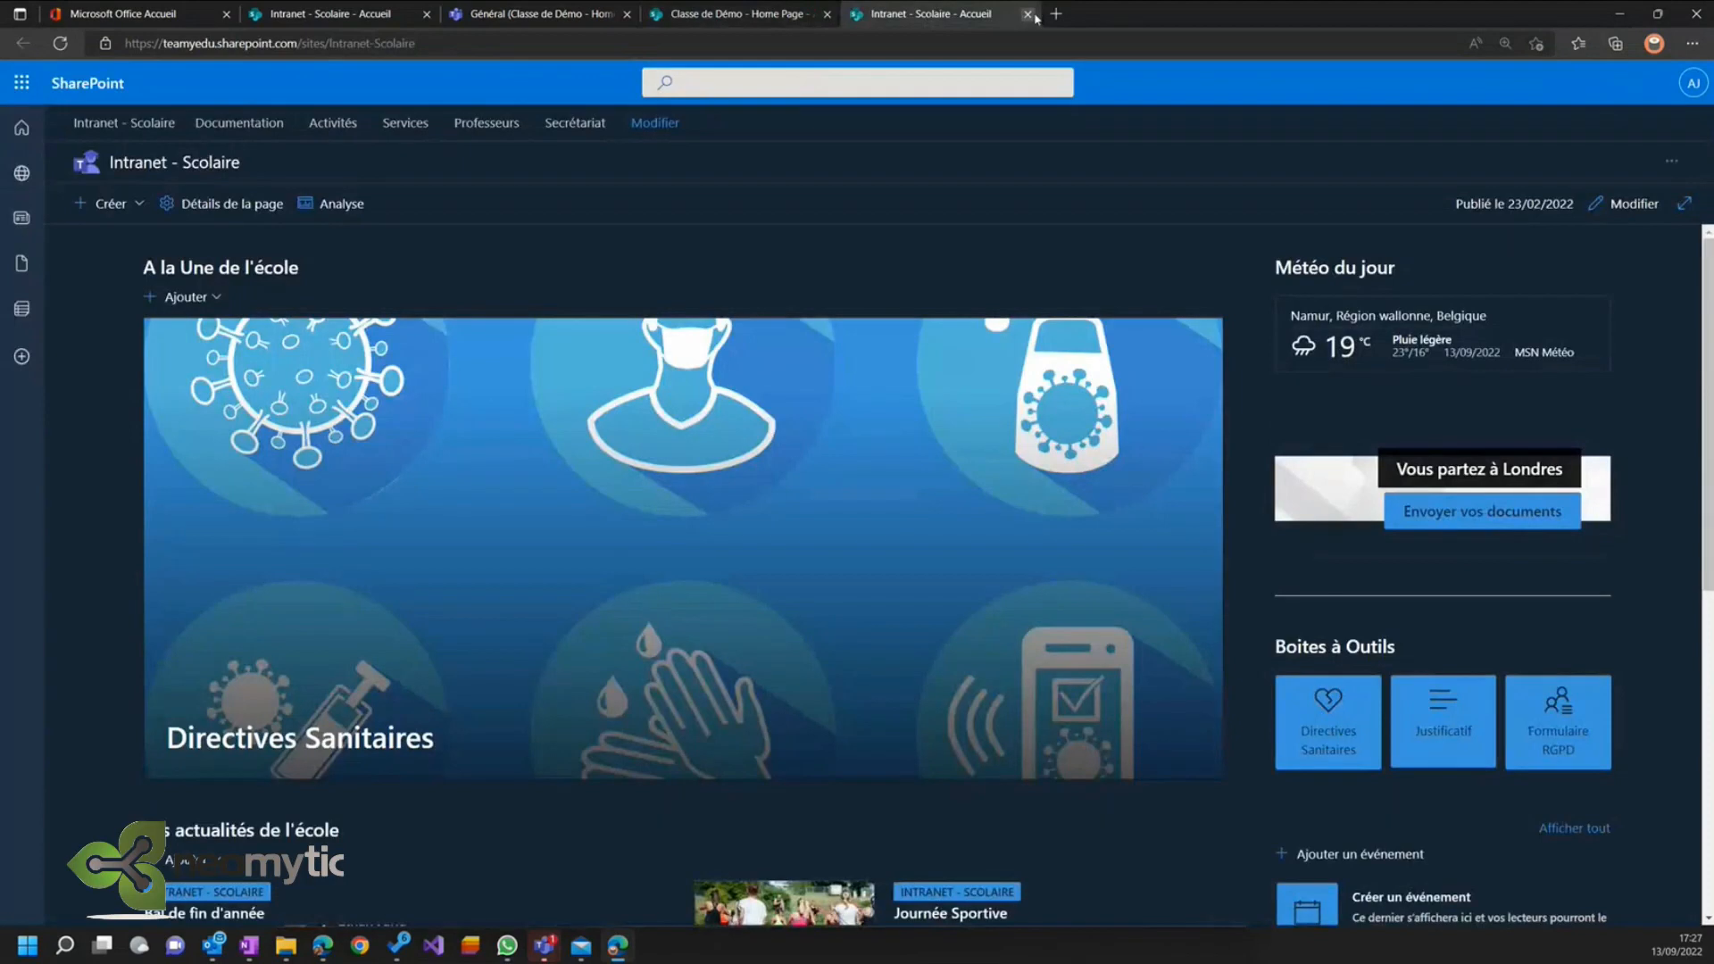
{"action": "left_click", "coordinate": [1029, 14]}
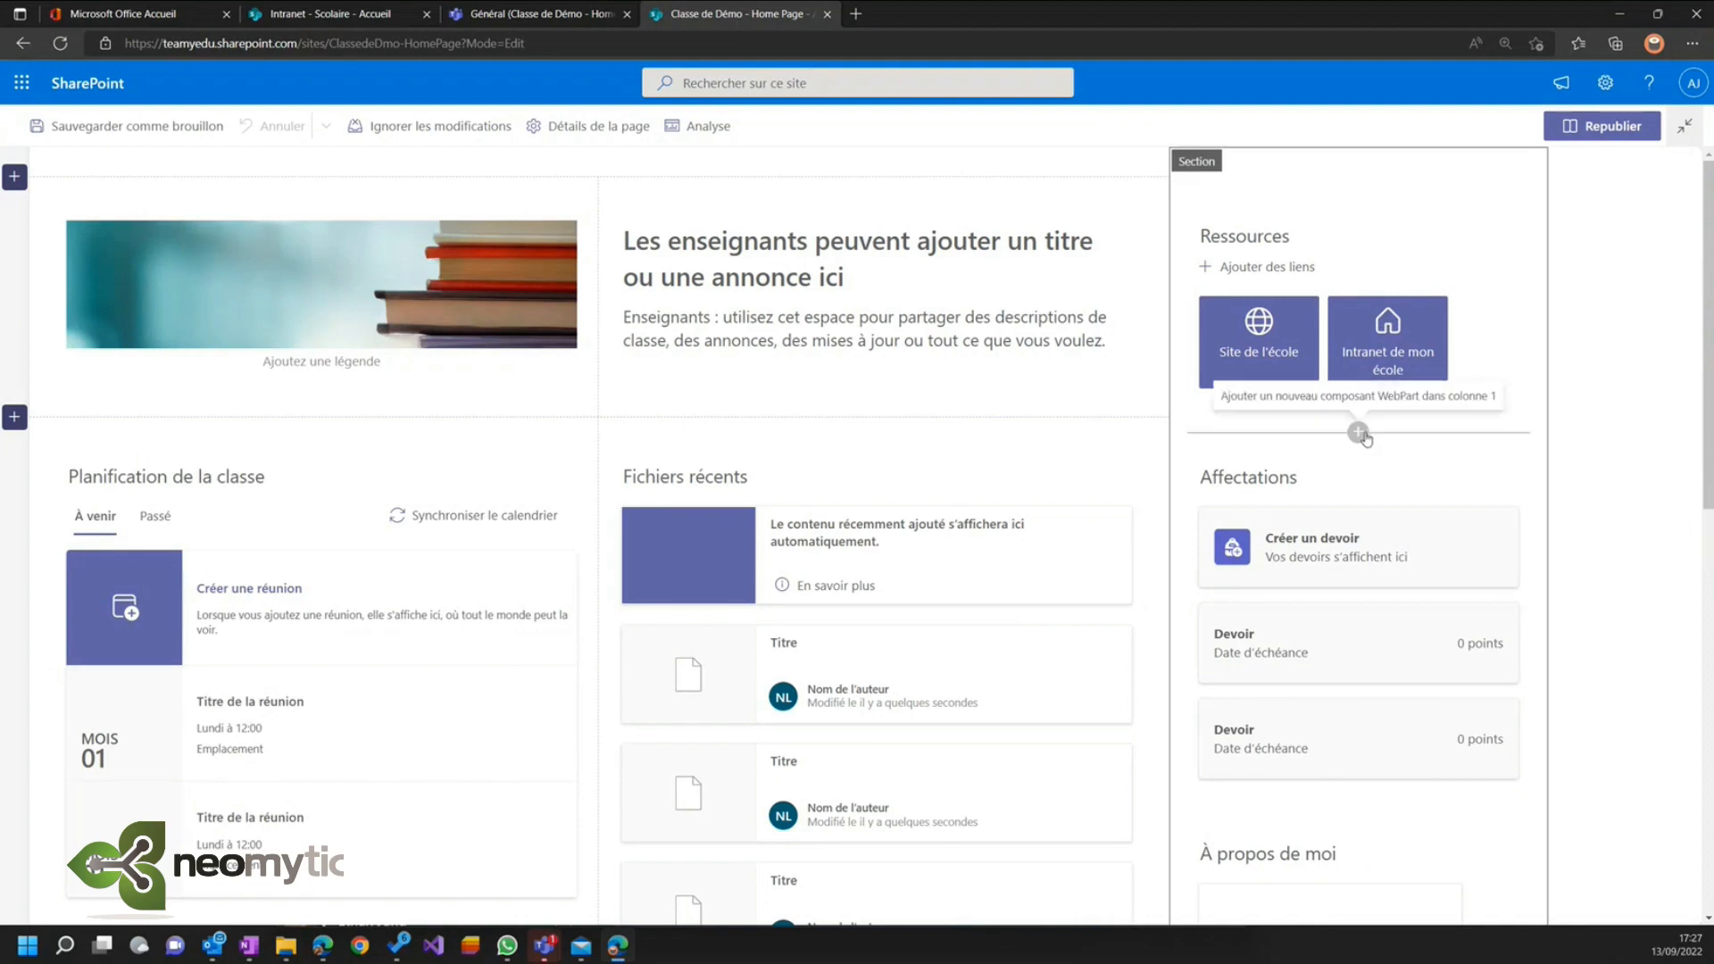
- Add a Liens rapides web part between Ressources and Affectations and title it "Mes Outils"
{"action": "left_click", "coordinate": [1361, 433]}
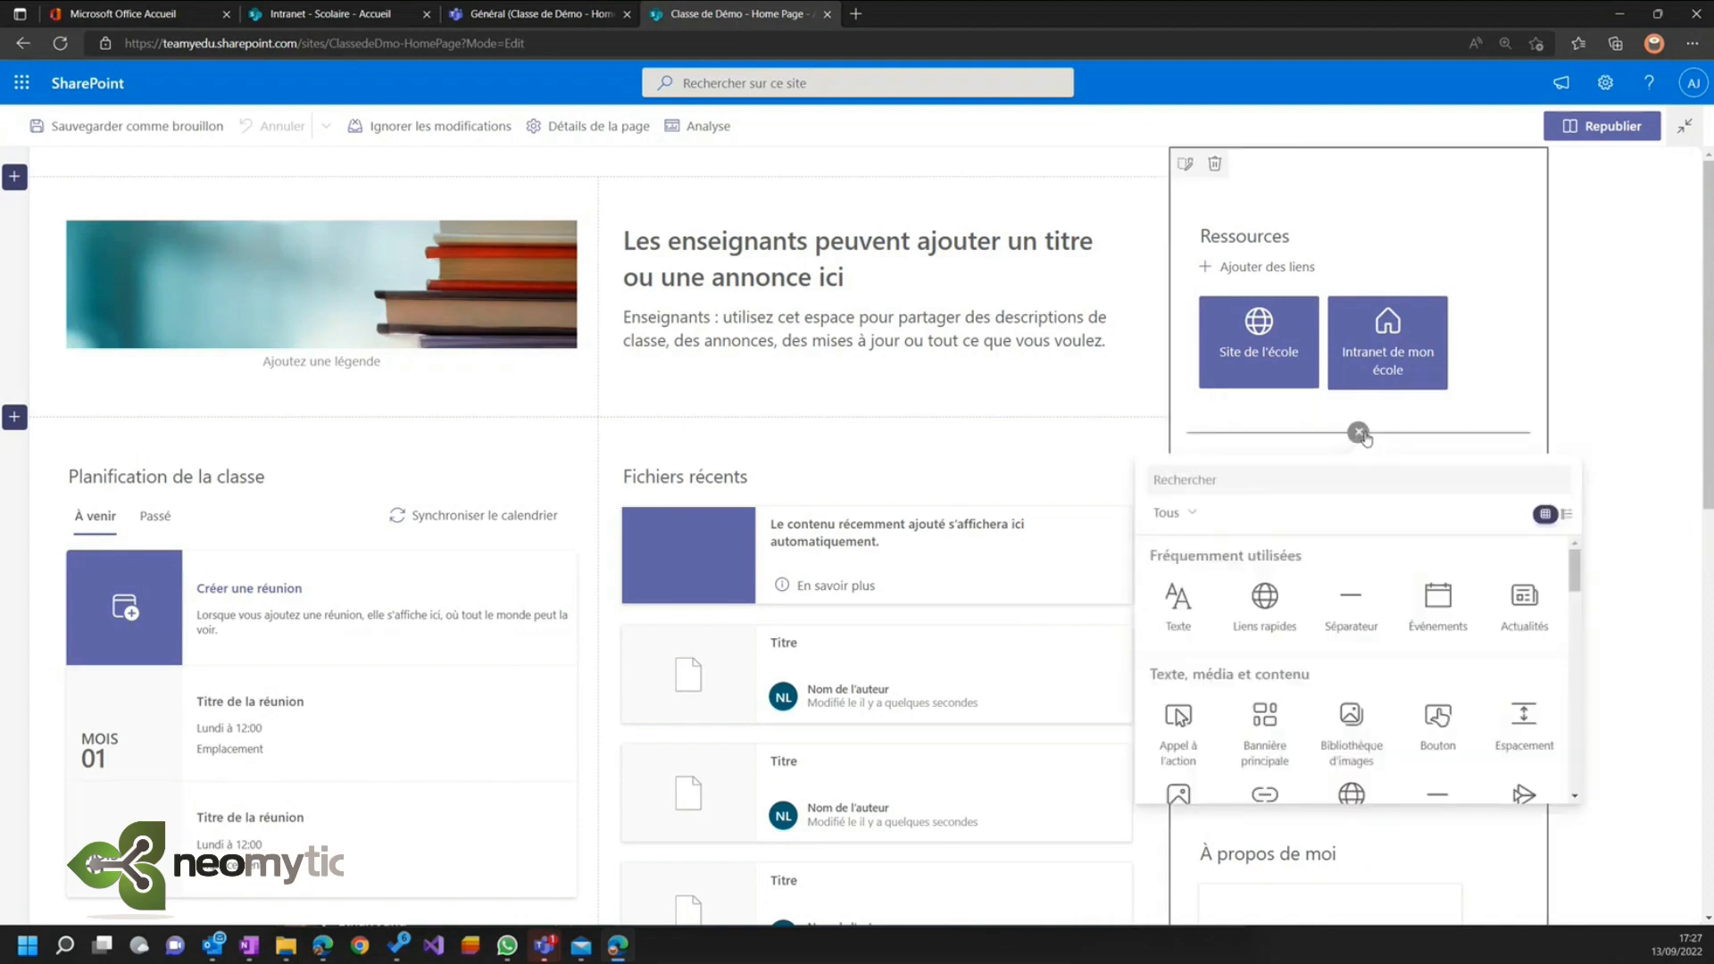
{"action": "left_click", "coordinate": [1266, 603]}
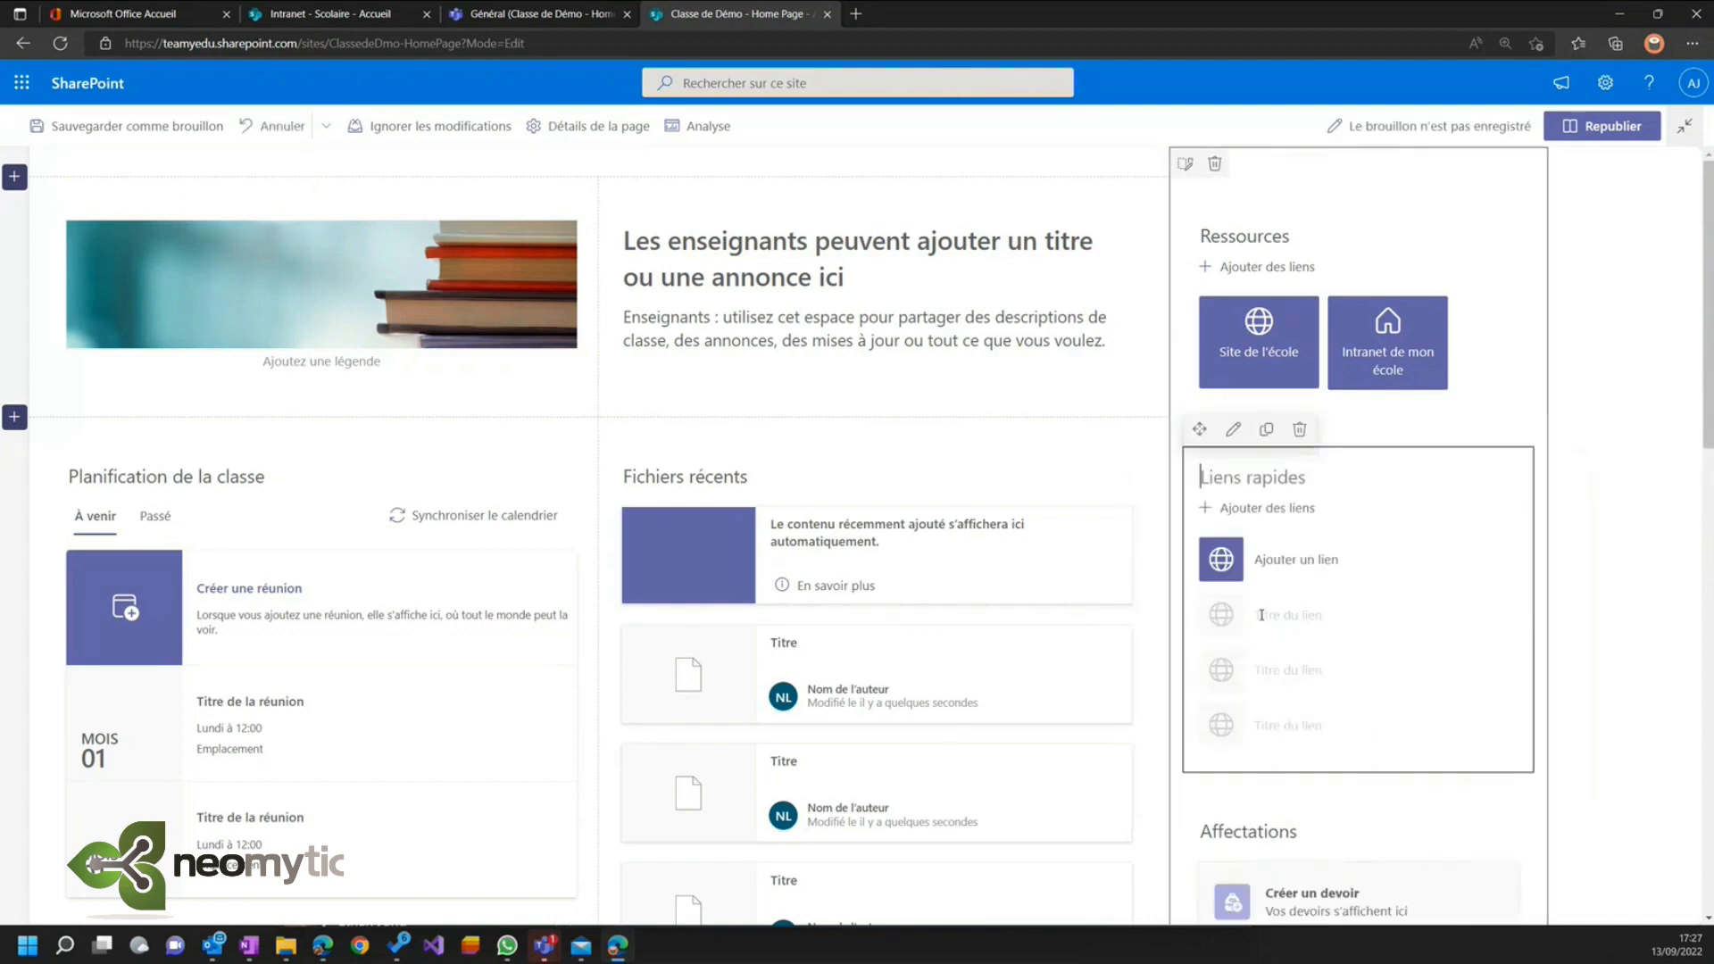
{"action": "type", "text": "MesOutils"}
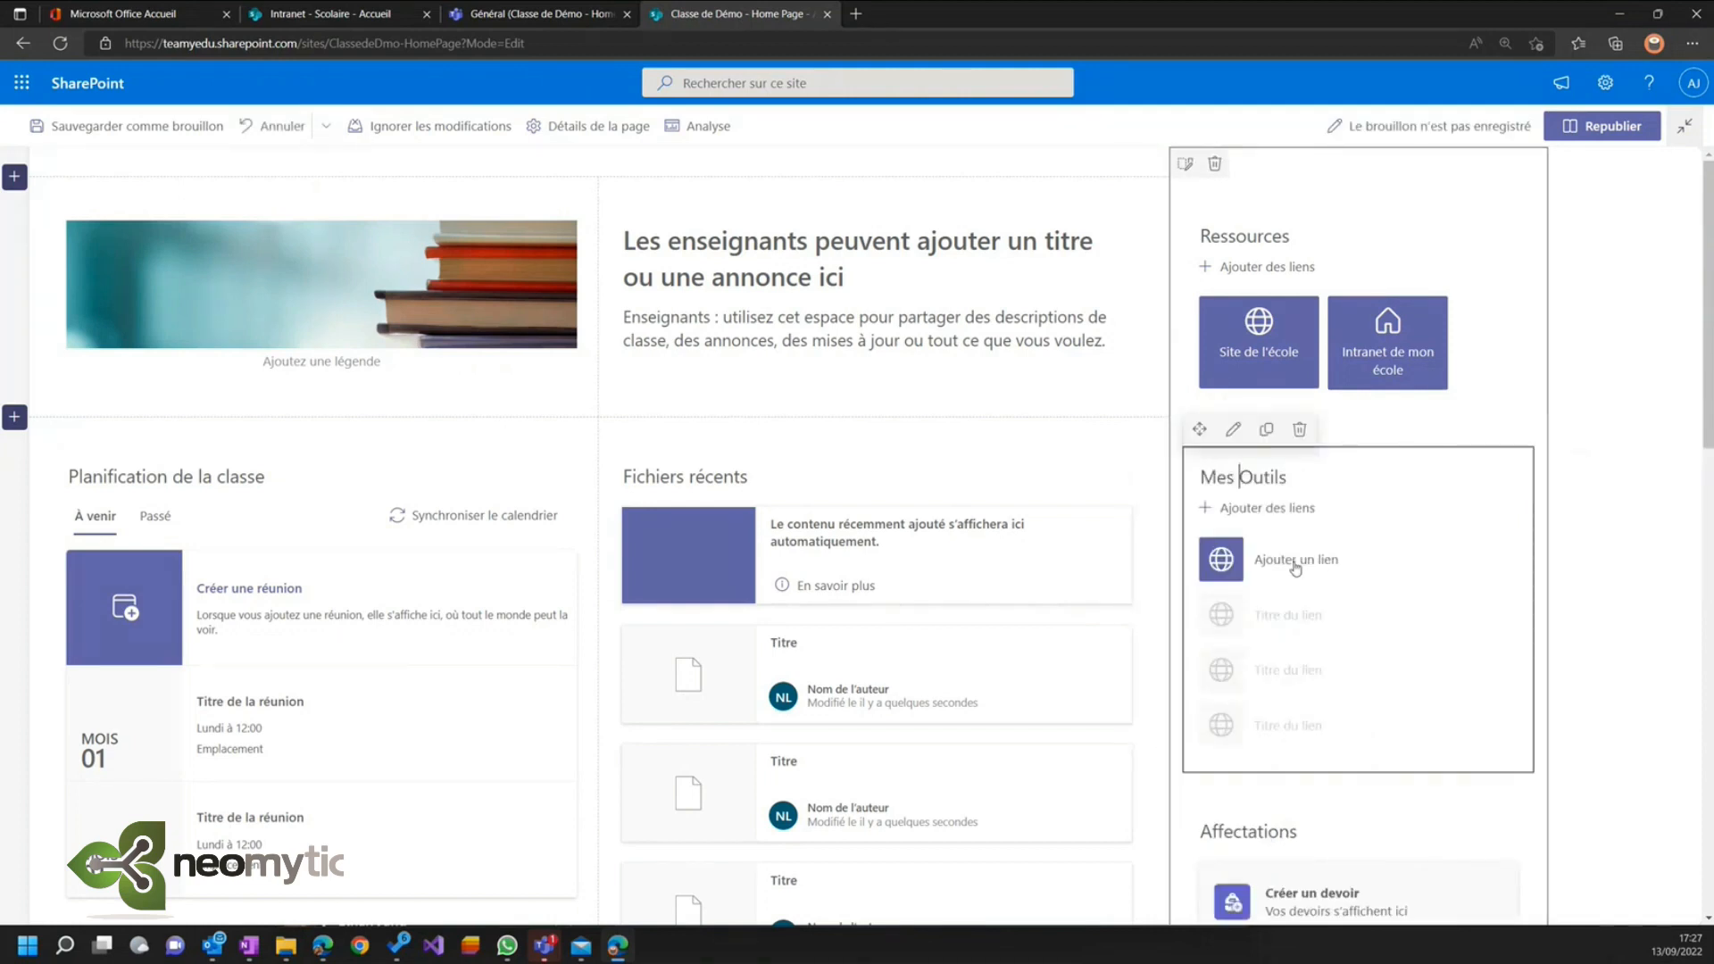
{"action": "left_click", "coordinate": [1294, 565]}
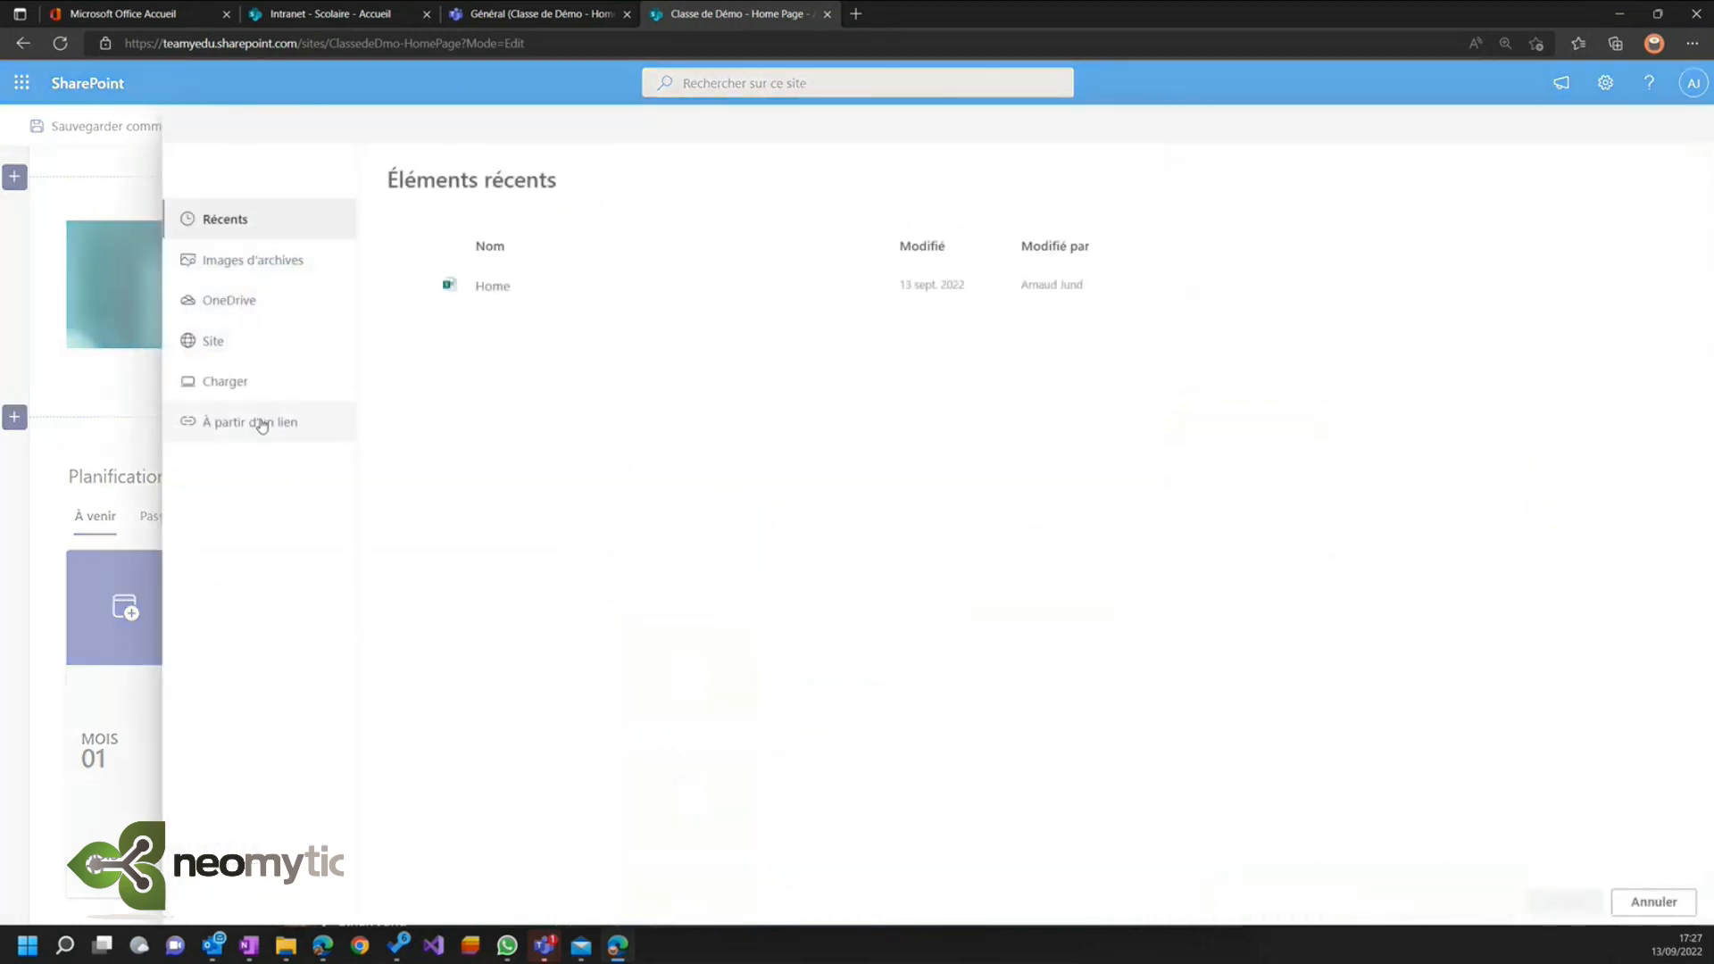
{"action": "left_click", "coordinate": [268, 422]}
{"action": "key", "text": "ctrl+v"}
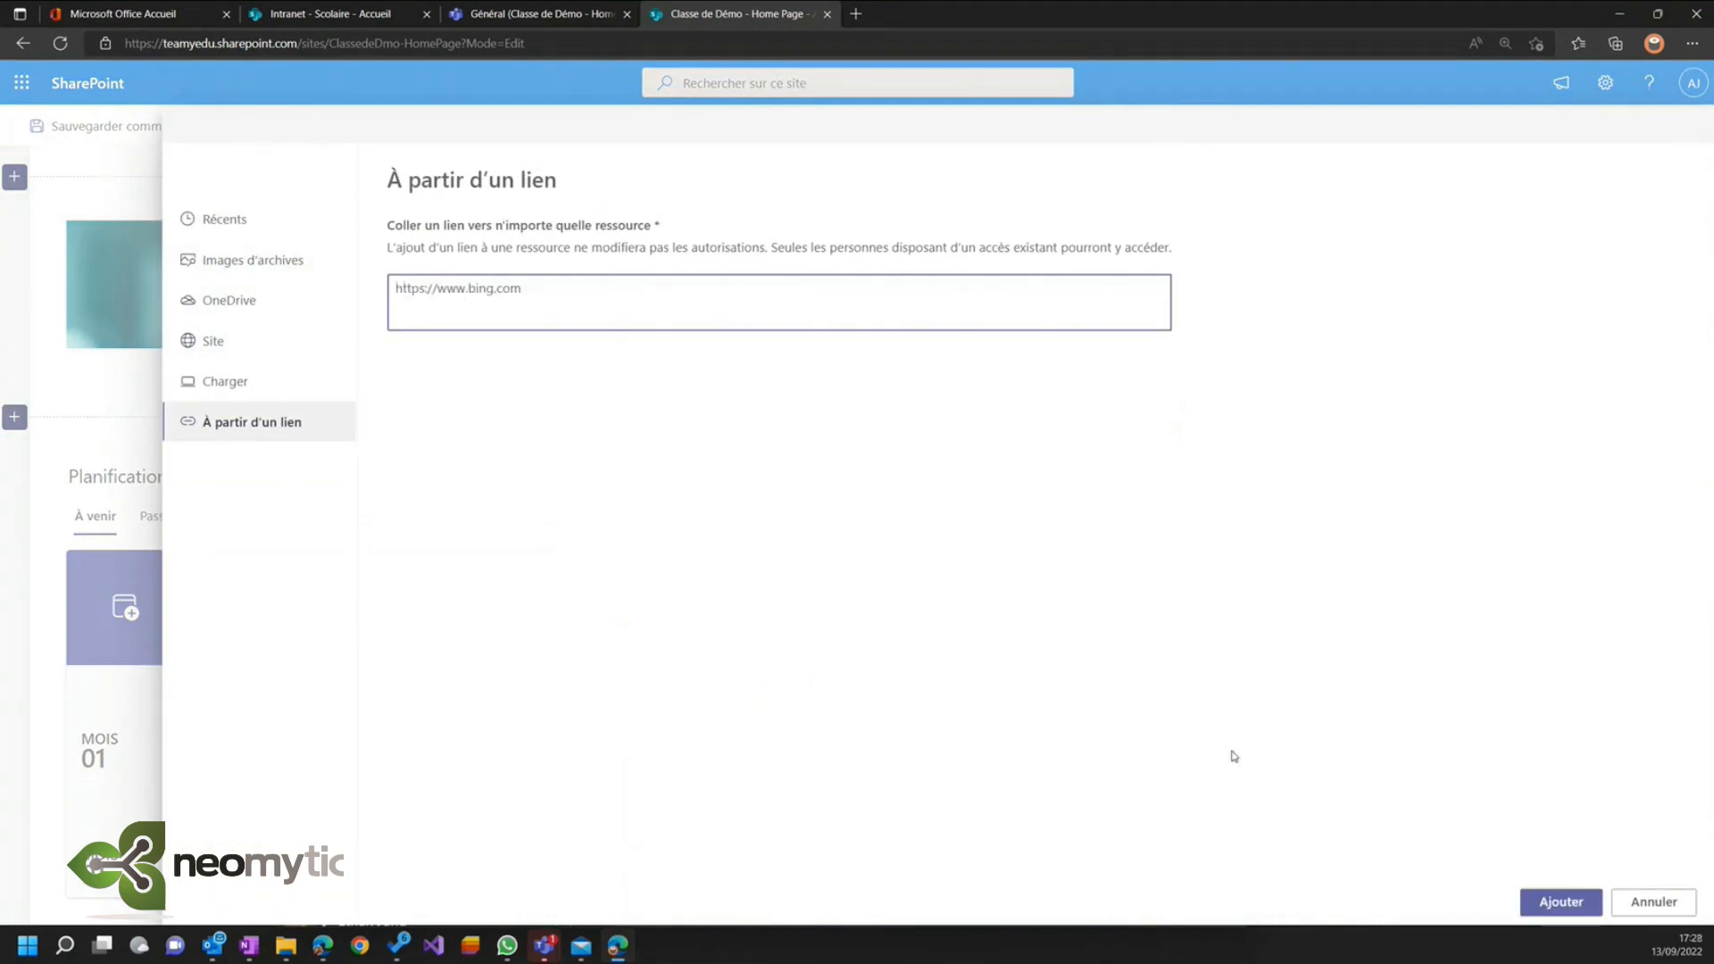
{"action": "left_click", "coordinate": [1560, 901]}
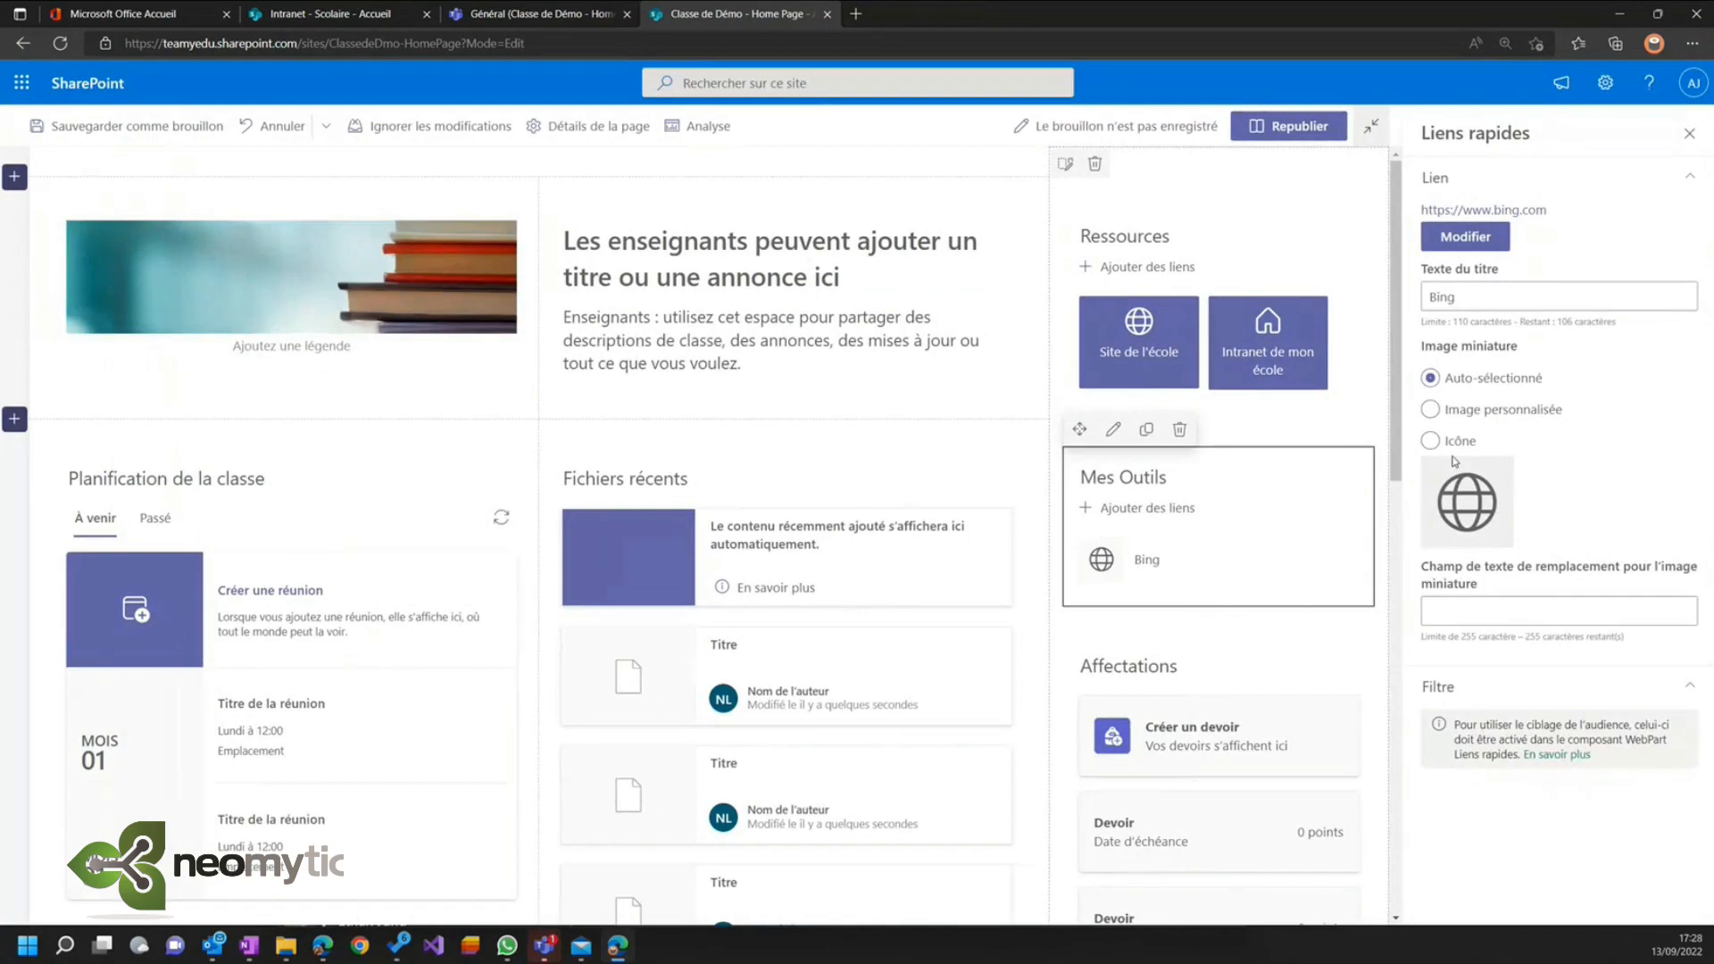
{"action": "left_click", "coordinate": [1115, 430]}
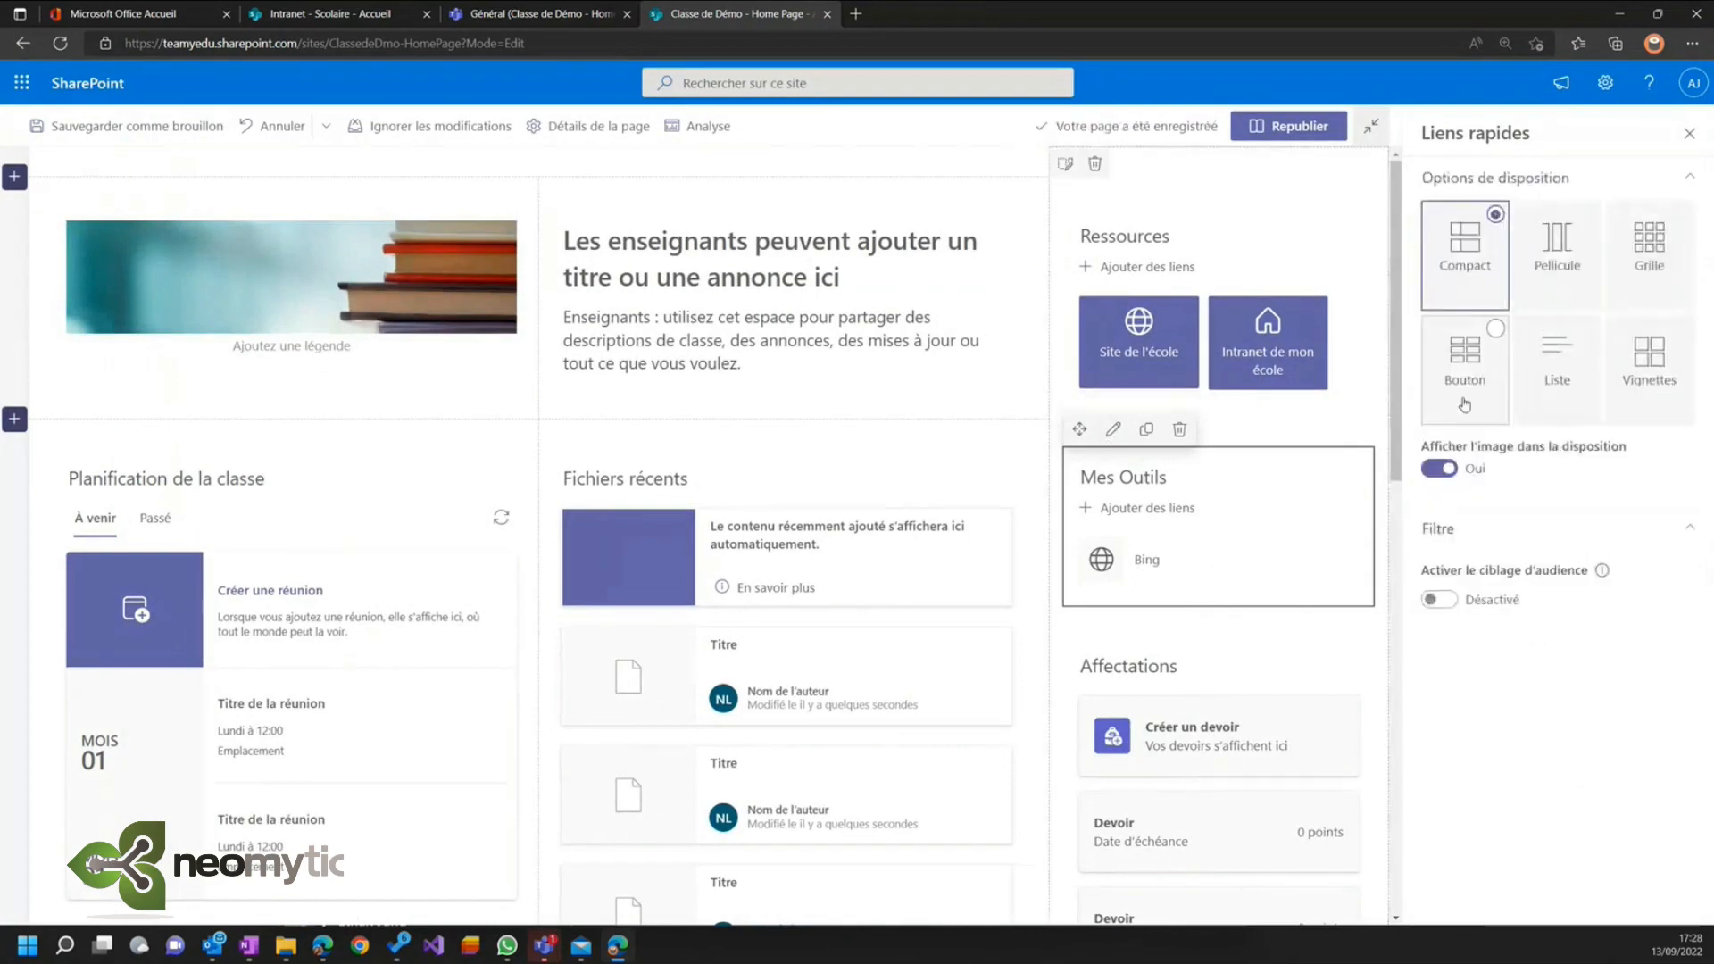
{"action": "left_click", "coordinate": [1474, 371]}
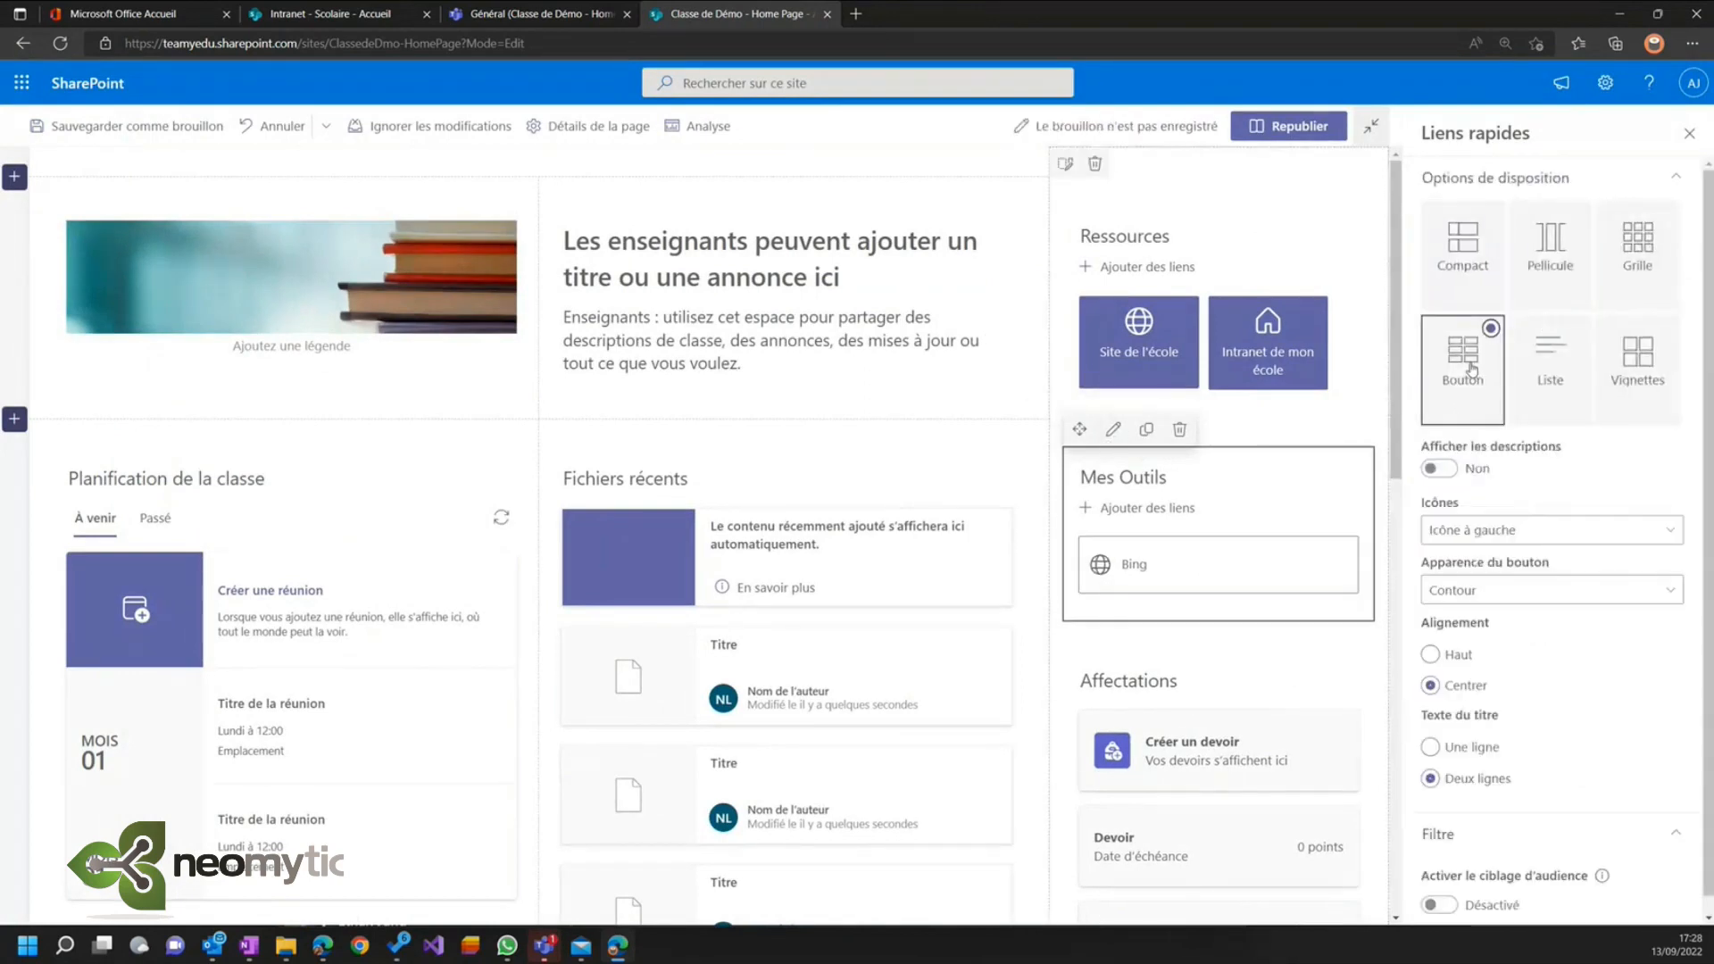
- Republish the class home page and test the Bing link, closing the opened site
{"action": "left_click", "coordinate": [1280, 132]}
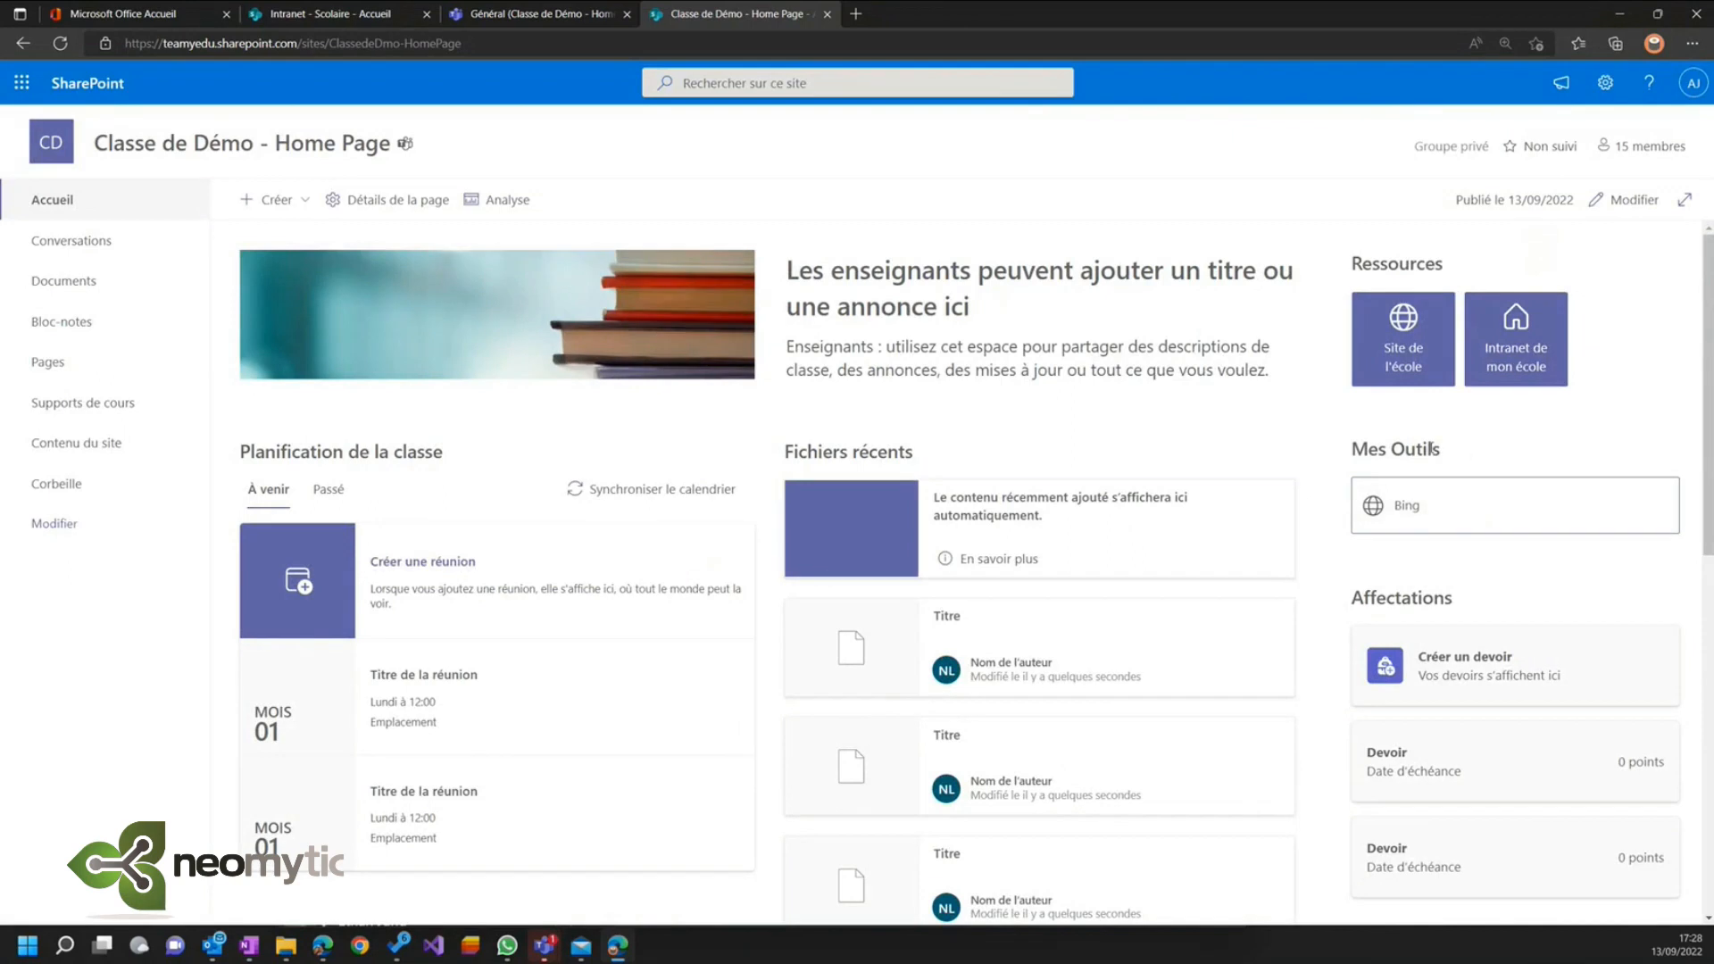
{"action": "left_click", "coordinate": [1426, 506]}
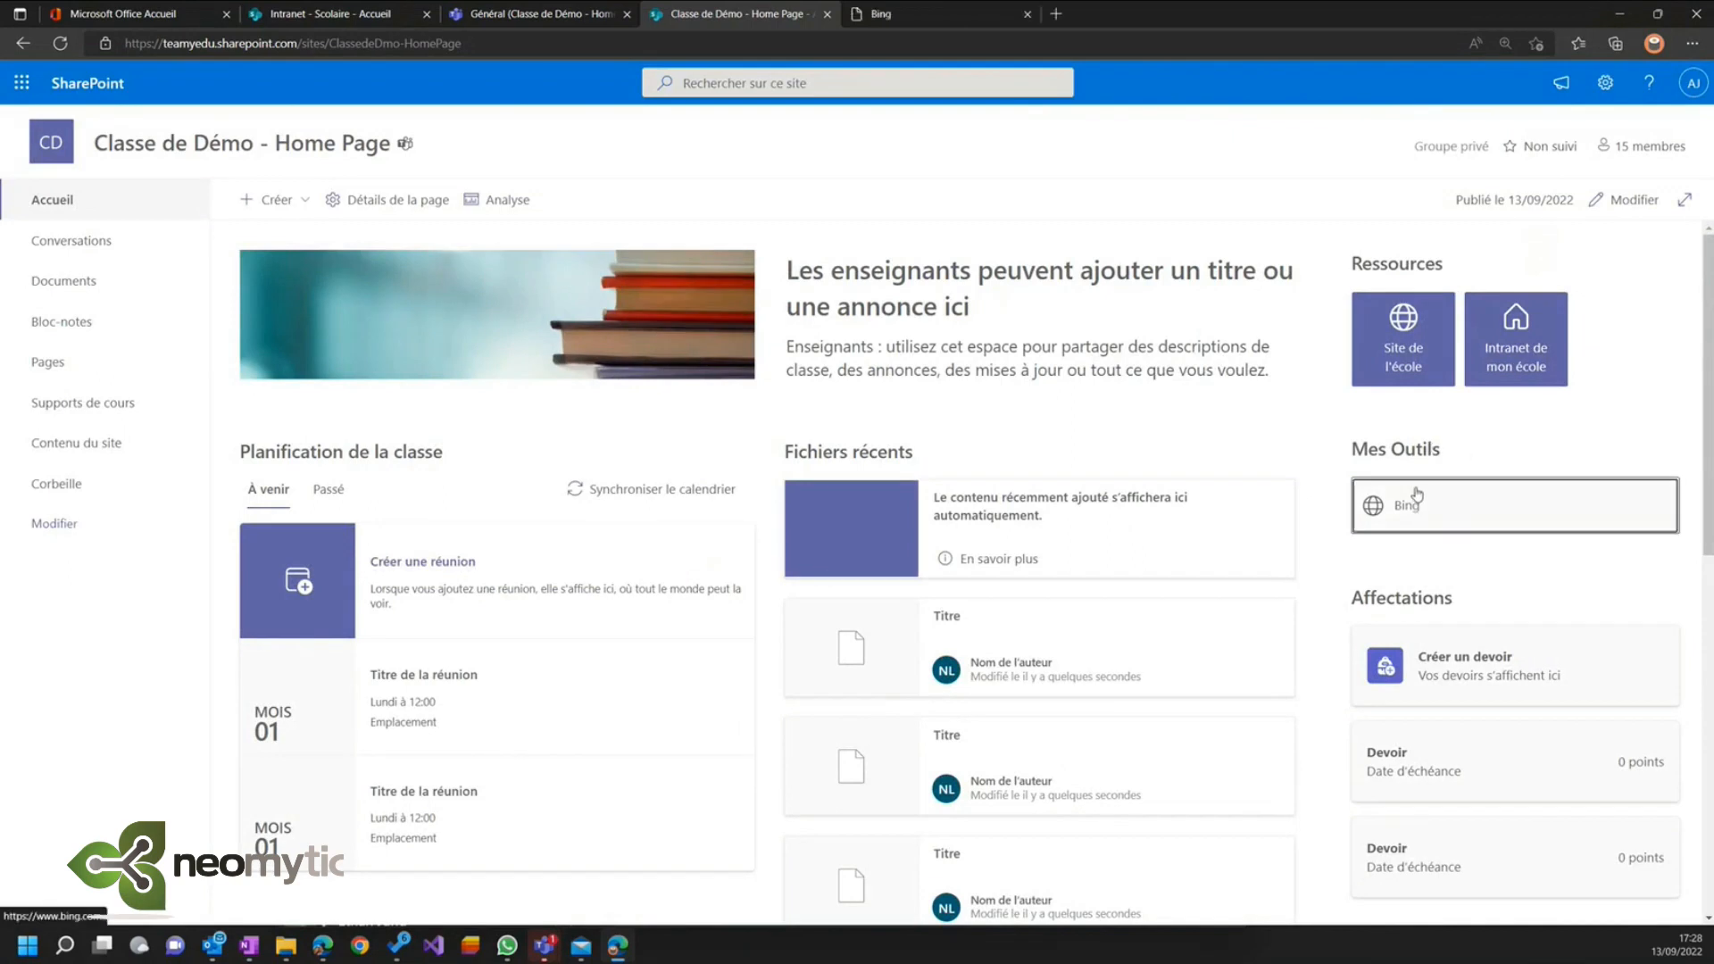
{"action": "left_click", "coordinate": [1027, 14]}
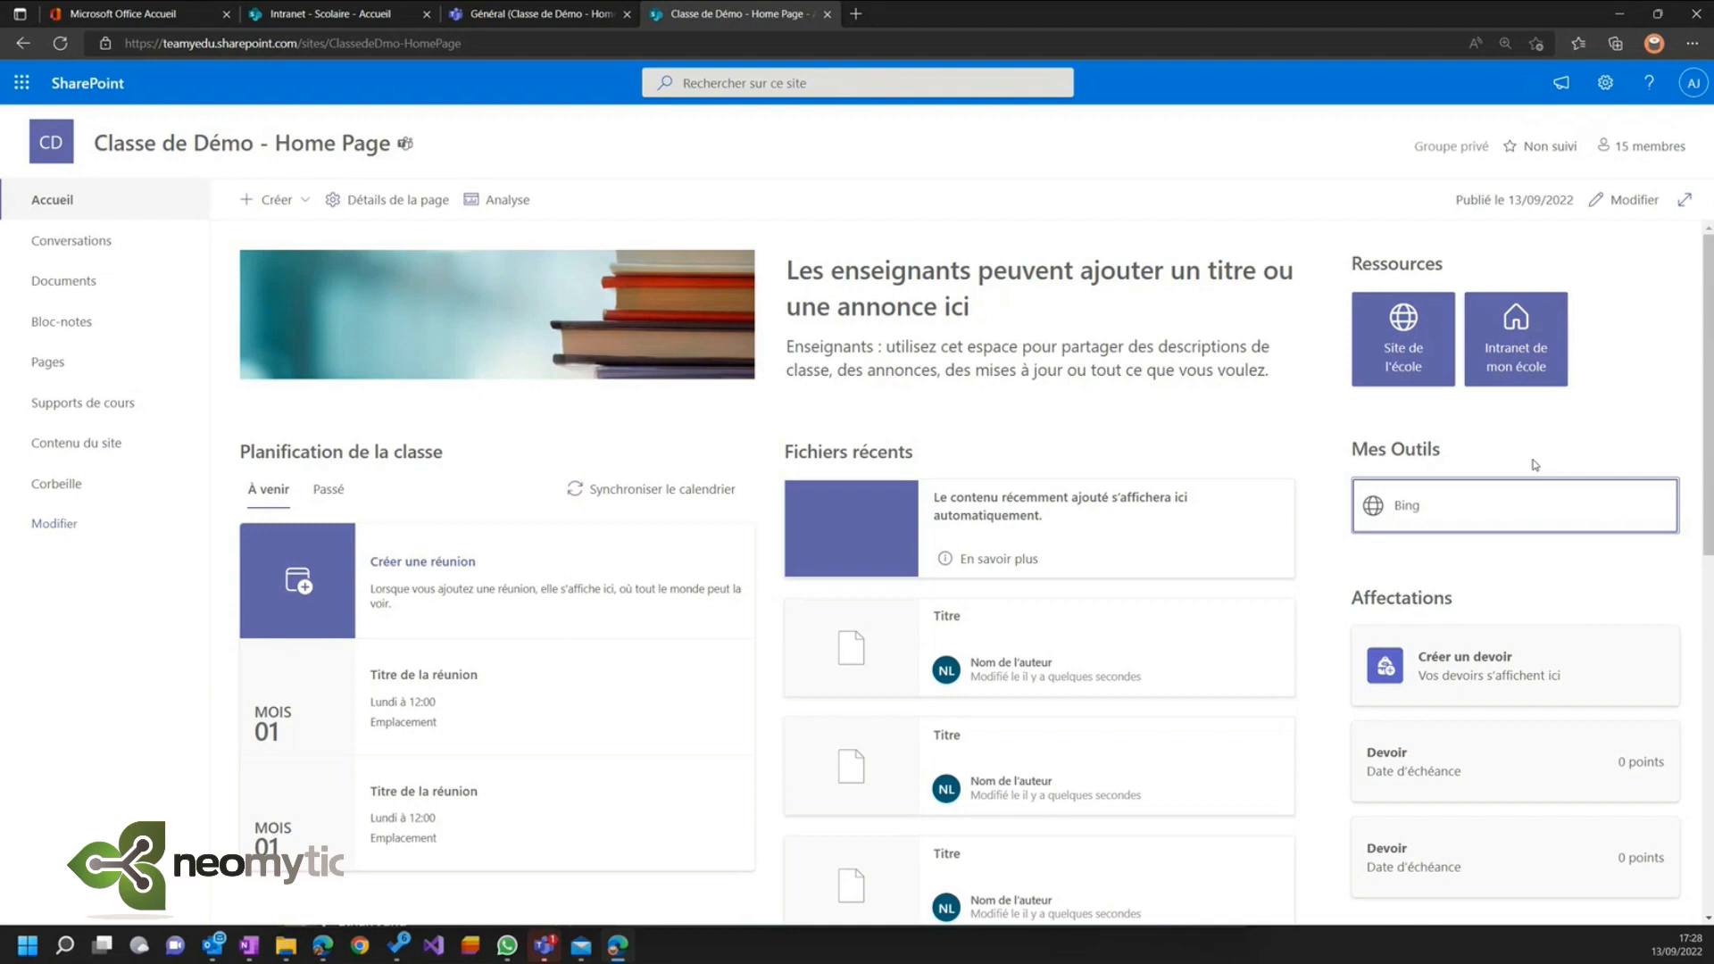
- View the General folder in the site's Documents library, then switch to Teams and open the class's Général channel
{"action": "left_click", "coordinate": [64, 280]}
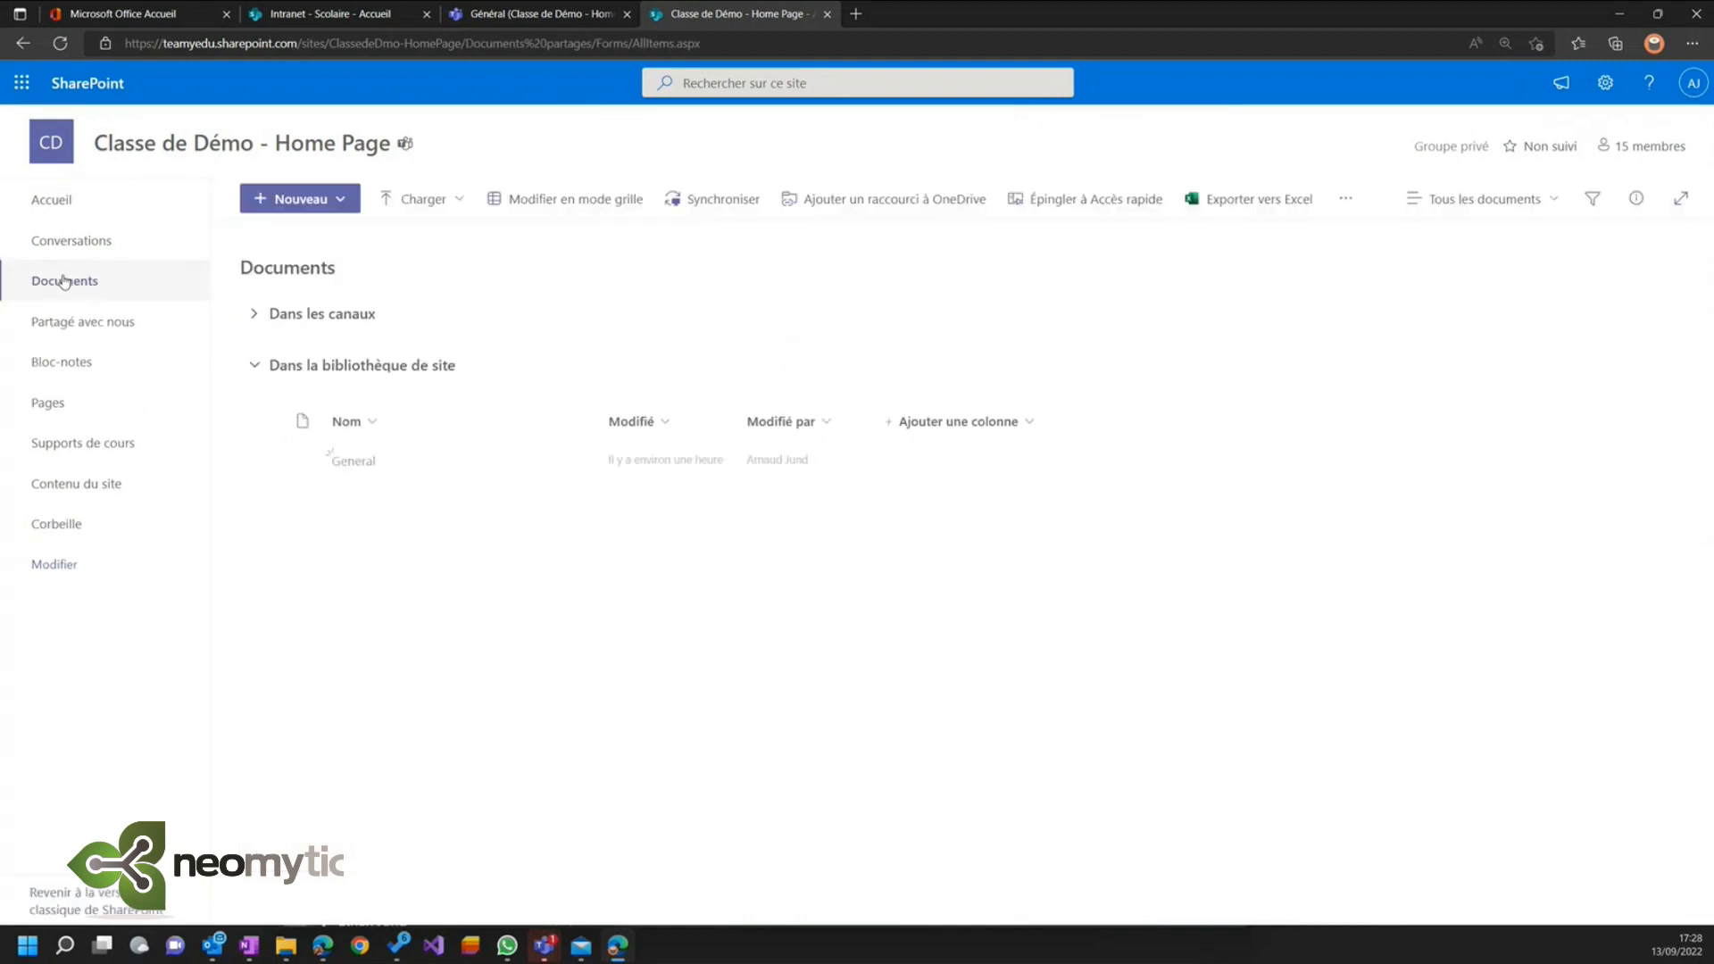
{"action": "left_click", "coordinate": [338, 462]}
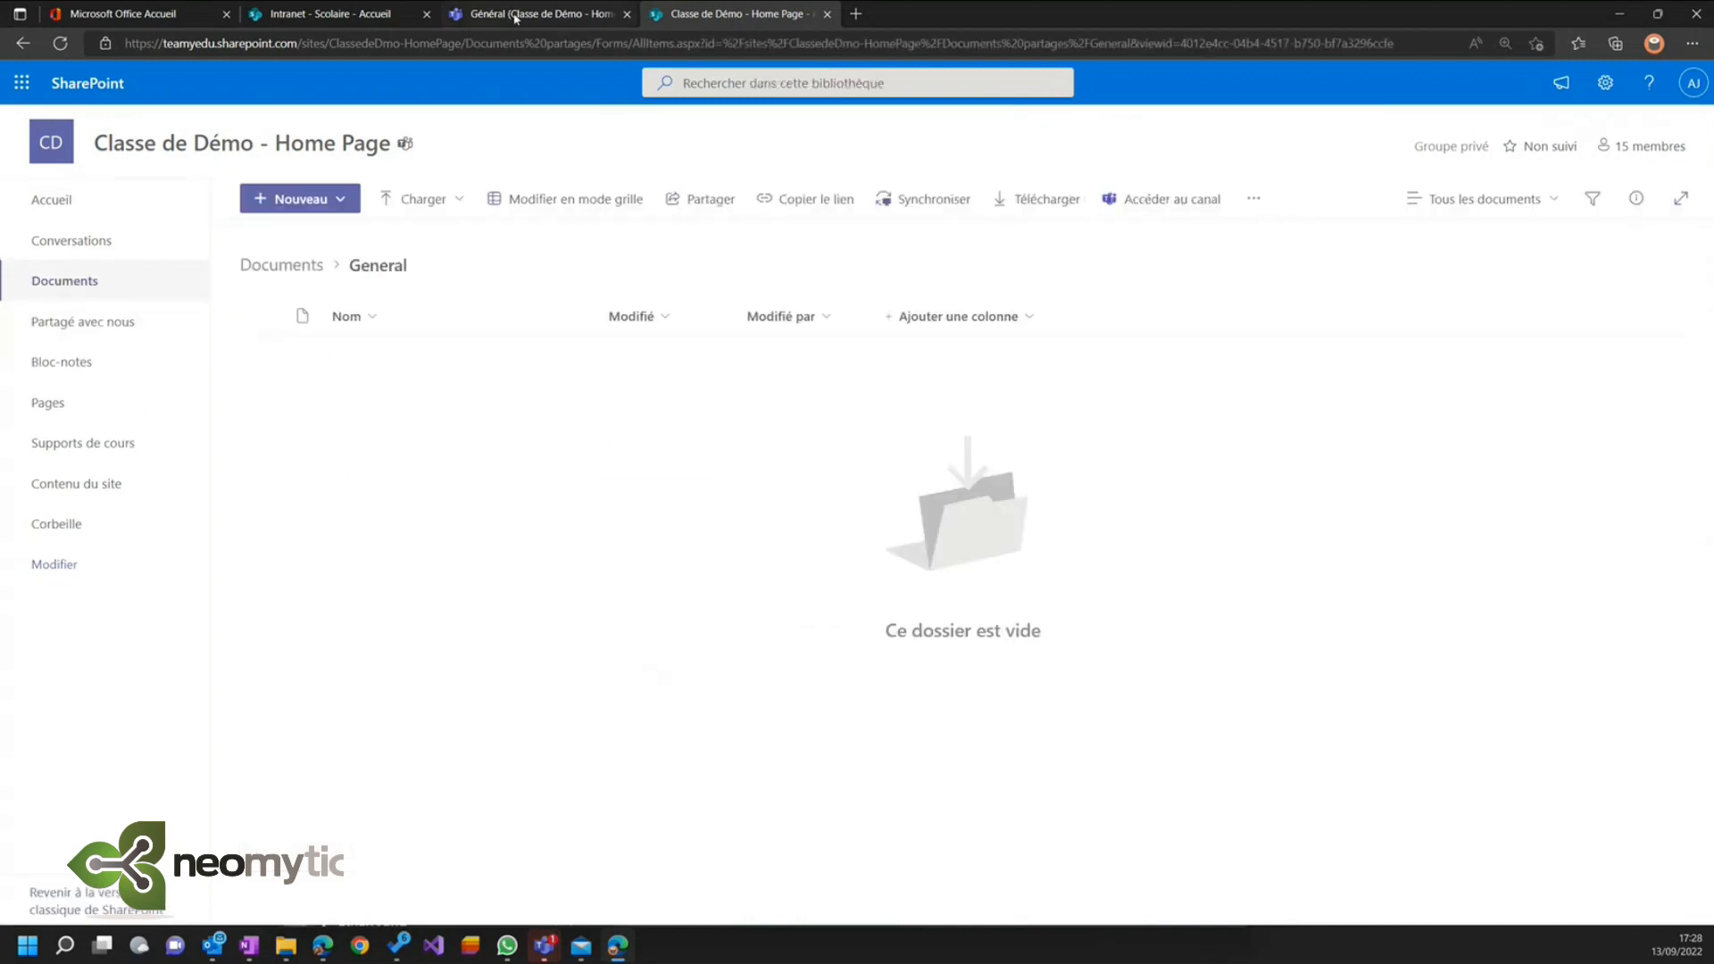
{"action": "left_click", "coordinate": [515, 17]}
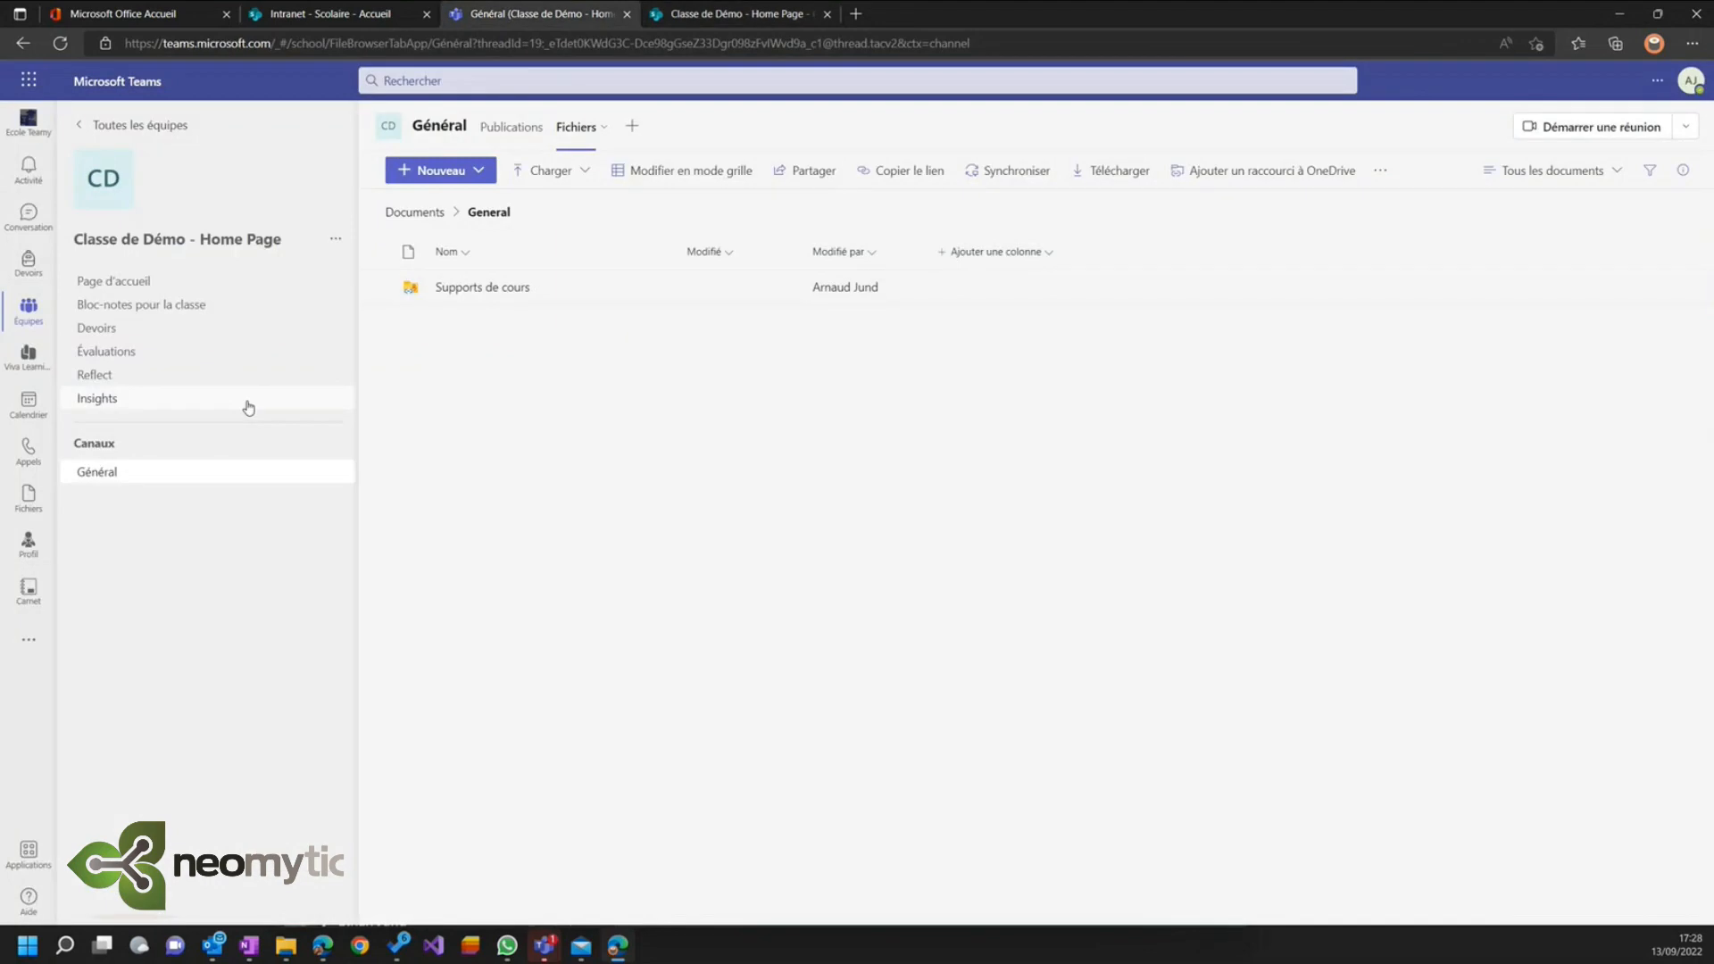
{"action": "left_click", "coordinate": [109, 475]}
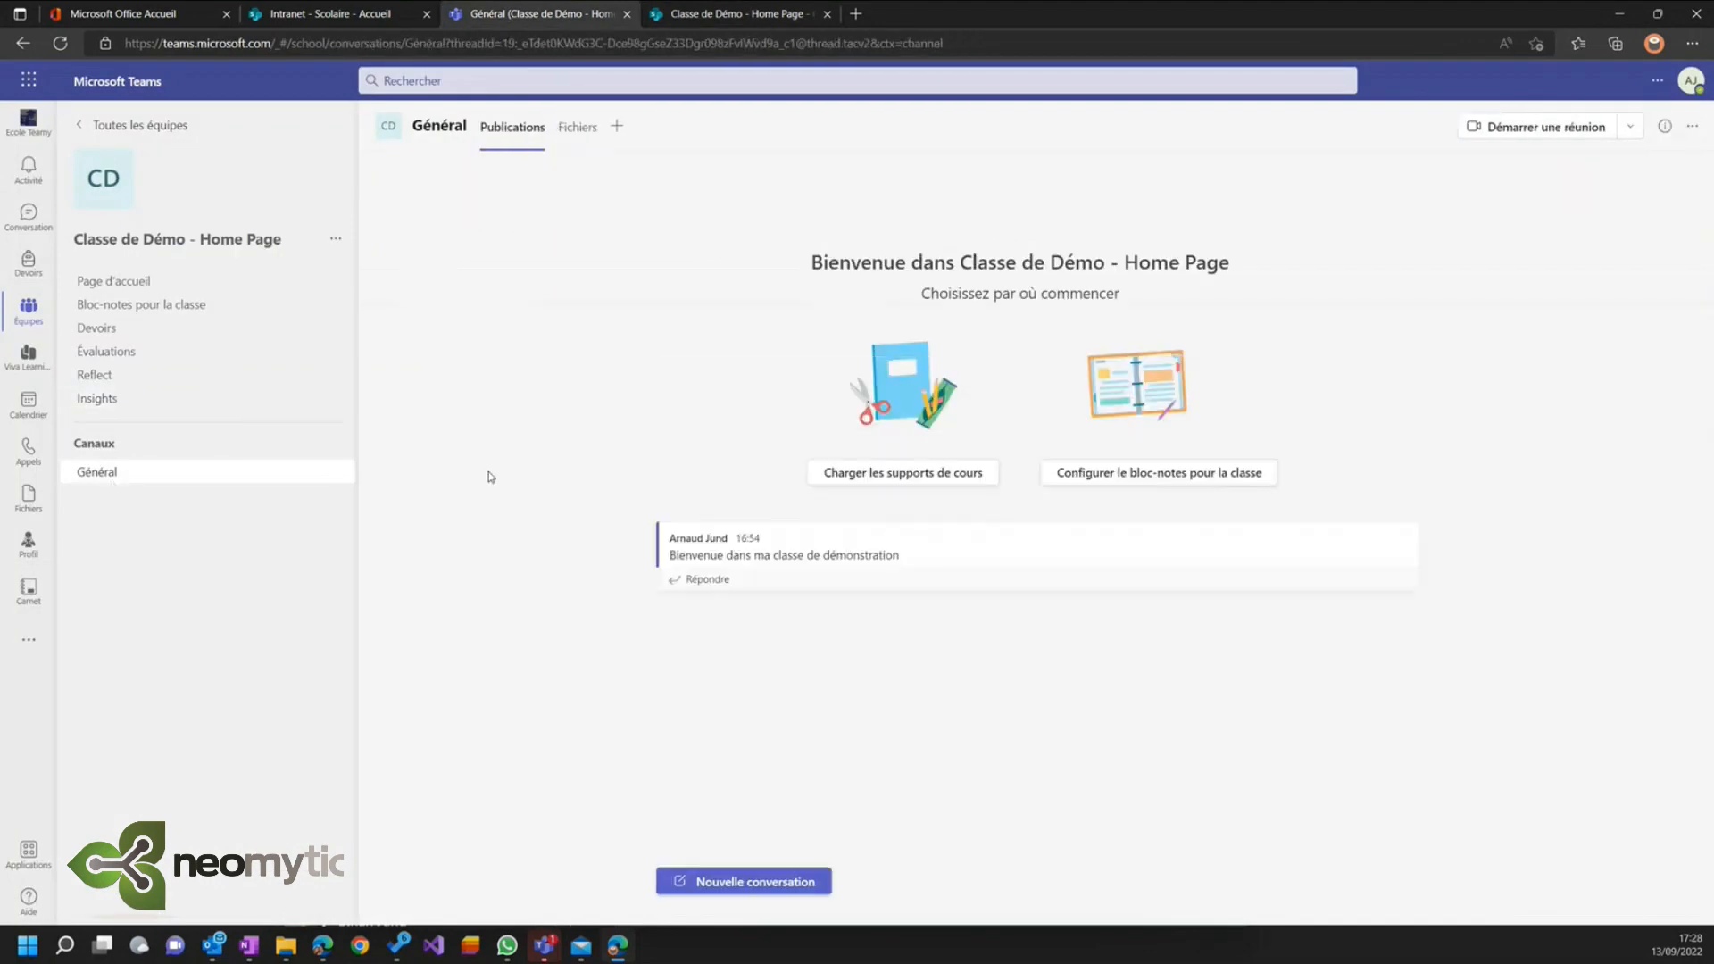
- In the Général channel's files, create a folder named "Ressources" and open it
{"action": "left_click", "coordinate": [585, 134]}
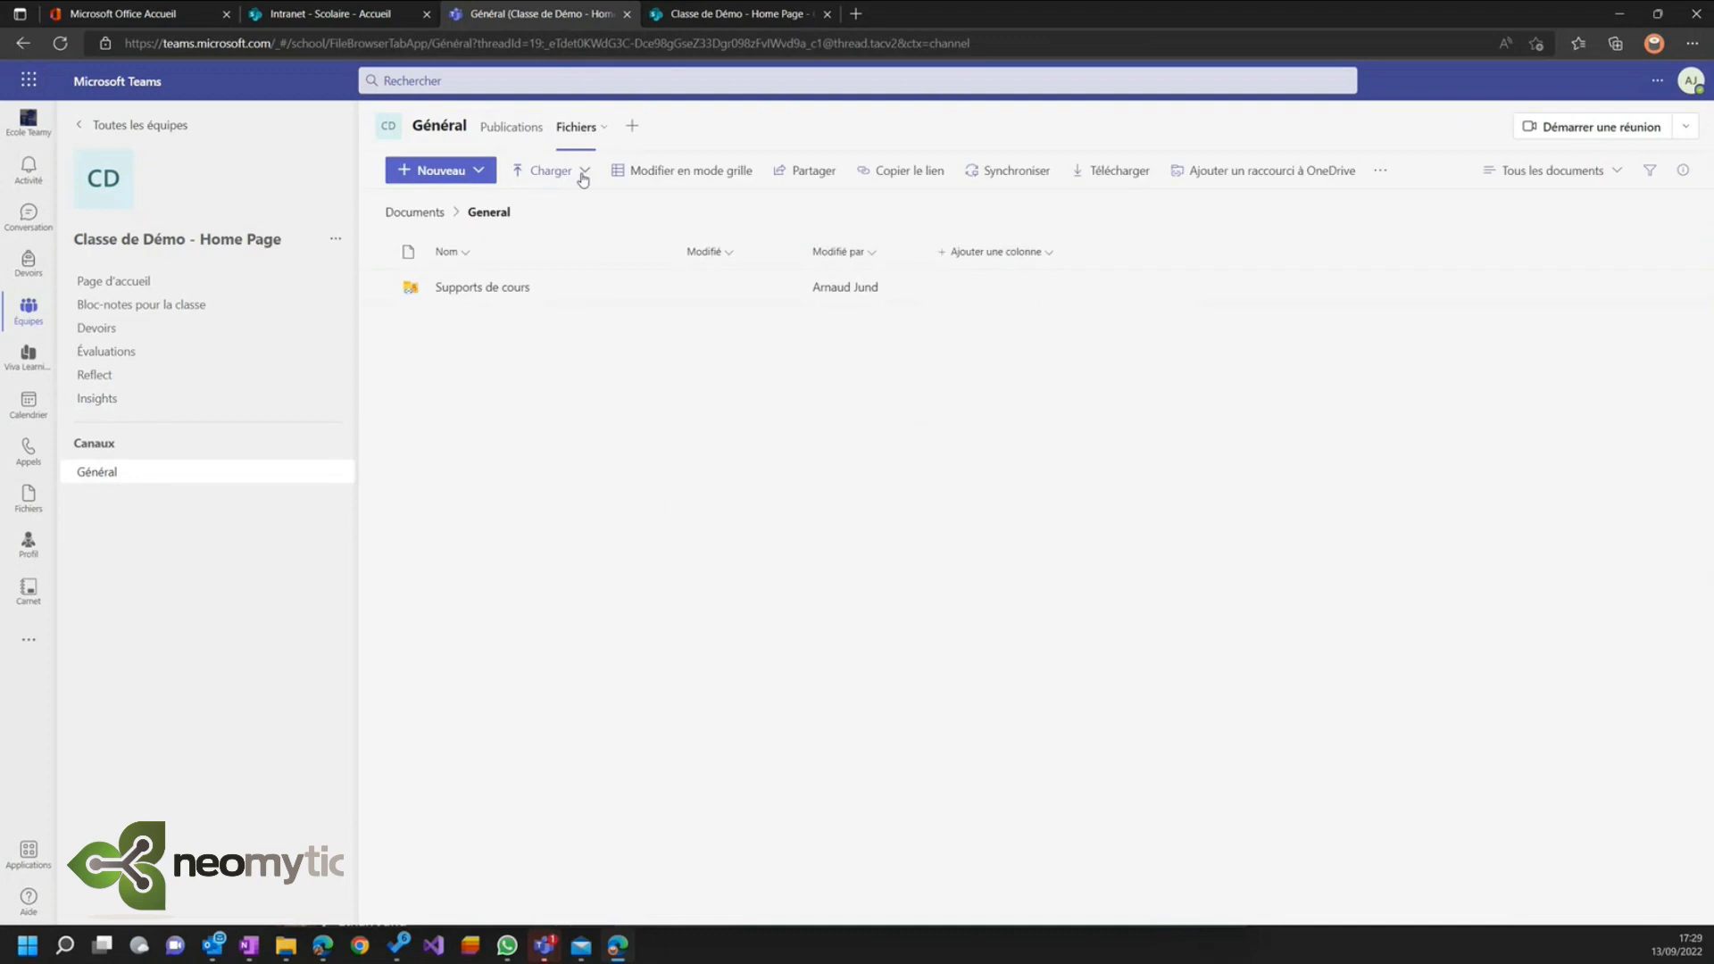
{"action": "left_click", "coordinate": [489, 177]}
{"action": "left_click", "coordinate": [469, 204]}
{"action": "type", "text": "Ressources"}
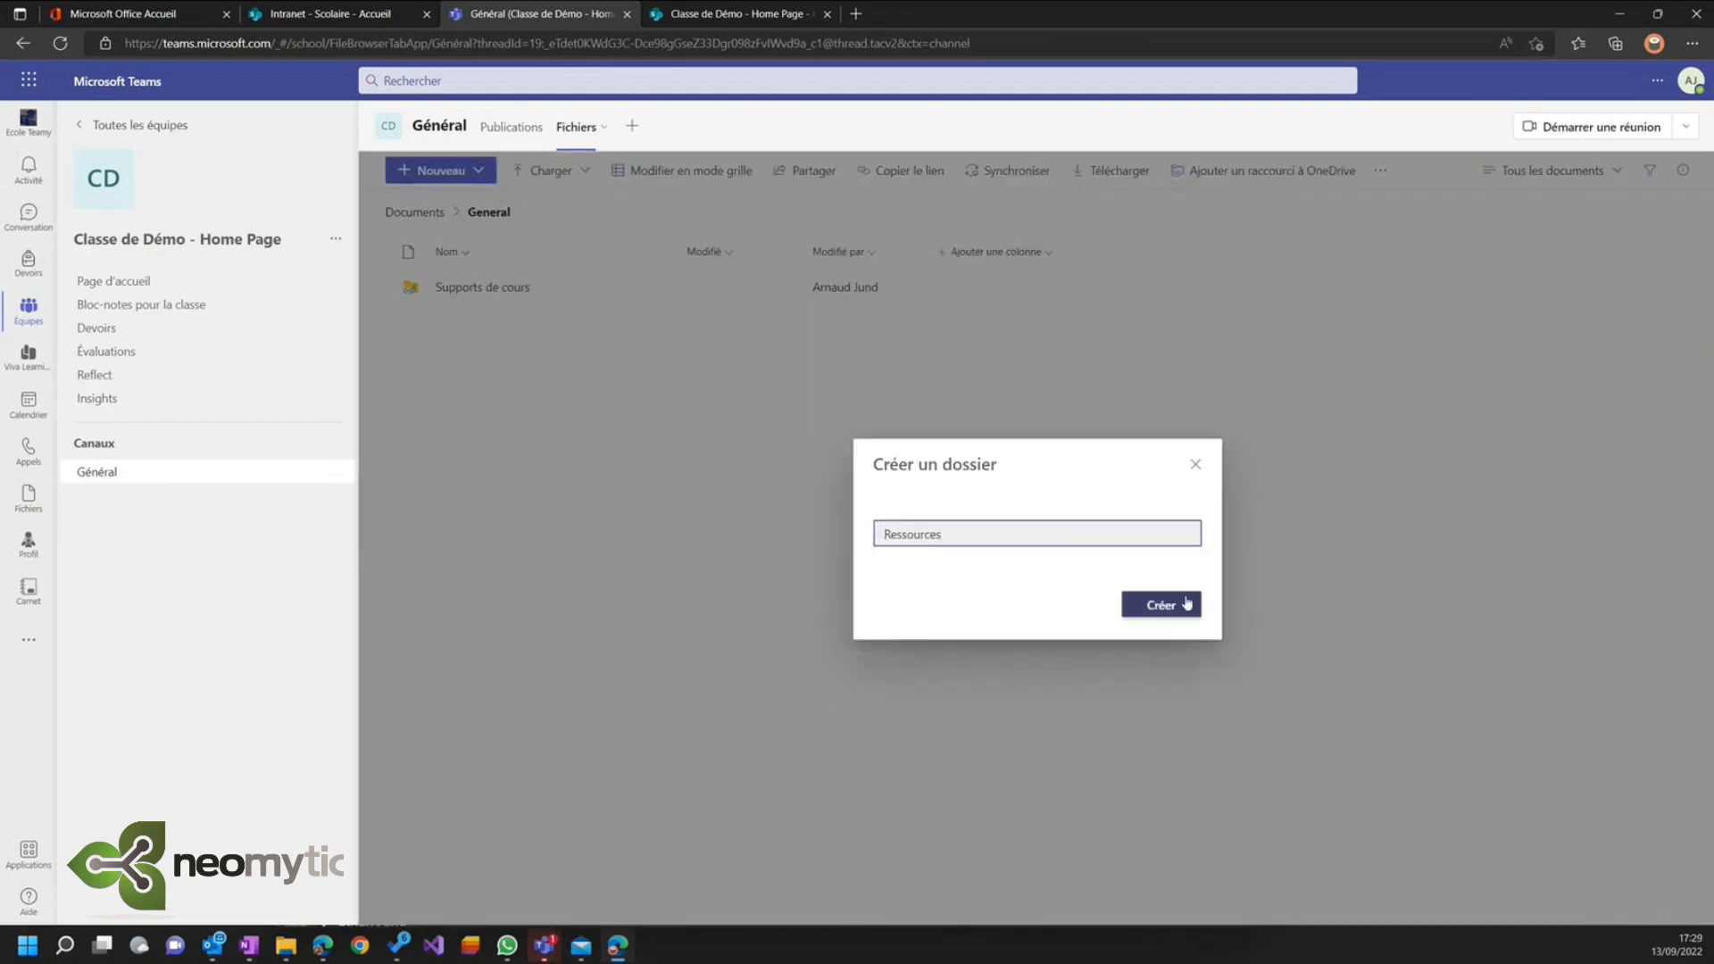
{"action": "left_click", "coordinate": [1162, 605]}
{"action": "left_click", "coordinate": [460, 328]}
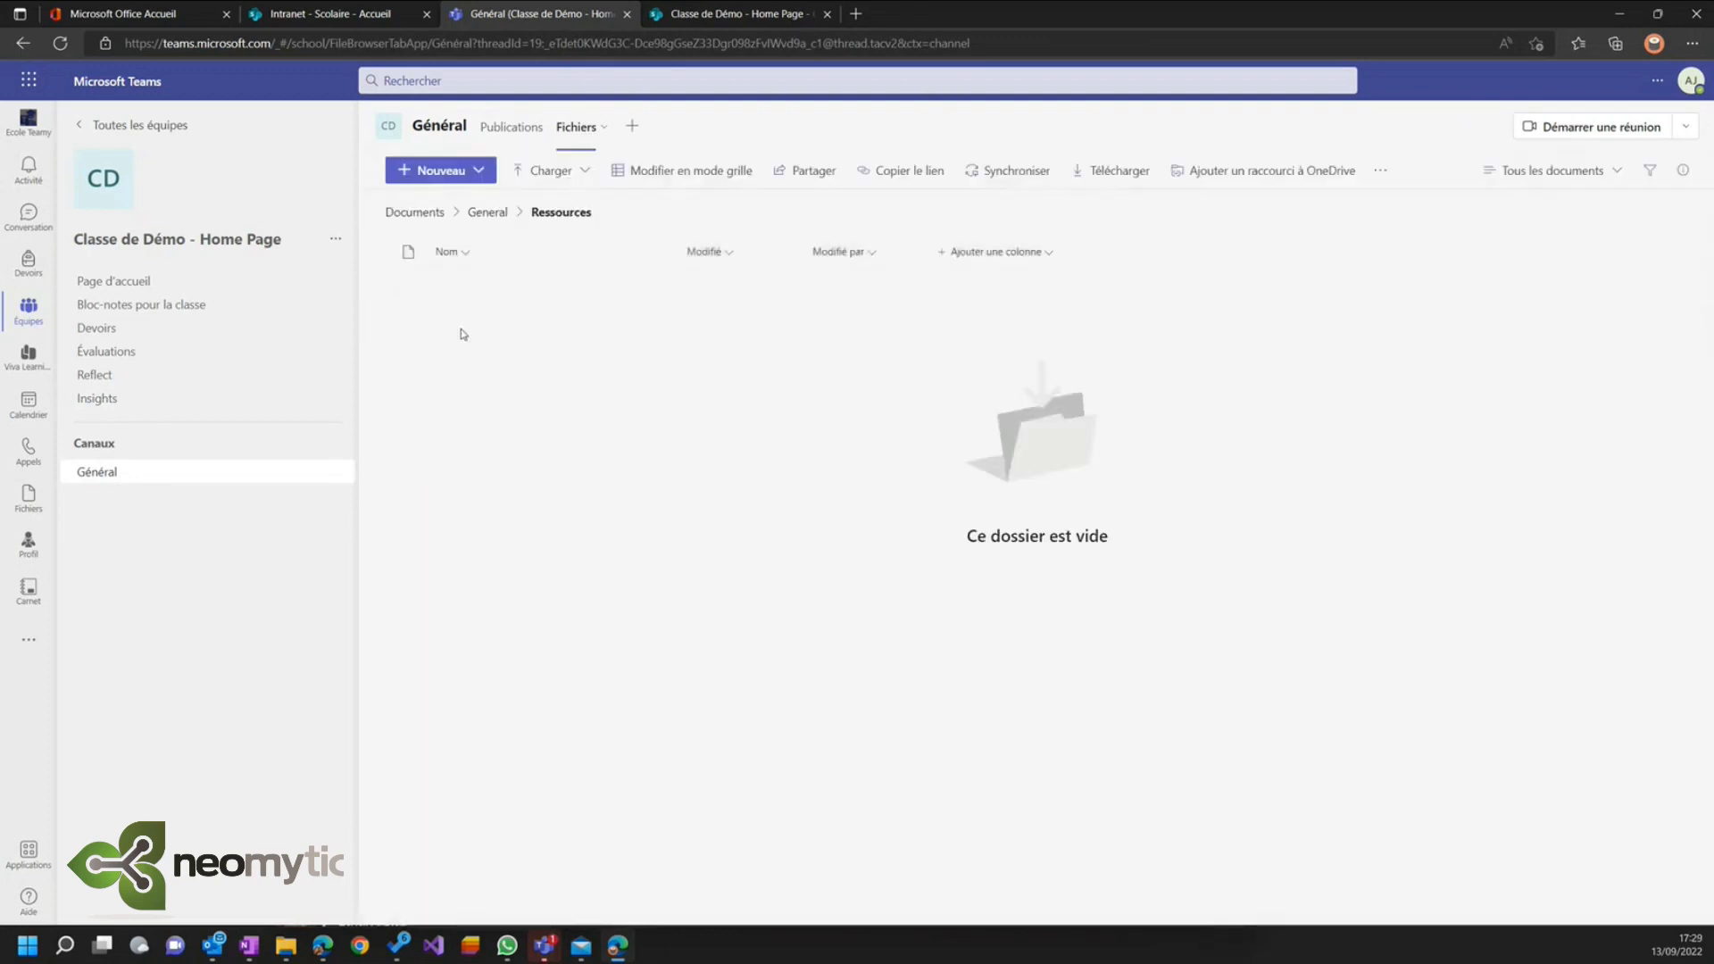
- Upload the file "Teams, Le guide pratique.pdf" from the computer to the Ressources folder
{"action": "left_click", "coordinate": [580, 170]}
{"action": "left_click", "coordinate": [581, 289]}
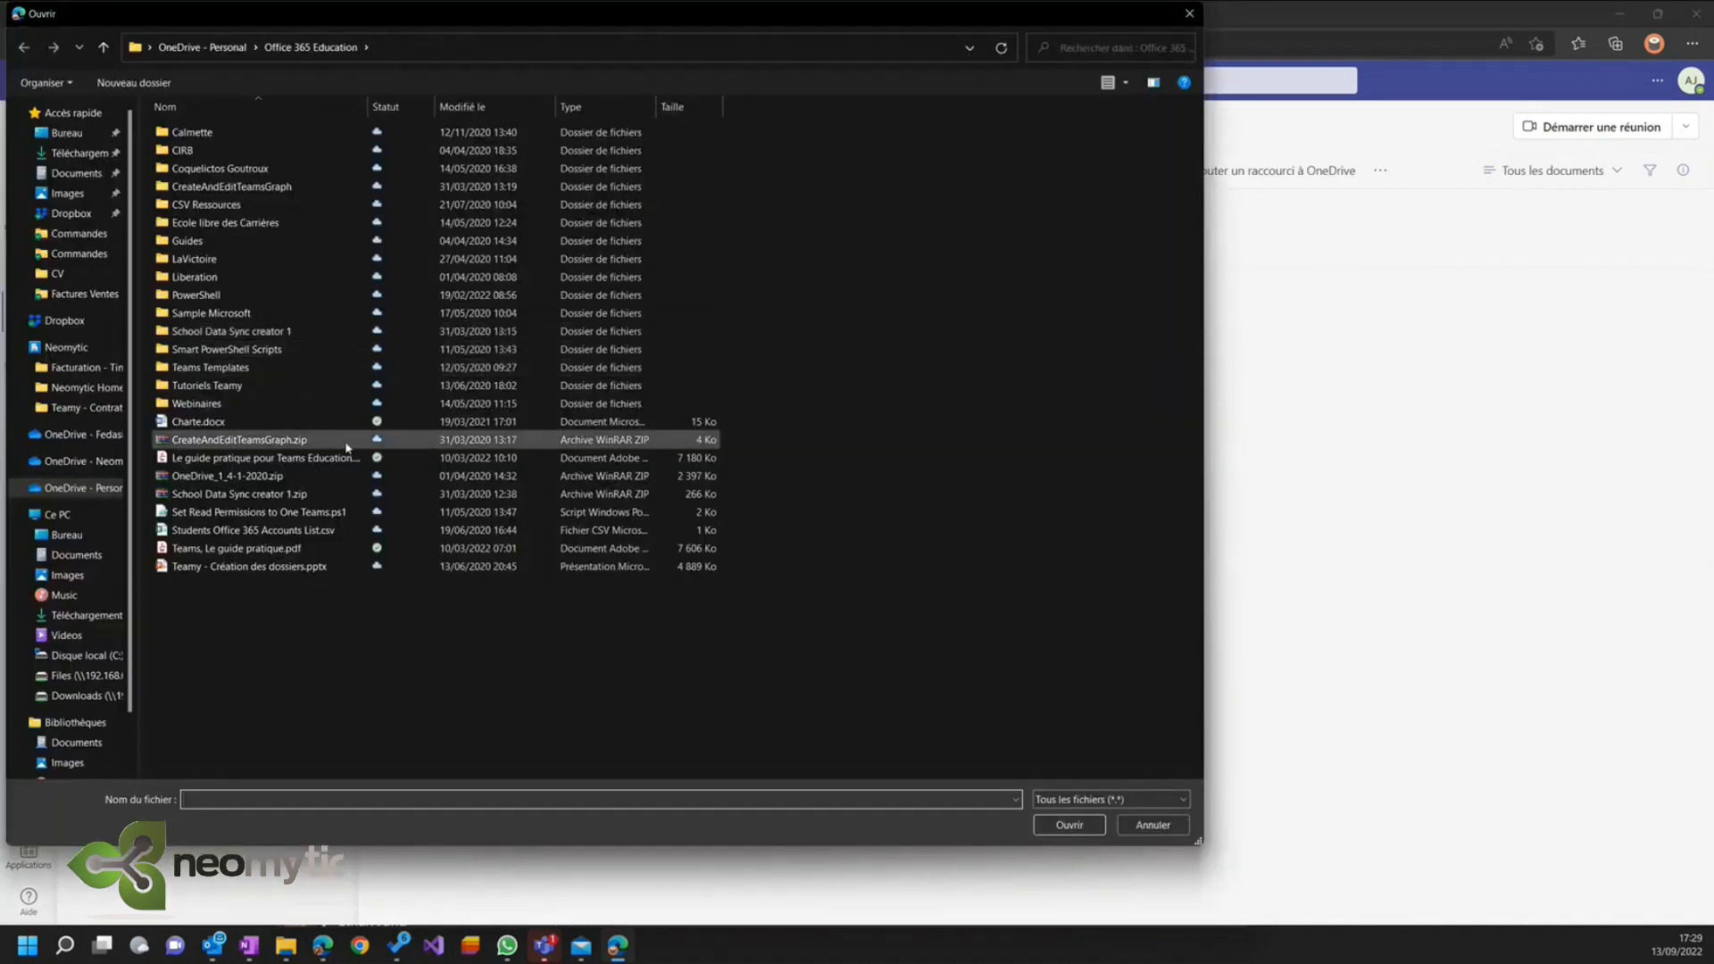
{"action": "left_click", "coordinate": [305, 460]}
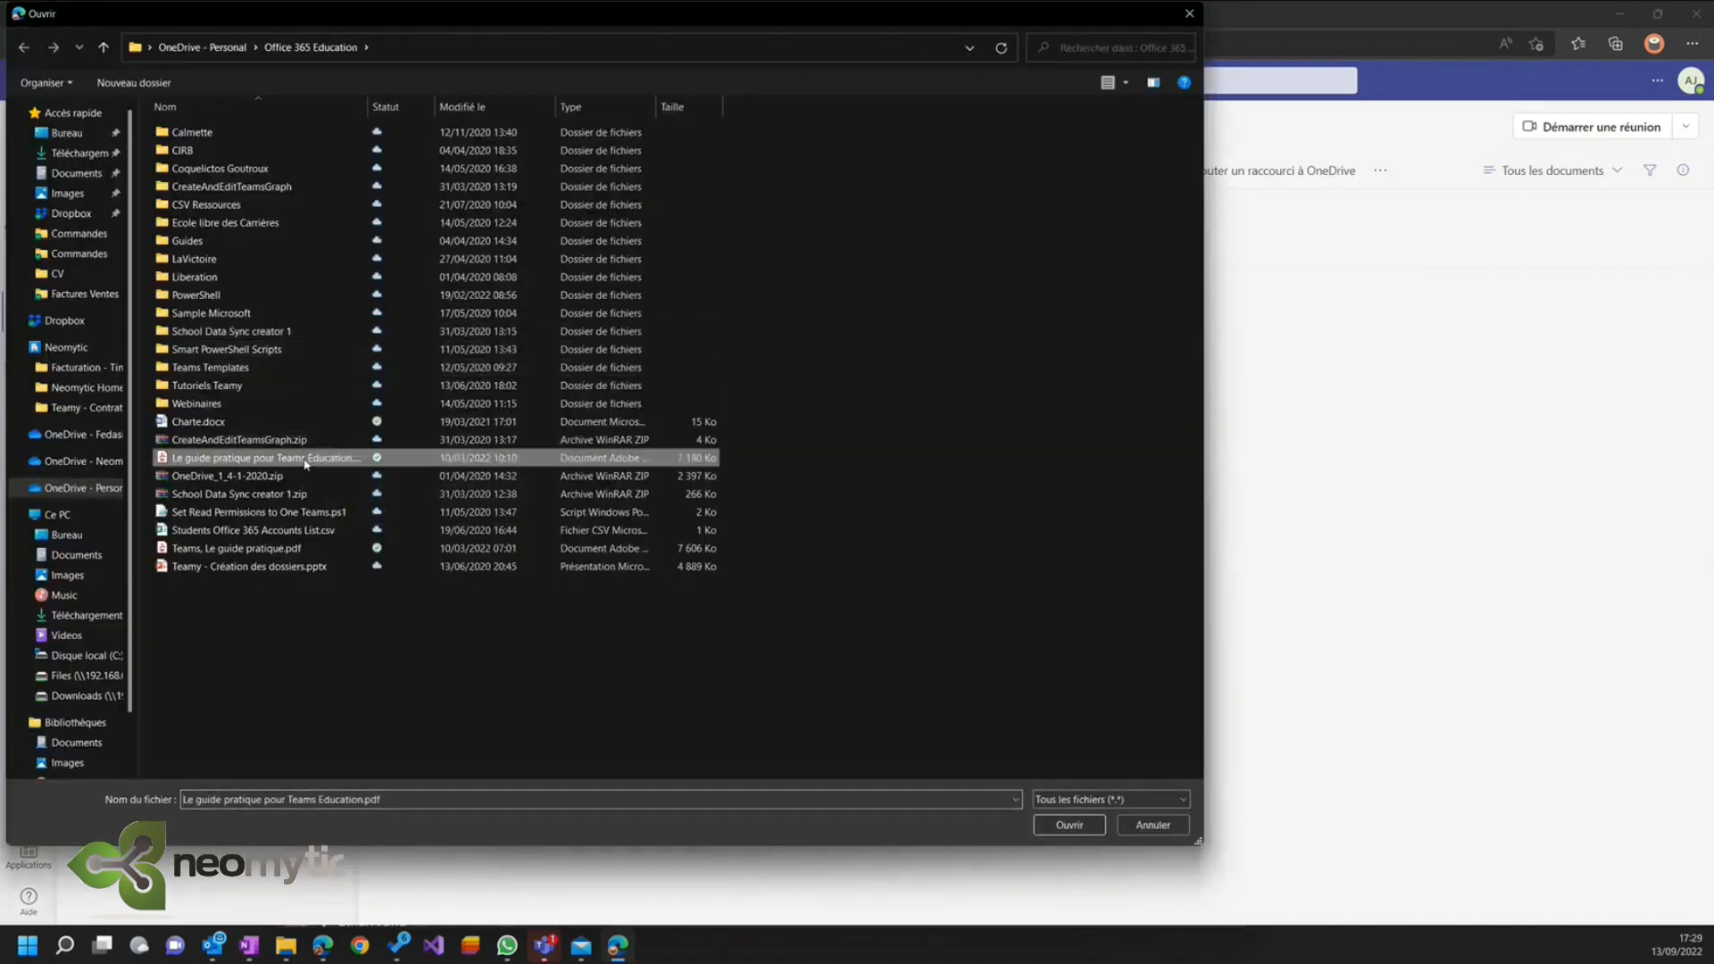
{"action": "left_click", "coordinate": [277, 549]}
{"action": "left_click", "coordinate": [1071, 825]}
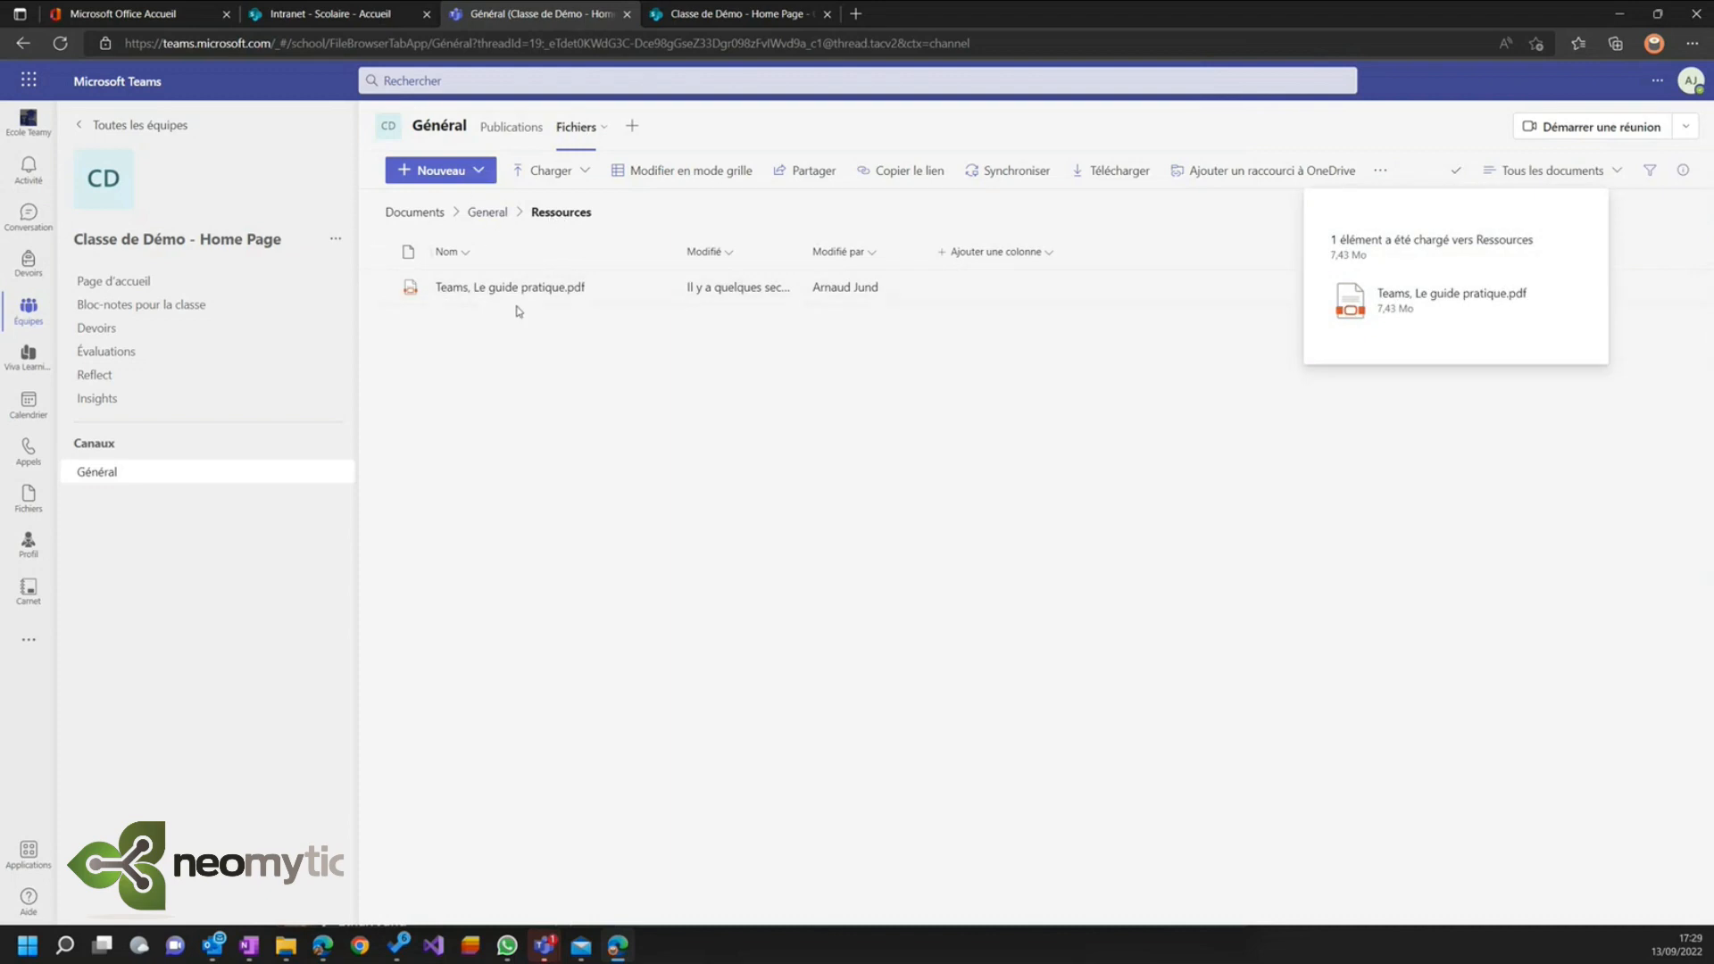
- Switch to the class's SharePoint site and open the Ressources folder inside General in the Documents library
{"action": "left_click", "coordinate": [693, 18]}
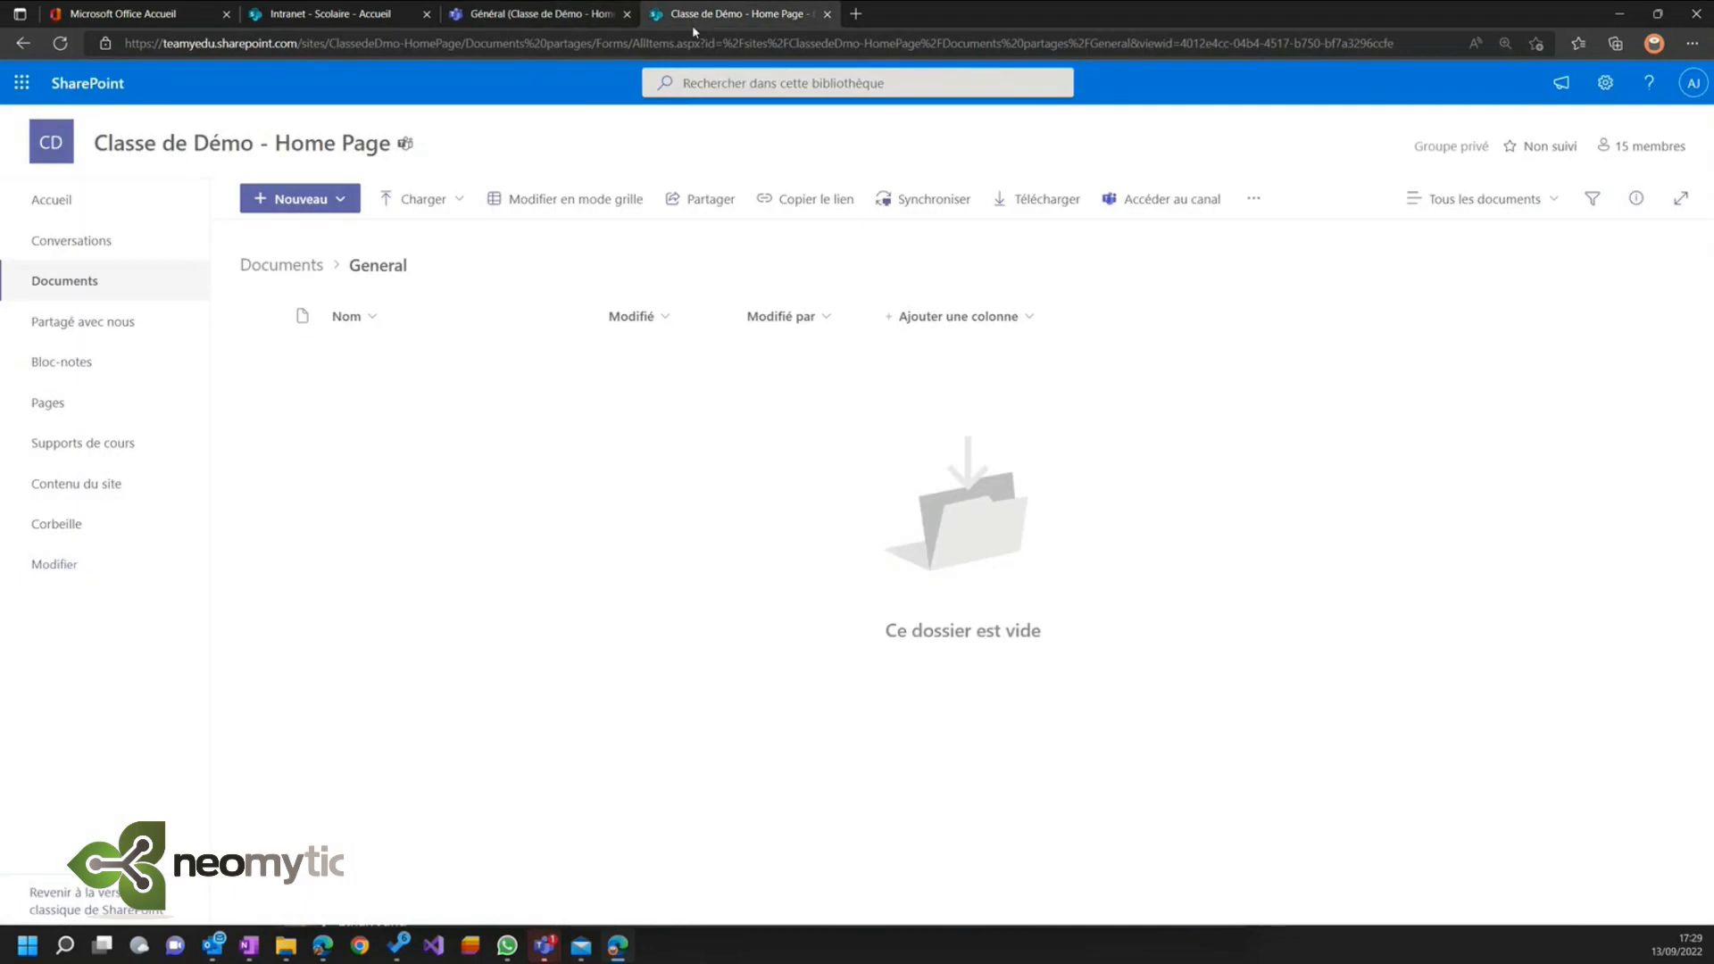
{"action": "left_click", "coordinate": [284, 266]}
{"action": "left_click", "coordinate": [353, 461]}
{"action": "left_click", "coordinate": [410, 355]}
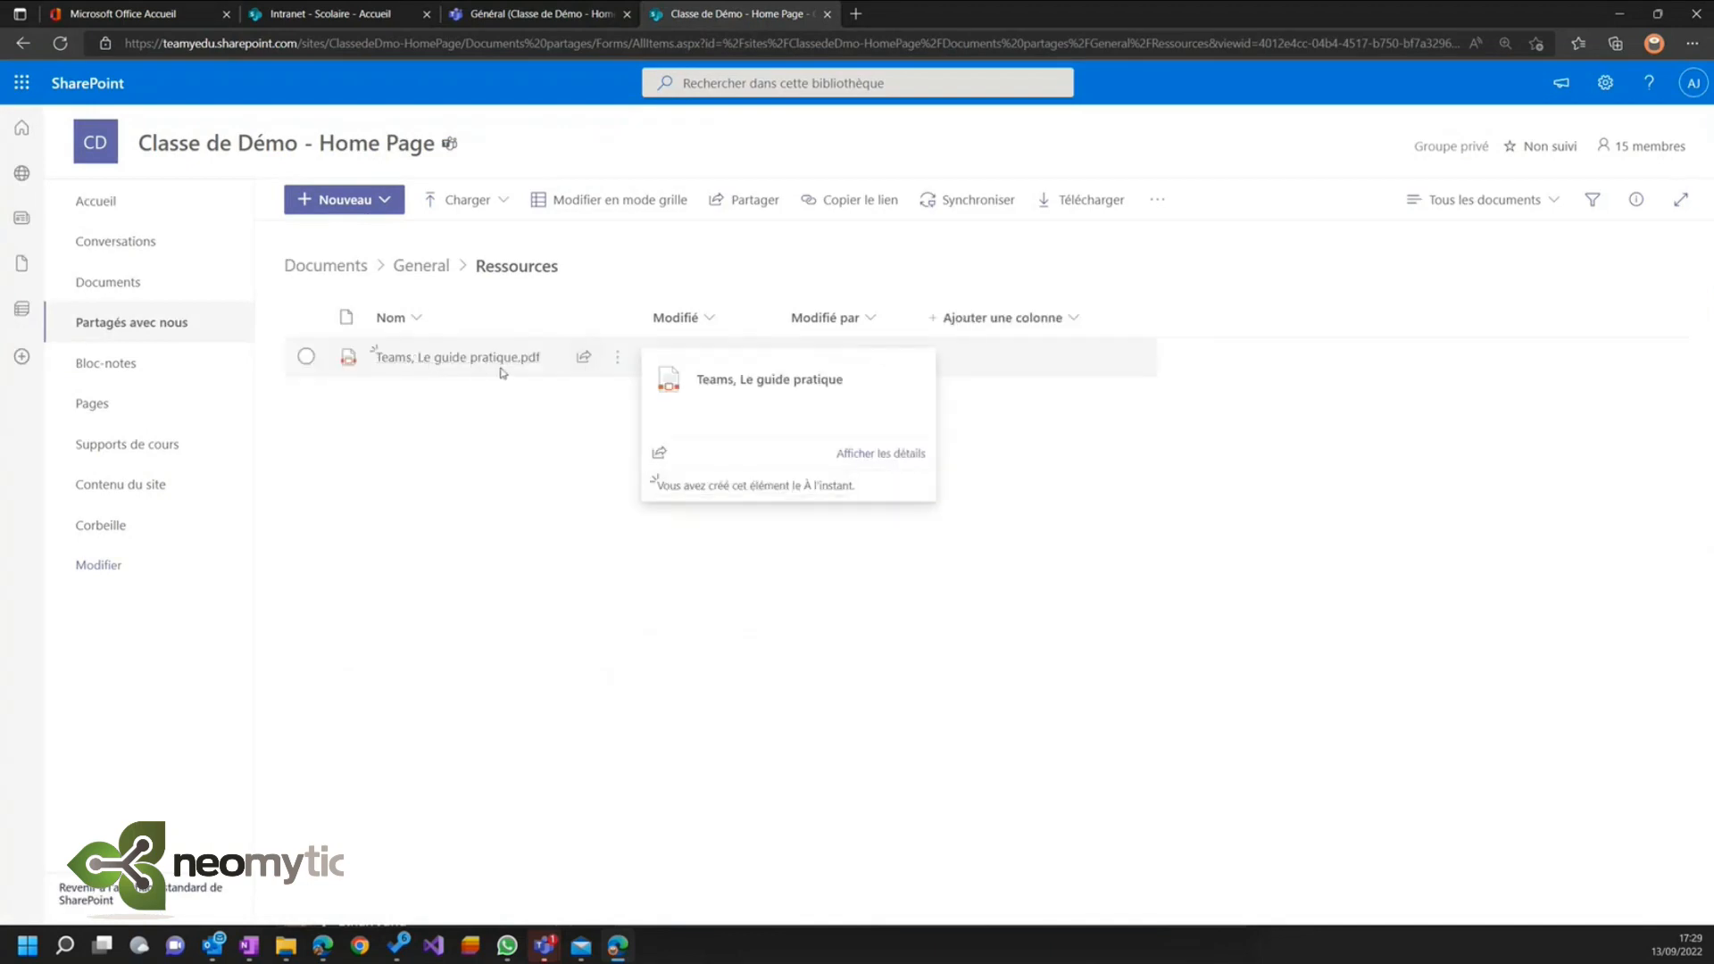
- Copy the sharing link of "Teams, Le guide pratique.pdf" for people with existing access
{"action": "left_click", "coordinate": [617, 357]}
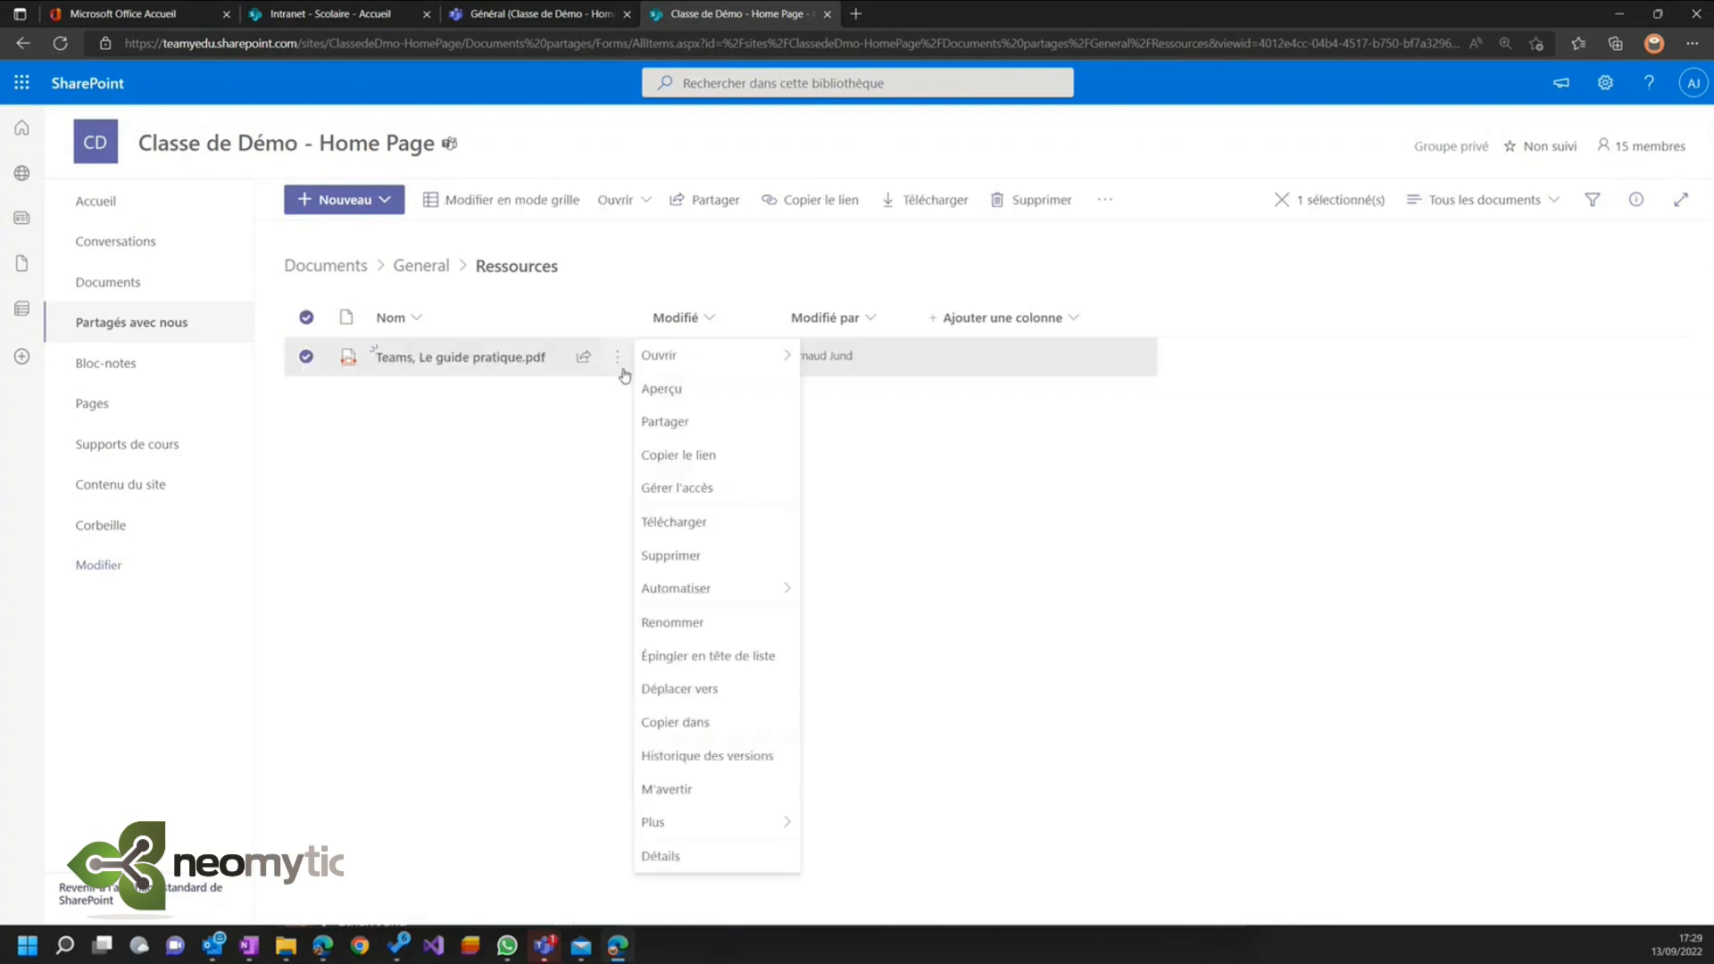
{"action": "left_click", "coordinate": [706, 458]}
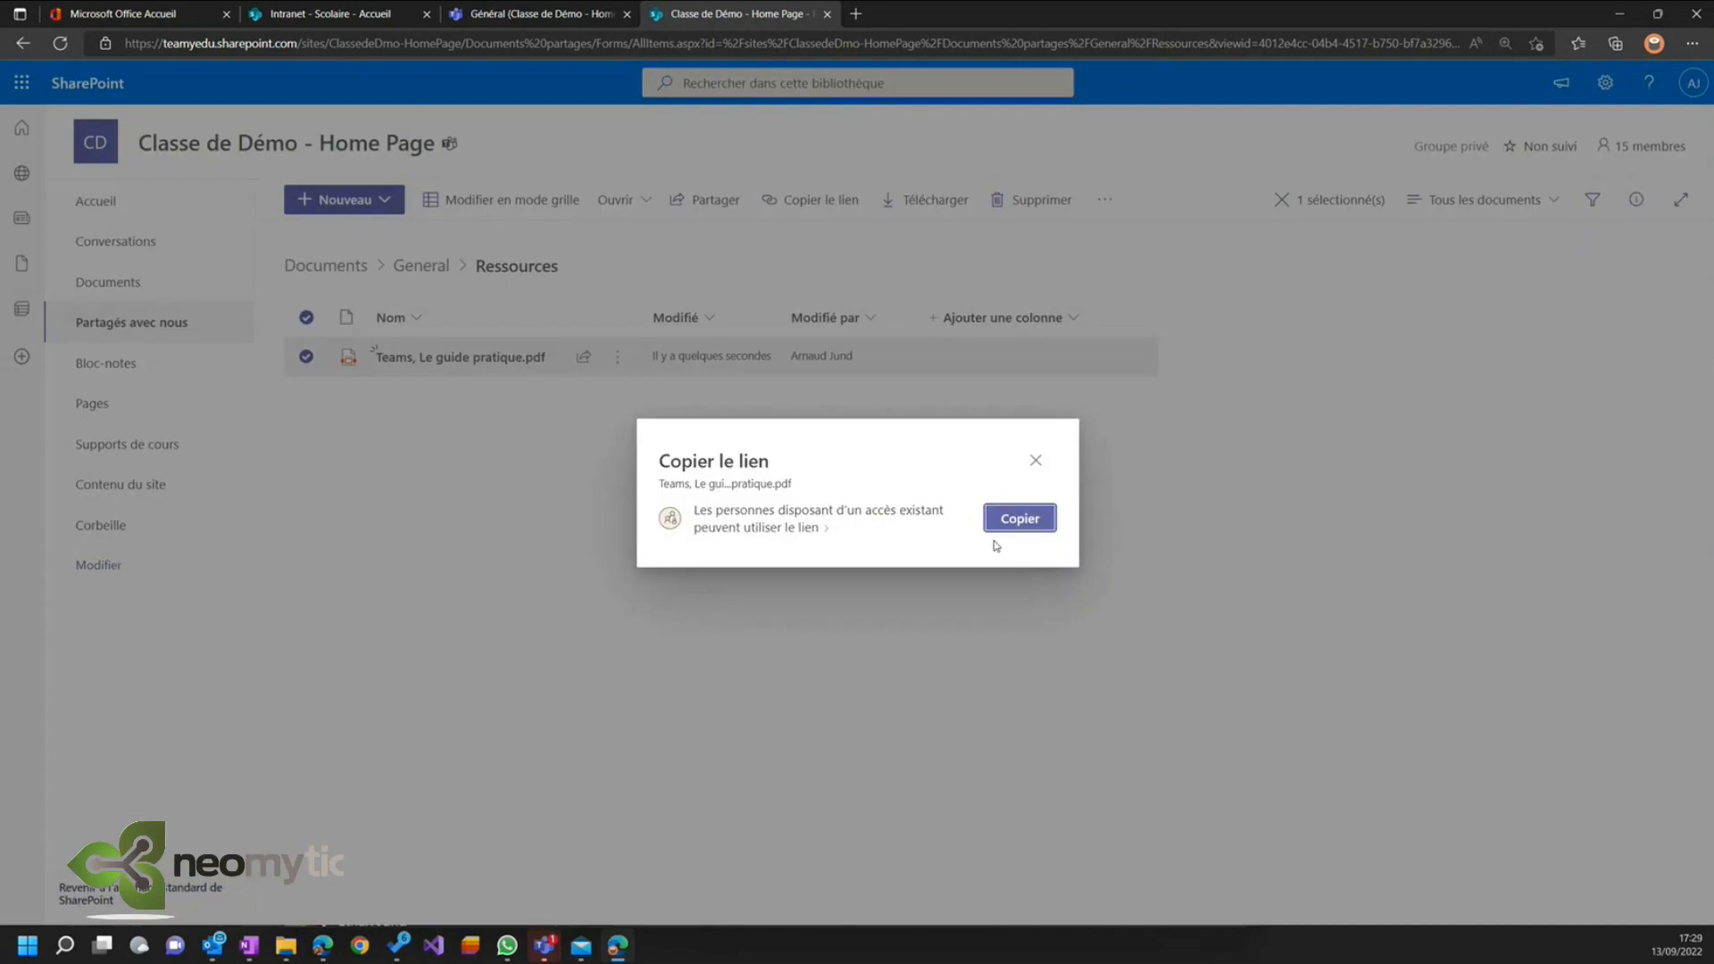
{"action": "left_click", "coordinate": [1007, 518]}
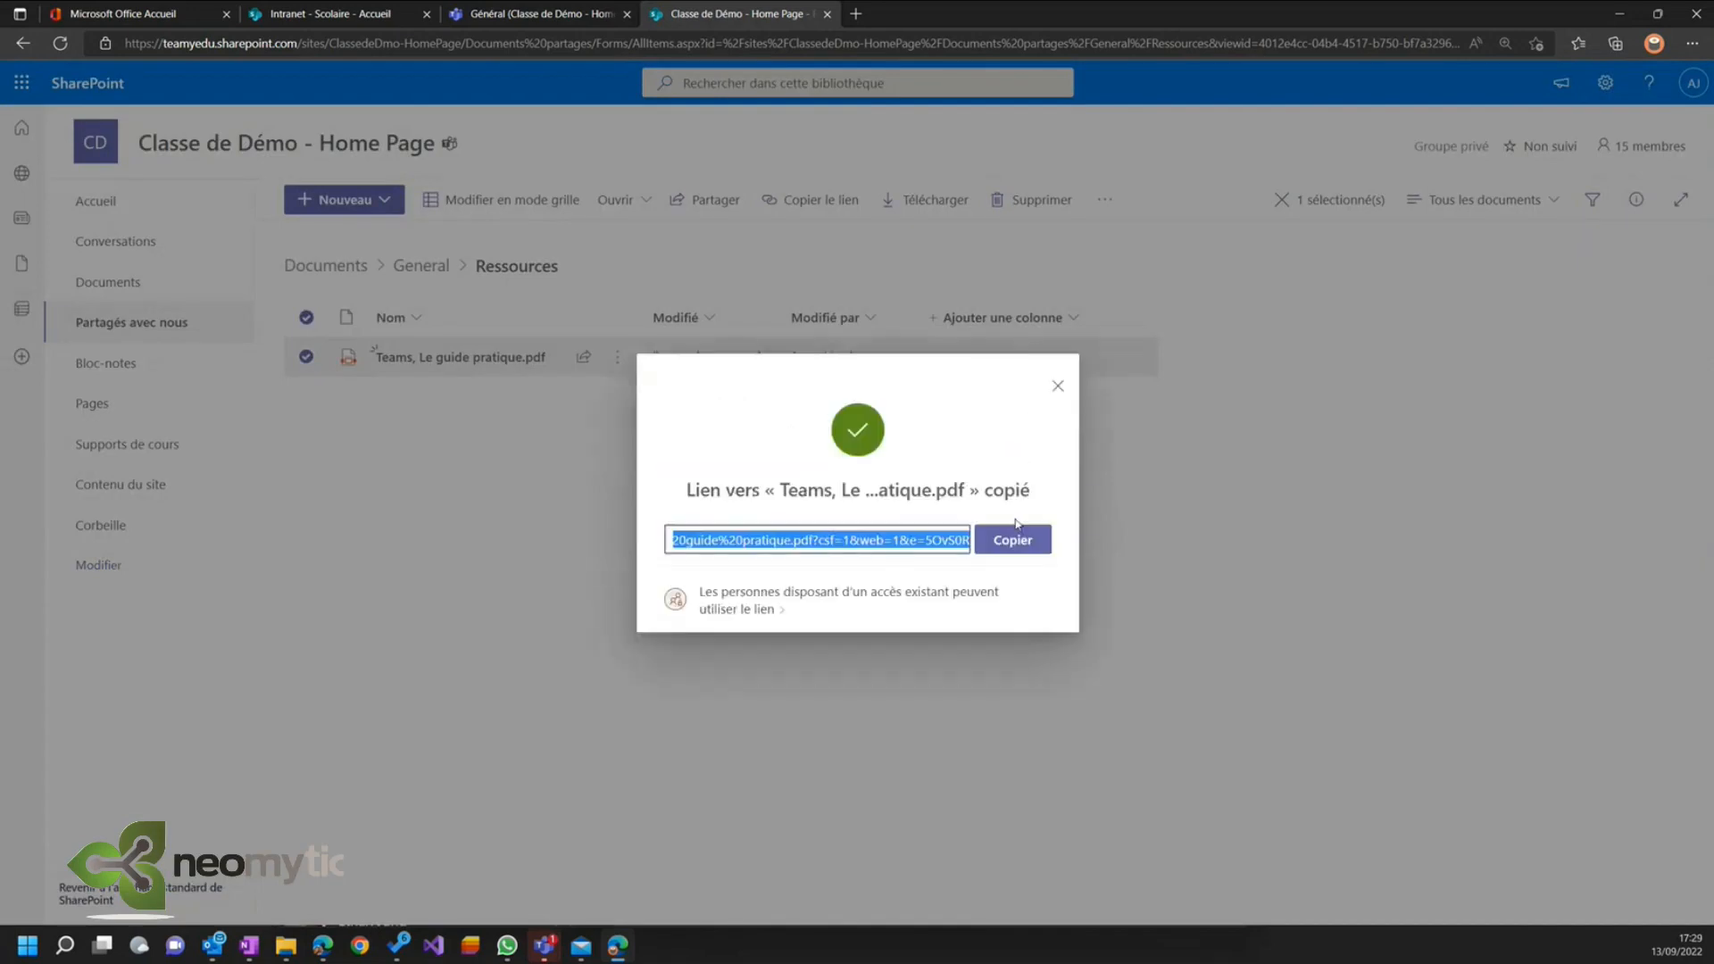
{"action": "left_click", "coordinate": [1056, 397]}
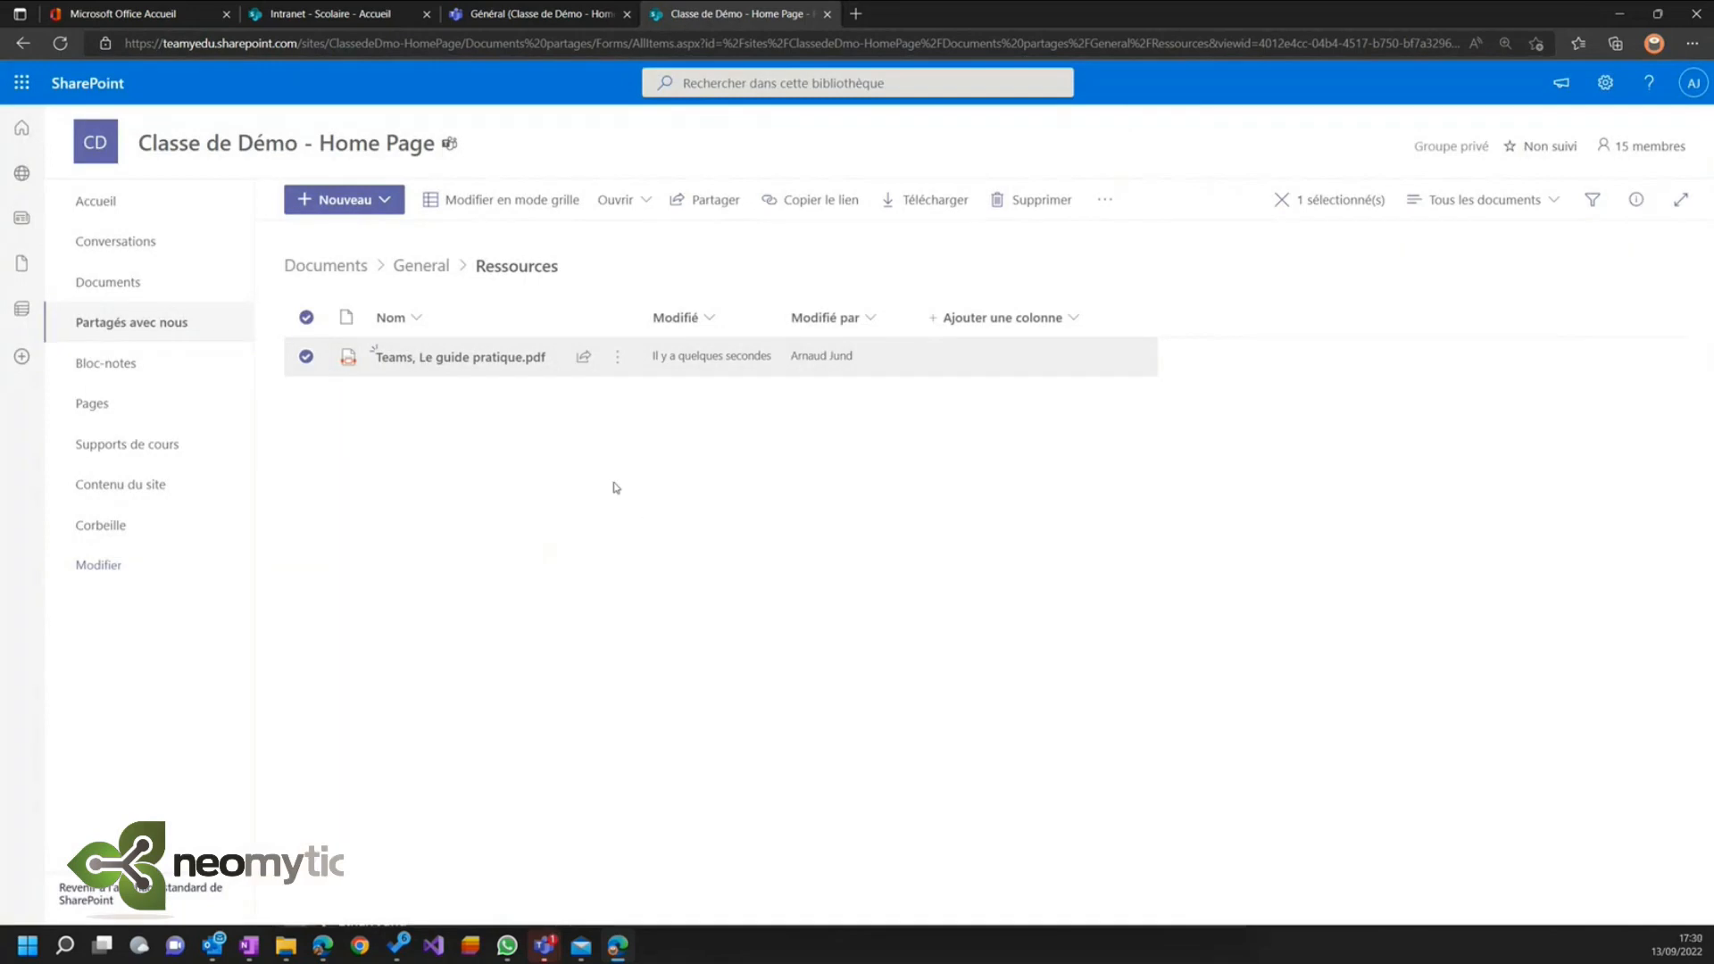
- Edit the site's home page and add the copied PDF link to the Mes Outils quick links
{"action": "left_click", "coordinate": [111, 204]}
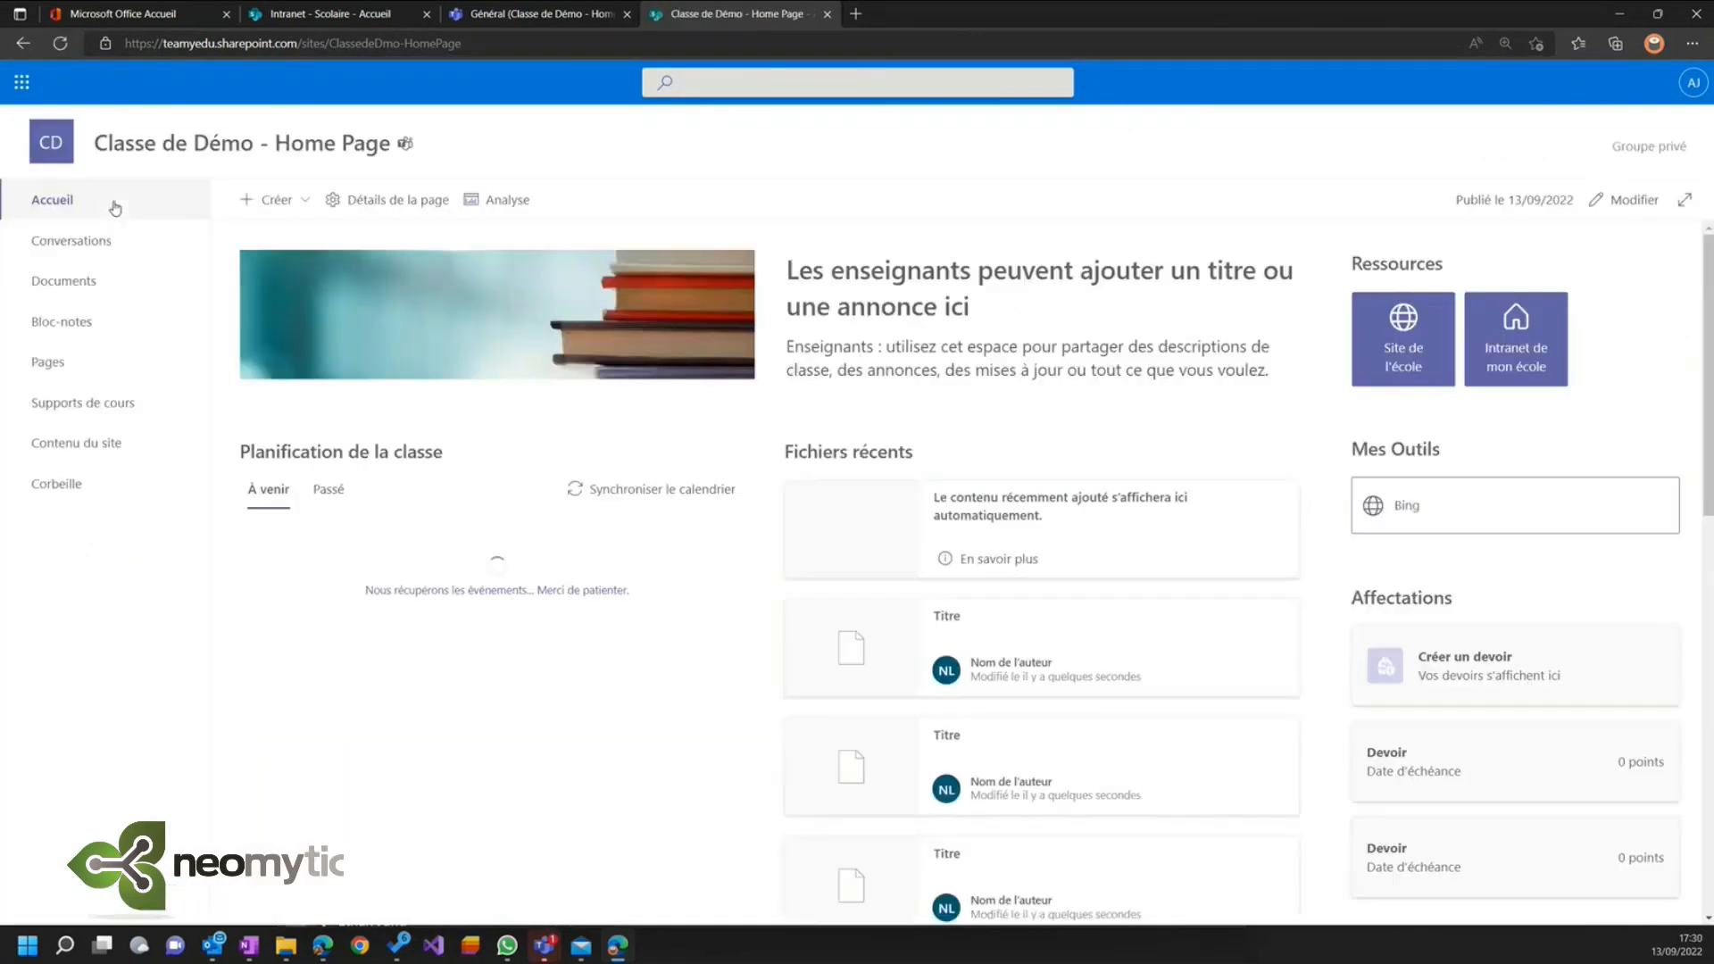
{"action": "left_click", "coordinate": [1625, 200]}
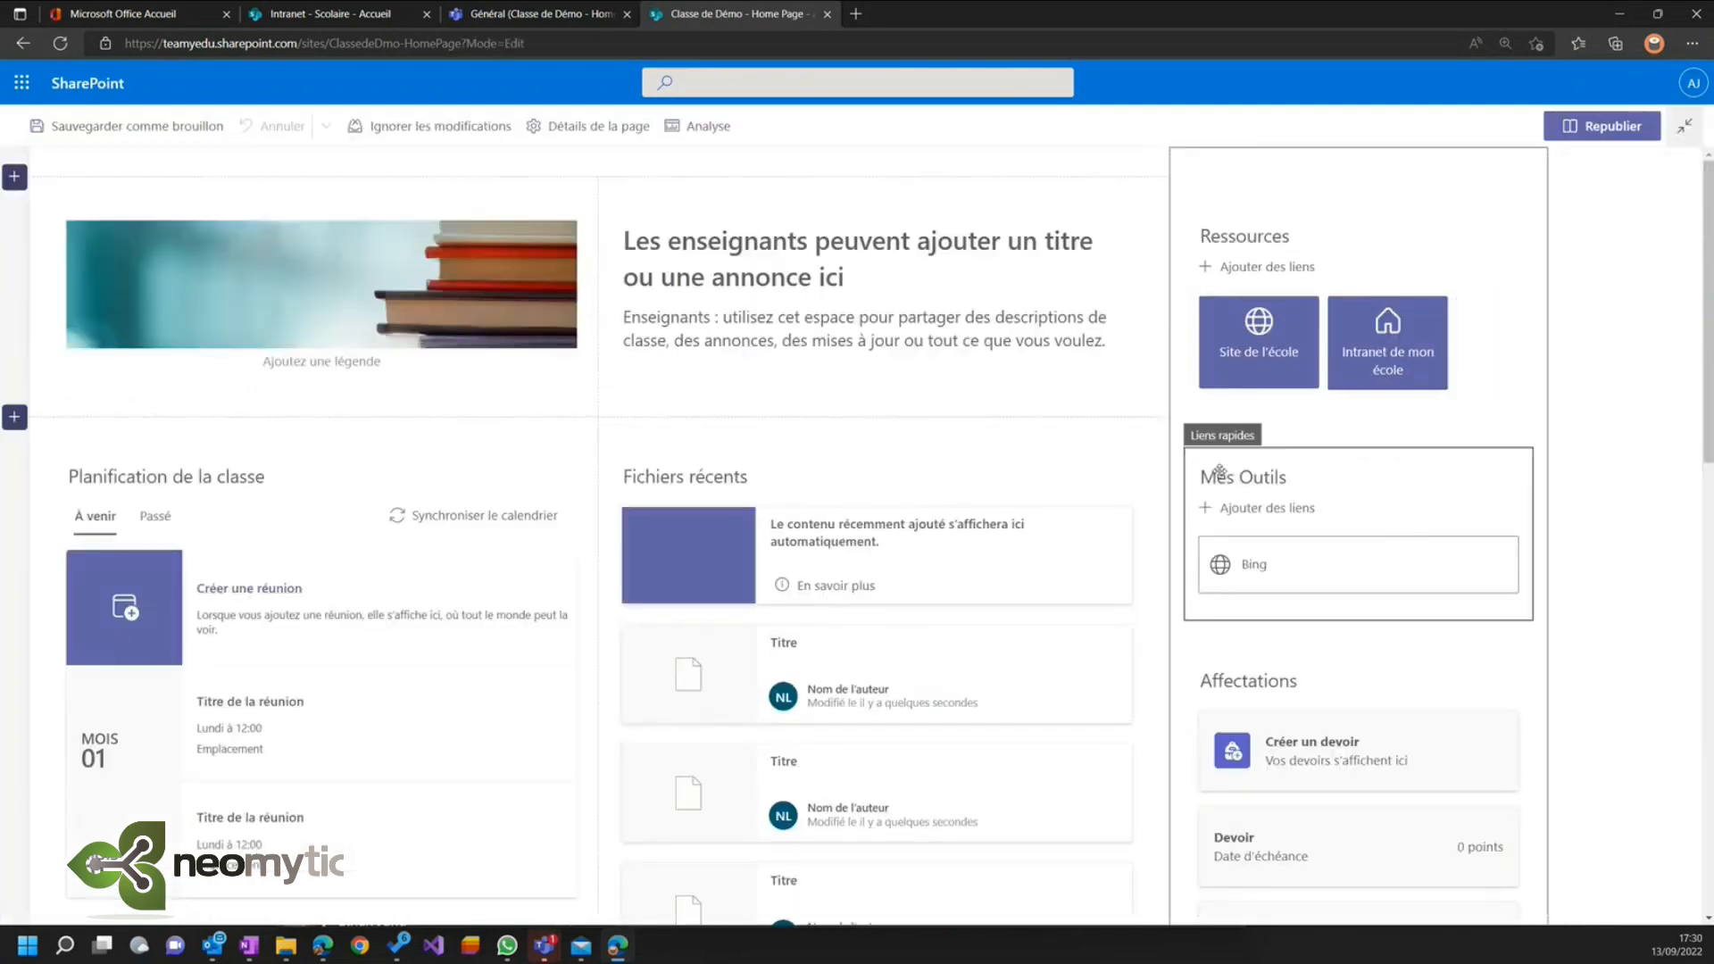
{"action": "left_click", "coordinate": [1251, 509]}
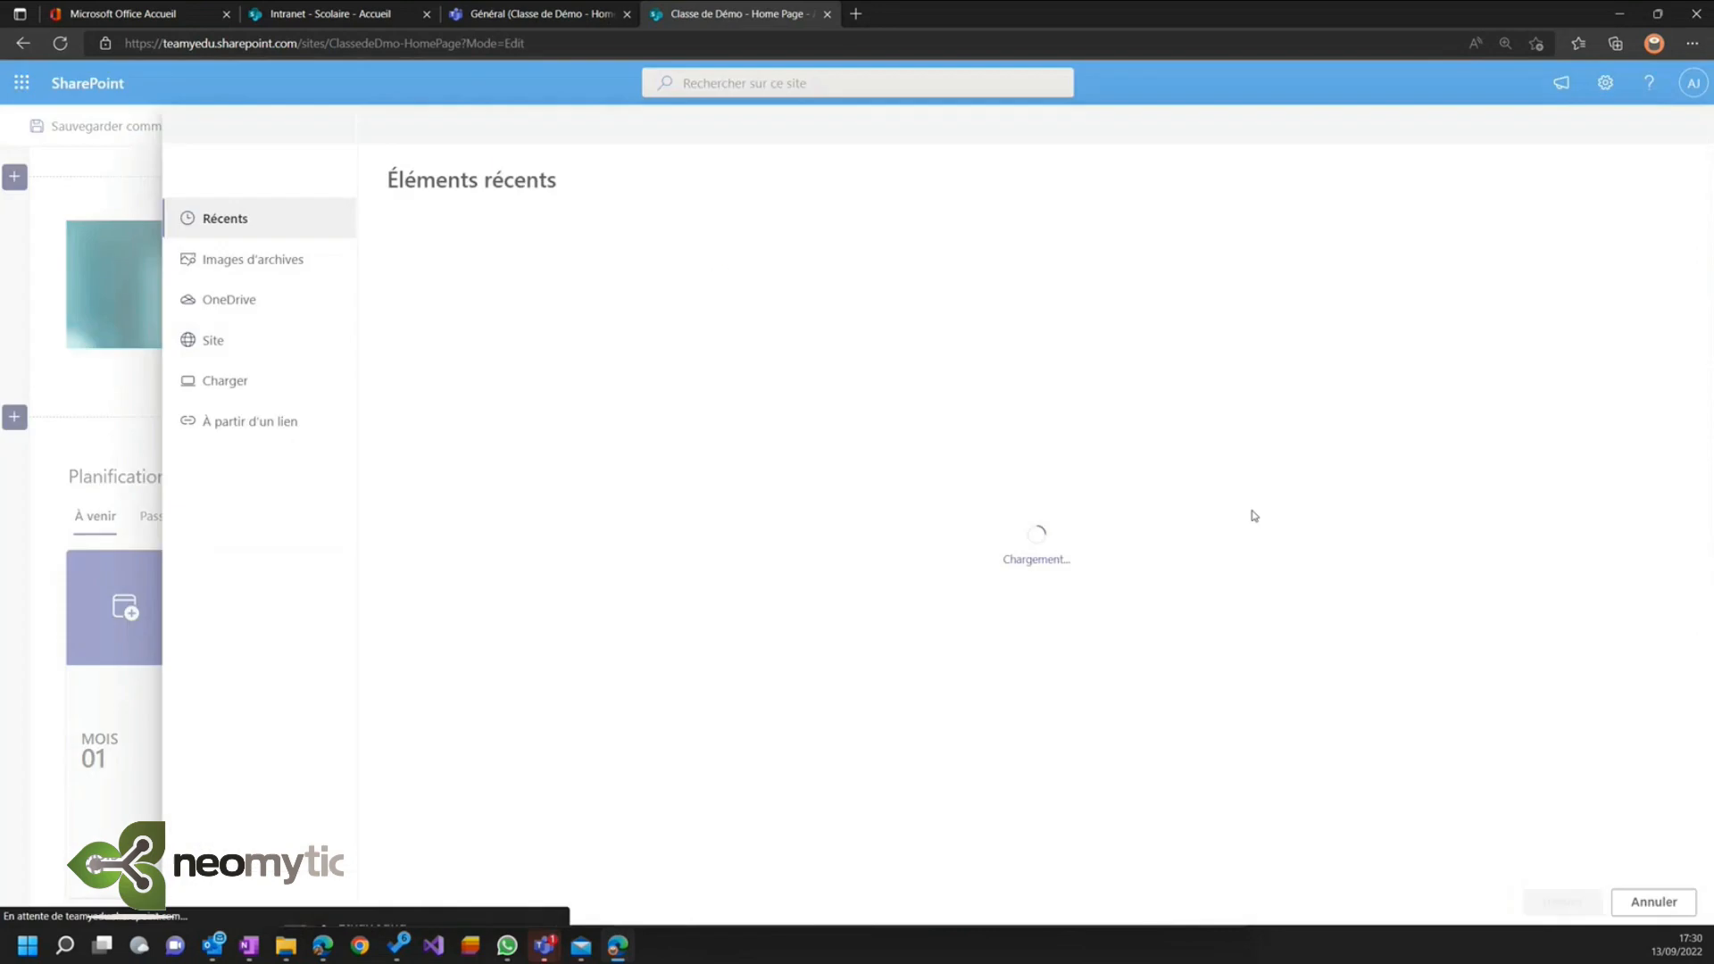
{"action": "left_click", "coordinate": [274, 435]}
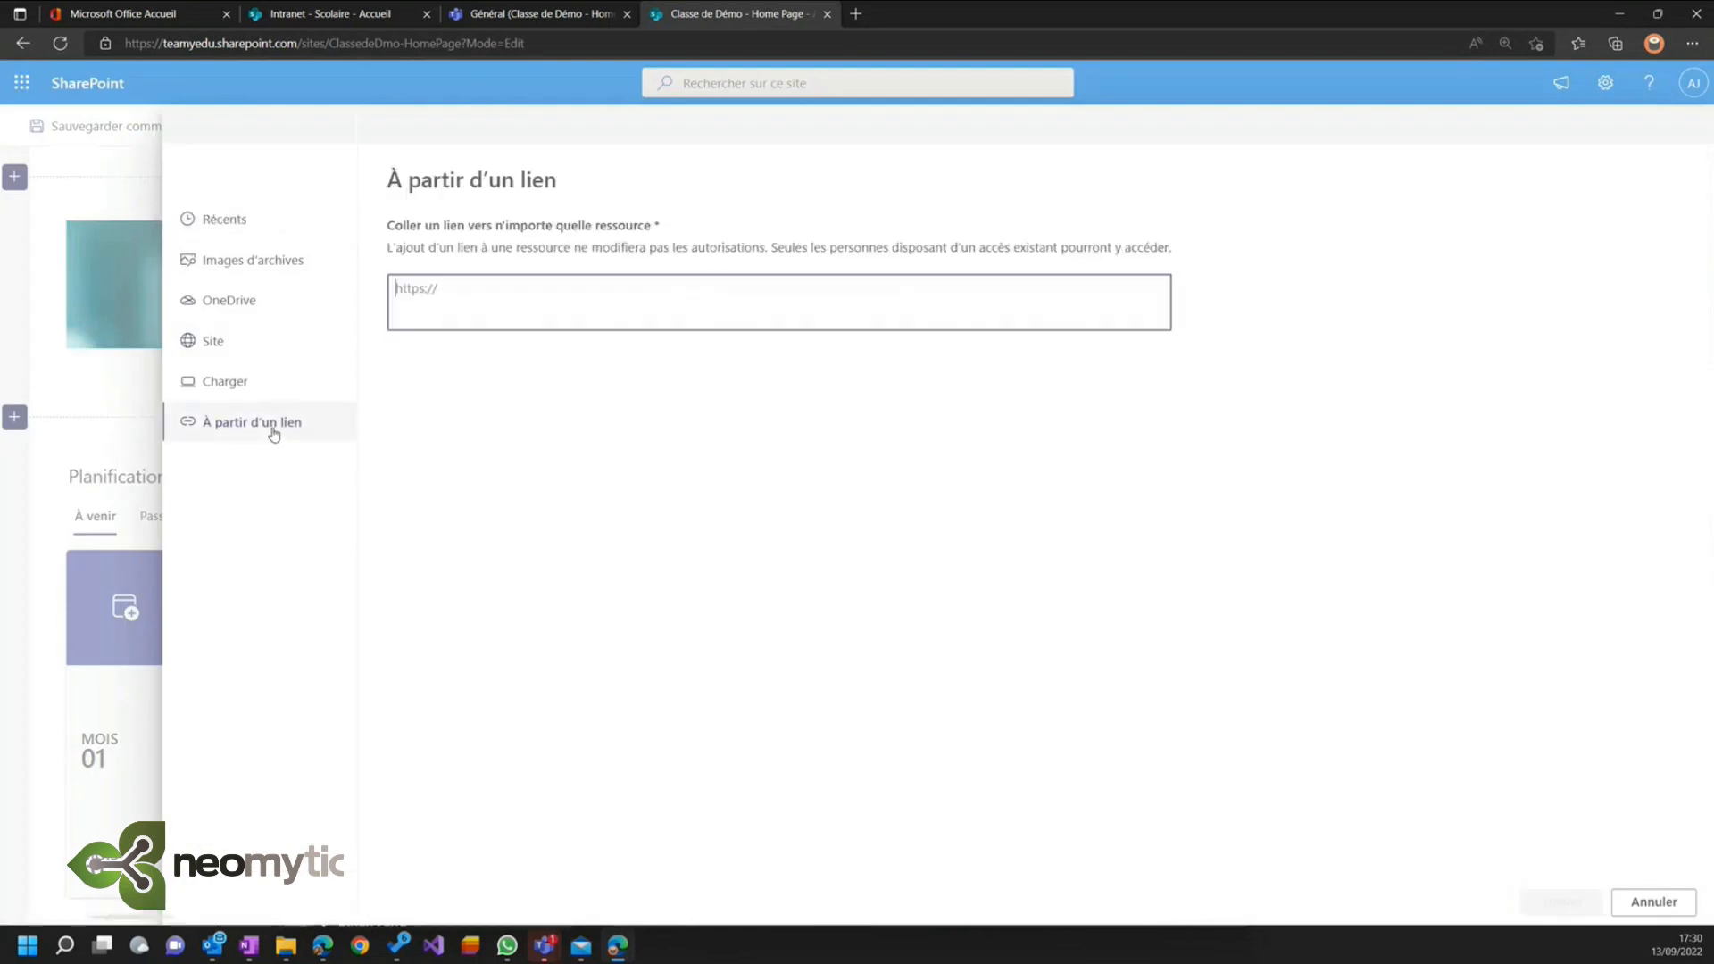
{"action": "left_click", "coordinate": [483, 305]}
{"action": "type", "text": "https://teamyedu.sharepoint.com/:b:/r/sites/ClassedeDmo-HomePage/Documents%20partages/General/Ressources/Teams,%20Le%20guide%20pratique.pdf?csf=1&web=1&e=5OvS0R"}
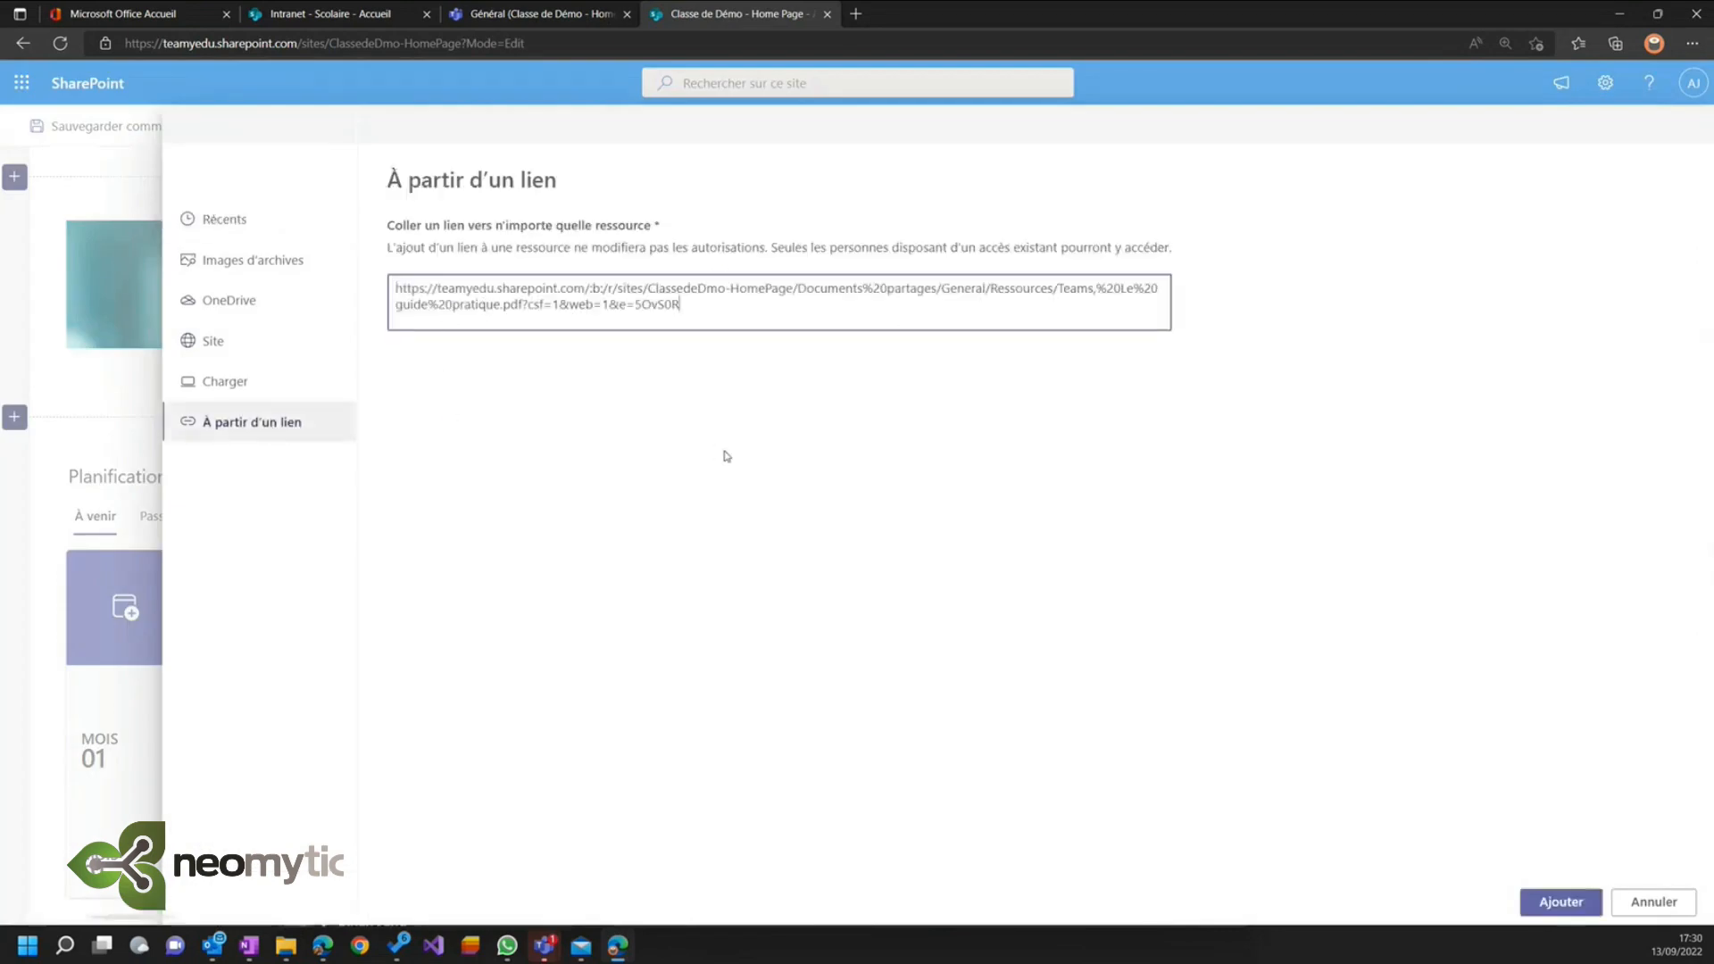
{"action": "left_click", "coordinate": [1560, 901]}
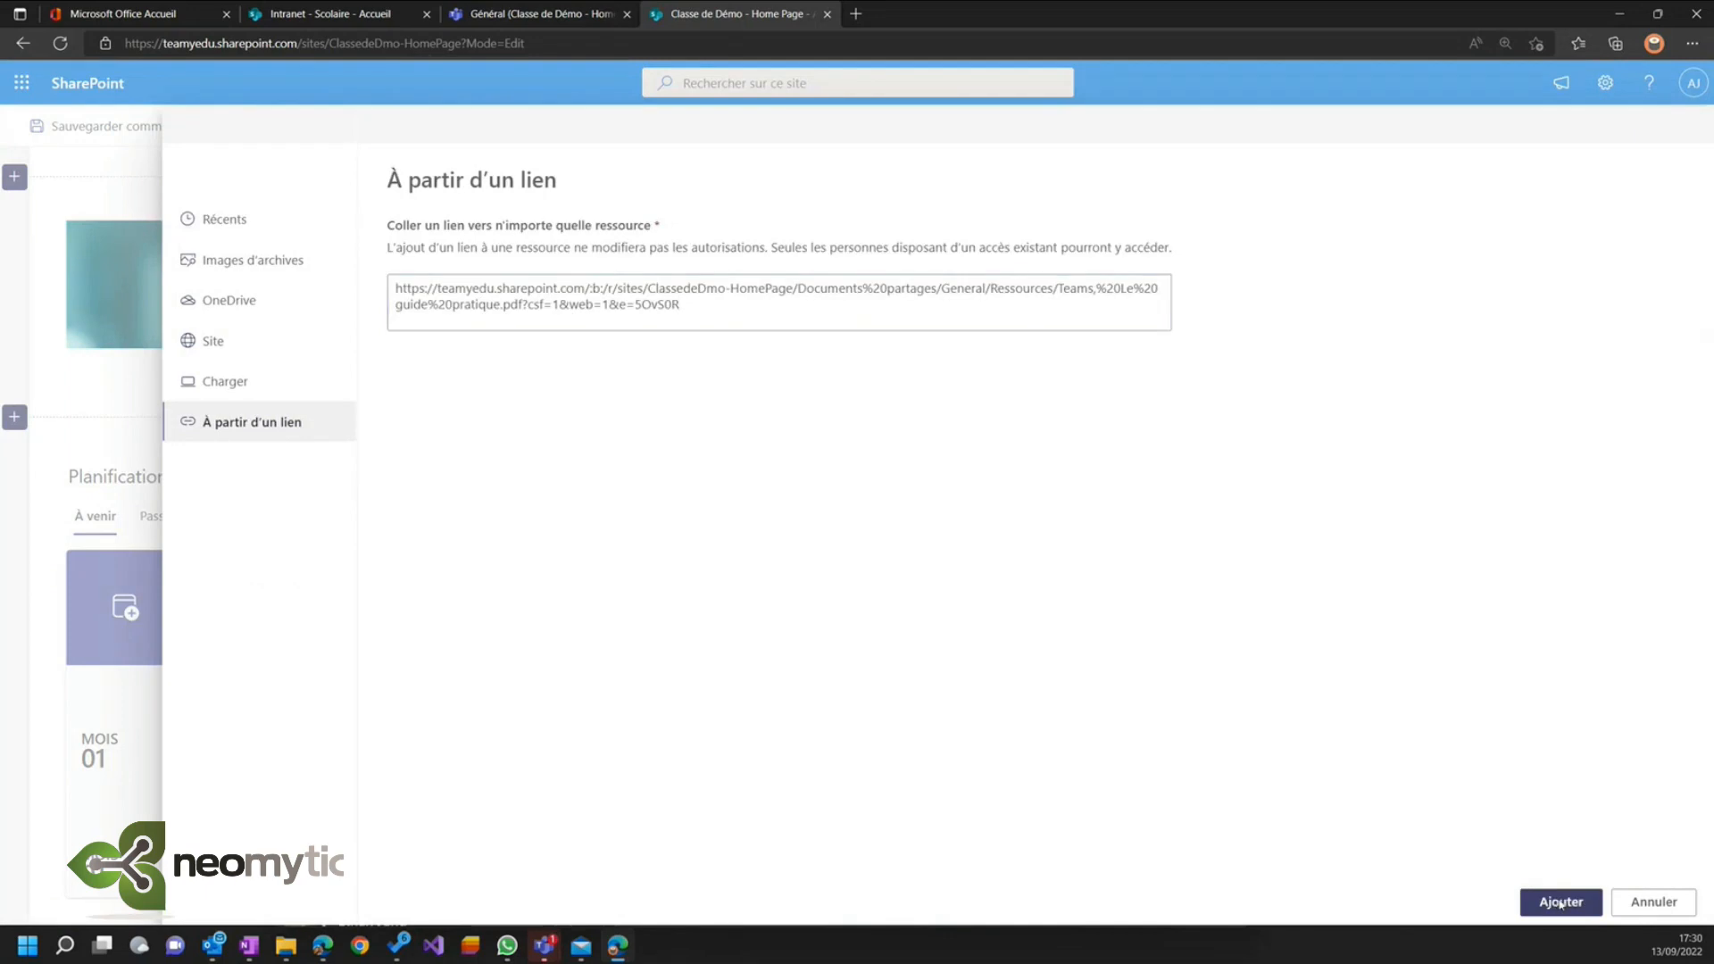
- Title the new Mes Outils link "Guide Pratique de Teams" and republish the home page
{"action": "left_click_drag", "start_coordinate": [1584, 348], "coordinate": [1425, 348]}
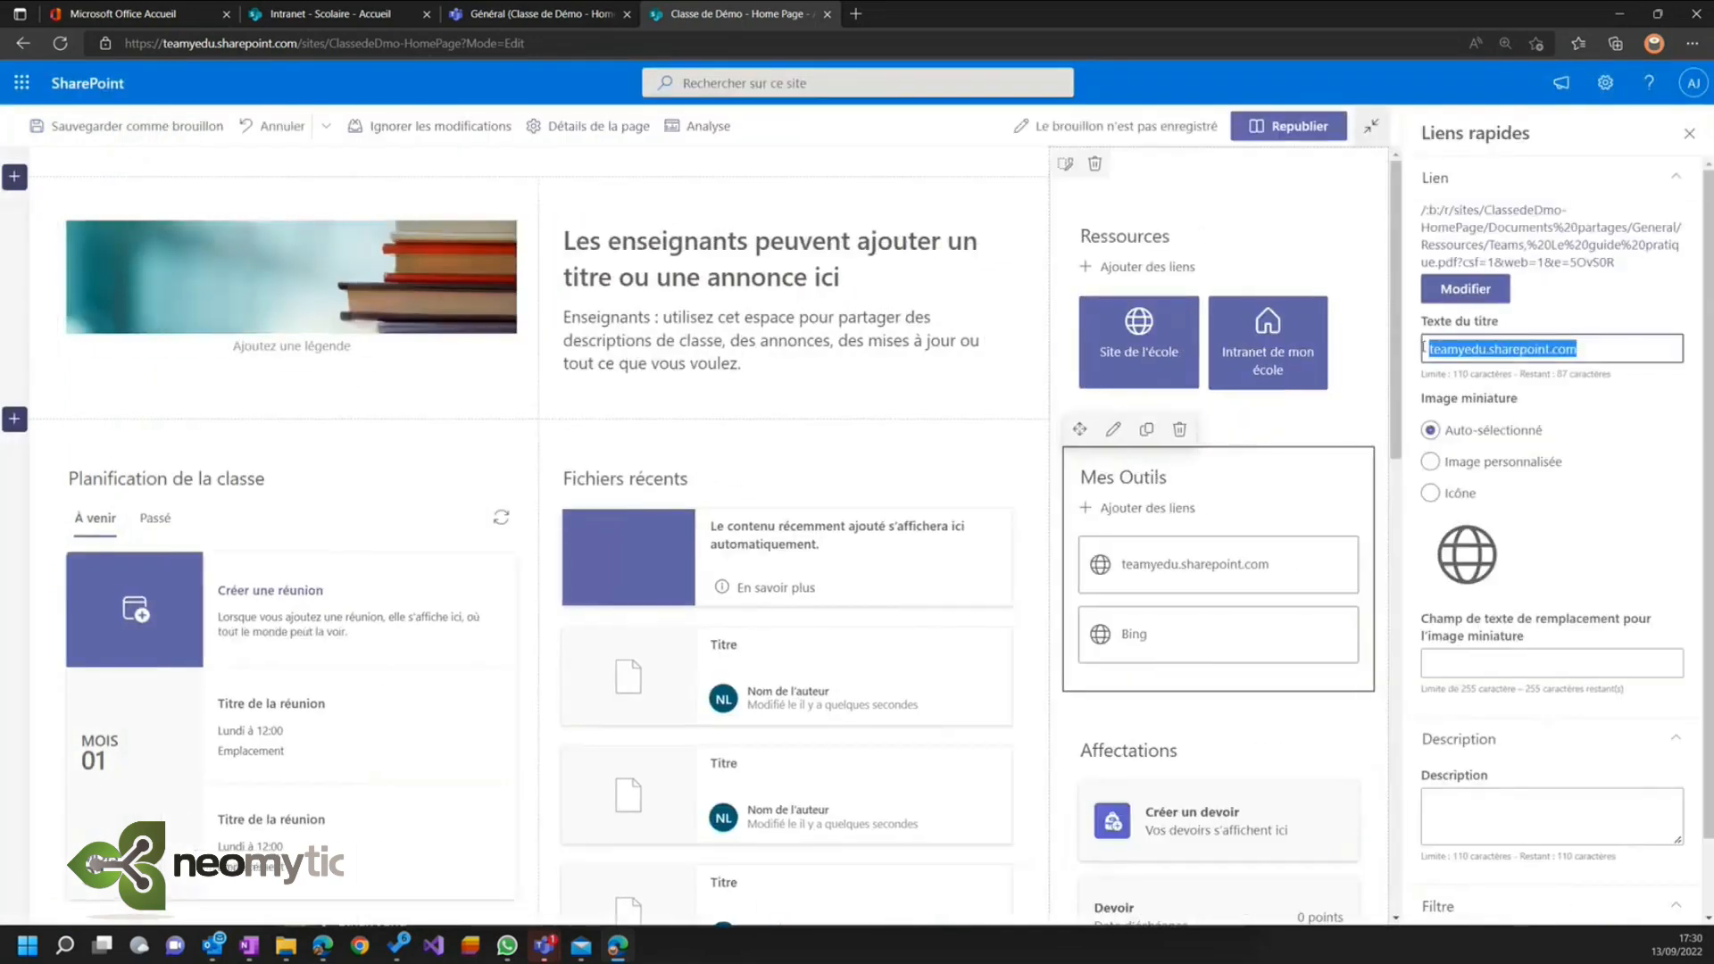
{"action": "type", "text": "Guide P"}
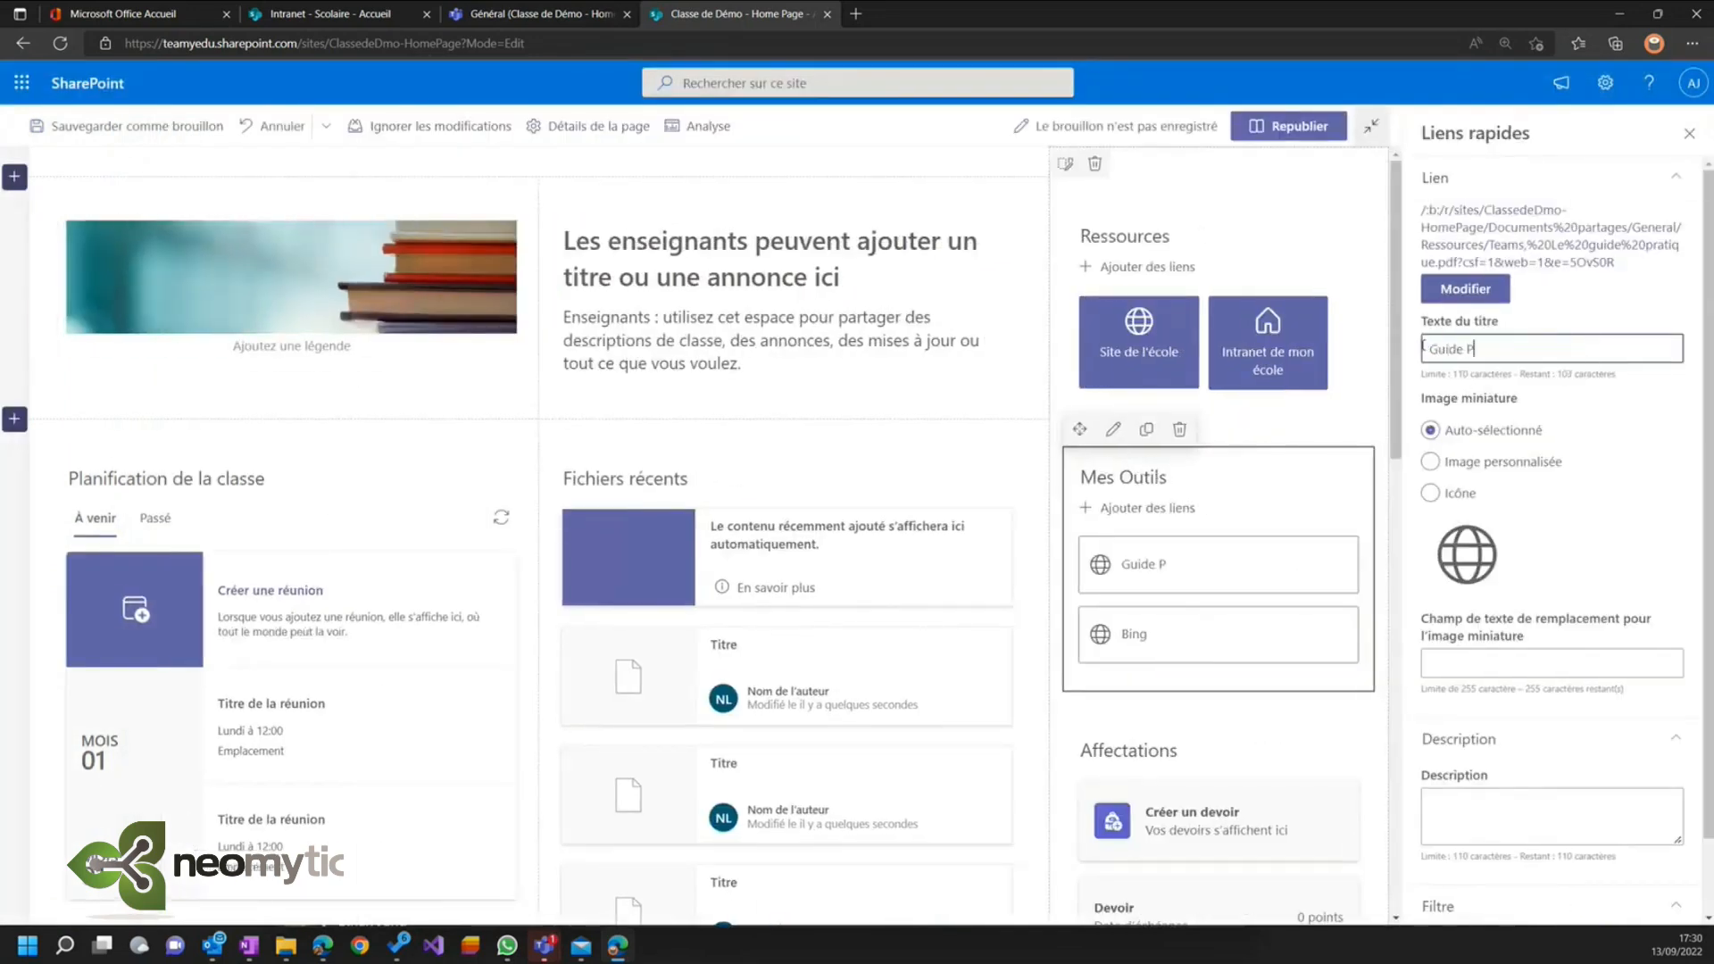
{"action": "type", "text": "ratique de Teams"}
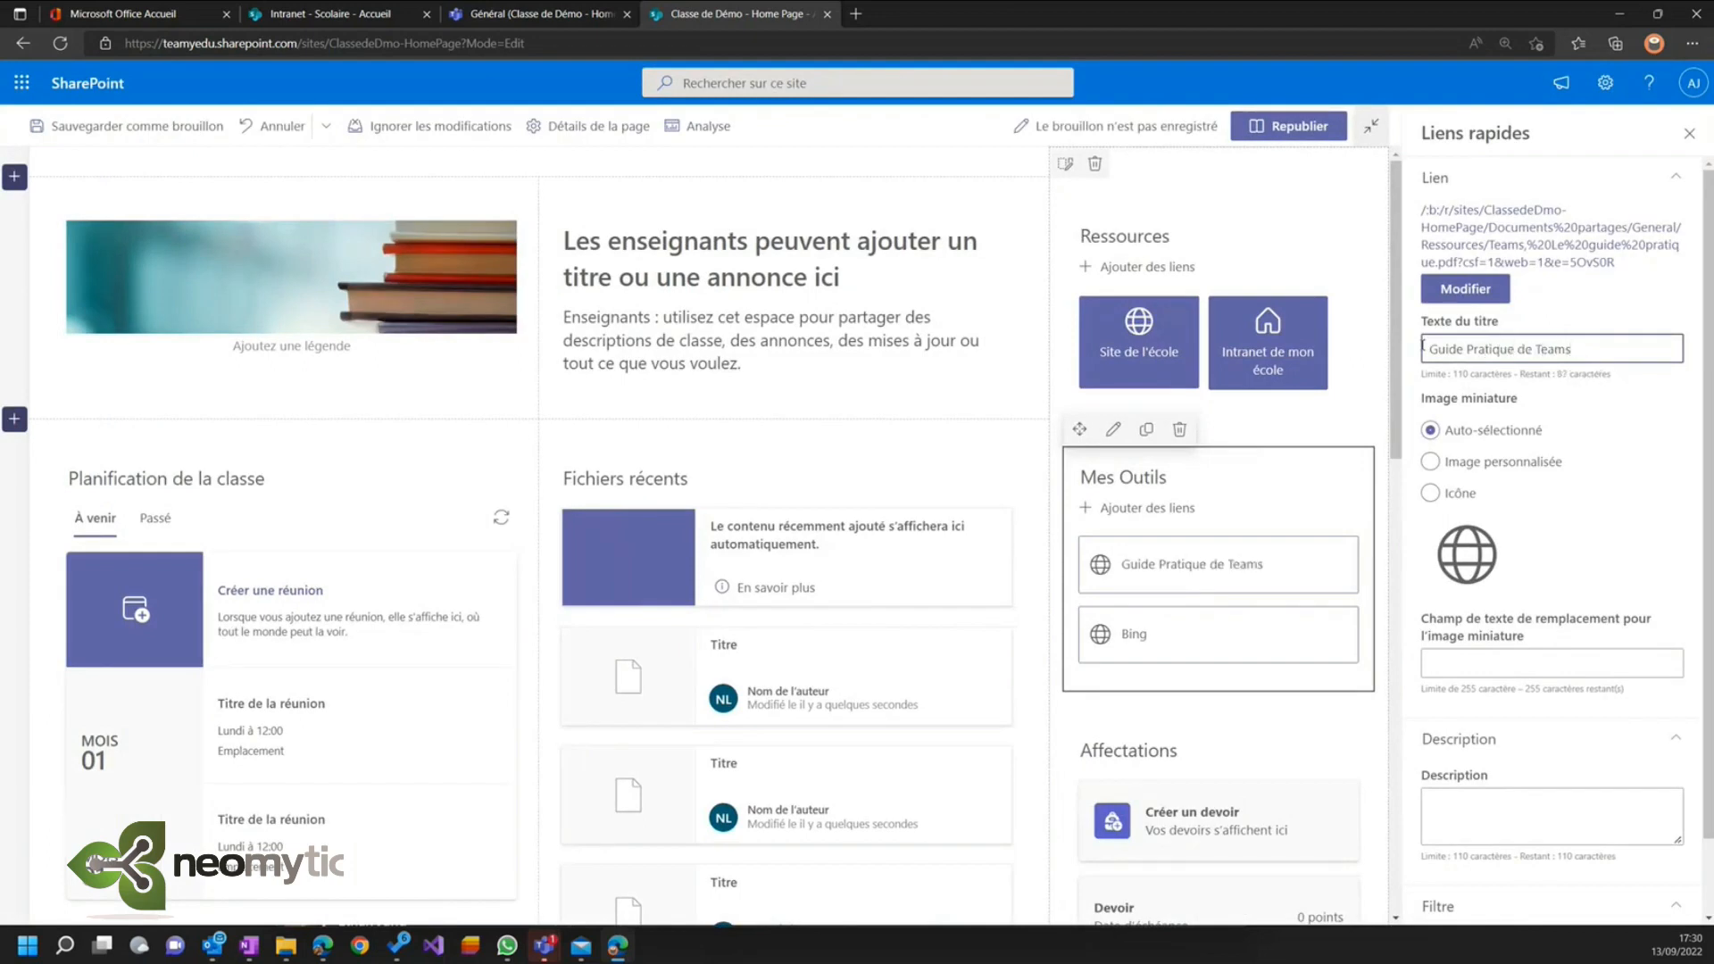
{"action": "left_click", "coordinate": [1269, 136]}
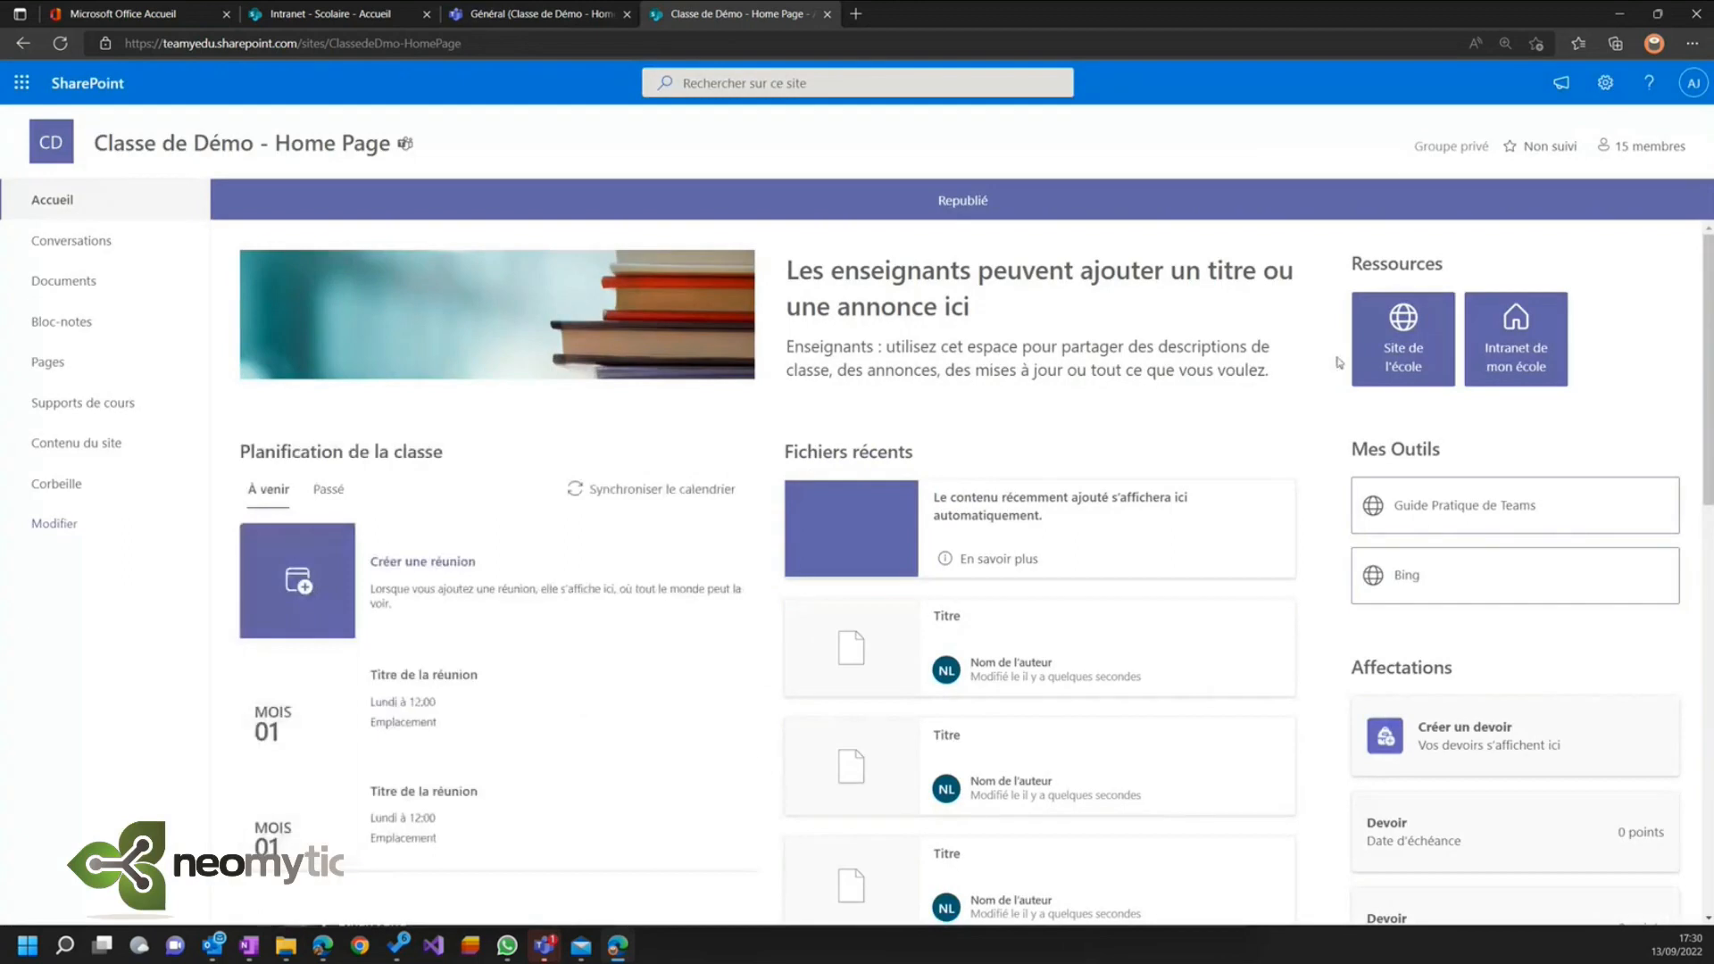
- Test the Guide Pratique de Teams link, close the opened PDF, and view the class's Page d'accueil in Teams
{"action": "left_click", "coordinate": [1465, 510]}
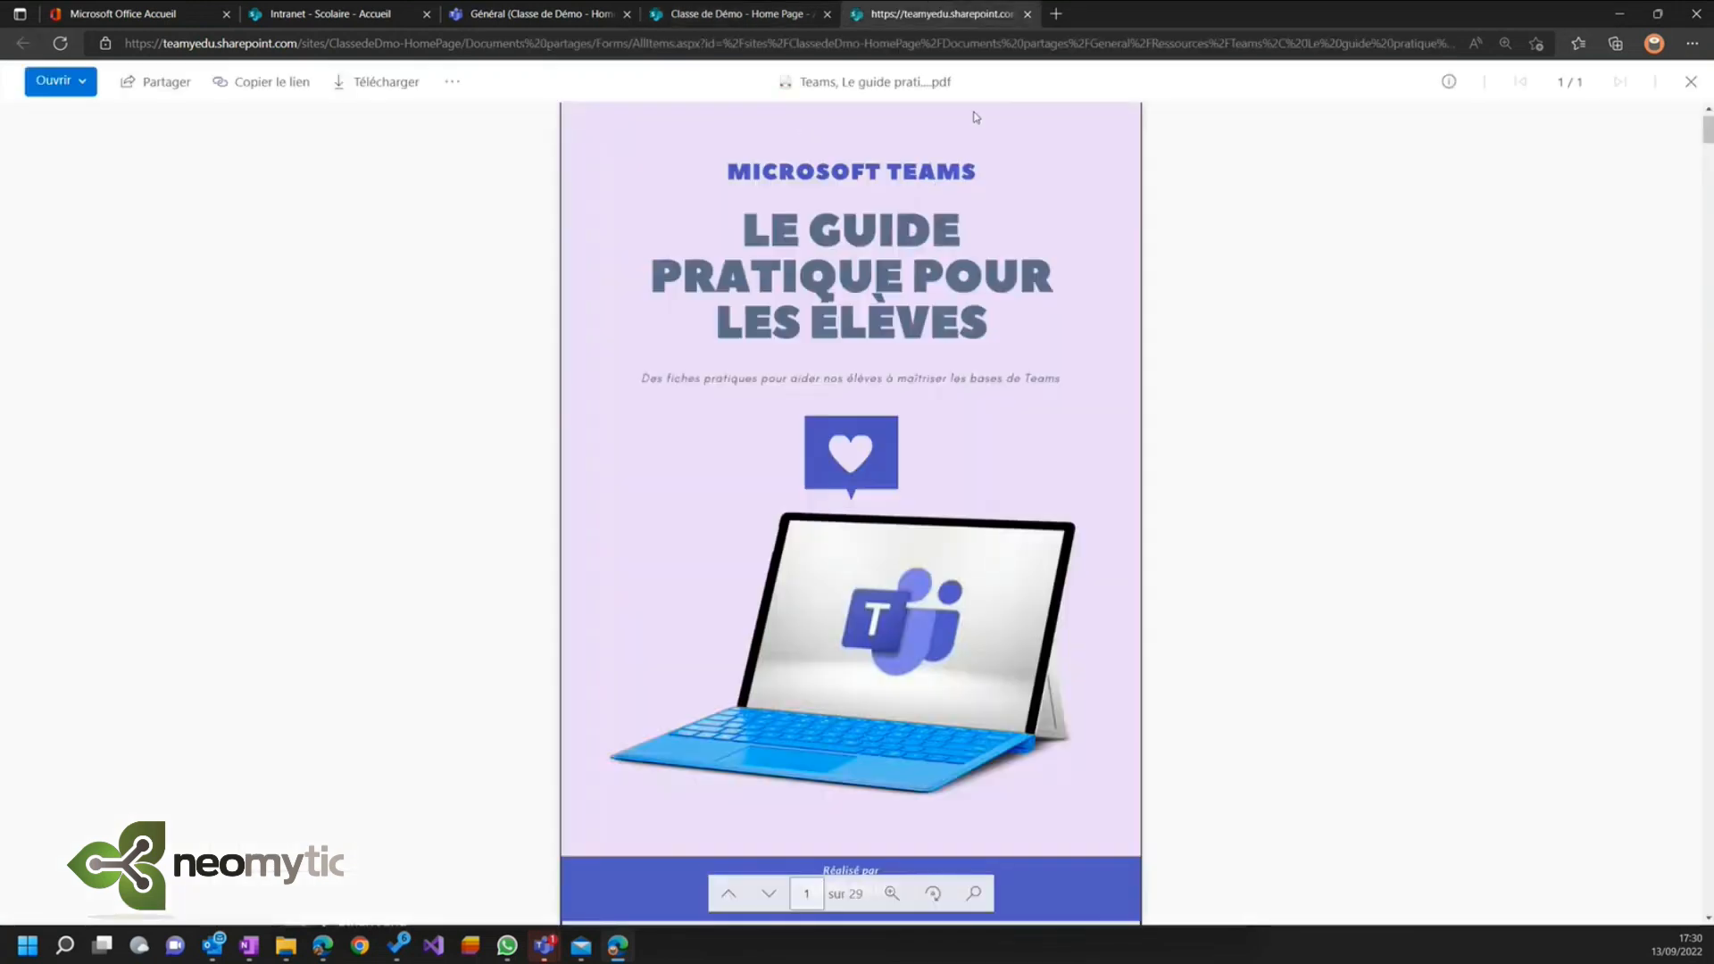
{"action": "left_click", "coordinate": [1027, 14]}
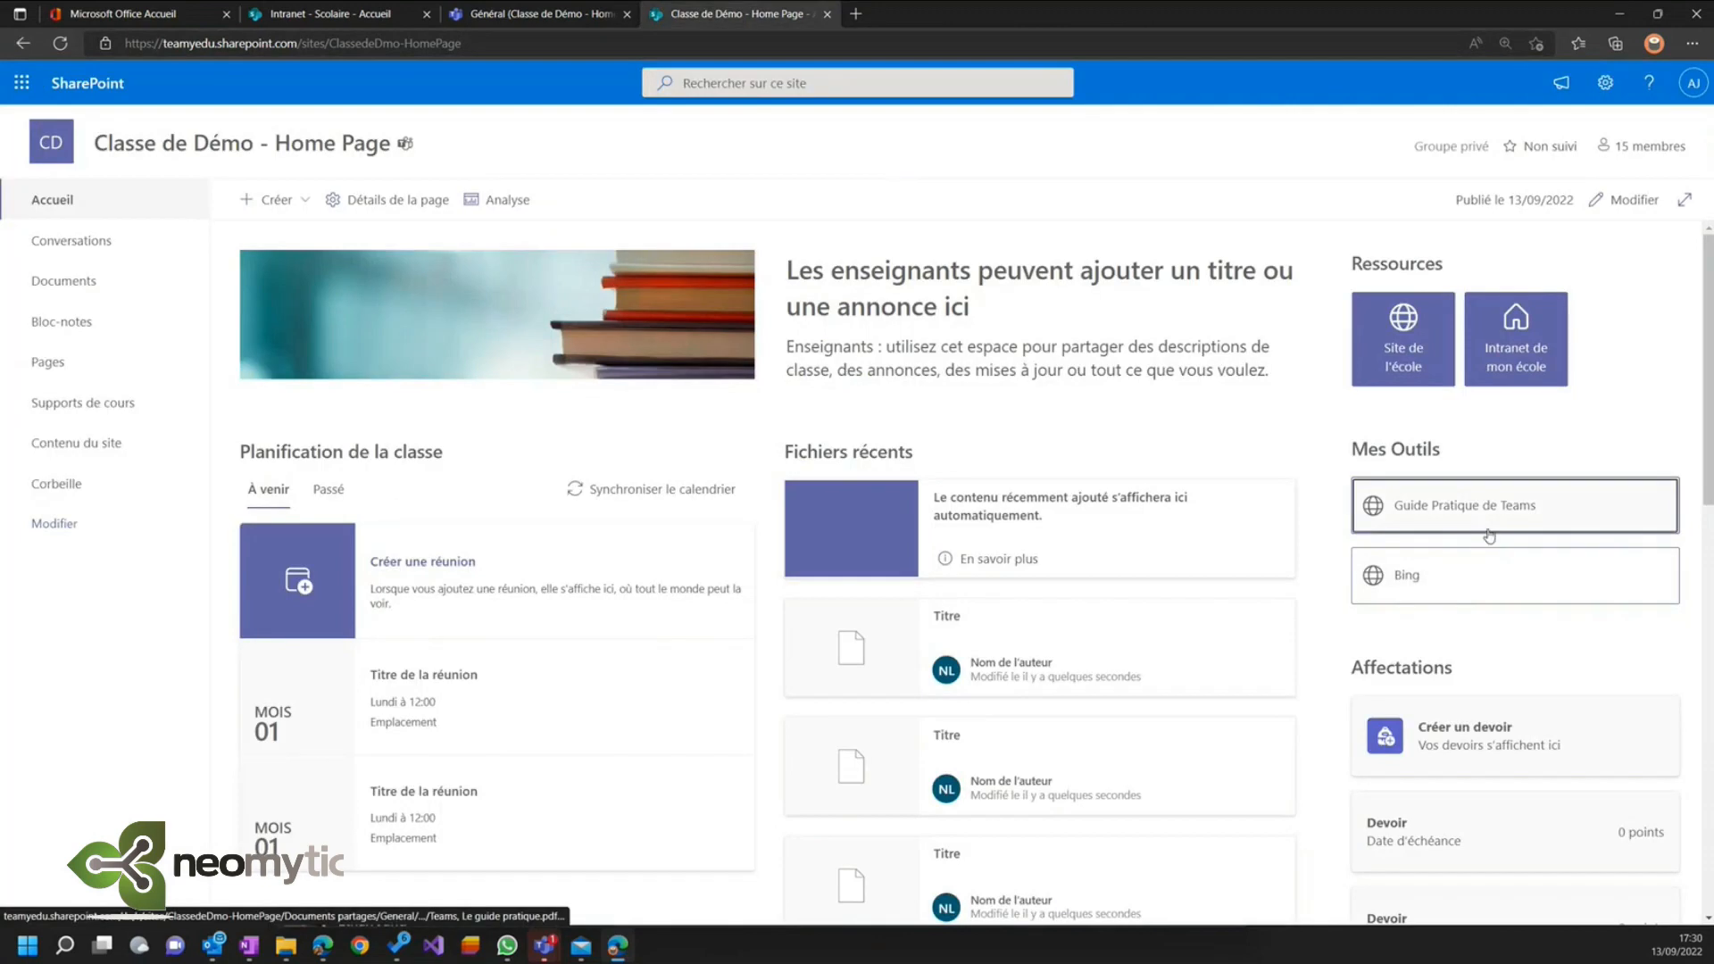
{"action": "left_click", "coordinate": [548, 15]}
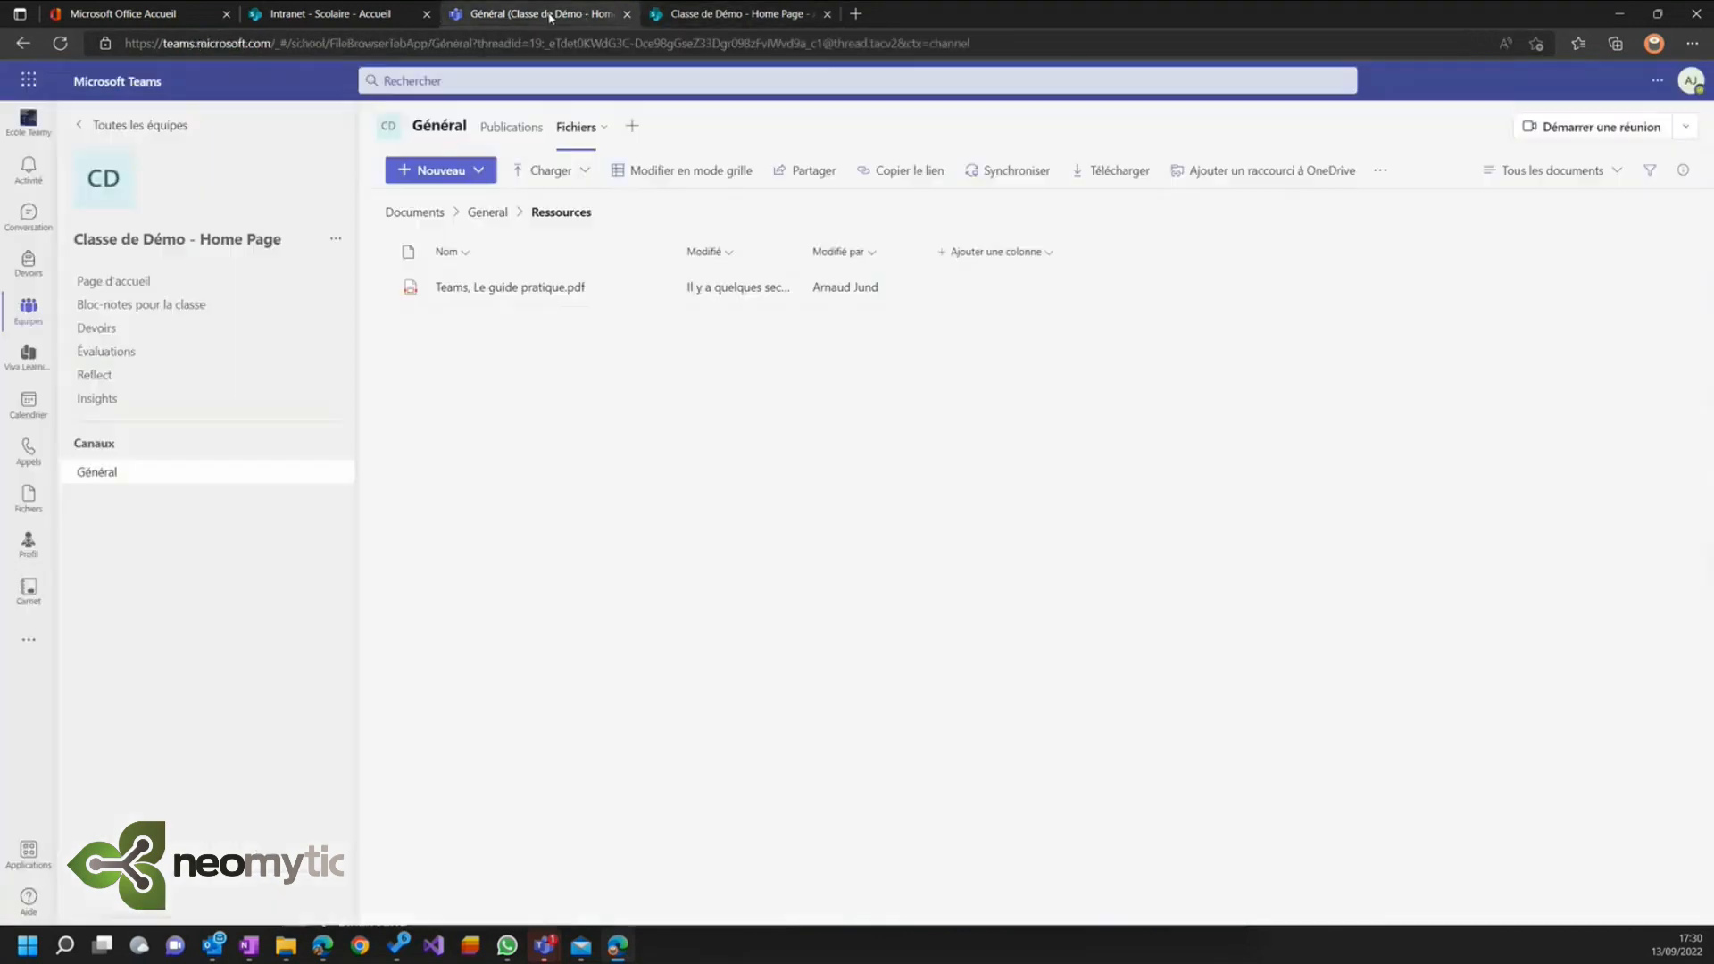
{"action": "left_click", "coordinate": [128, 282]}
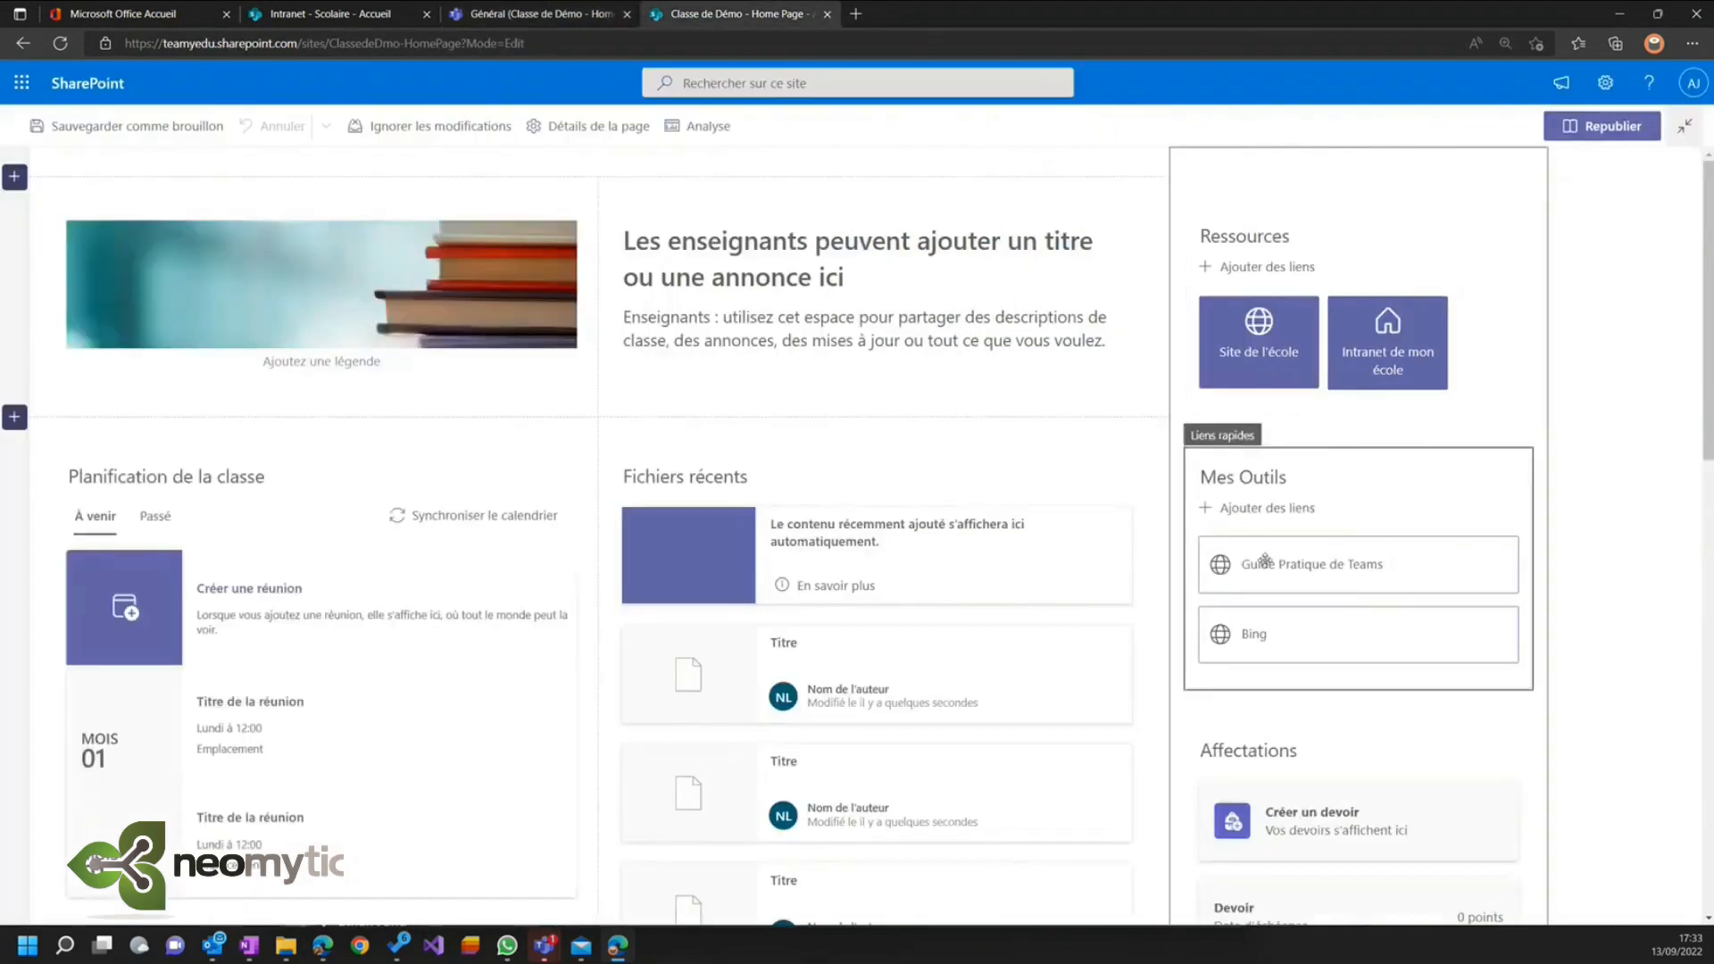
- Try a custom thumbnail image for the Guide Pratique de Teams link, cancel the image selection, and choose the Icône thumbnail option
{"action": "left_click", "coordinate": [1266, 560]}
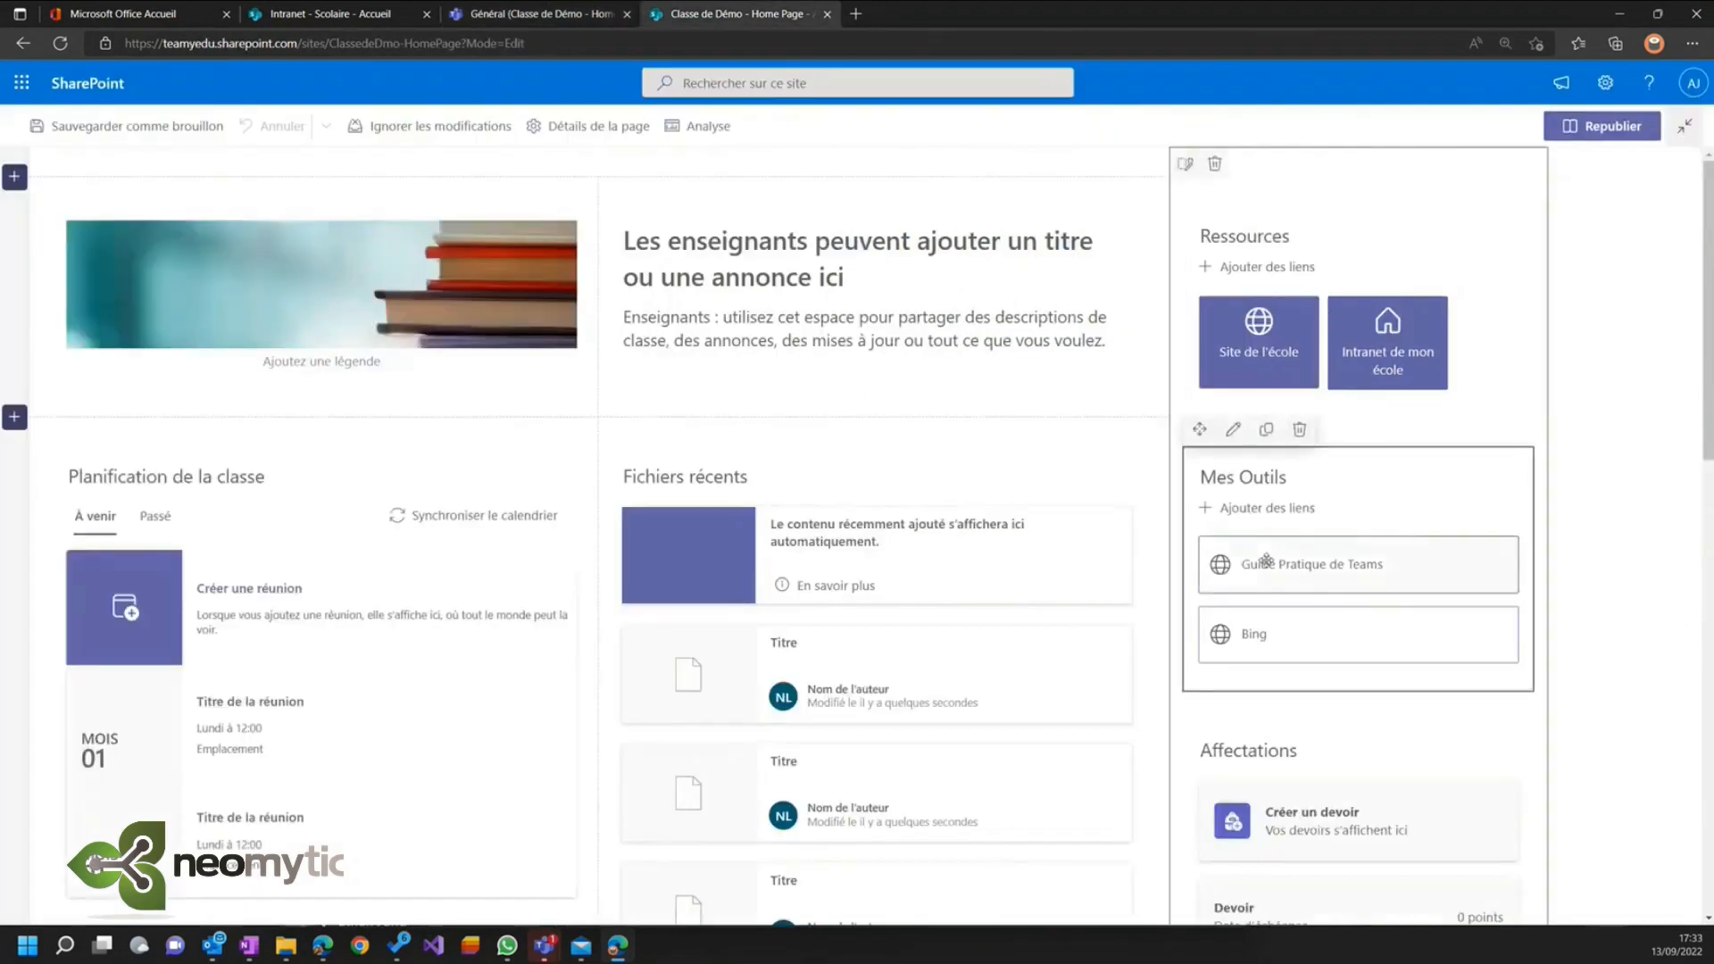
{"action": "left_click", "coordinate": [1233, 430]}
{"action": "mouse_move", "coordinate": [1161, 561]}
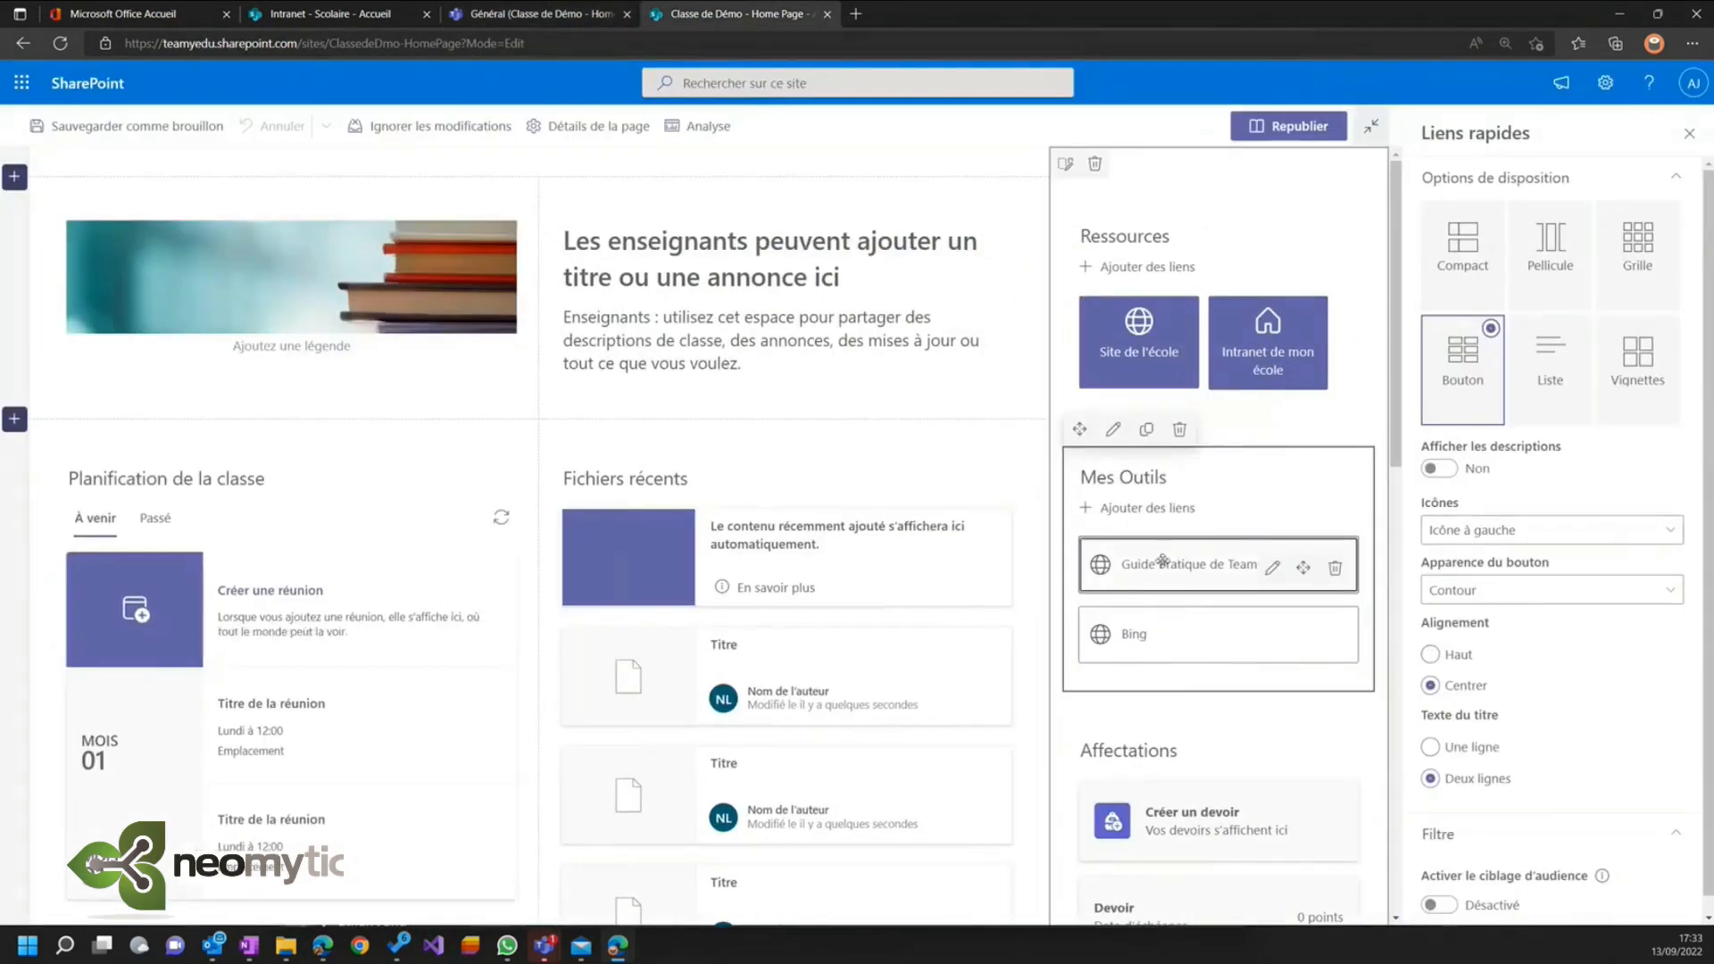
{"action": "left_click", "coordinate": [1271, 570]}
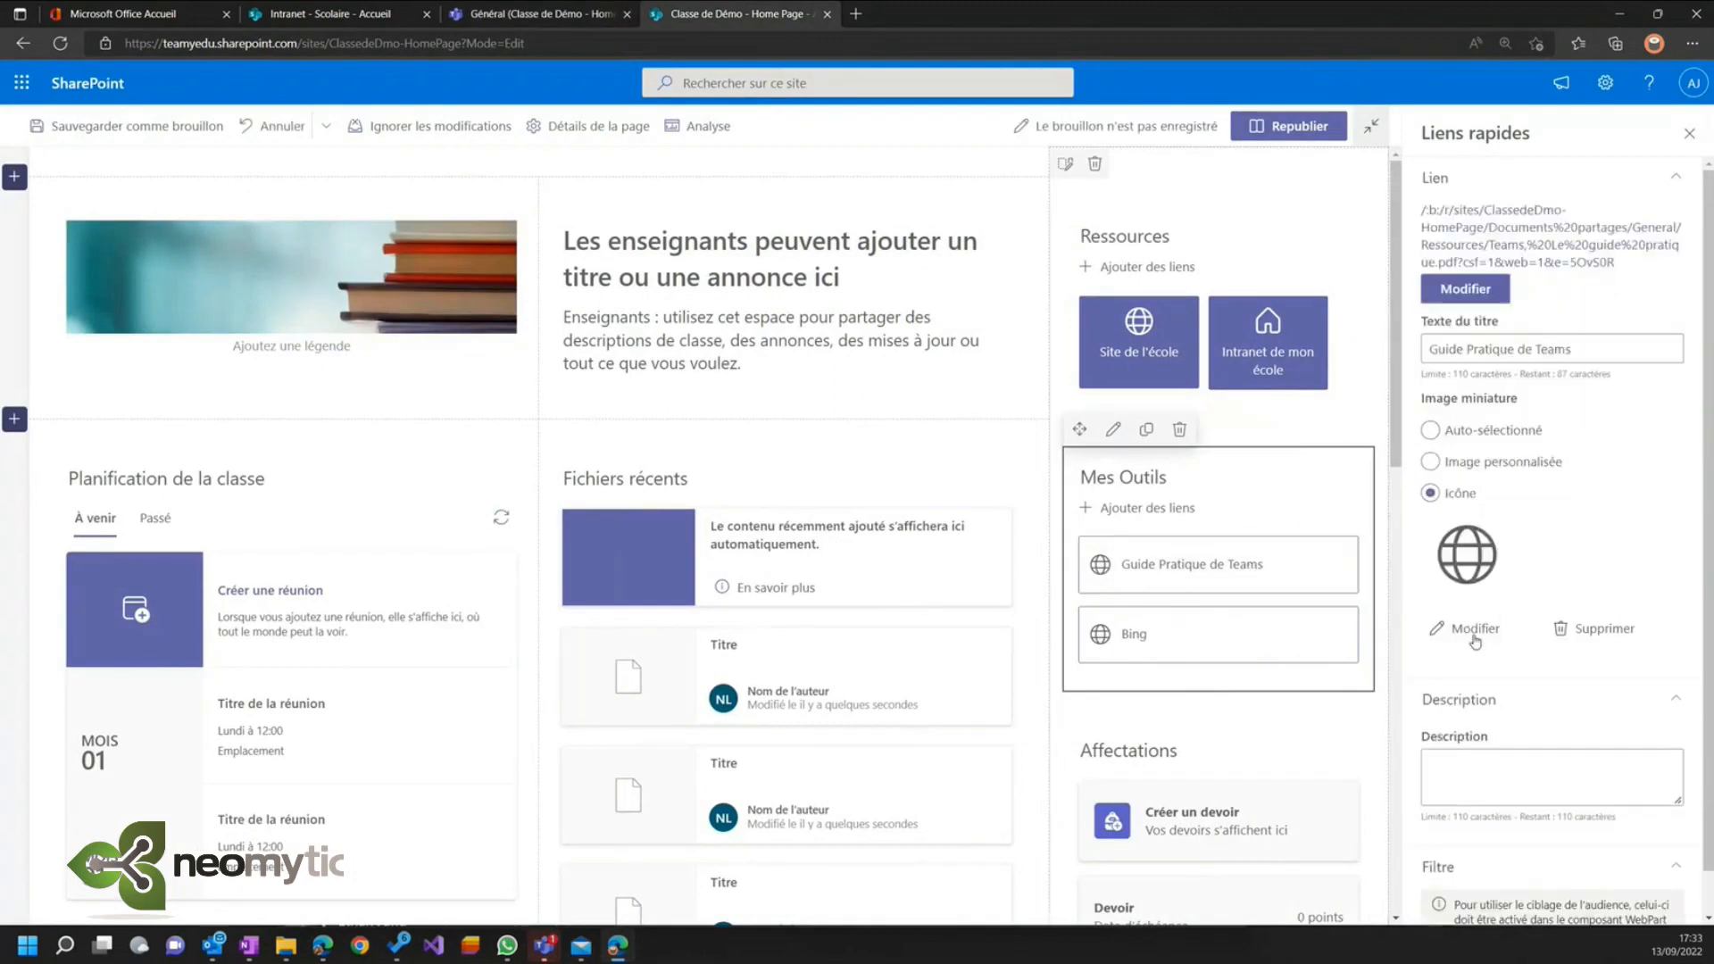
{"action": "left_click", "coordinate": [1431, 463]}
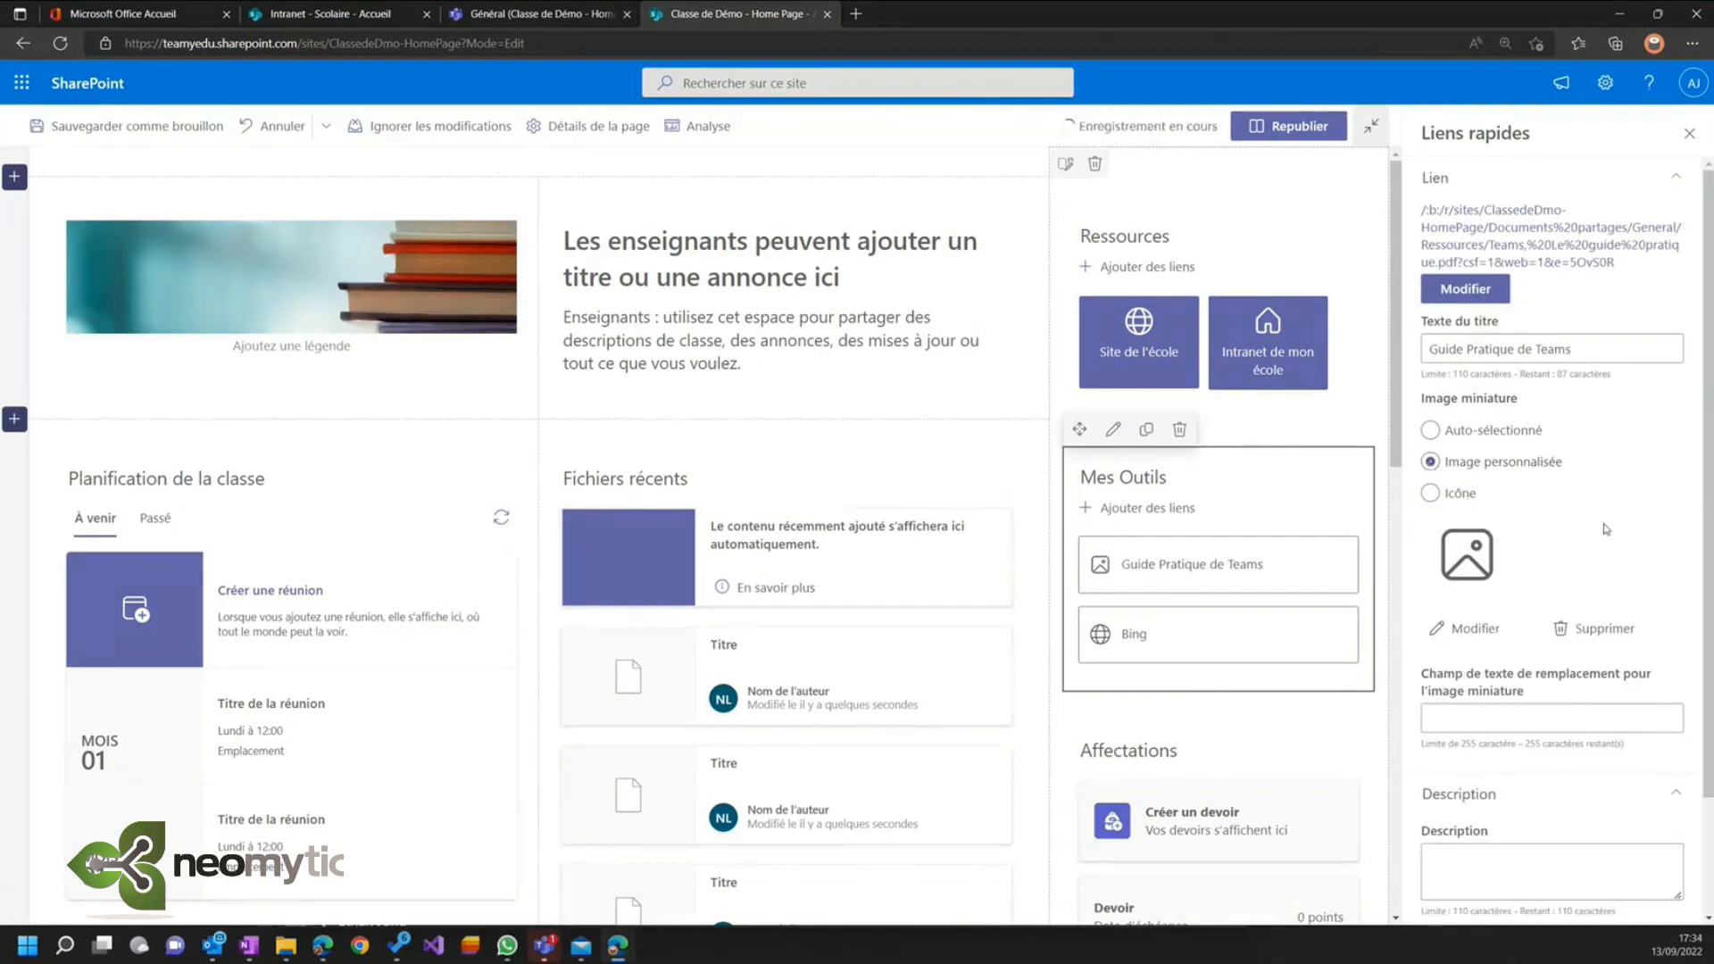
{"action": "left_click", "coordinate": [1488, 630]}
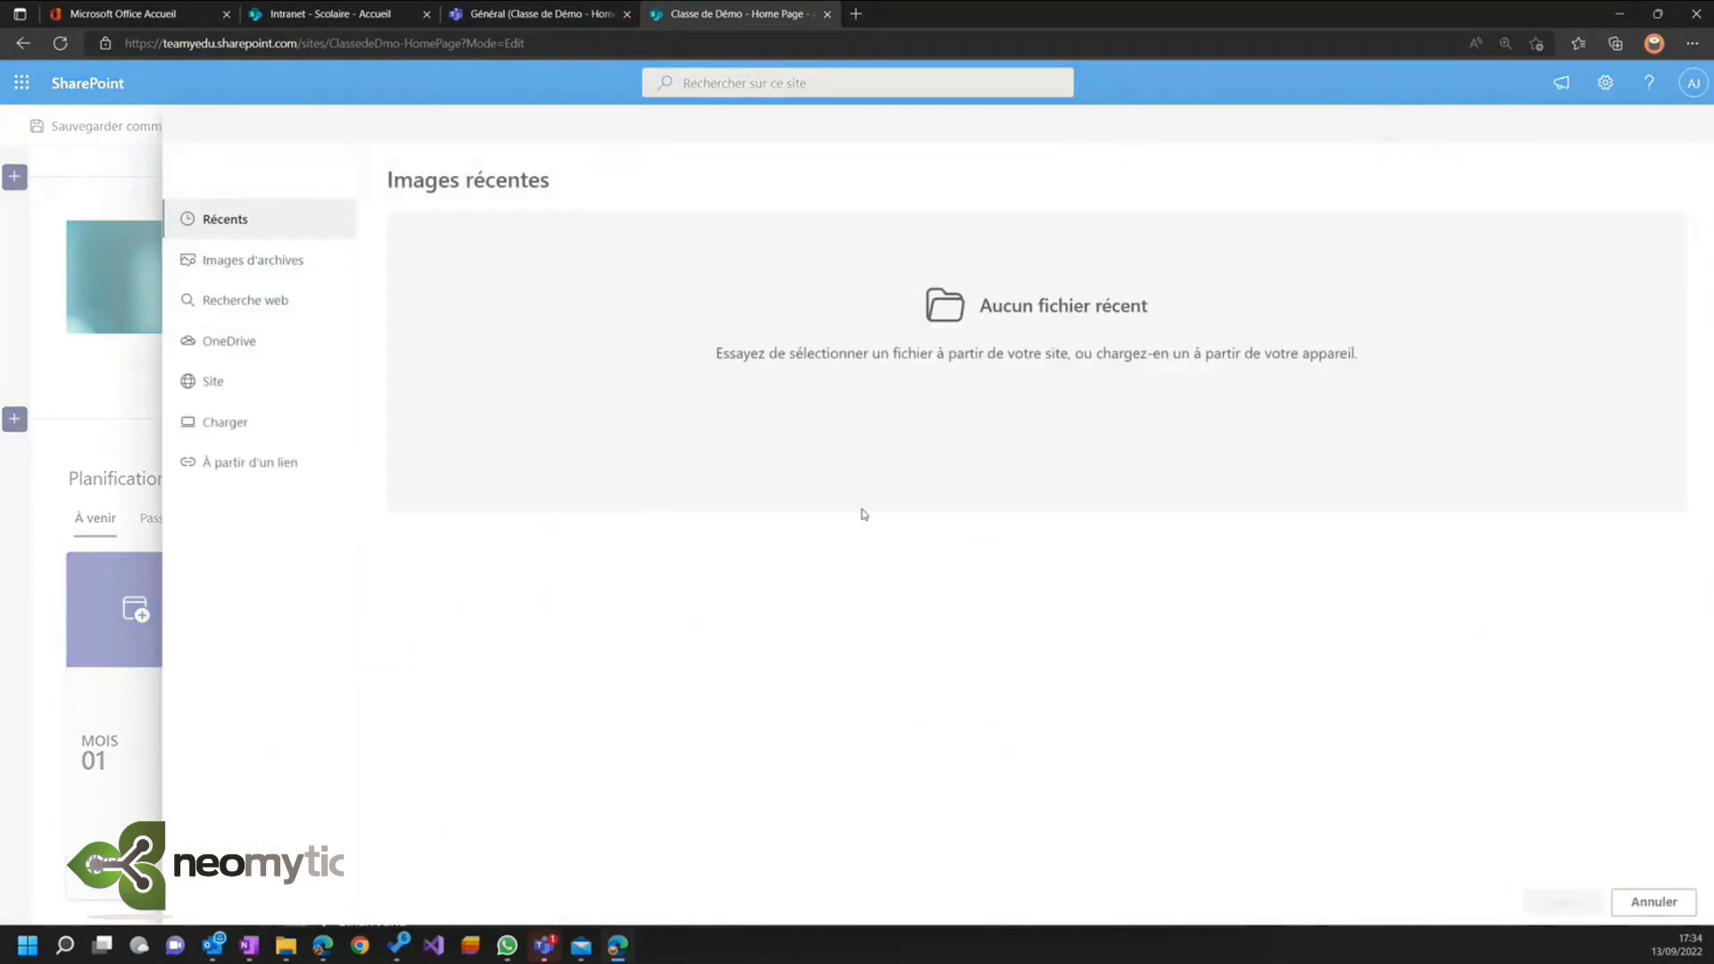
{"action": "left_click", "coordinate": [1654, 902]}
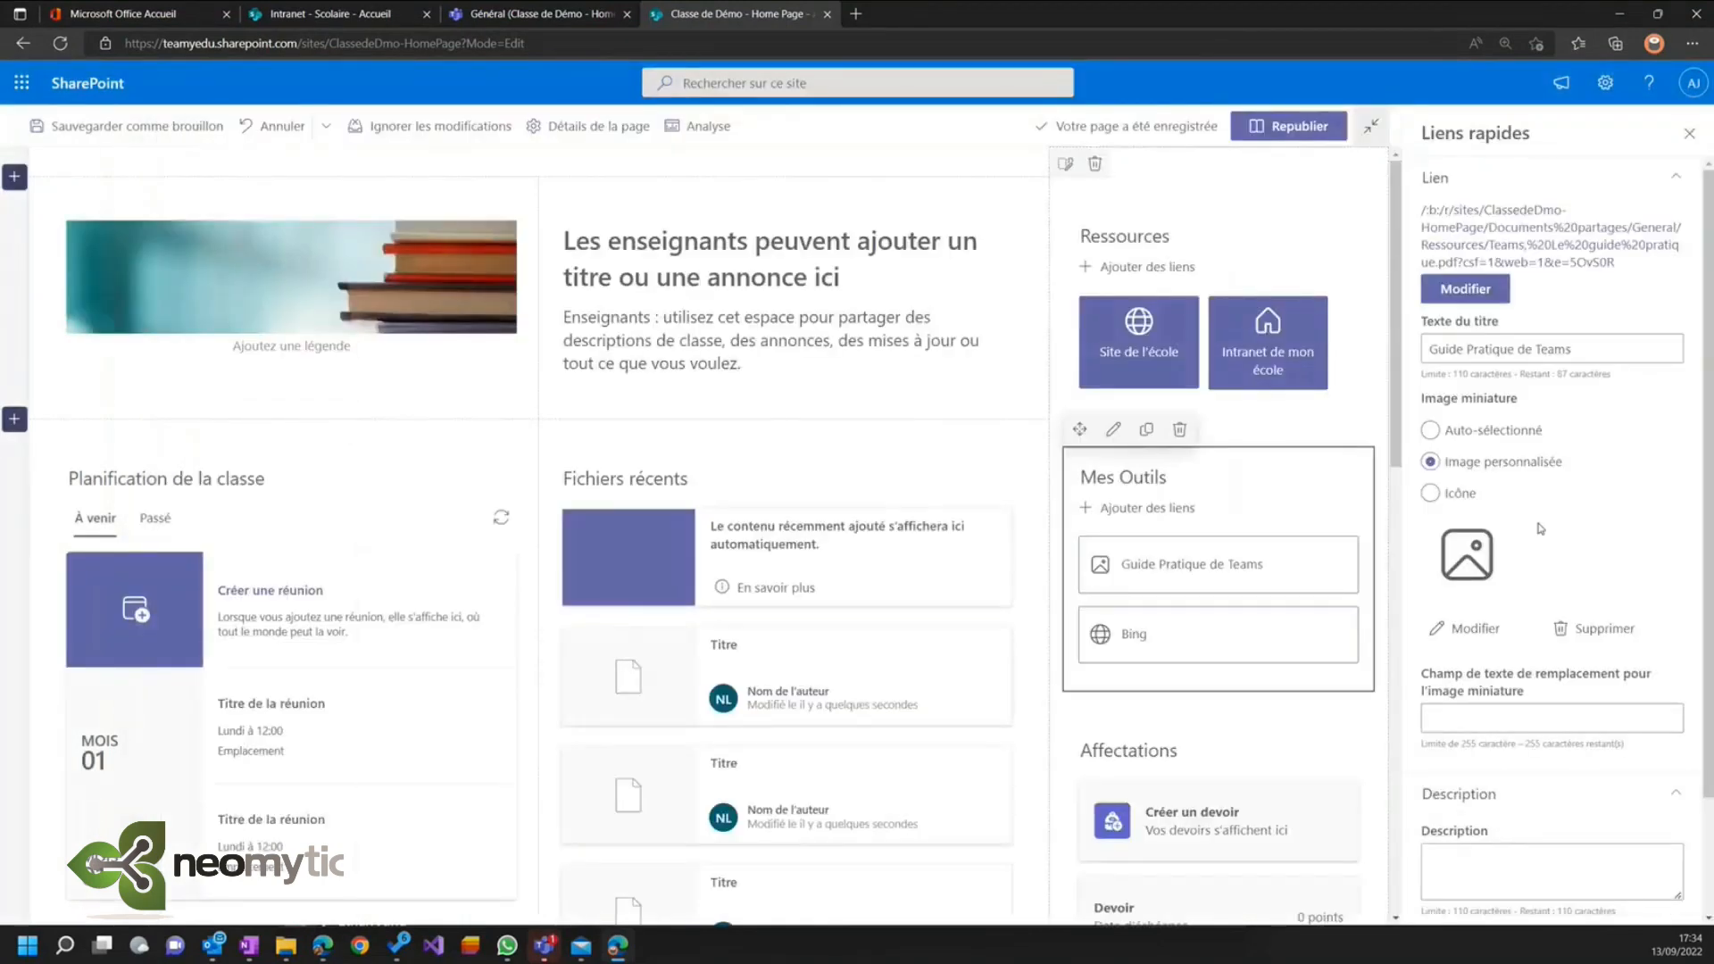
{"action": "left_click", "coordinate": [1433, 492]}
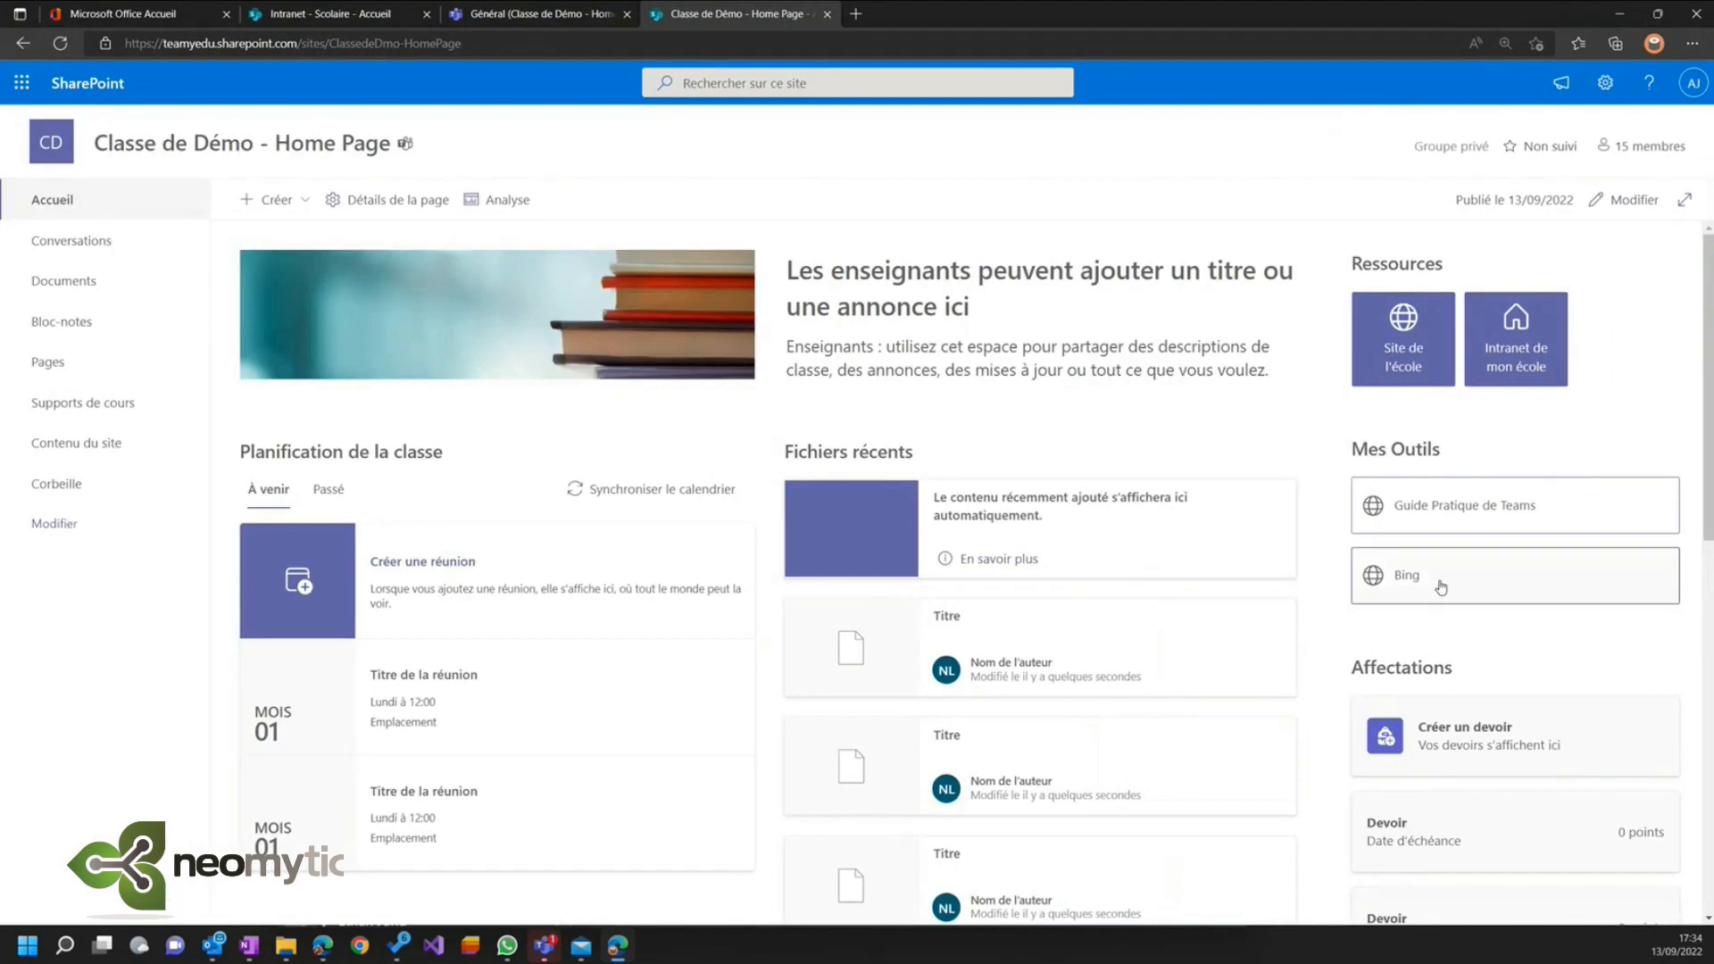
- Review the lower sections of the SharePoint home page and compare it with the class's Page d'accueil in Teams
{"action": "scroll", "coordinate": [1471, 566], "scroll_direction": "down", "scroll_amount": 3}
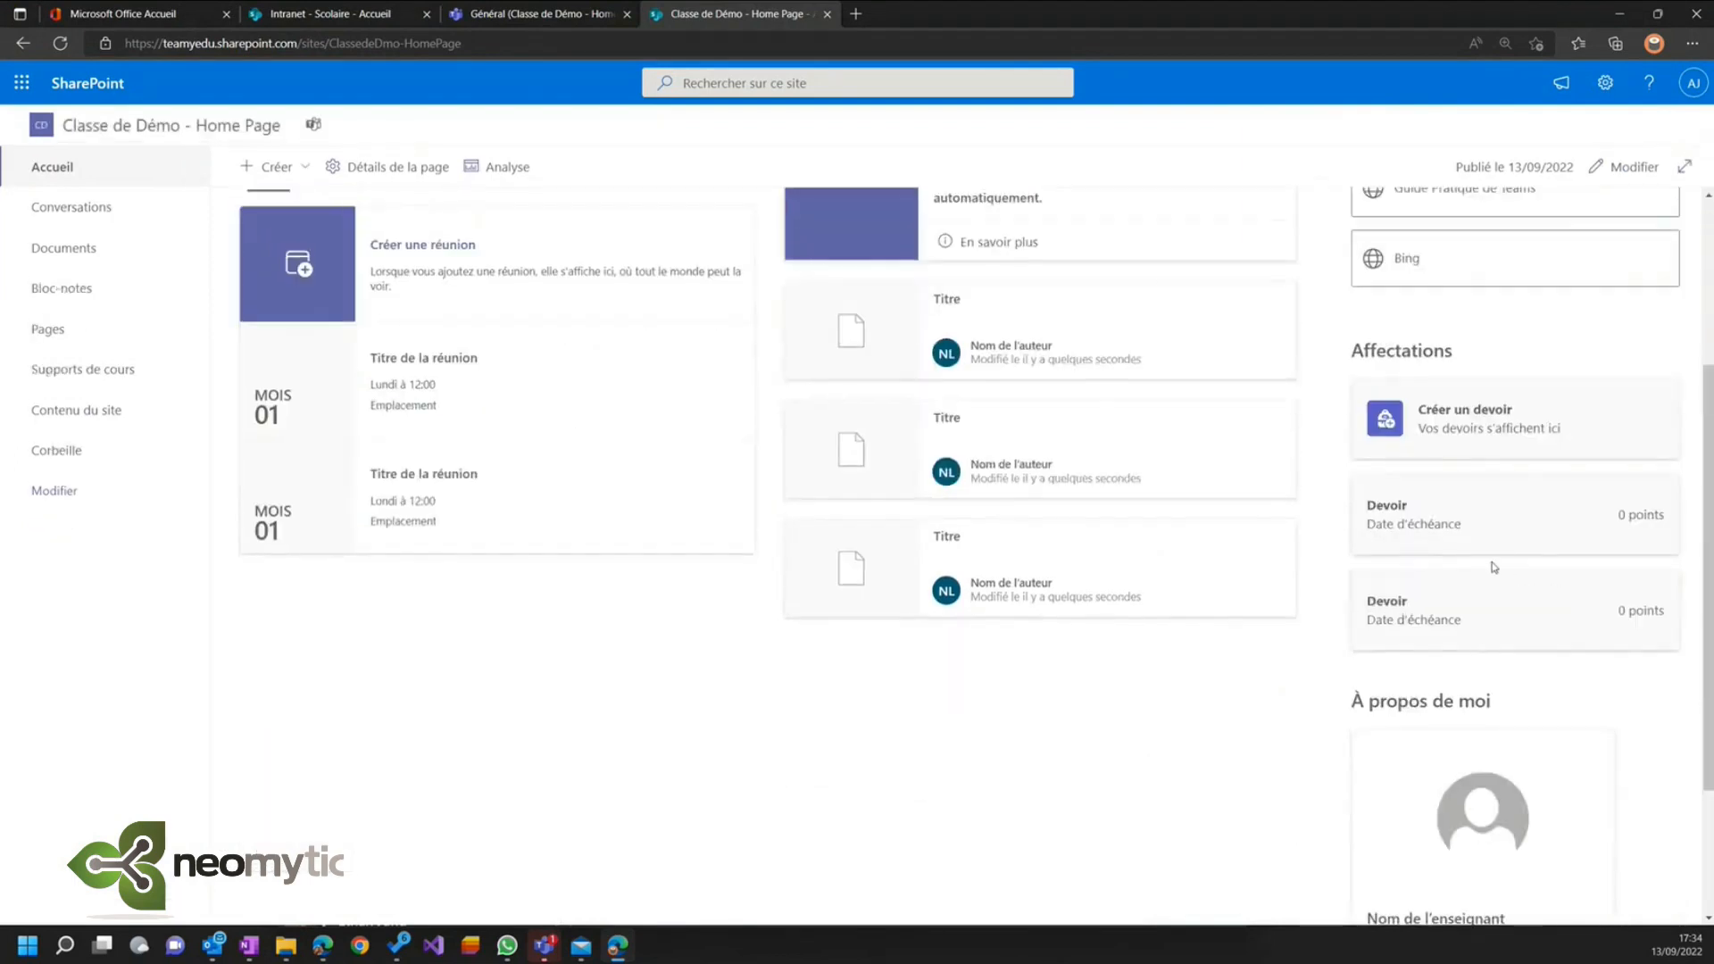
{"action": "left_click", "coordinate": [509, 15]}
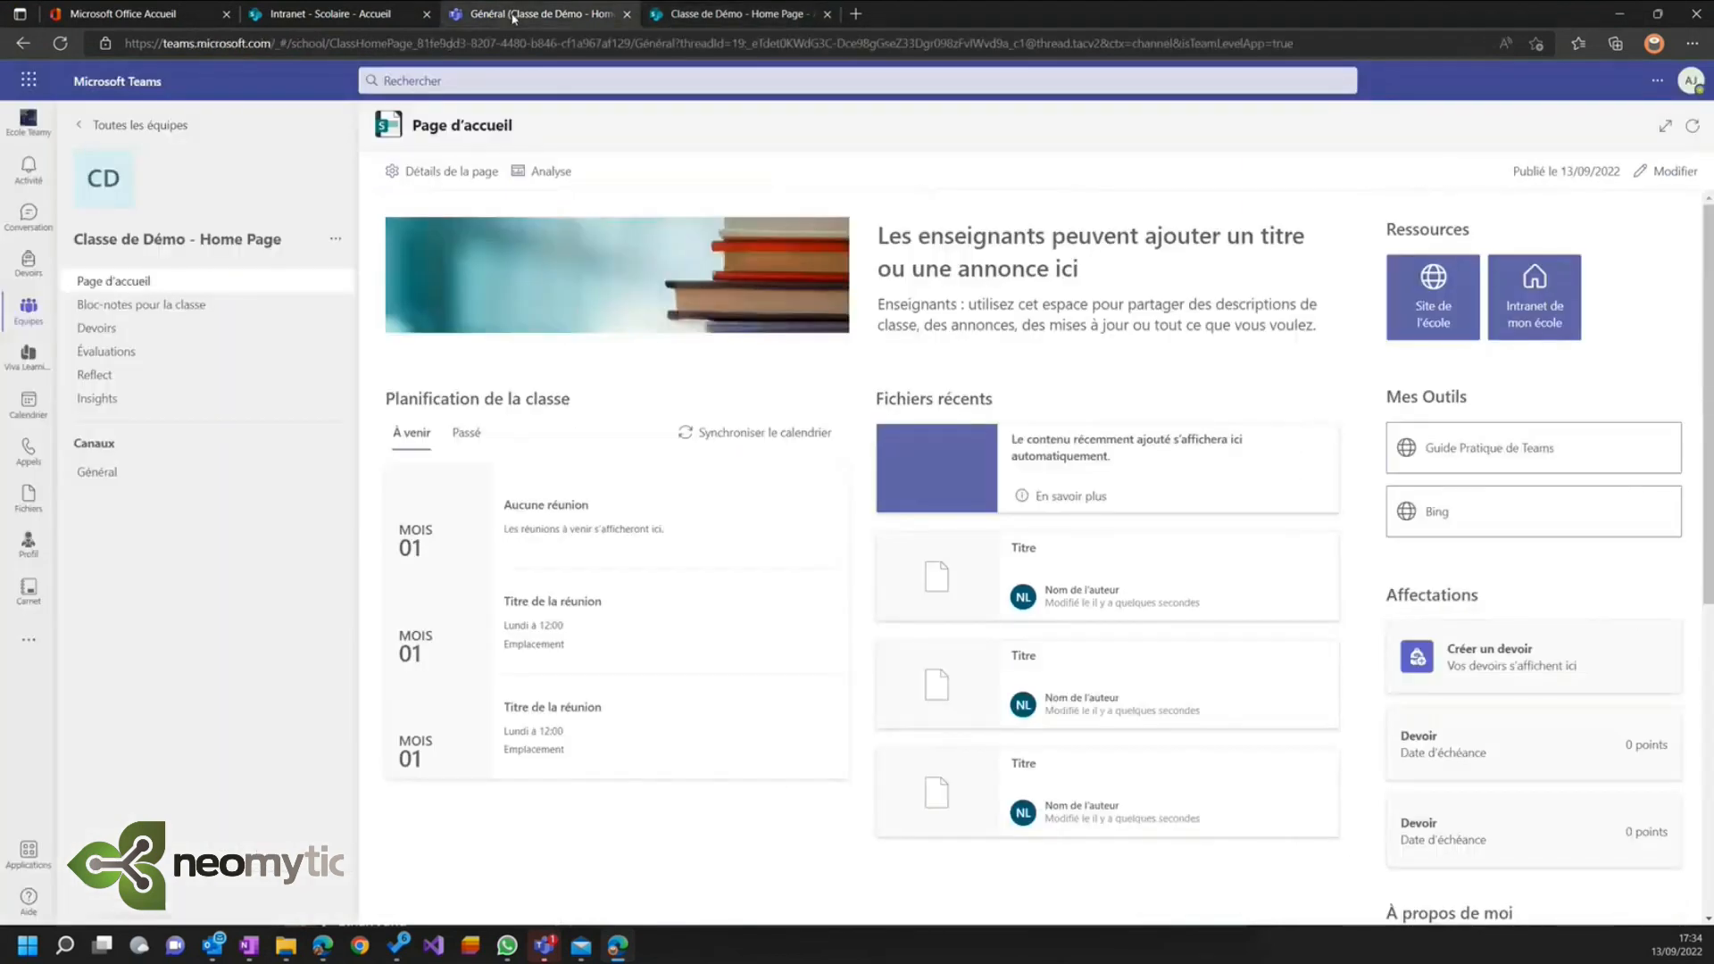
- Create and assign a class assignment titled "Devoir de Français" with instructions "bla bla bla", 20 points and a 16 September 2022 23:59 deadline
{"action": "left_click", "coordinate": [130, 330]}
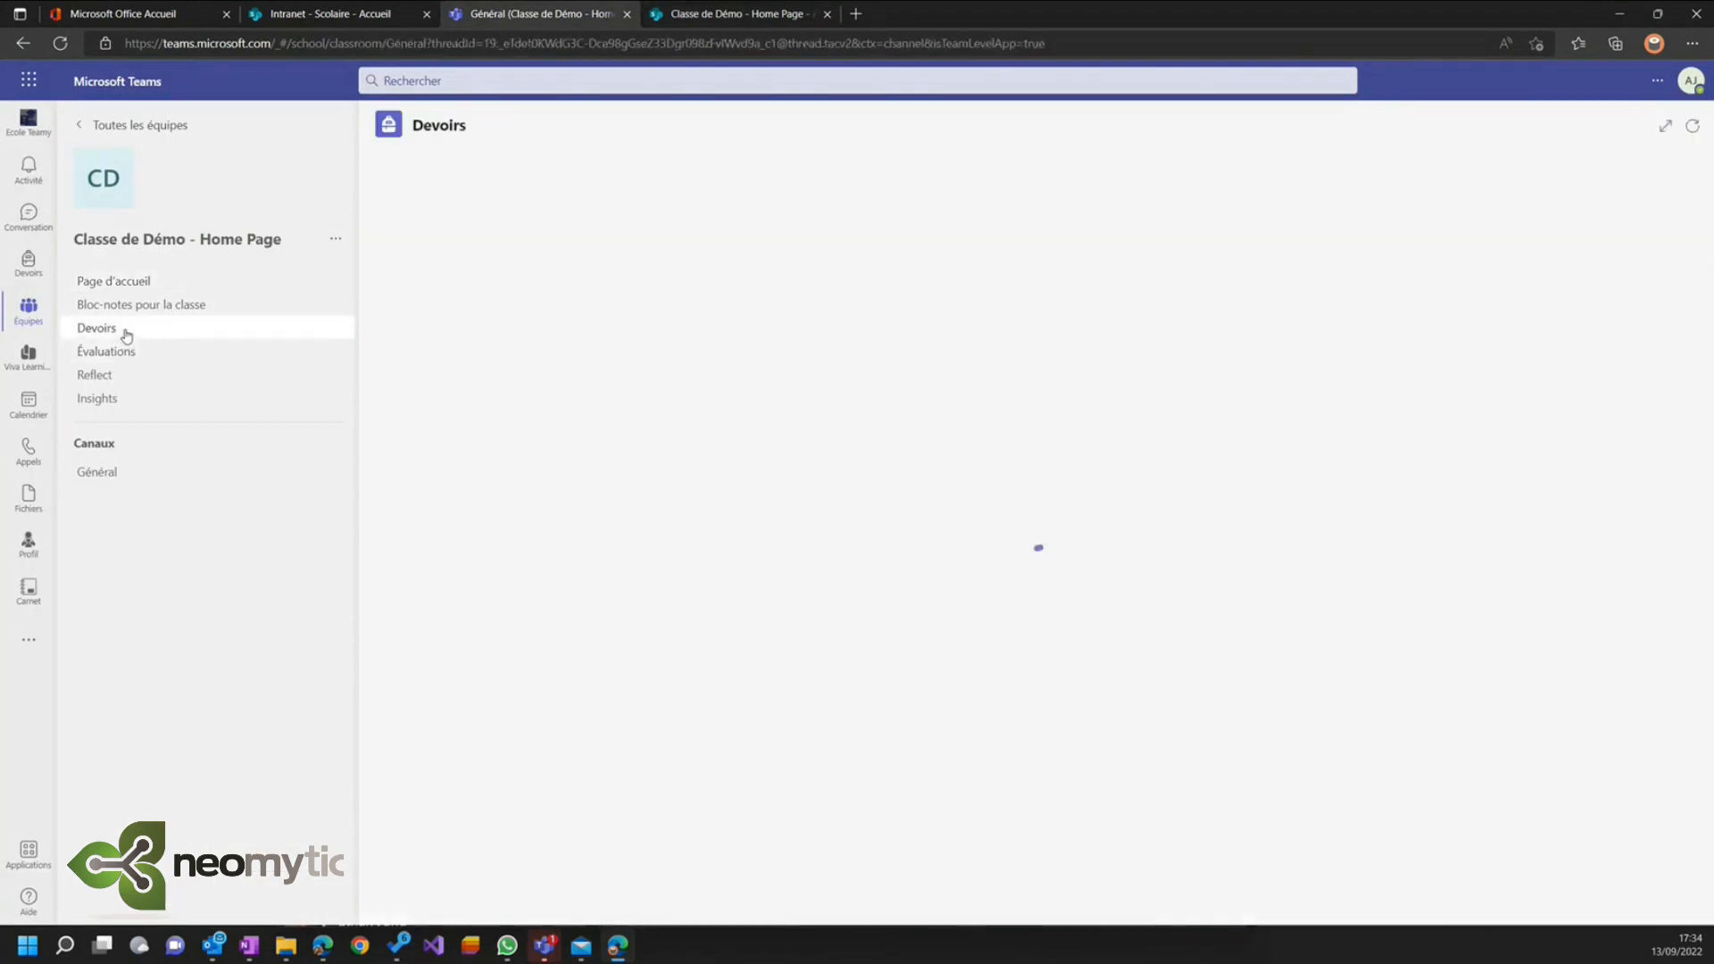
{"action": "left_click", "coordinate": [416, 900]}
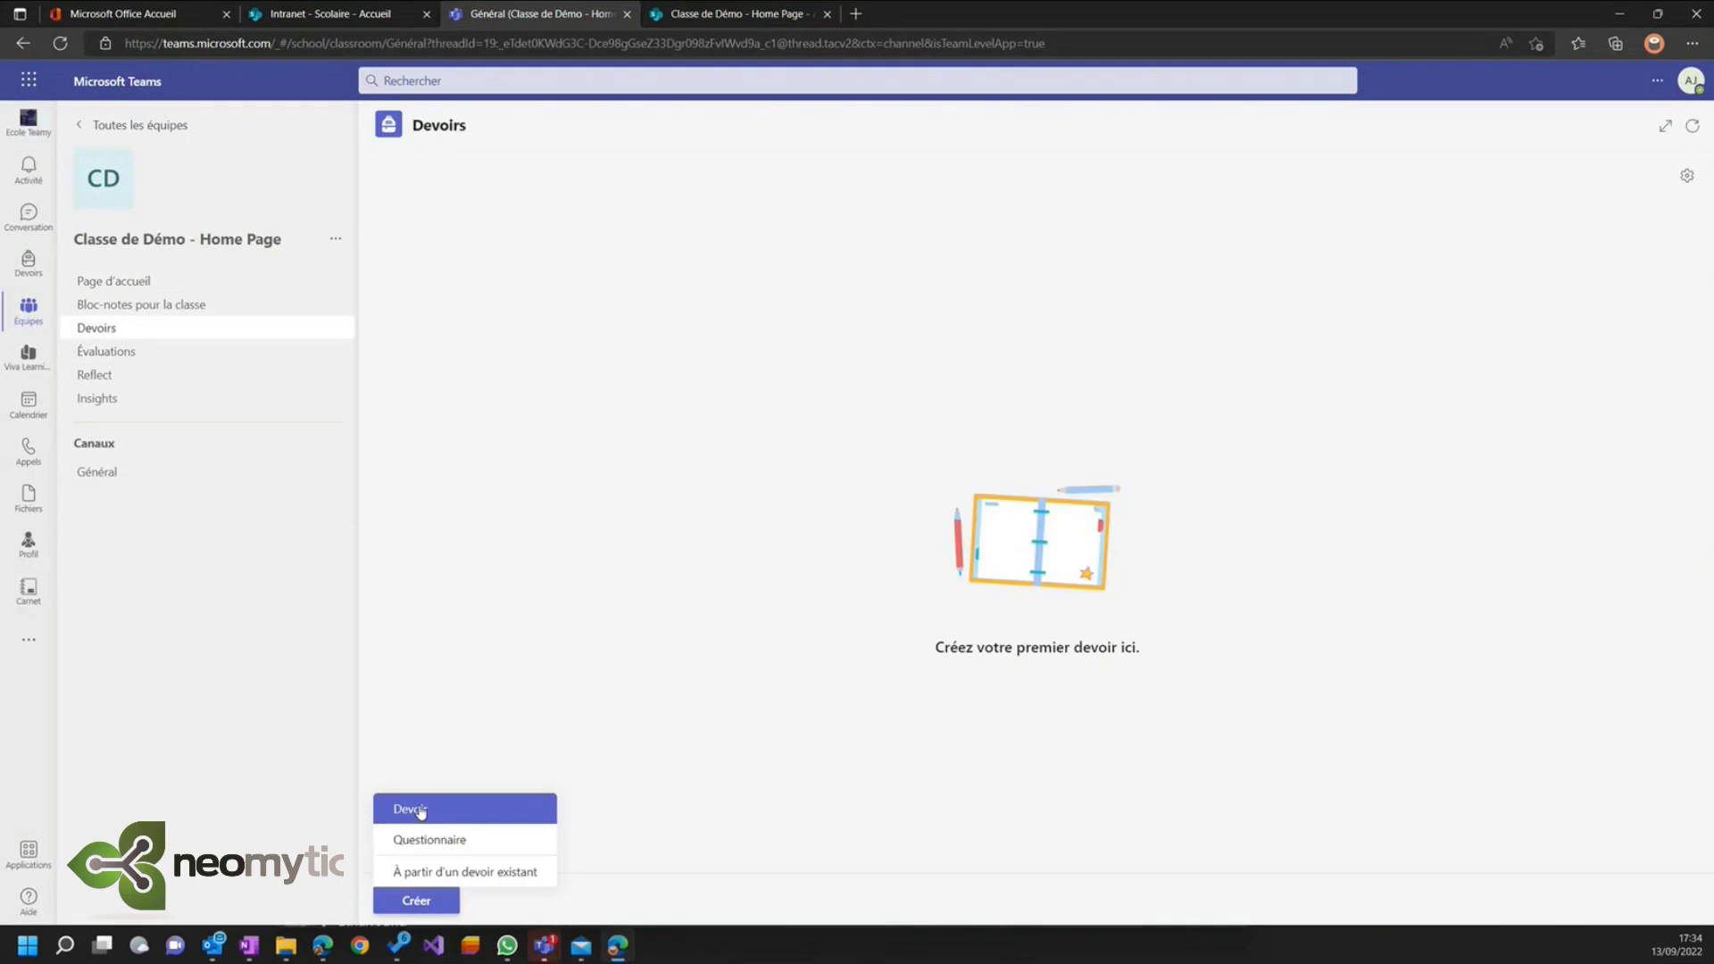
{"action": "left_click", "coordinate": [420, 811]}
{"action": "left_click", "coordinate": [484, 254]}
{"action": "type", "text": "Devoir de Français"}
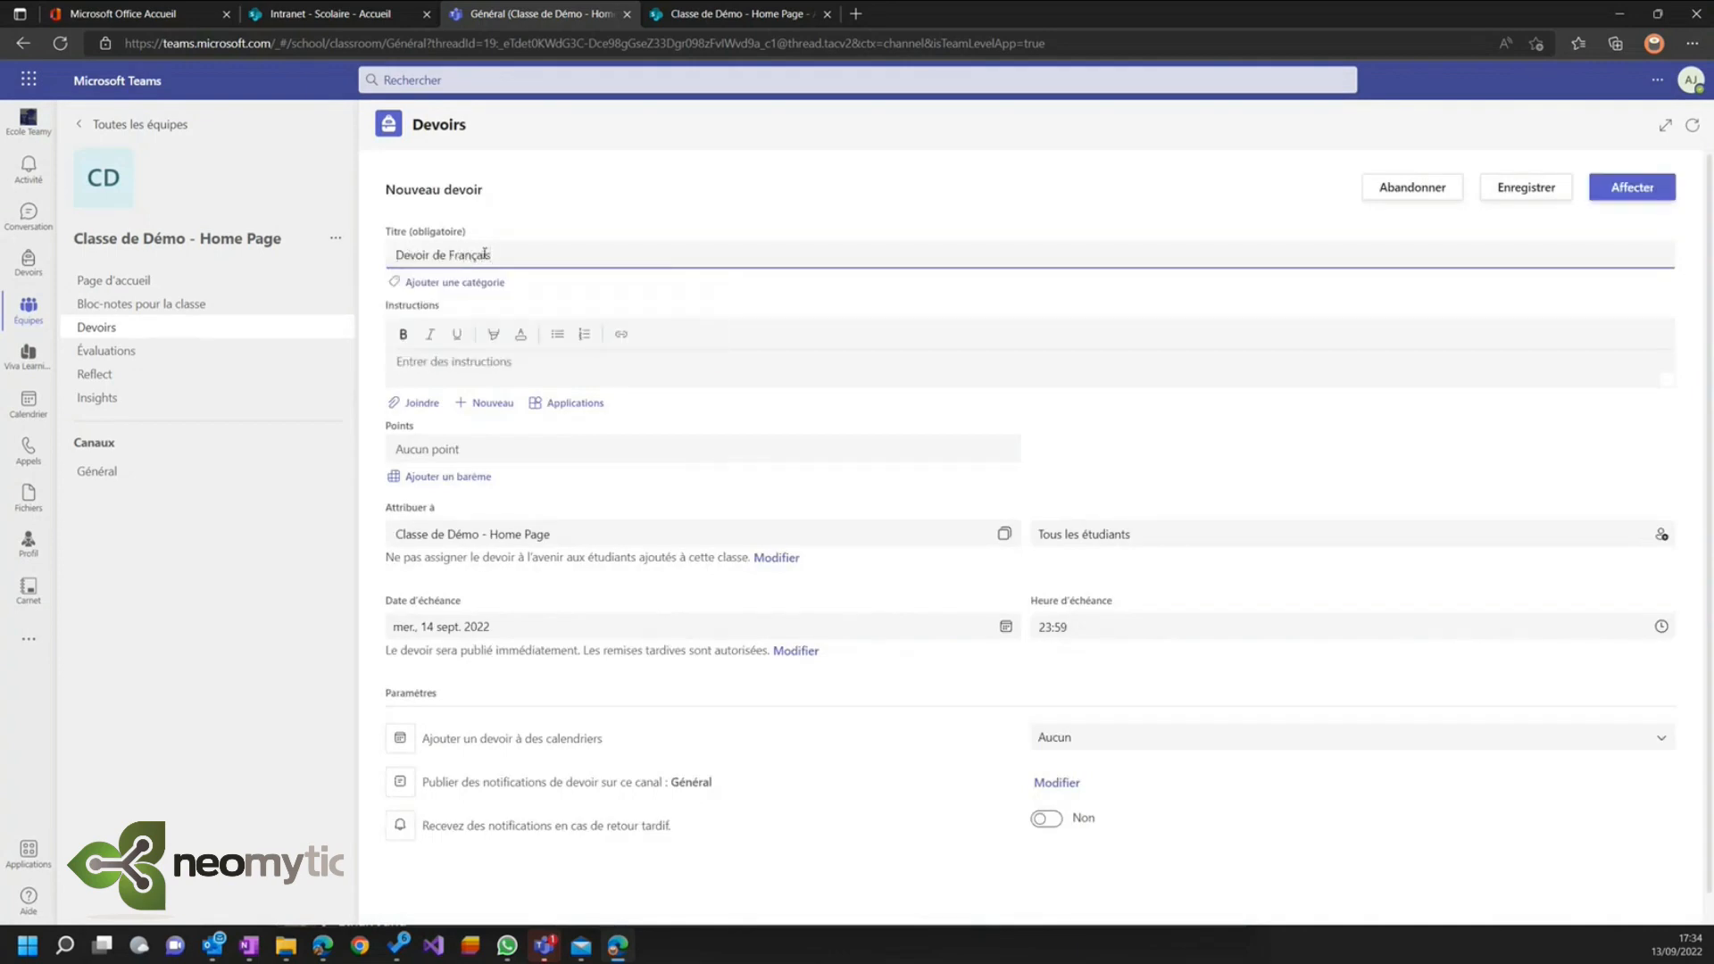
{"action": "left_click", "coordinate": [475, 366]}
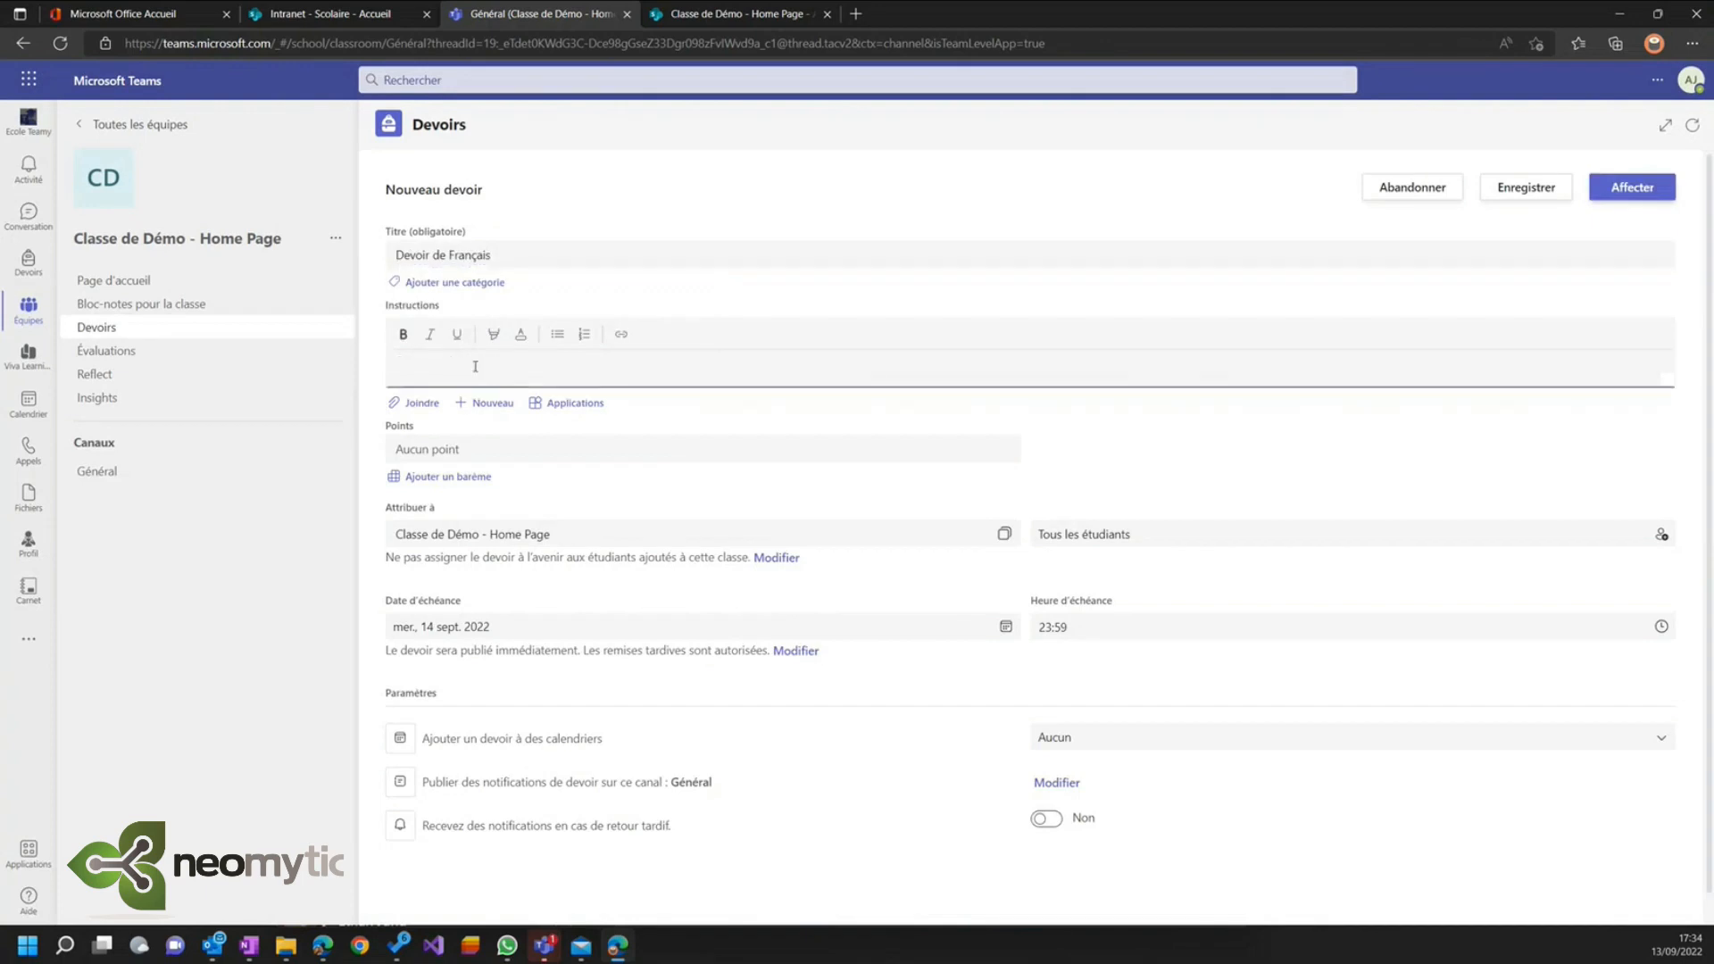
{"action": "type", "text": "bla bla bla"}
{"action": "left_click", "coordinate": [1631, 187]}
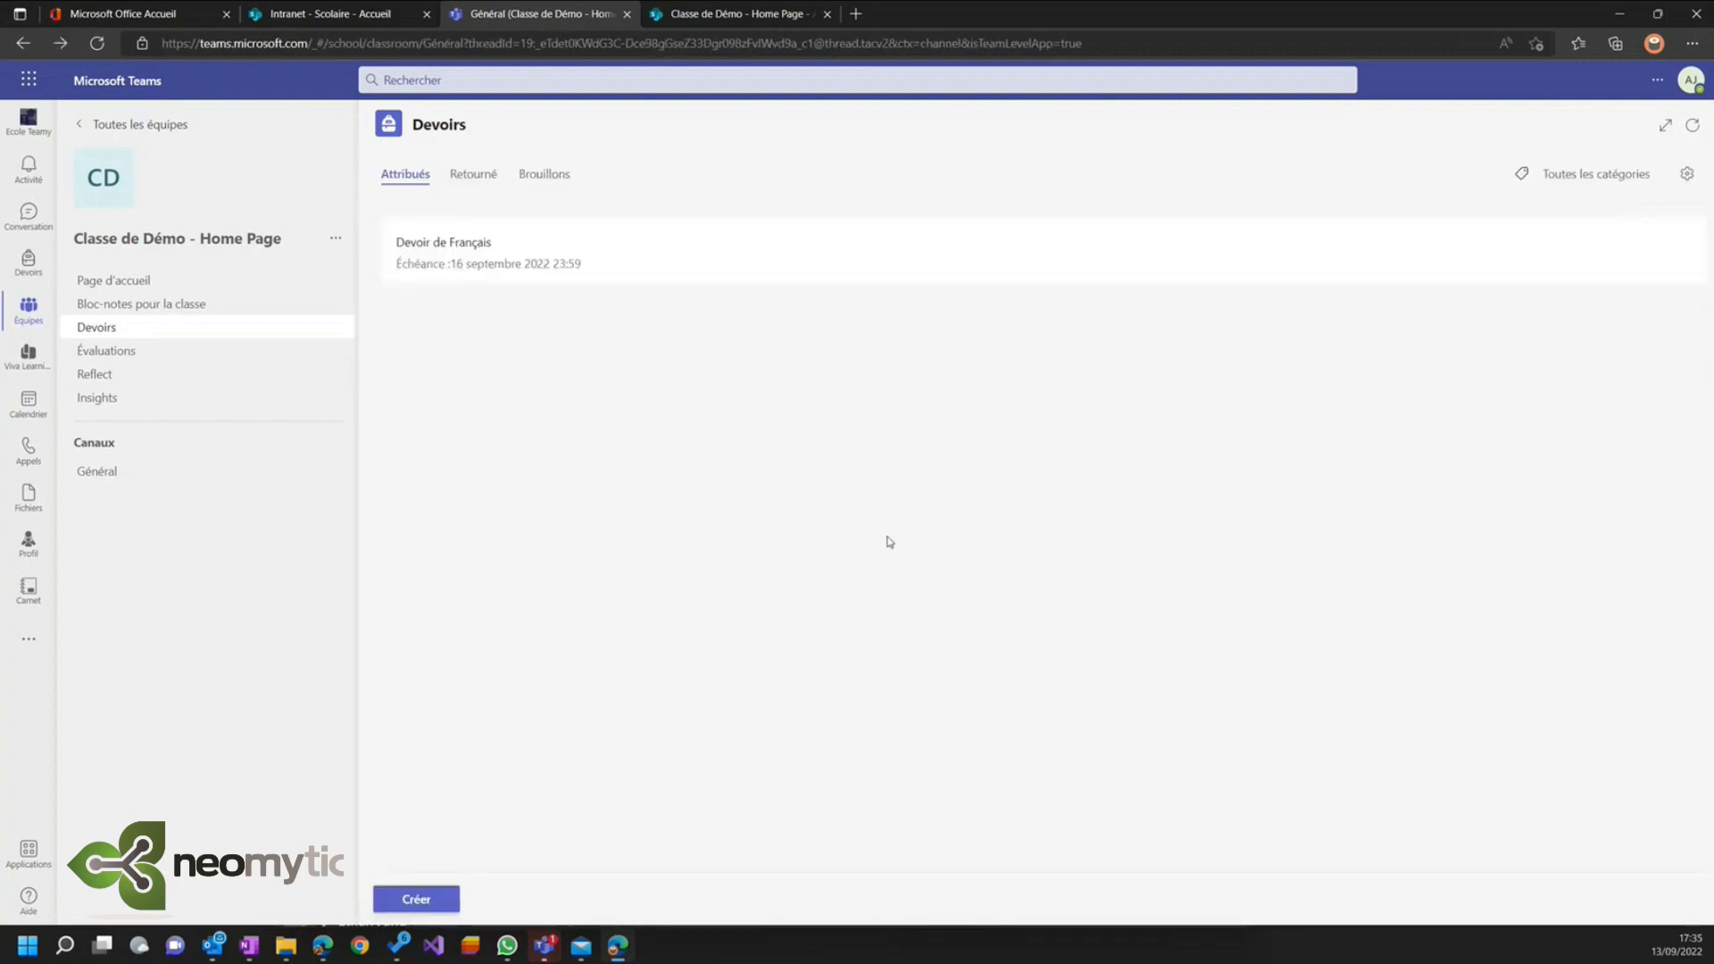
- View the Devoir de Français submission list, and test the assignment's card under Affectations on the class's Page d'accueil
{"action": "left_click", "coordinate": [893, 254]}
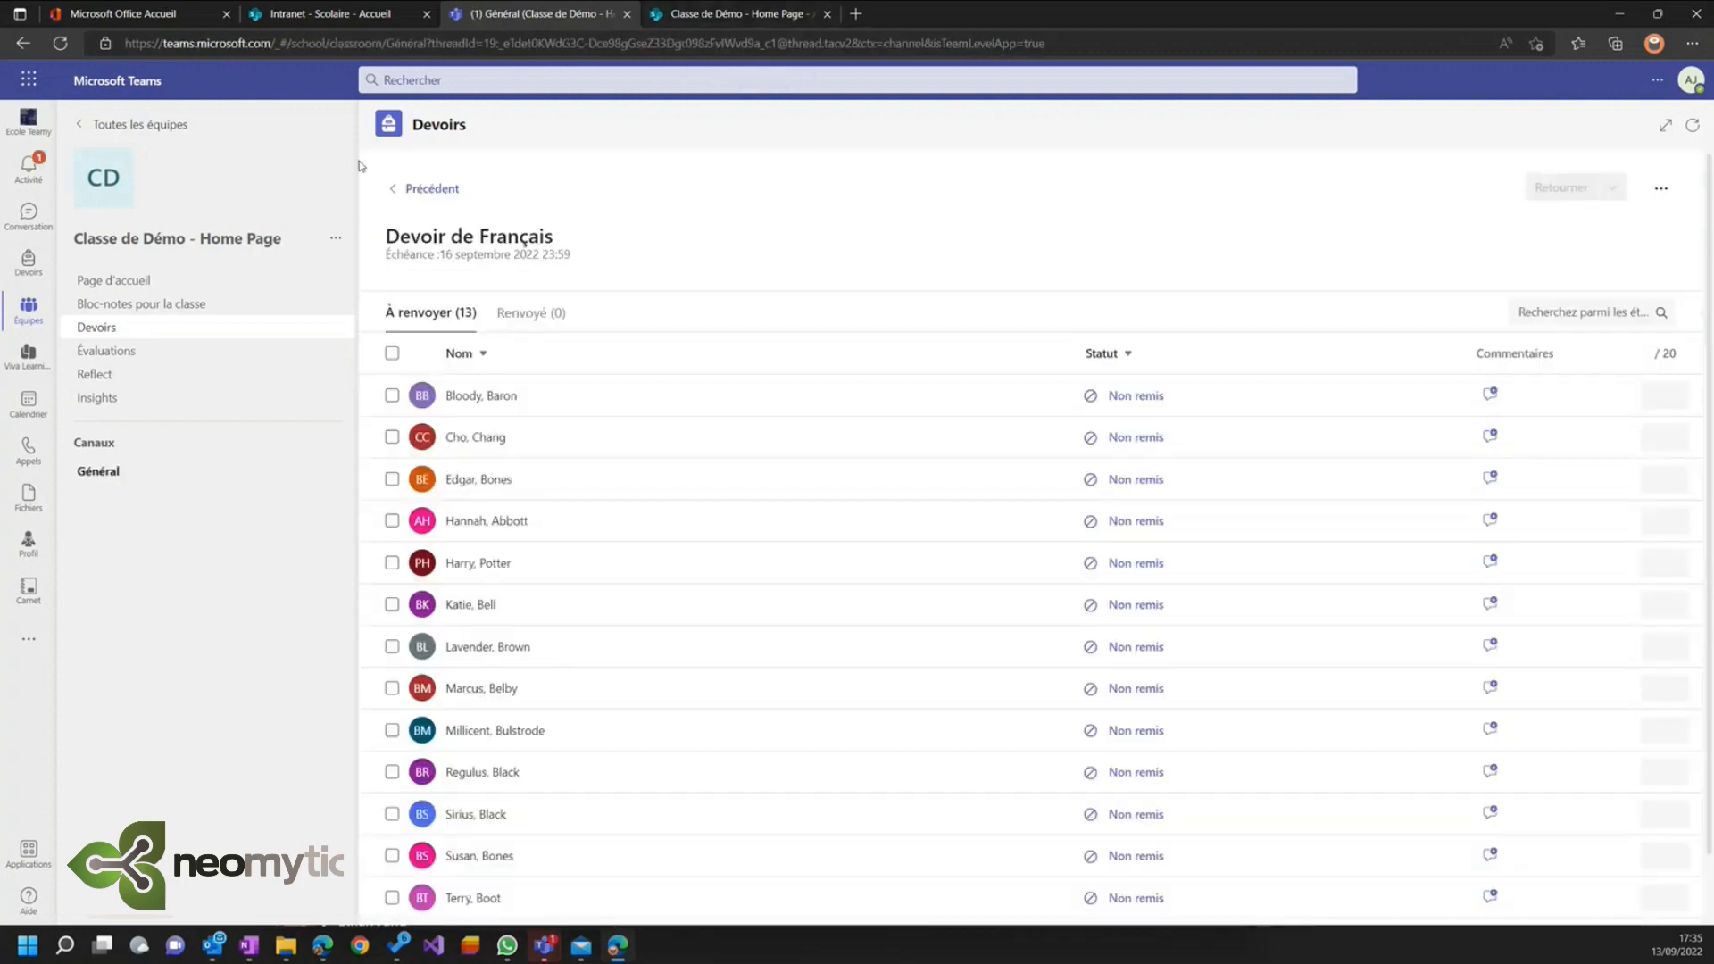
{"action": "left_click", "coordinate": [106, 280]}
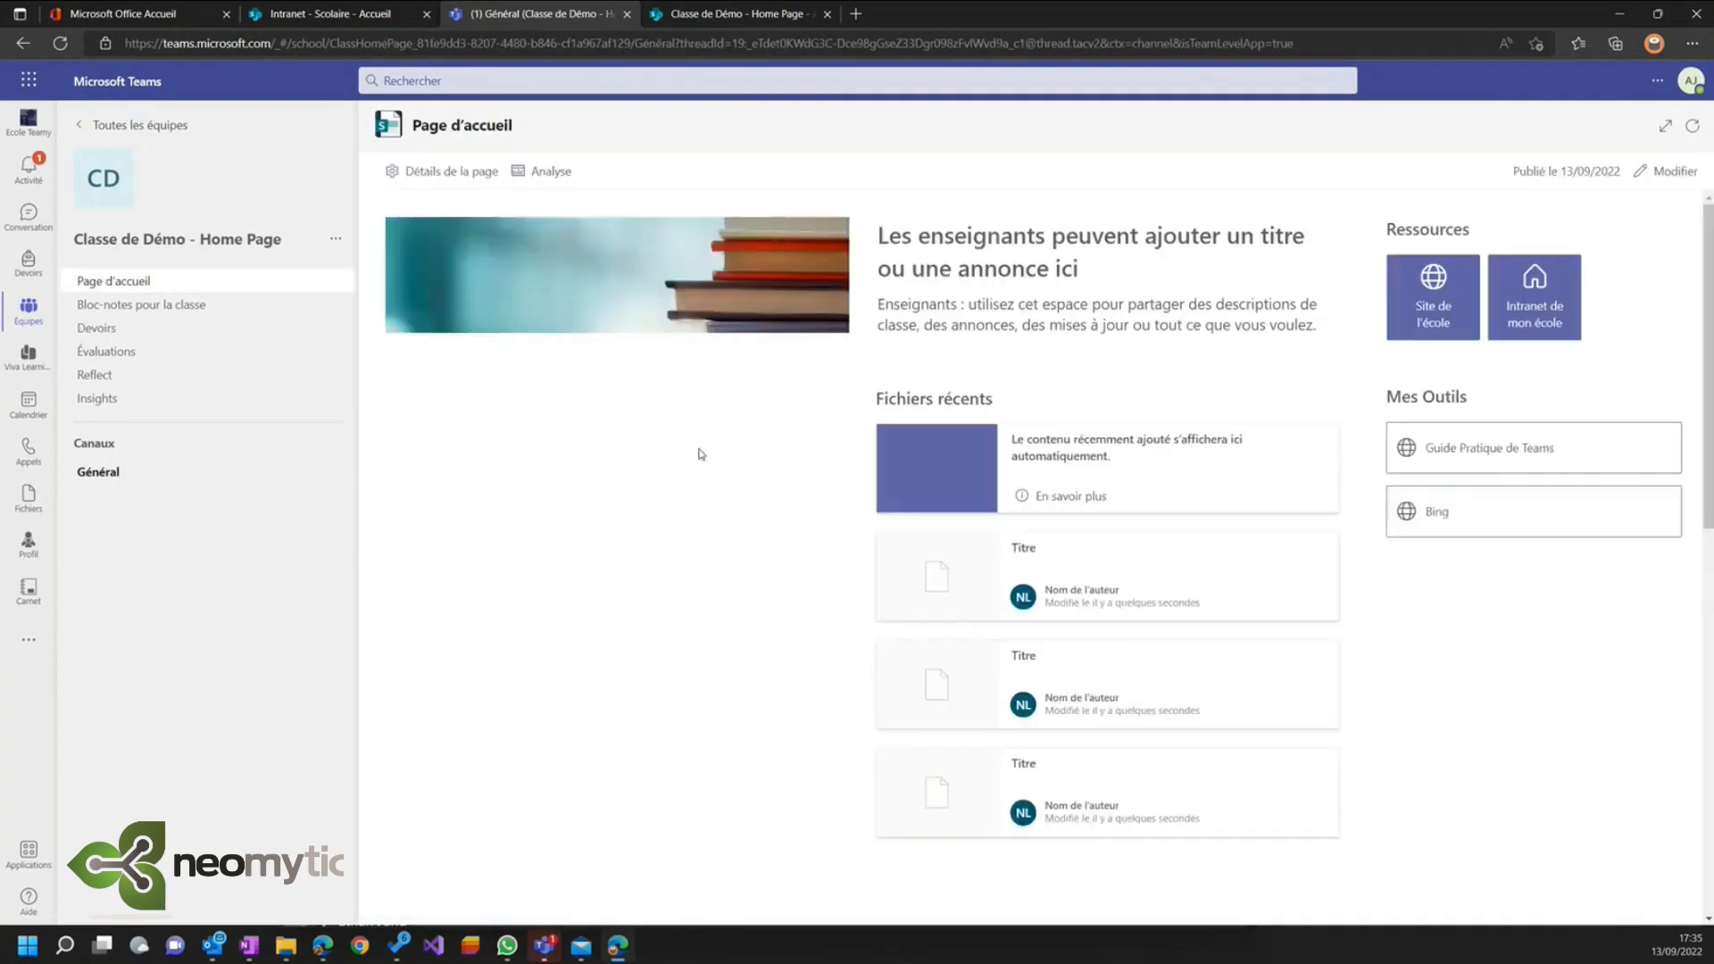
{"action": "scroll", "coordinate": [1491, 605], "scroll_direction": "down", "scroll_amount": 1}
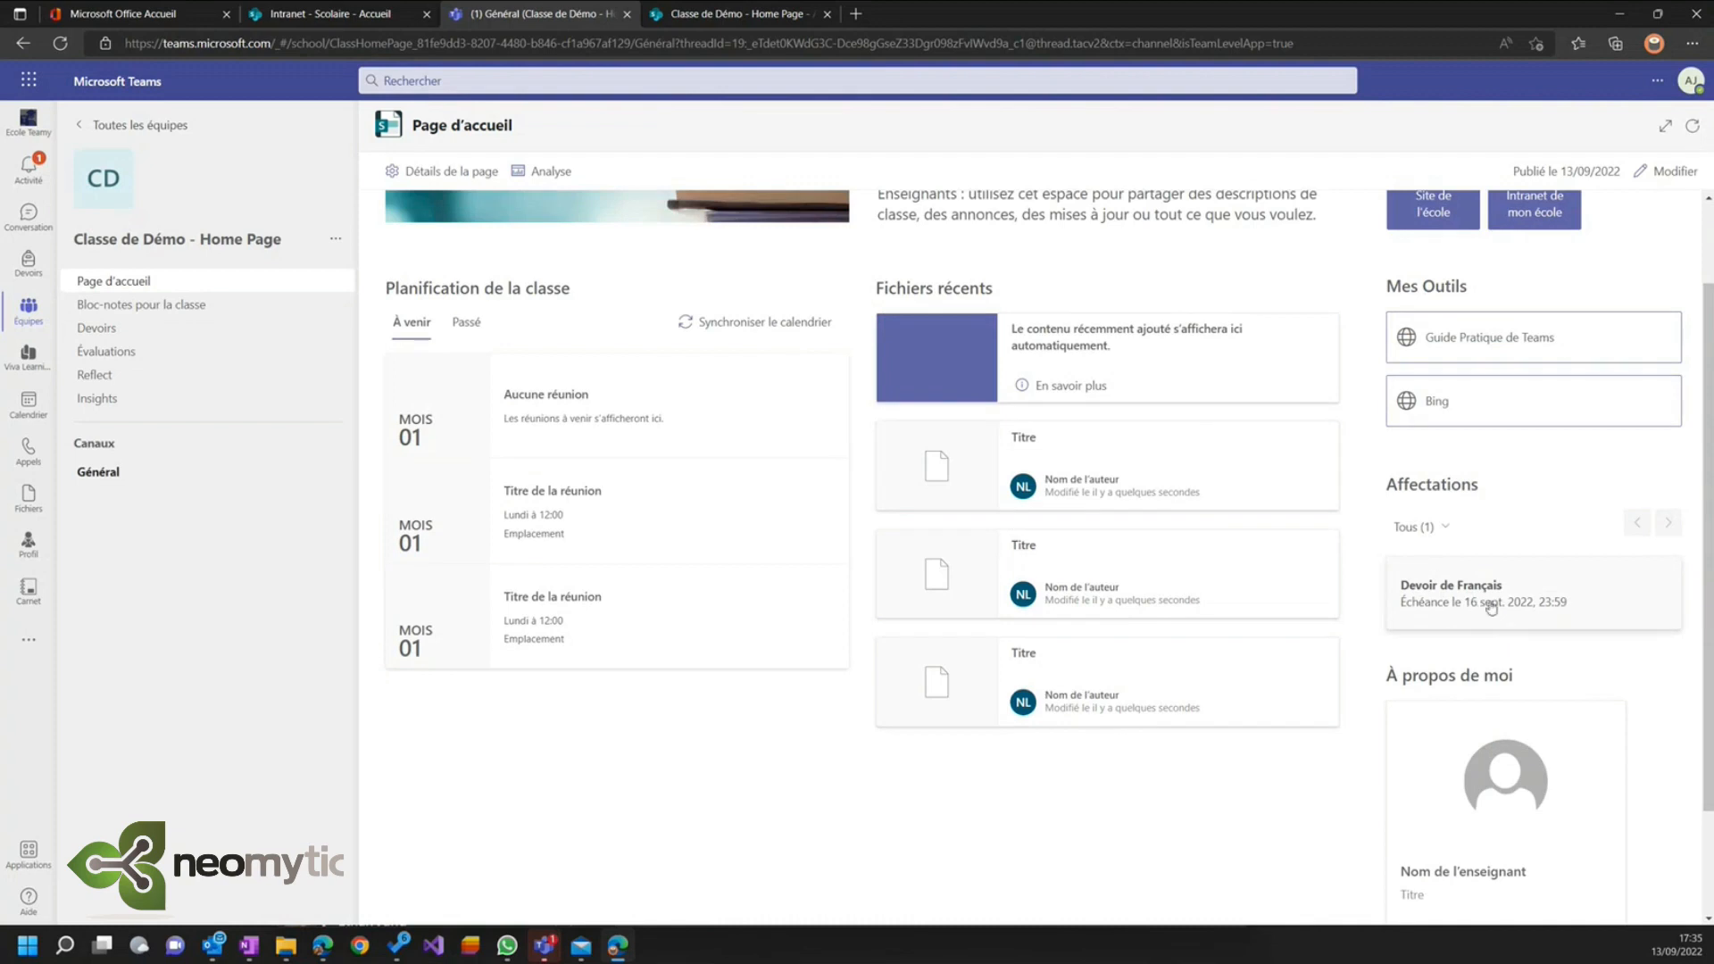
{"action": "left_click", "coordinate": [1480, 609]}
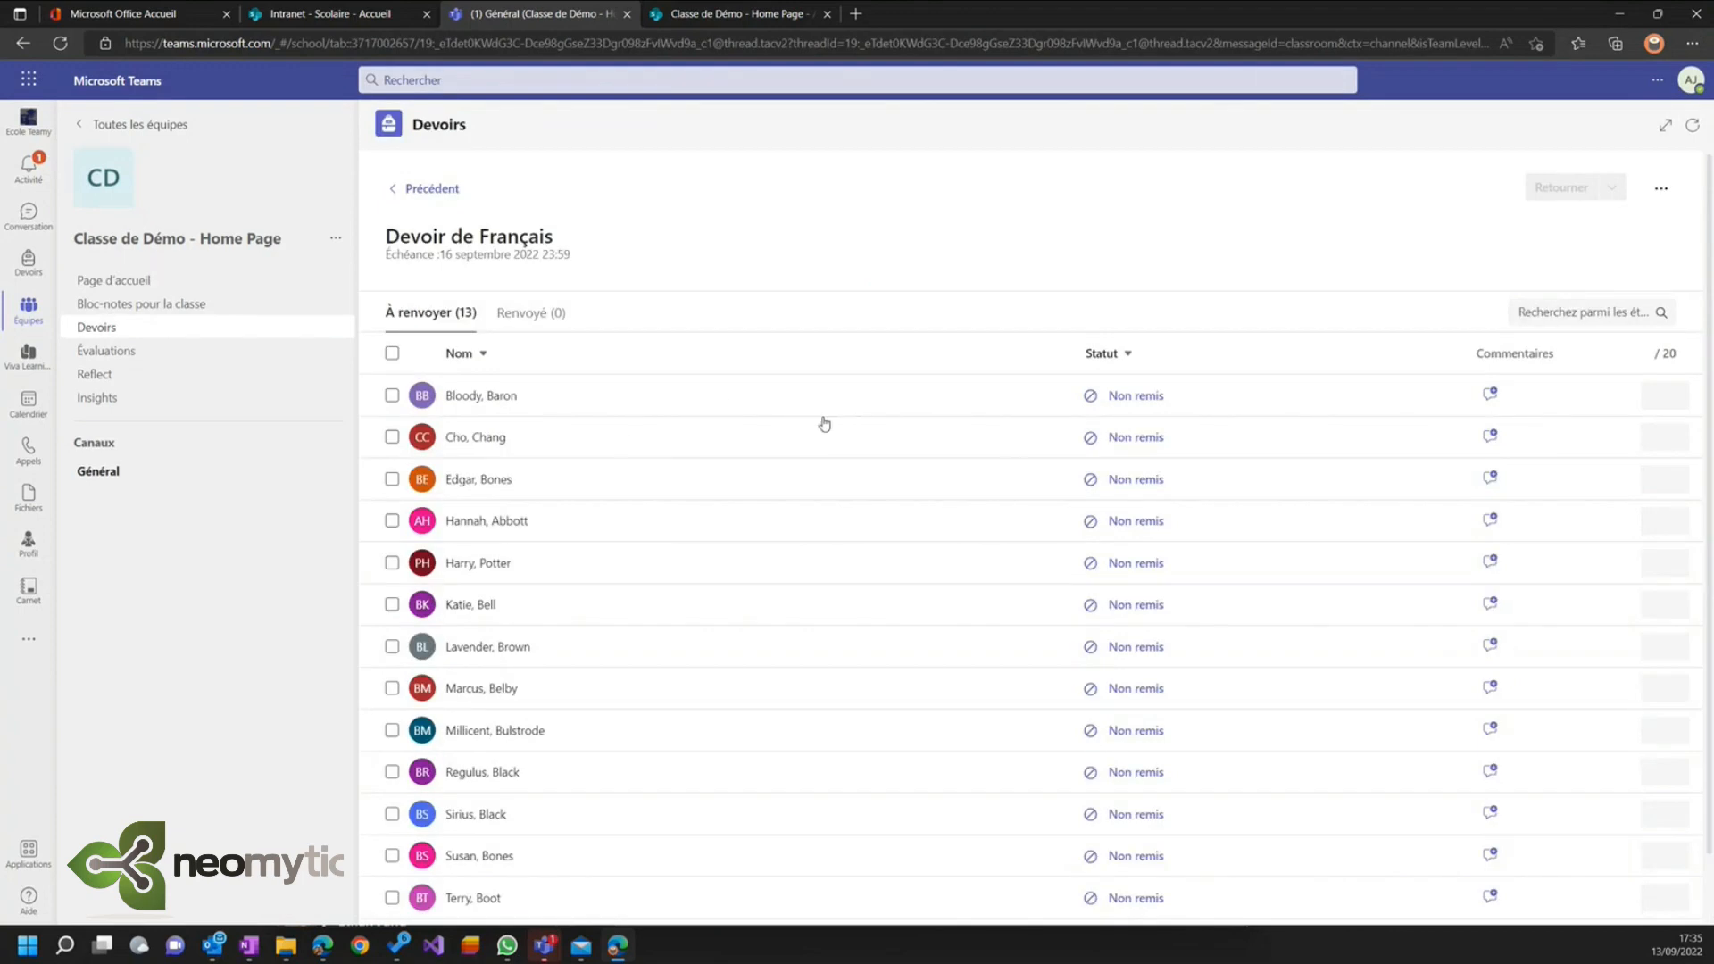
{"action": "left_click", "coordinate": [432, 189]}
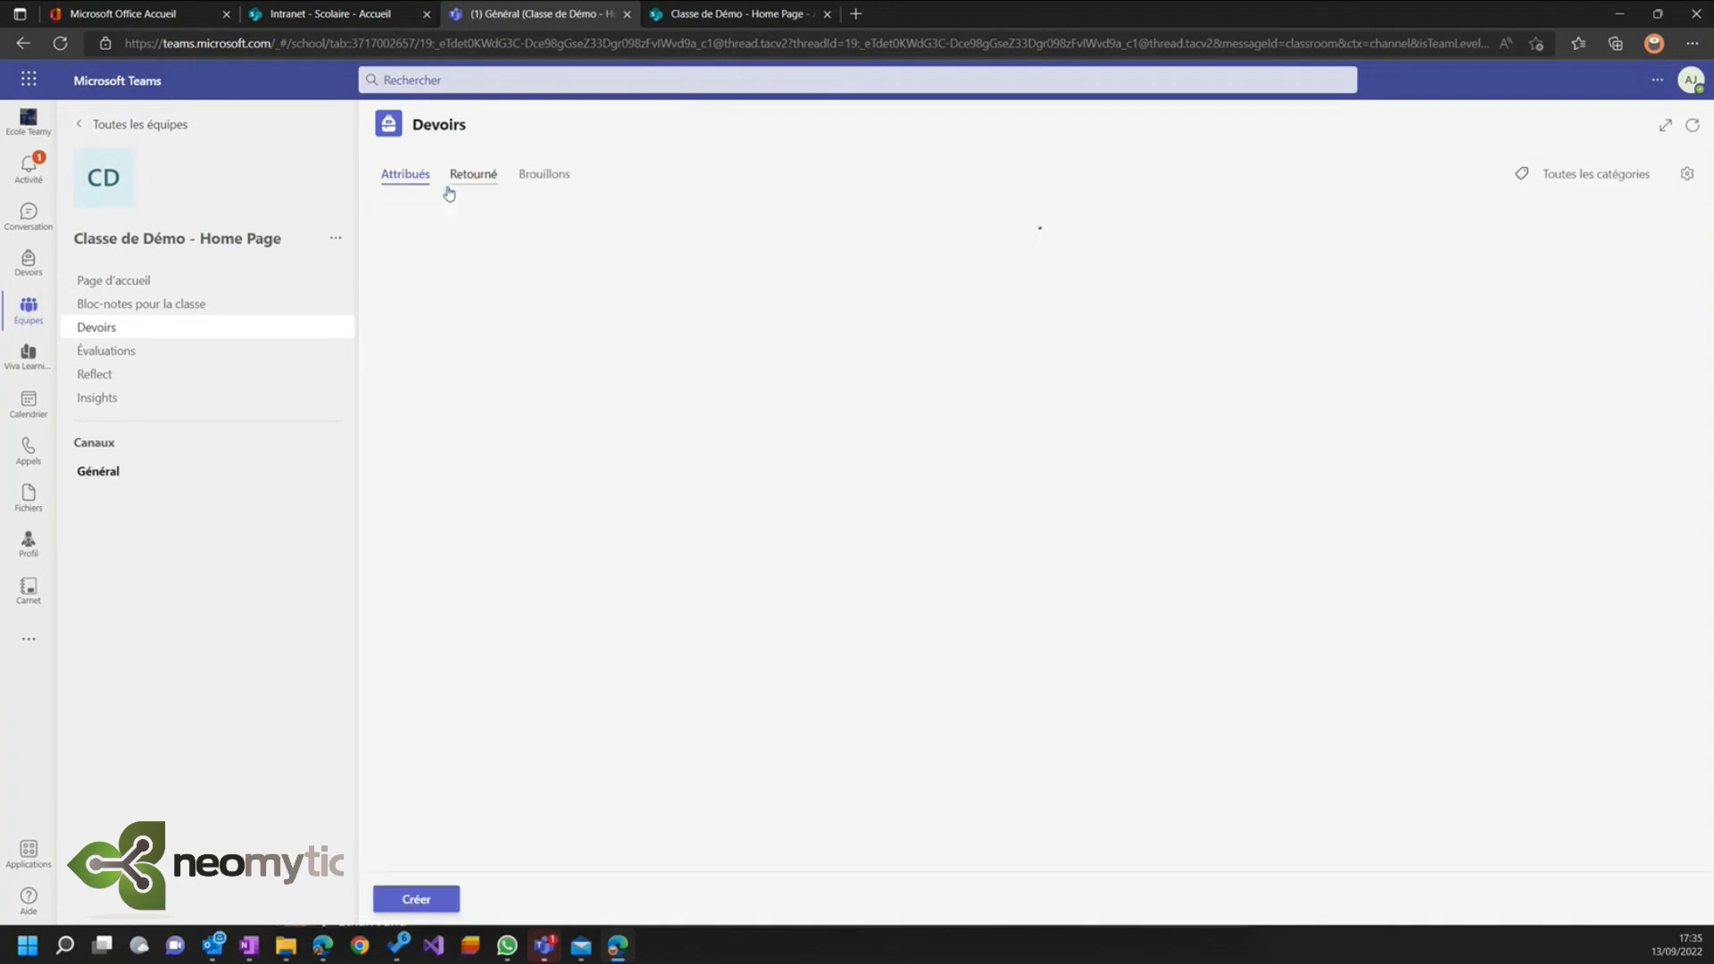
{"action": "left_click", "coordinate": [126, 283]}
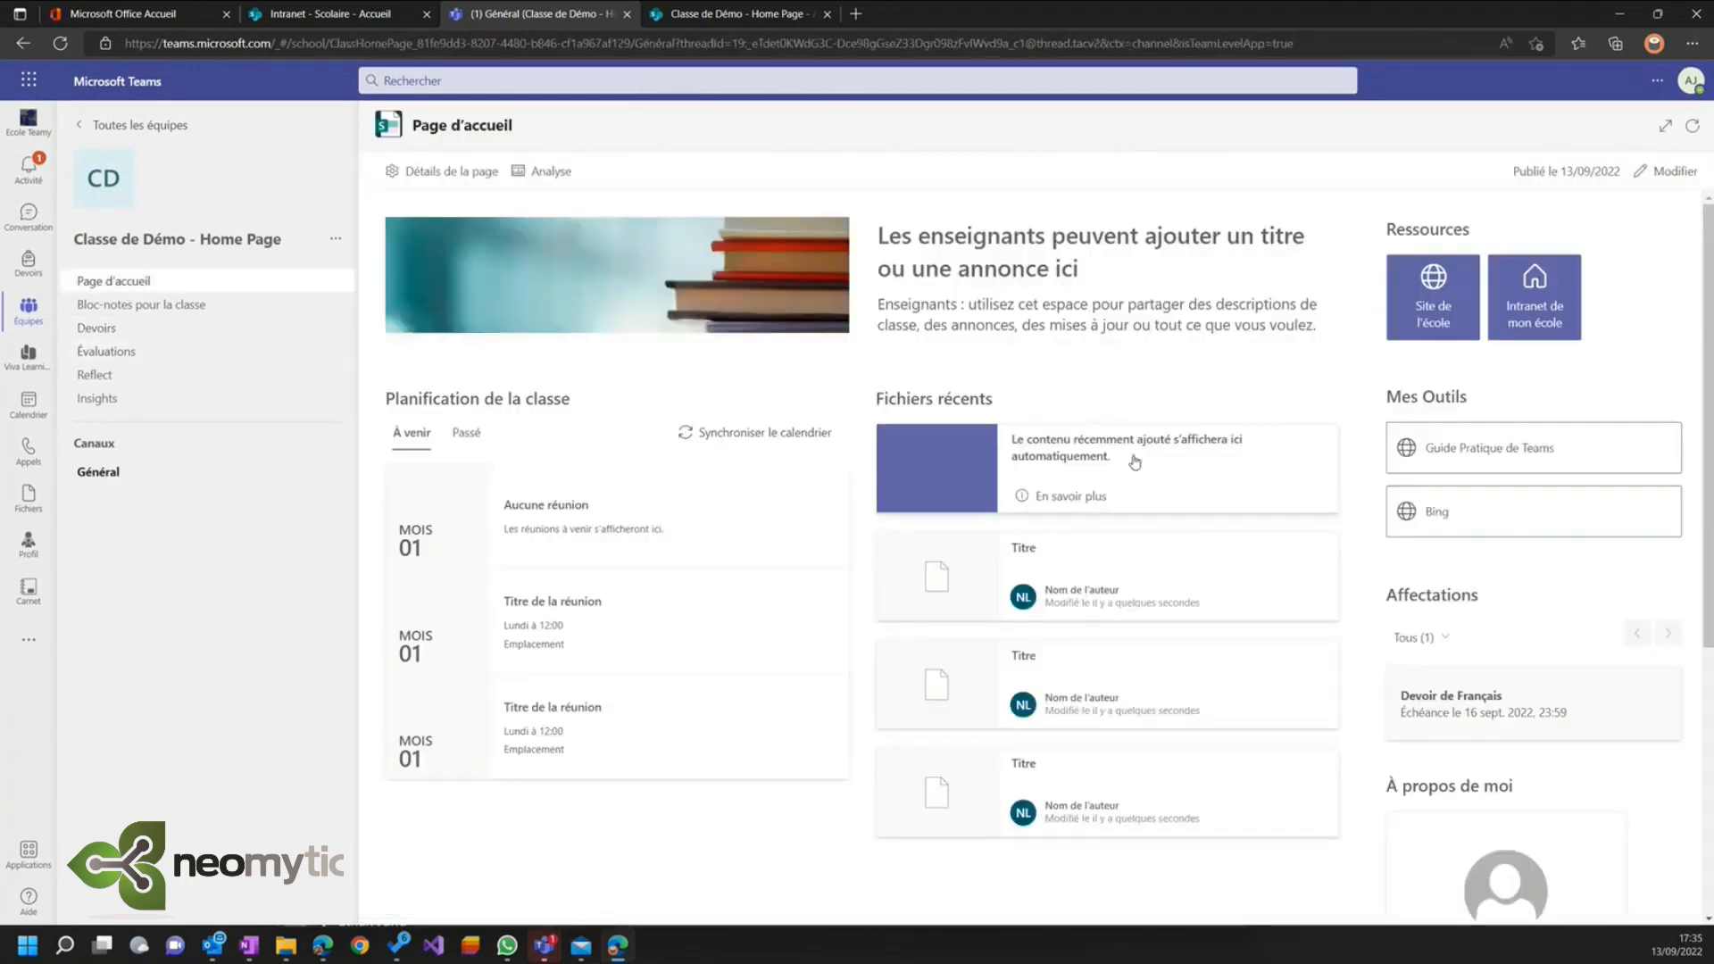
- Switch to the student's browser profile and review the class's Page d'accueil, including the Devoir de Français card under Affectations
{"action": "left_click", "coordinate": [1654, 46]}
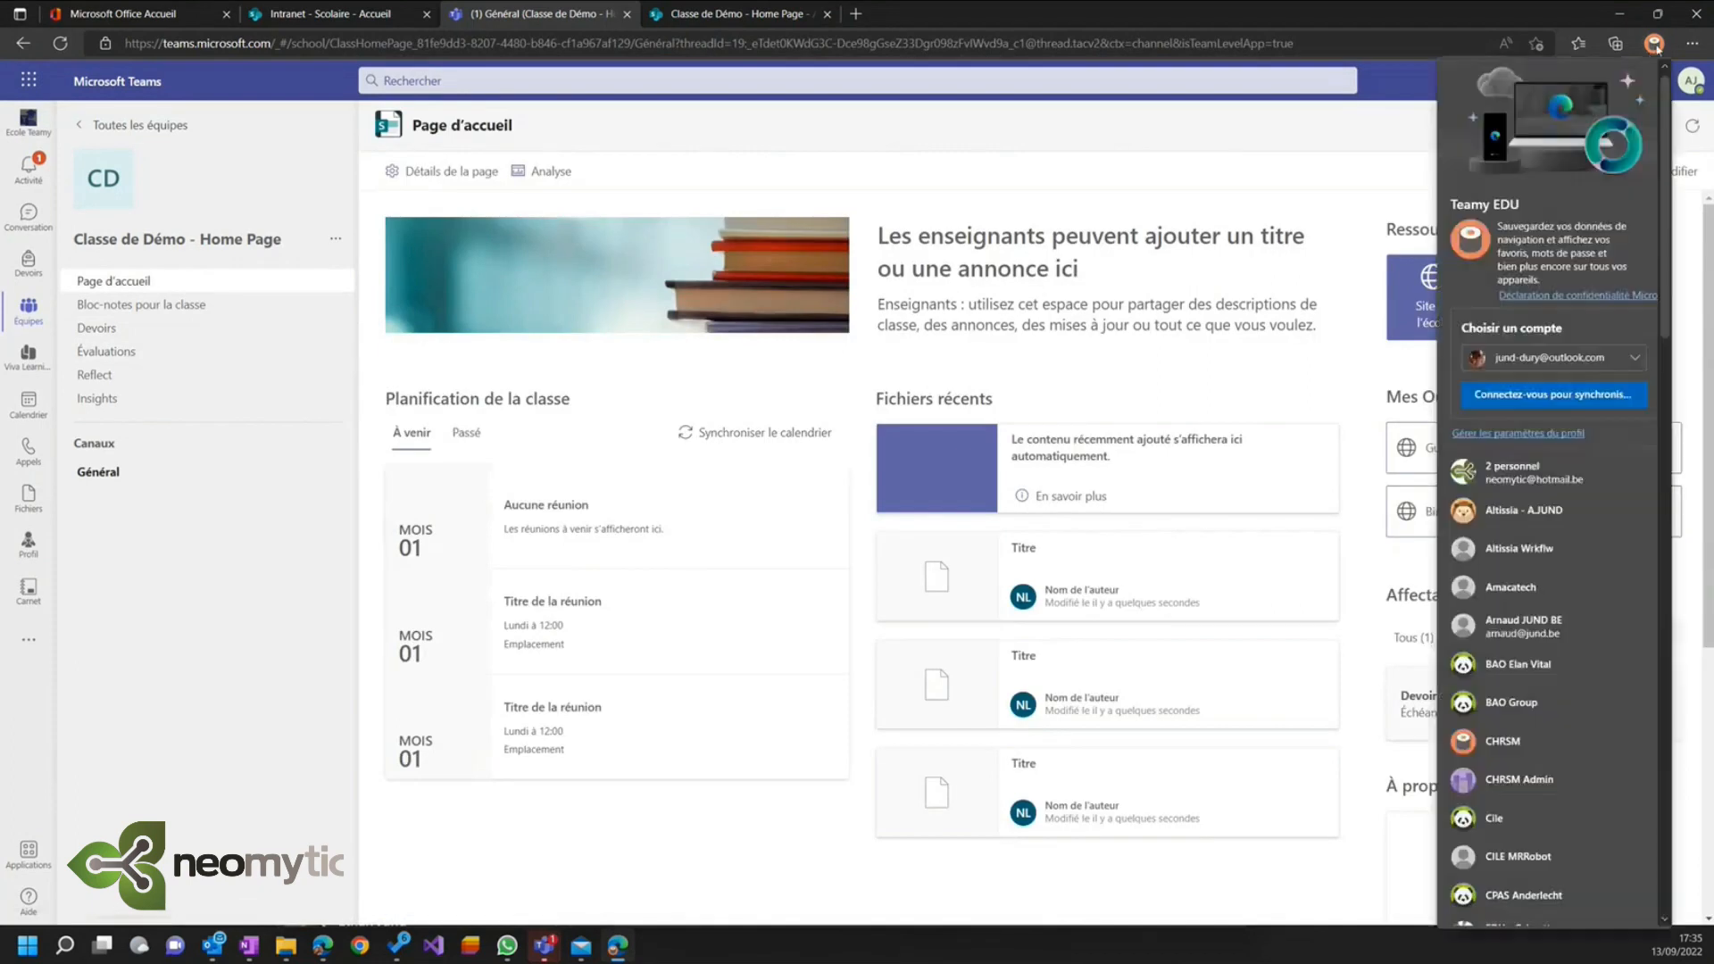
{"action": "scroll", "coordinate": [1551, 668], "scroll_direction": "down", "scroll_amount": 10}
{"action": "scroll", "coordinate": [1551, 668], "scroll_direction": "down", "scroll_amount": 5}
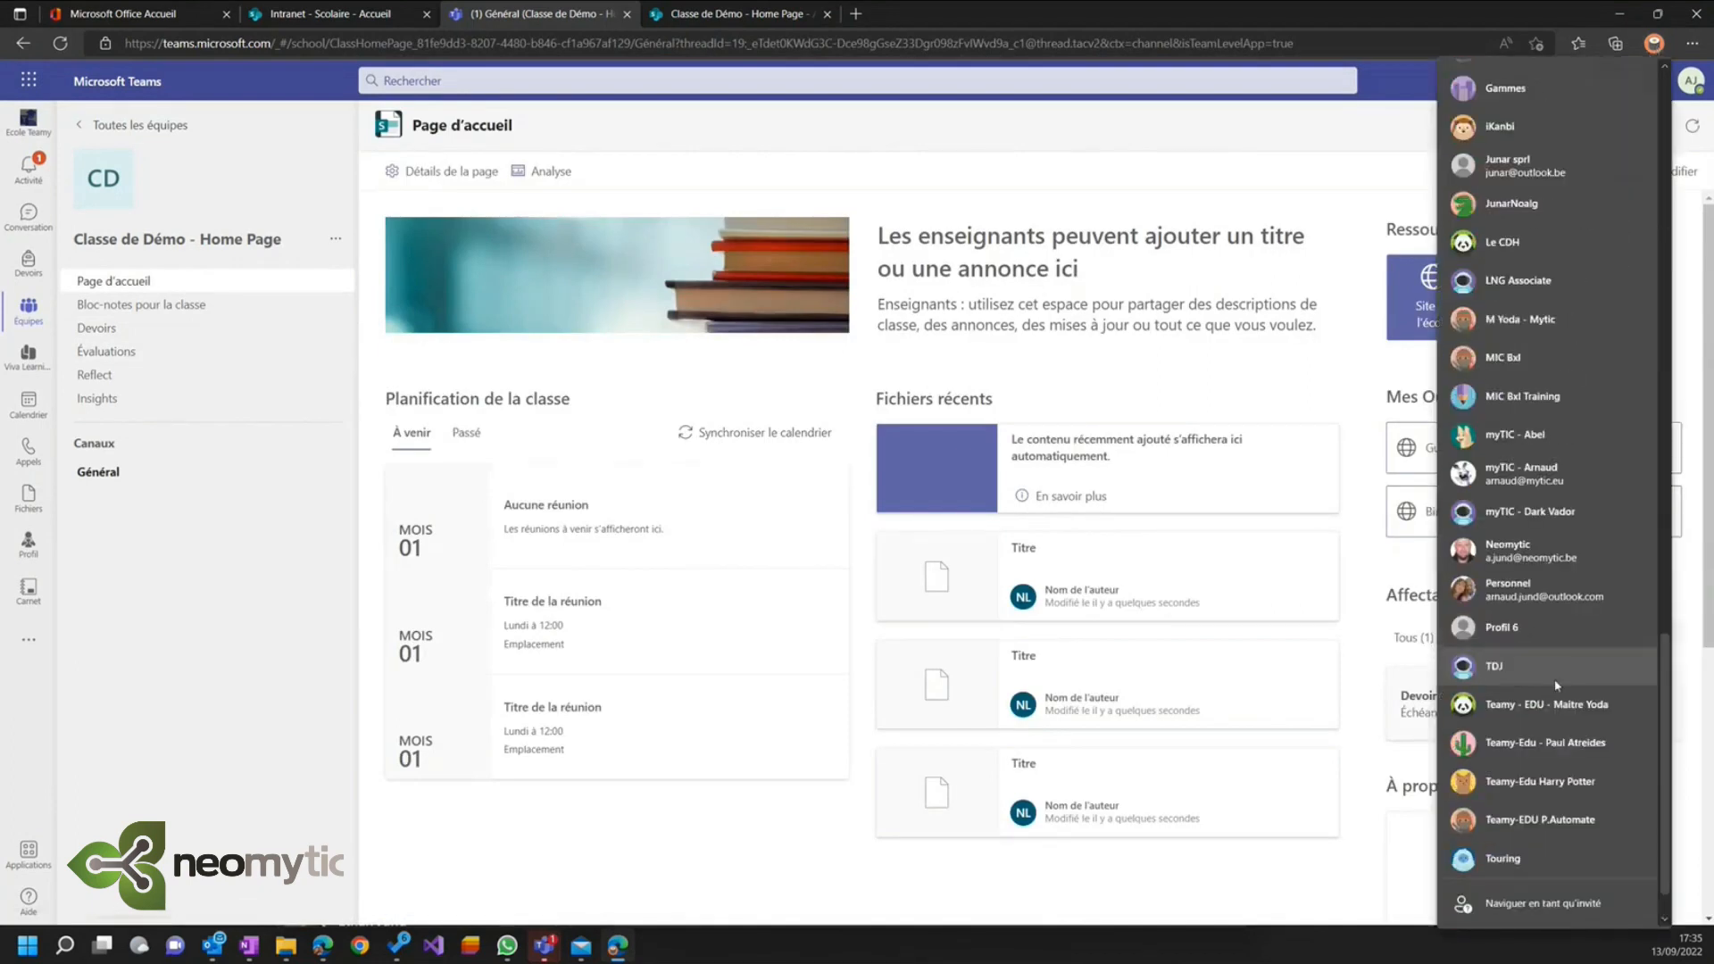
{"action": "left_click", "coordinate": [1532, 783]}
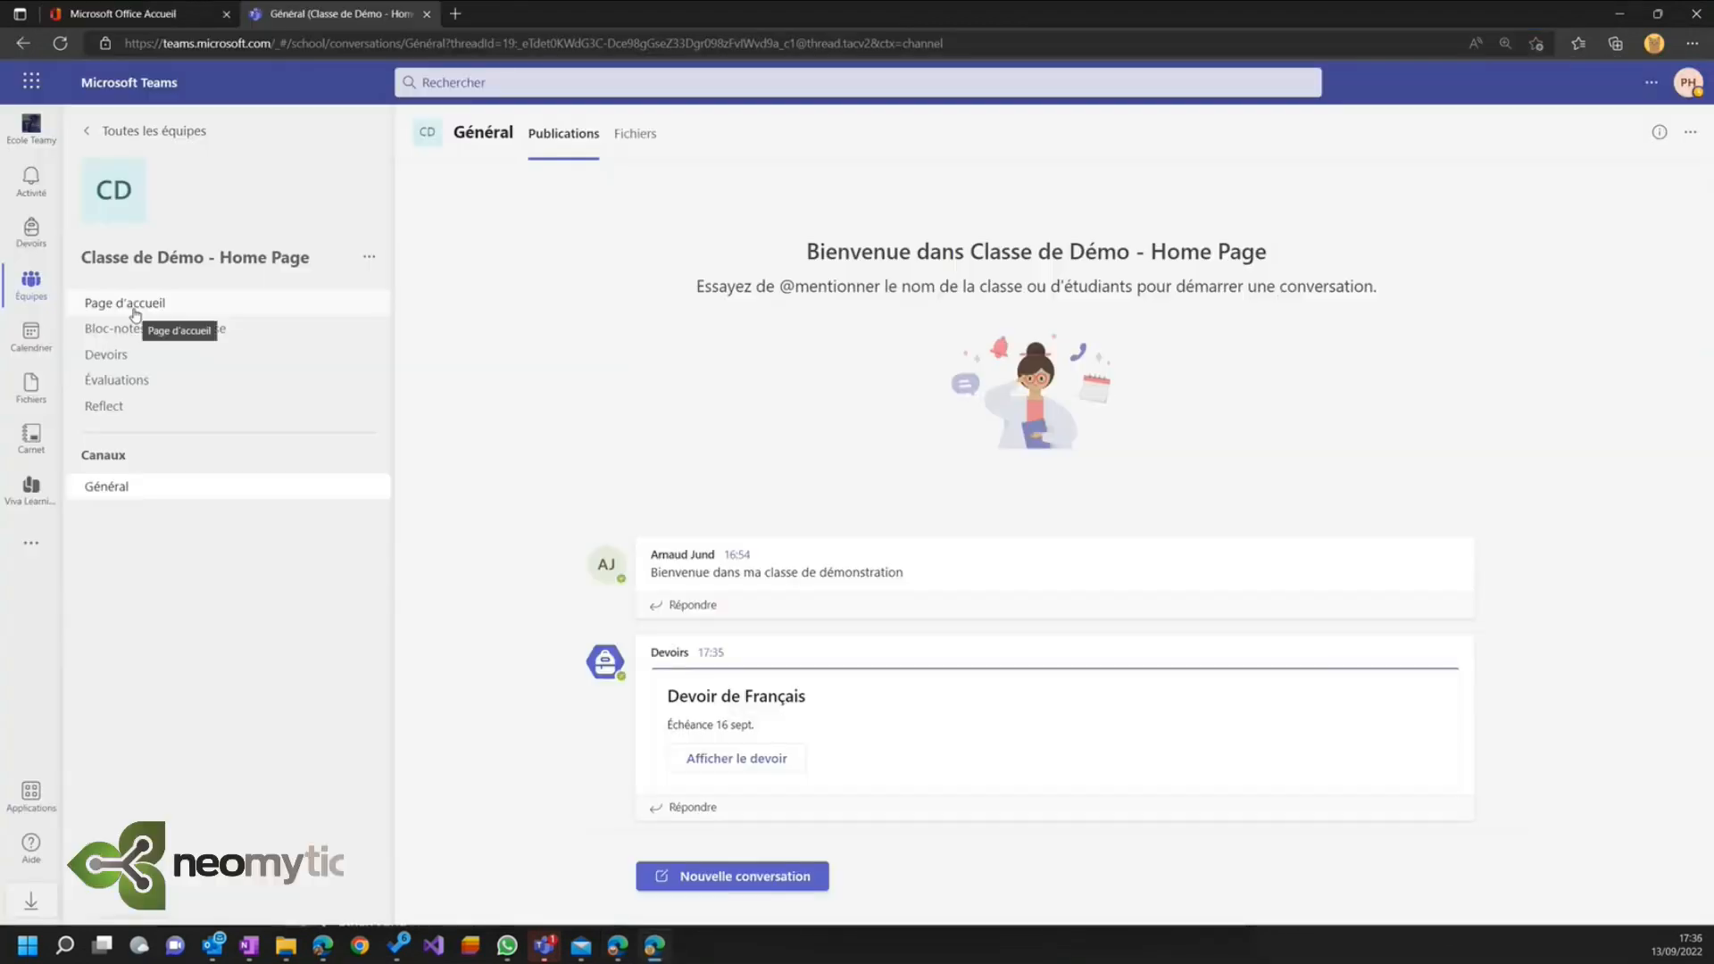
{"action": "left_click", "coordinate": [135, 314]}
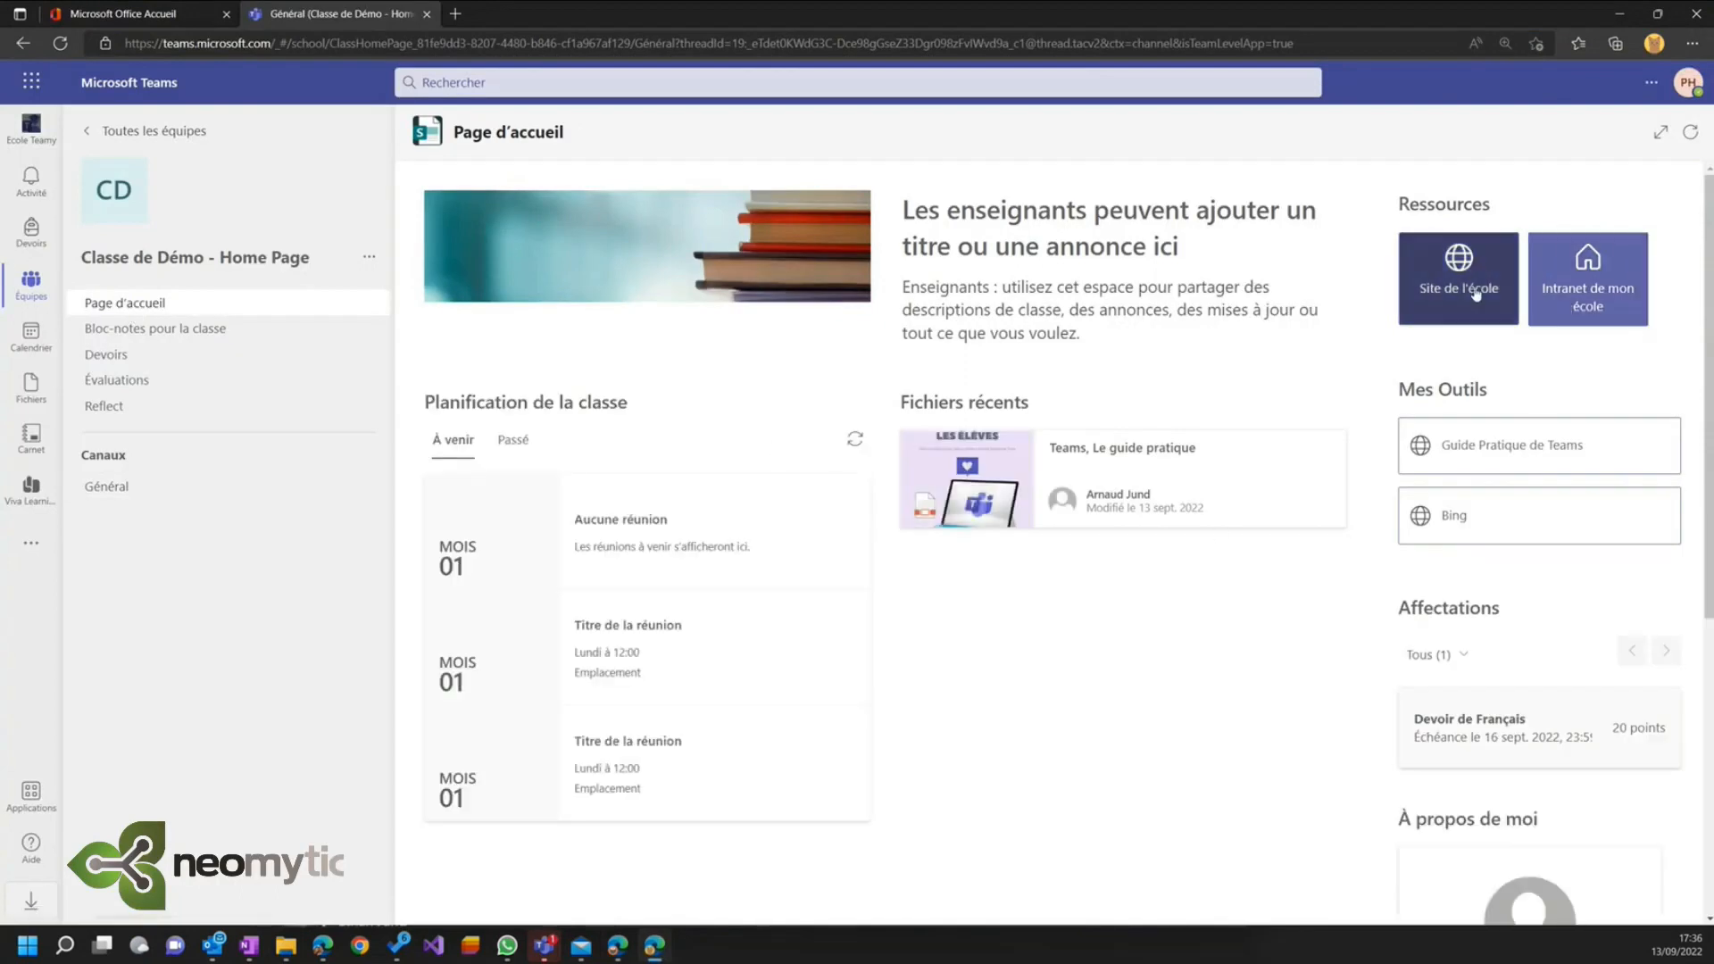
{"action": "scroll", "coordinate": [1508, 584], "scroll_direction": "down", "scroll_amount": 3}
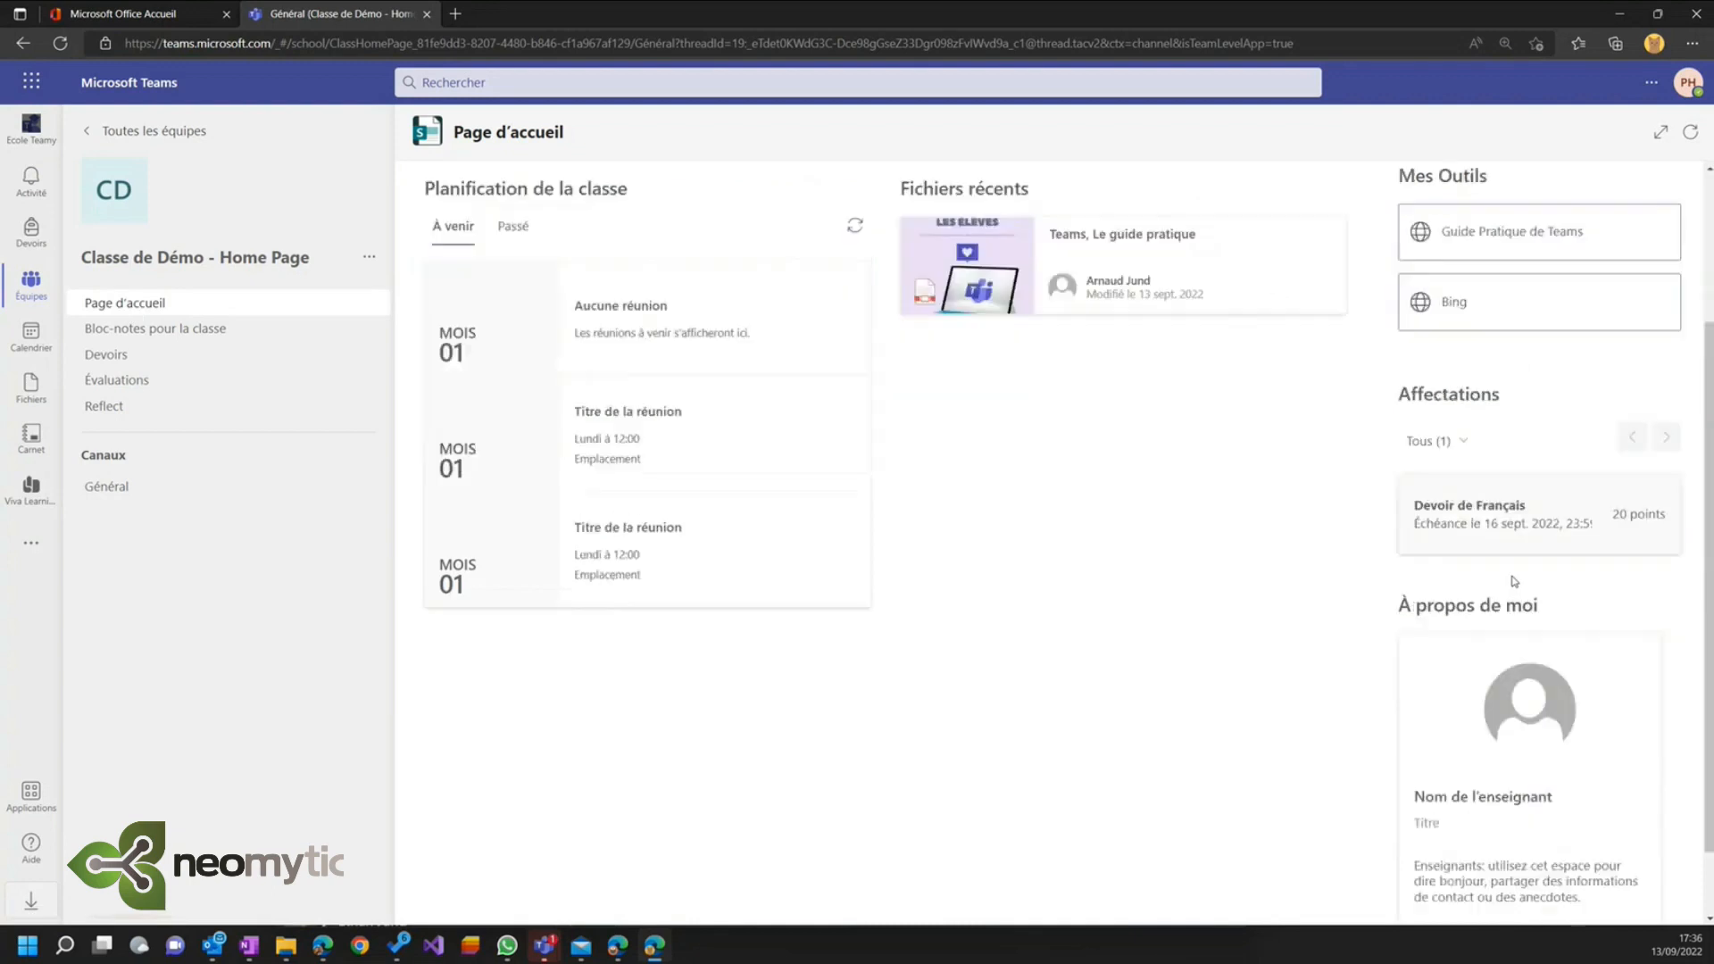
{"action": "left_click", "coordinate": [1488, 510]}
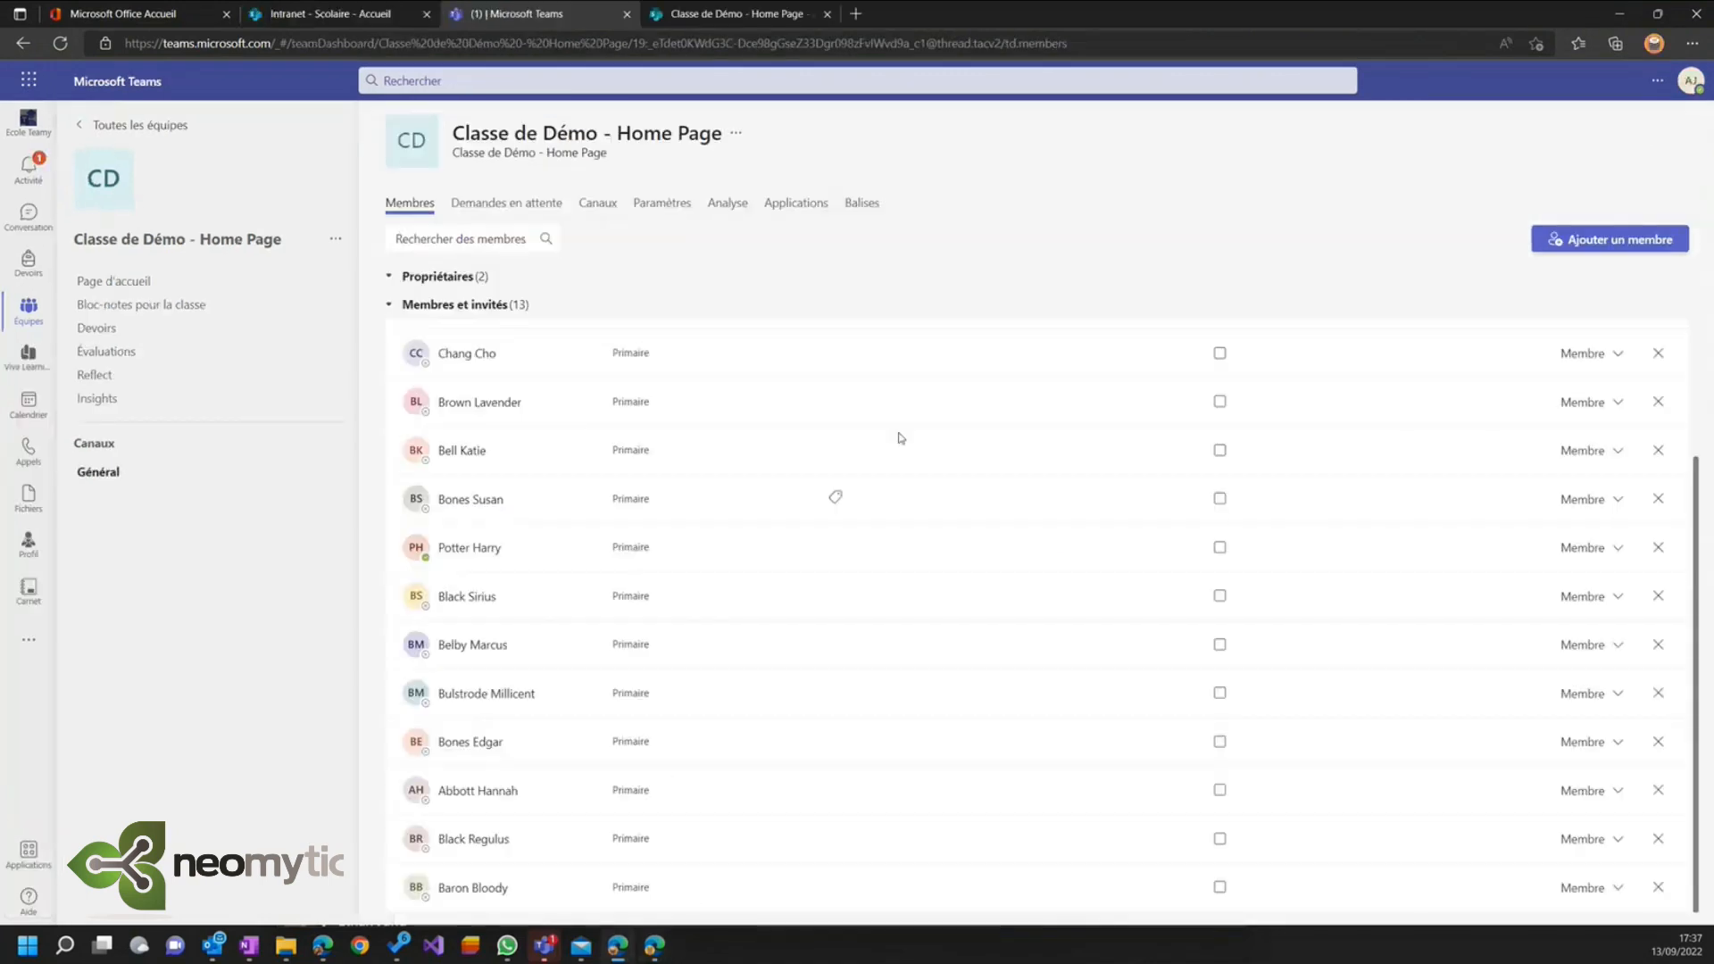
- Check the Affectations section of the SharePoint home page in edit mode and in the normal page view
{"action": "left_click", "coordinate": [134, 284]}
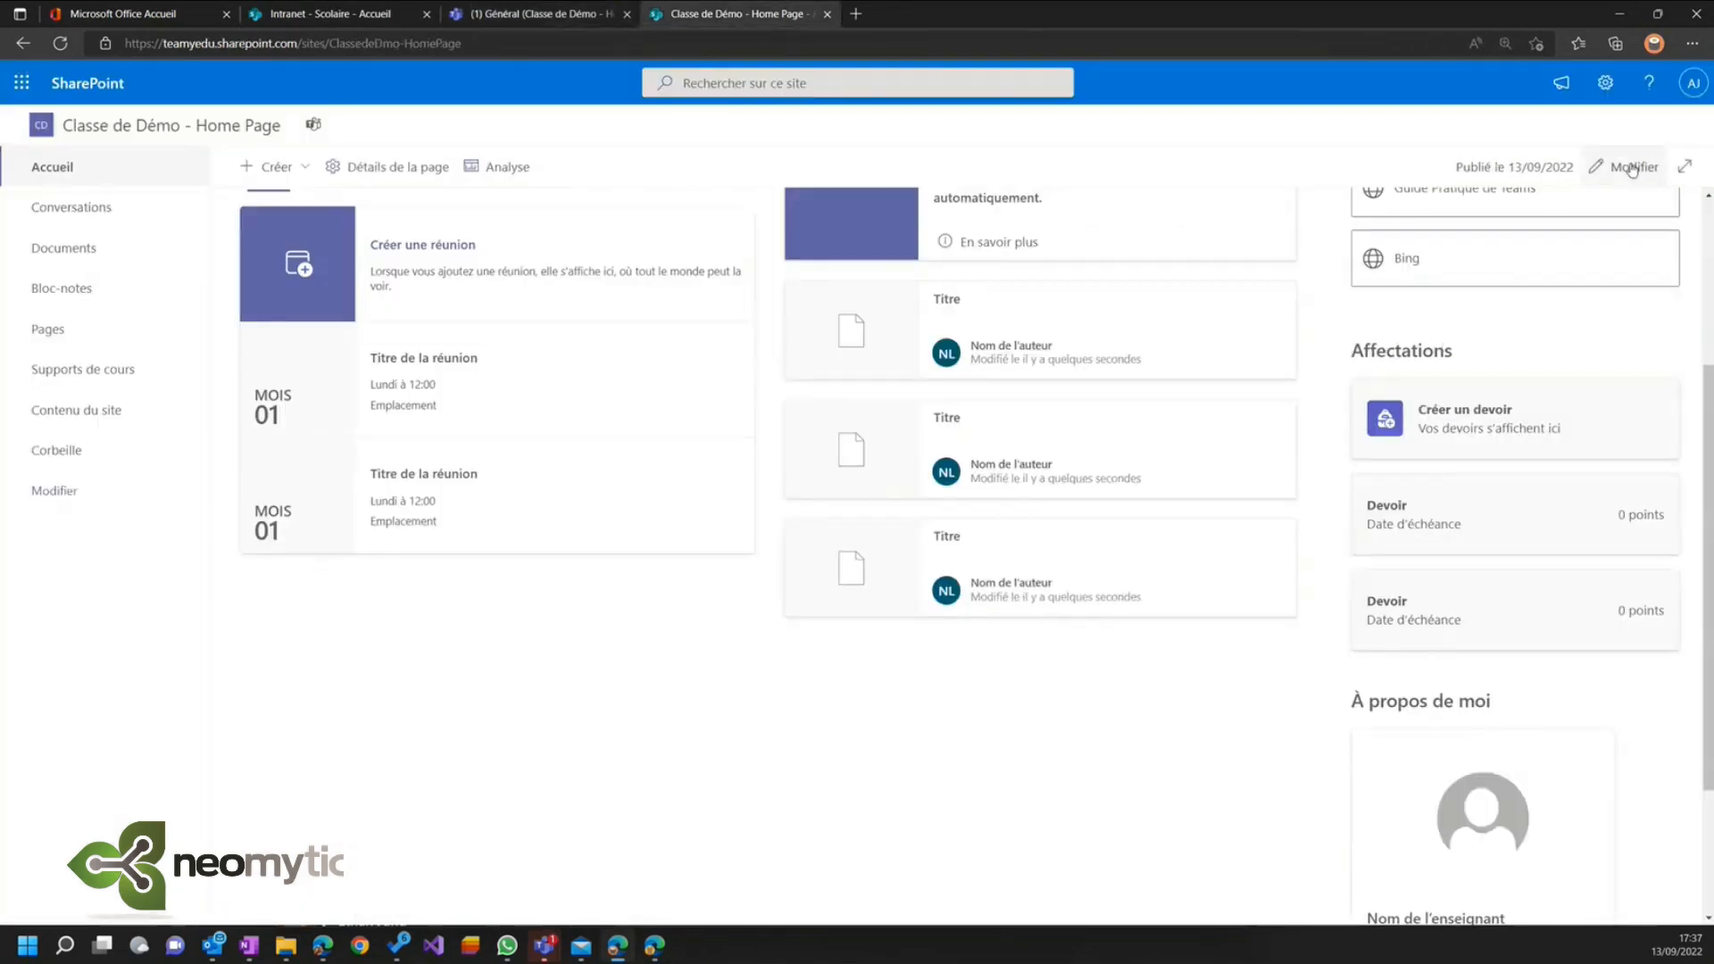
{"action": "left_click", "coordinate": [1624, 168]}
{"action": "scroll", "coordinate": [1398, 495], "scroll_direction": "down", "scroll_amount": 4}
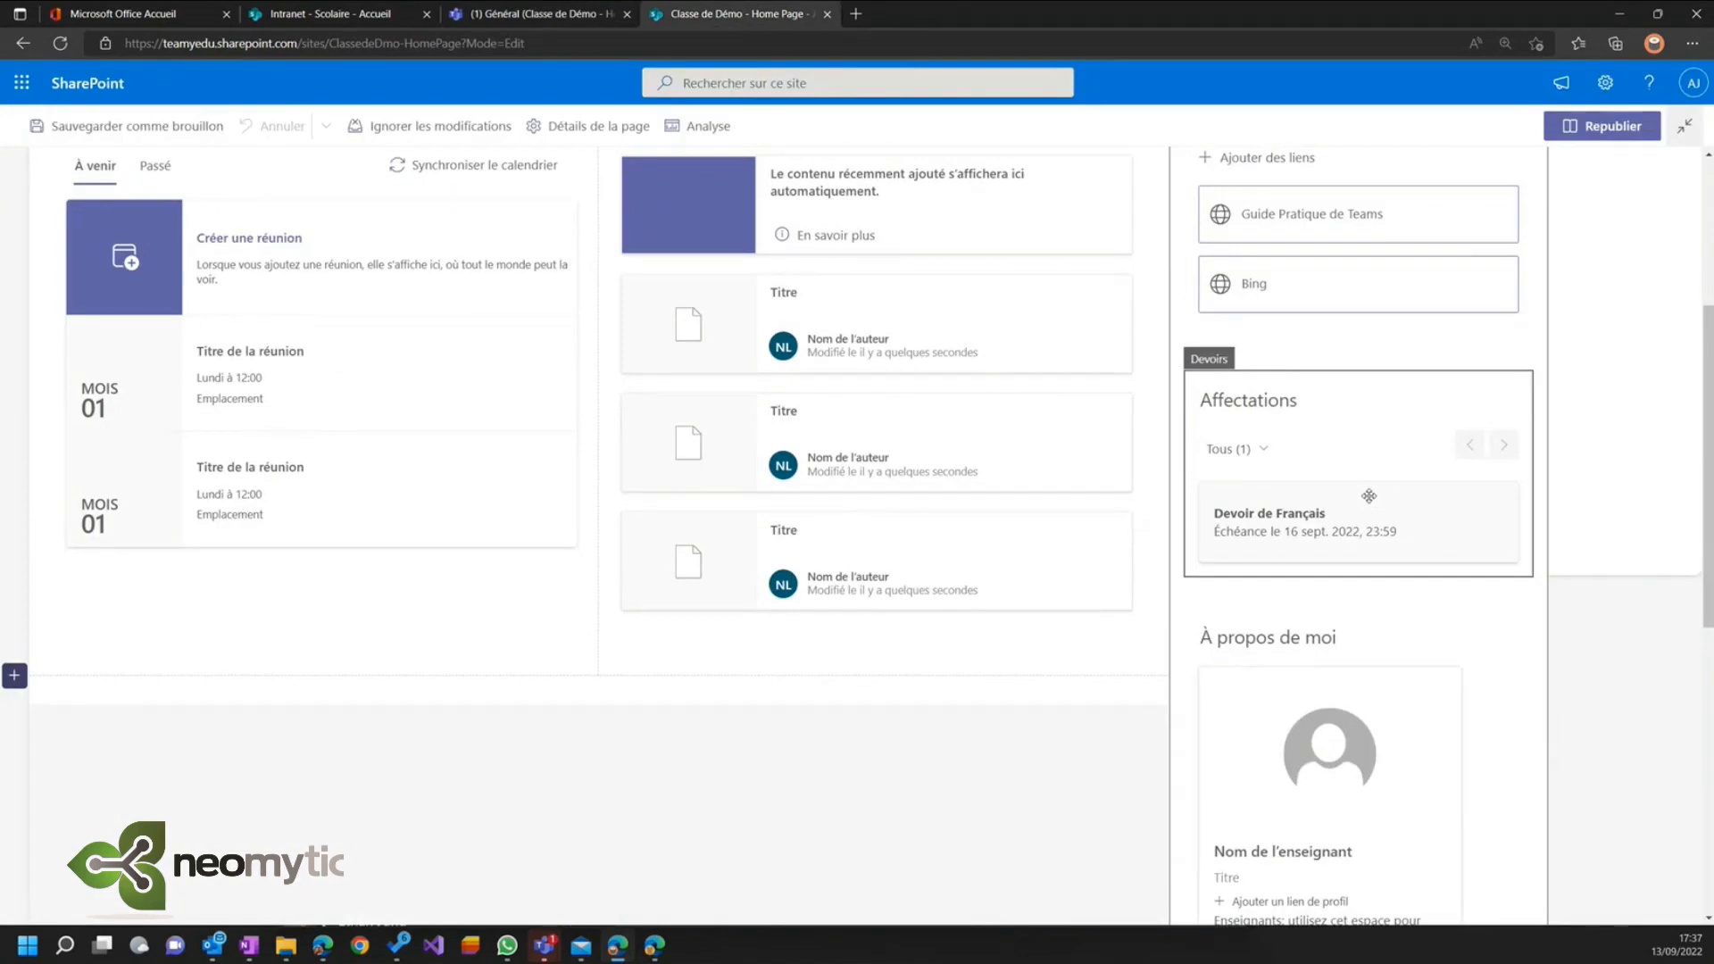
{"action": "left_click", "coordinate": [1358, 356]}
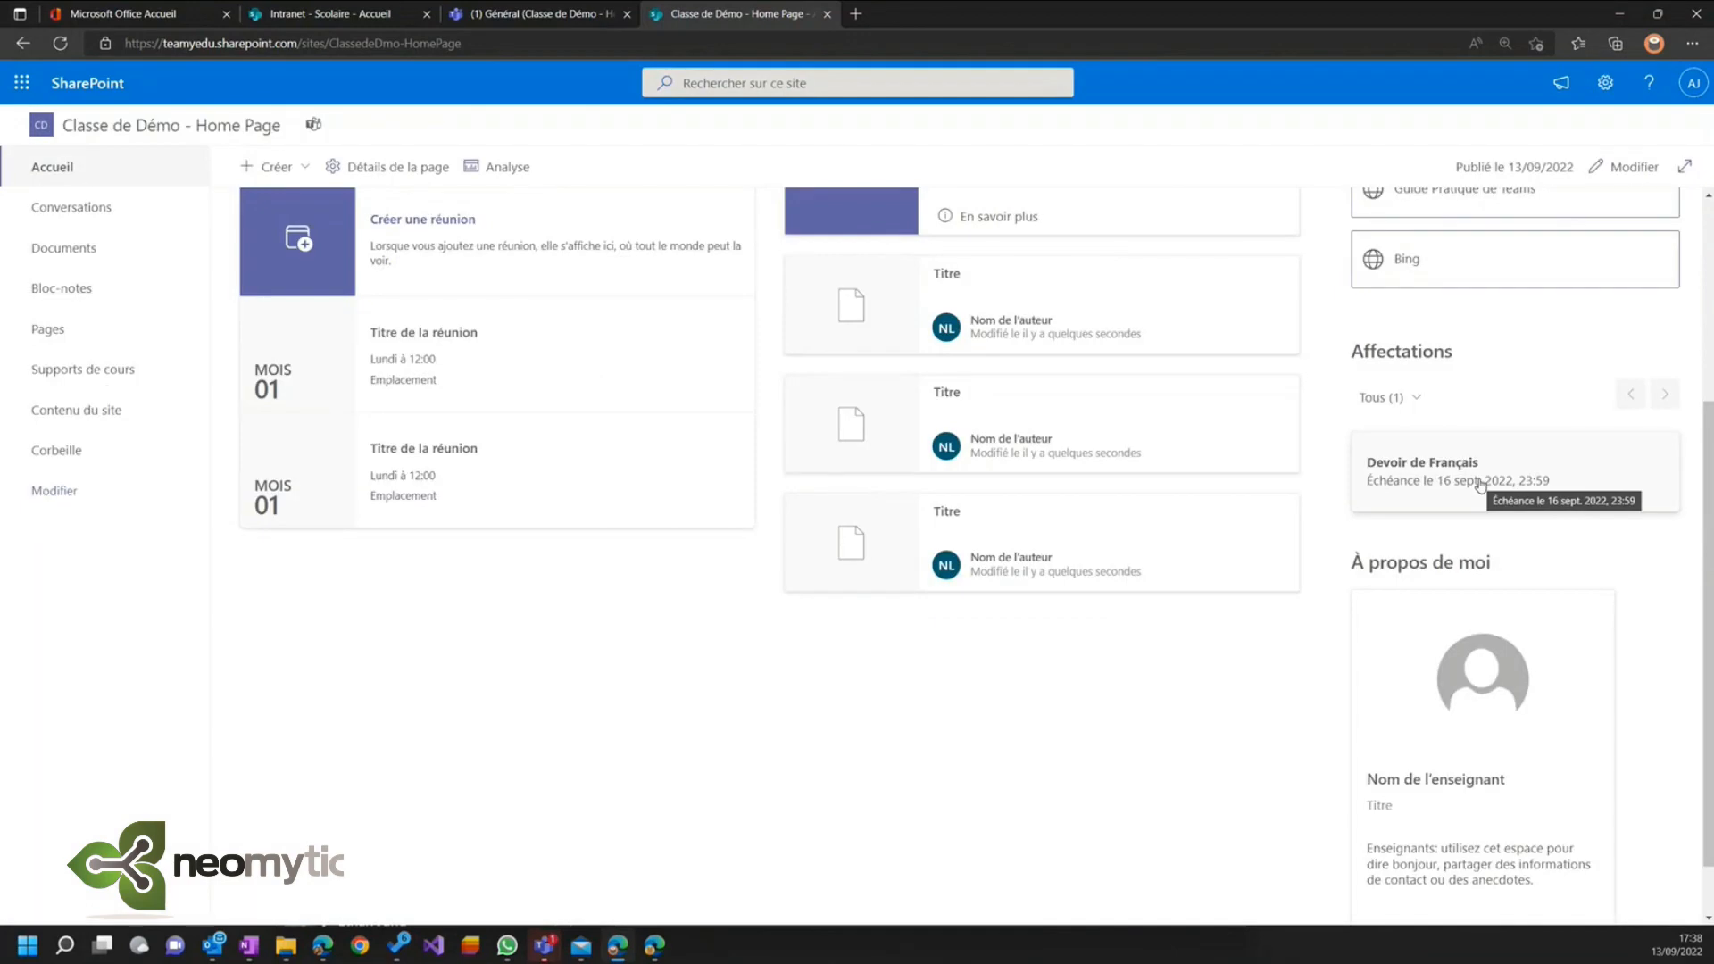
{"action": "scroll", "coordinate": [1404, 518], "scroll_direction": "down", "scroll_amount": 1}
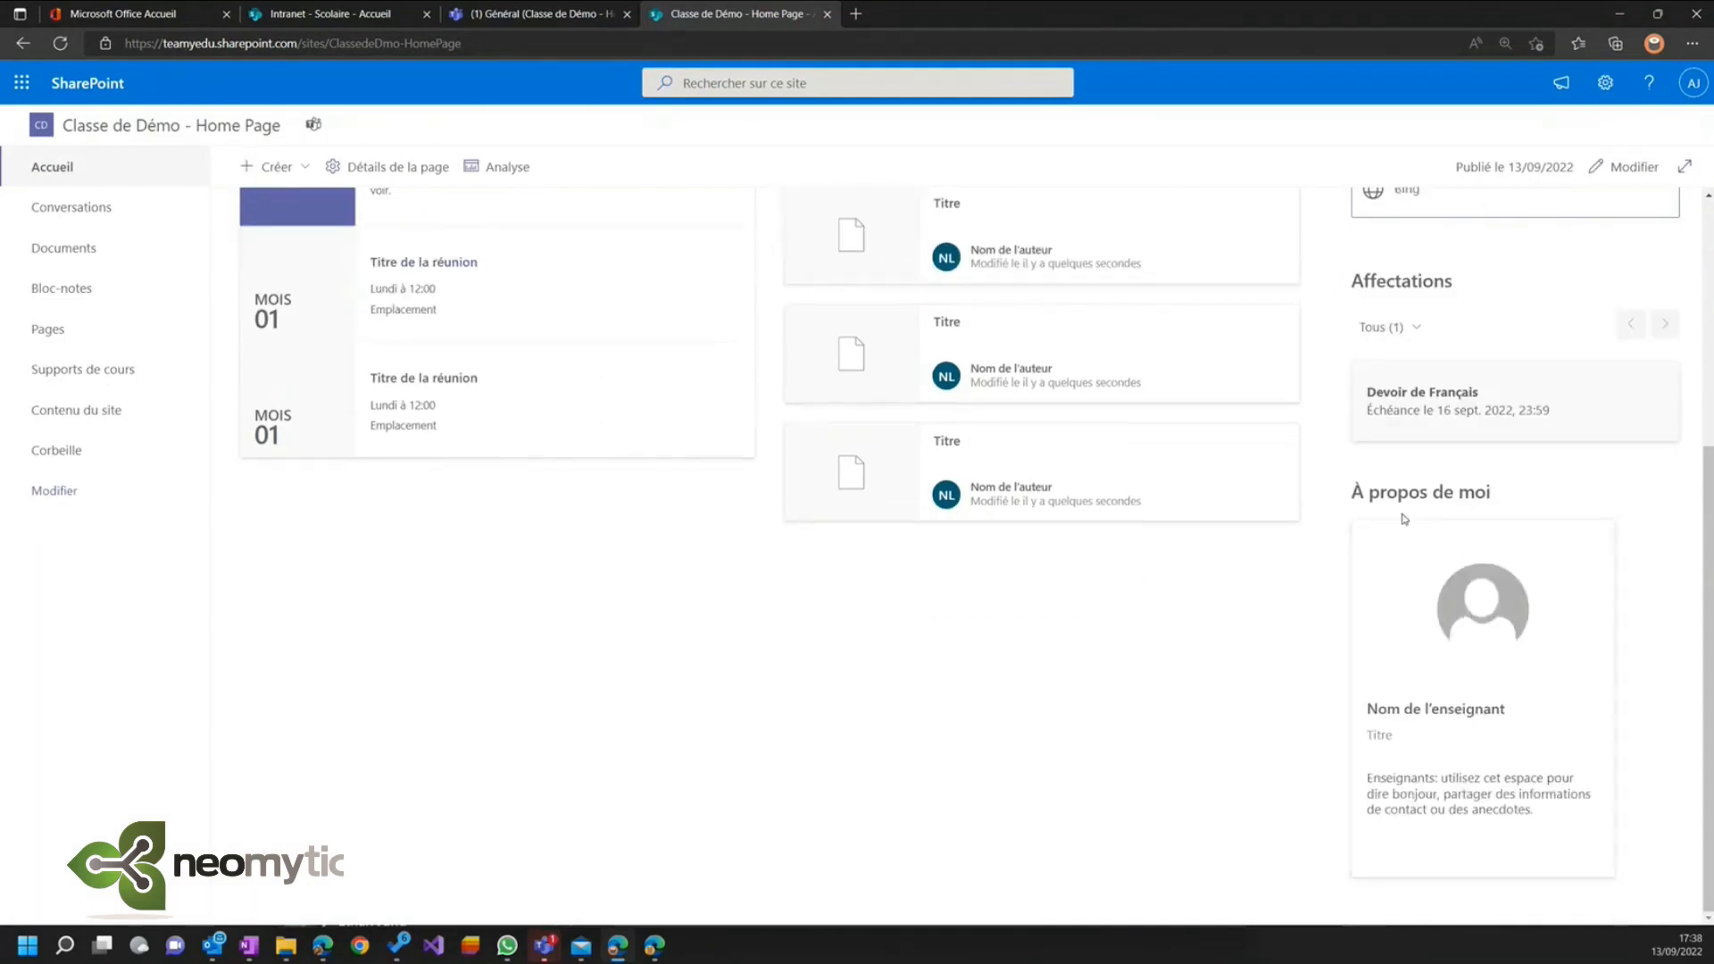
- Replace the Nom de l'enseignant placeholder in the home page's À propos de moi section with the school director's account, described as "Directrice de l'école"
{"action": "left_click", "coordinate": [1625, 168]}
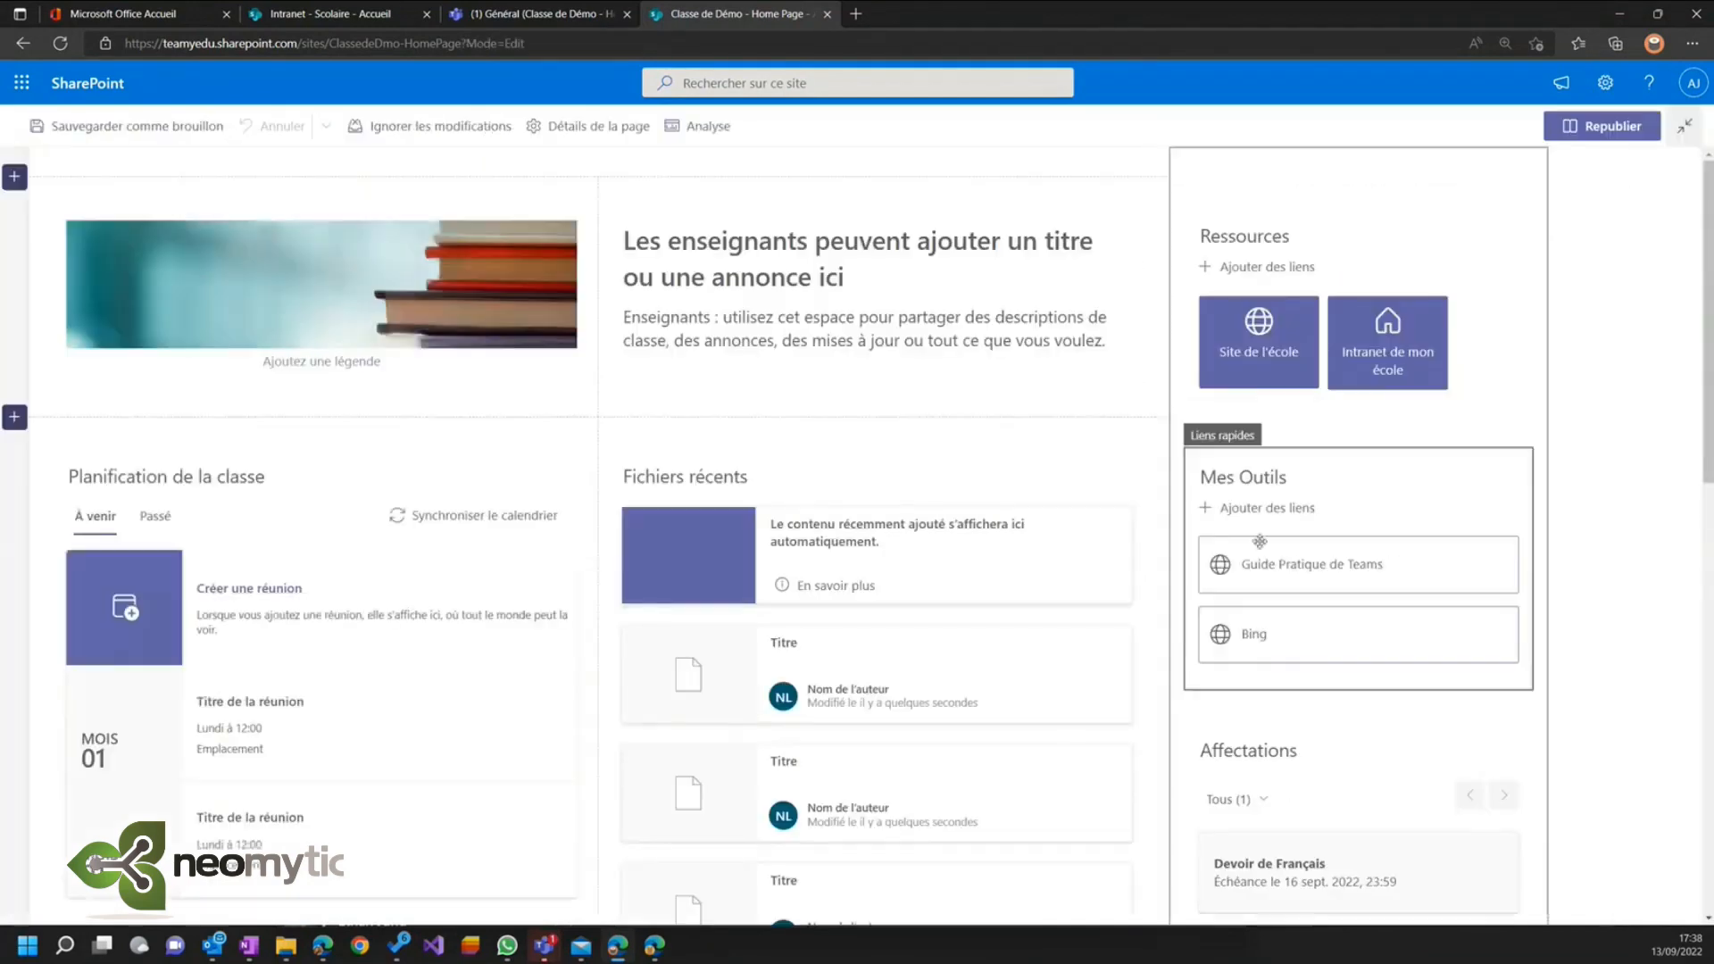
{"action": "scroll", "coordinate": [1259, 541], "scroll_direction": "down", "scroll_amount": 5}
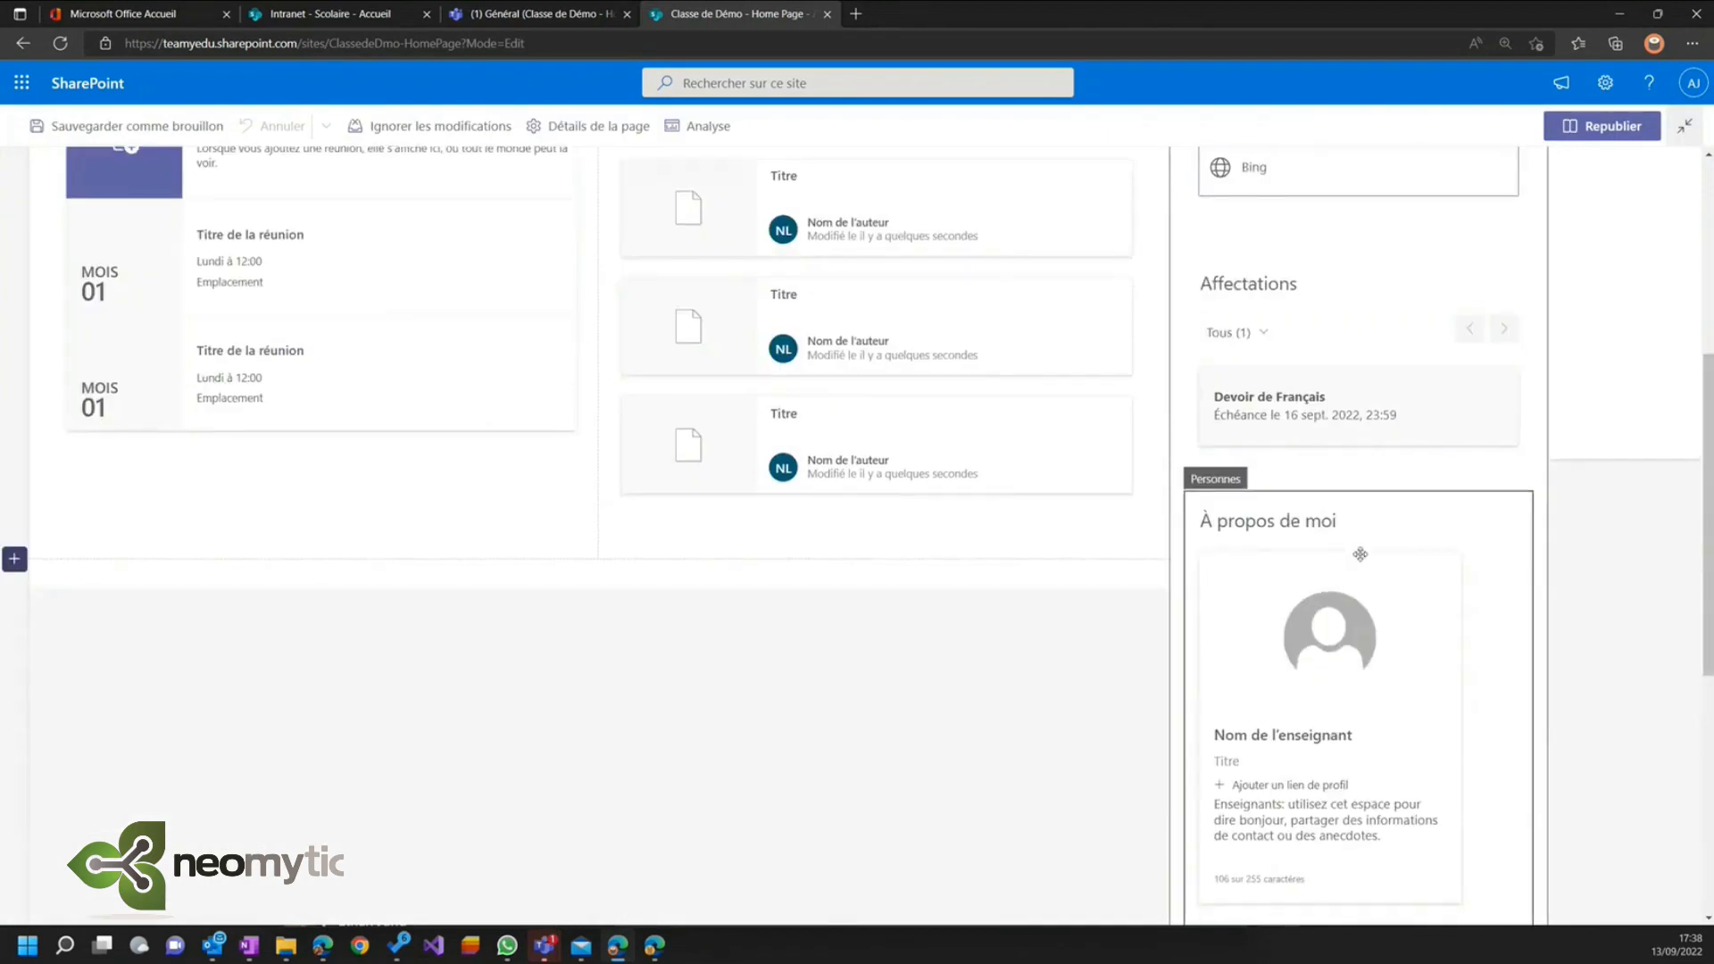
{"action": "scroll", "coordinate": [1336, 604], "scroll_direction": "down", "scroll_amount": 3}
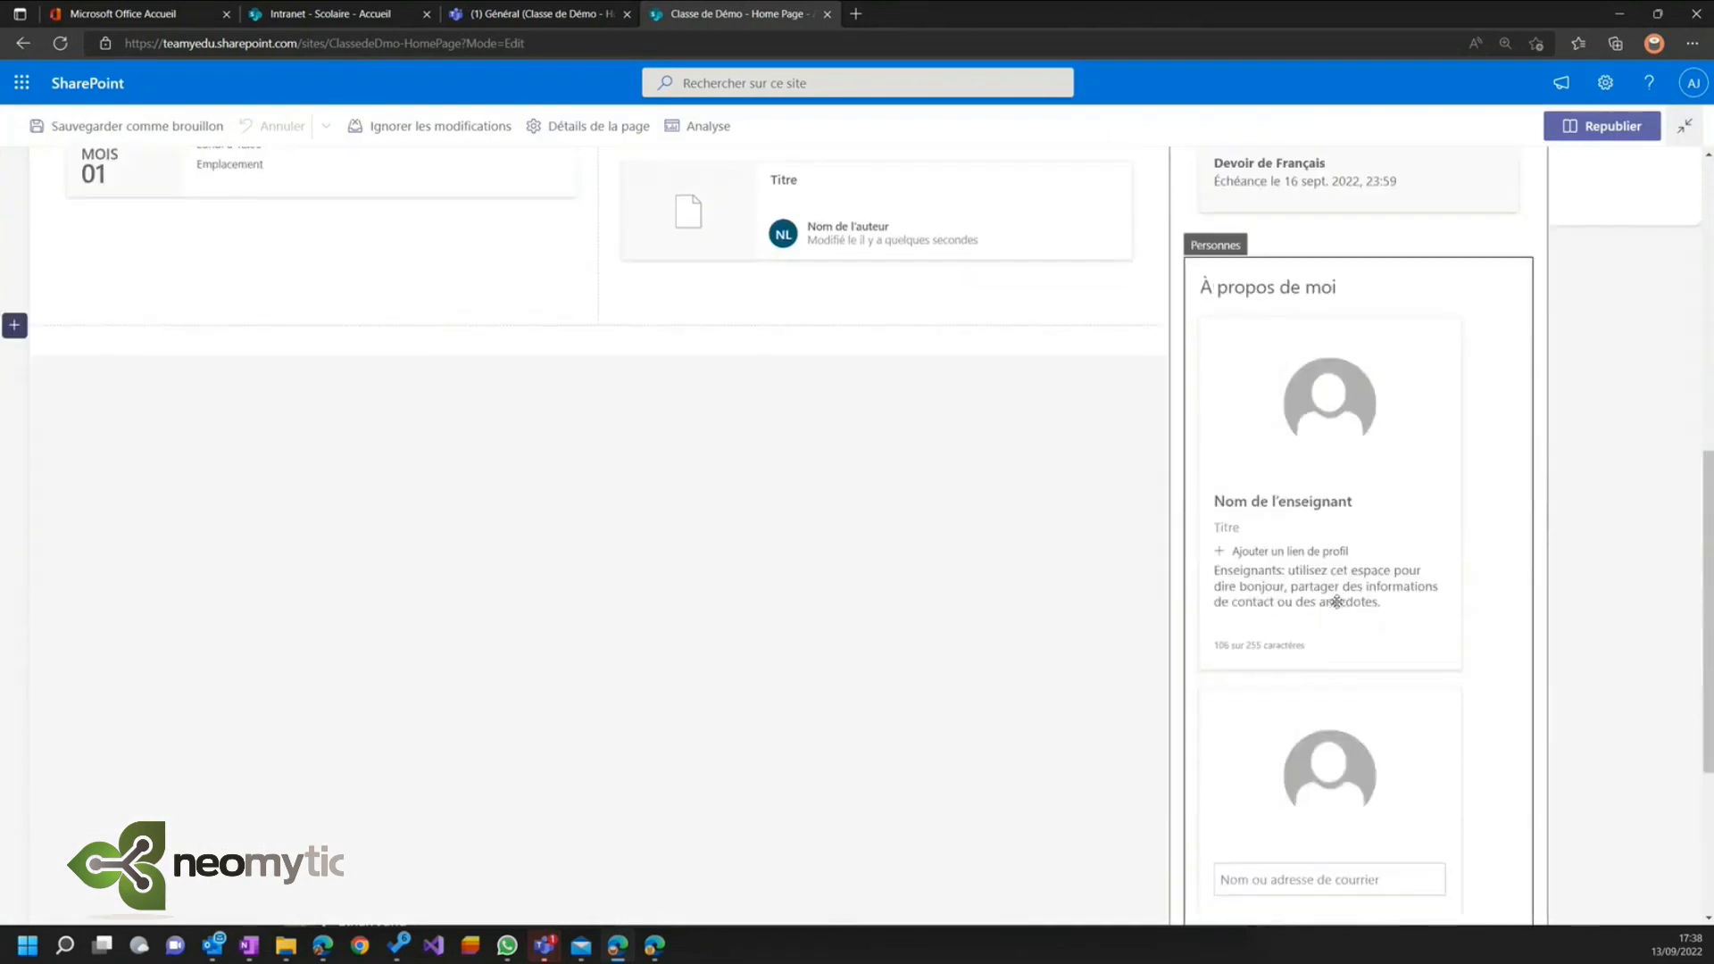
{"action": "left_click", "coordinate": [1304, 522]}
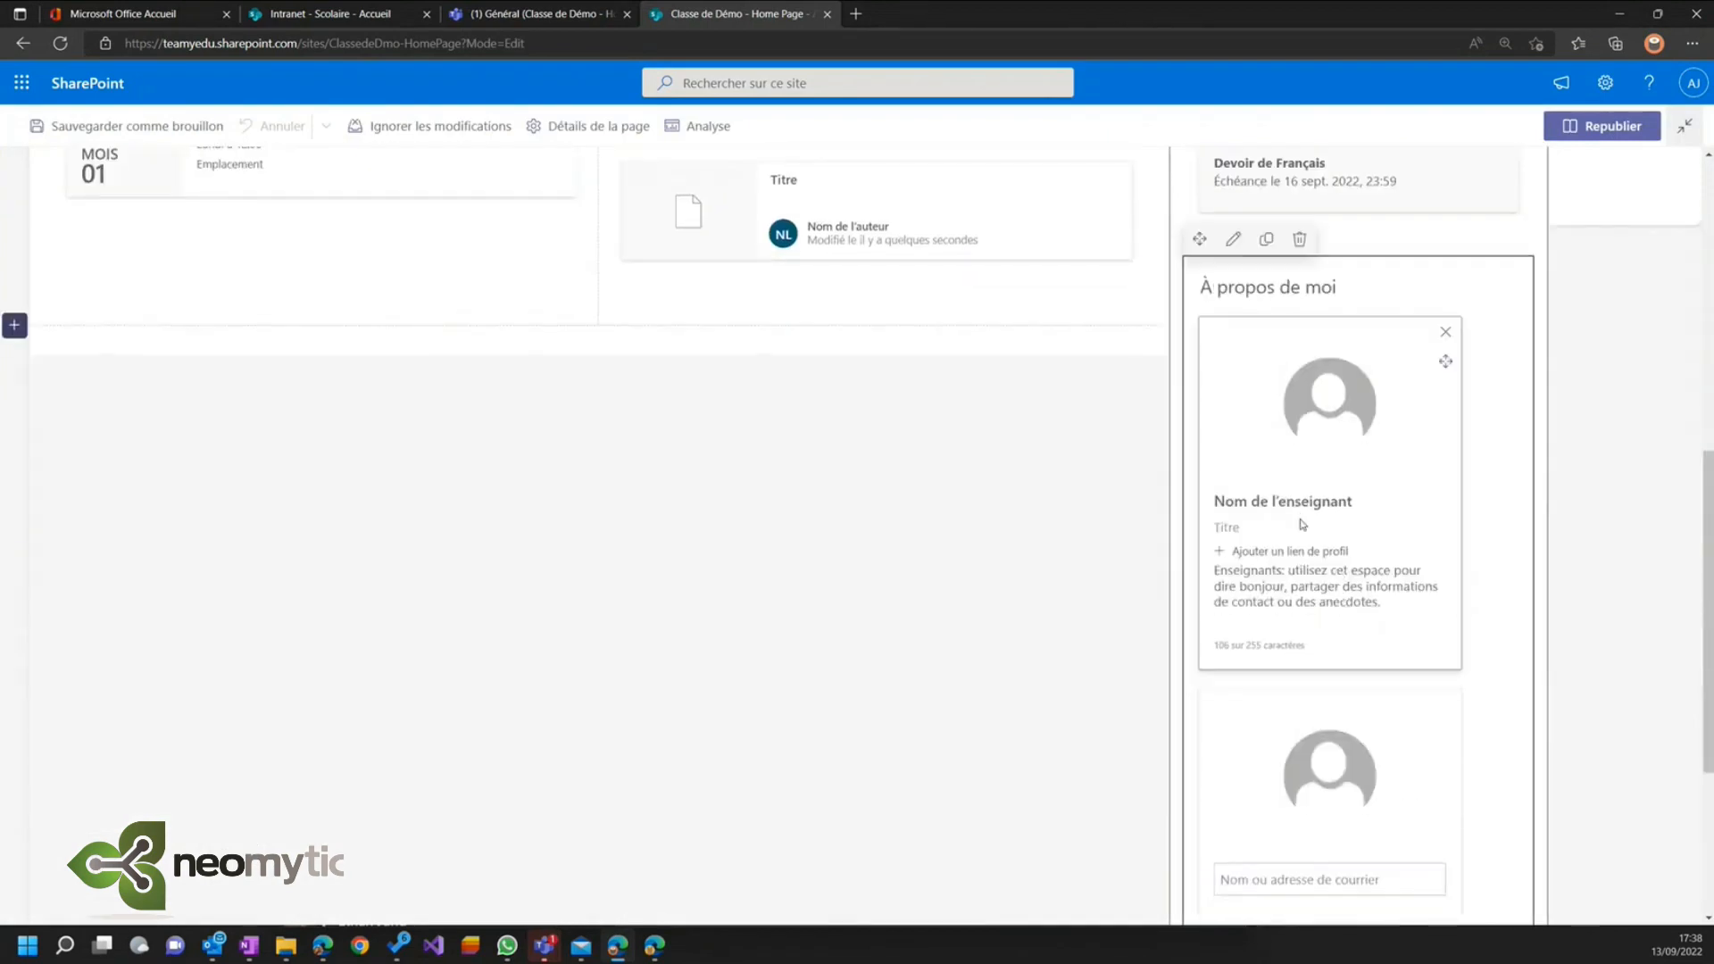
{"action": "left_click", "coordinate": [1446, 334]}
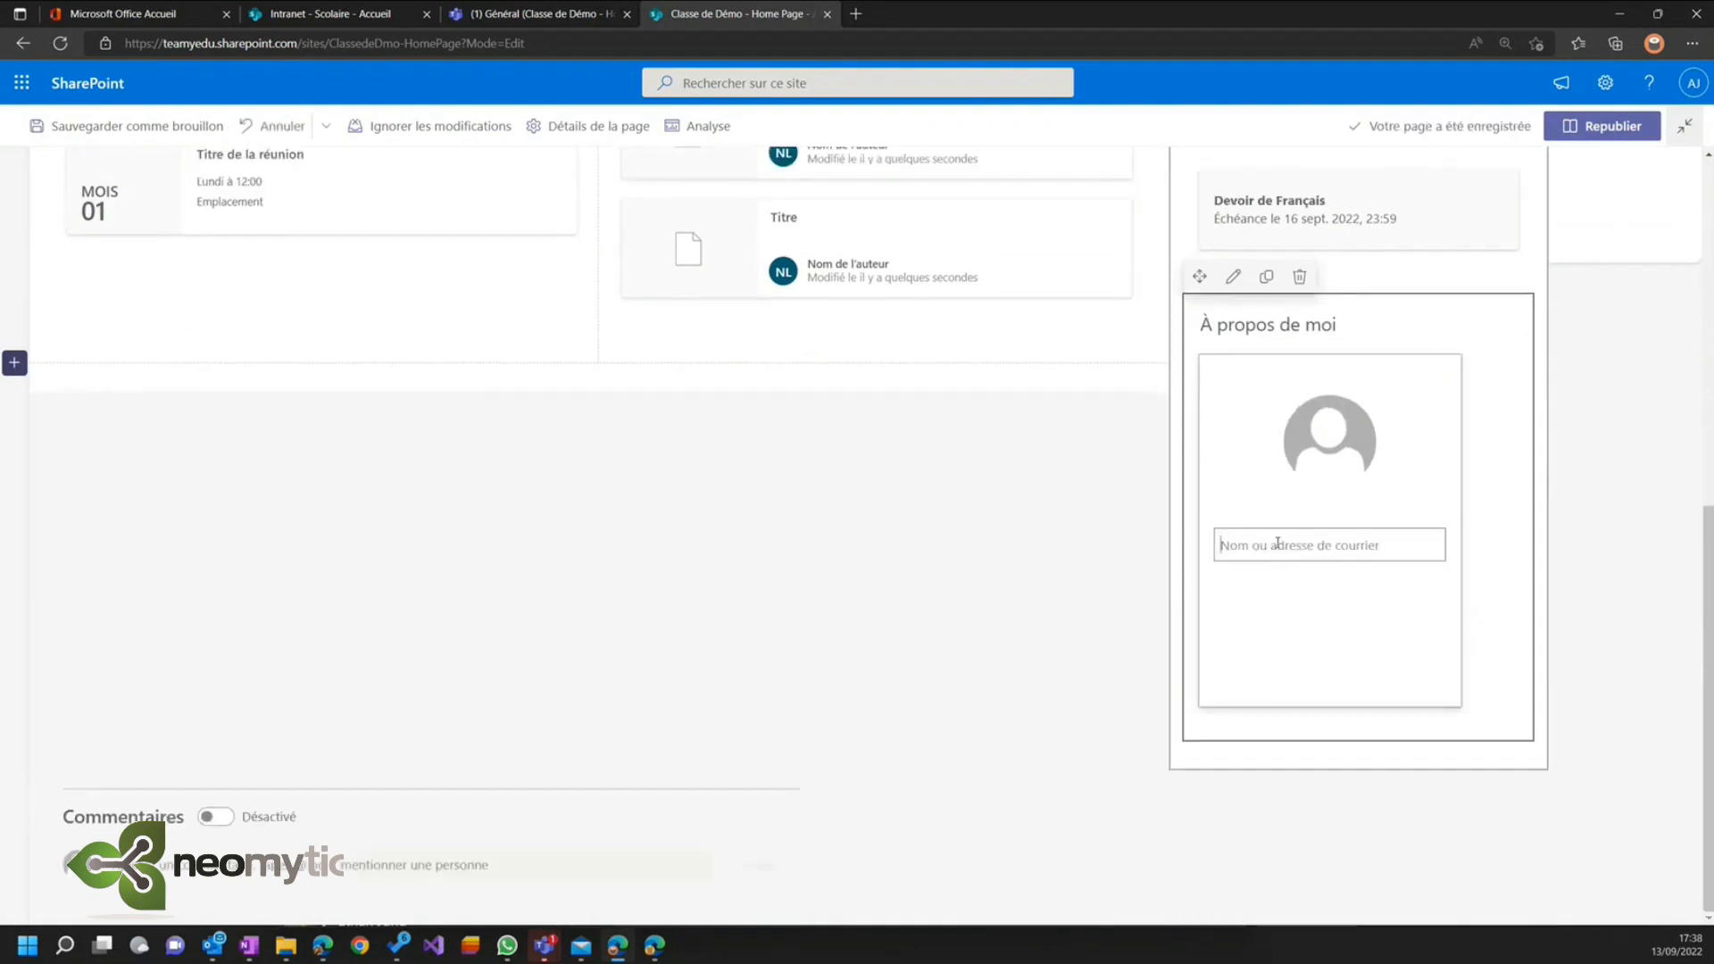
{"action": "type", "text": "Yoda"}
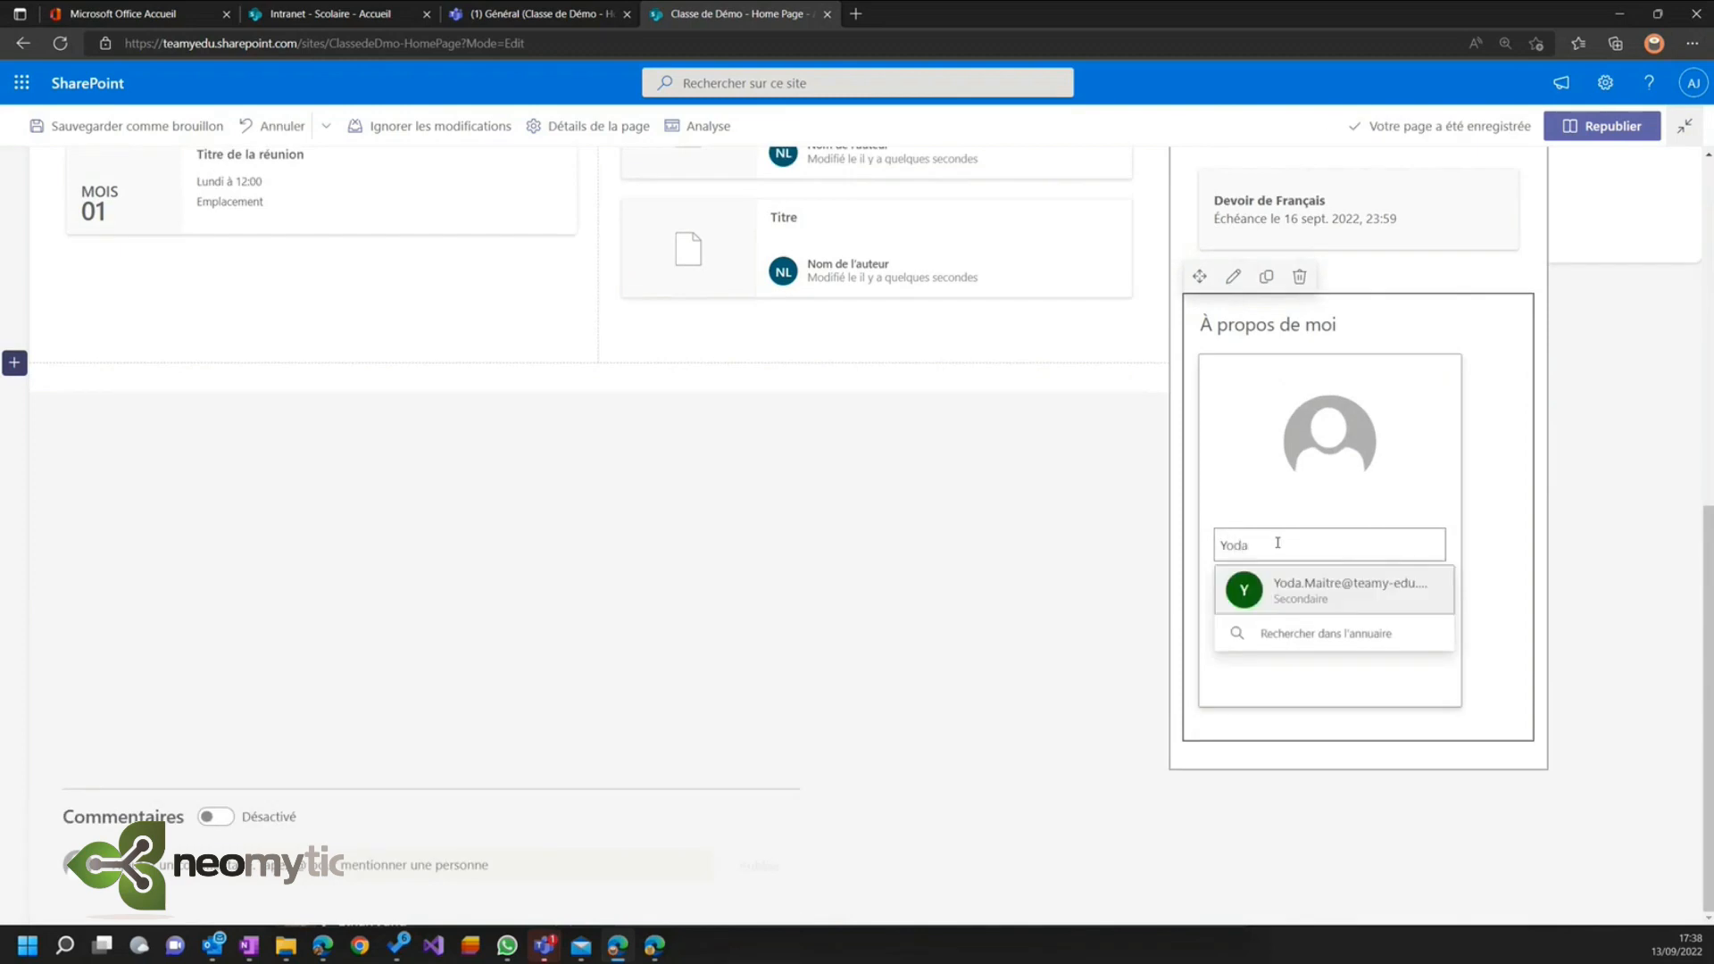
{"action": "left_click", "coordinate": [1275, 589]}
{"action": "type", "text": "Directrice de l'école"}
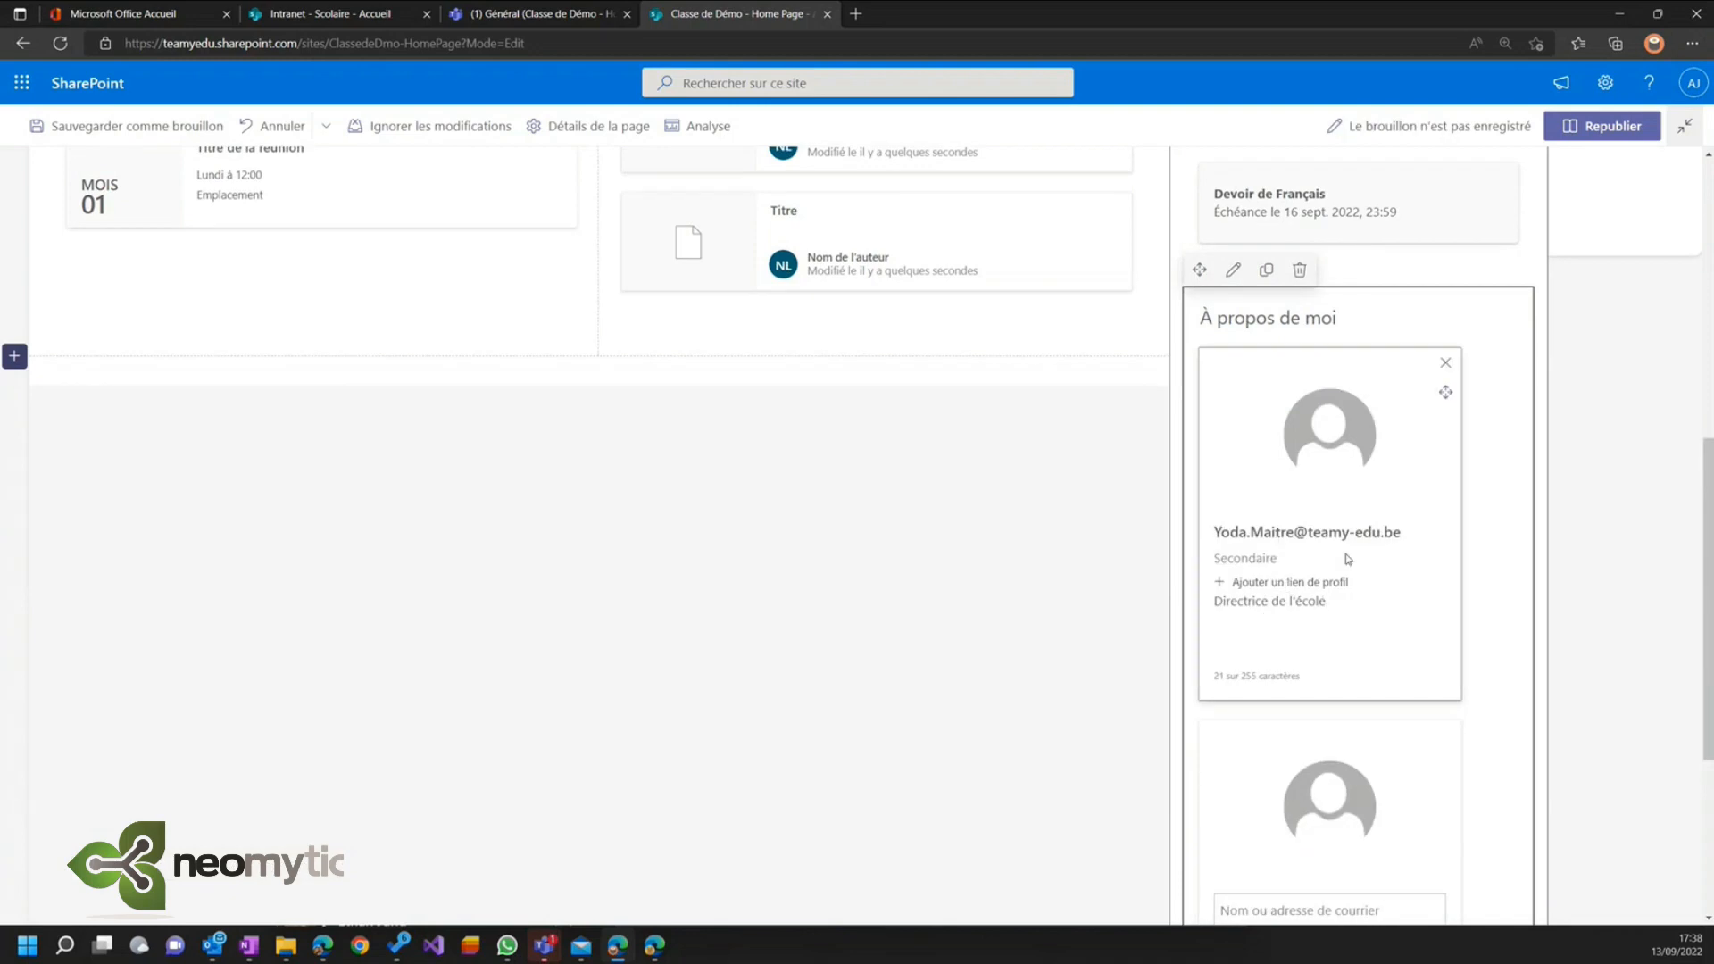
- Add the teacher's account as a second À propos de moi profile, described as "Professeur de Informatique", and republish the home page
{"action": "scroll", "coordinate": [1369, 558], "scroll_direction": "down", "scroll_amount": 3}
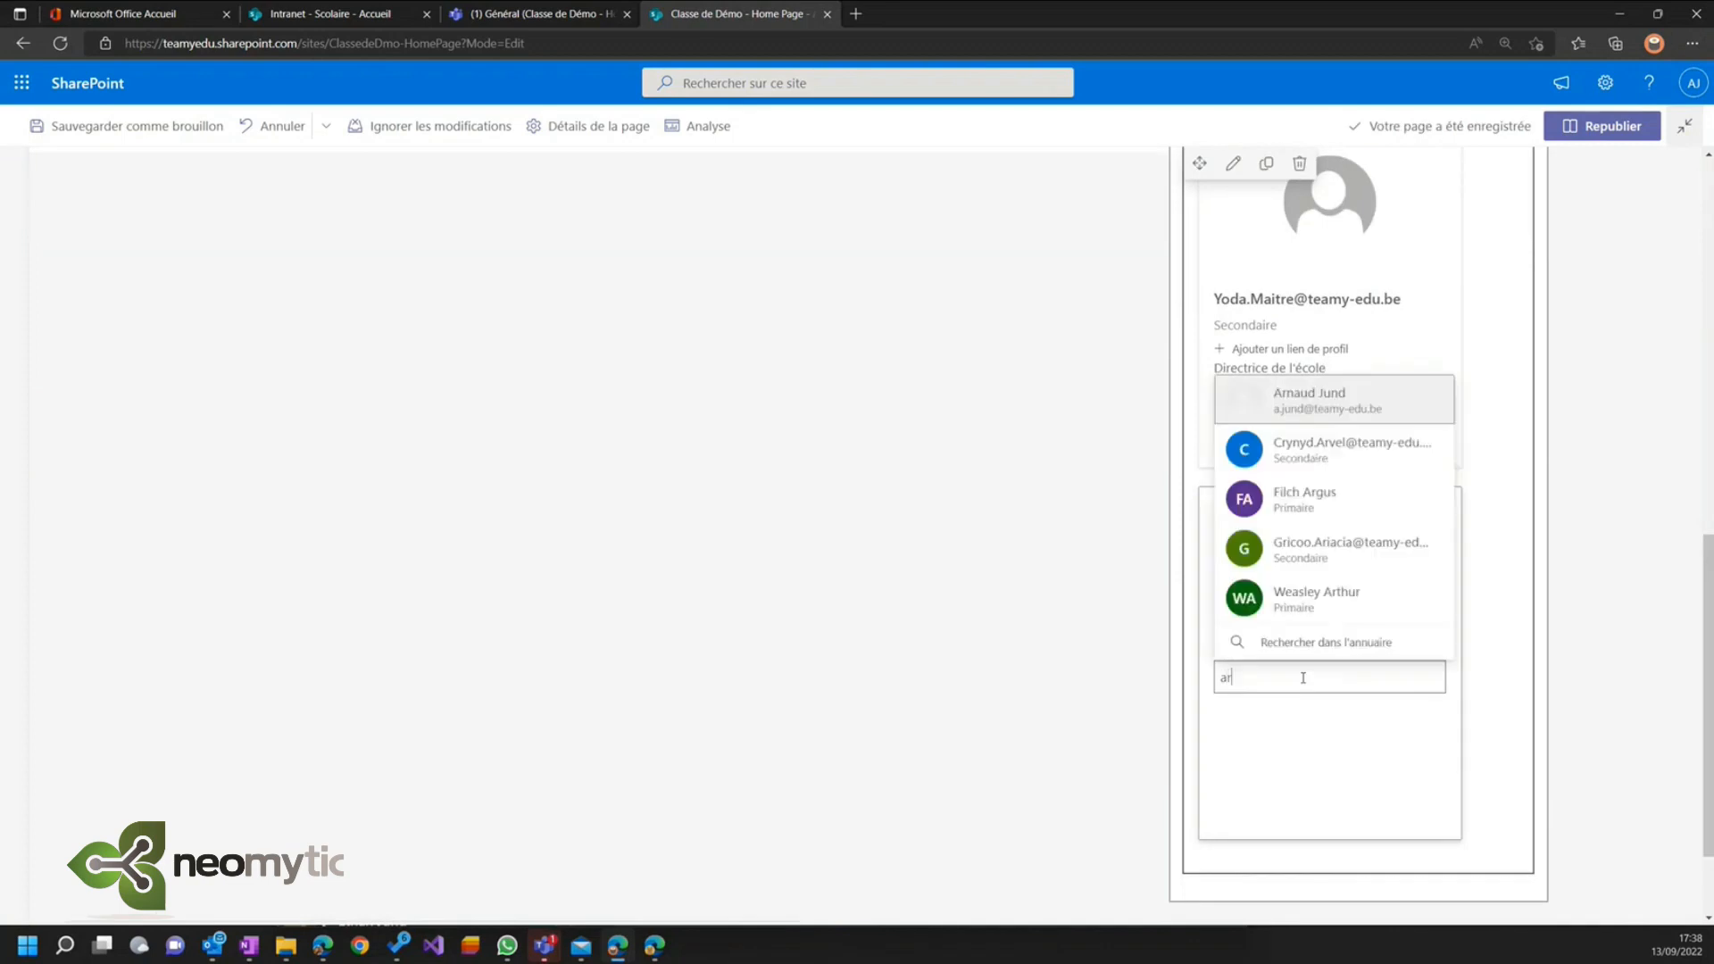
{"action": "type", "text": "arnaud"}
{"action": "left_click", "coordinate": [1311, 607]}
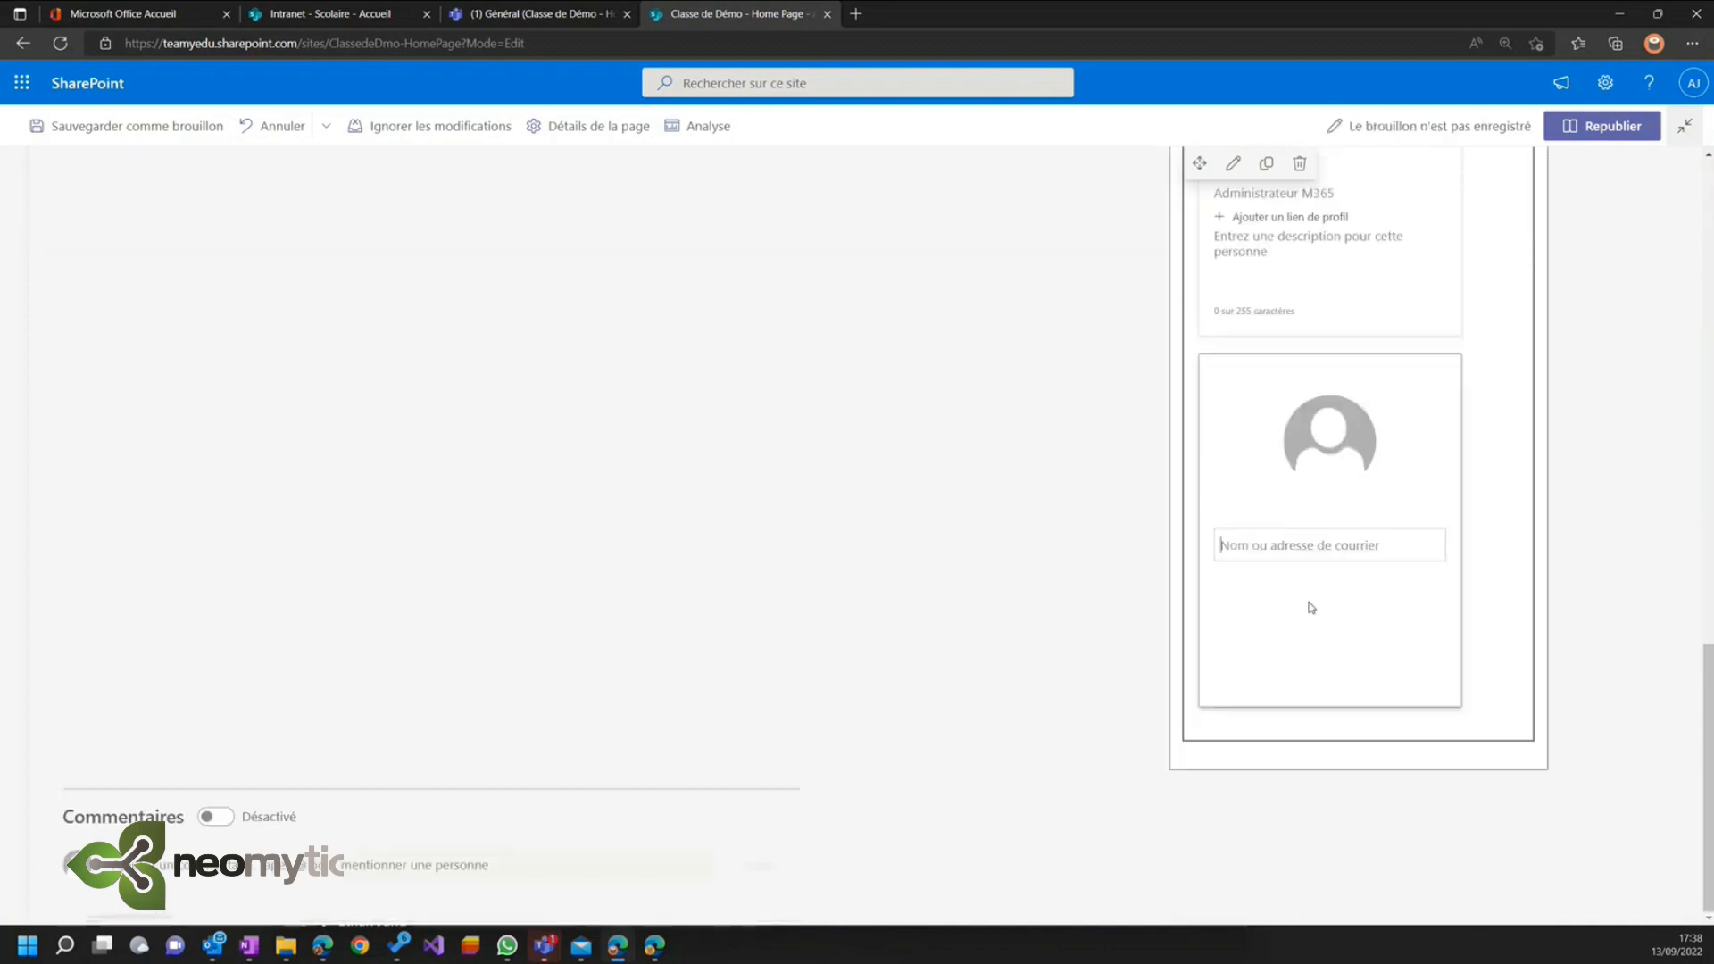
{"action": "type", "text": "Profess"}
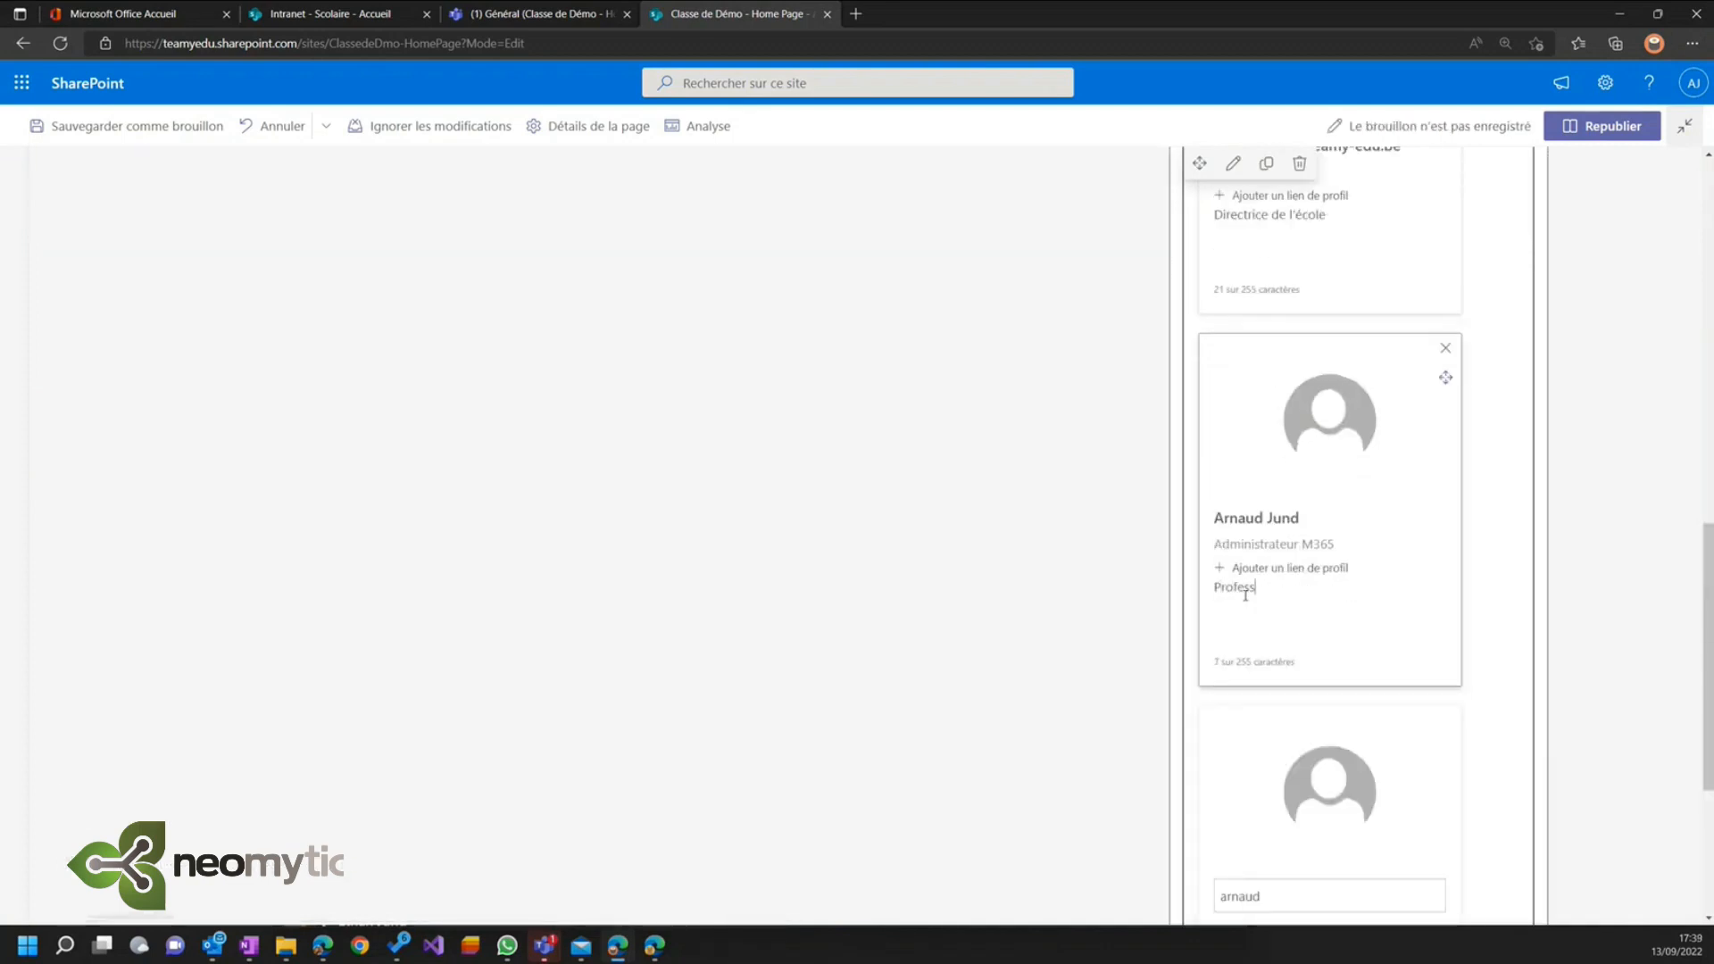
{"action": "type", "text": "eur de Informatique"}
{"action": "left_click", "coordinate": [1602, 126]}
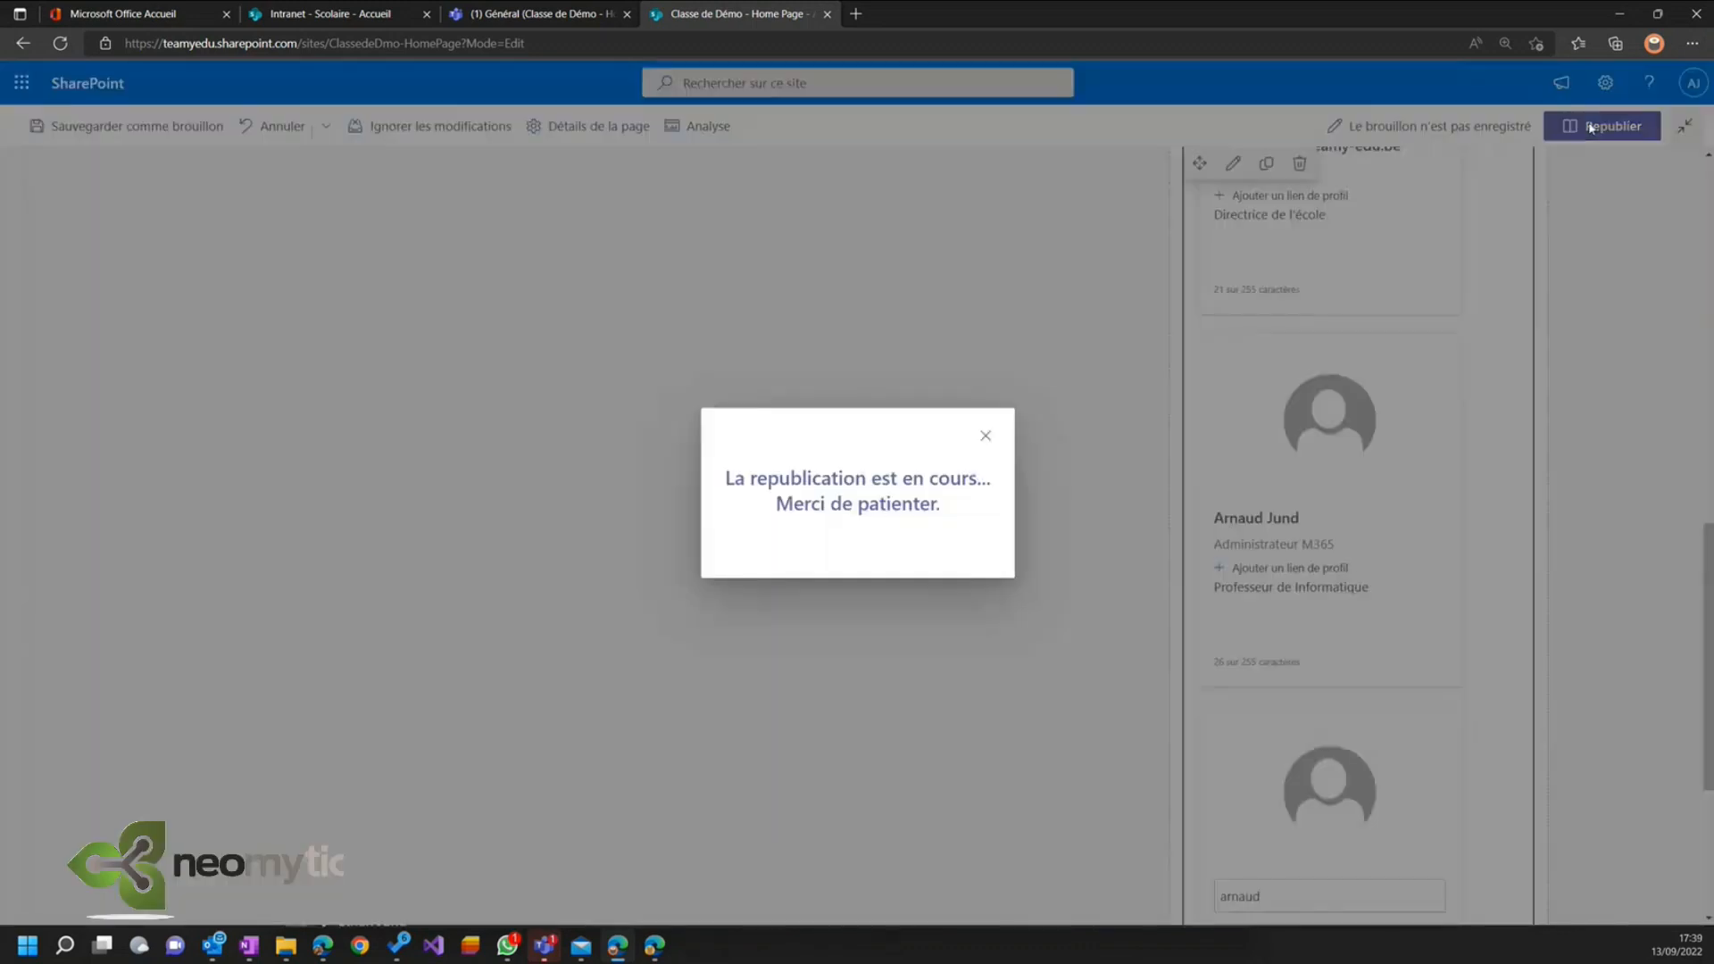
- Review the published À propos de moi profiles and examine the contact card of the school director
{"action": "scroll", "coordinate": [1263, 478], "scroll_direction": "down", "scroll_amount": 5}
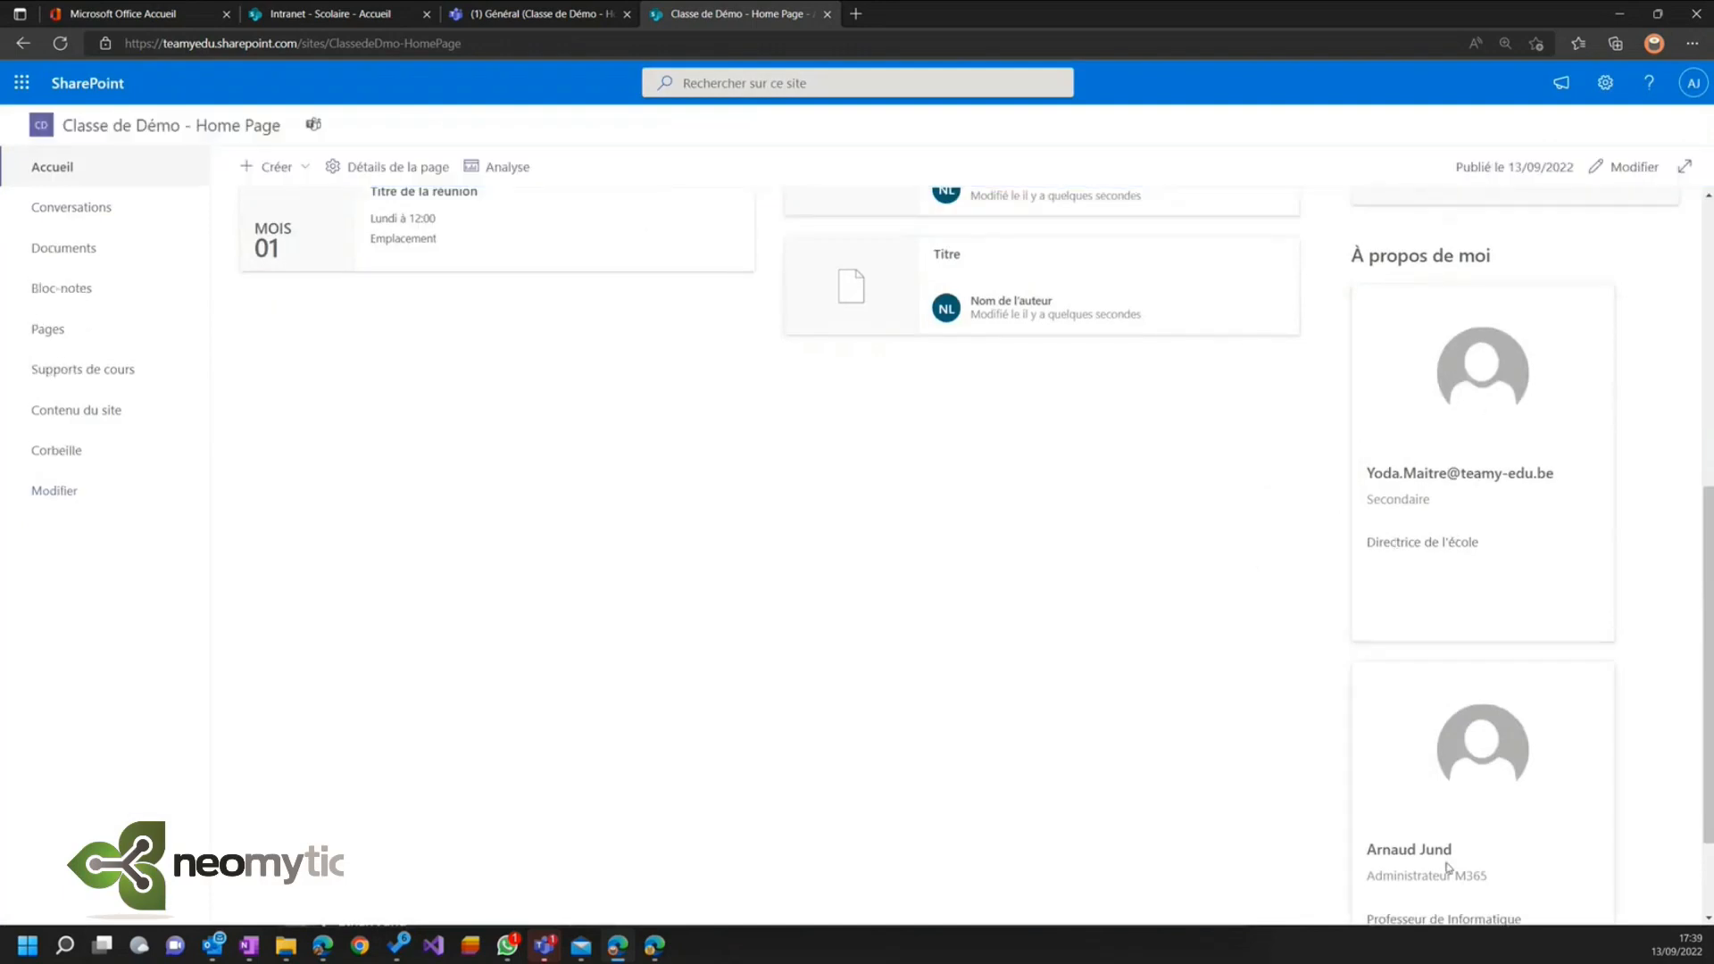
{"action": "mouse_move", "coordinate": [1476, 400]}
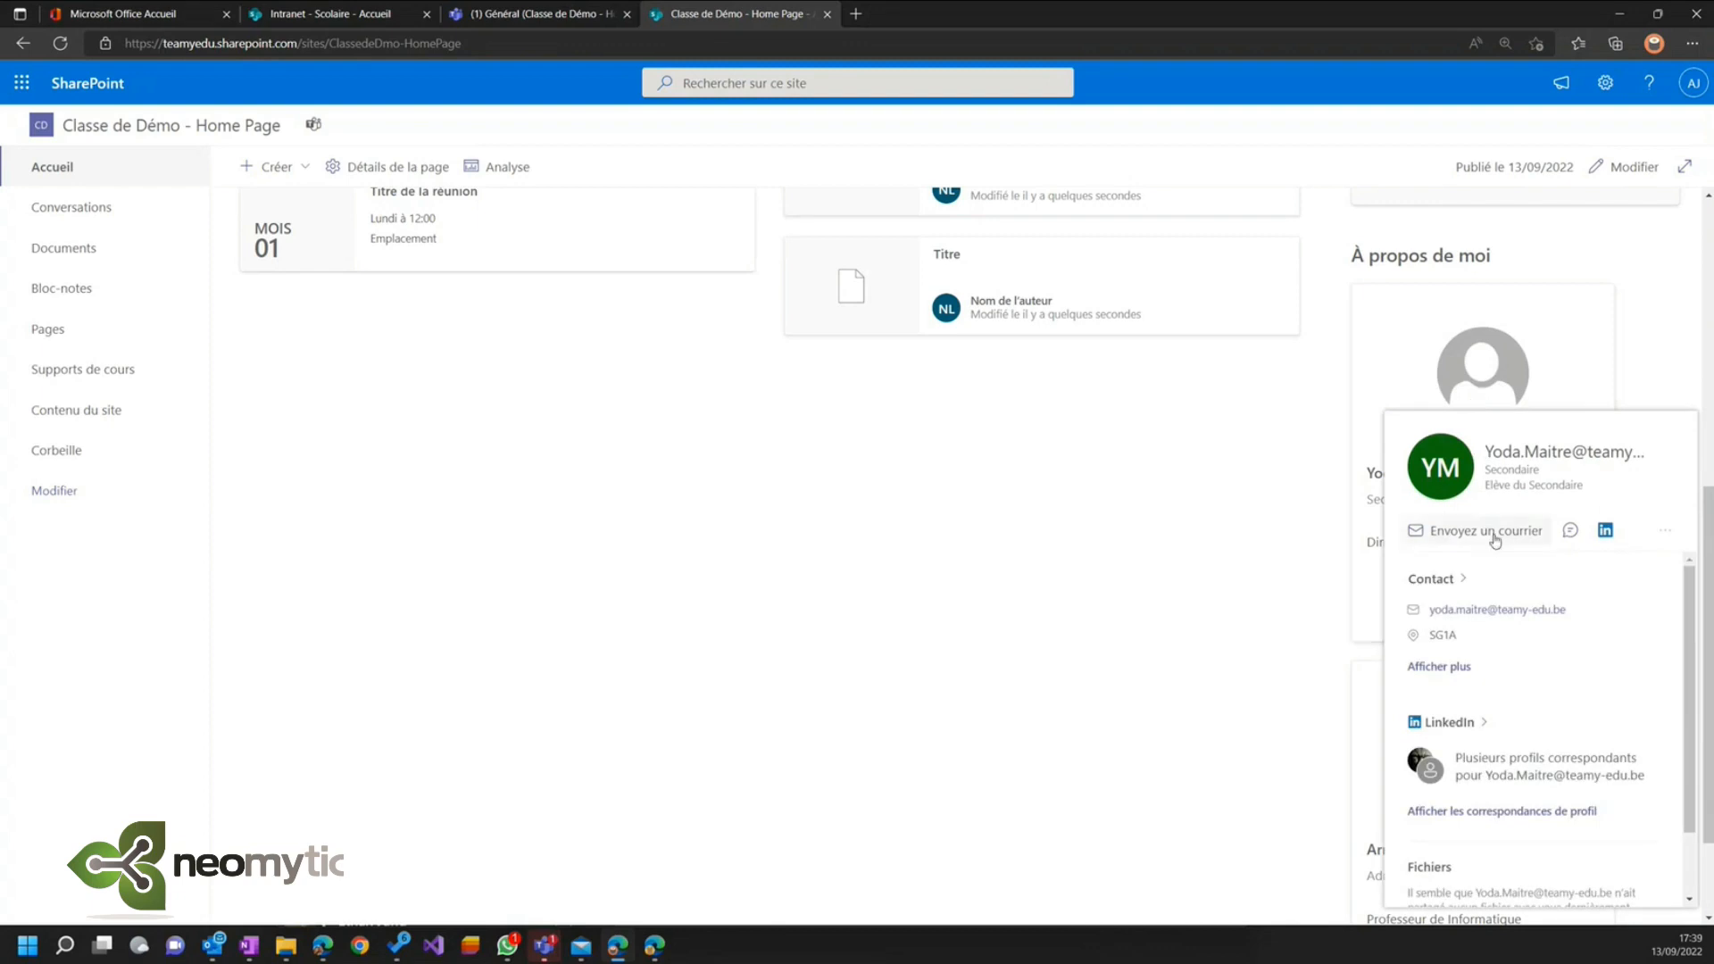
{"action": "scroll", "coordinate": [1547, 665], "scroll_direction": "down", "scroll_amount": 2}
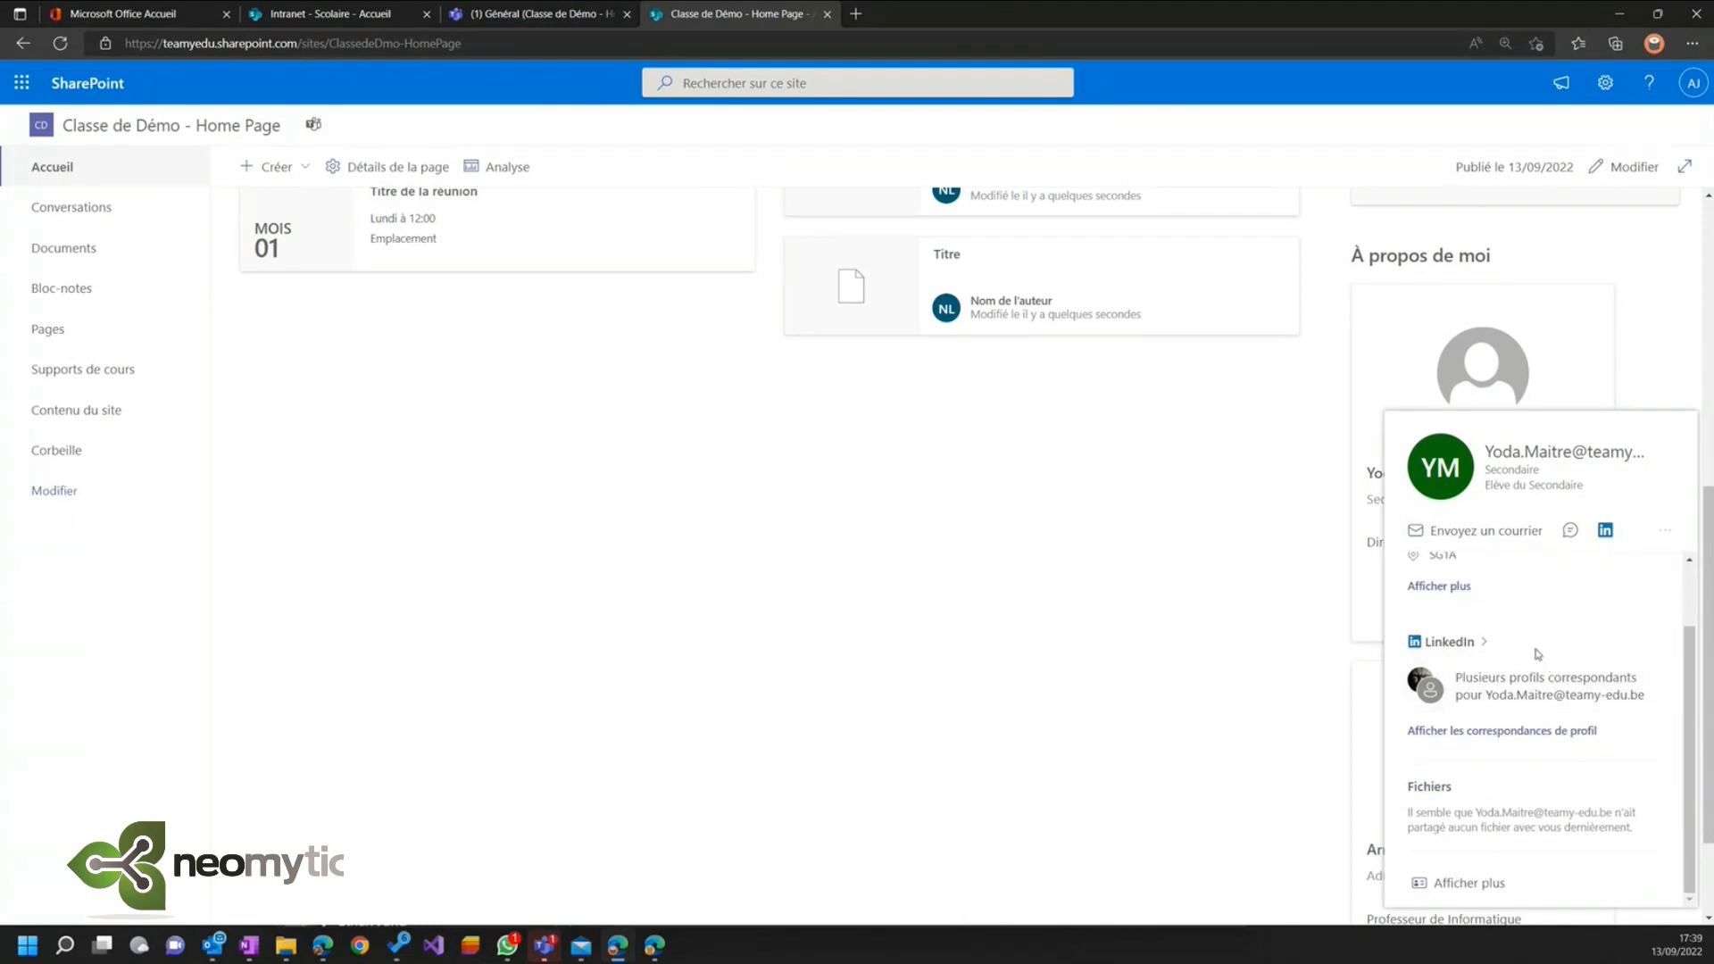
{"action": "scroll", "coordinate": [1537, 654], "scroll_direction": "up", "scroll_amount": 2}
{"action": "left_click", "coordinate": [1570, 530]}
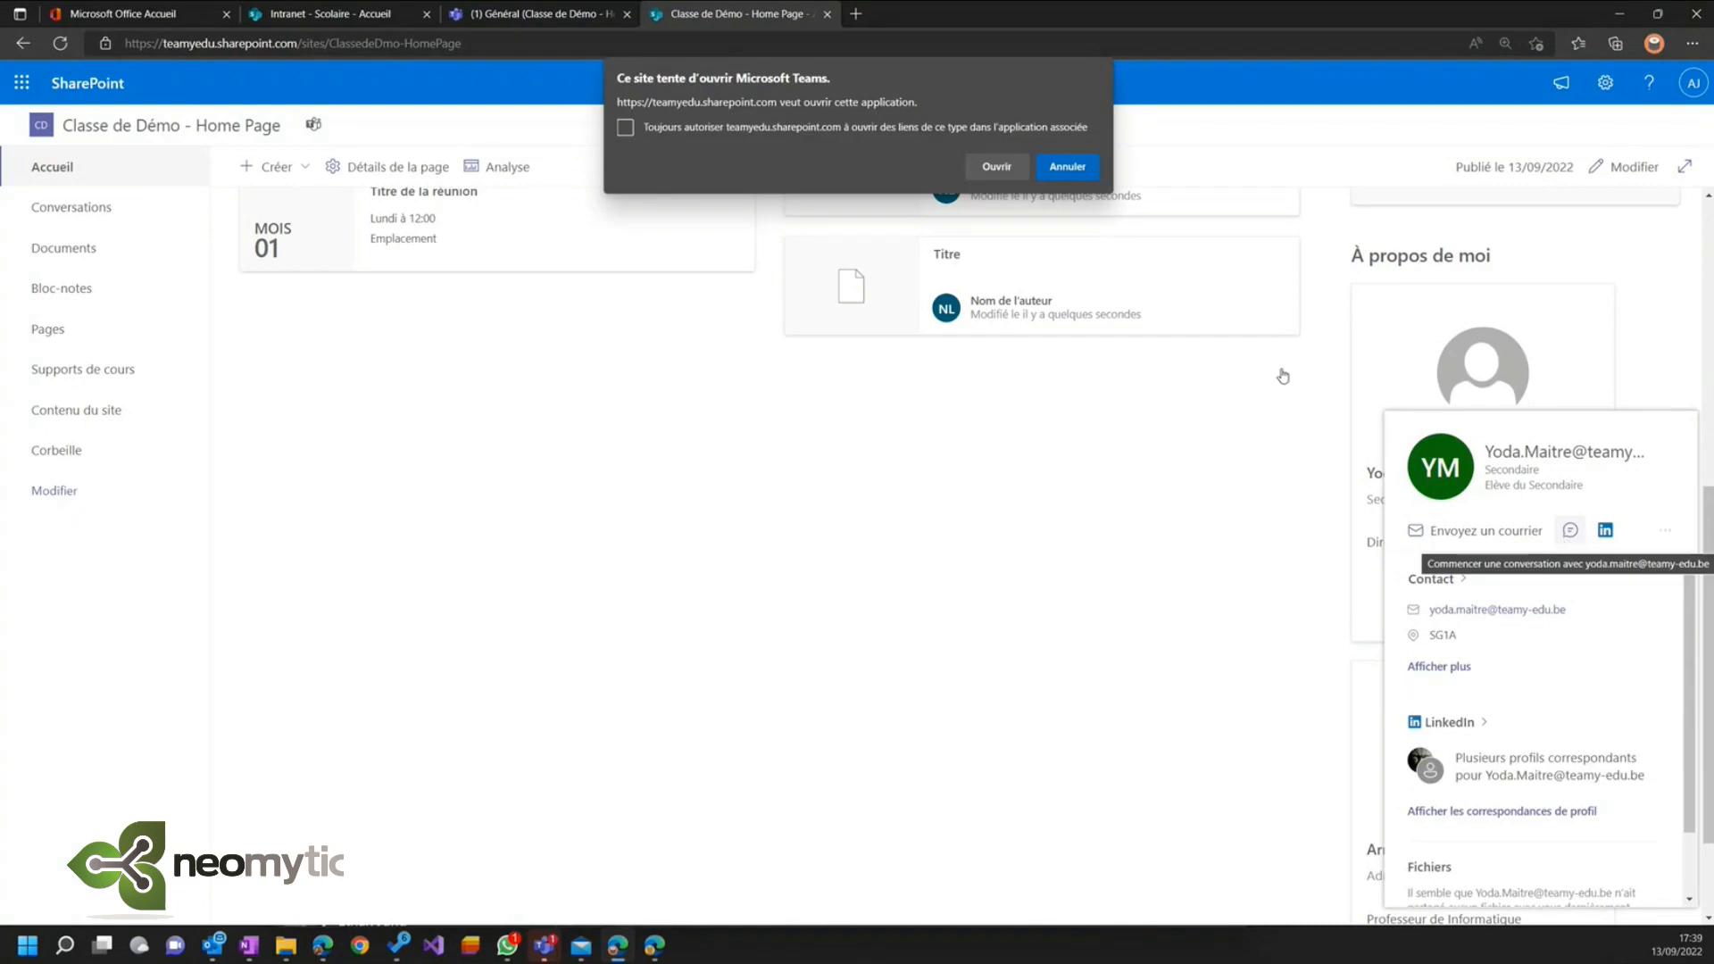
{"action": "left_click", "coordinate": [1080, 167]}
- Switch the home page's À propos de moi section to the Petite layout and republish the page
{"action": "scroll", "coordinate": [1406, 560], "scroll_direction": "up", "scroll_amount": 3}
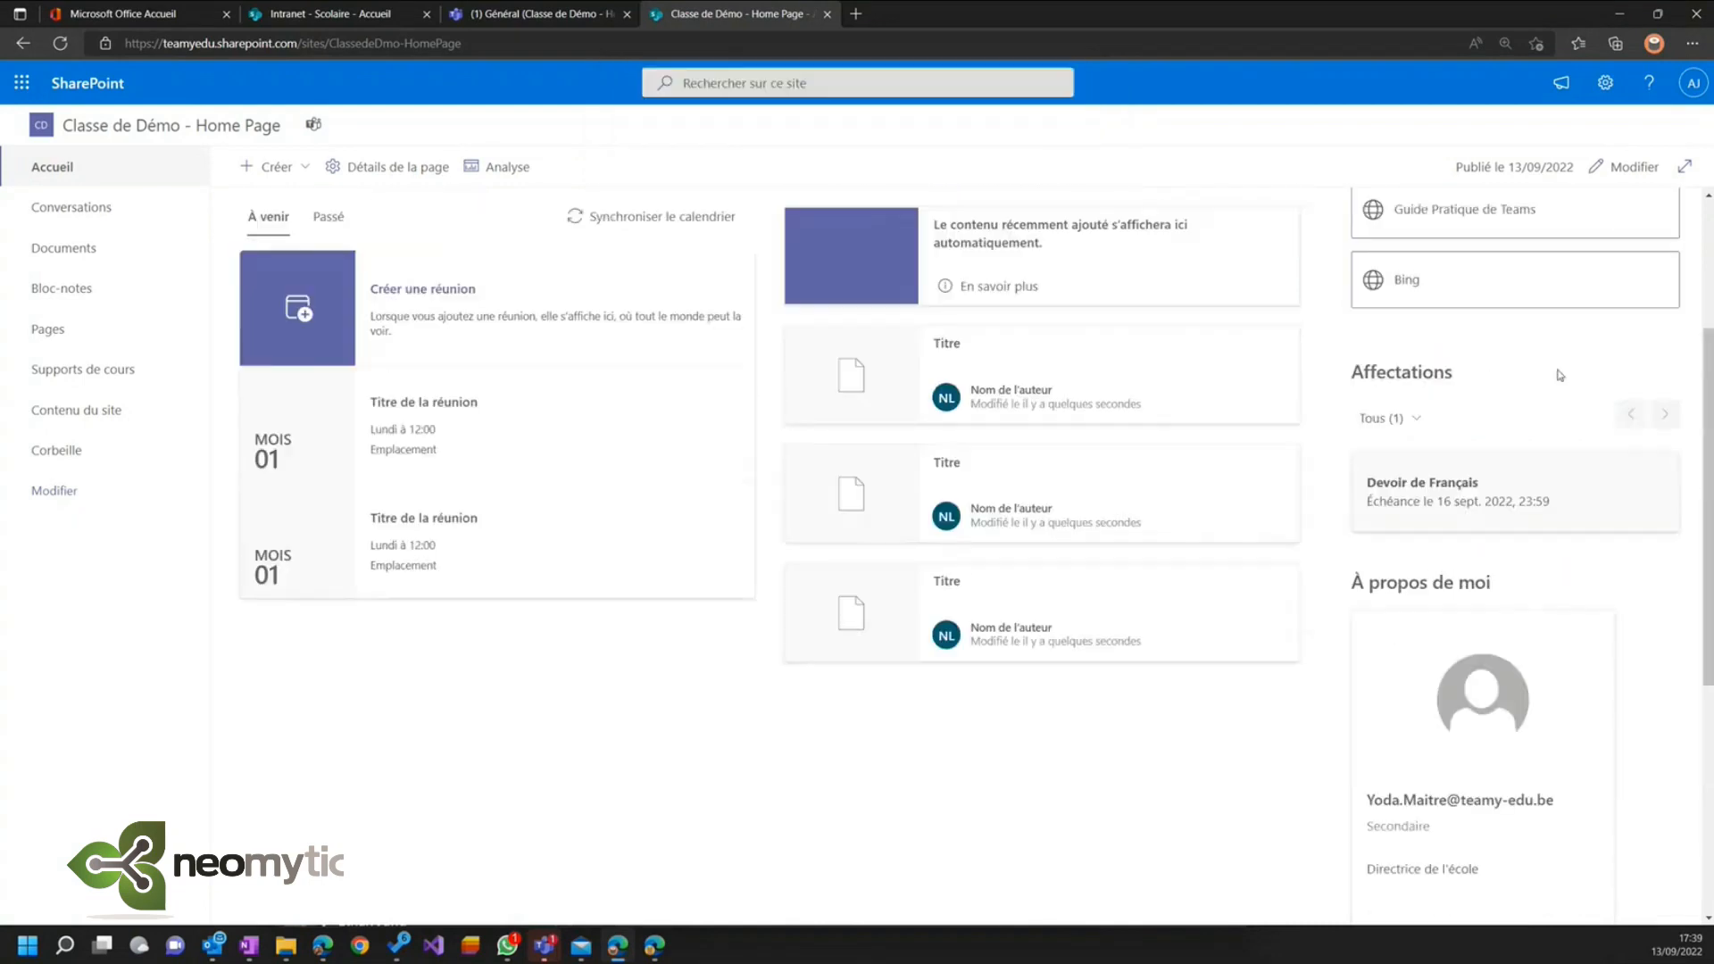
{"action": "left_click", "coordinate": [1625, 167]}
{"action": "scroll", "coordinate": [1384, 498], "scroll_direction": "down", "scroll_amount": 6}
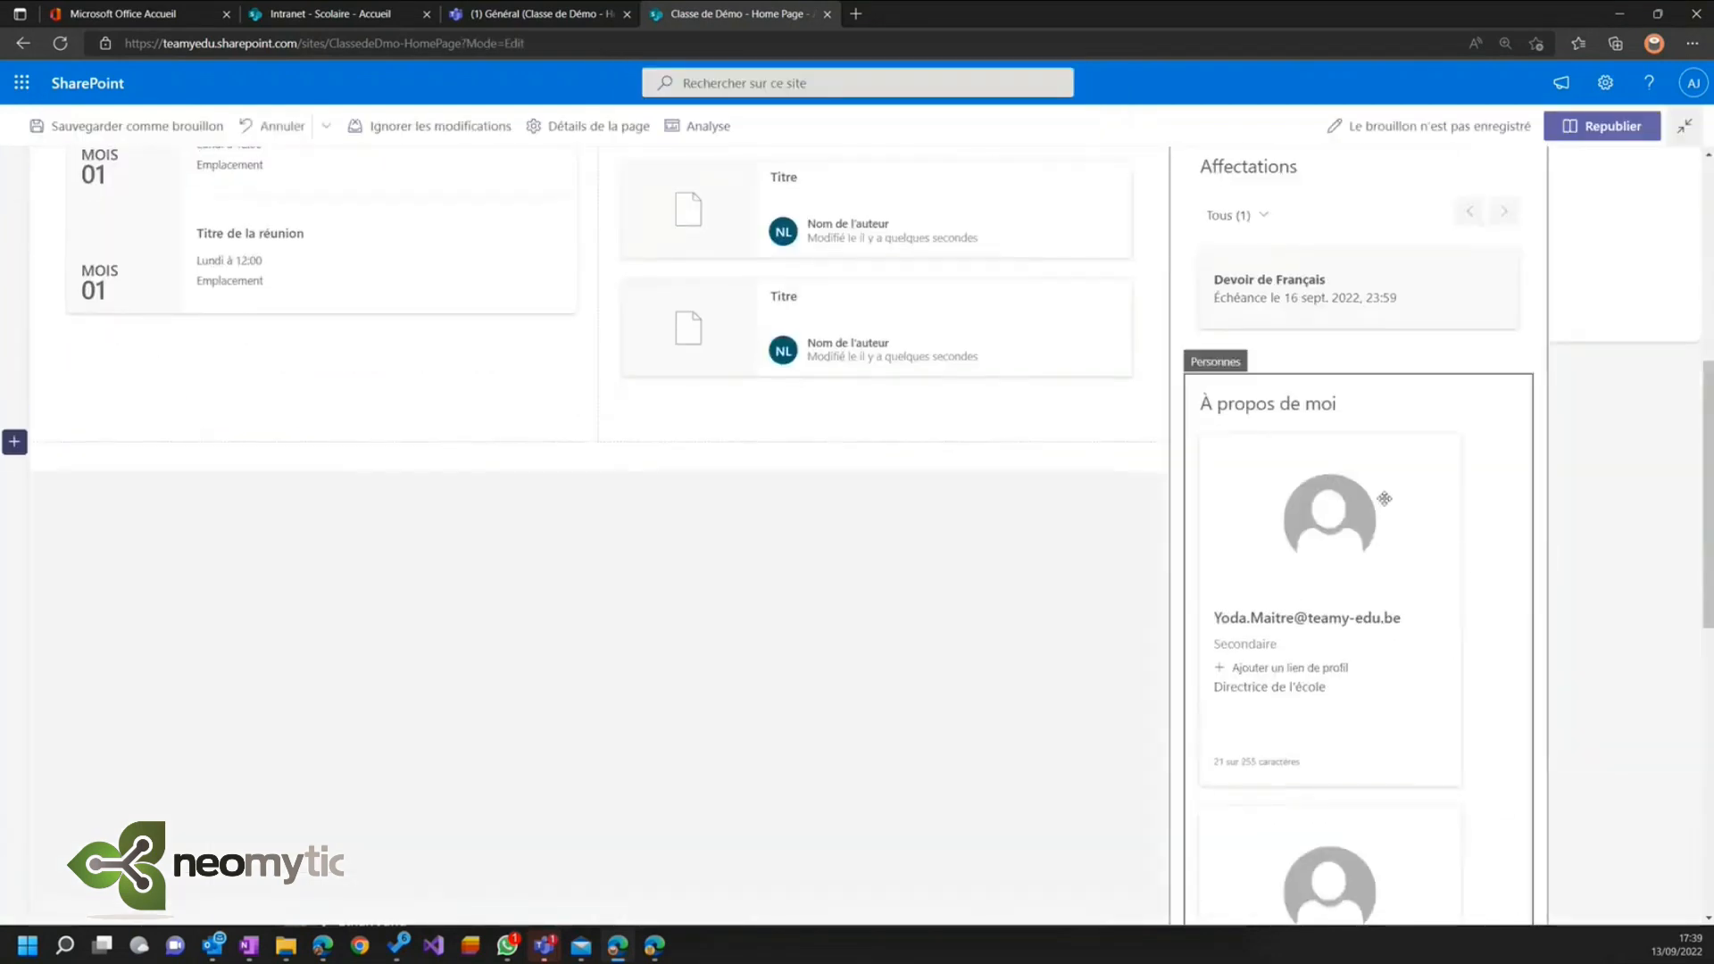
{"action": "left_click", "coordinate": [1385, 498]}
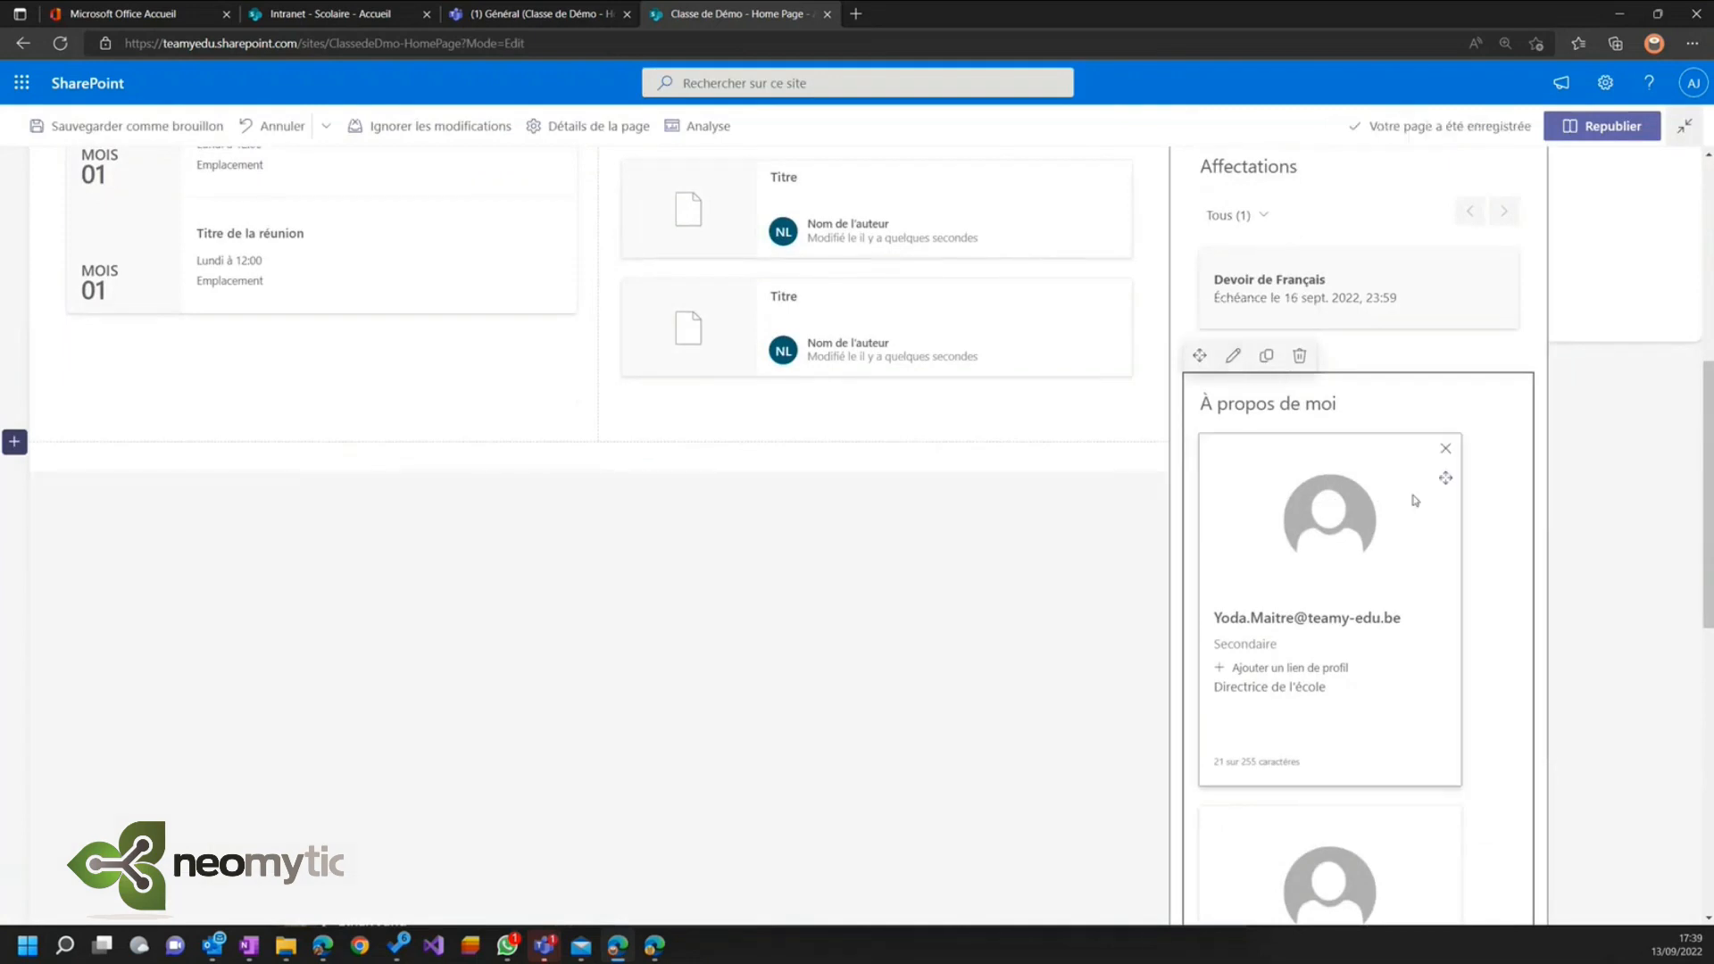
{"action": "left_click", "coordinate": [1232, 357]}
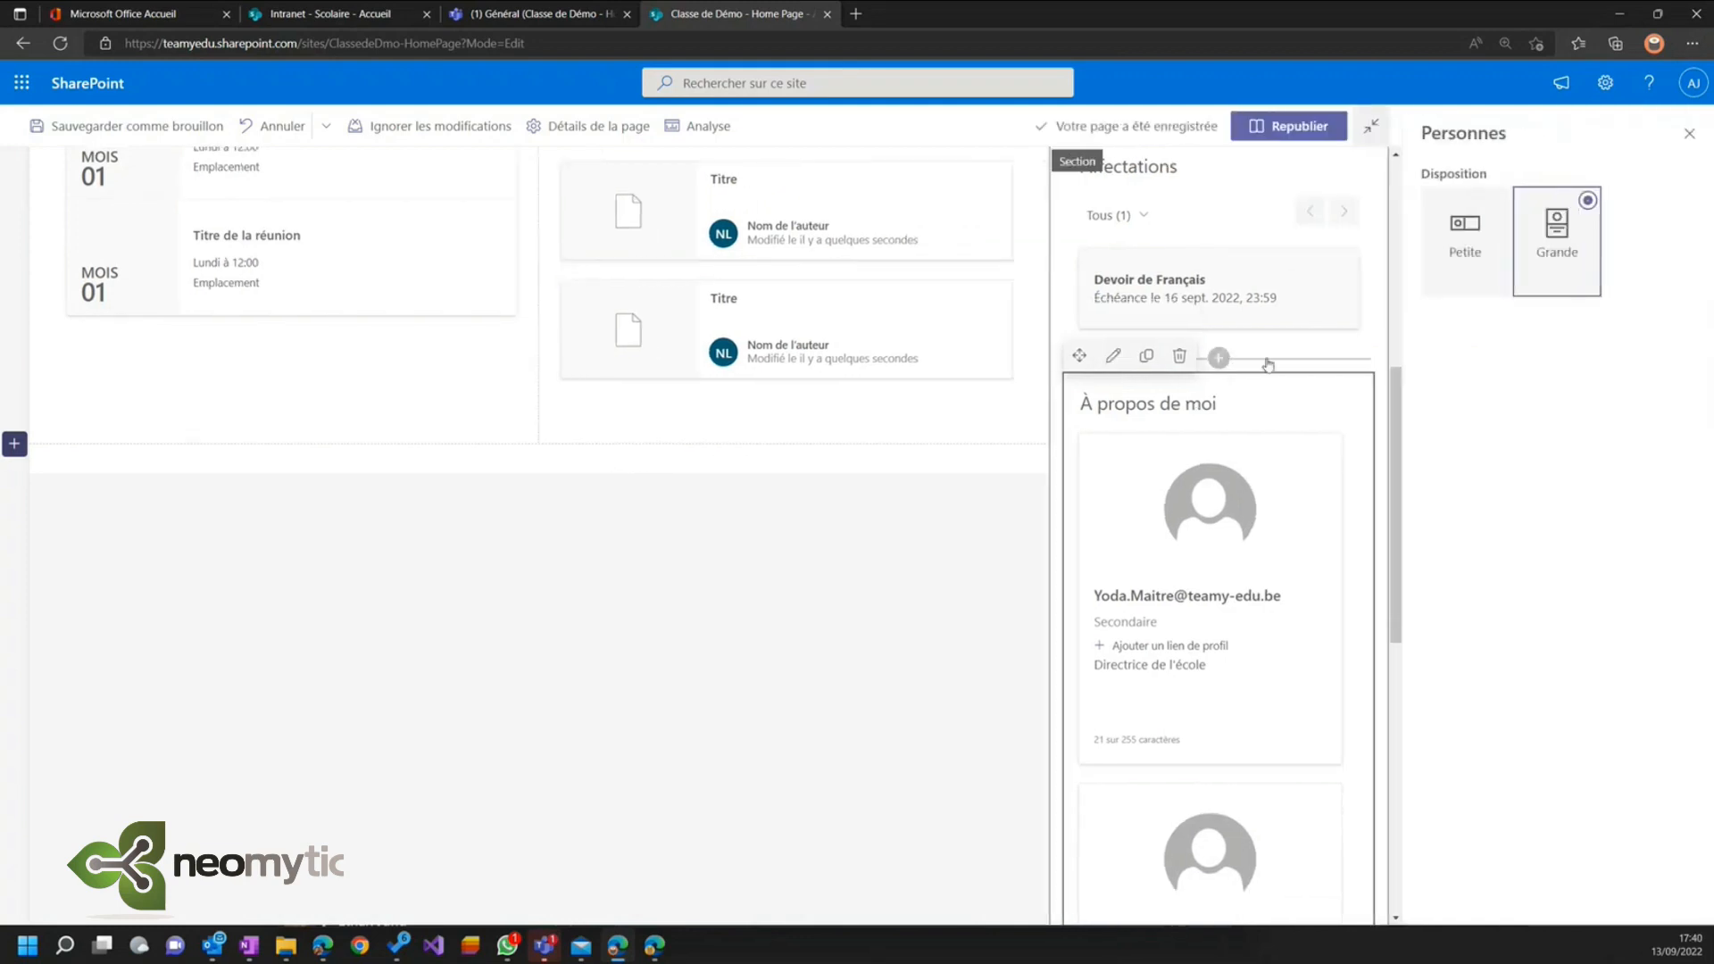
{"action": "left_click", "coordinate": [1465, 250]}
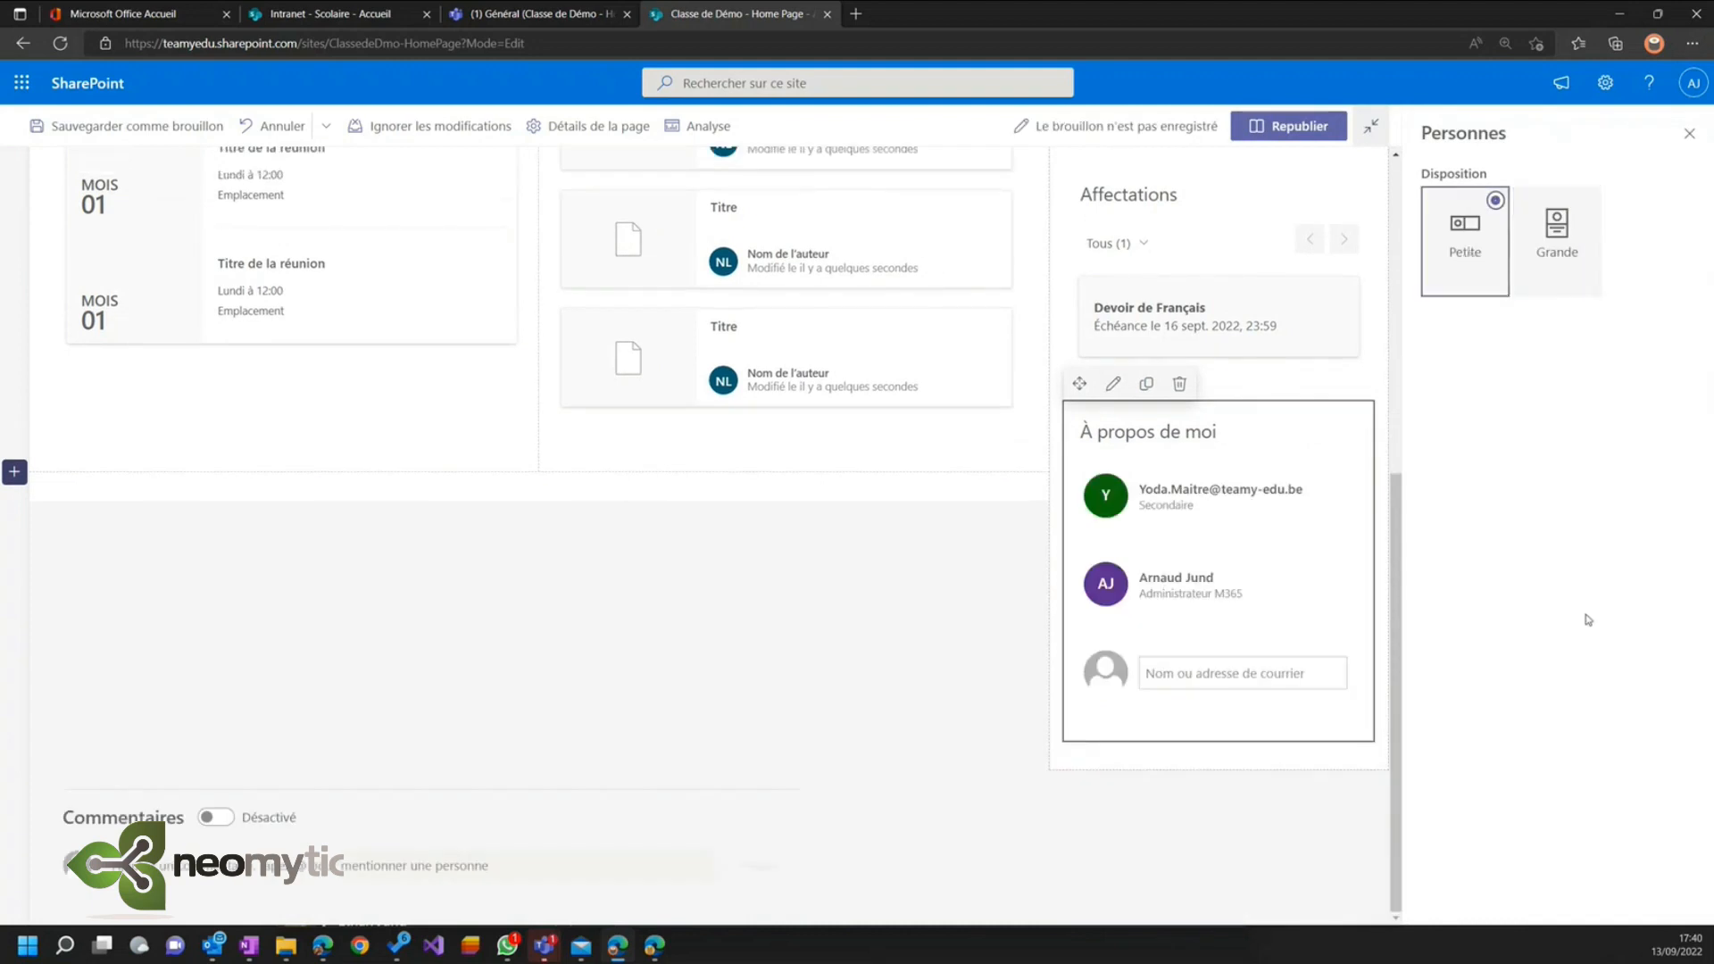
{"action": "left_click", "coordinate": [1565, 250]}
{"action": "left_click", "coordinate": [1465, 245]}
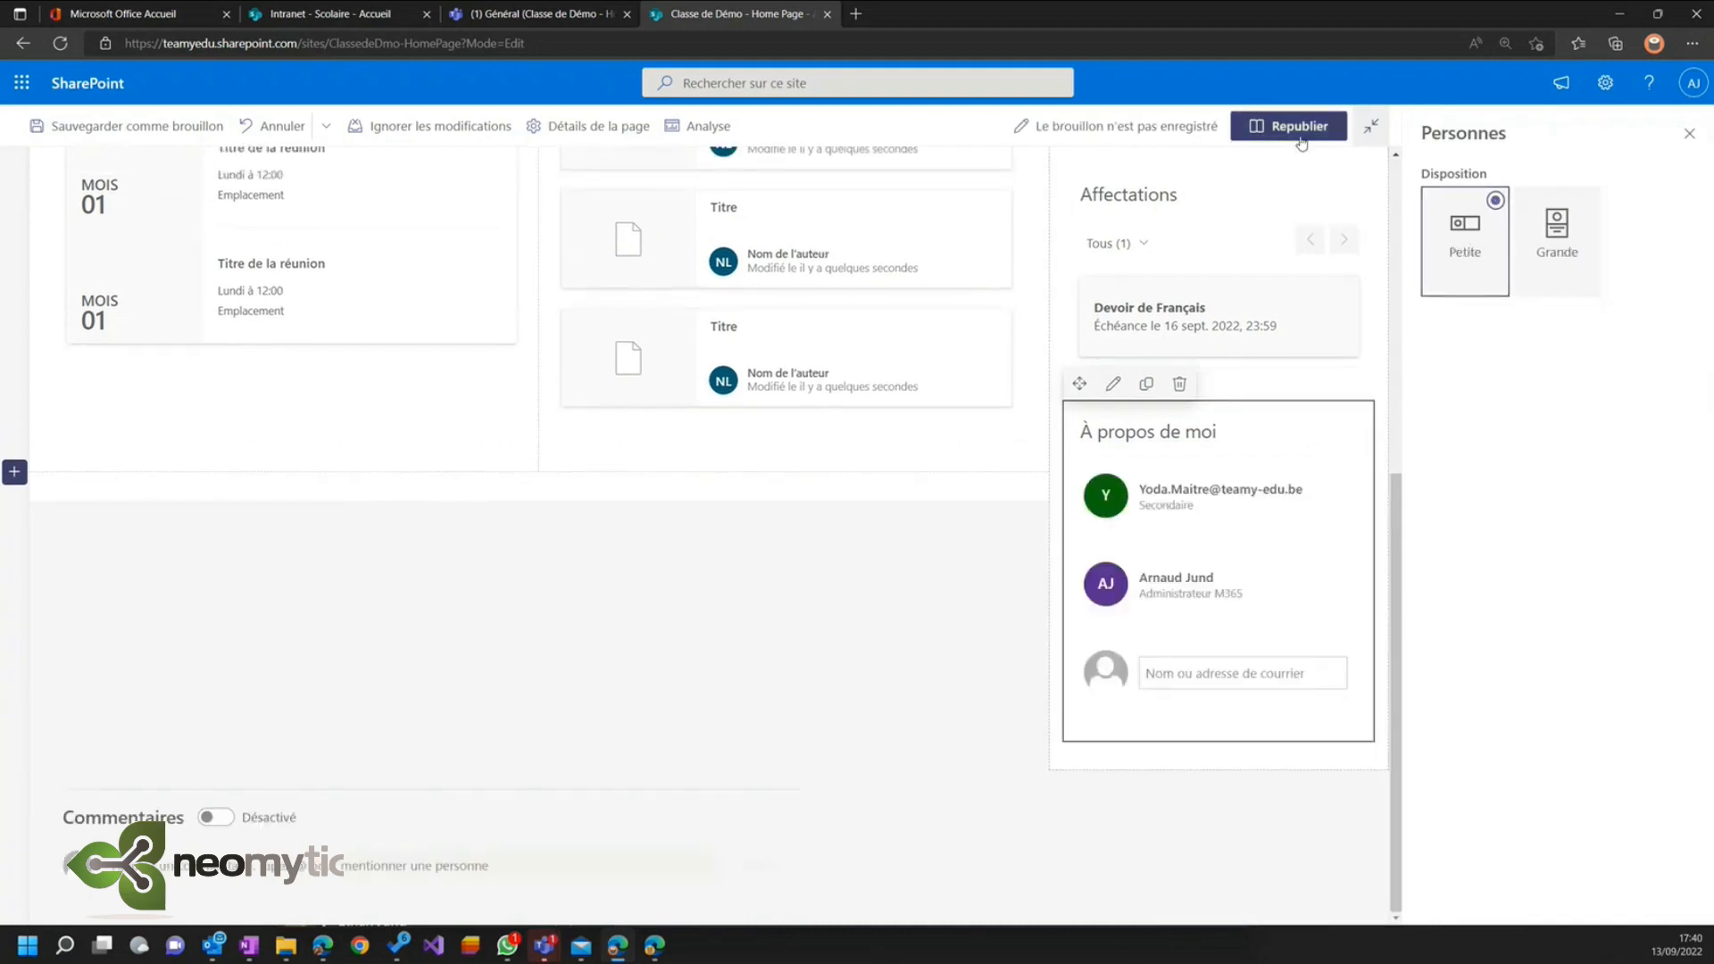
{"action": "left_click", "coordinate": [1299, 134]}
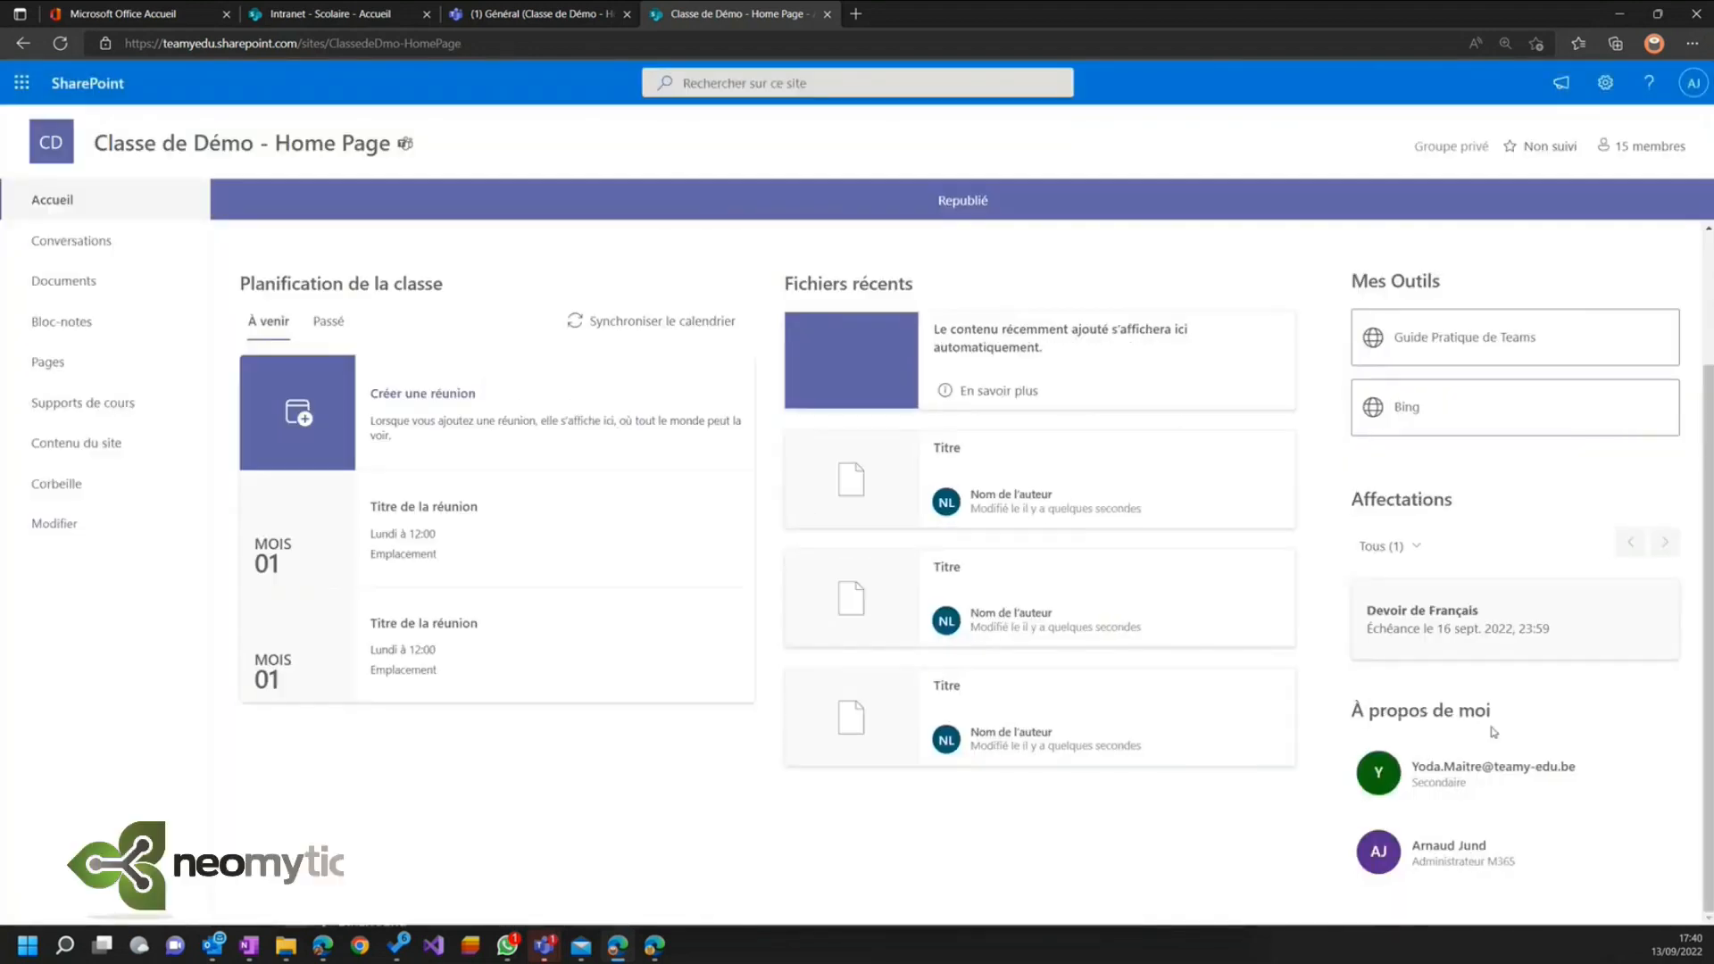
- Examine the school director's contact card and the teacher's full profile from the À propos de moi section
{"action": "mouse_move", "coordinate": [1440, 779]}
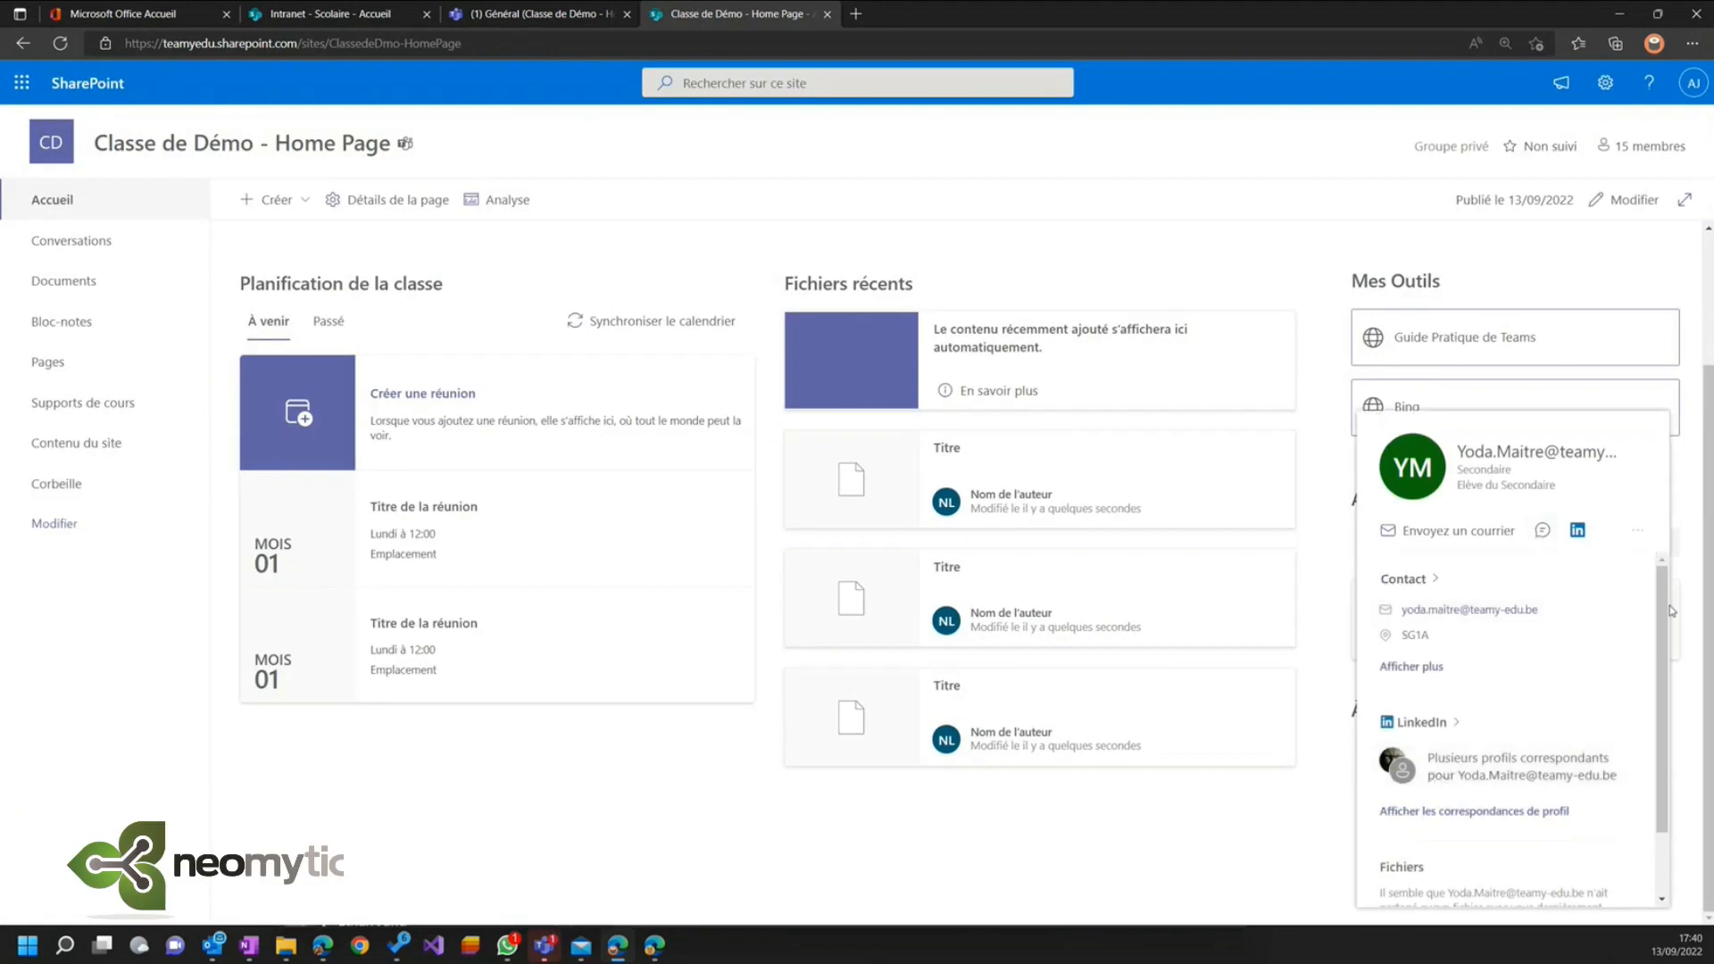
{"action": "left_click_drag", "start_coordinate": [1665, 607], "coordinate": [1684, 678]}
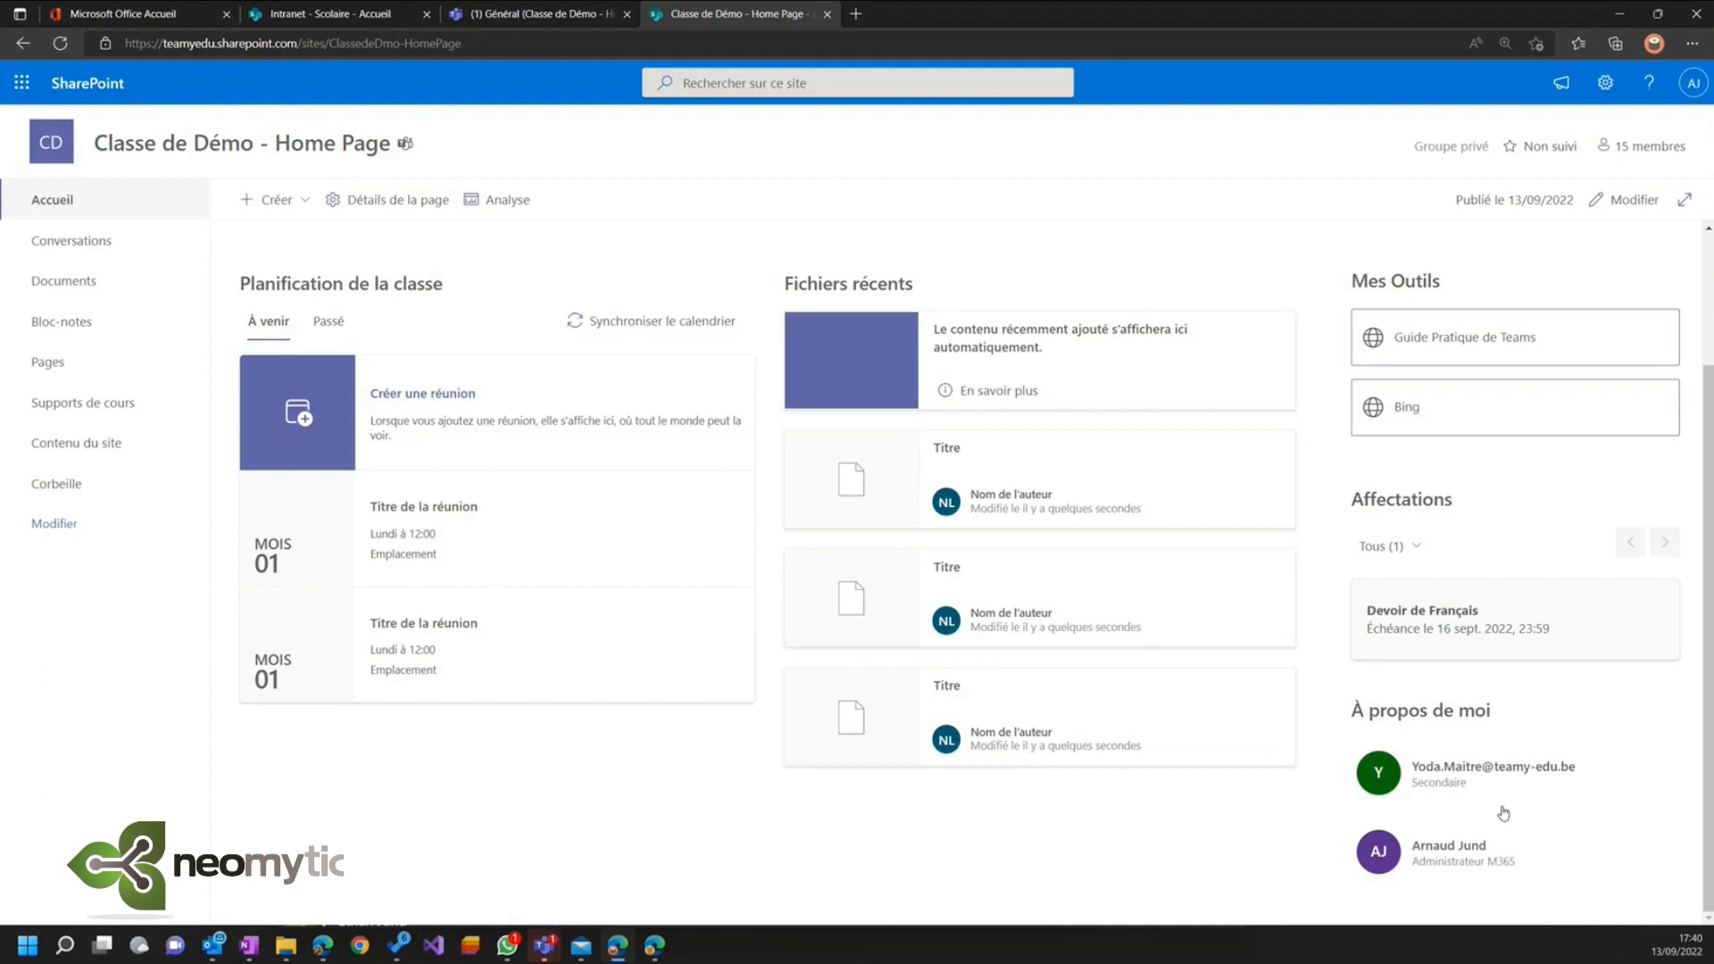
{"action": "left_click", "coordinate": [1468, 848]}
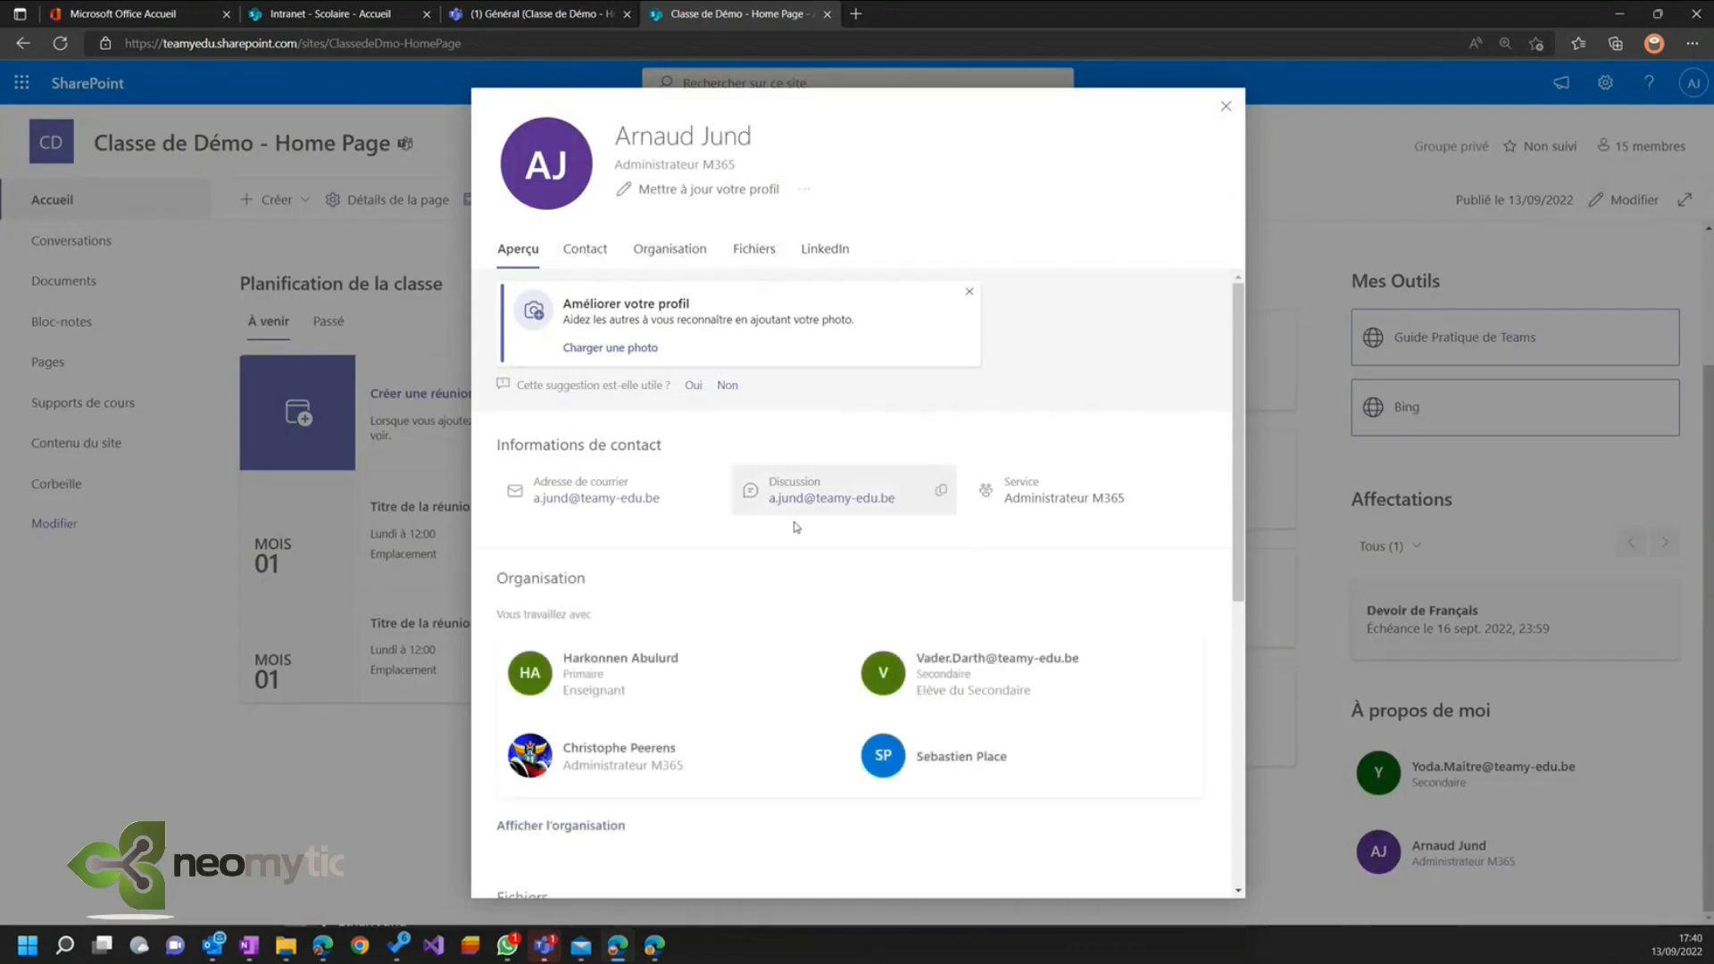
{"action": "left_click", "coordinate": [943, 490]}
{"action": "left_click", "coordinate": [1225, 106]}
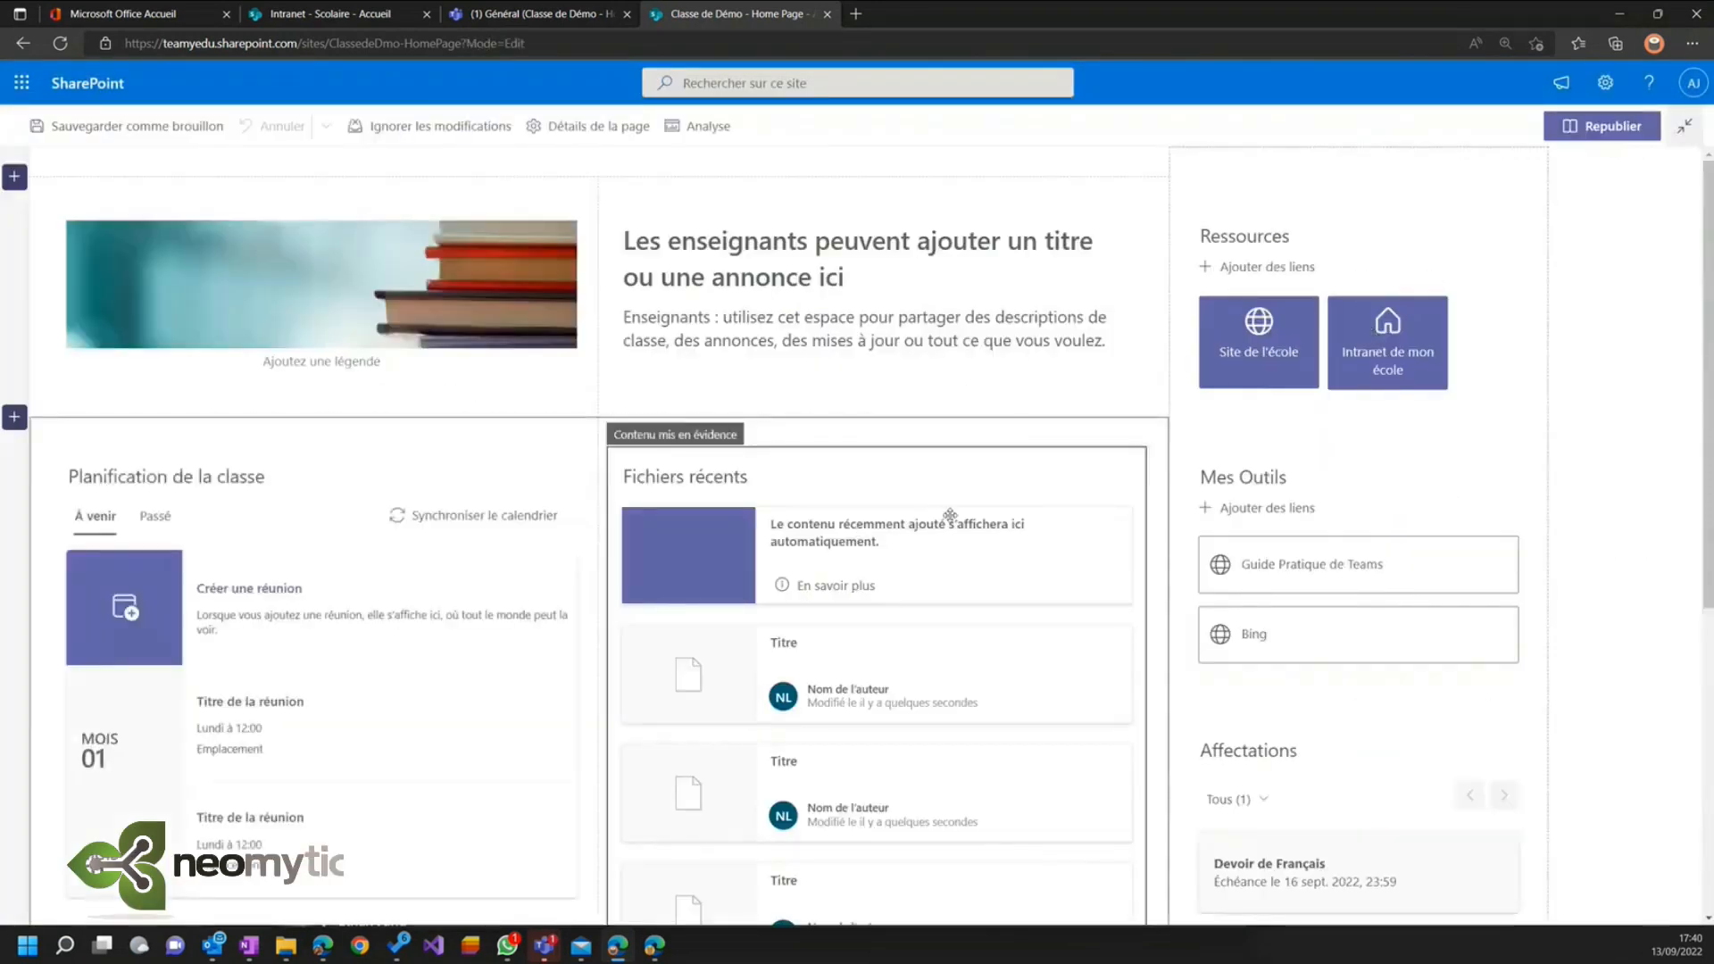
- Delete the Fichiers récents web part from the home page in edit mode and republish the page
{"action": "left_click", "coordinate": [956, 483]}
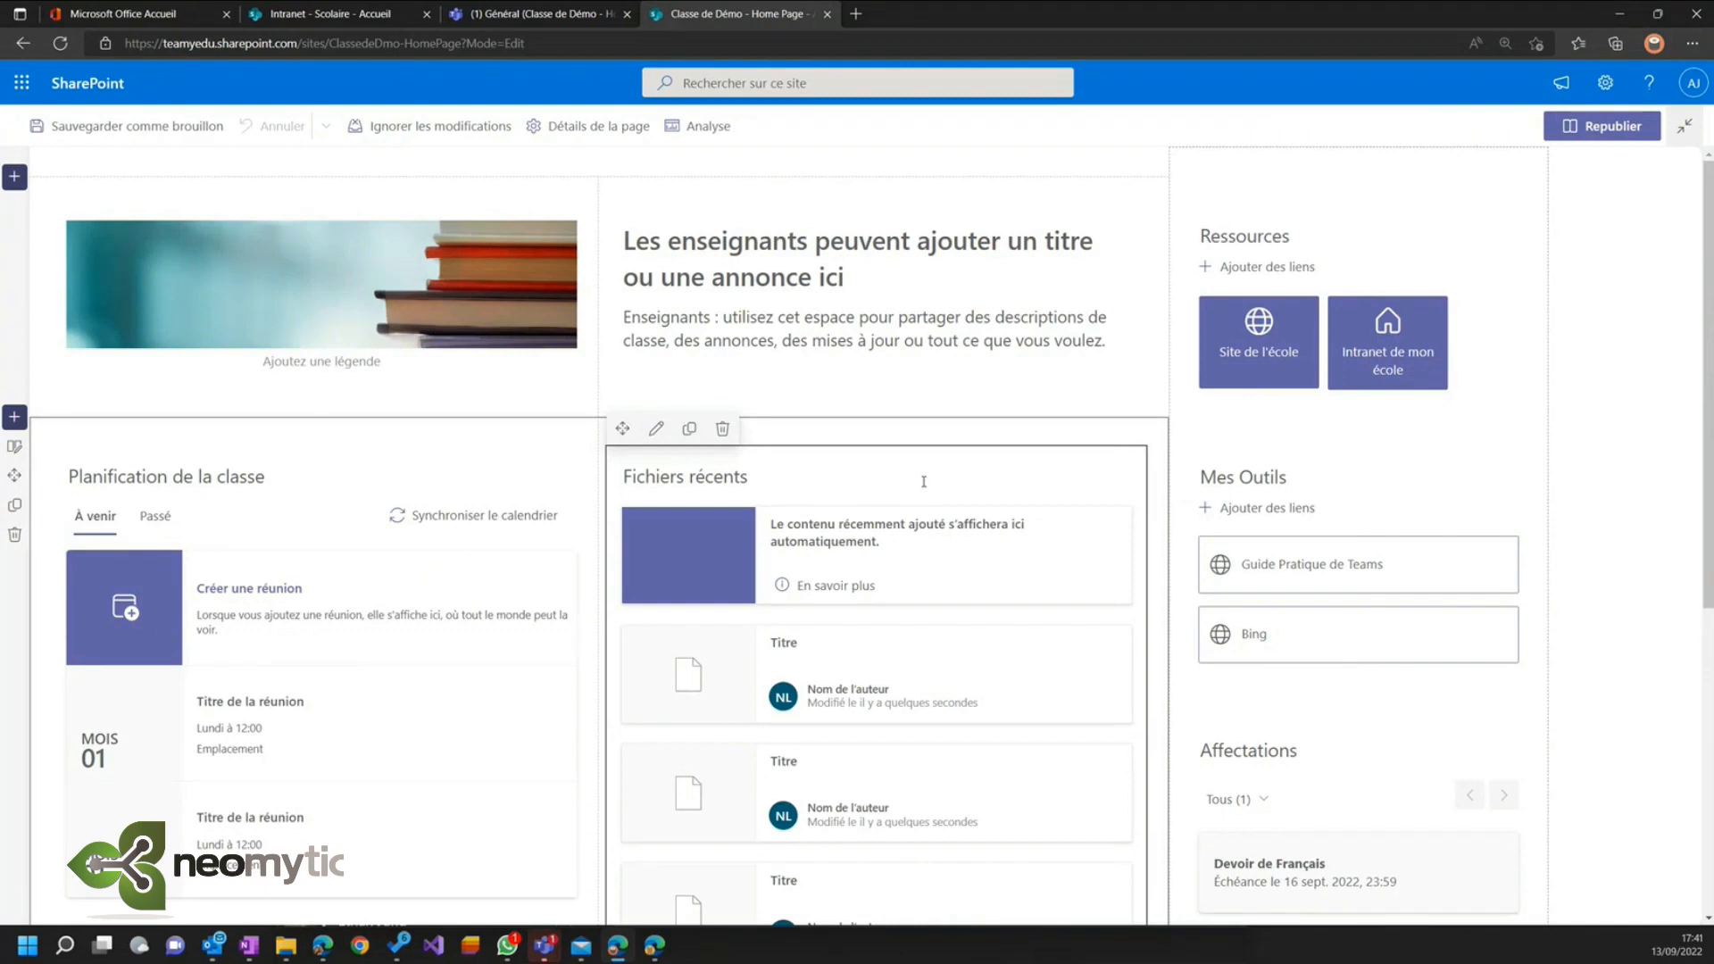
{"action": "scroll", "coordinate": [727, 396], "scroll_direction": "down", "scroll_amount": 1}
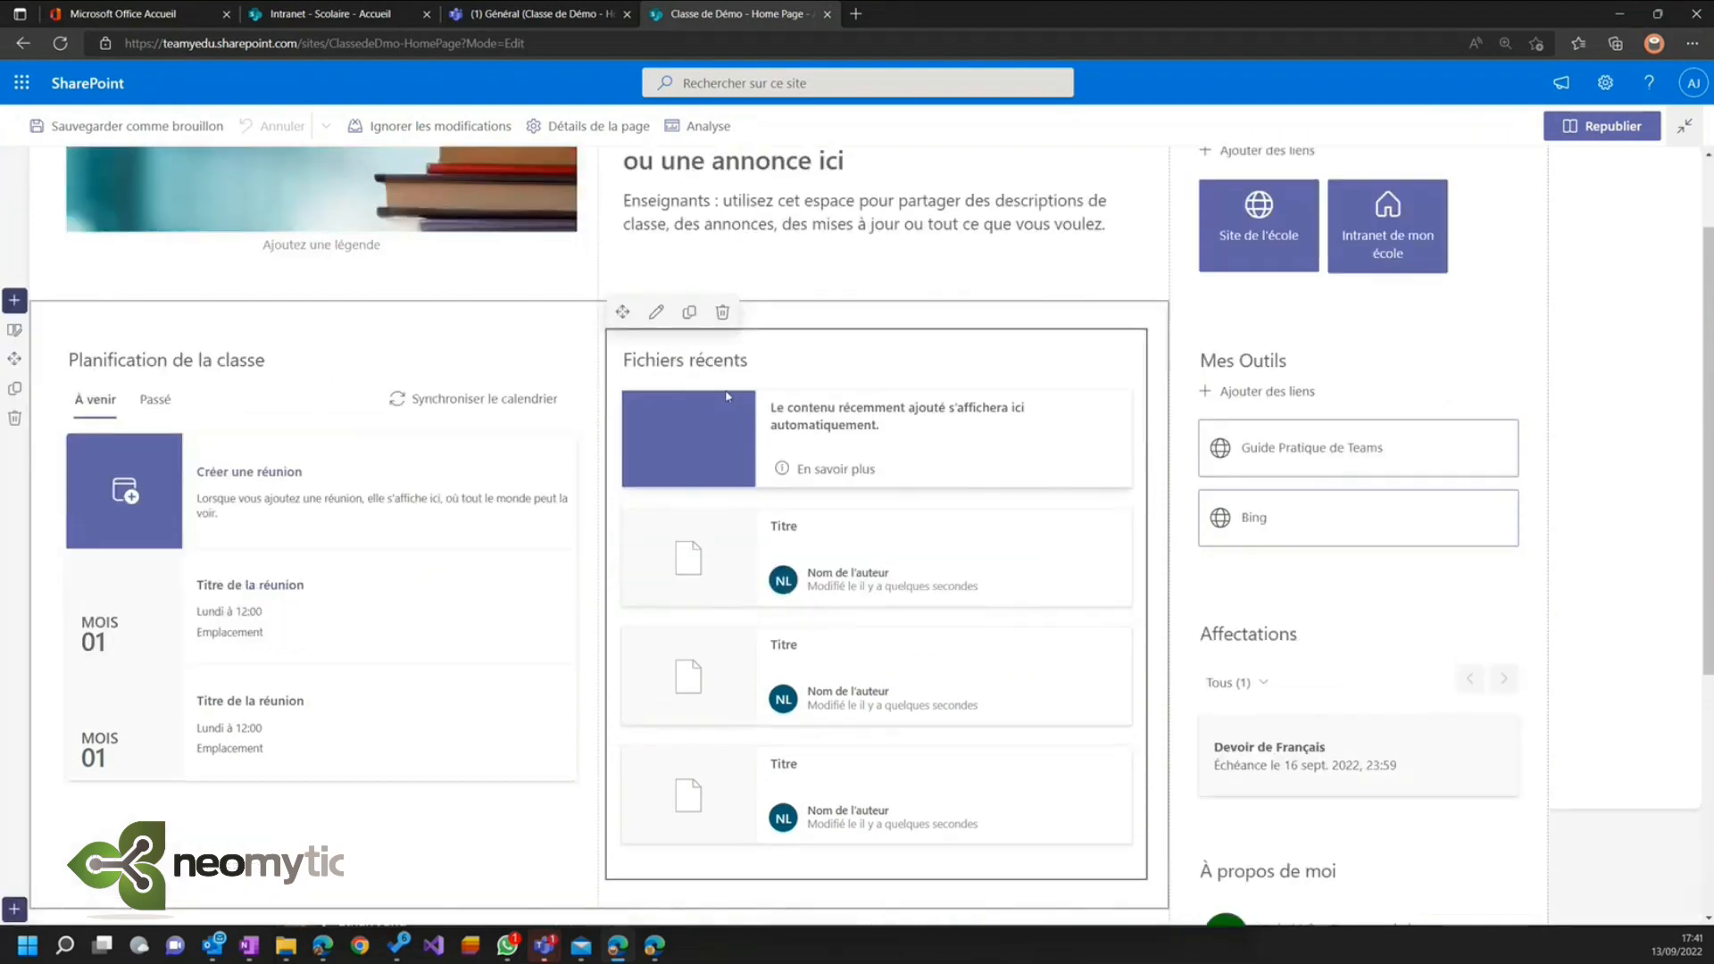
{"action": "left_click", "coordinate": [656, 311]}
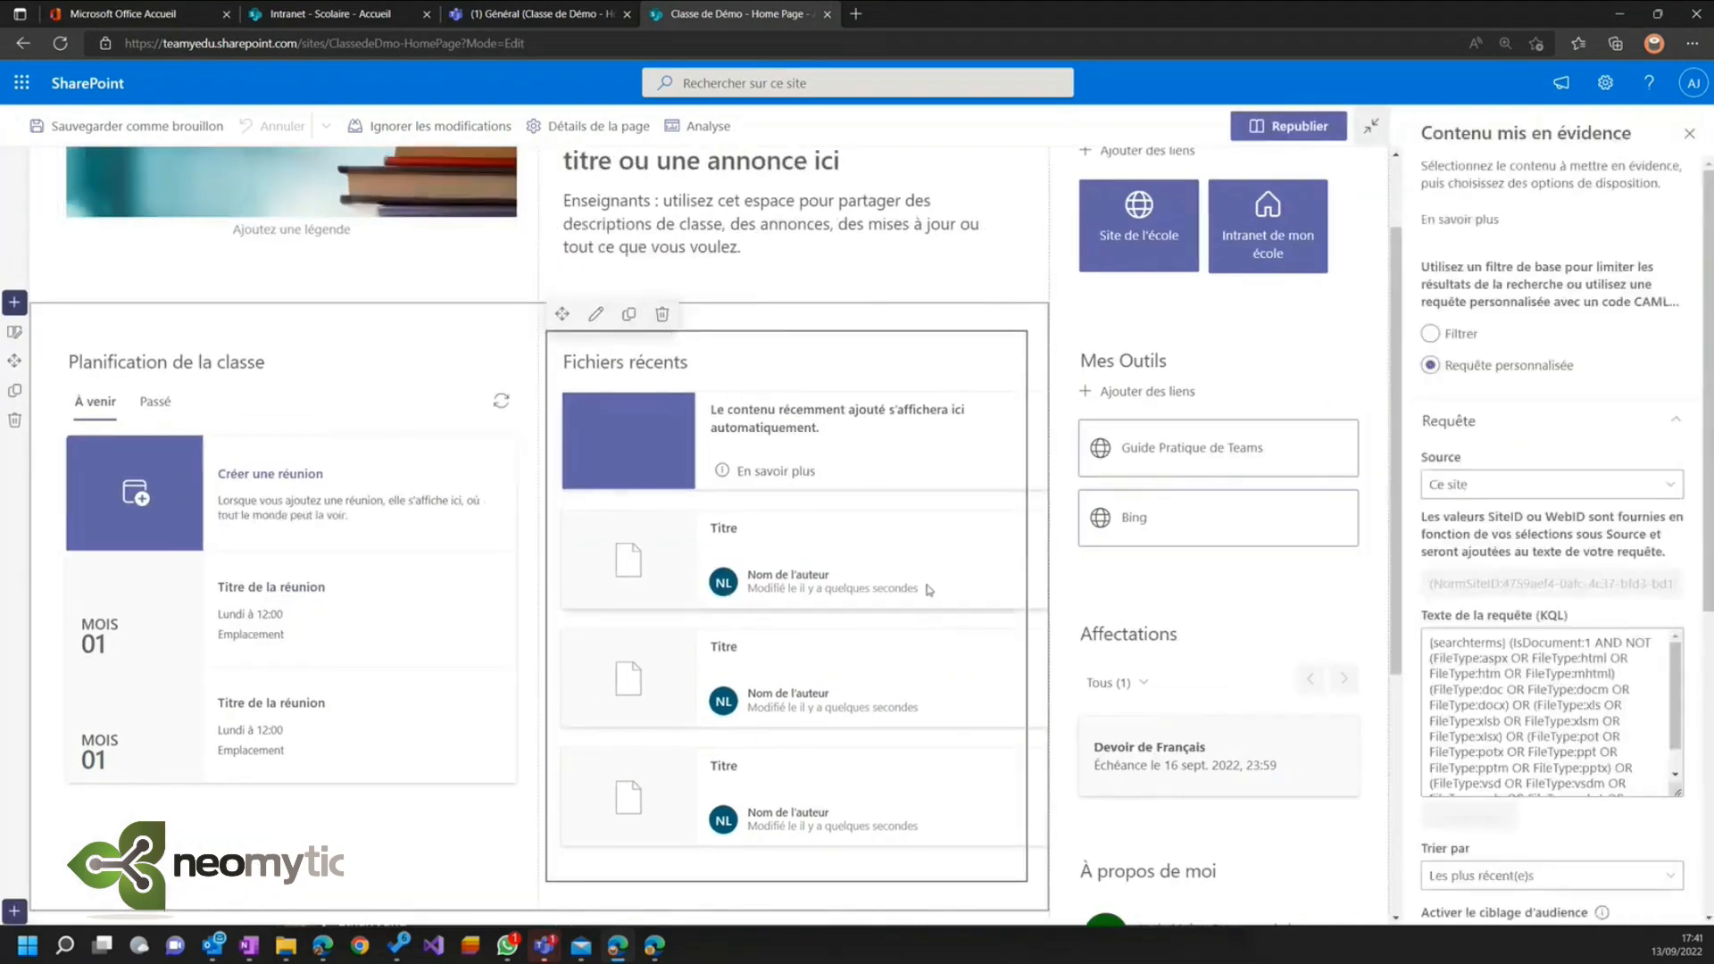
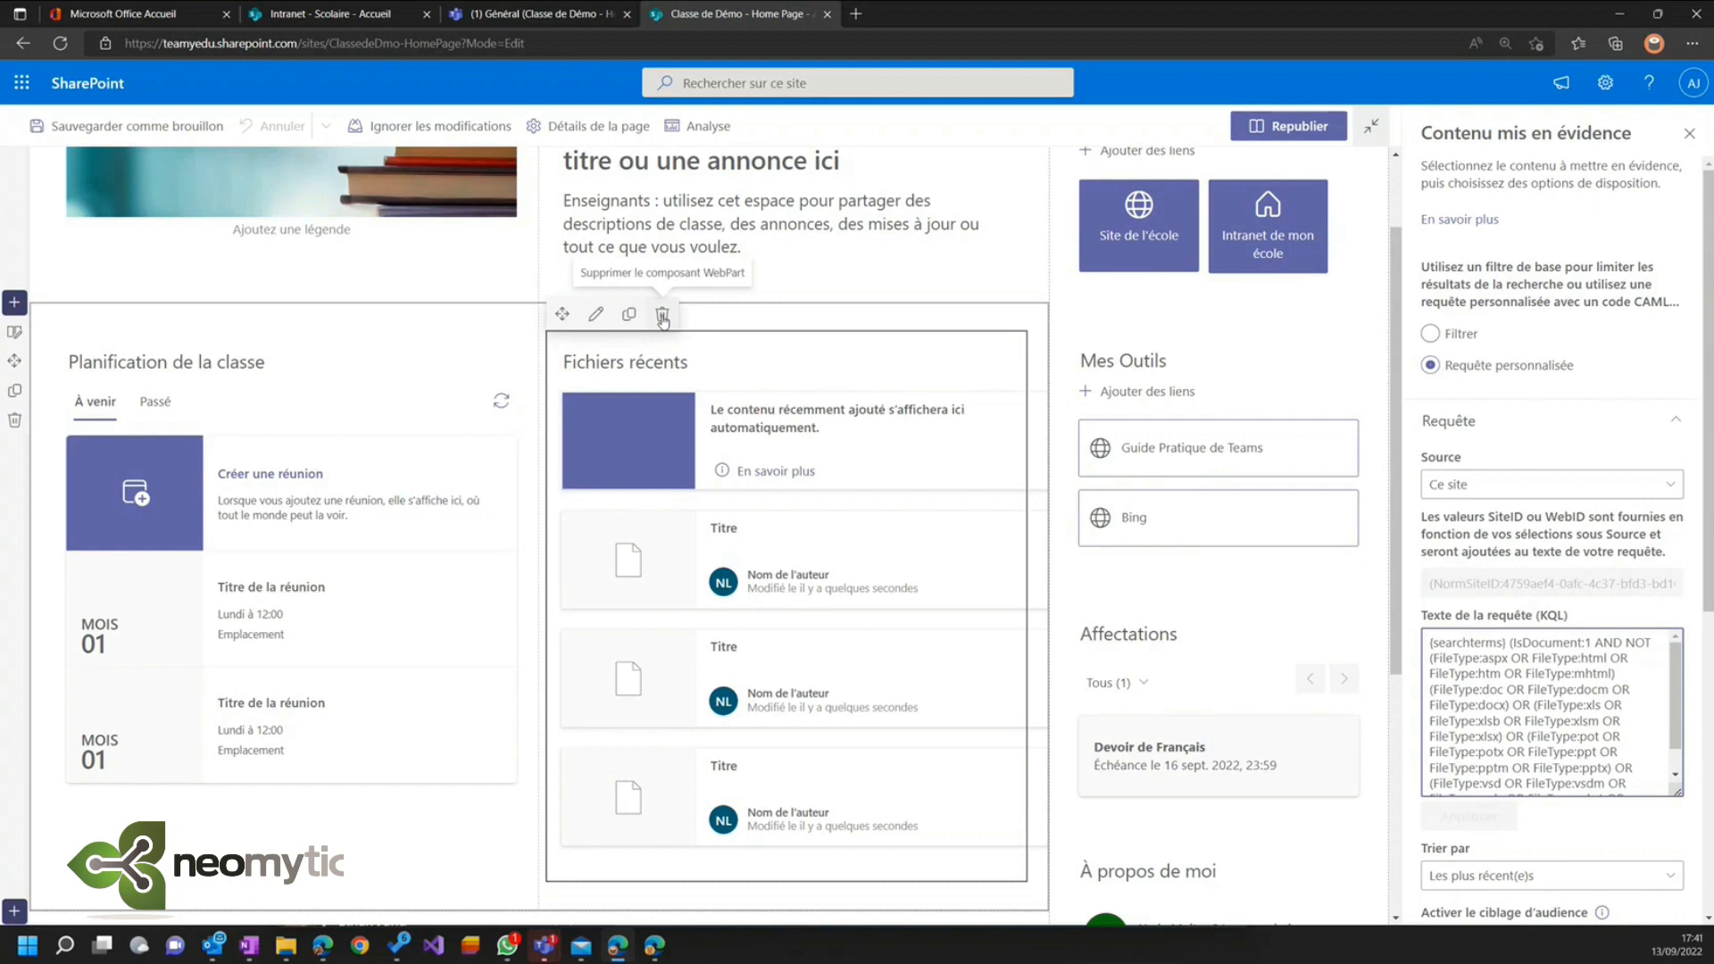
{"action": "left_click", "coordinate": [663, 317]}
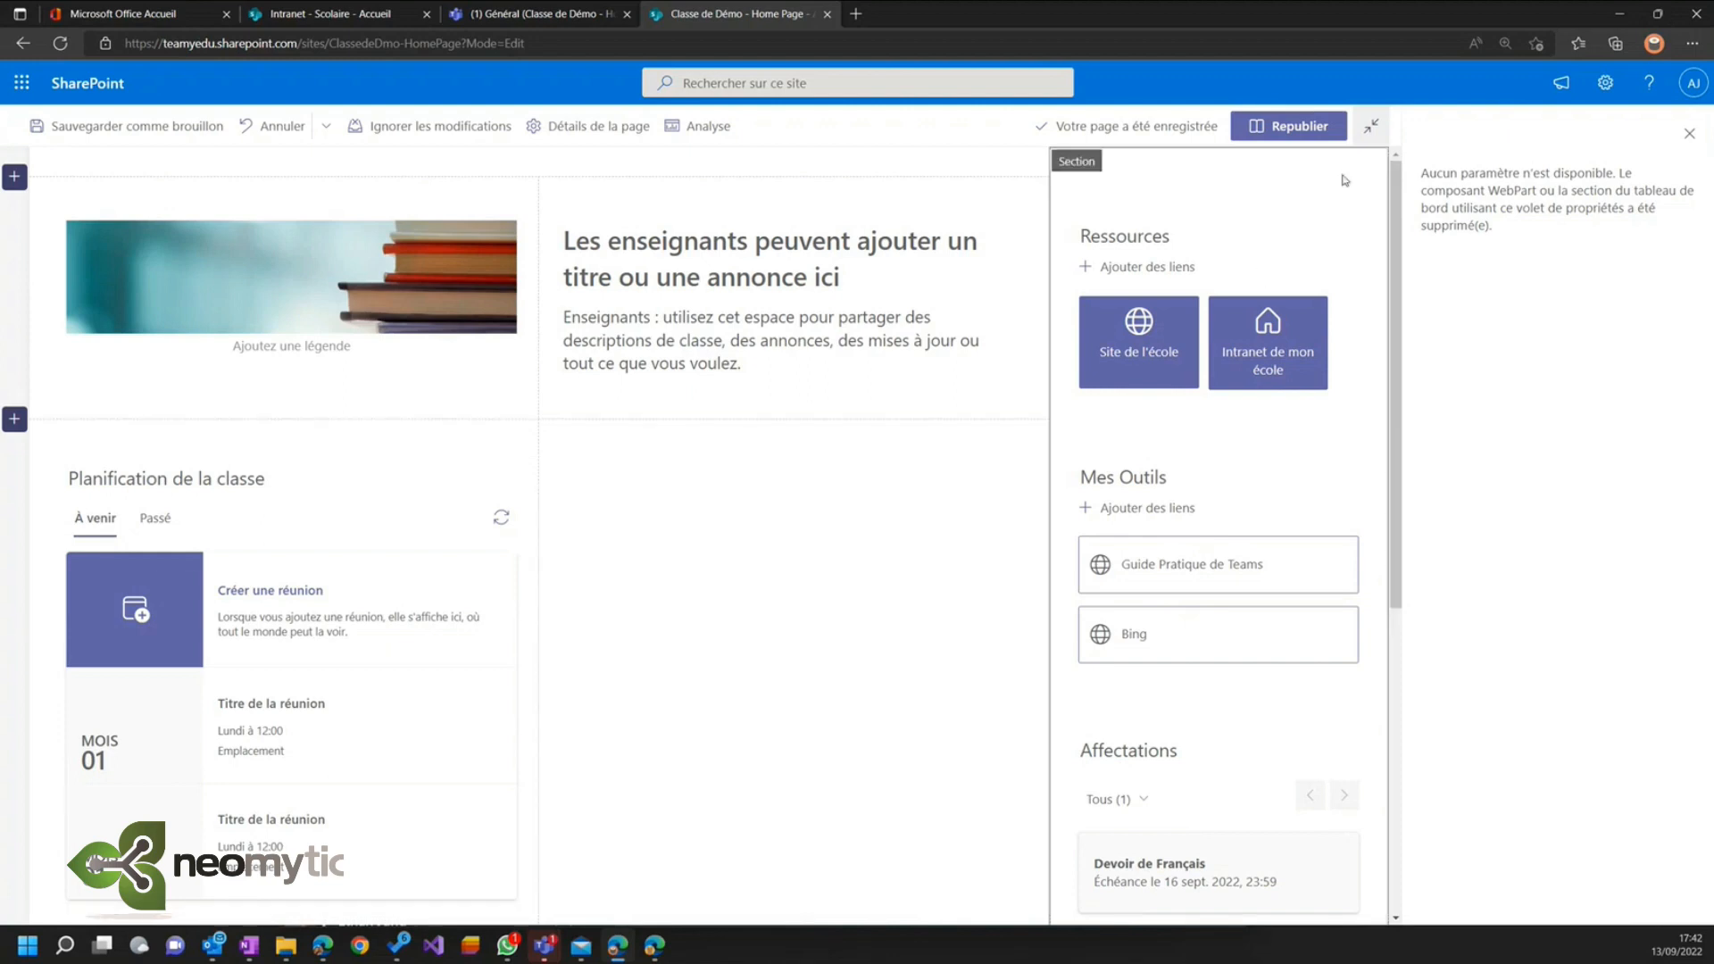
{"action": "left_click", "coordinate": [1302, 127]}
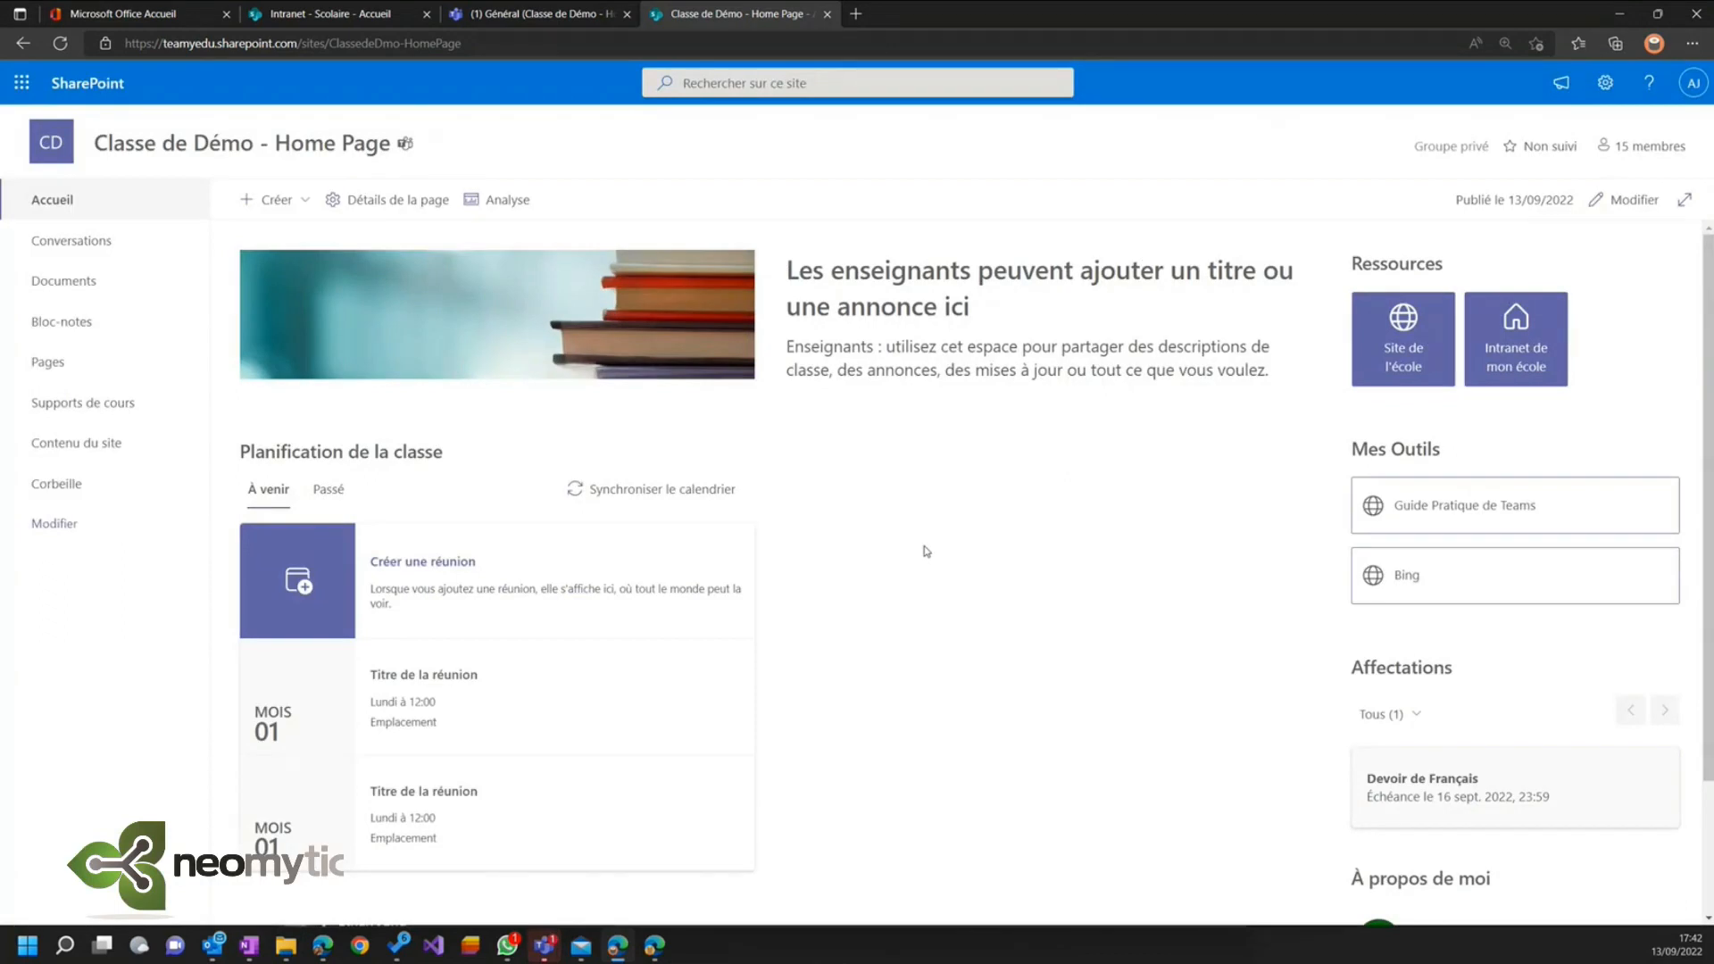
- Open the Outlook calendar through Créer une réunion in Planification de la classe and expand the list of calendars
{"action": "left_click", "coordinate": [458, 562]}
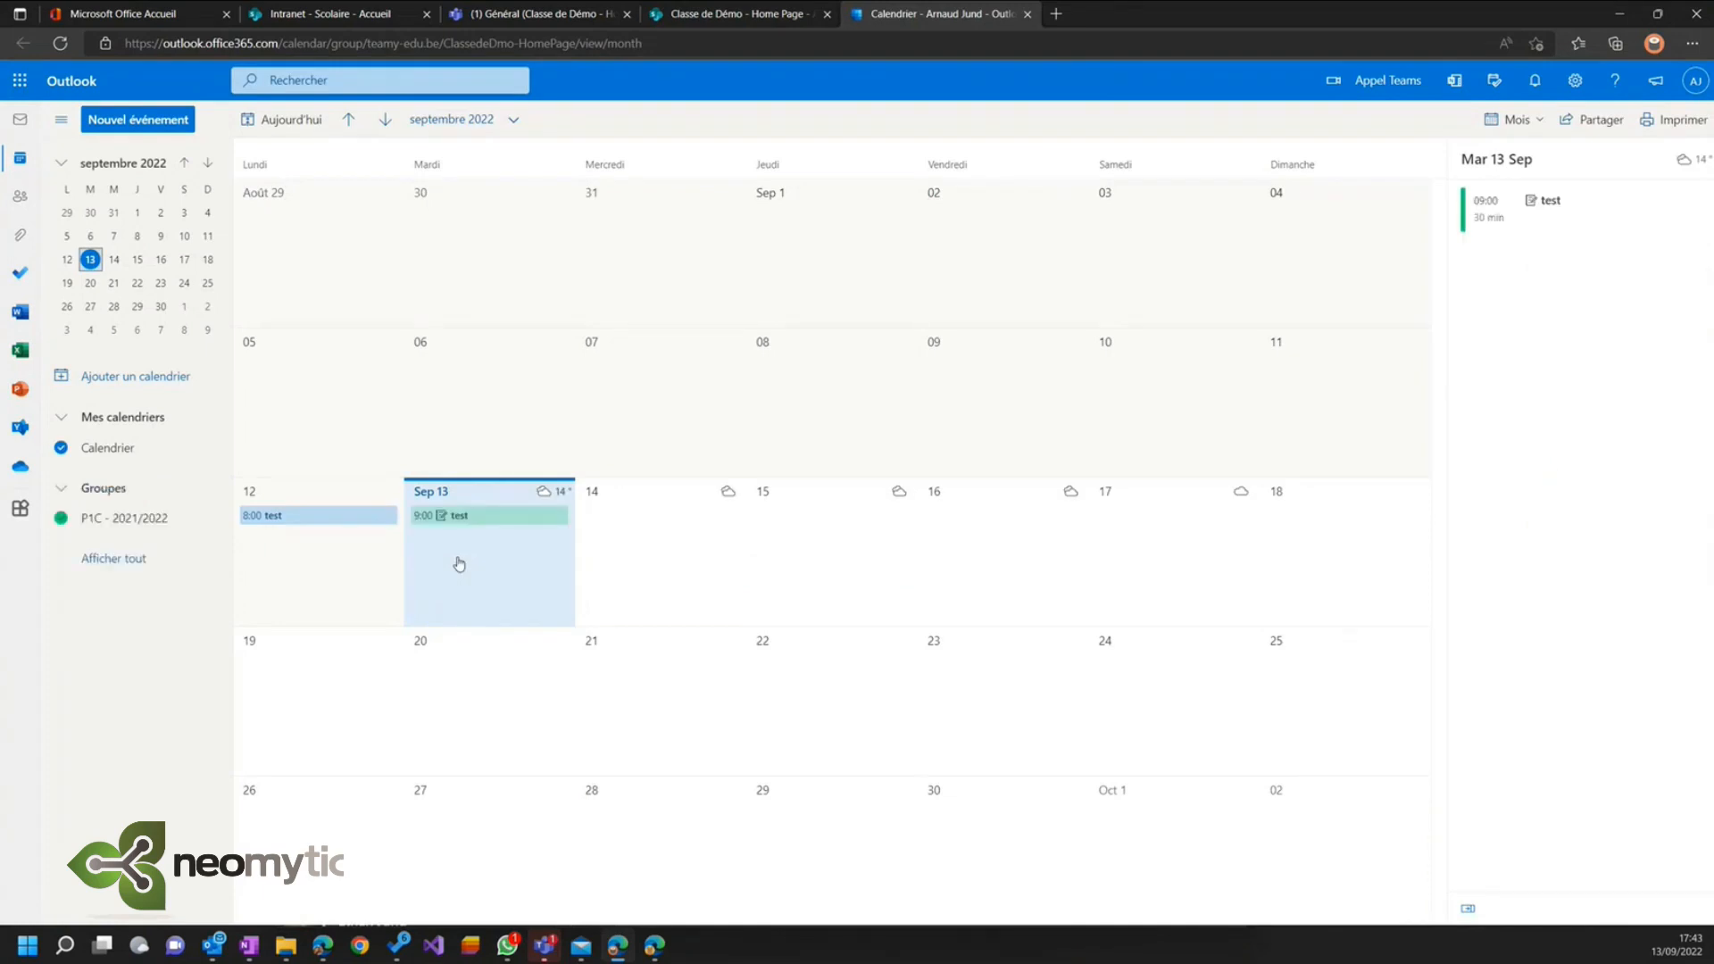
{"action": "left_click", "coordinate": [94, 561]}
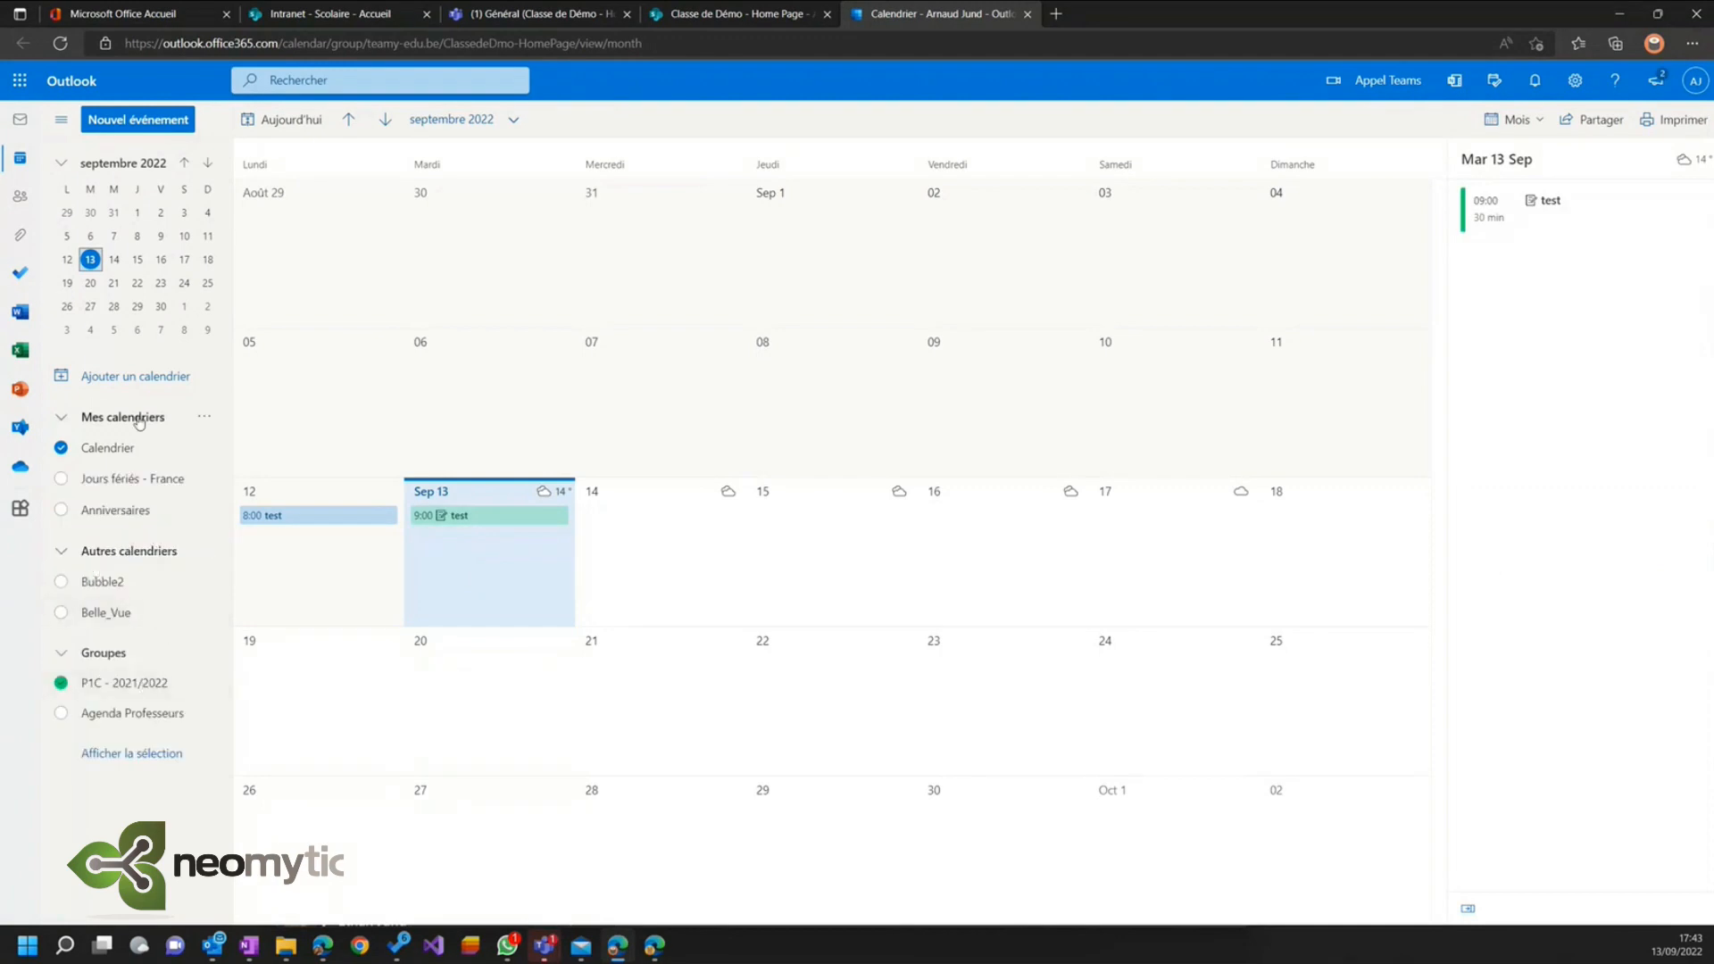
- Check which calendars a new Outlook event can be saved in, and discard the event
{"action": "left_click", "coordinate": [139, 120]}
{"action": "left_click", "coordinate": [613, 182]}
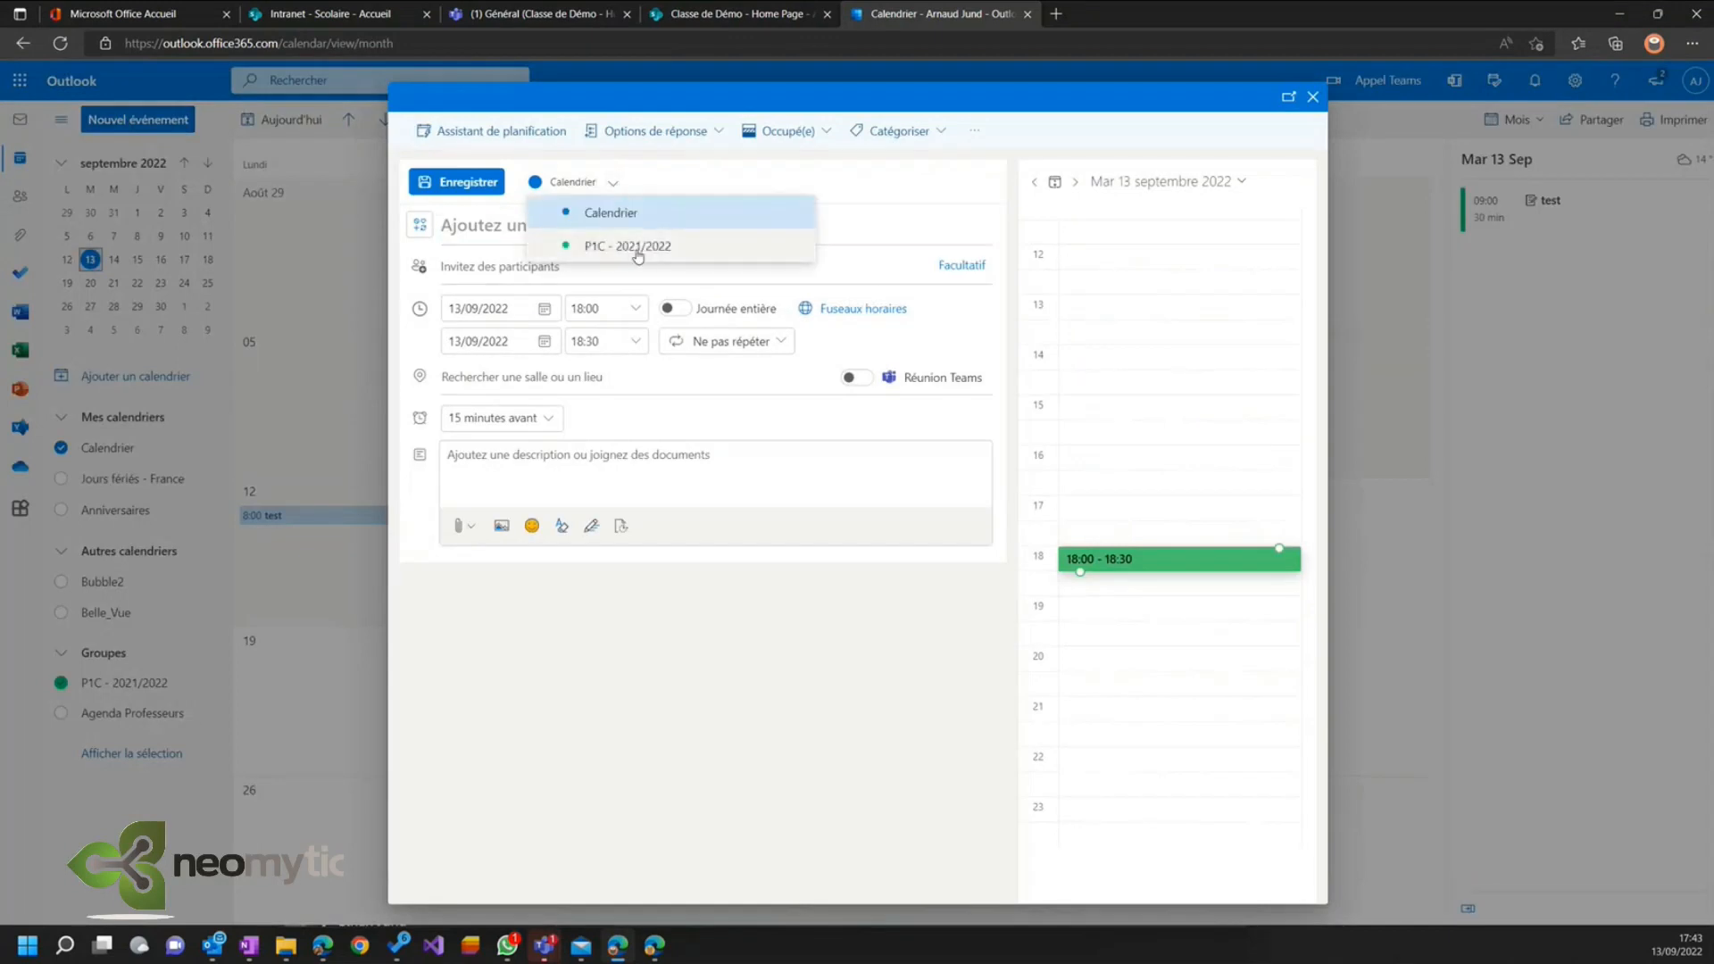
{"action": "left_click", "coordinate": [1312, 96]}
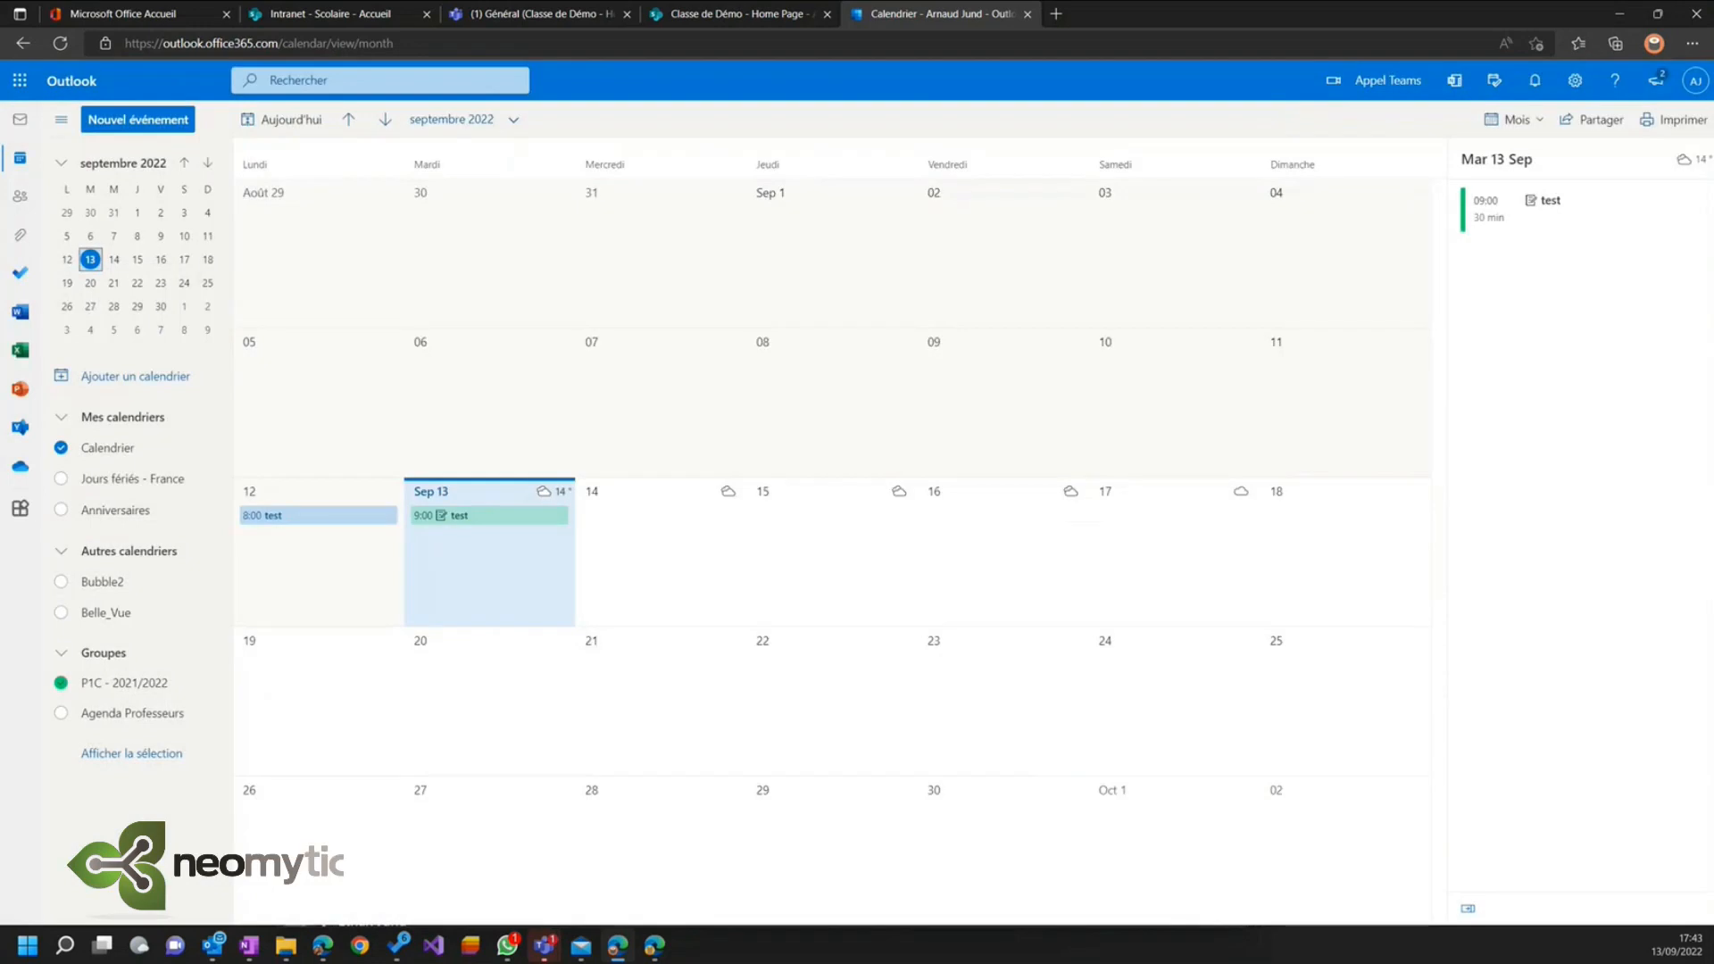
- Add the class group's calendar from the organisation's directory to the contacts' calendars, using the group's e-mail address
{"action": "key", "text": "alt+Tab"}
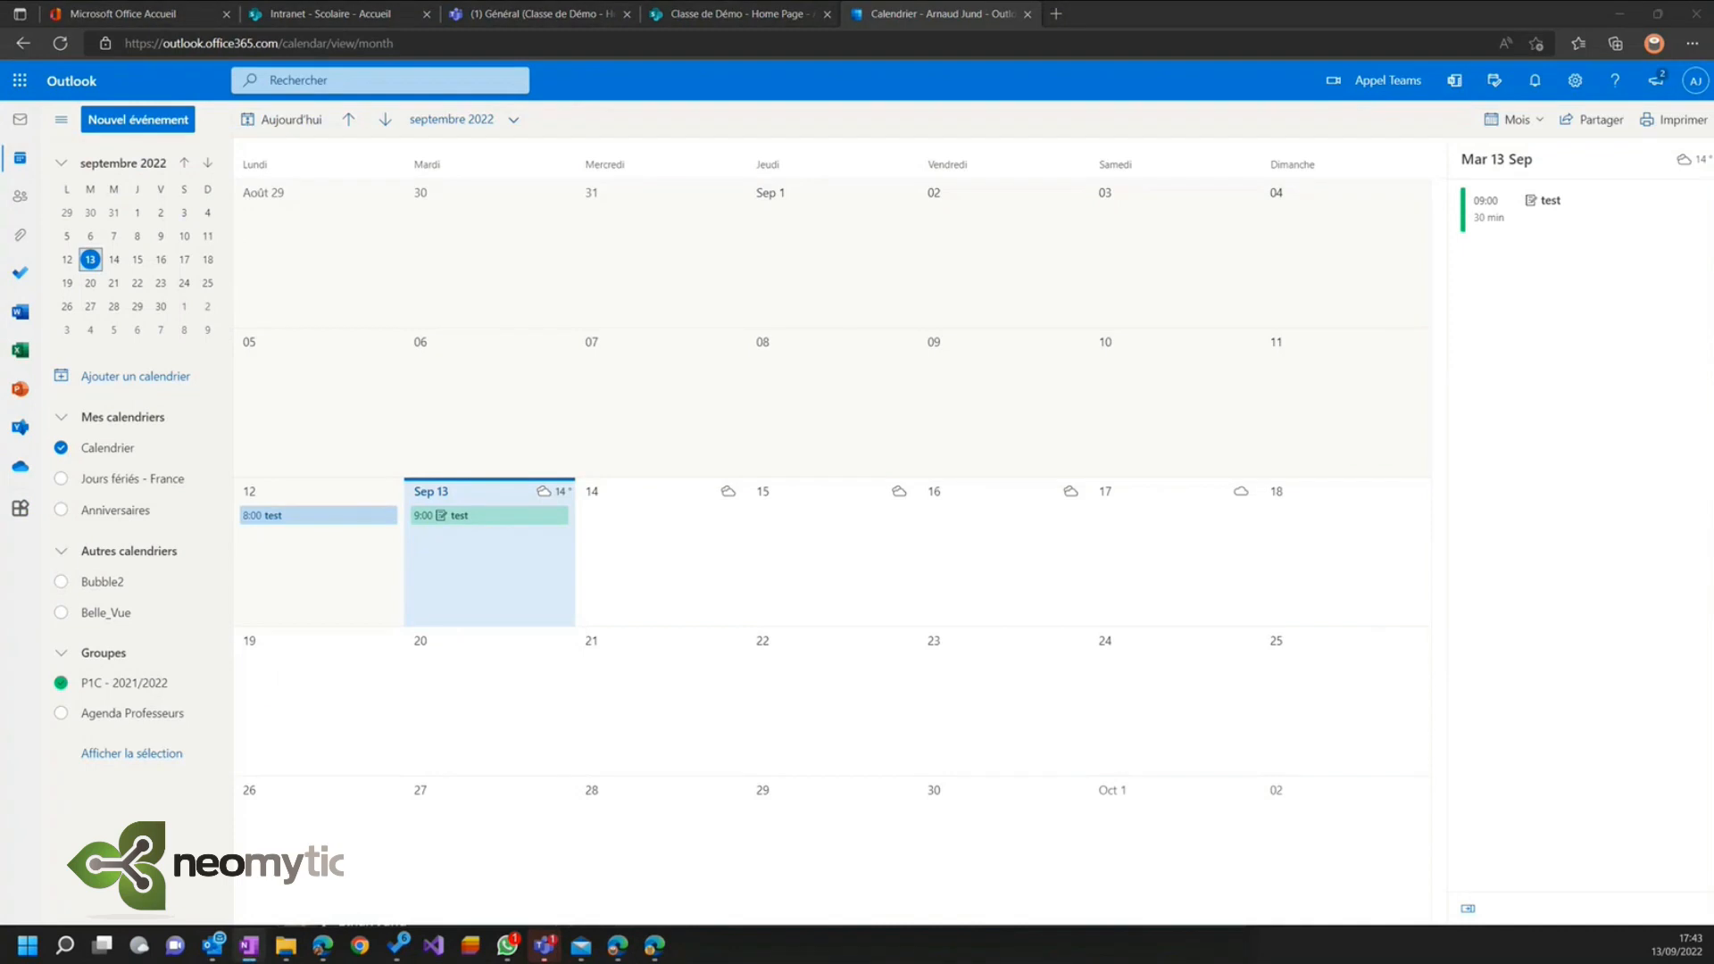
{"action": "left_click", "coordinate": [142, 379]}
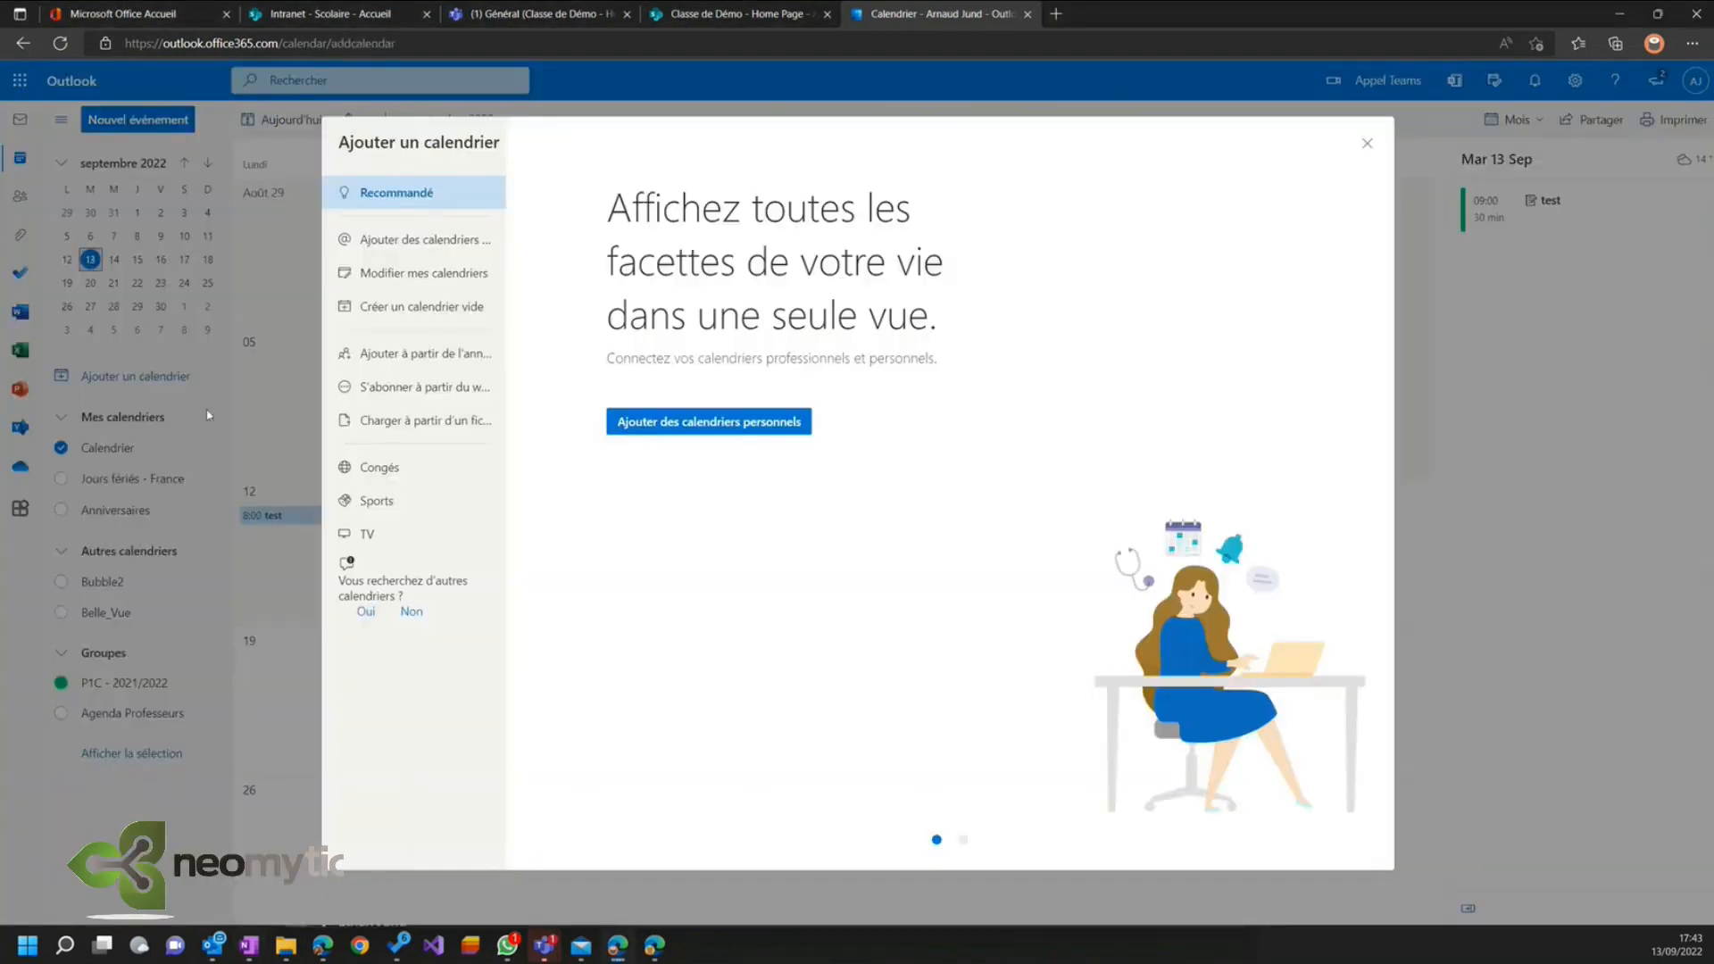
{"action": "left_click", "coordinate": [432, 357]}
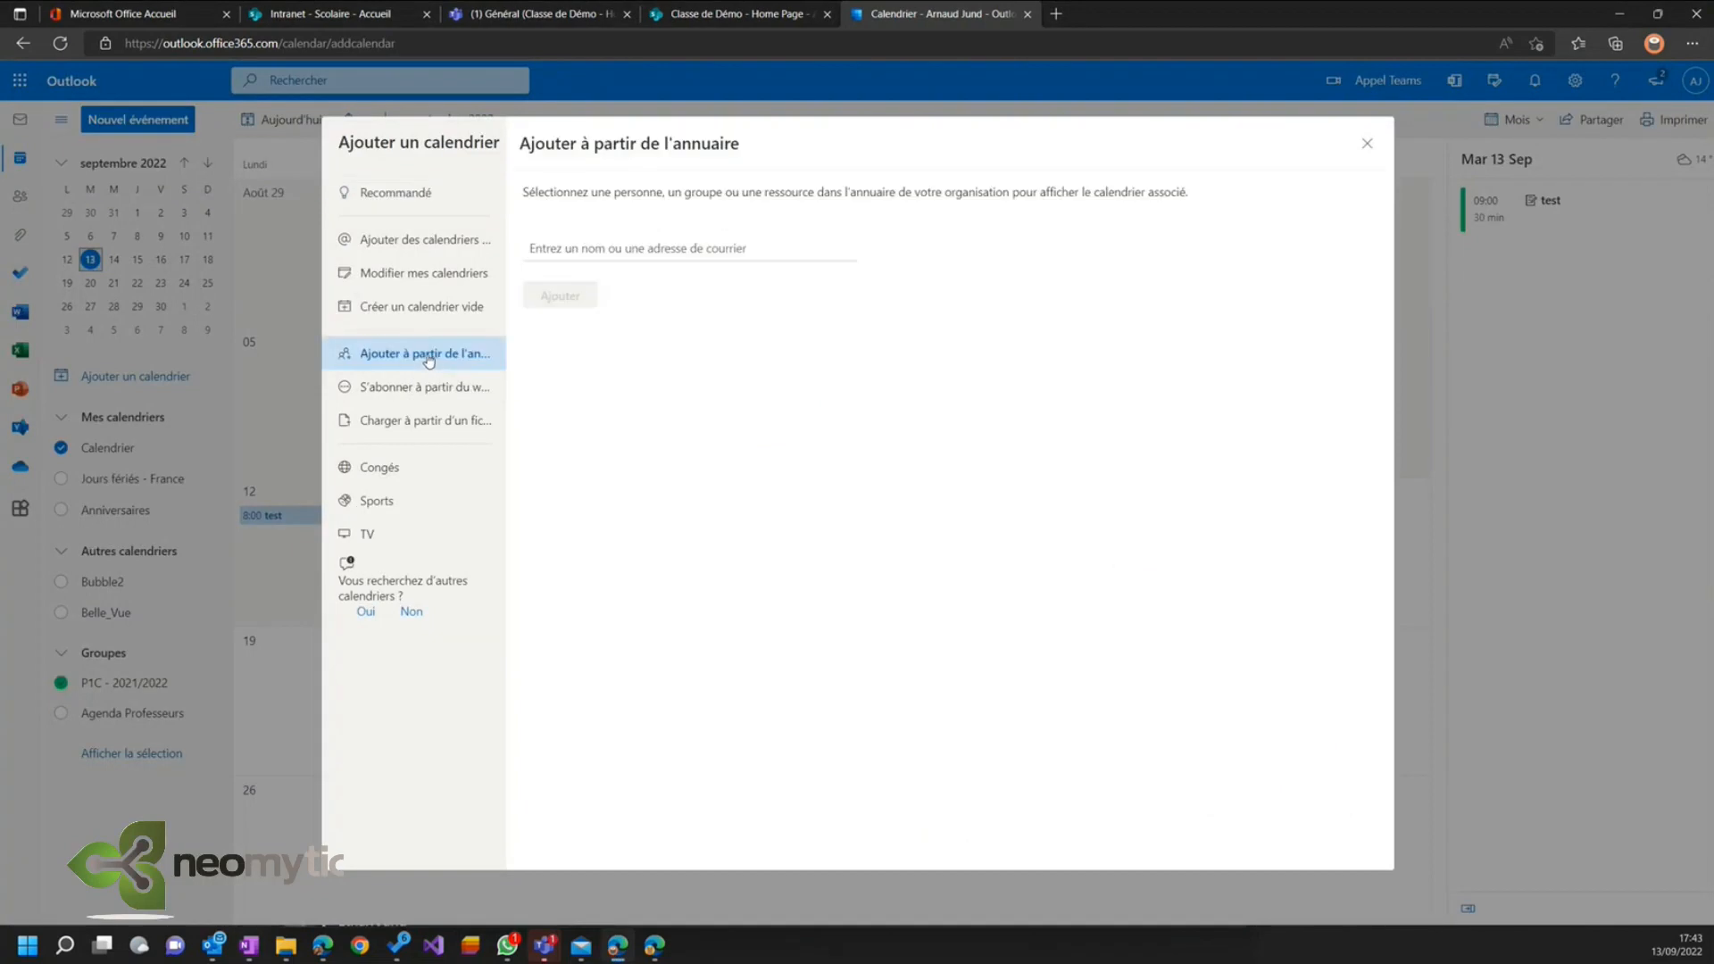
{"action": "left_click", "coordinate": [605, 254]}
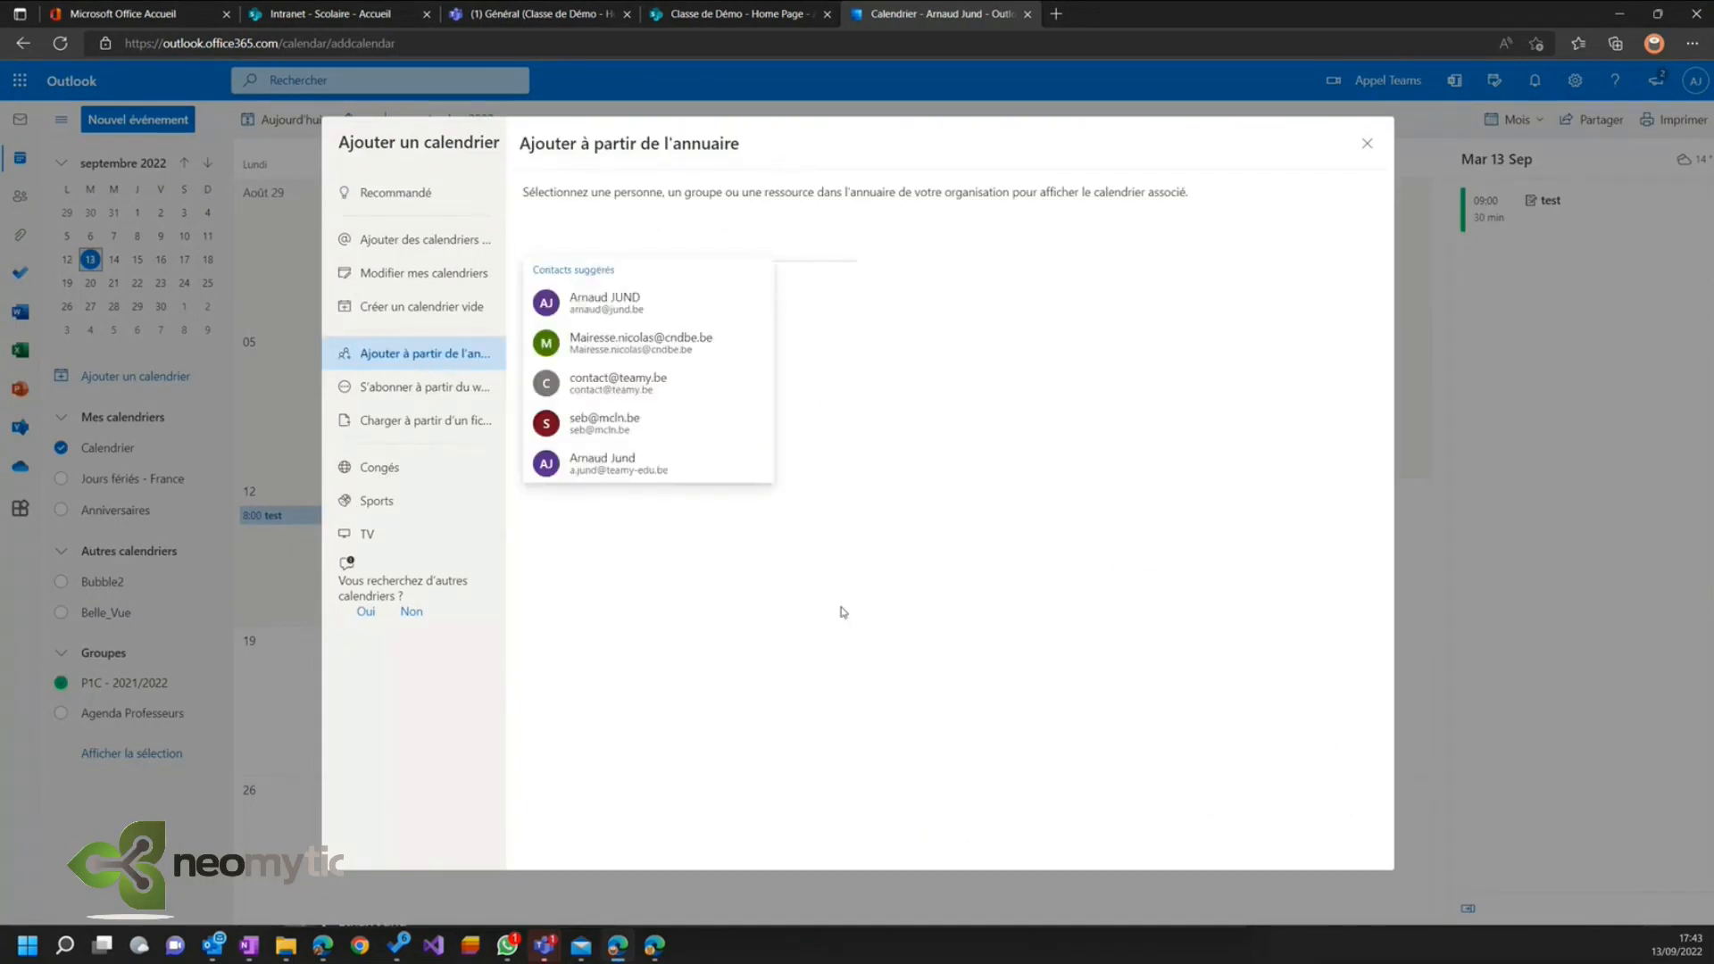
{"action": "key", "text": "ctrl+v"}
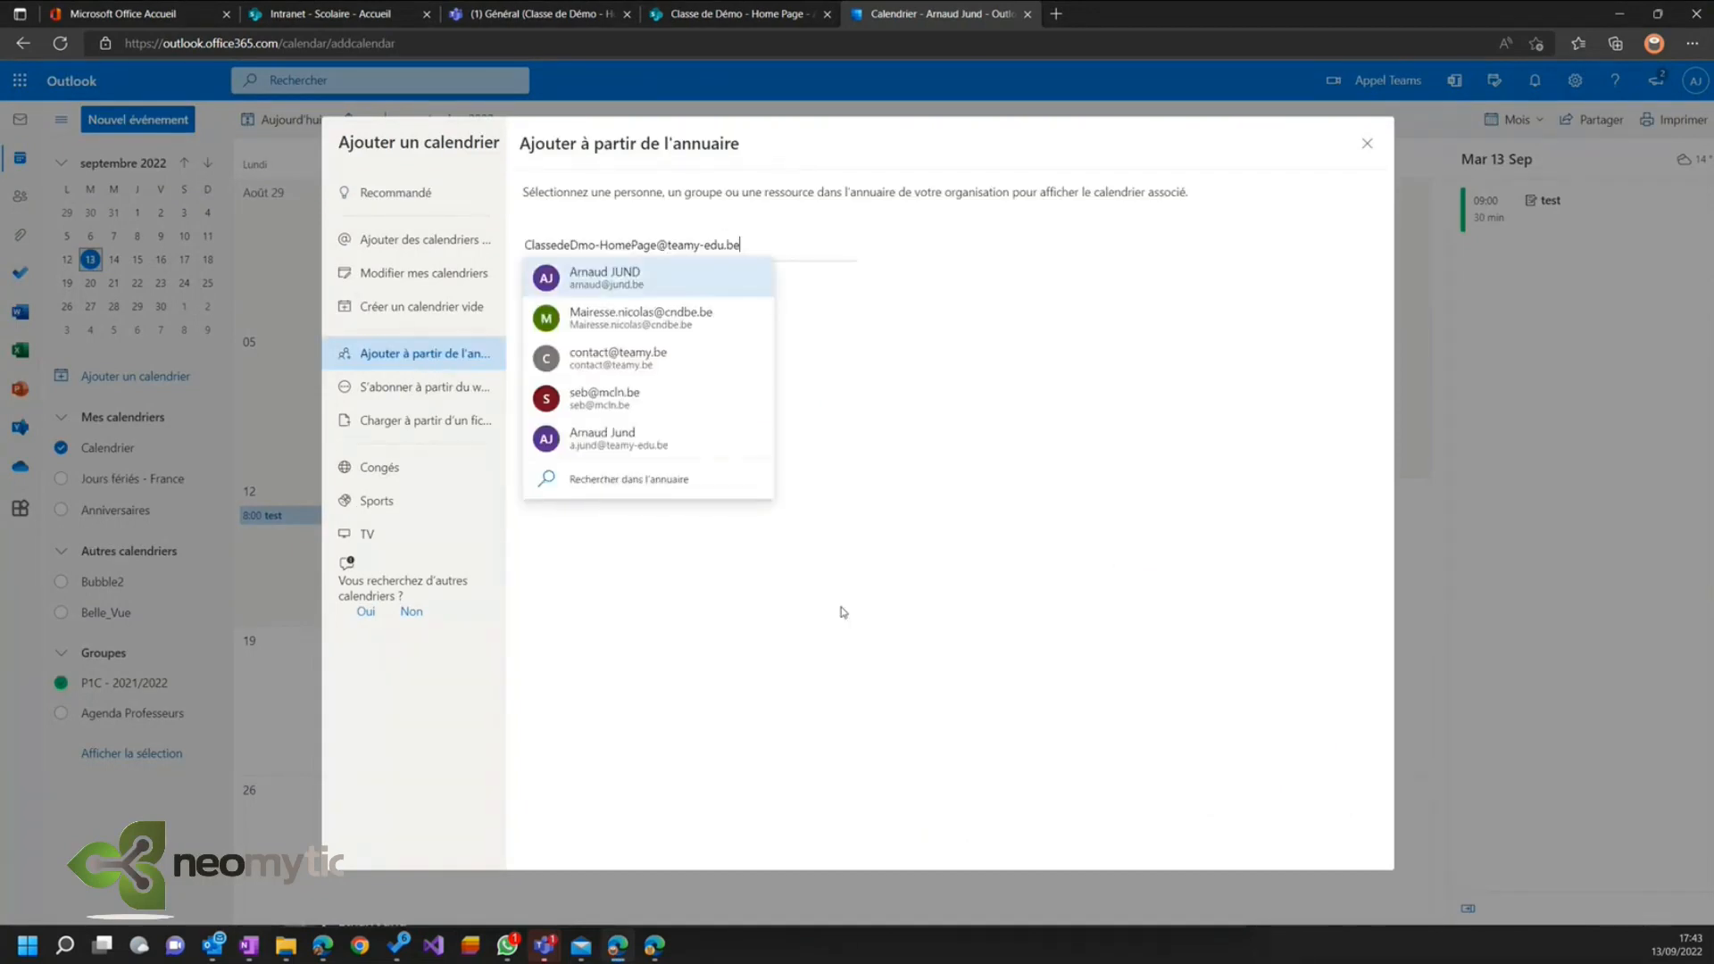
{"action": "key", "text": "Return"}
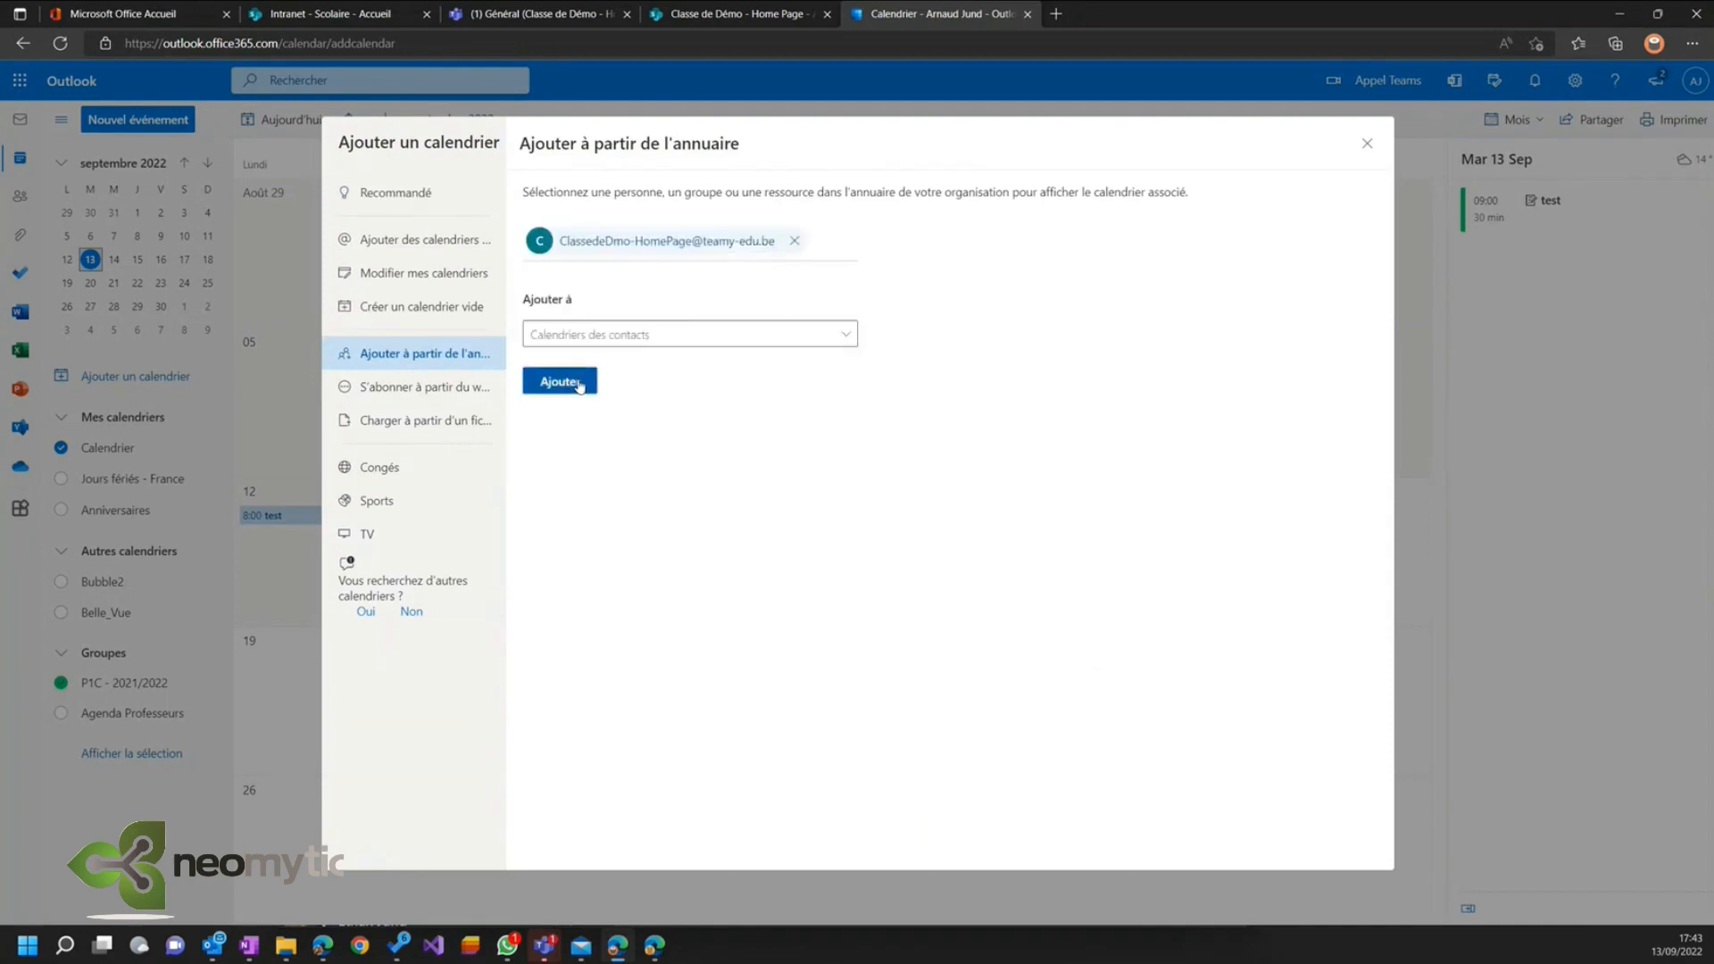
{"action": "left_click", "coordinate": [578, 384]}
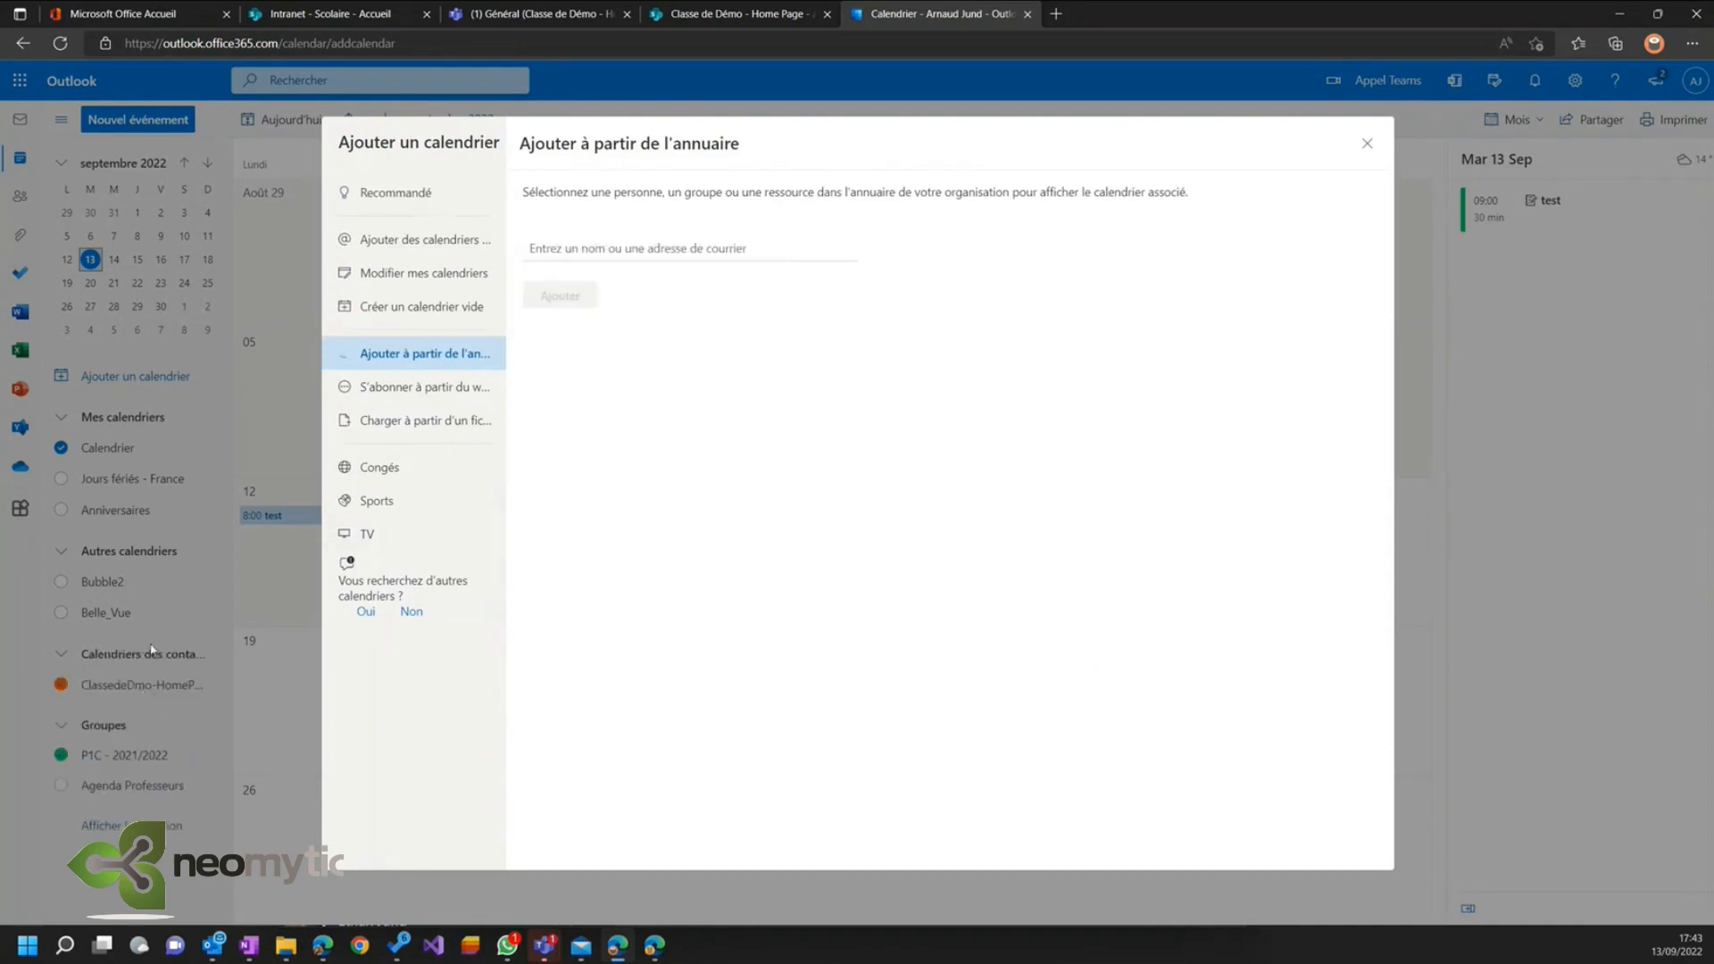
{"action": "left_click", "coordinate": [1366, 148]}
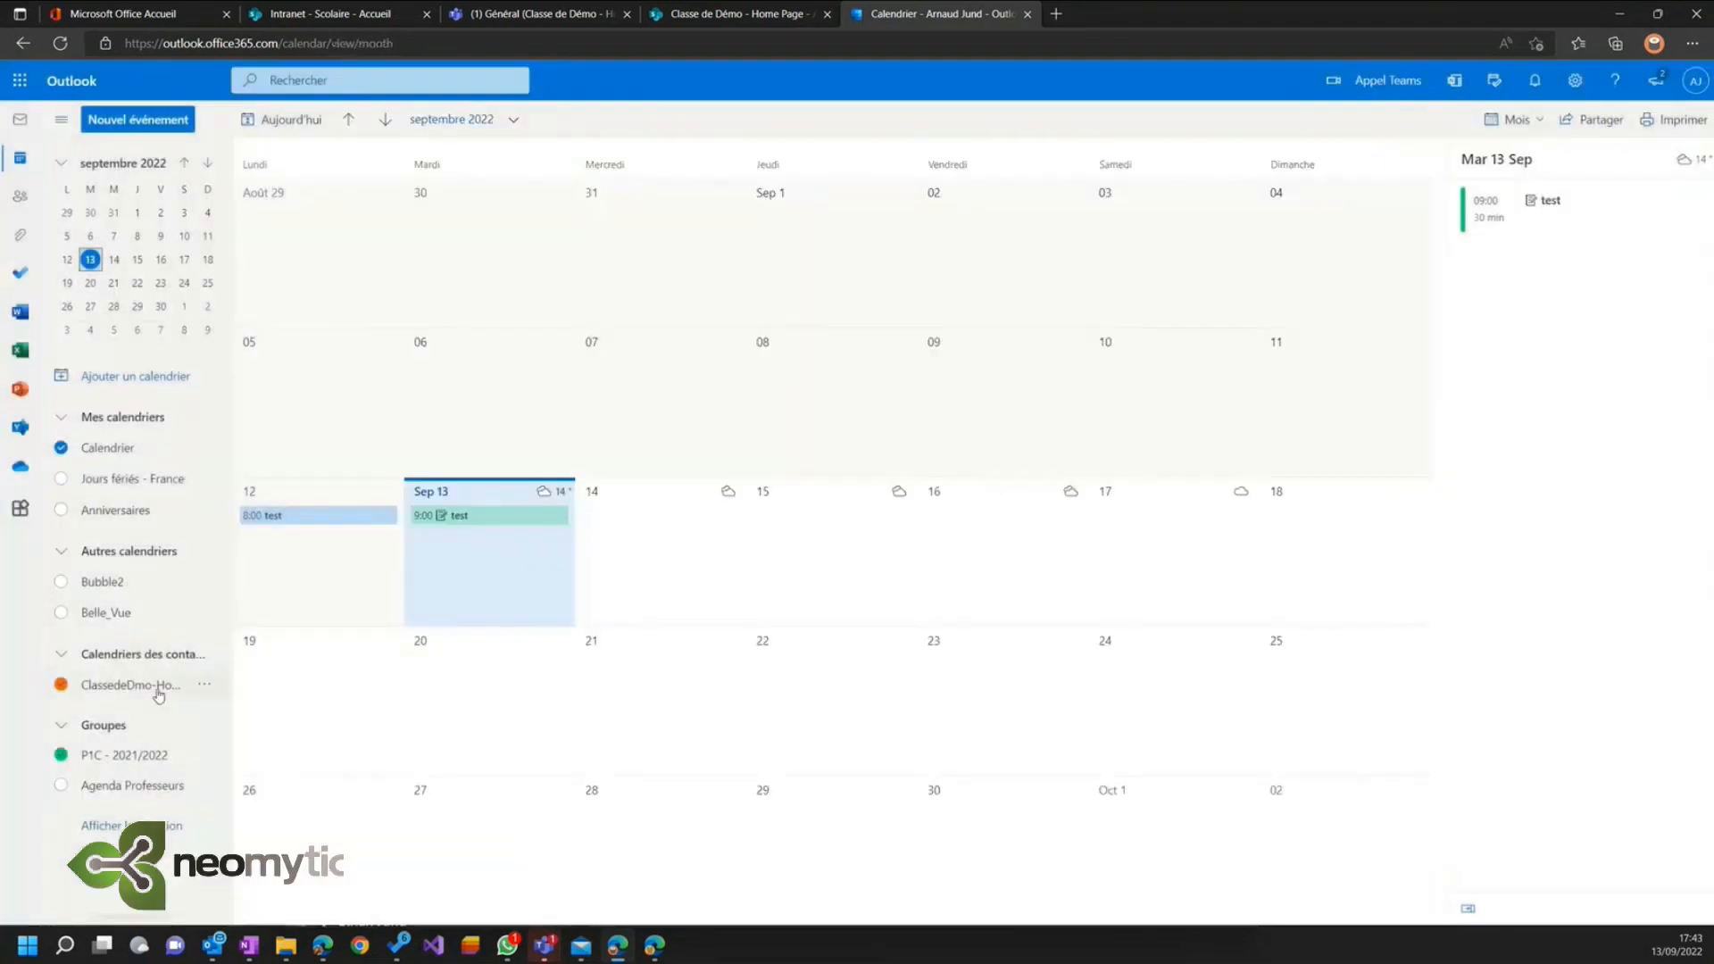
- Create the event "WorkShop Démo Paghe Acceuil" in the class calendar for 13/09/2022, 18:00 to 18:30, and return to the class's SharePoint home page
{"action": "left_click", "coordinate": [145, 125]}
{"action": "left_click", "coordinate": [612, 183]}
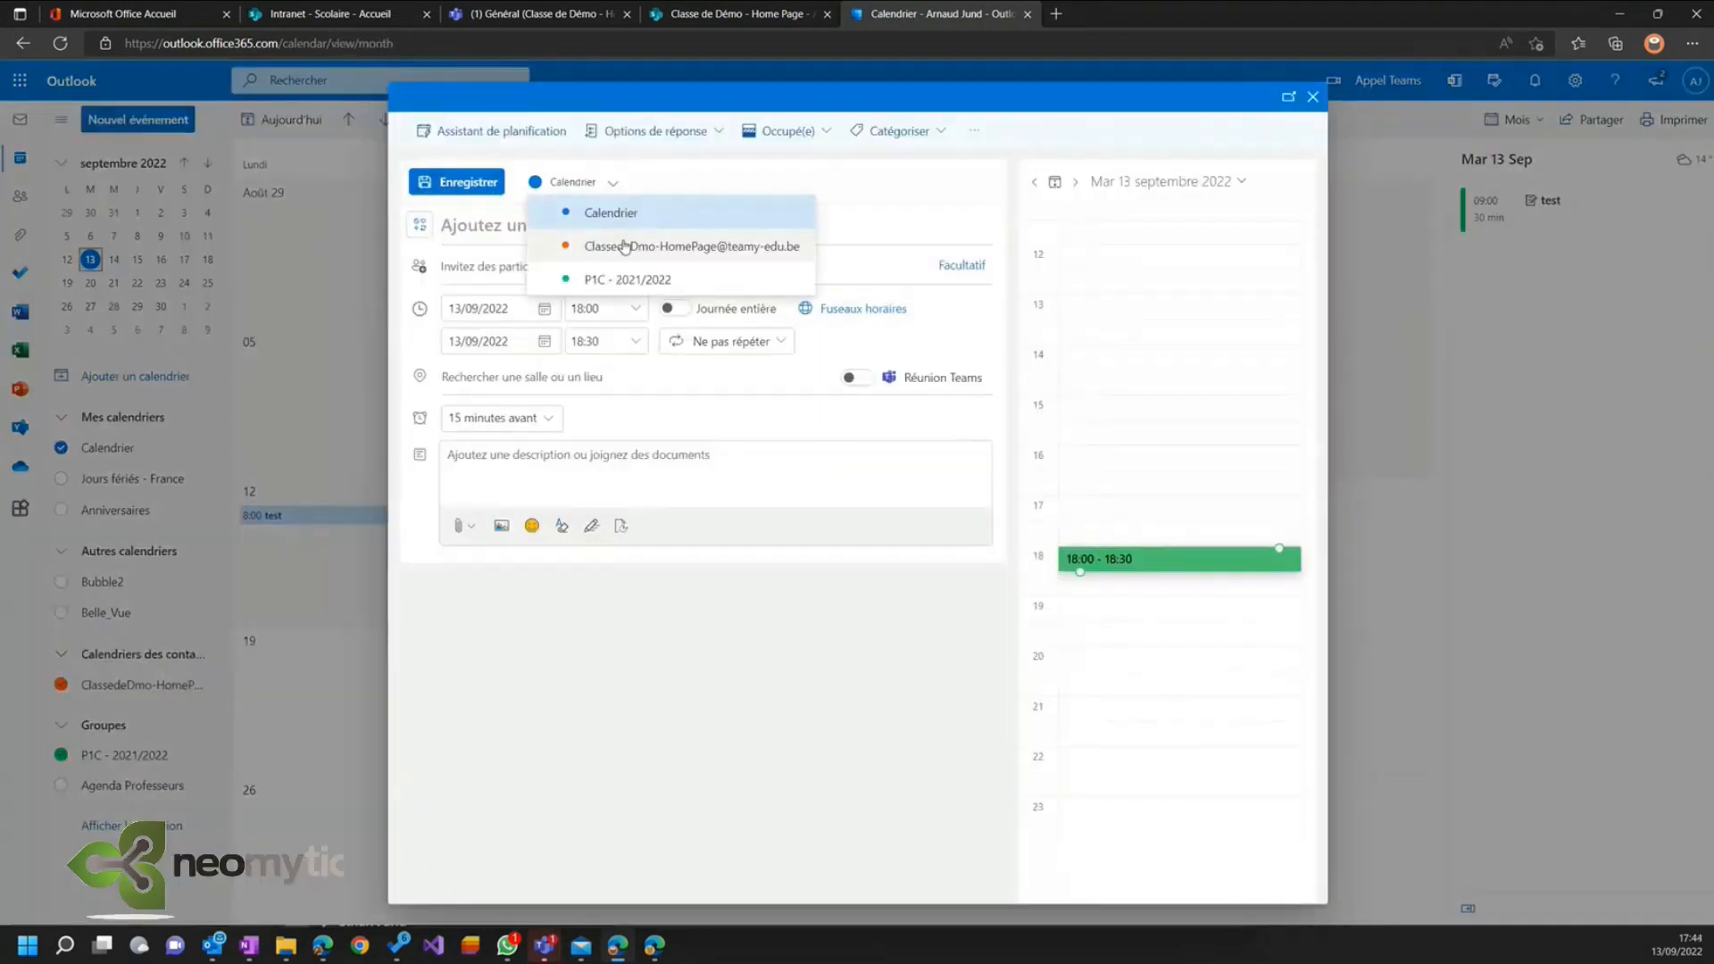
{"action": "left_click", "coordinate": [624, 248]}
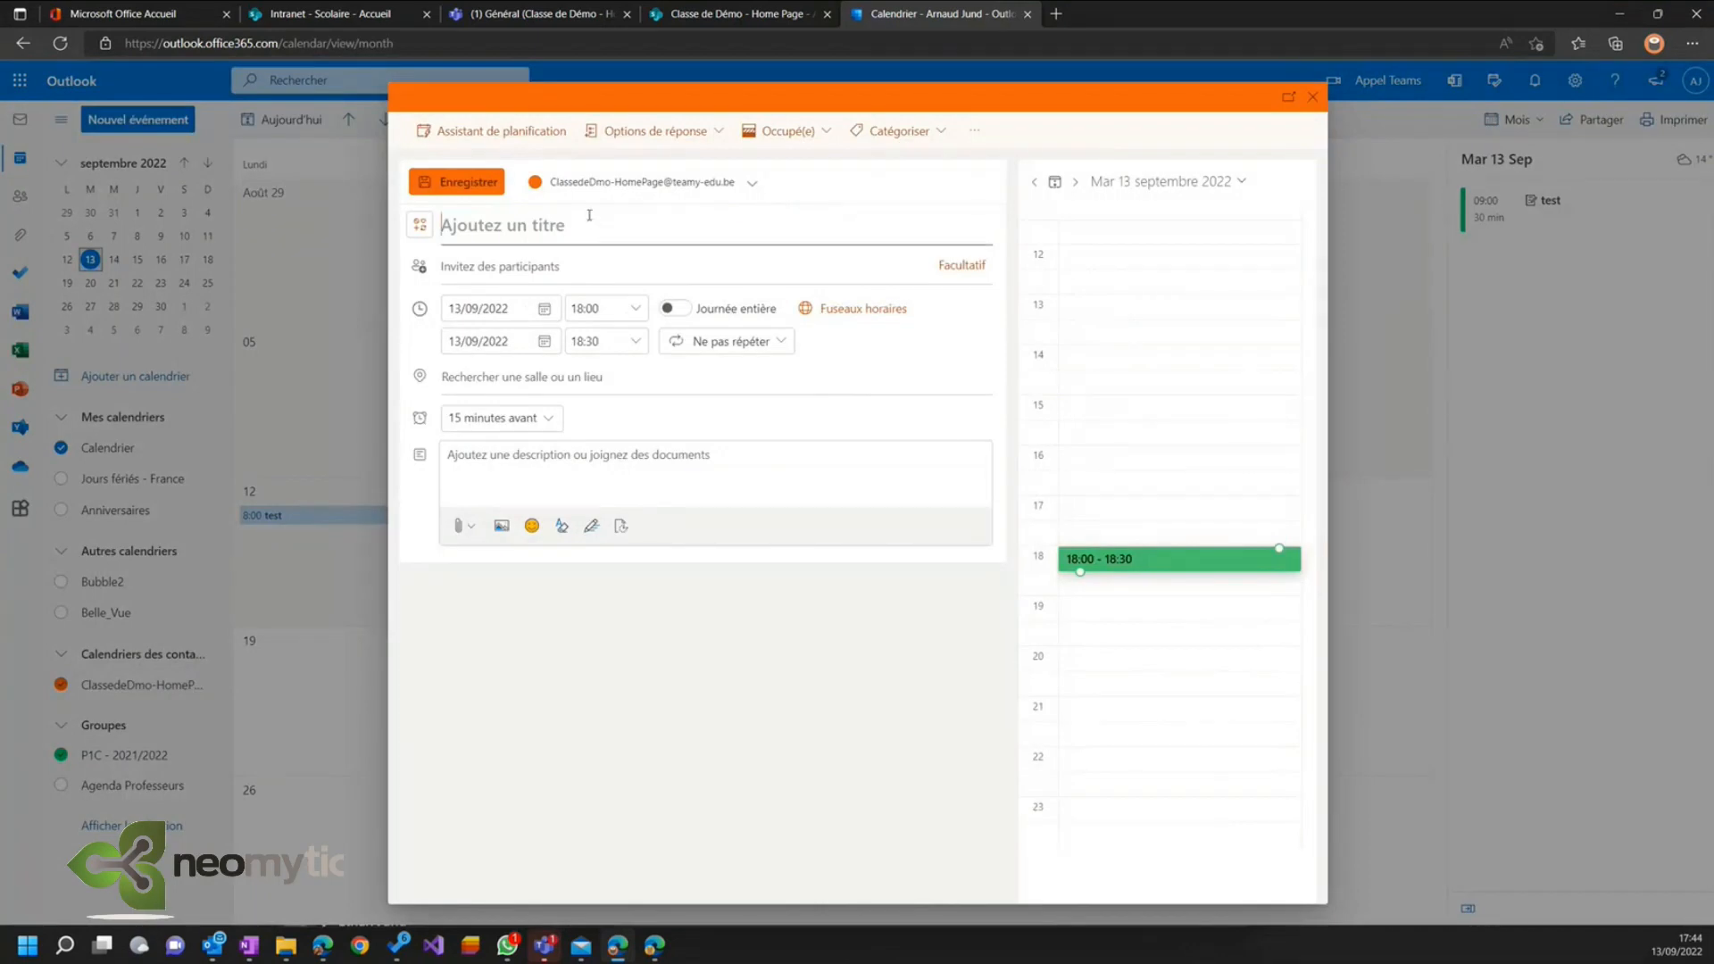
{"action": "left_click", "coordinate": [619, 325]}
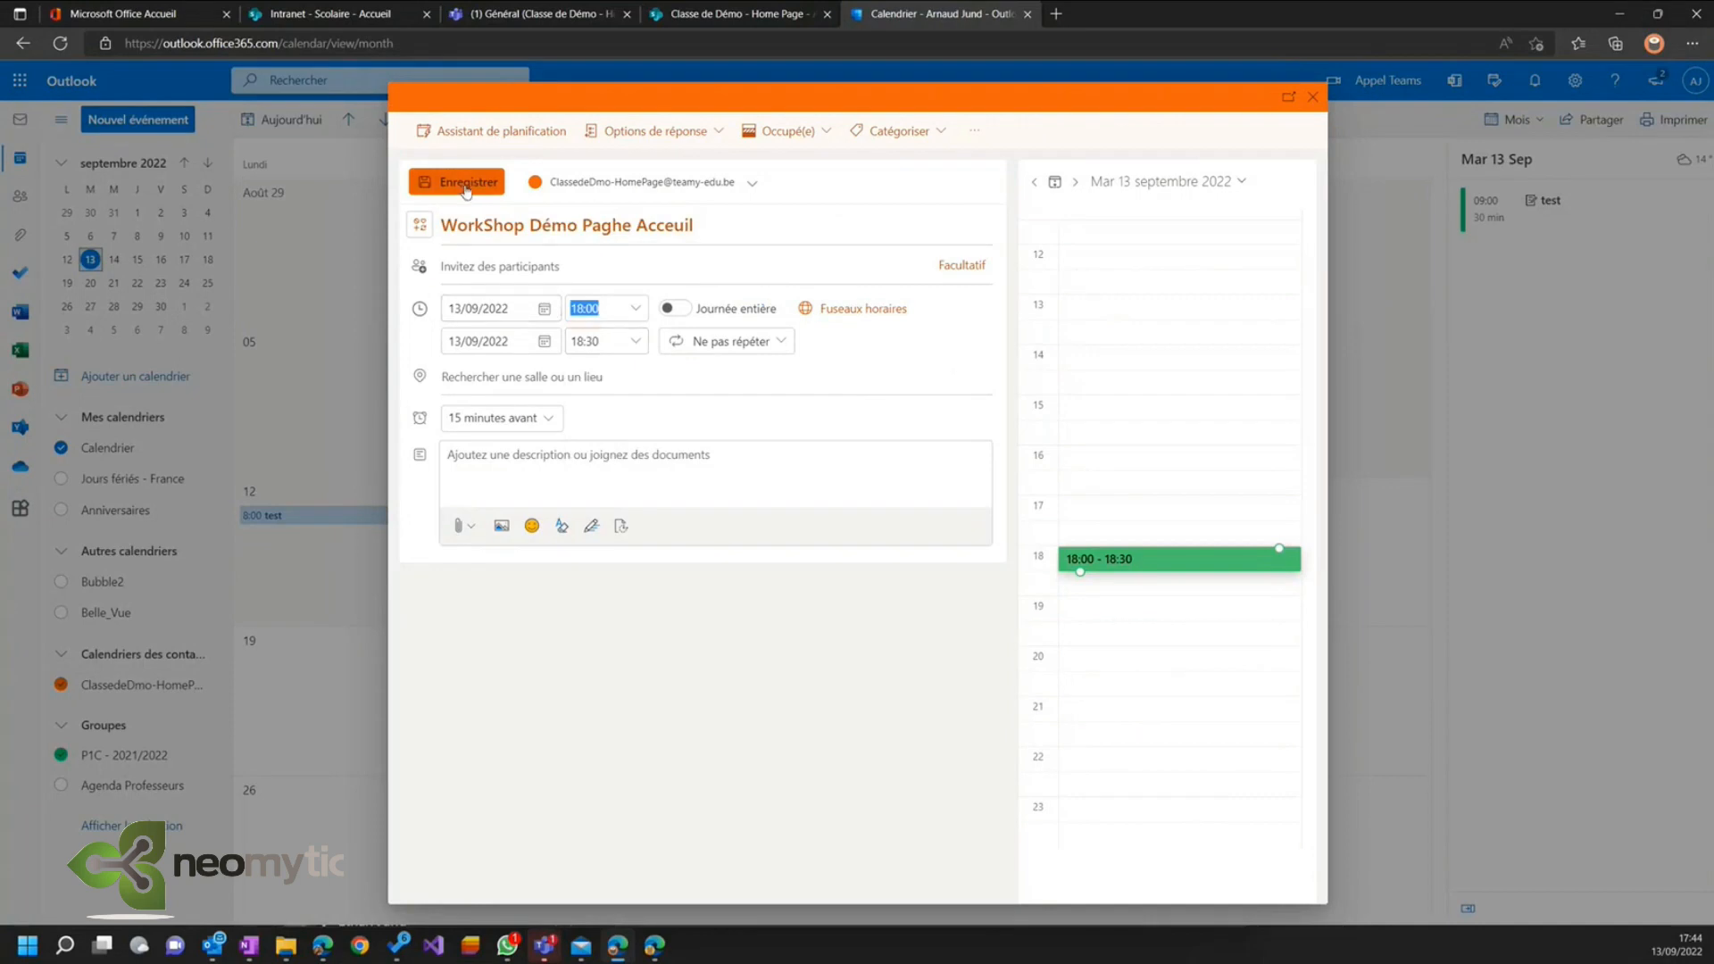
{"action": "left_click", "coordinate": [466, 185]}
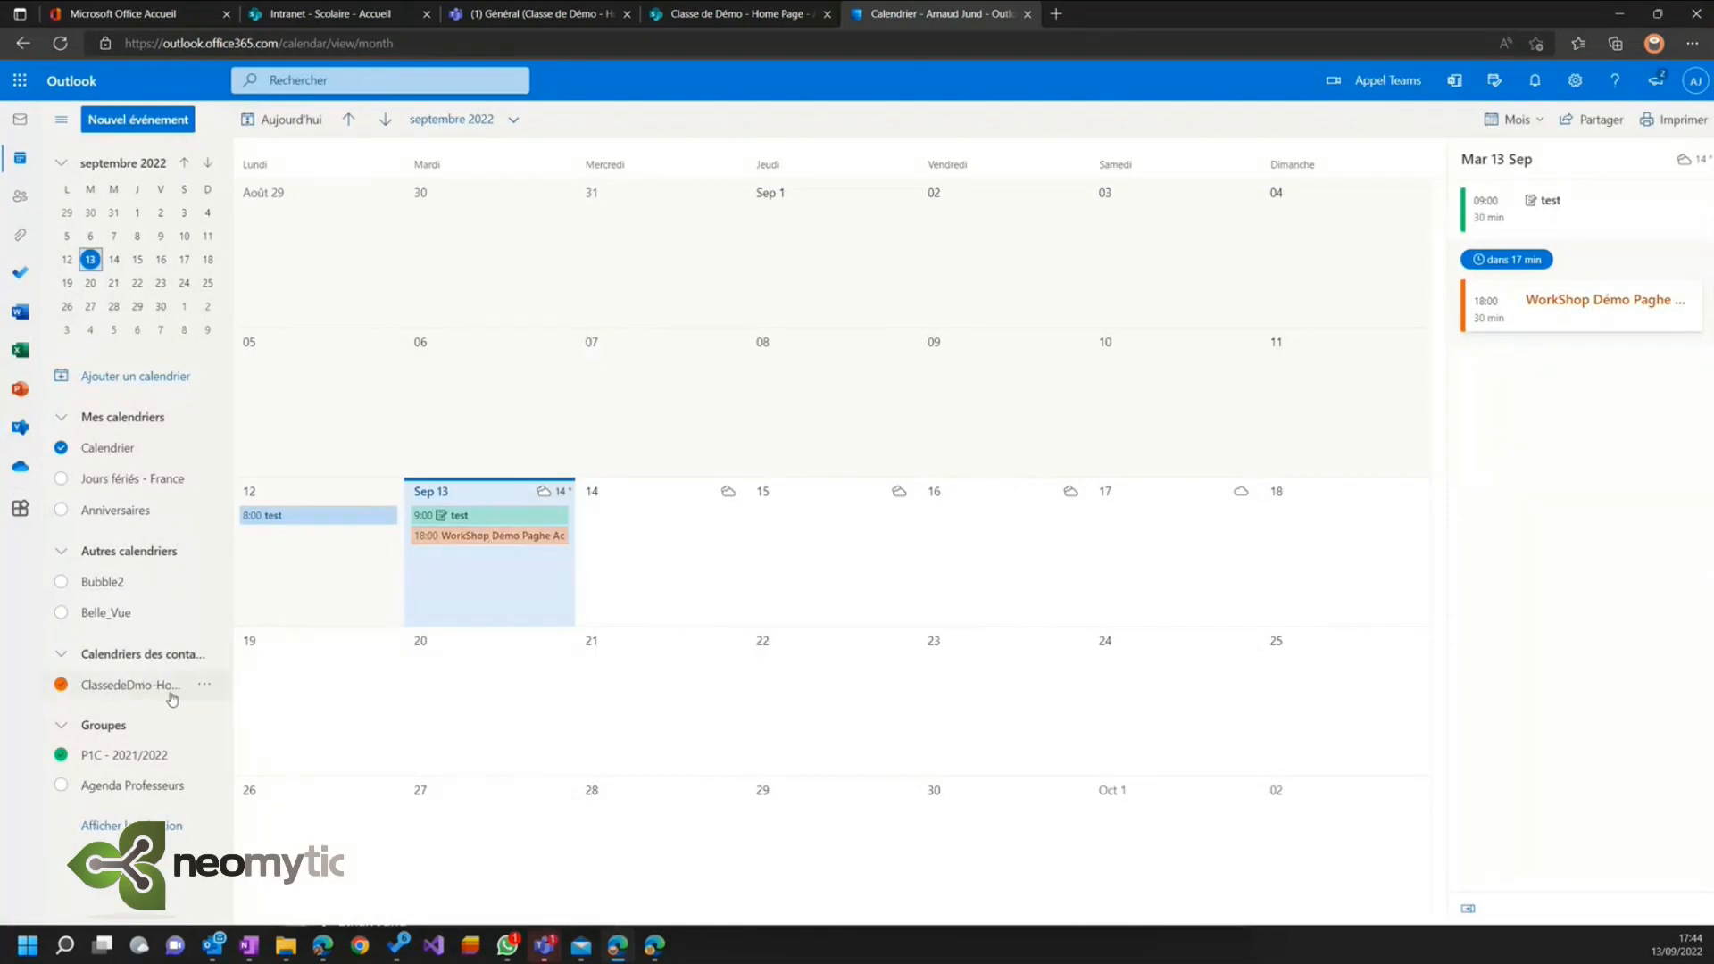
{"action": "left_click", "coordinate": [706, 17]}
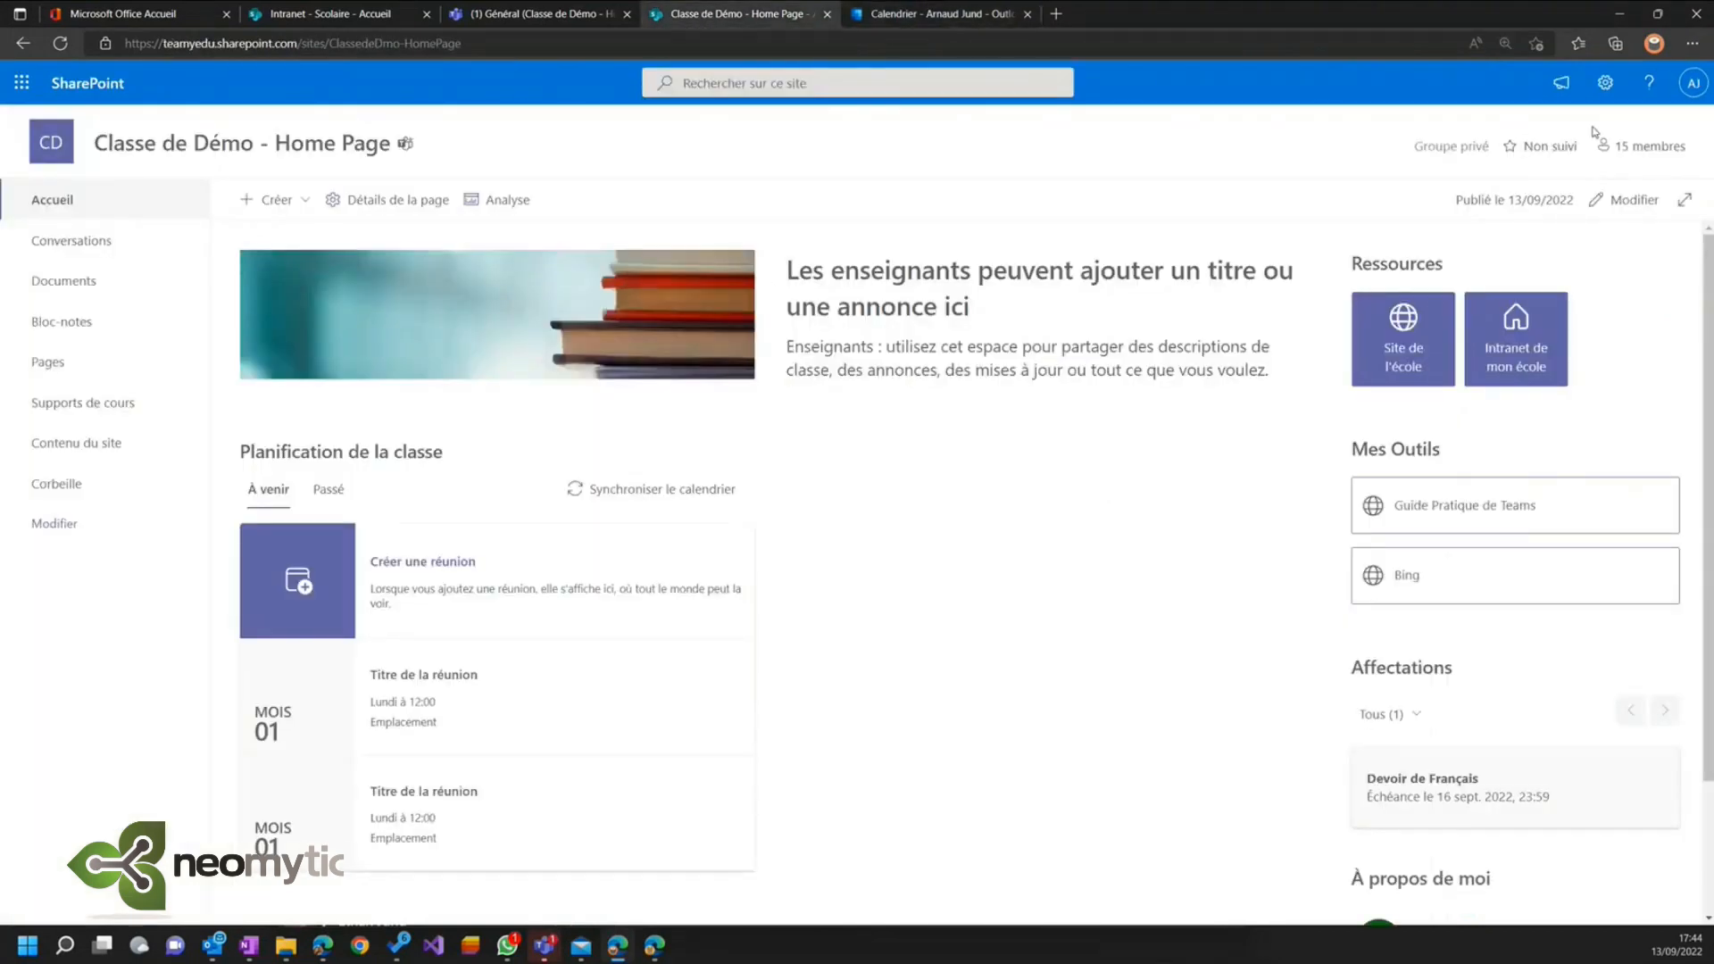
- Reload the class home page and compare the workshop event's time in Planification de la classe with the Outlook calendar and Teams
{"action": "left_click", "coordinate": [60, 43]}
{"action": "left_click_drag", "start_coordinate": [240, 450], "coordinate": [446, 455]}
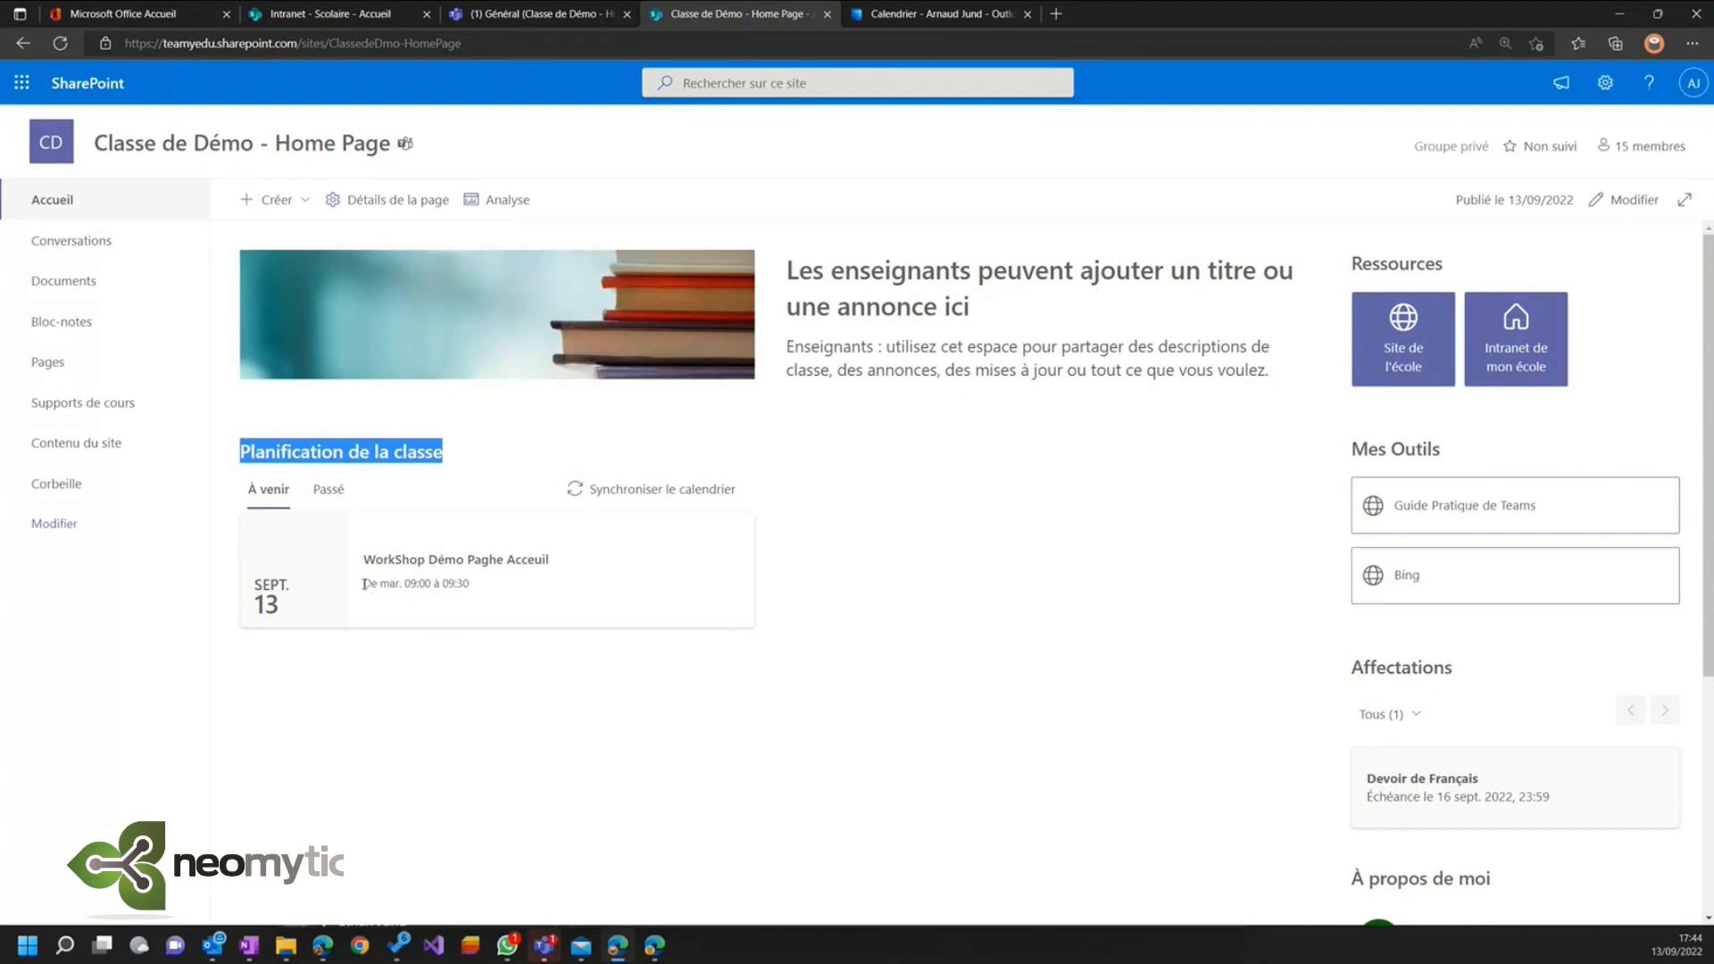
{"action": "left_click_drag", "start_coordinate": [364, 585], "coordinate": [475, 585]}
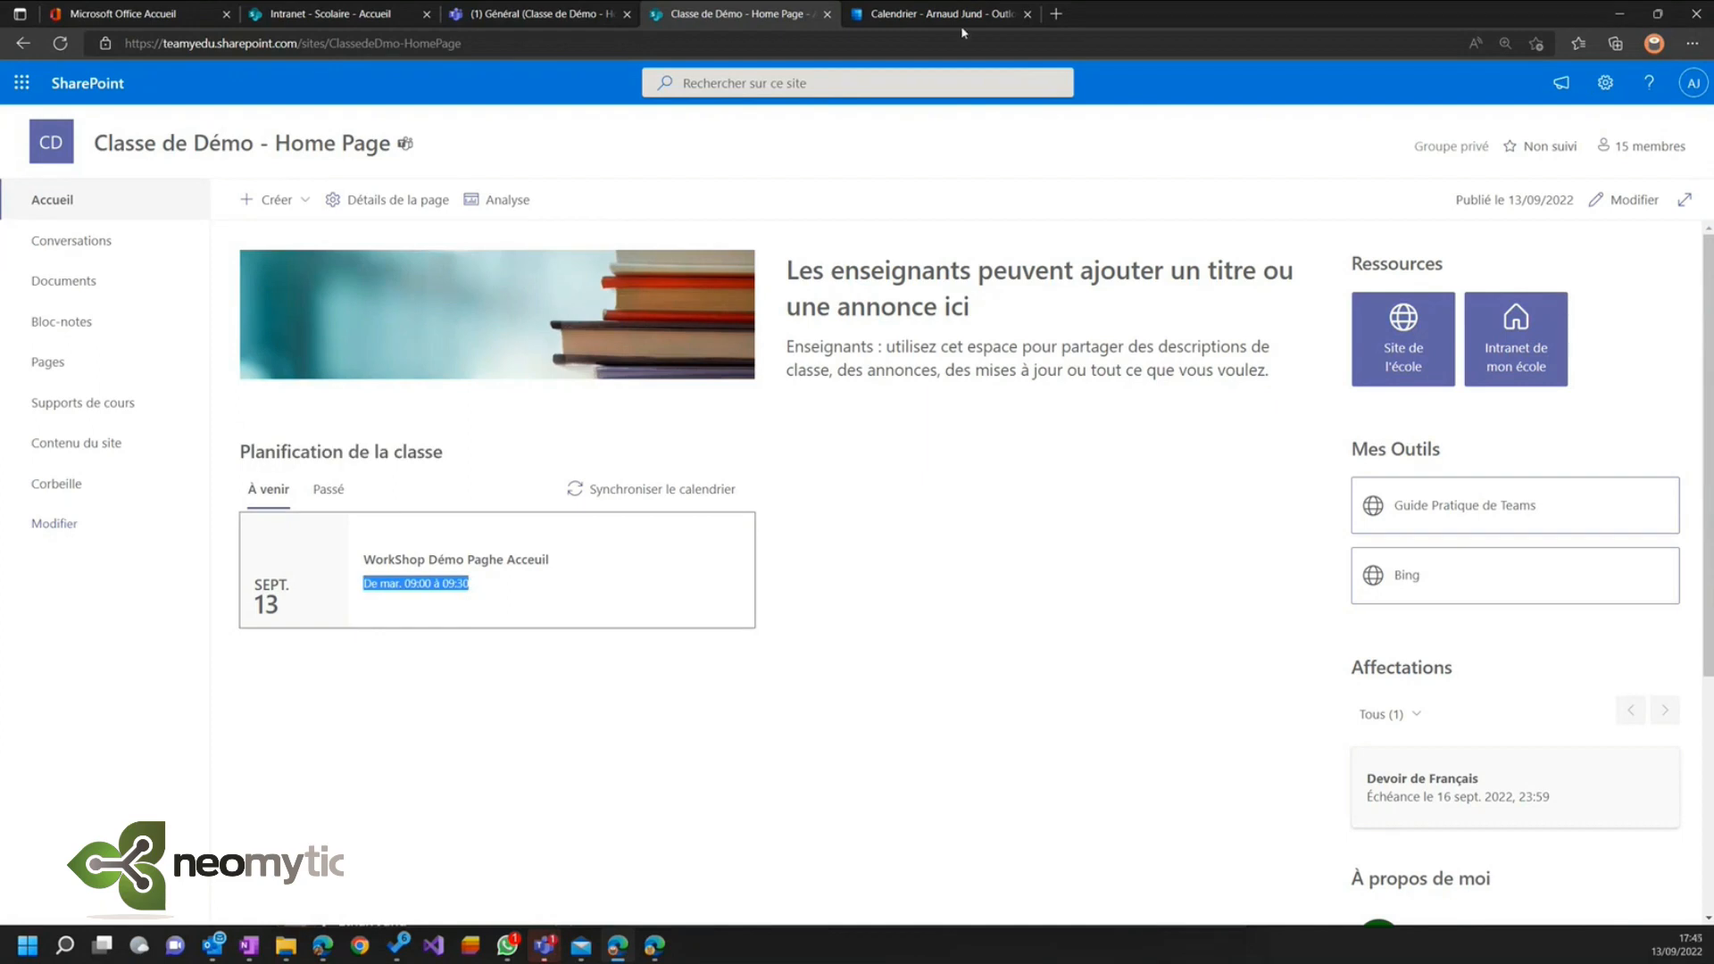
{"action": "key", "text": "ctrl+Tab"}
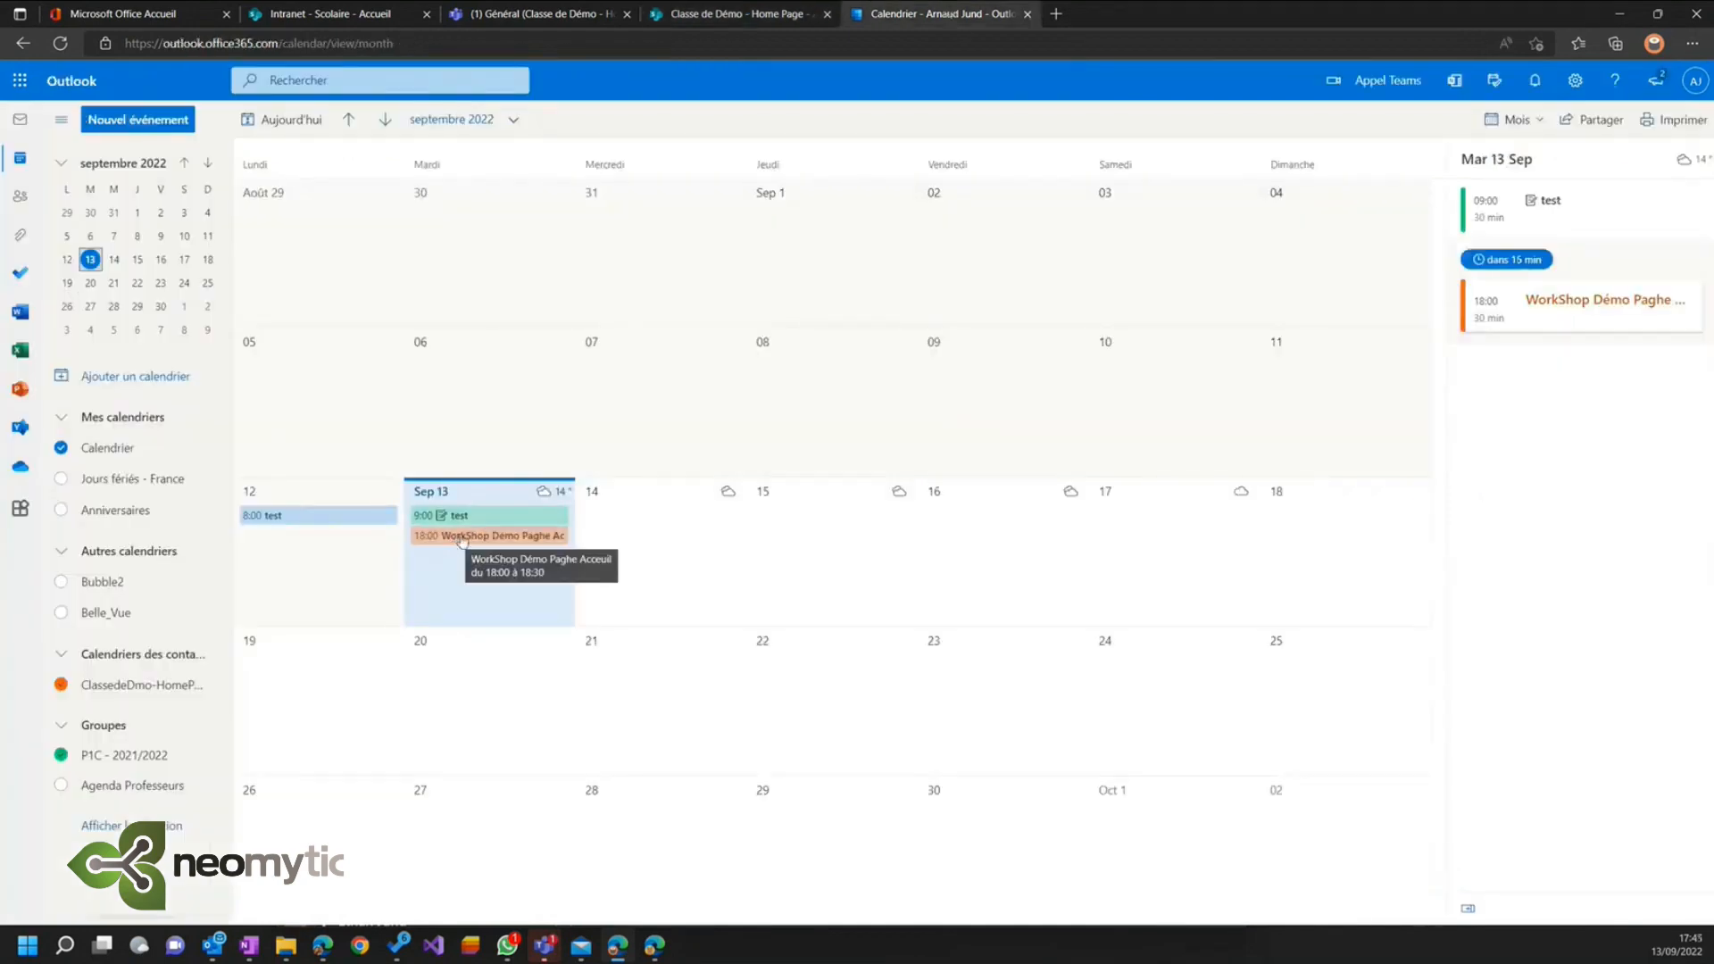
{"action": "left_click", "coordinate": [714, 15]}
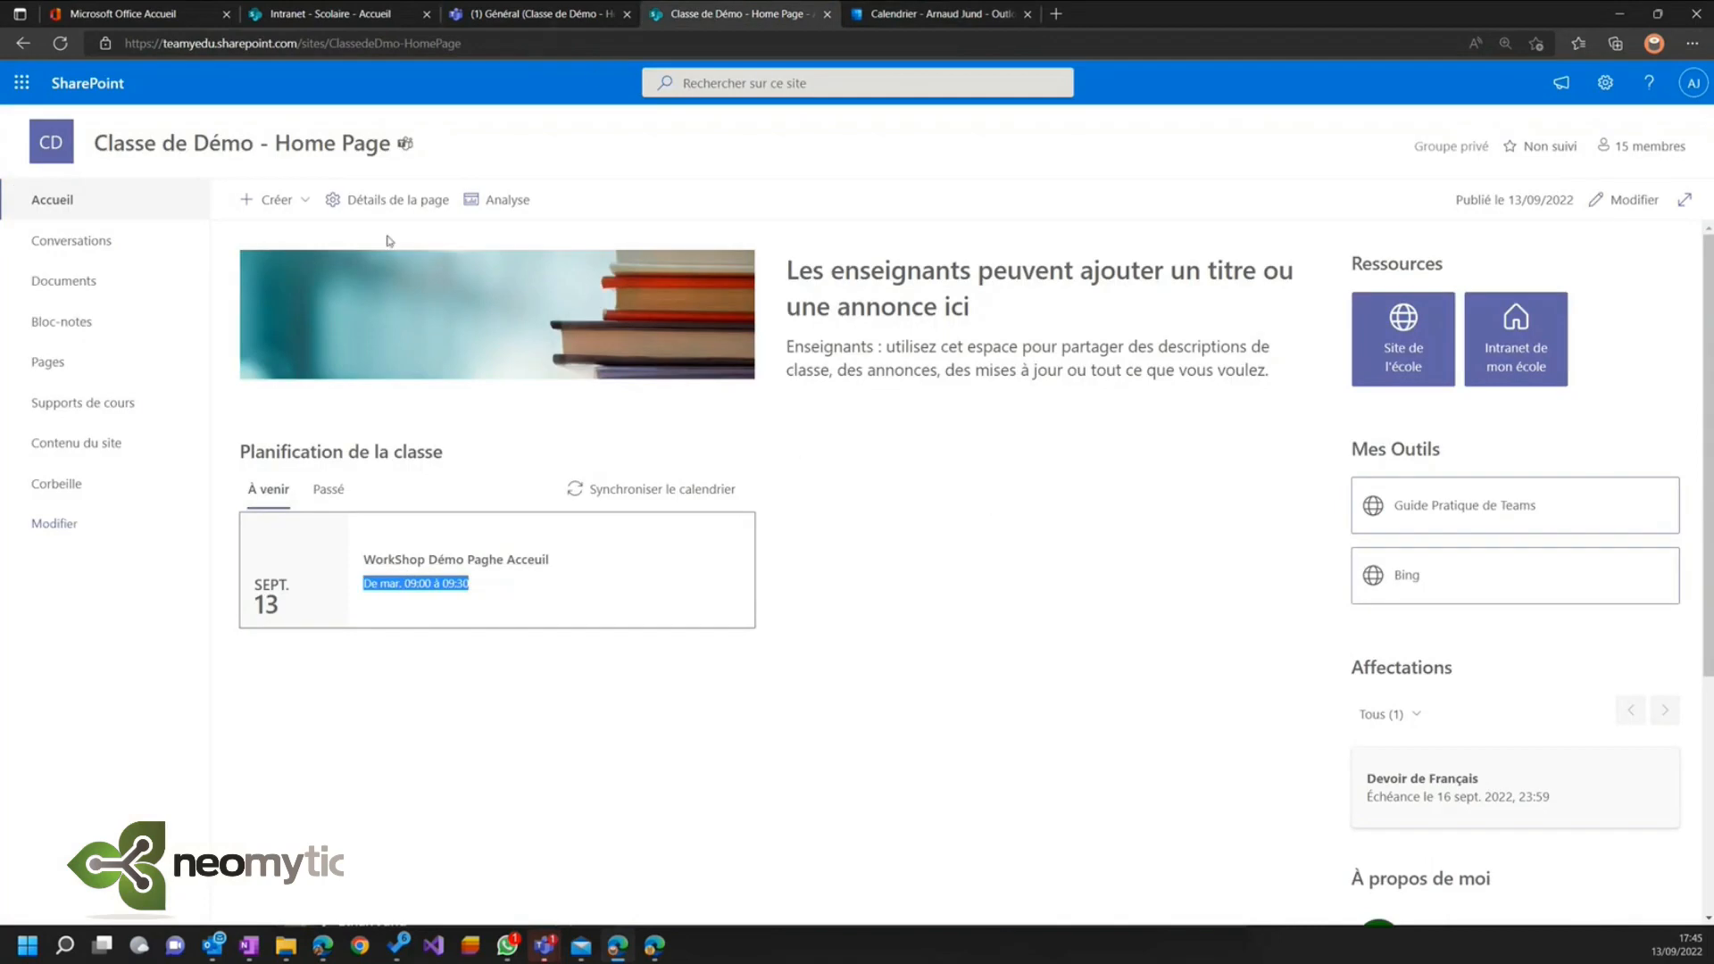
{"action": "left_click", "coordinate": [495, 17]}
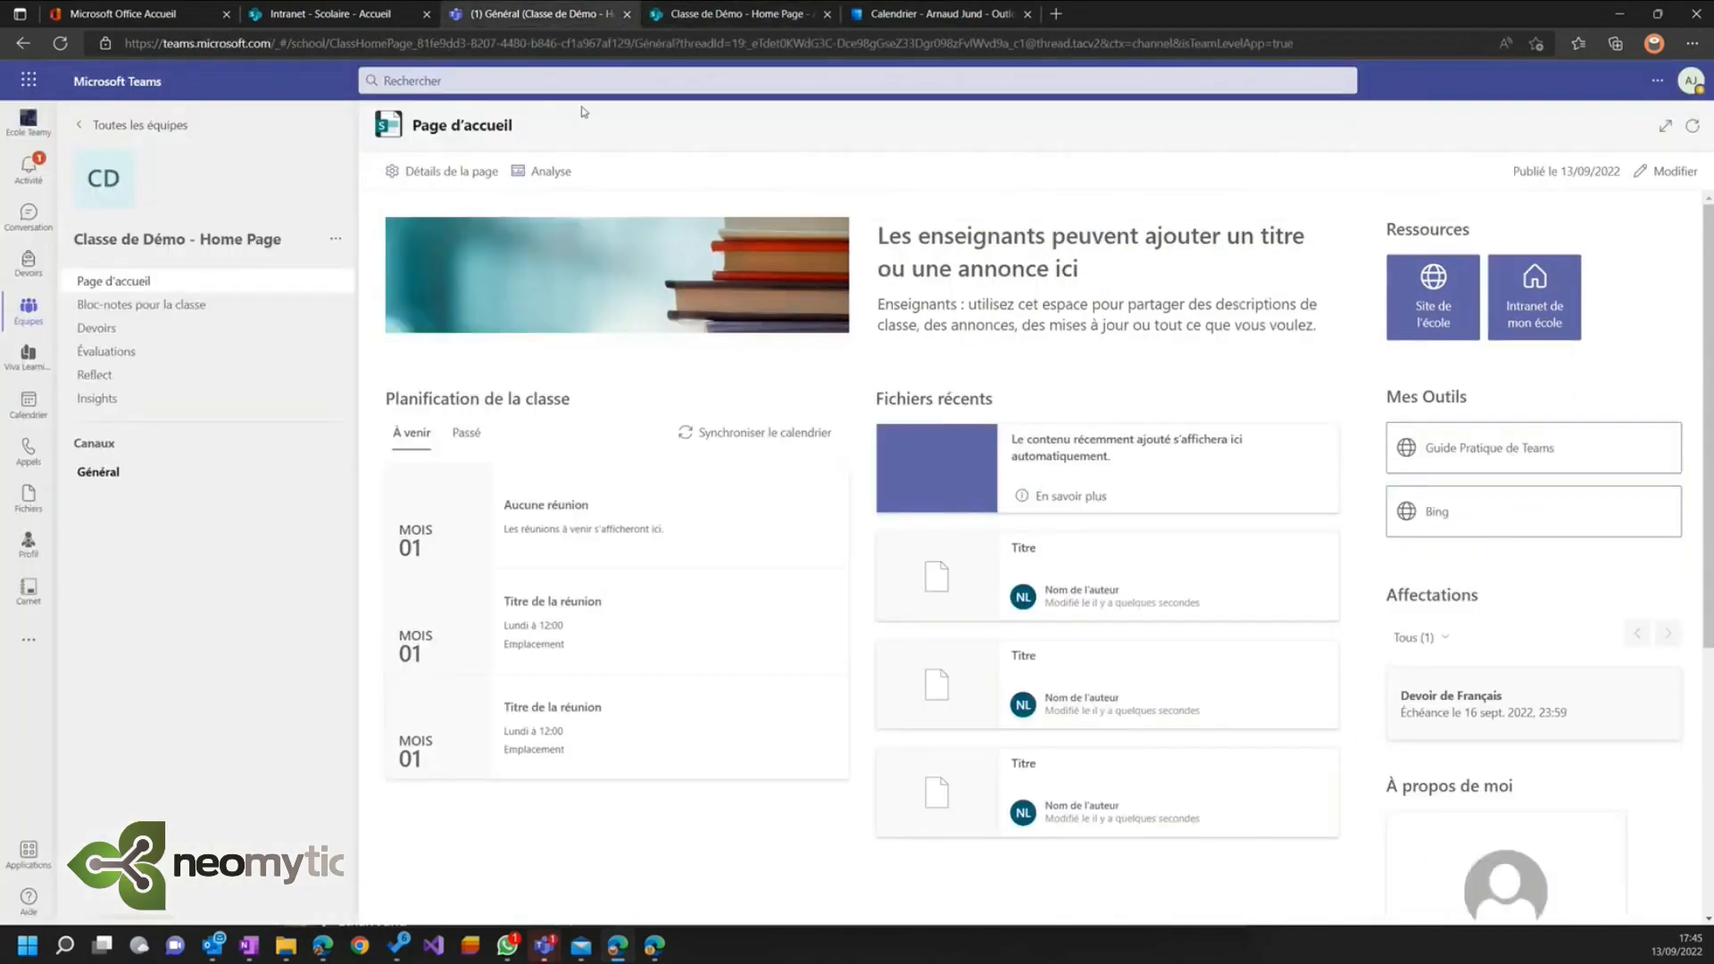
- Open the Paramètres régionaux of the class's SharePoint site from its complete site settings
{"action": "left_click", "coordinate": [702, 16]}
{"action": "left_click", "coordinate": [1605, 84]}
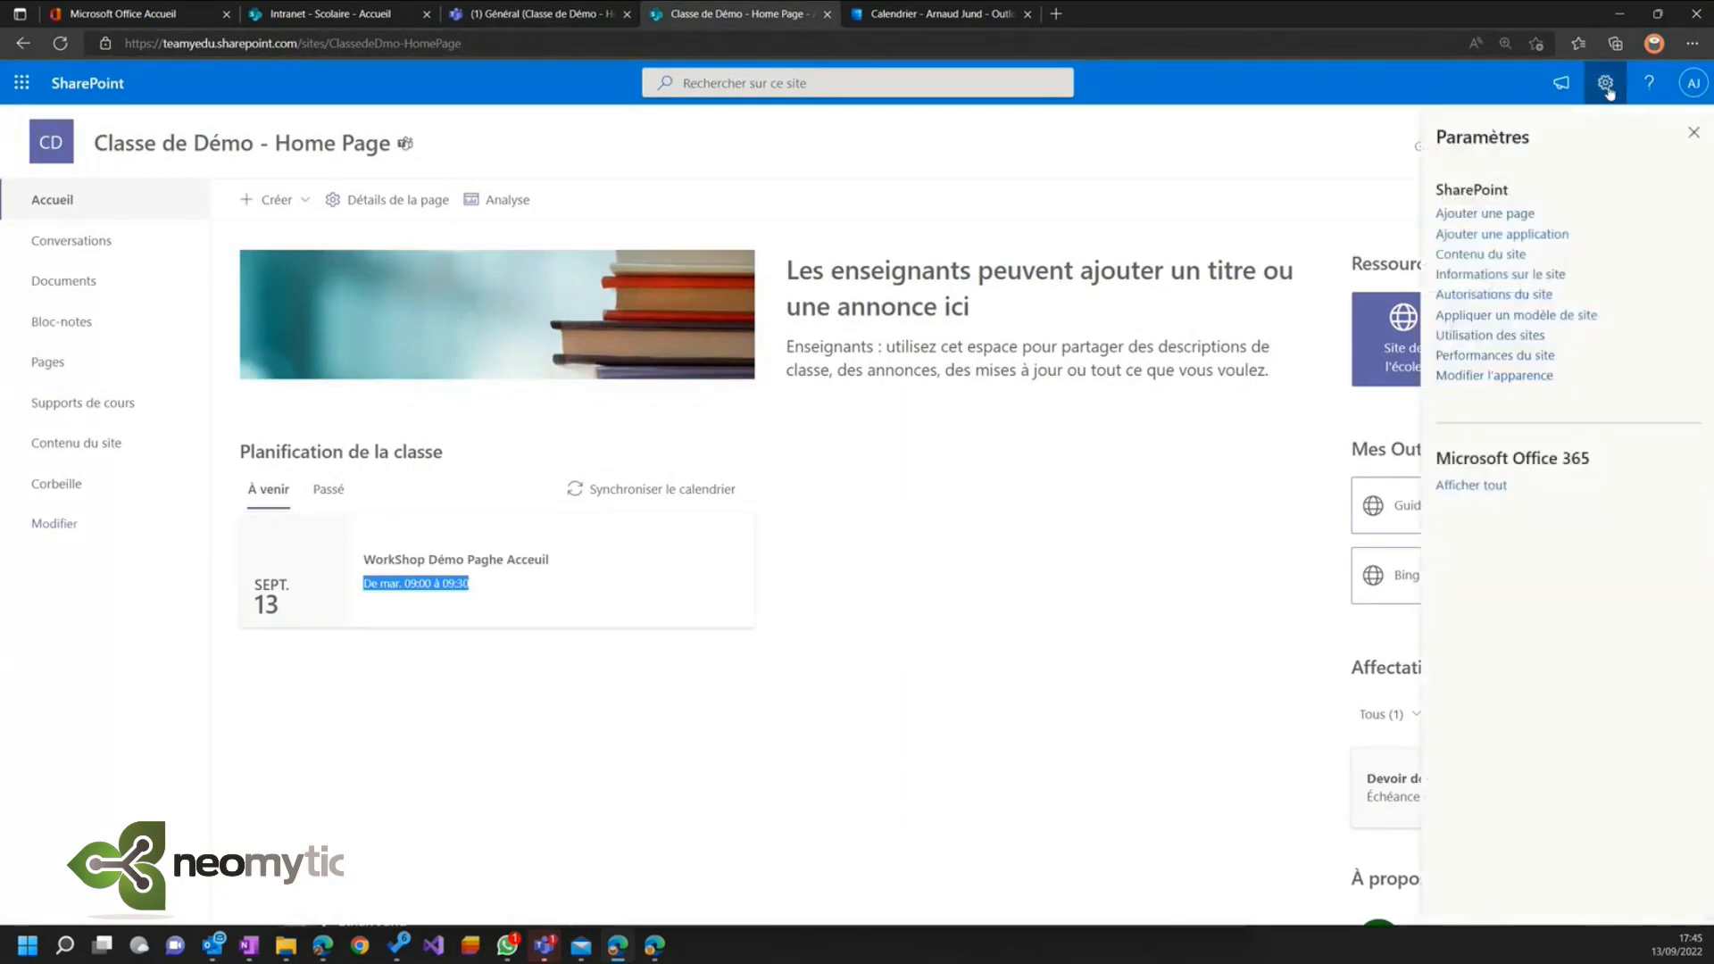
{"action": "left_click", "coordinate": [1518, 274]}
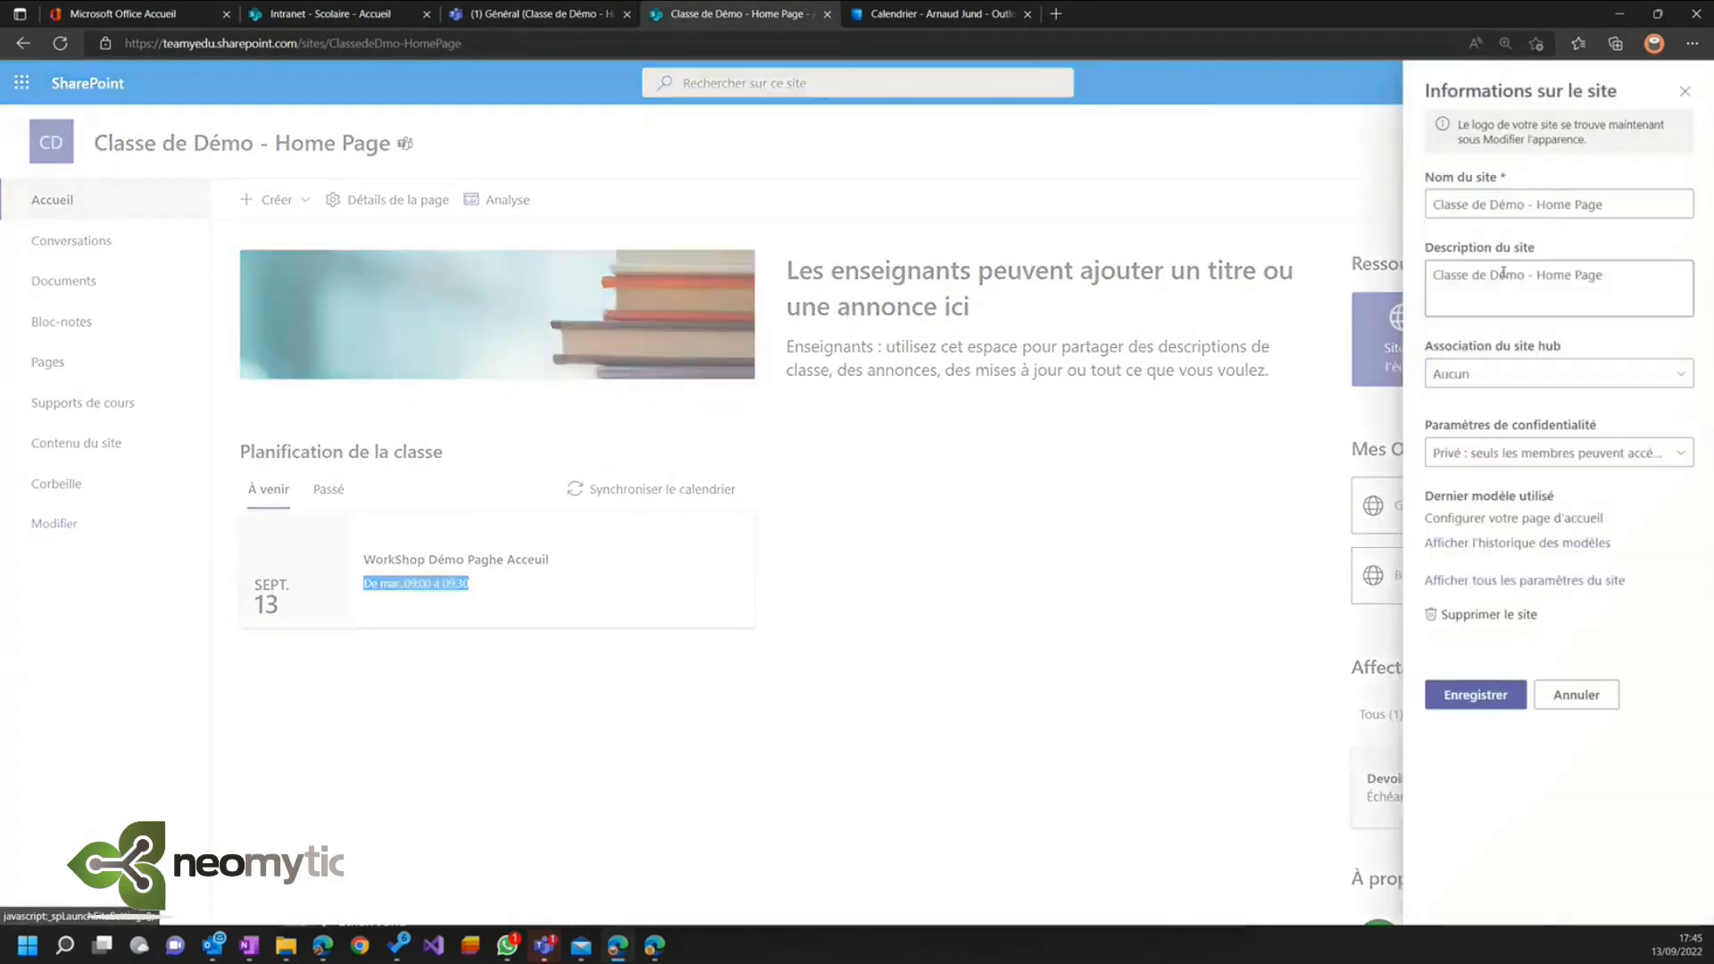
{"action": "left_click", "coordinate": [1509, 582]}
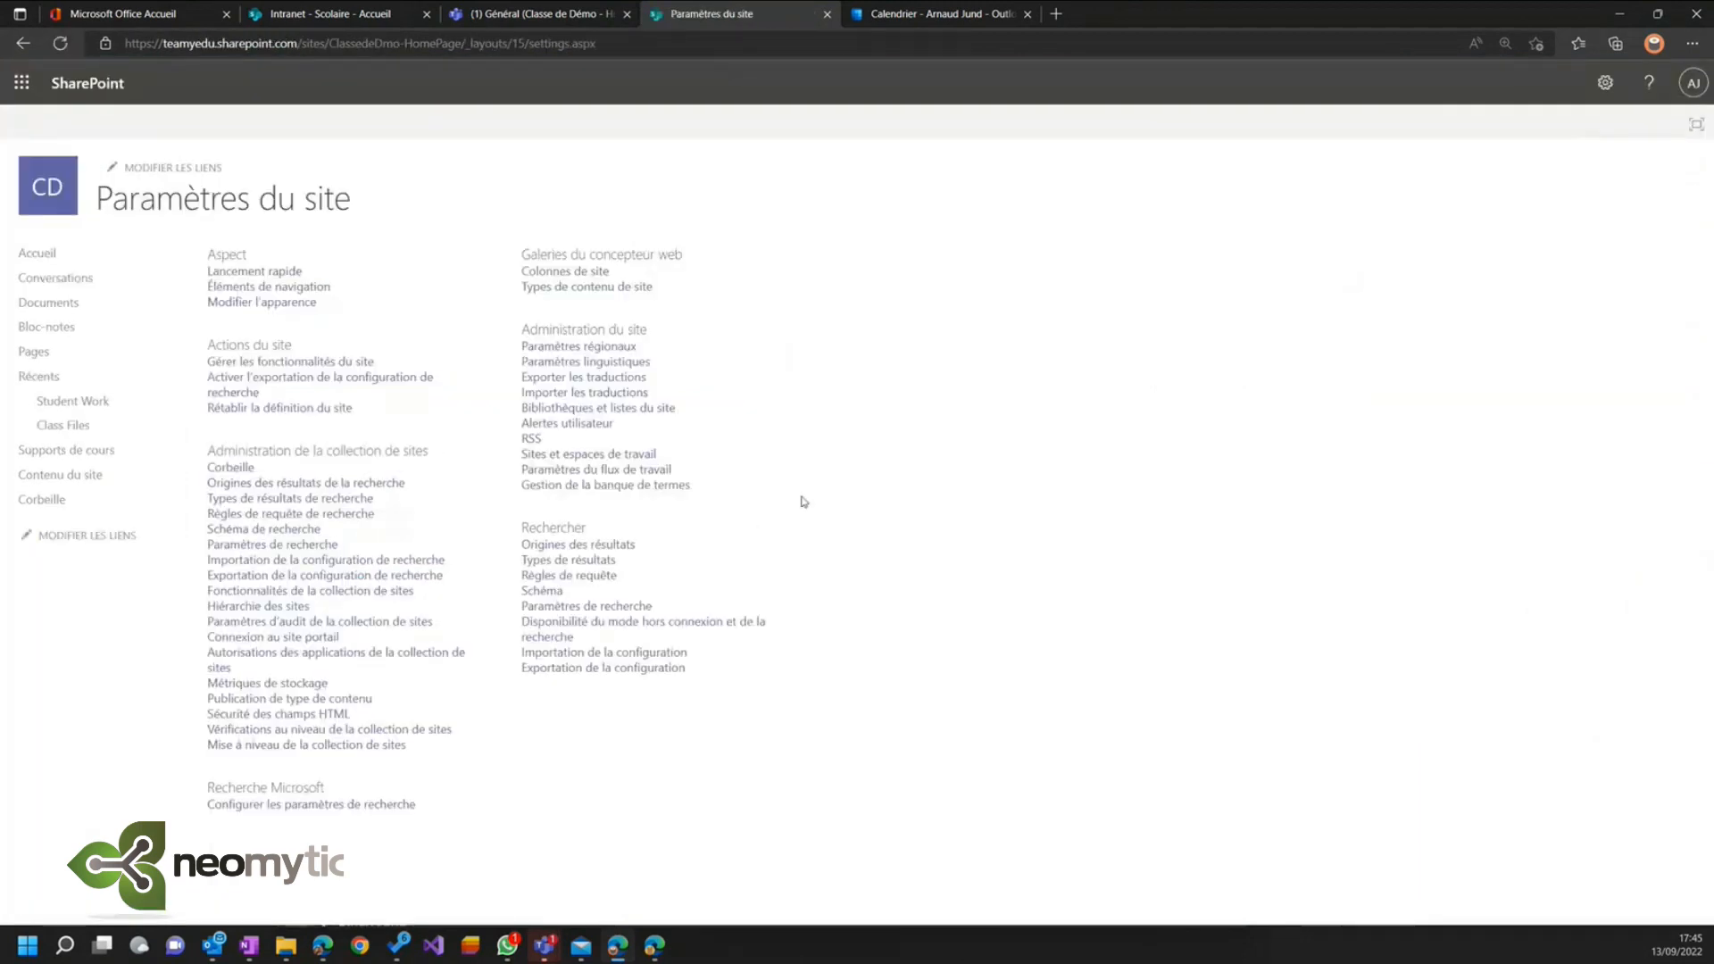
{"action": "left_click", "coordinate": [584, 351]}
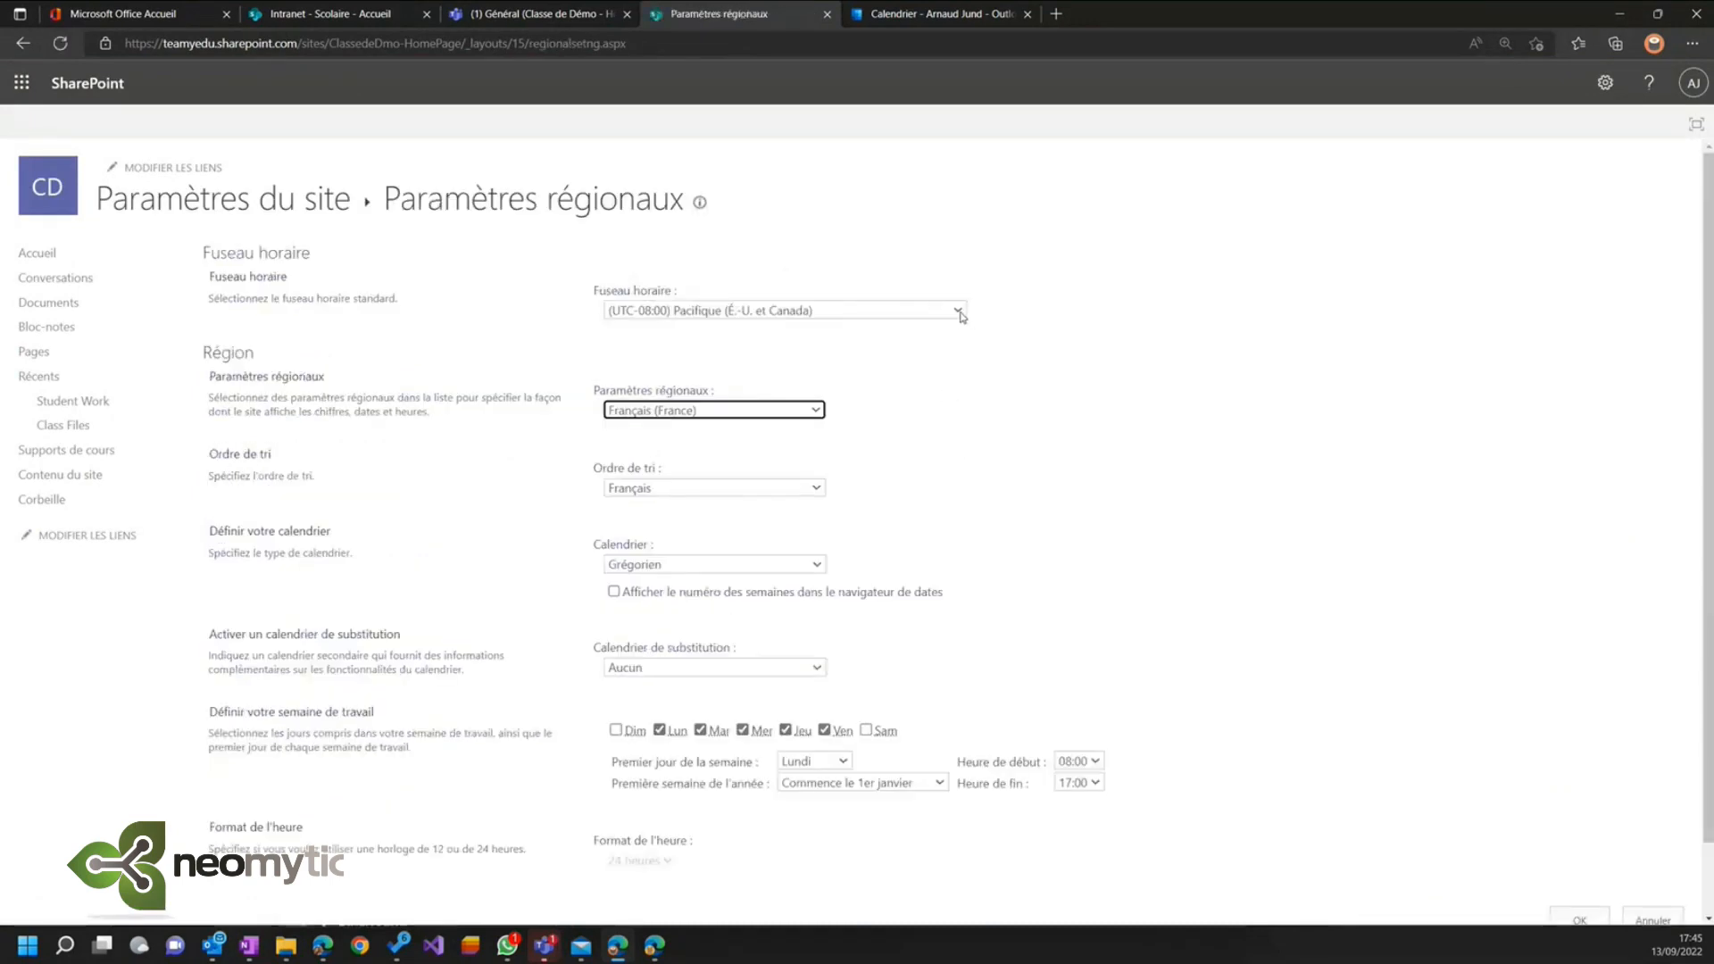
- Set the site's time zone to (UTC+01:00) Bruxelles, Copenhague, Madrid, Paris and save the regional settings
{"action": "left_click", "coordinate": [959, 312]}
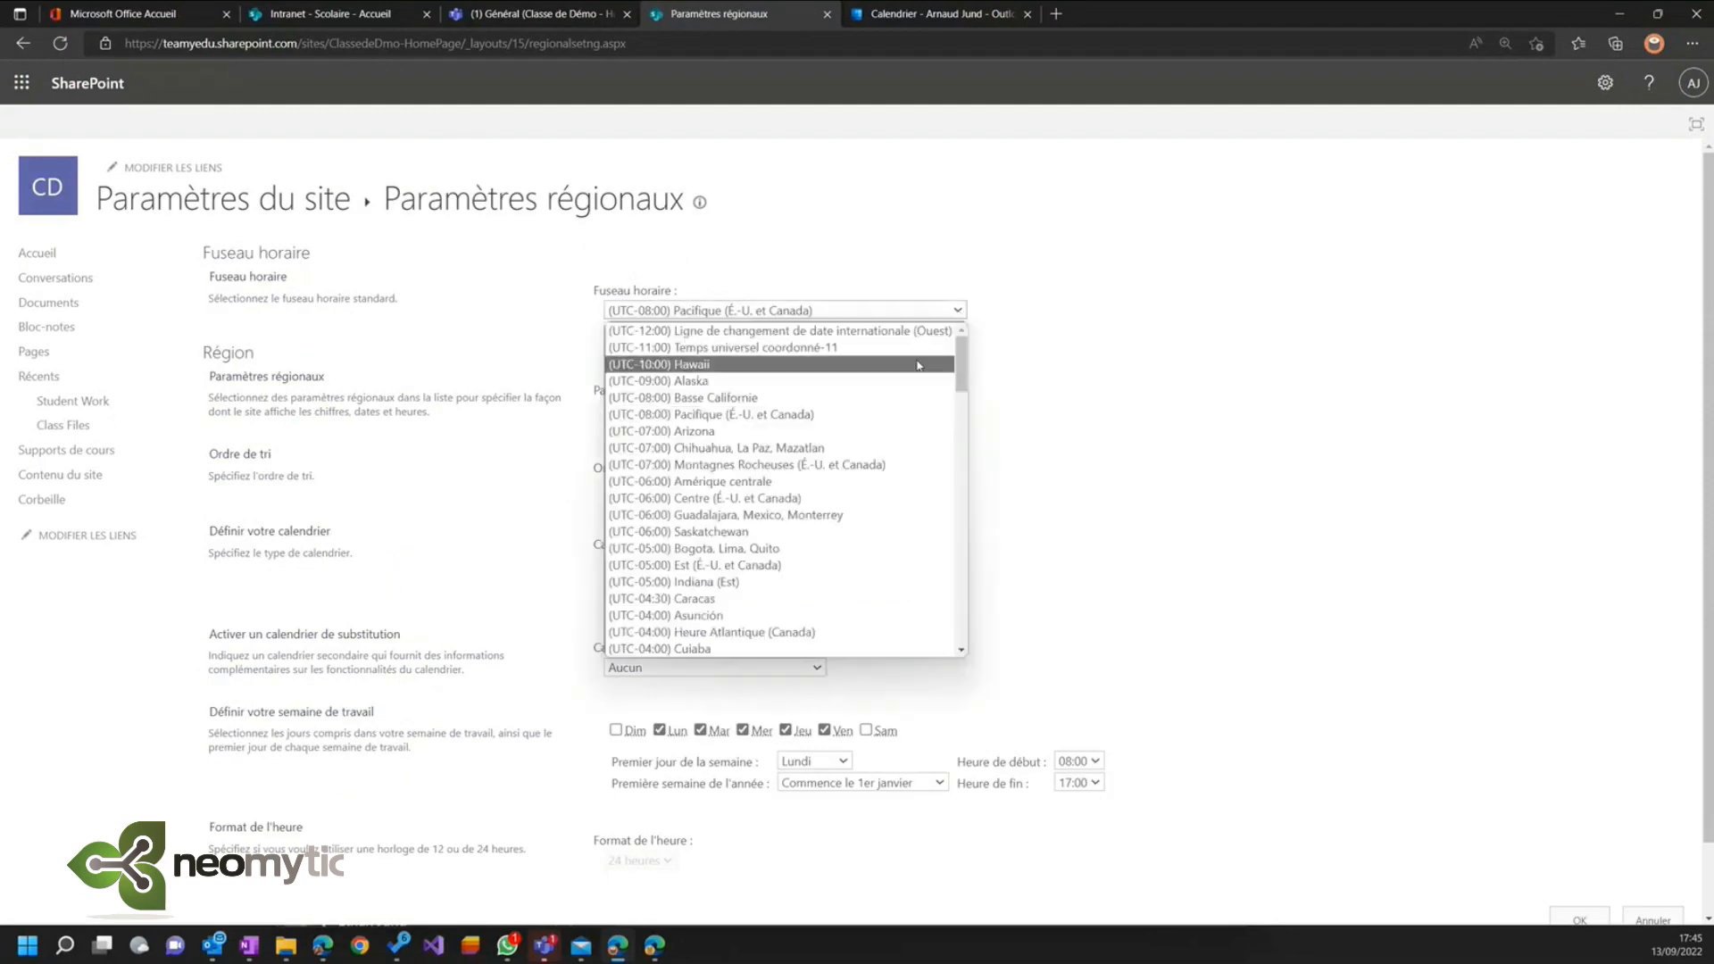
{"action": "scroll", "coordinate": [858, 453], "scroll_direction": "down", "scroll_amount": 9}
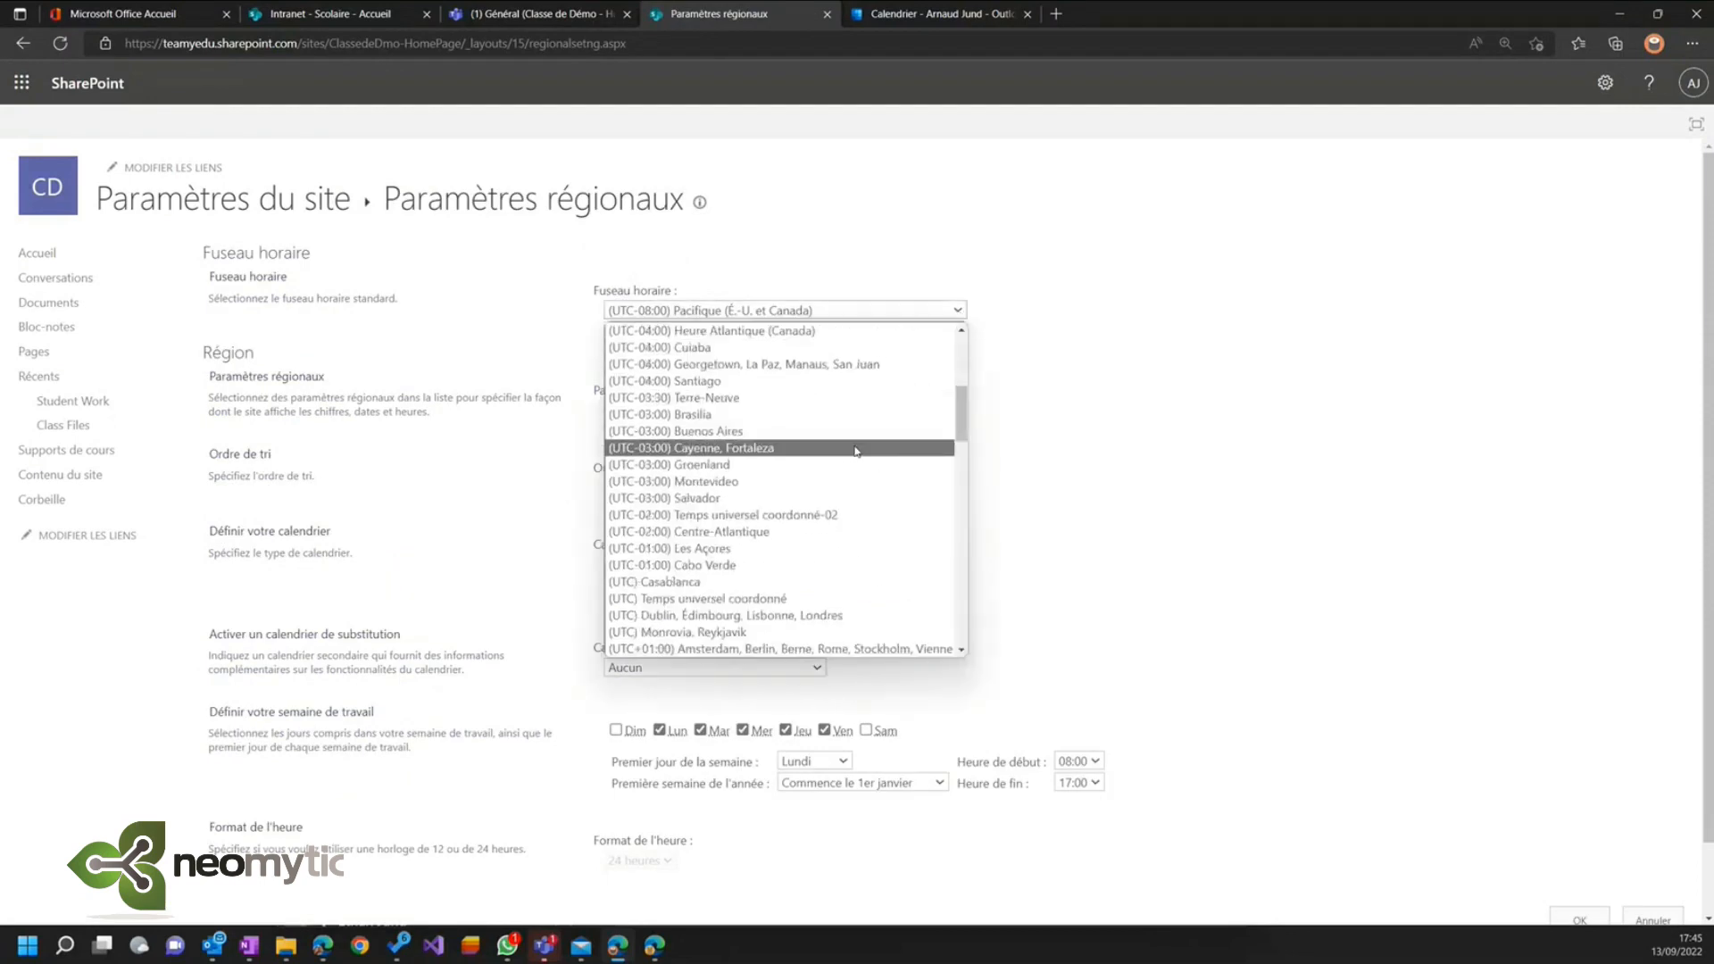
{"action": "left_click", "coordinate": [741, 530]}
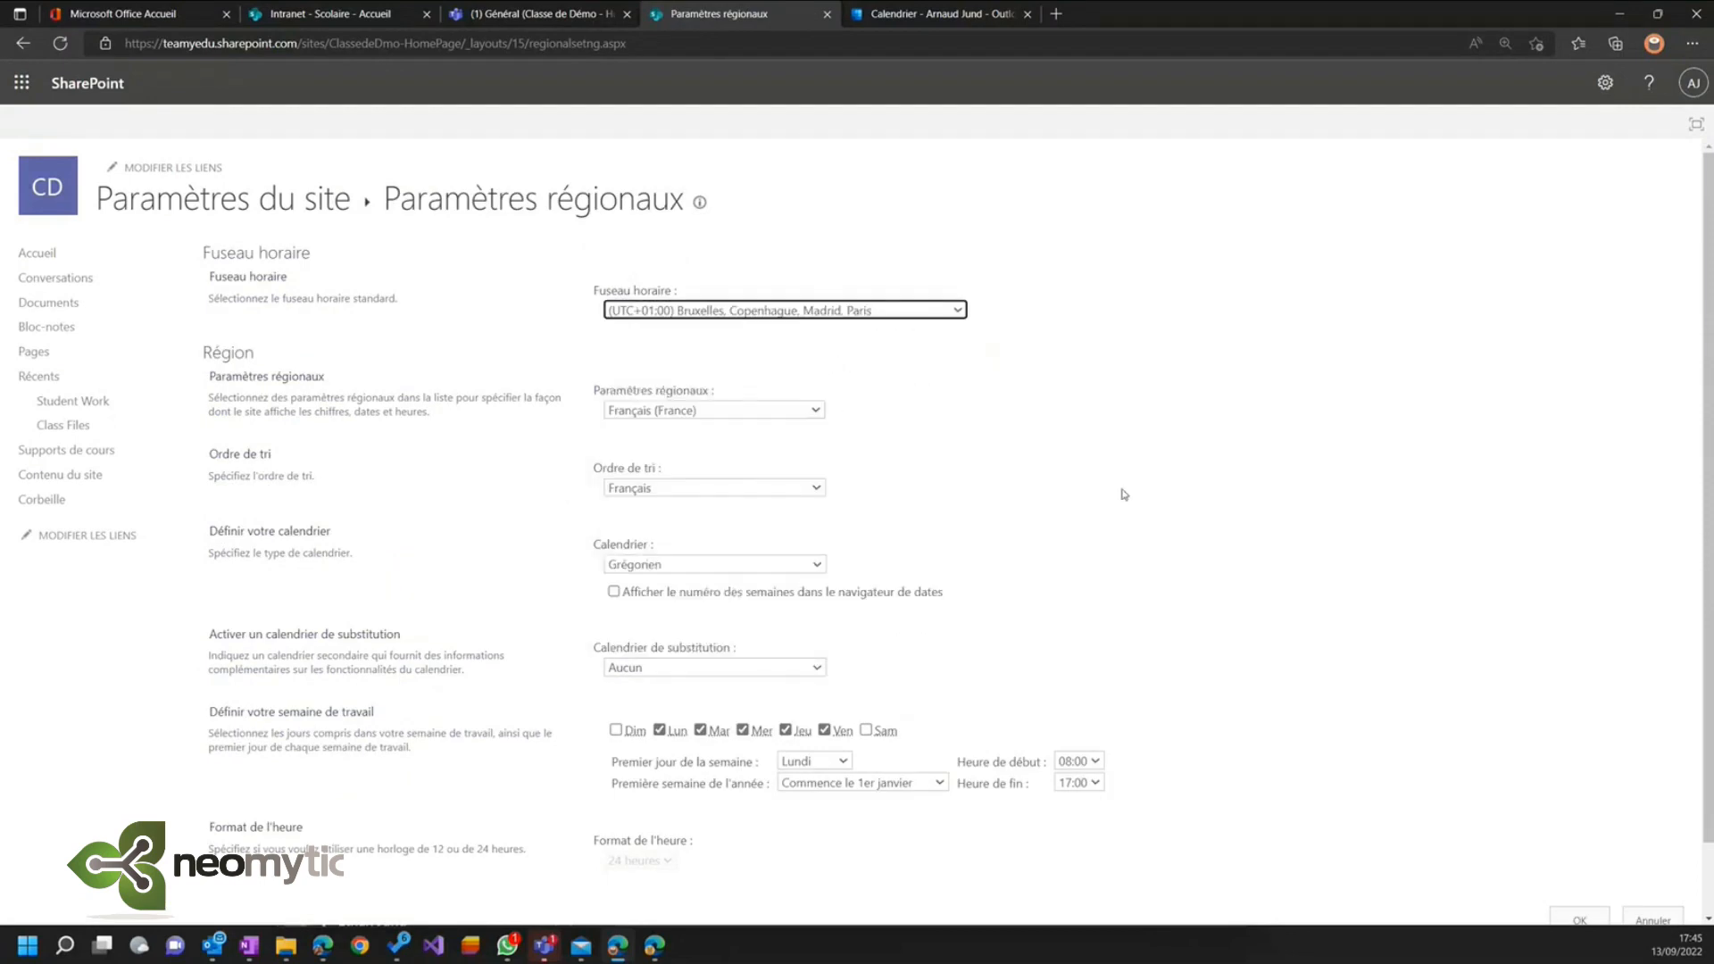
{"action": "scroll", "coordinate": [1389, 726], "scroll_direction": "down", "scroll_amount": 2}
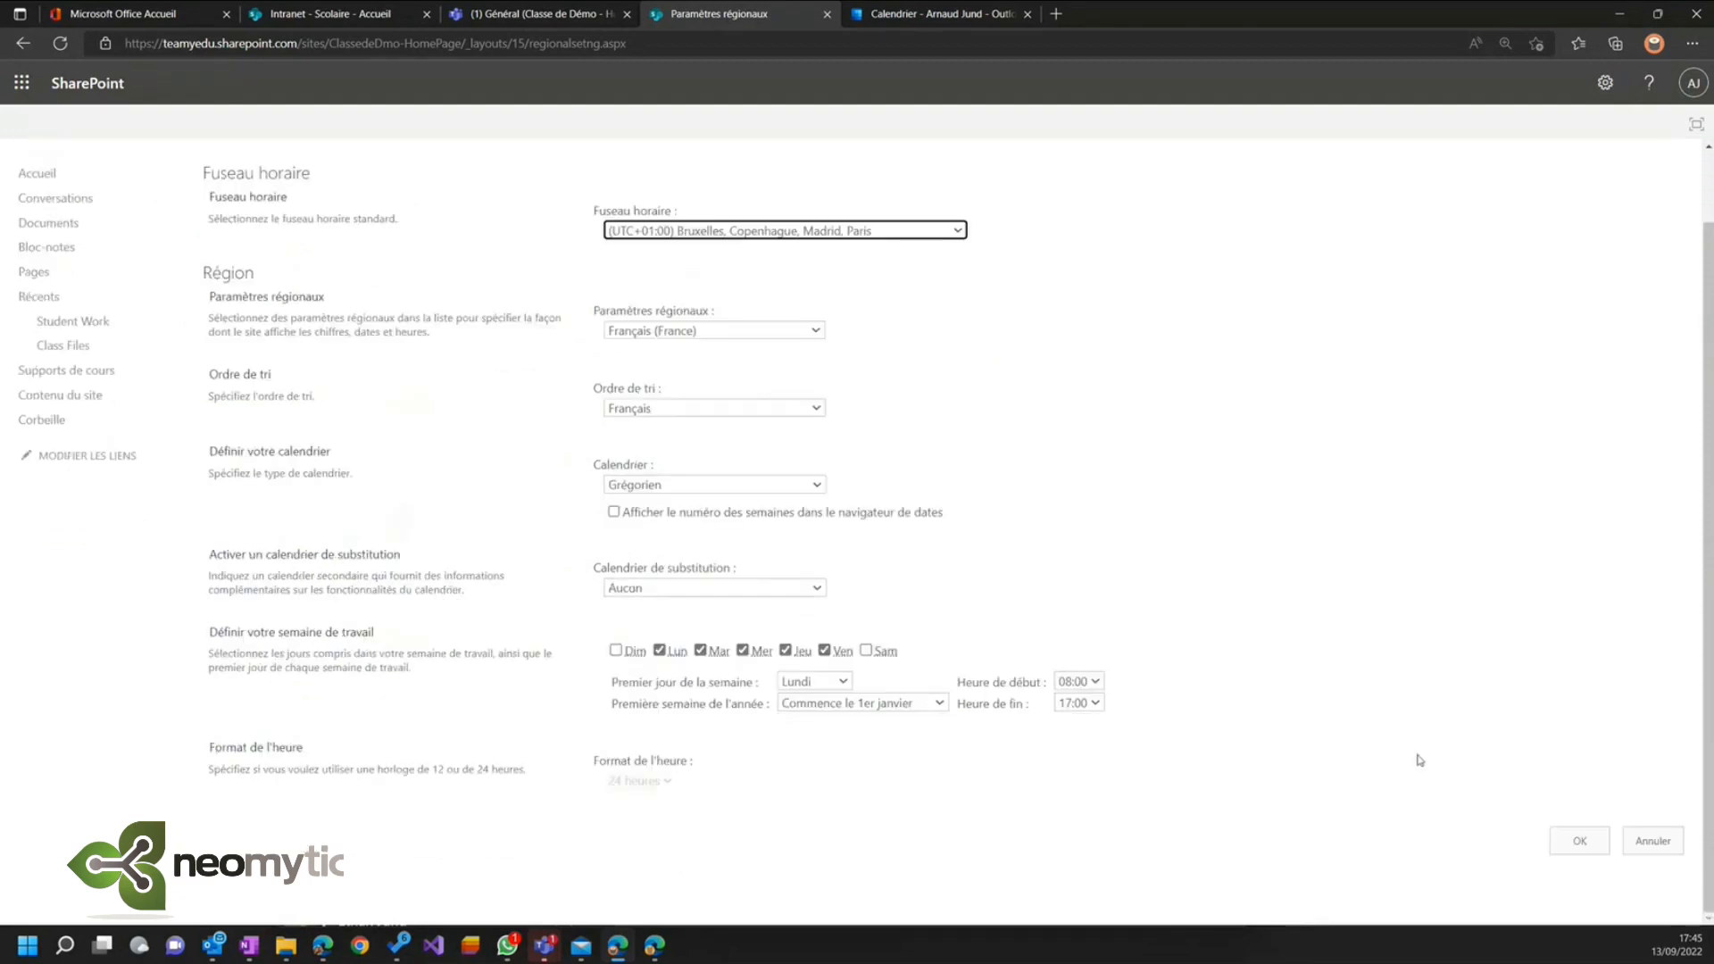
{"action": "left_click", "coordinate": [1579, 842]}
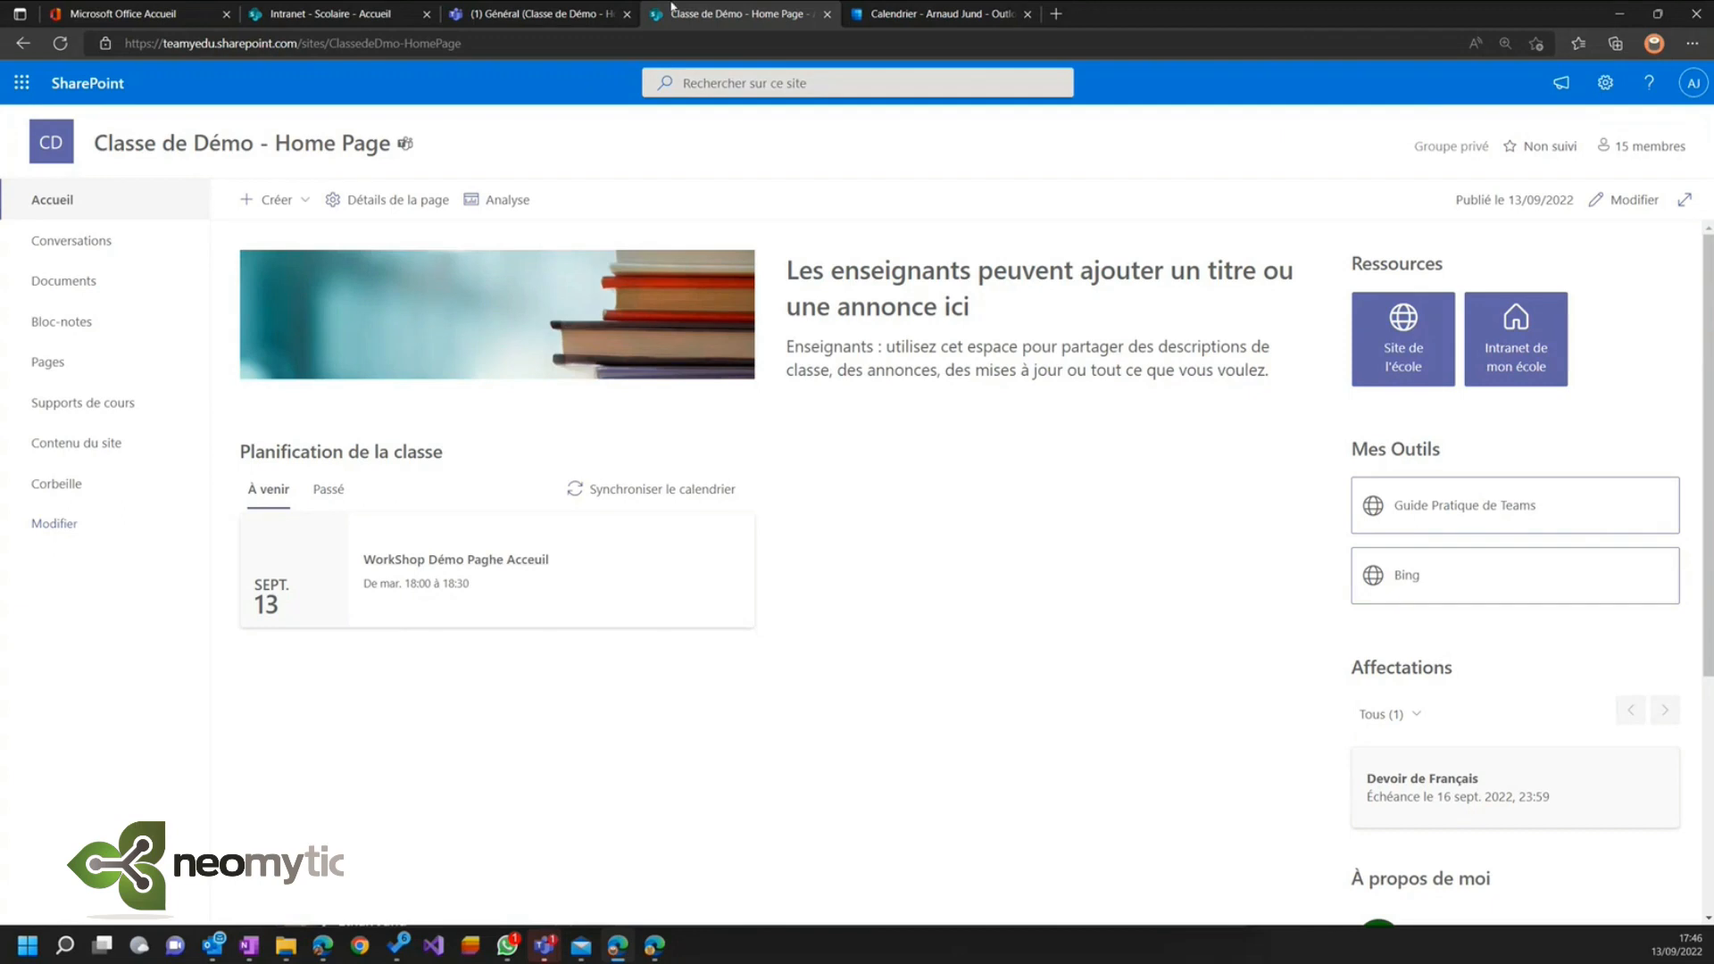
- Check the class agenda on the Teams home page as teacher and as student, refreshing the student's event list
{"action": "left_click", "coordinate": [538, 15]}
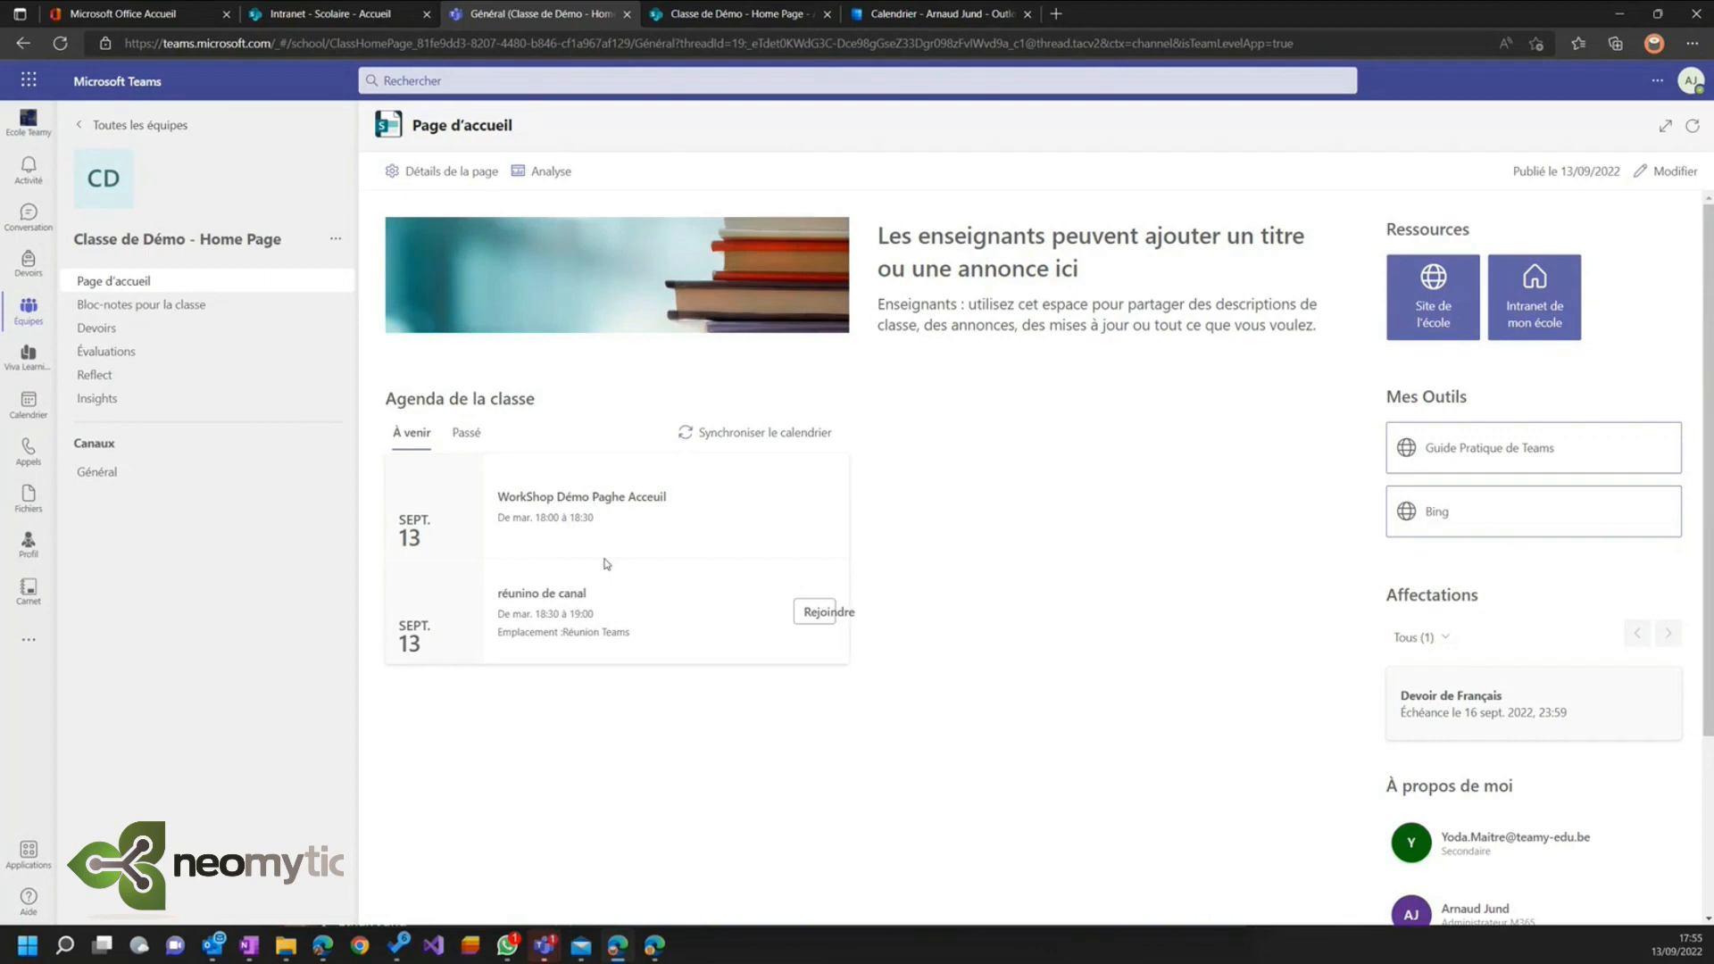
{"action": "mouse_move", "coordinate": [657, 953]}
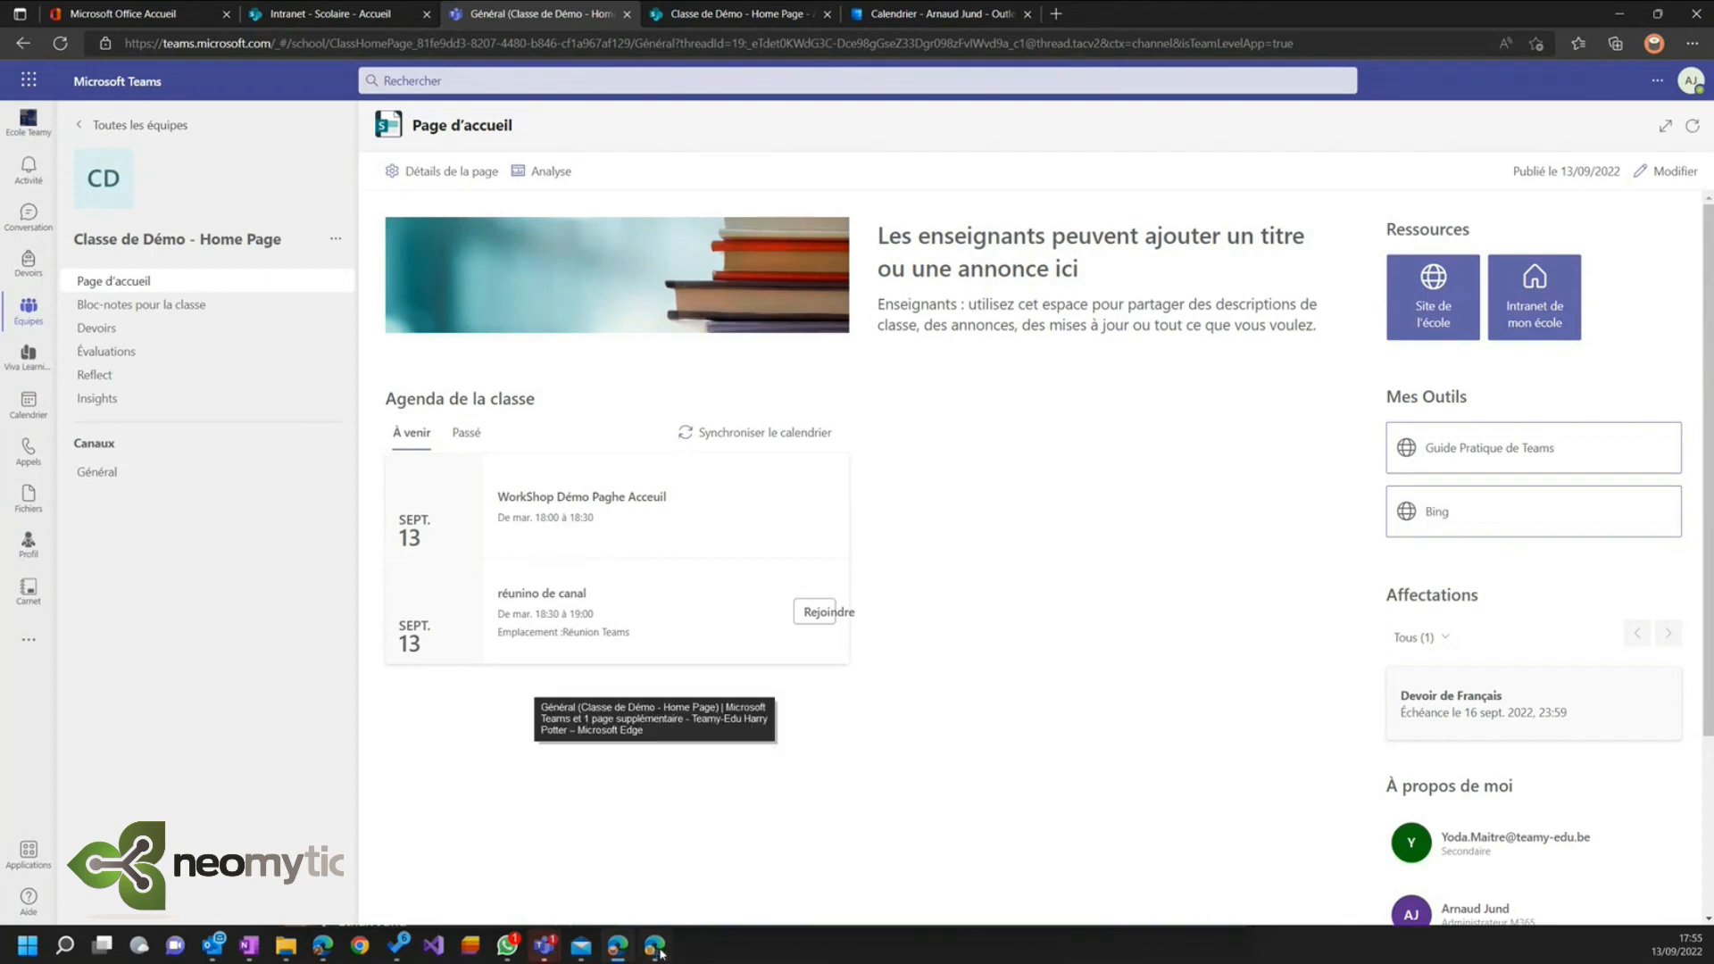
{"action": "left_click", "coordinate": [657, 952]}
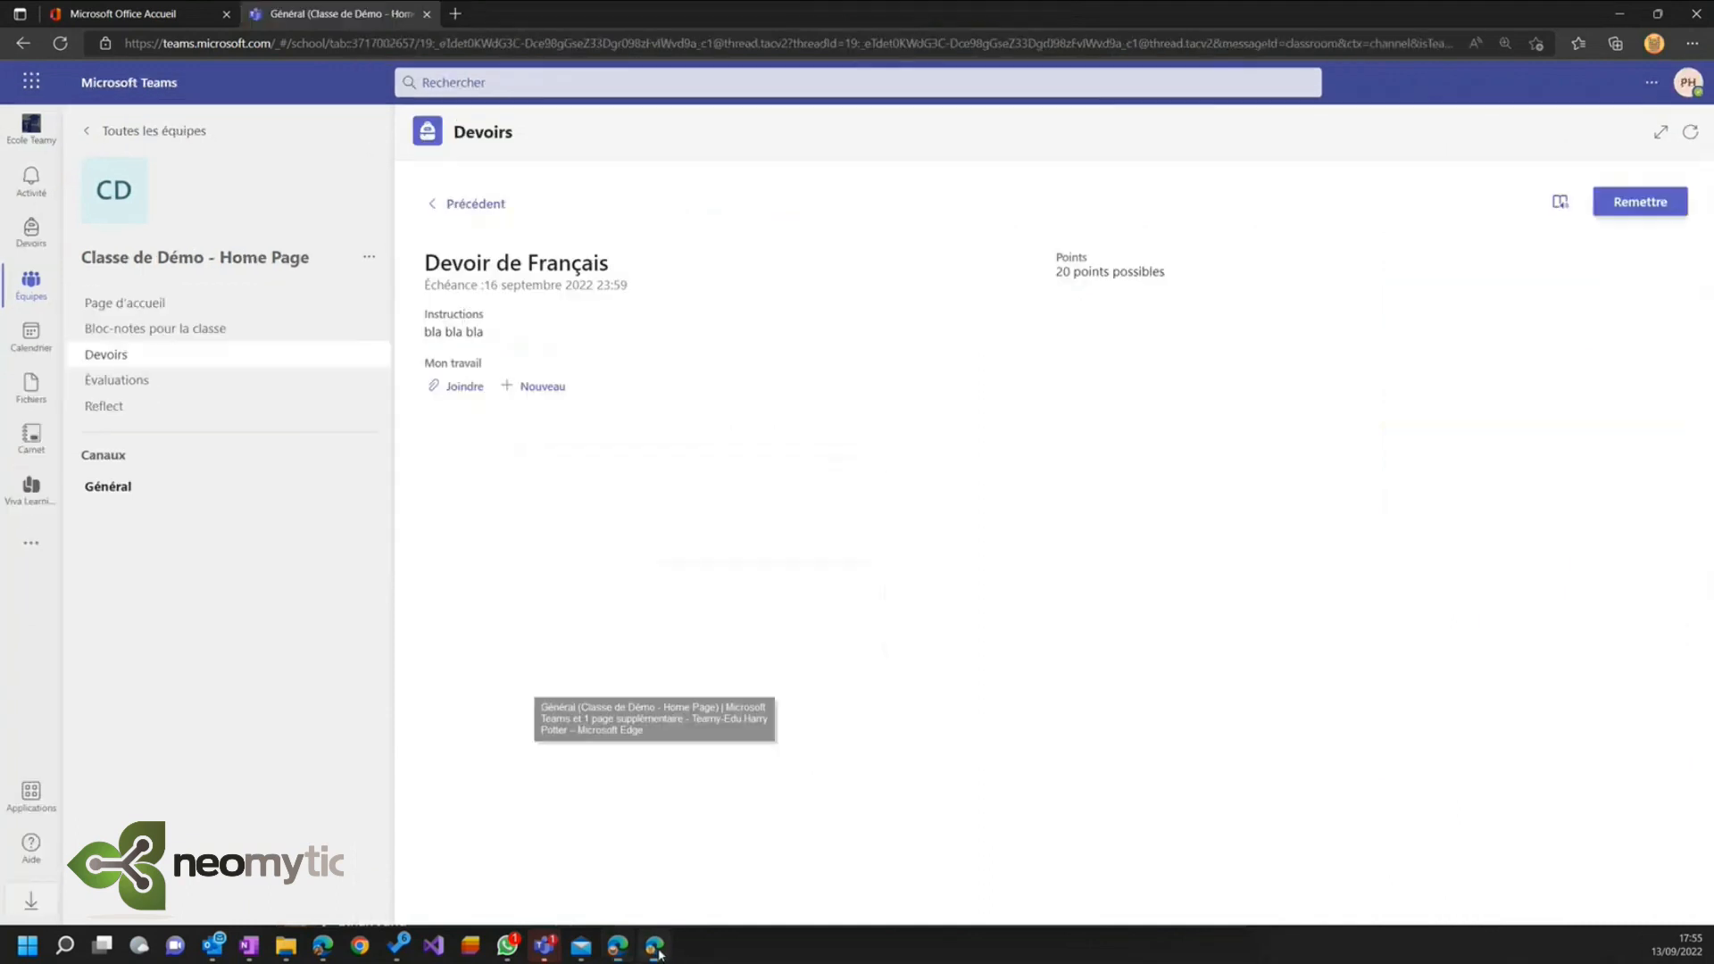
{"action": "left_click", "coordinate": [1684, 90]}
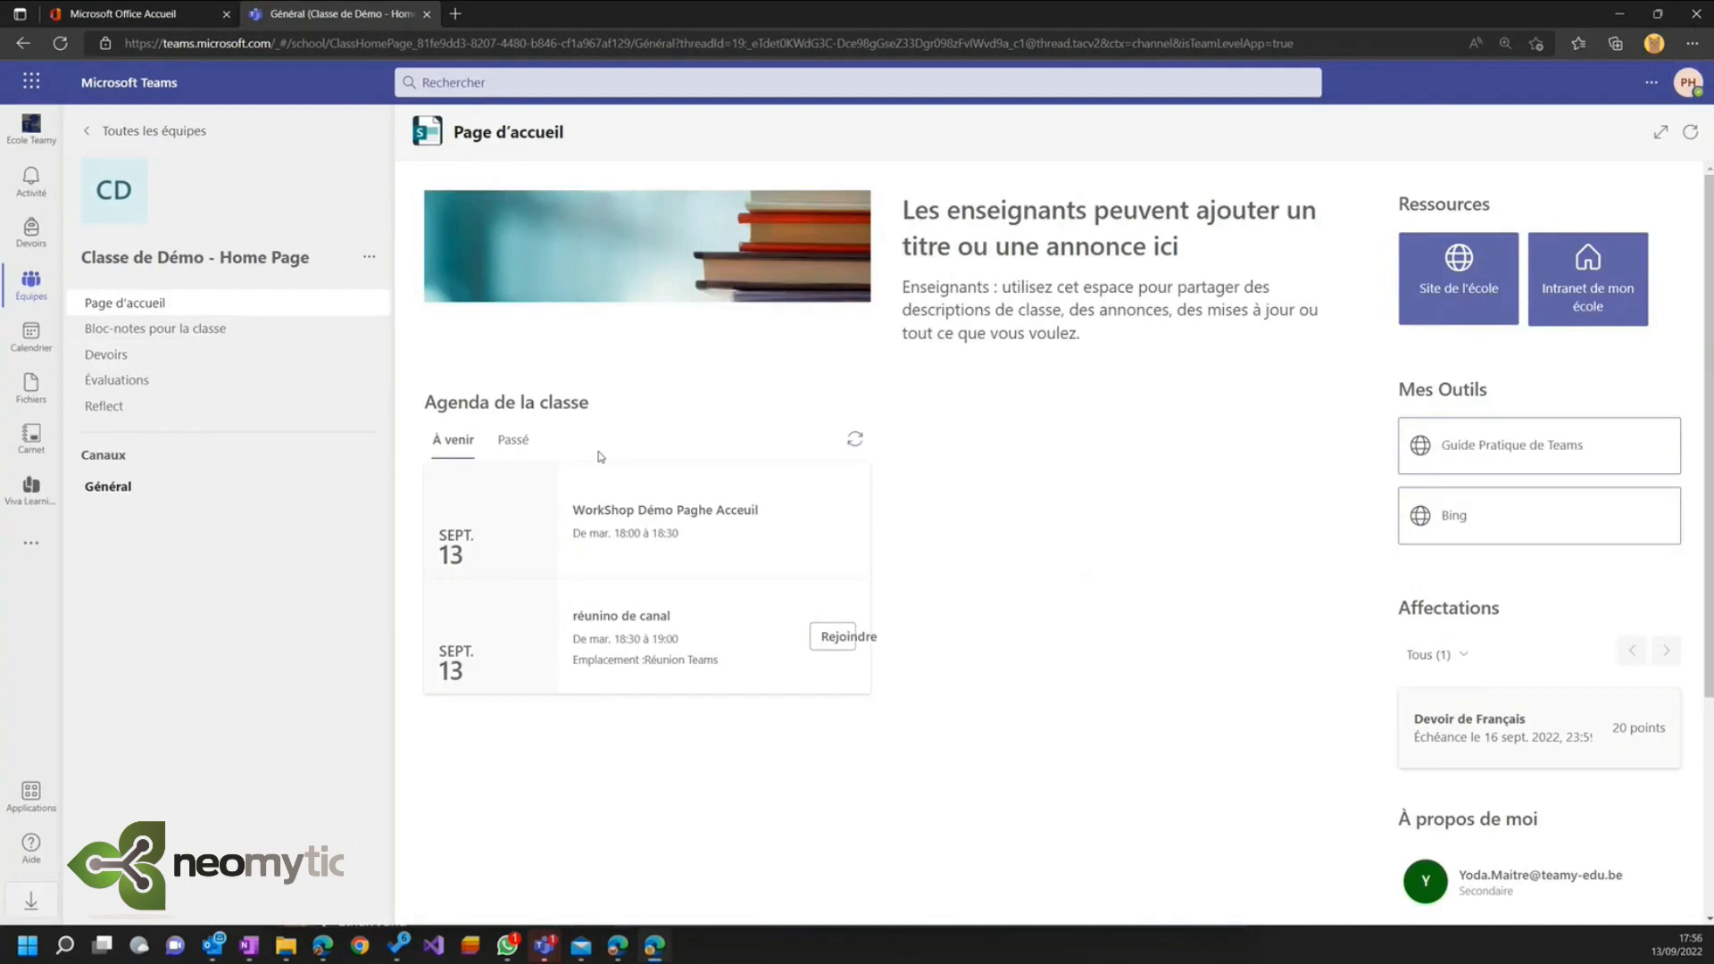
{"action": "left_click", "coordinate": [855, 442]}
- Try to add the Classe de Démo - Home Page calendar from the organisation's directory in the student's Outlook calendar
{"action": "left_click", "coordinate": [128, 15]}
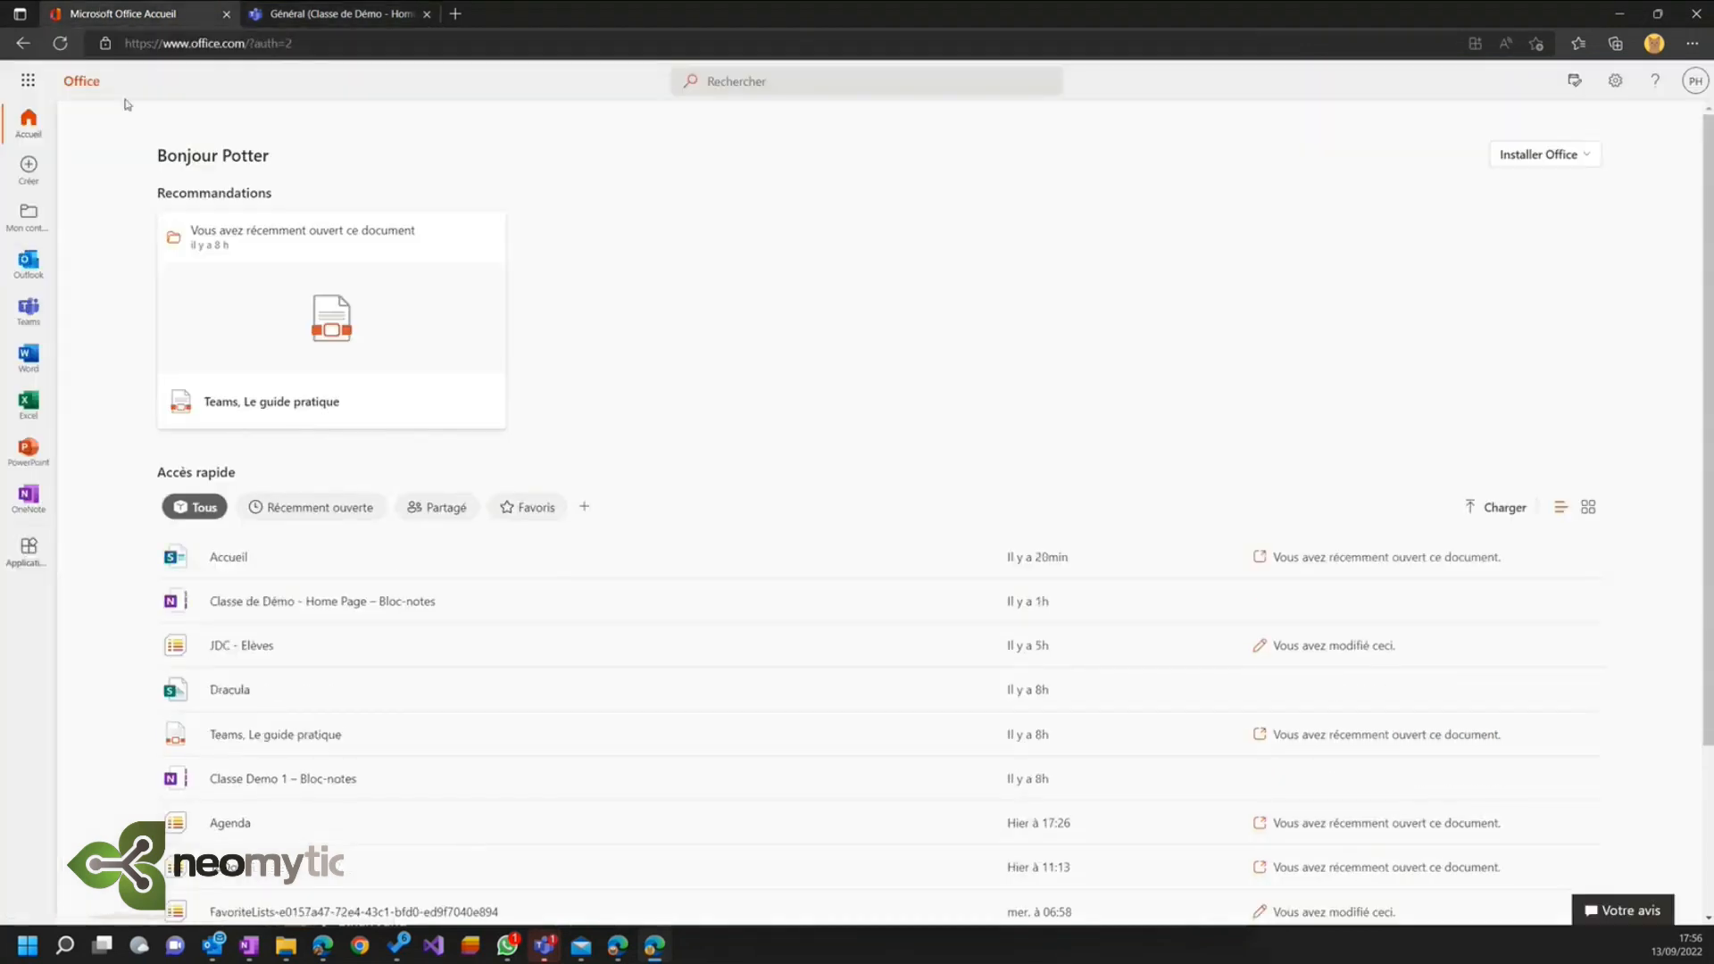
{"action": "left_click", "coordinate": [29, 263]}
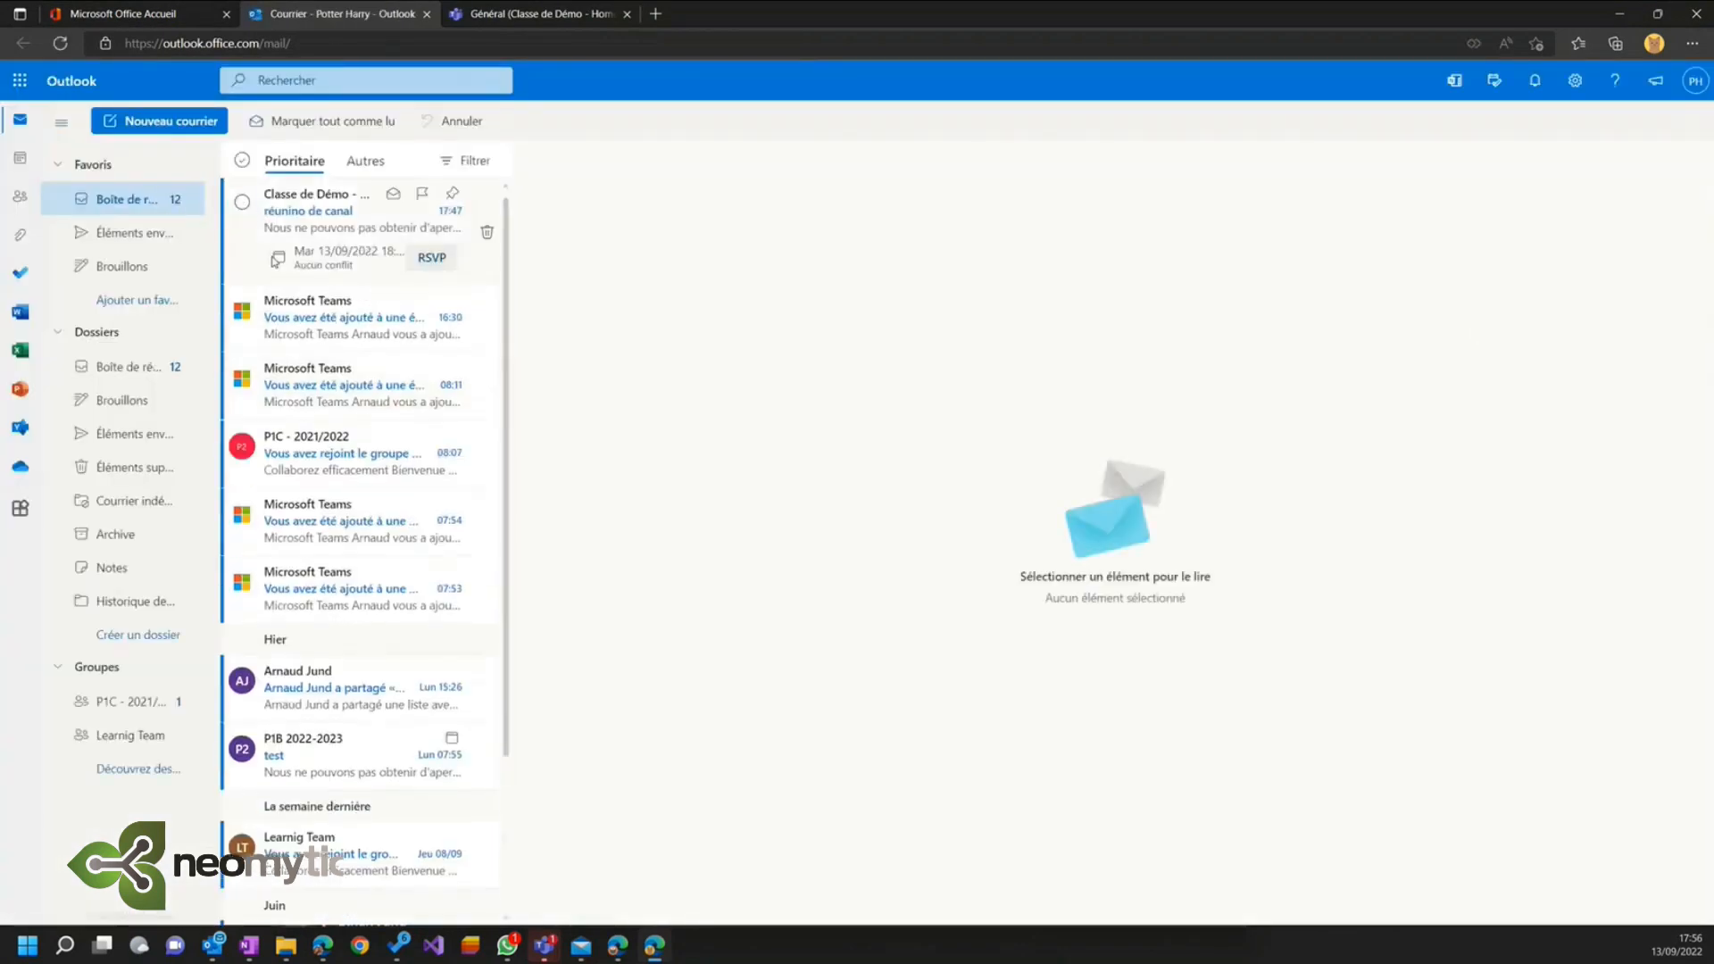
{"action": "left_click", "coordinate": [18, 159]}
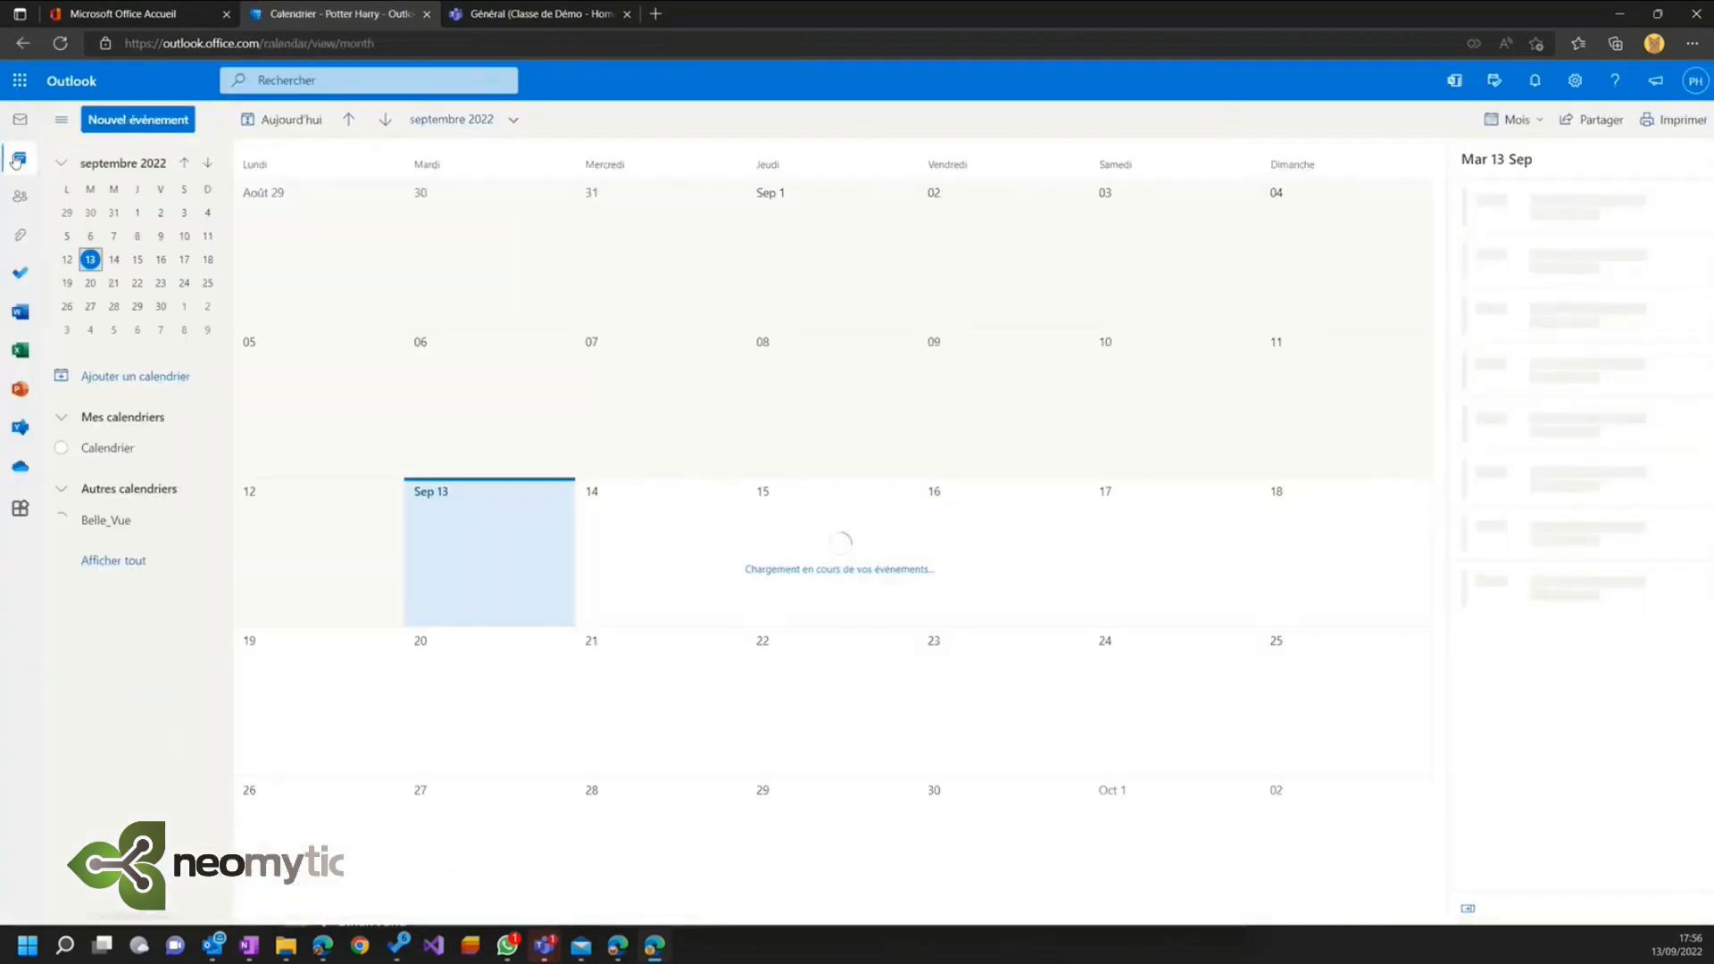
{"action": "left_click", "coordinate": [134, 376]}
{"action": "left_click", "coordinate": [424, 353]}
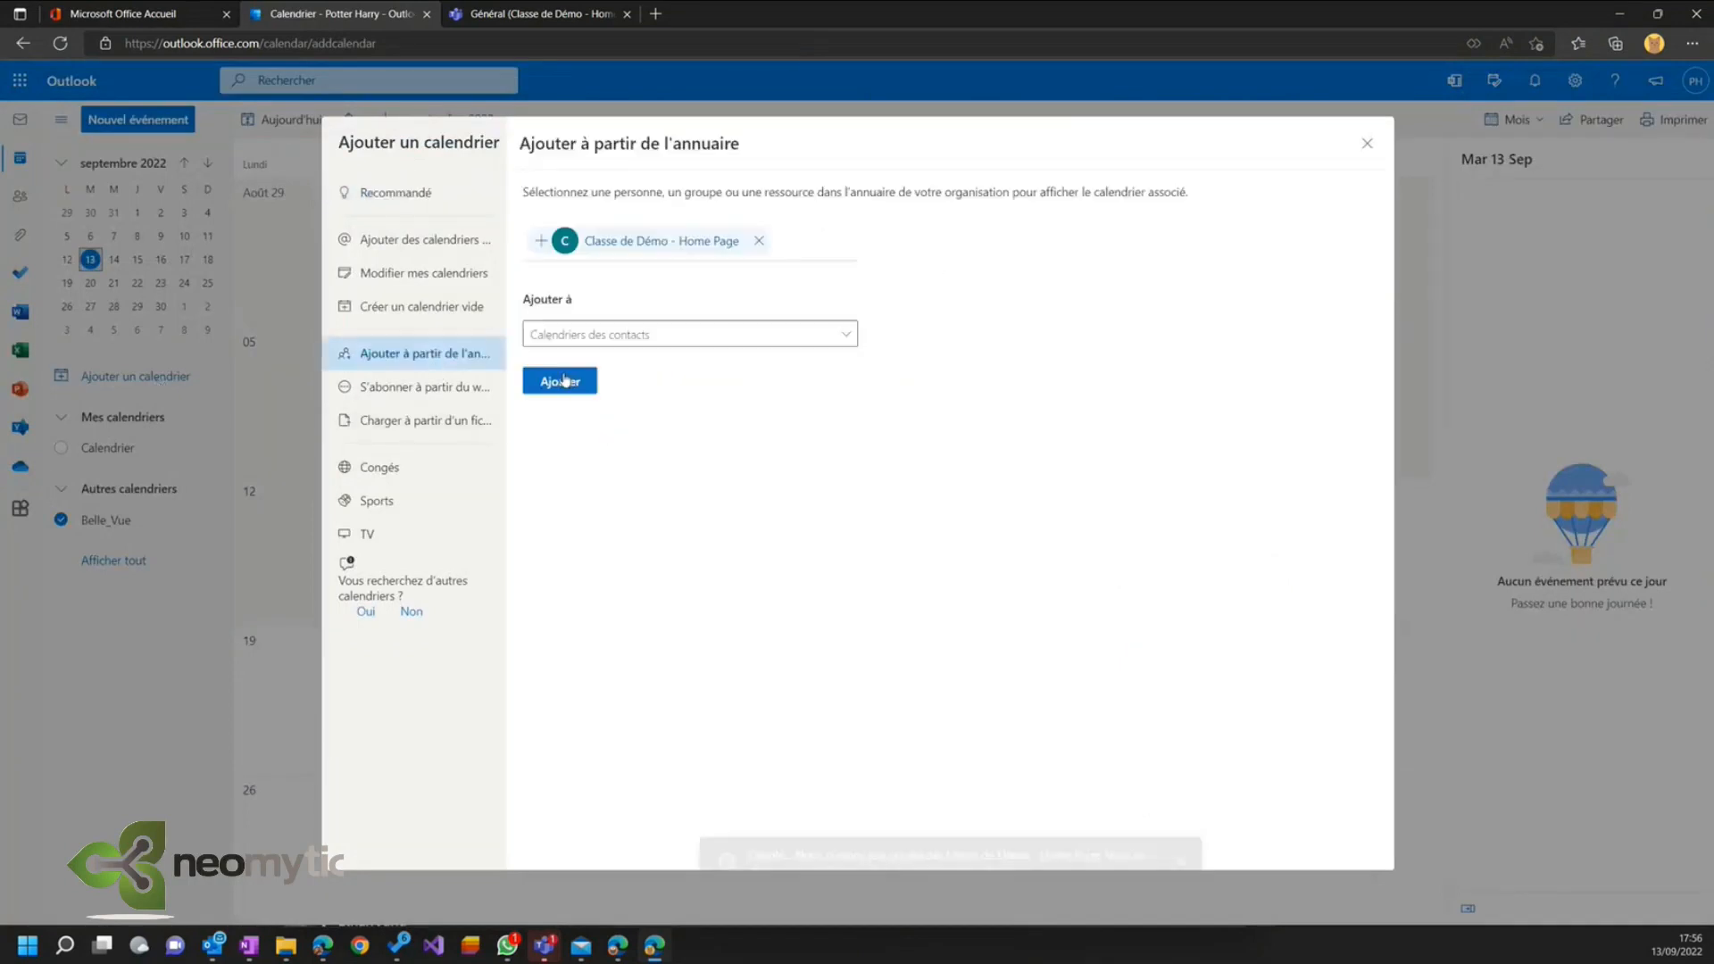
{"action": "left_click", "coordinate": [683, 335]}
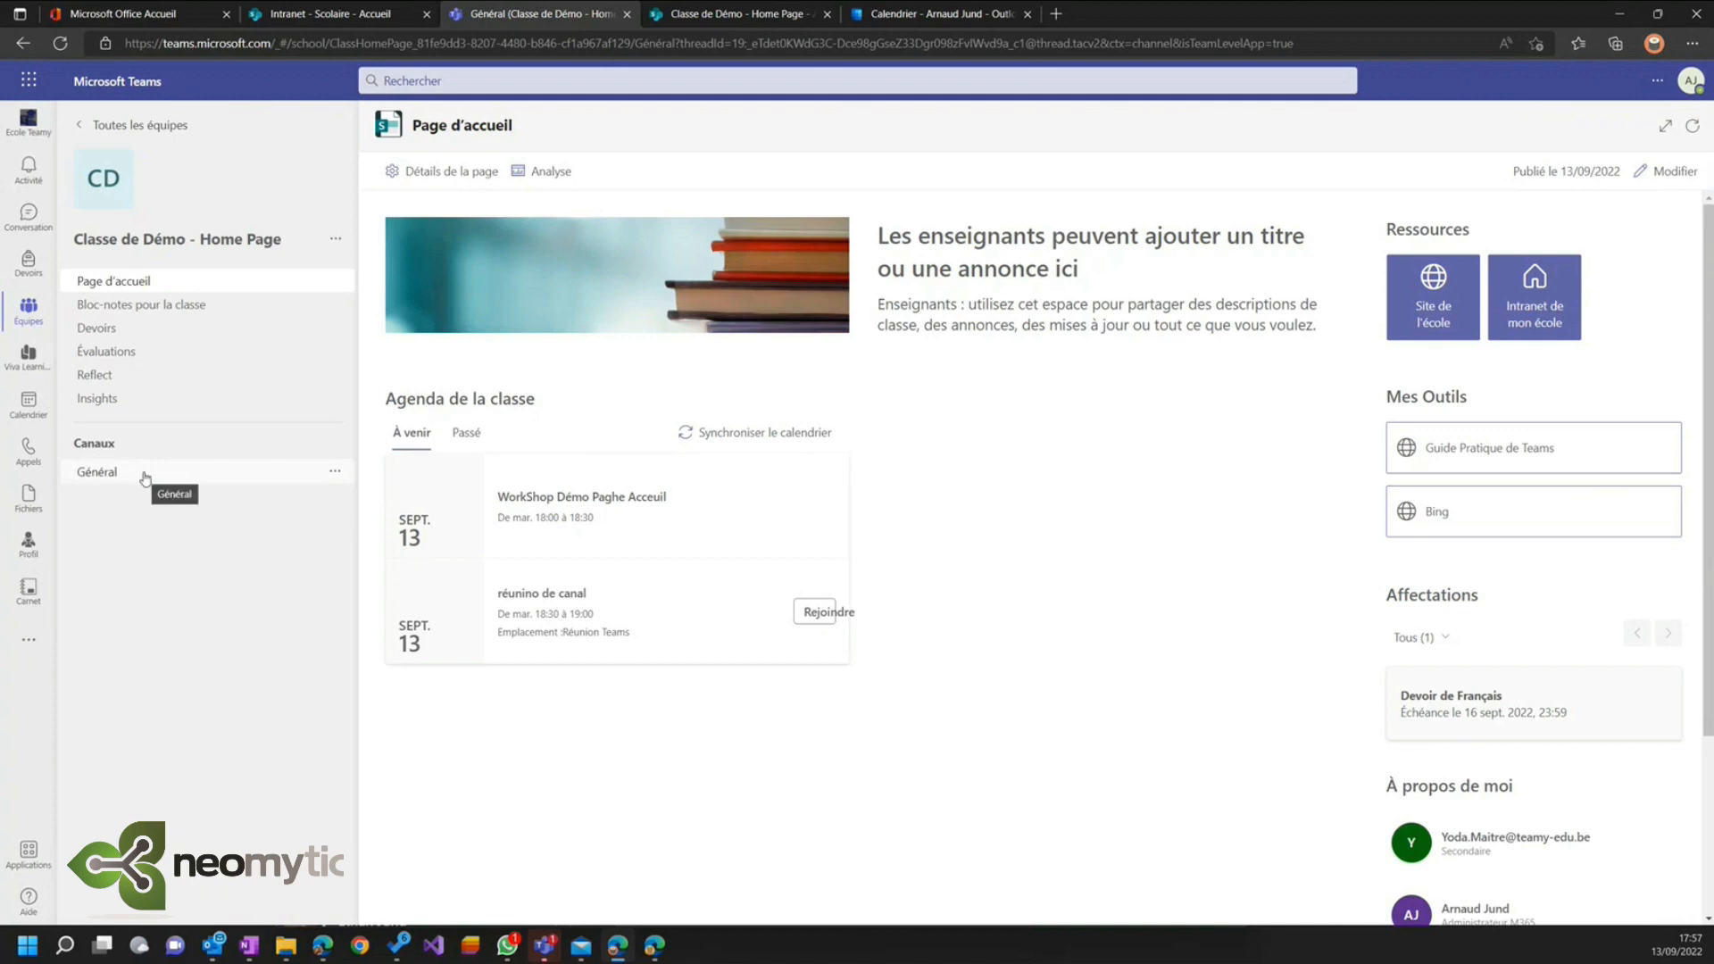
- In the student's Teams, view the options of the Général channel and open its posts to check the scheduled meeting
{"action": "left_click", "coordinate": [655, 945]}
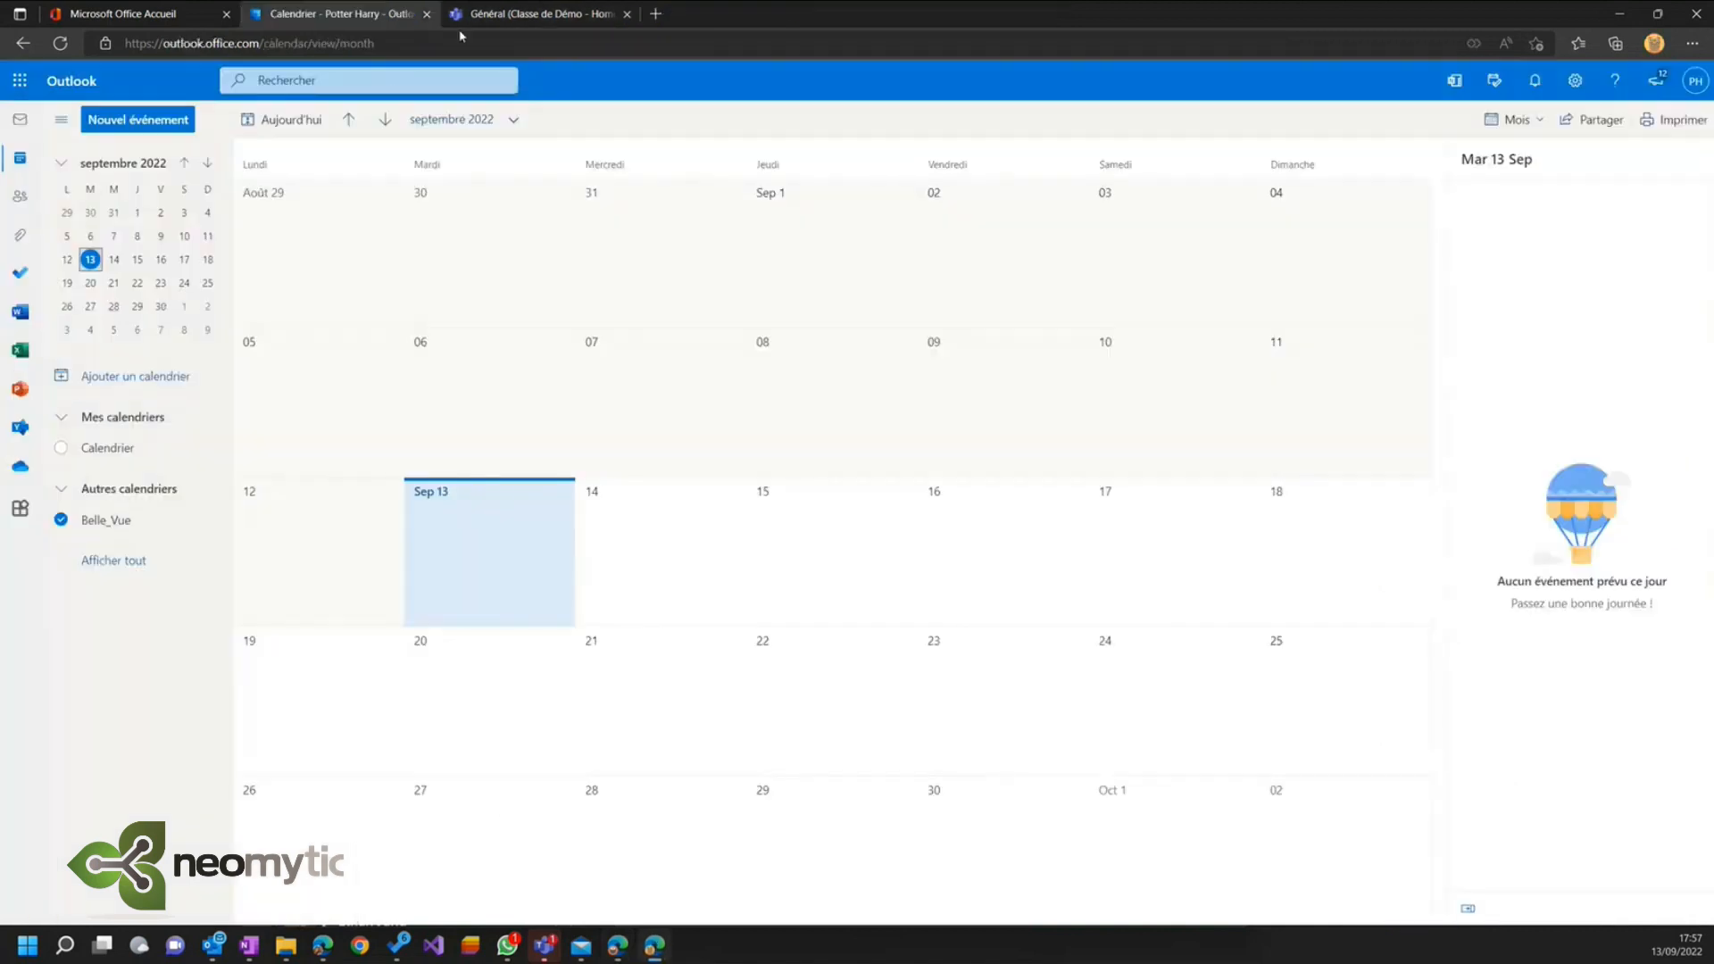
{"action": "left_click", "coordinate": [486, 14]}
{"action": "left_click", "coordinate": [368, 486]}
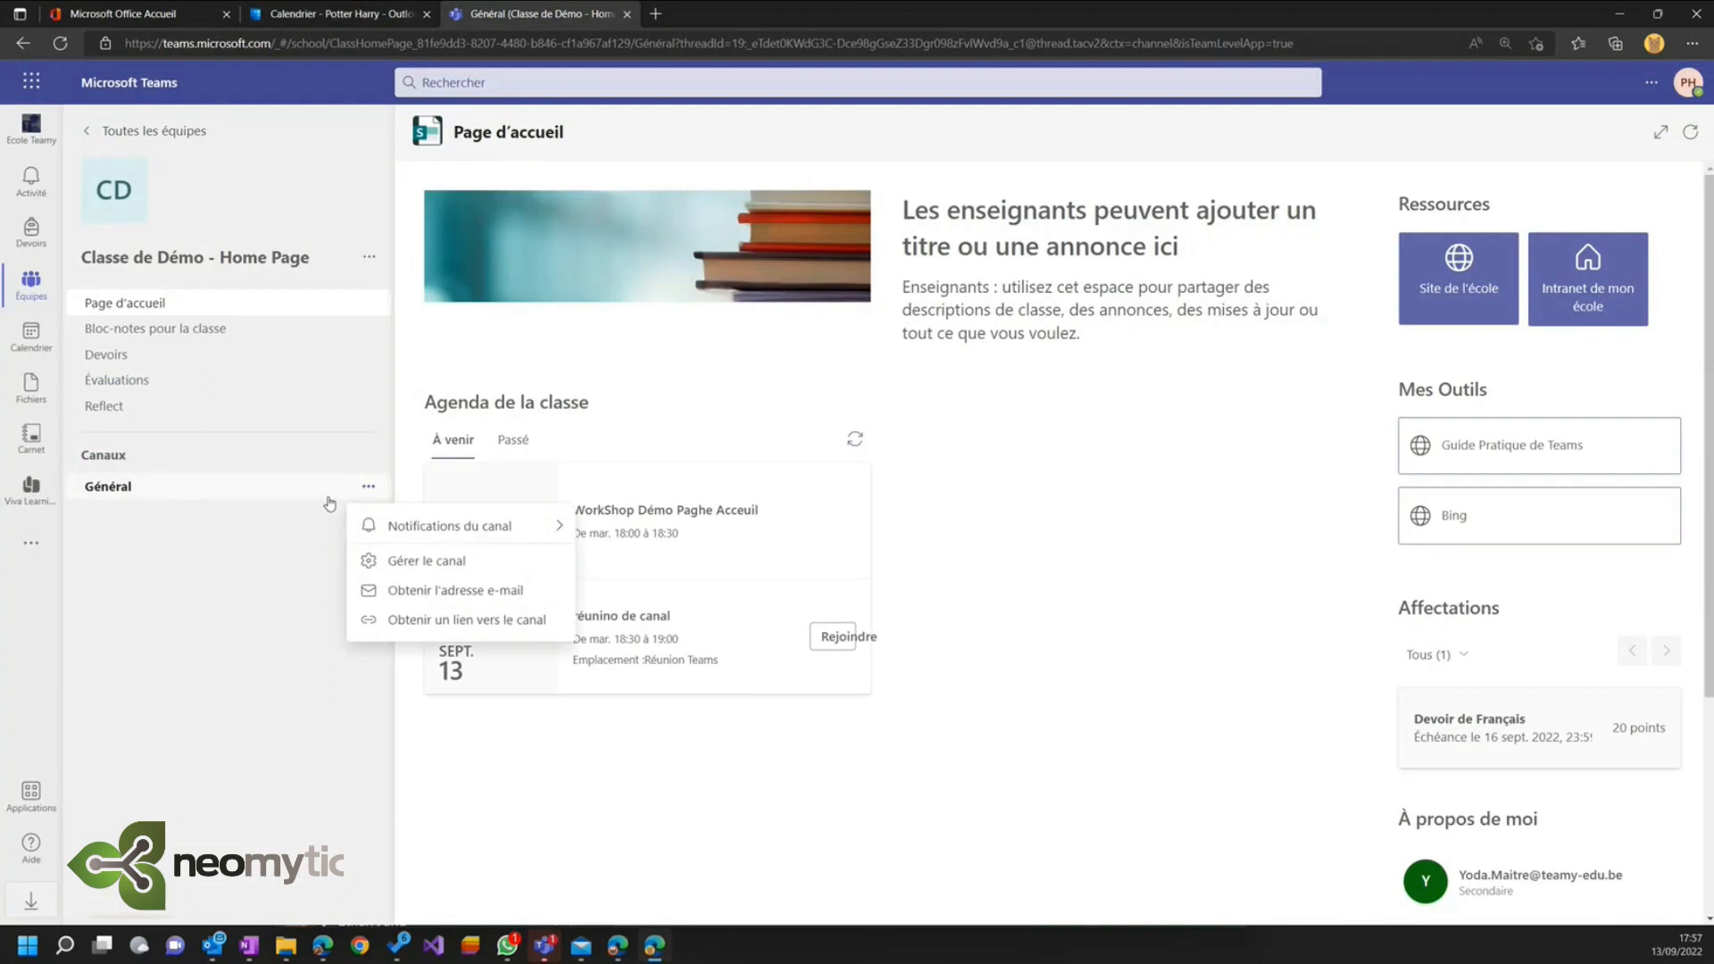
{"action": "left_click", "coordinate": [308, 493]}
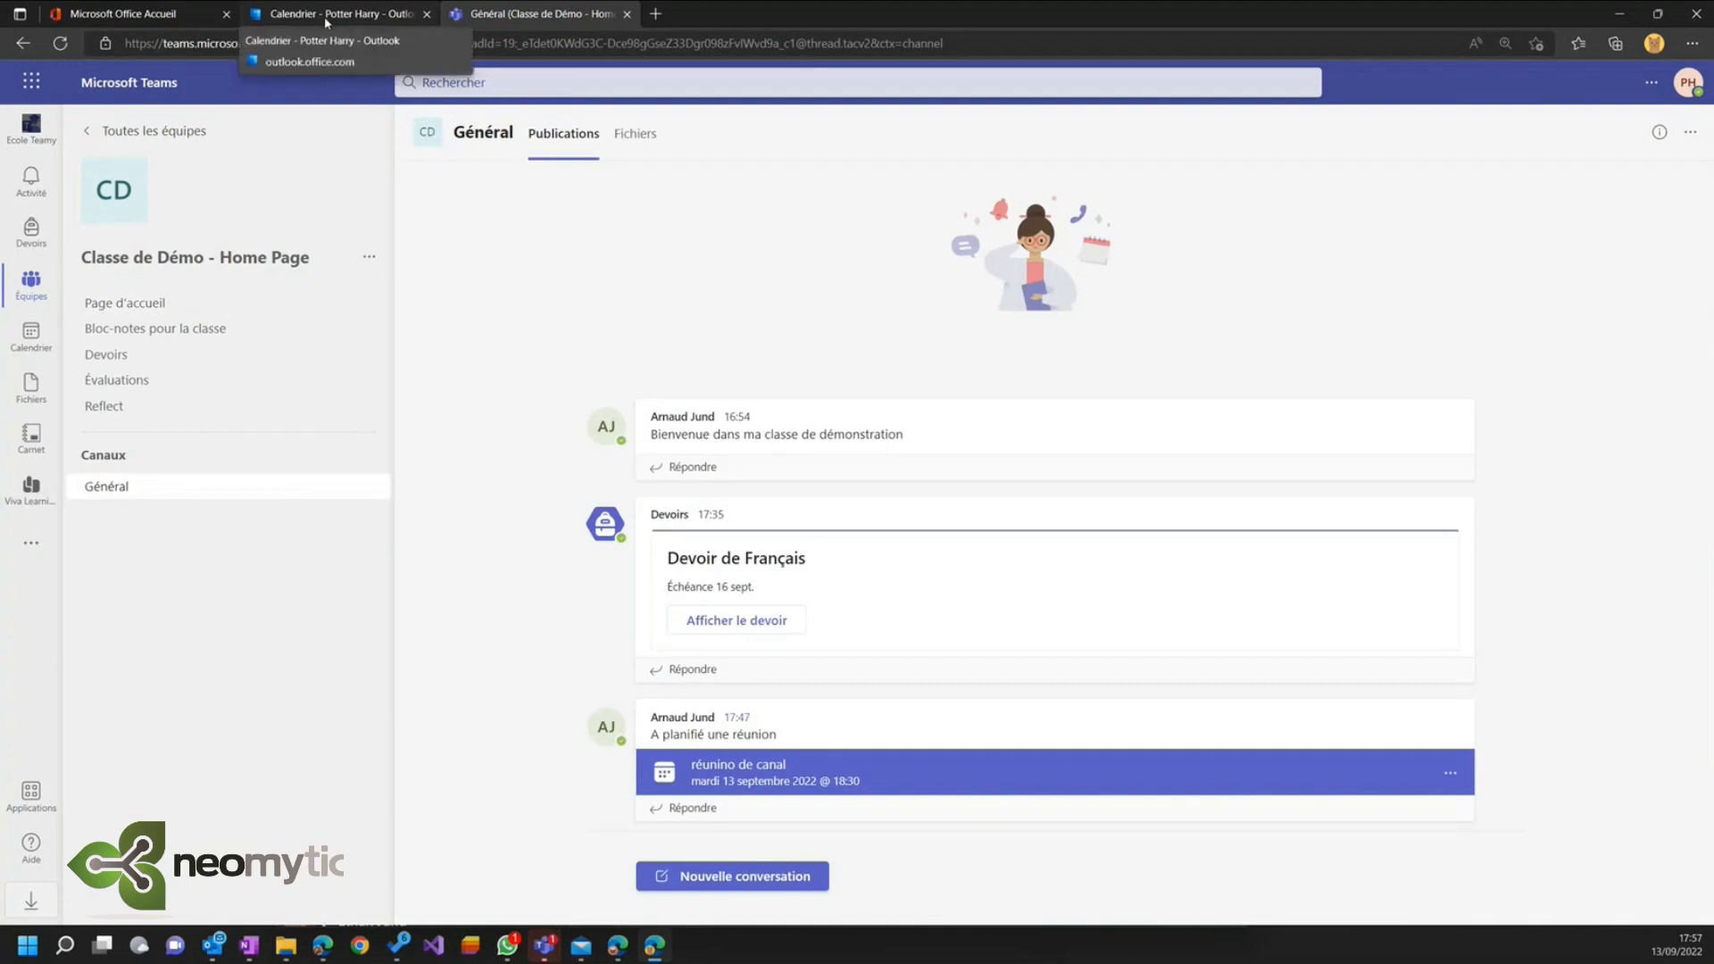
- Return to the teacher's session and open the class's SharePoint home page for editing
{"action": "left_click", "coordinate": [617, 949]}
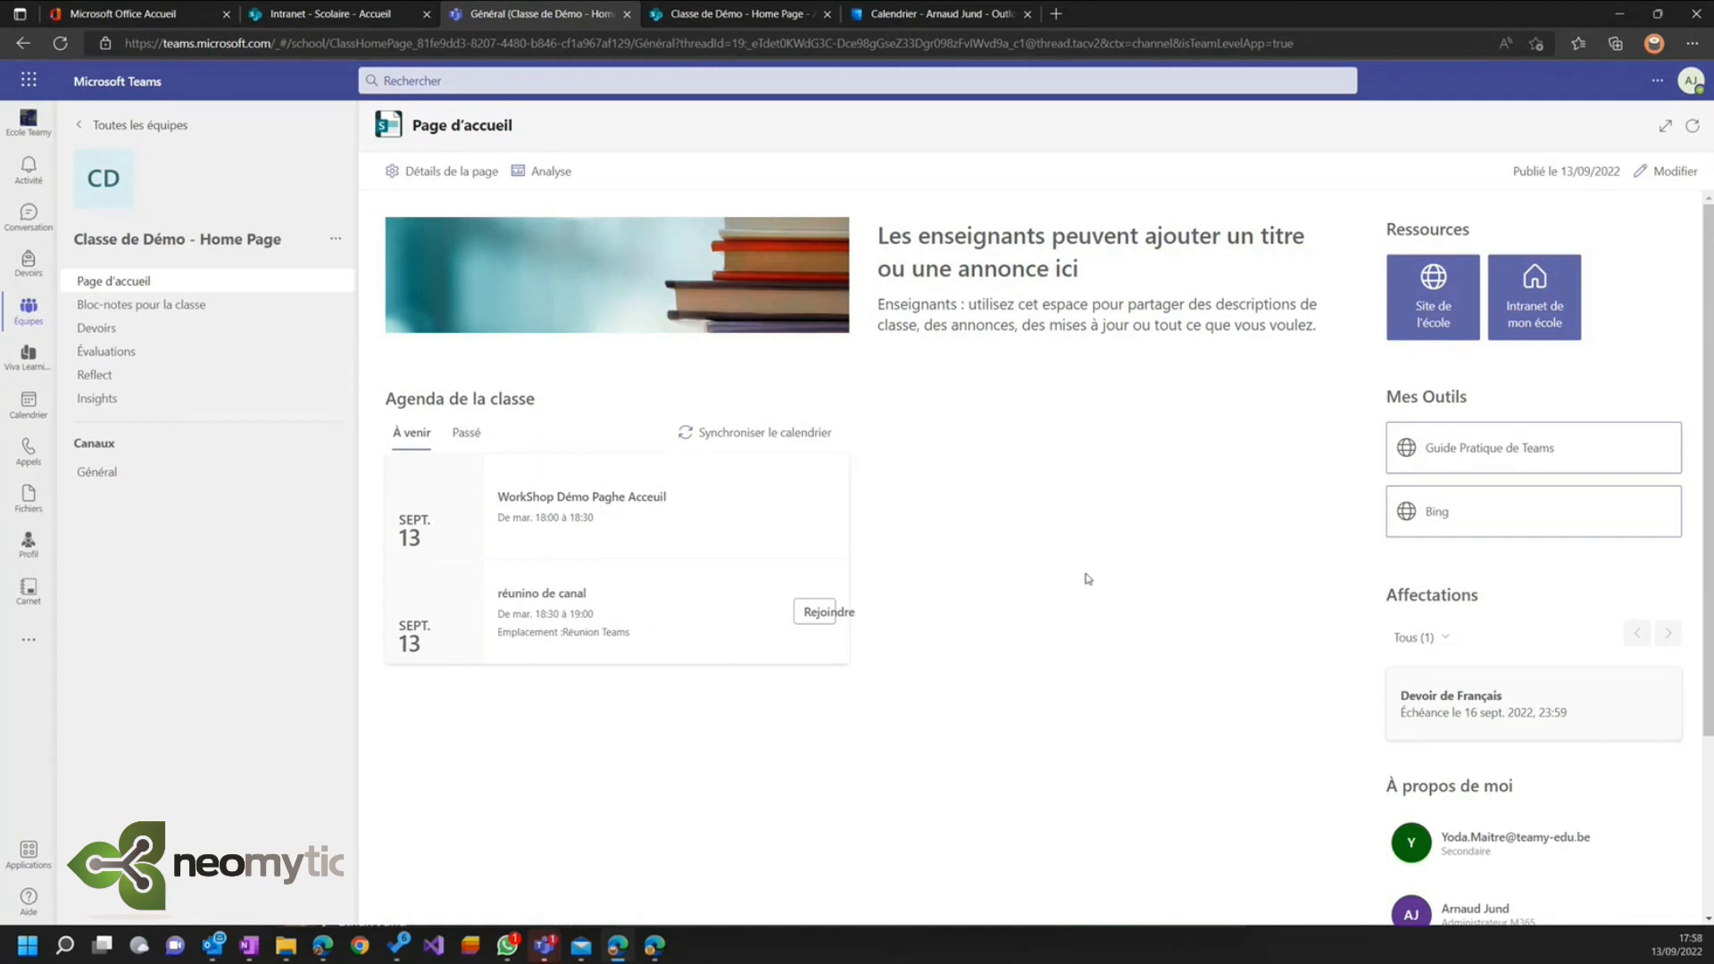
{"action": "left_click", "coordinate": [1677, 172]}
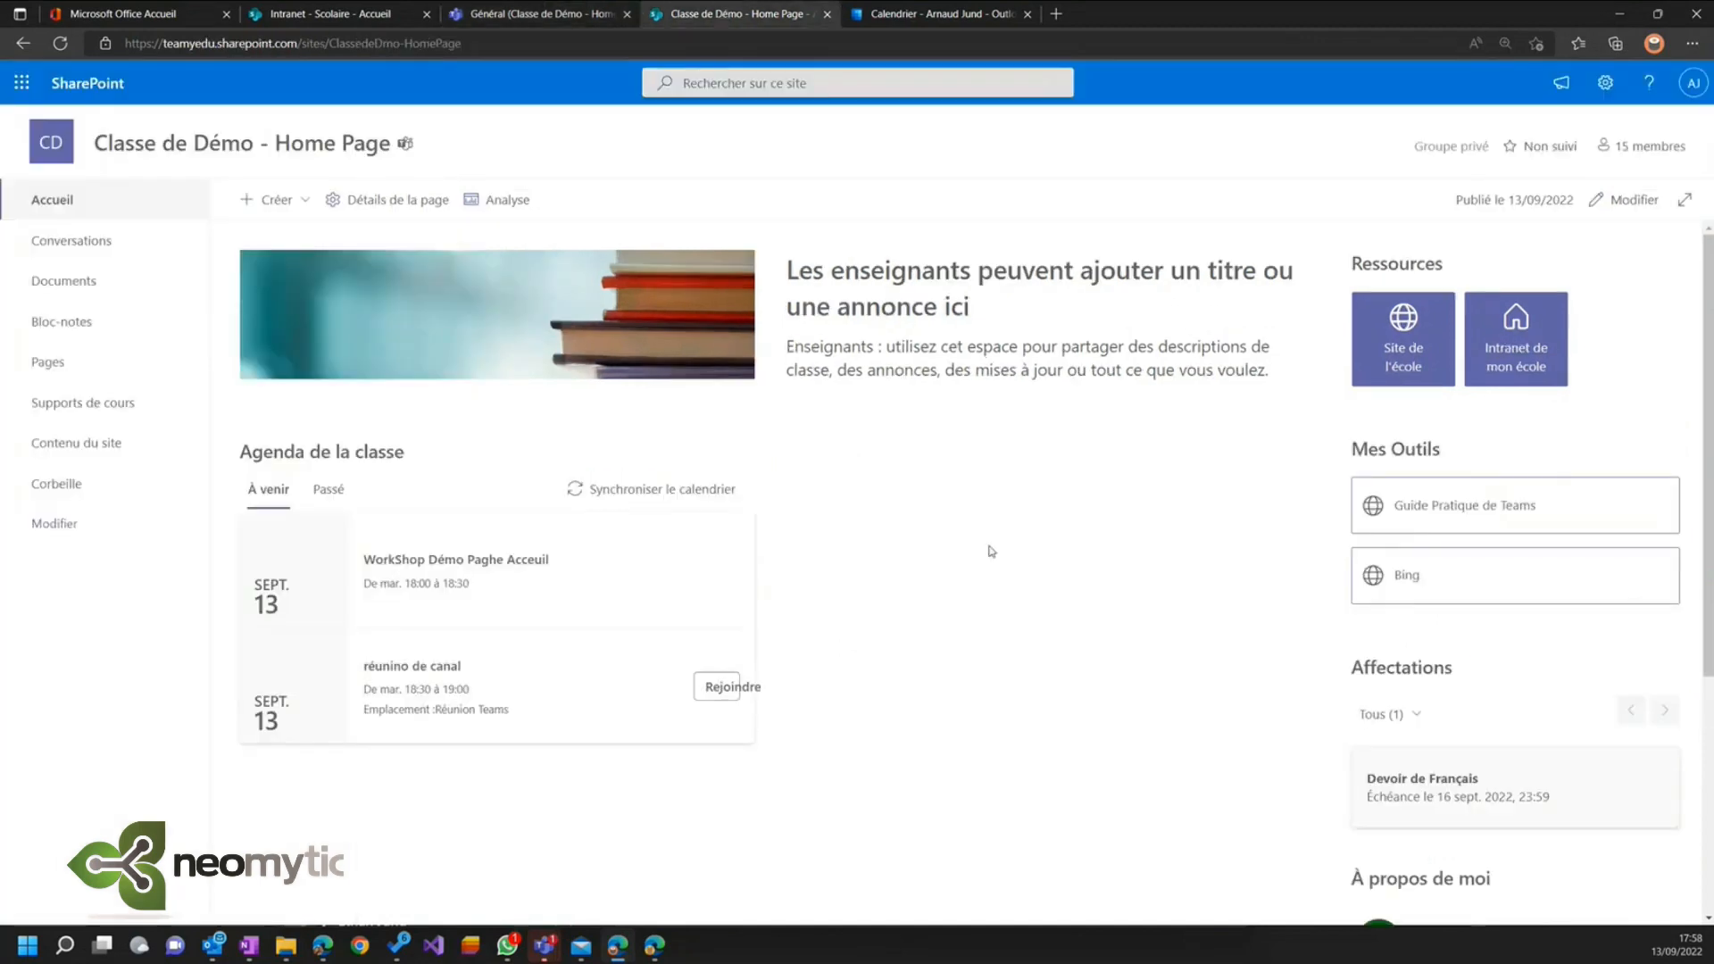
{"action": "left_click", "coordinate": [1630, 199]}
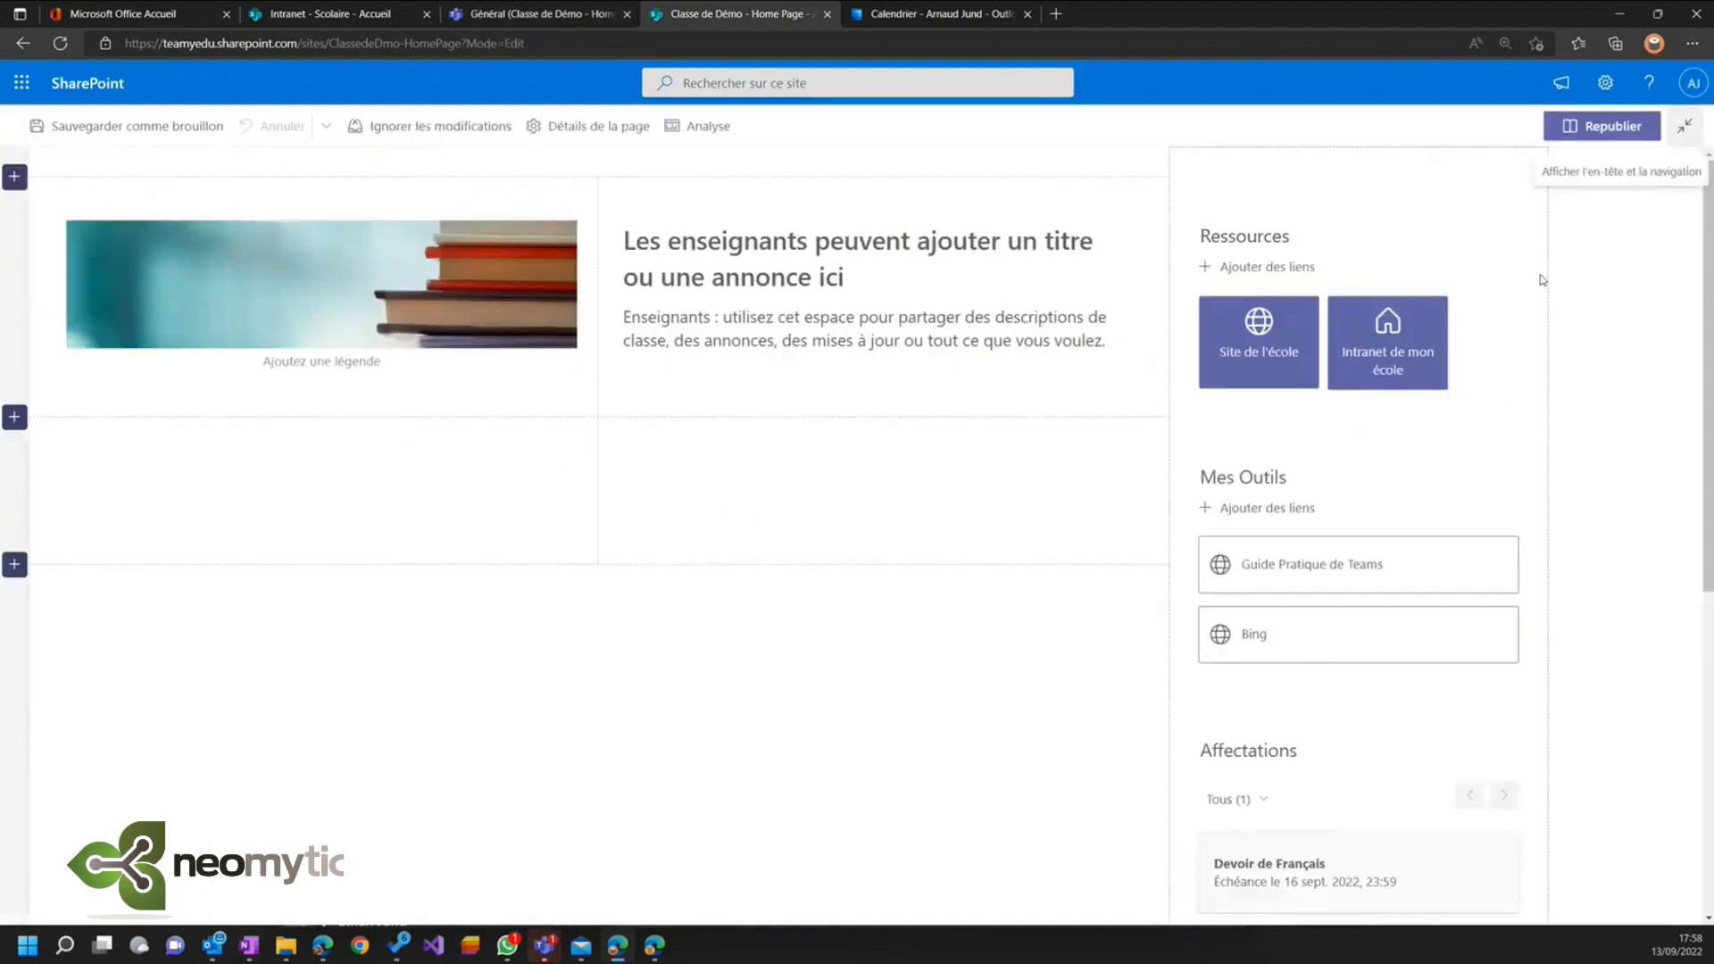
- Add an Événements web part beside Agenda de la classe, title it "Evènements de la classe", and republish the page
{"action": "left_click", "coordinate": [359, 479]}
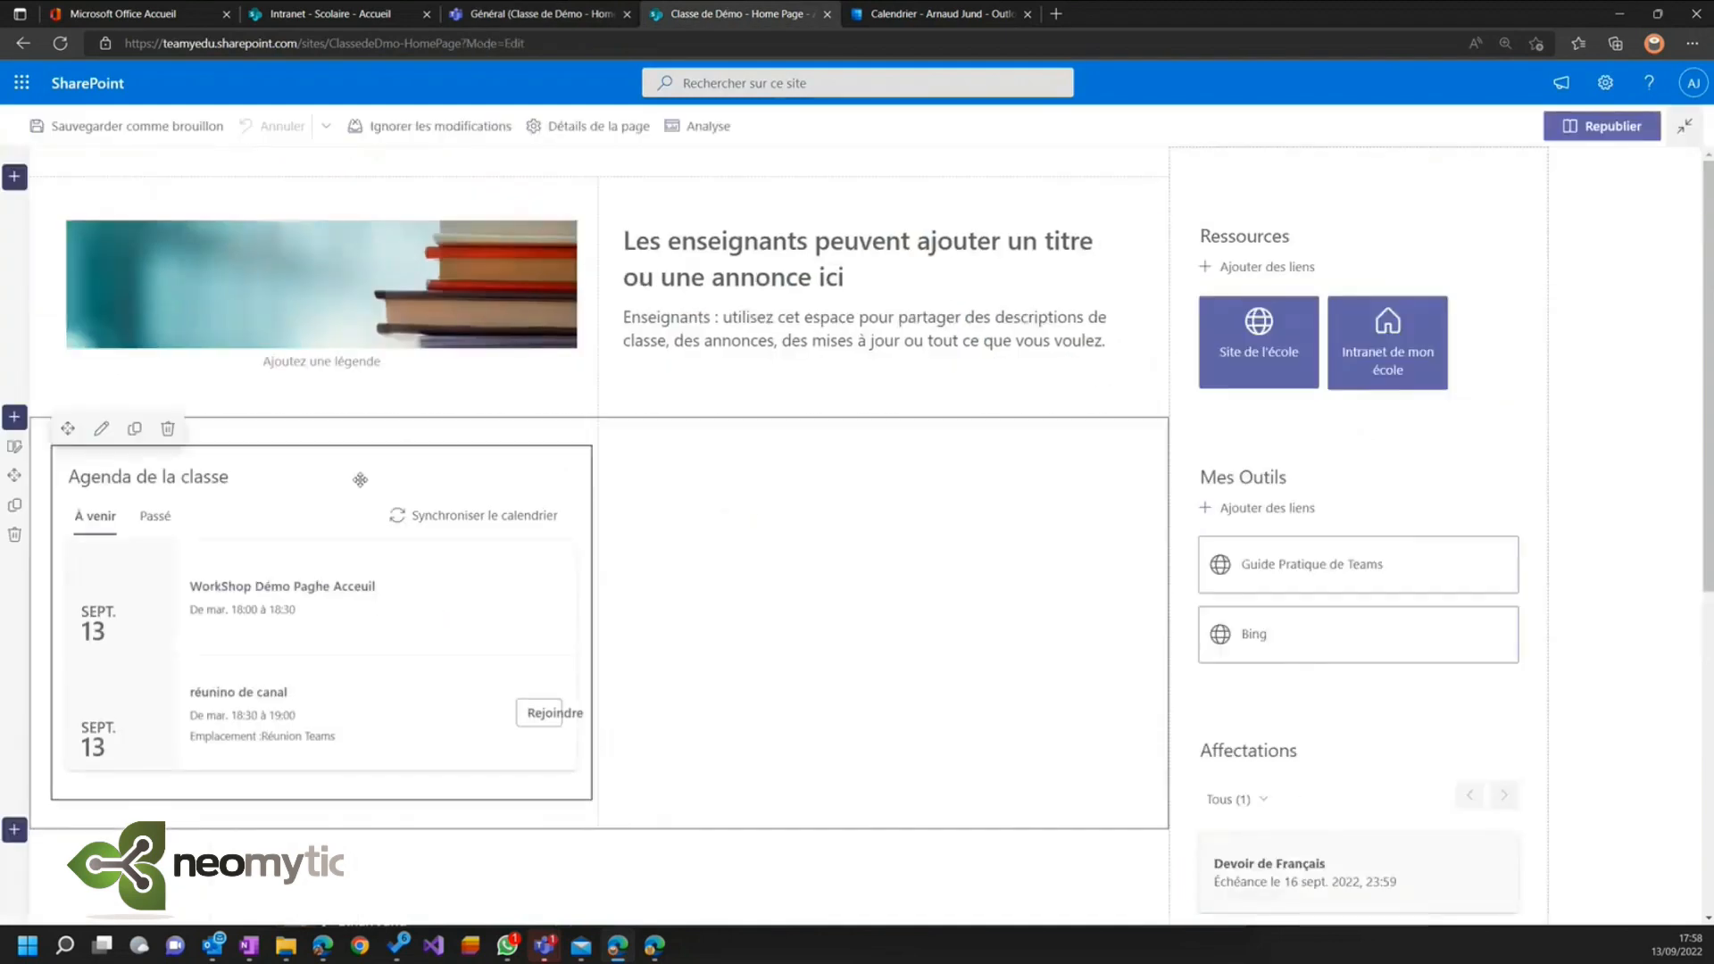
{"action": "left_click", "coordinate": [800, 541]}
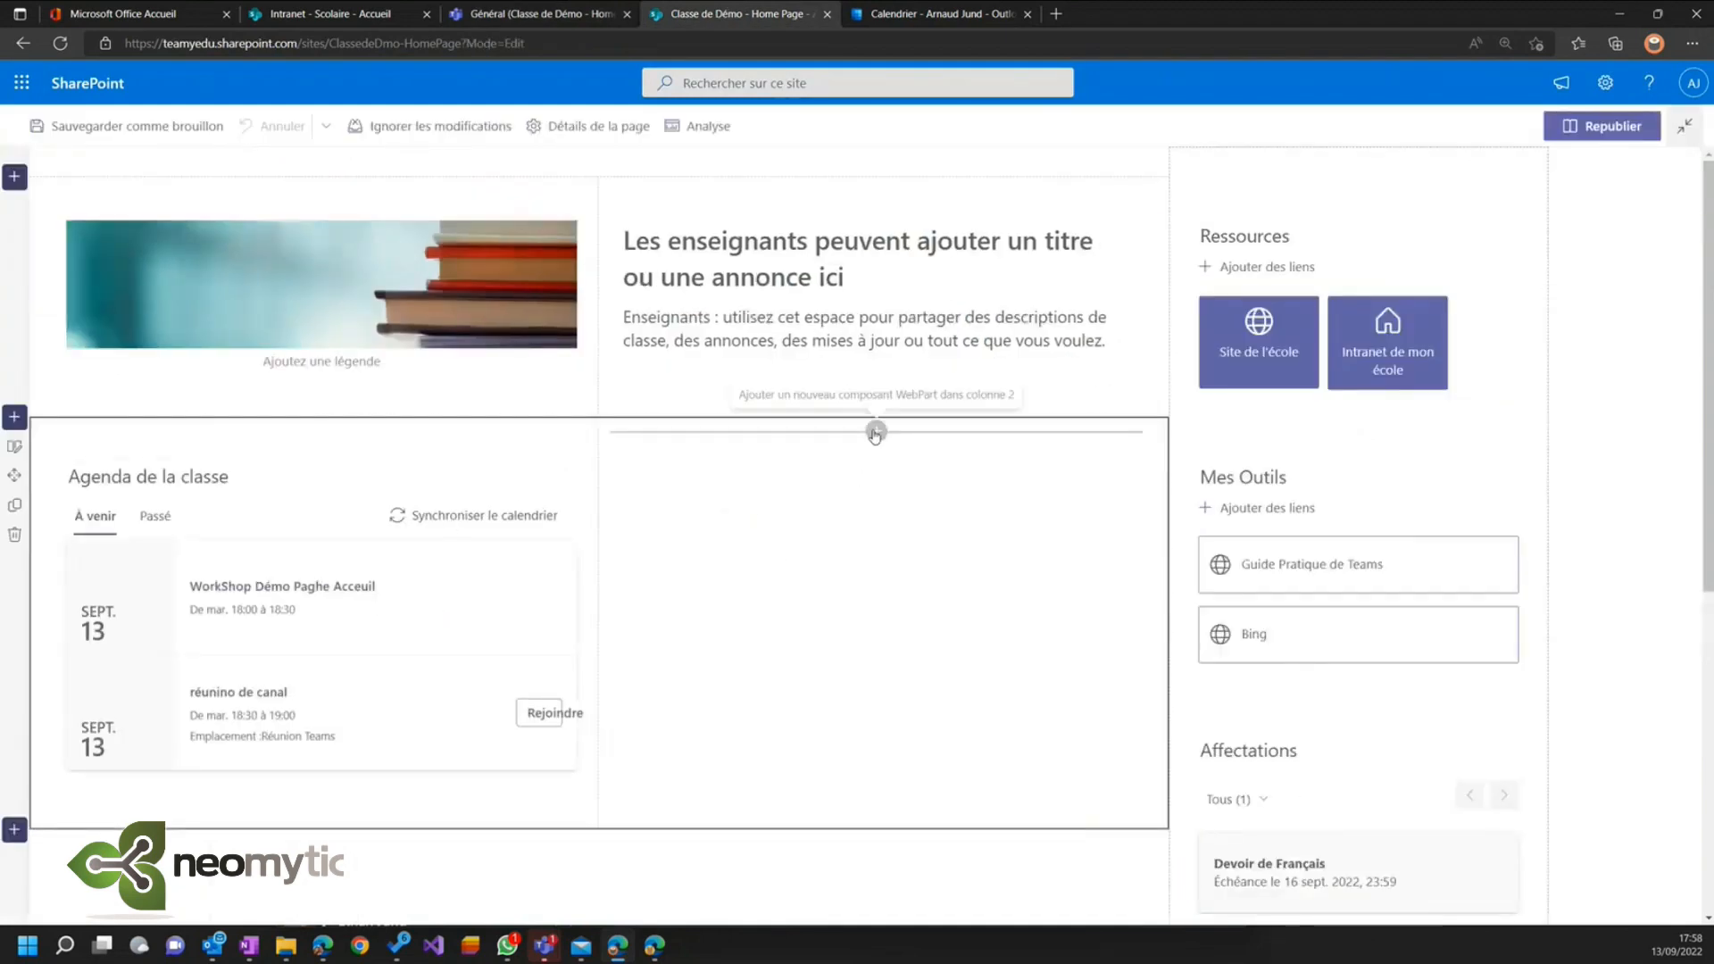
{"action": "left_click", "coordinate": [875, 433]}
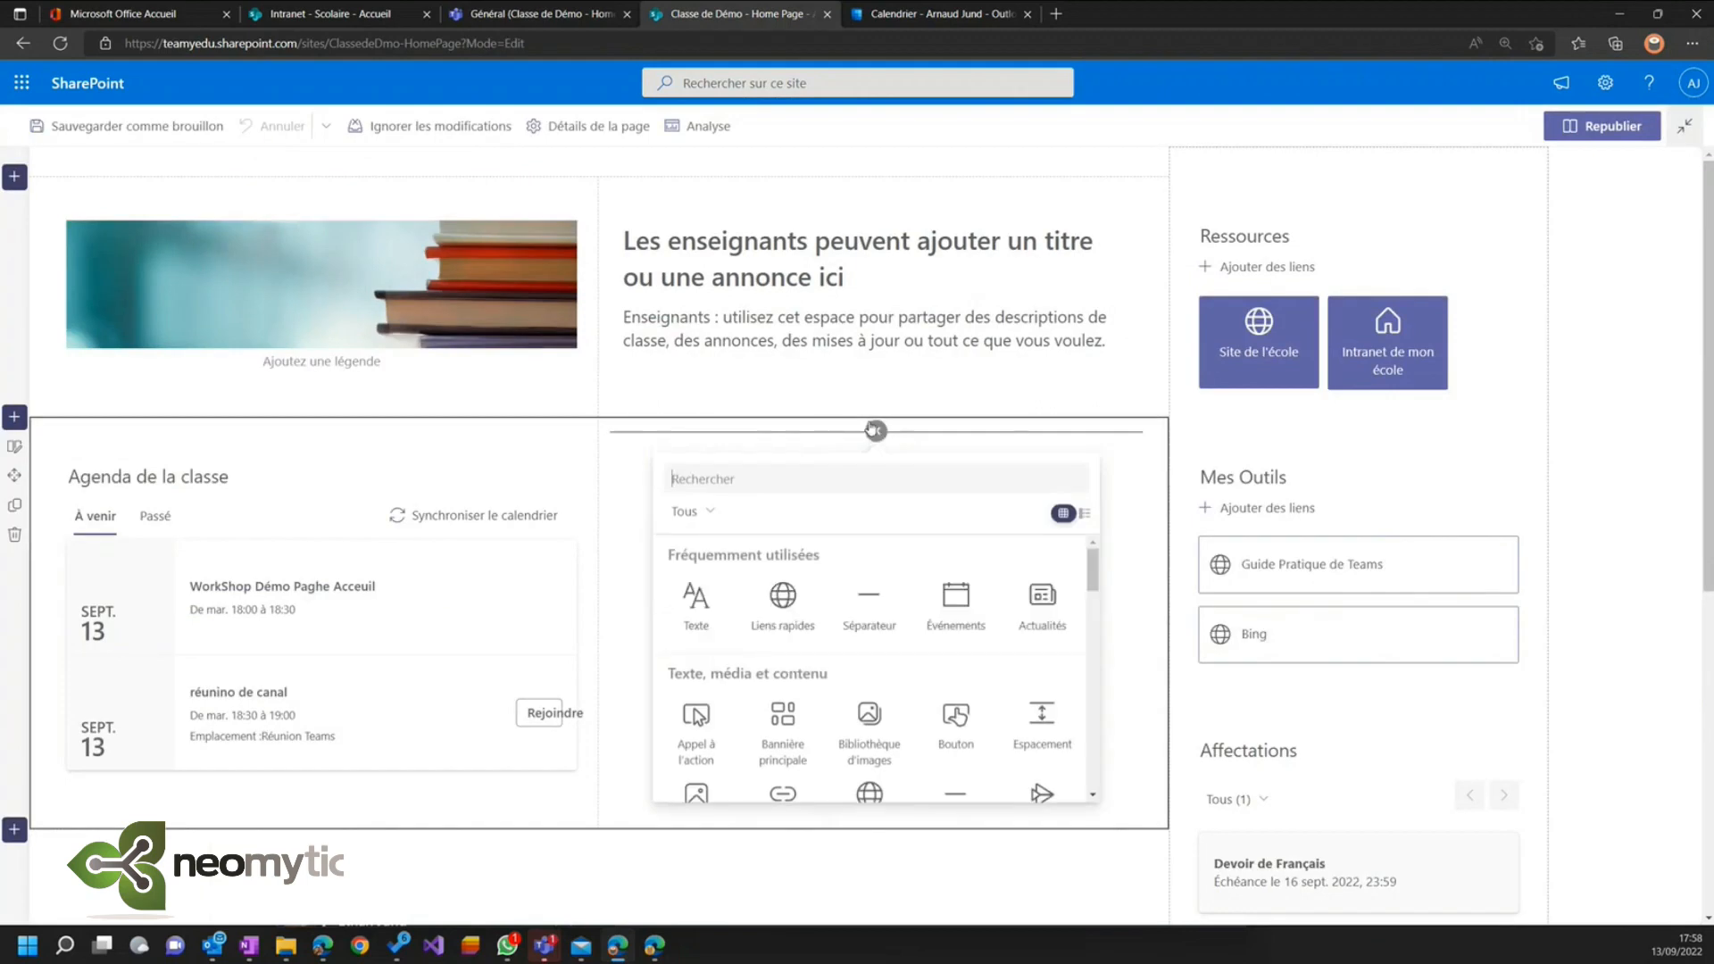
{"action": "scroll", "coordinate": [857, 616], "scroll_direction": "down", "scroll_amount": 1}
{"action": "scroll", "coordinate": [843, 625], "scroll_direction": "up", "scroll_amount": 1}
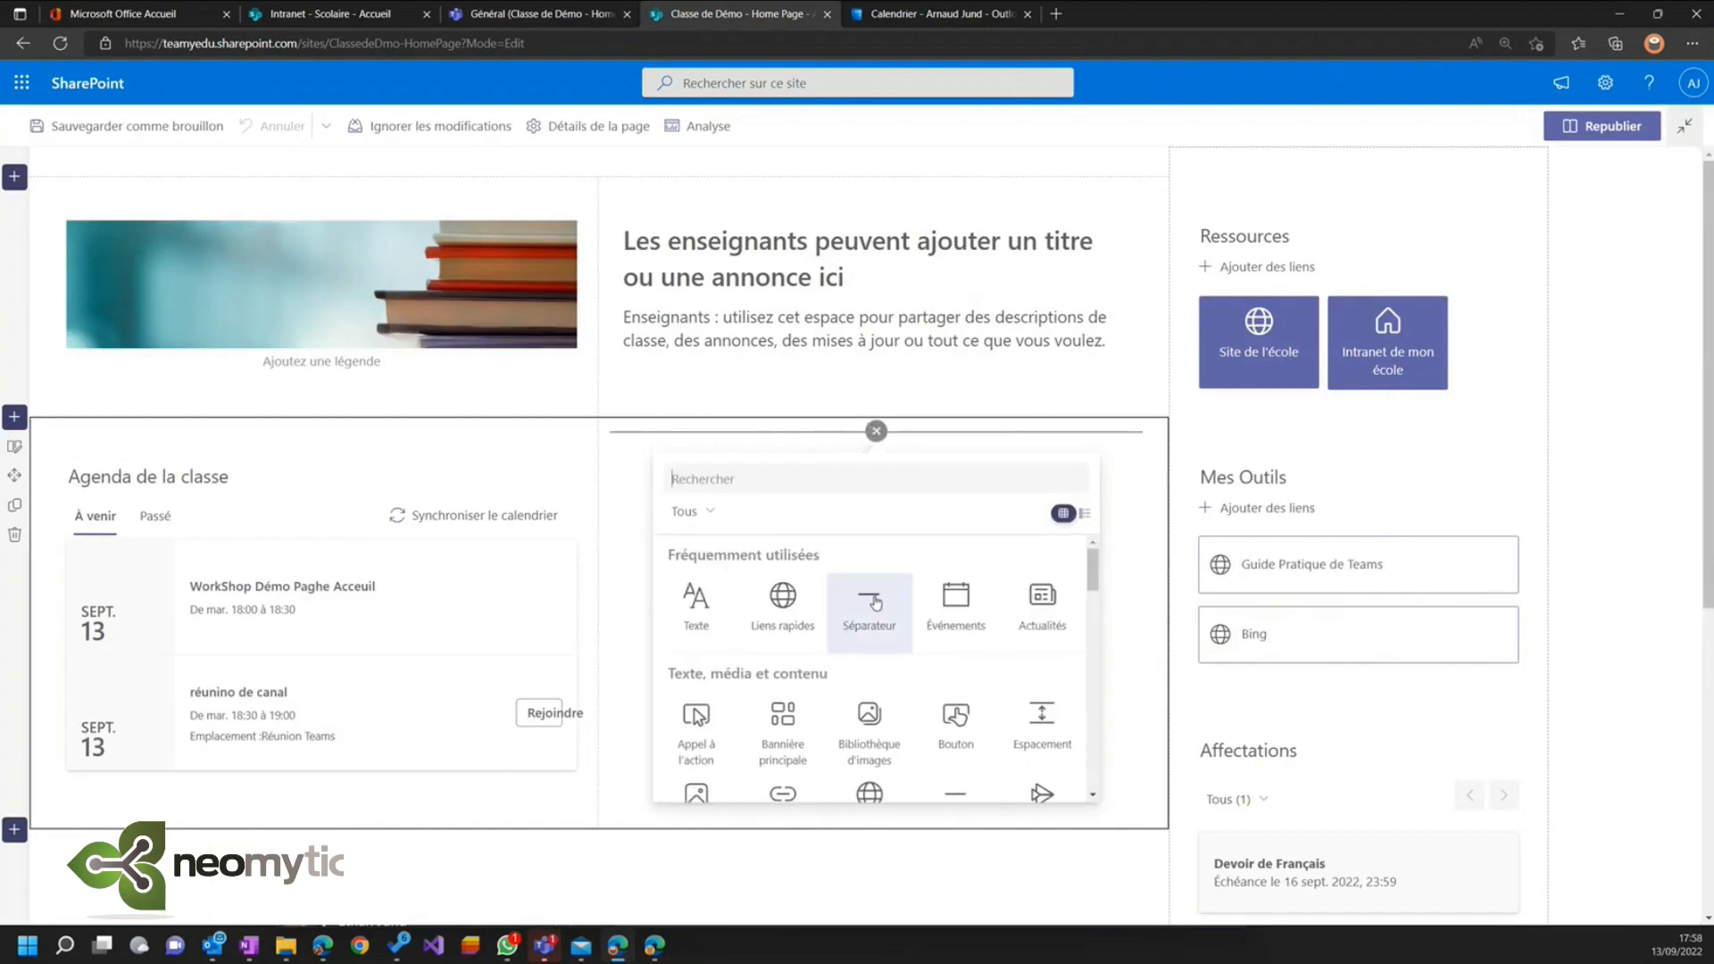
{"action": "left_click", "coordinate": [956, 604]}
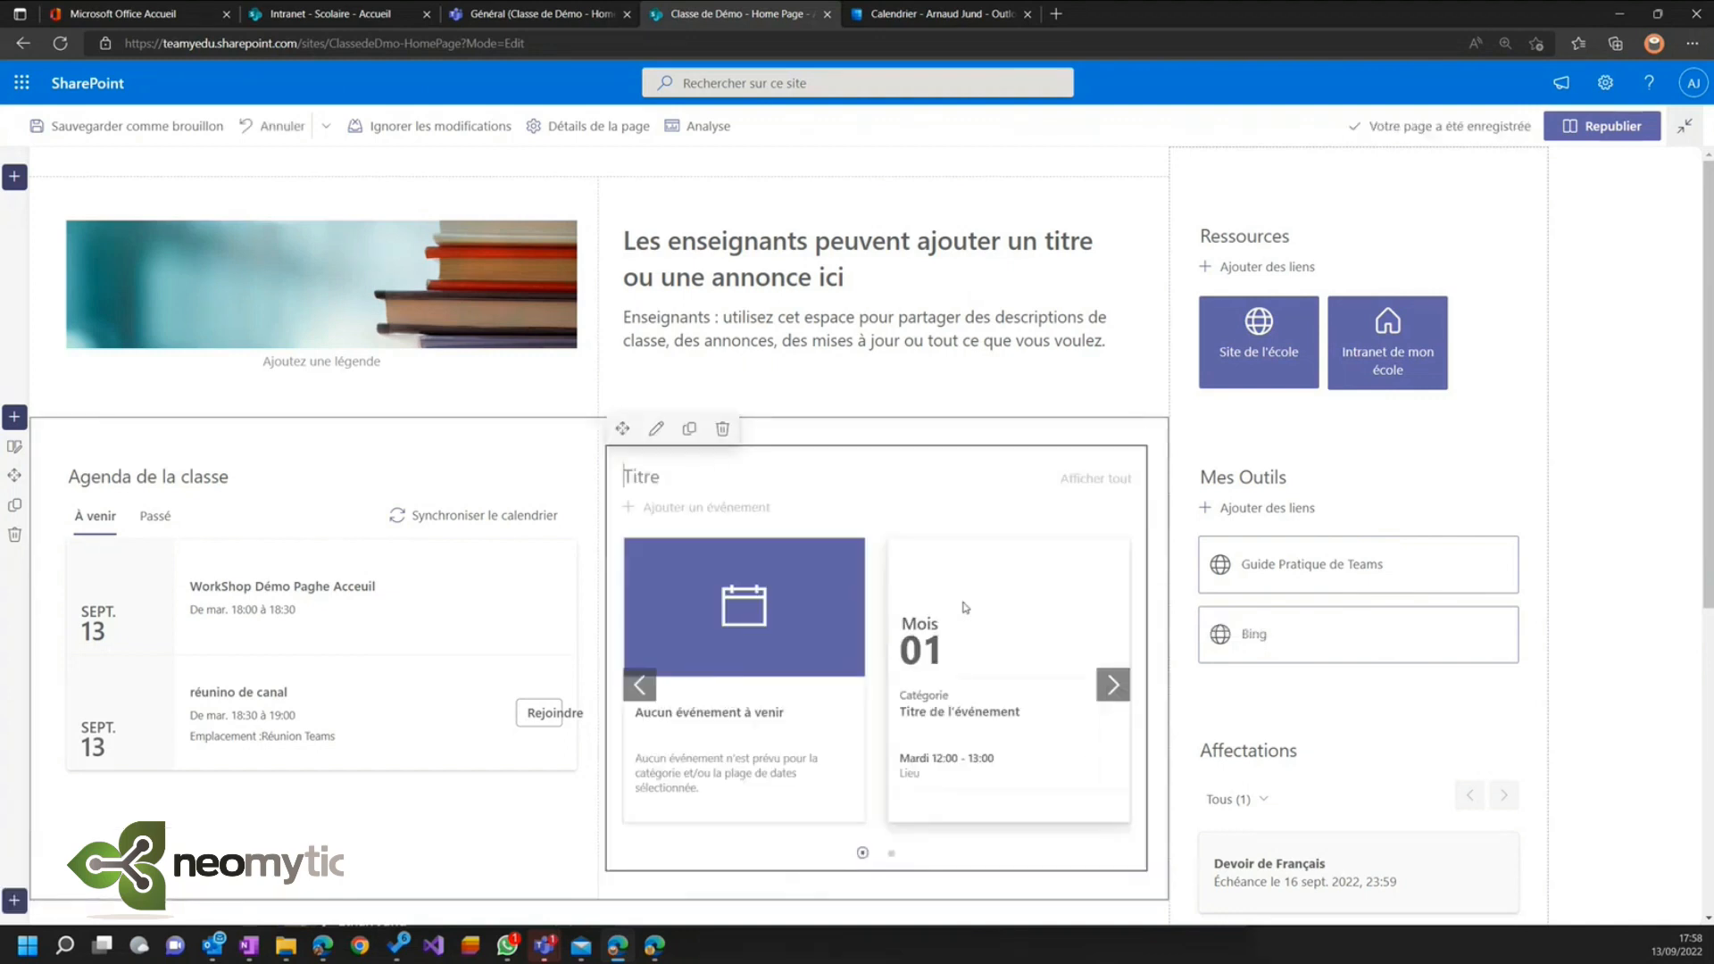
{"action": "type", "text": "Événements de la classe"}
{"action": "left_click", "coordinate": [1602, 125]}
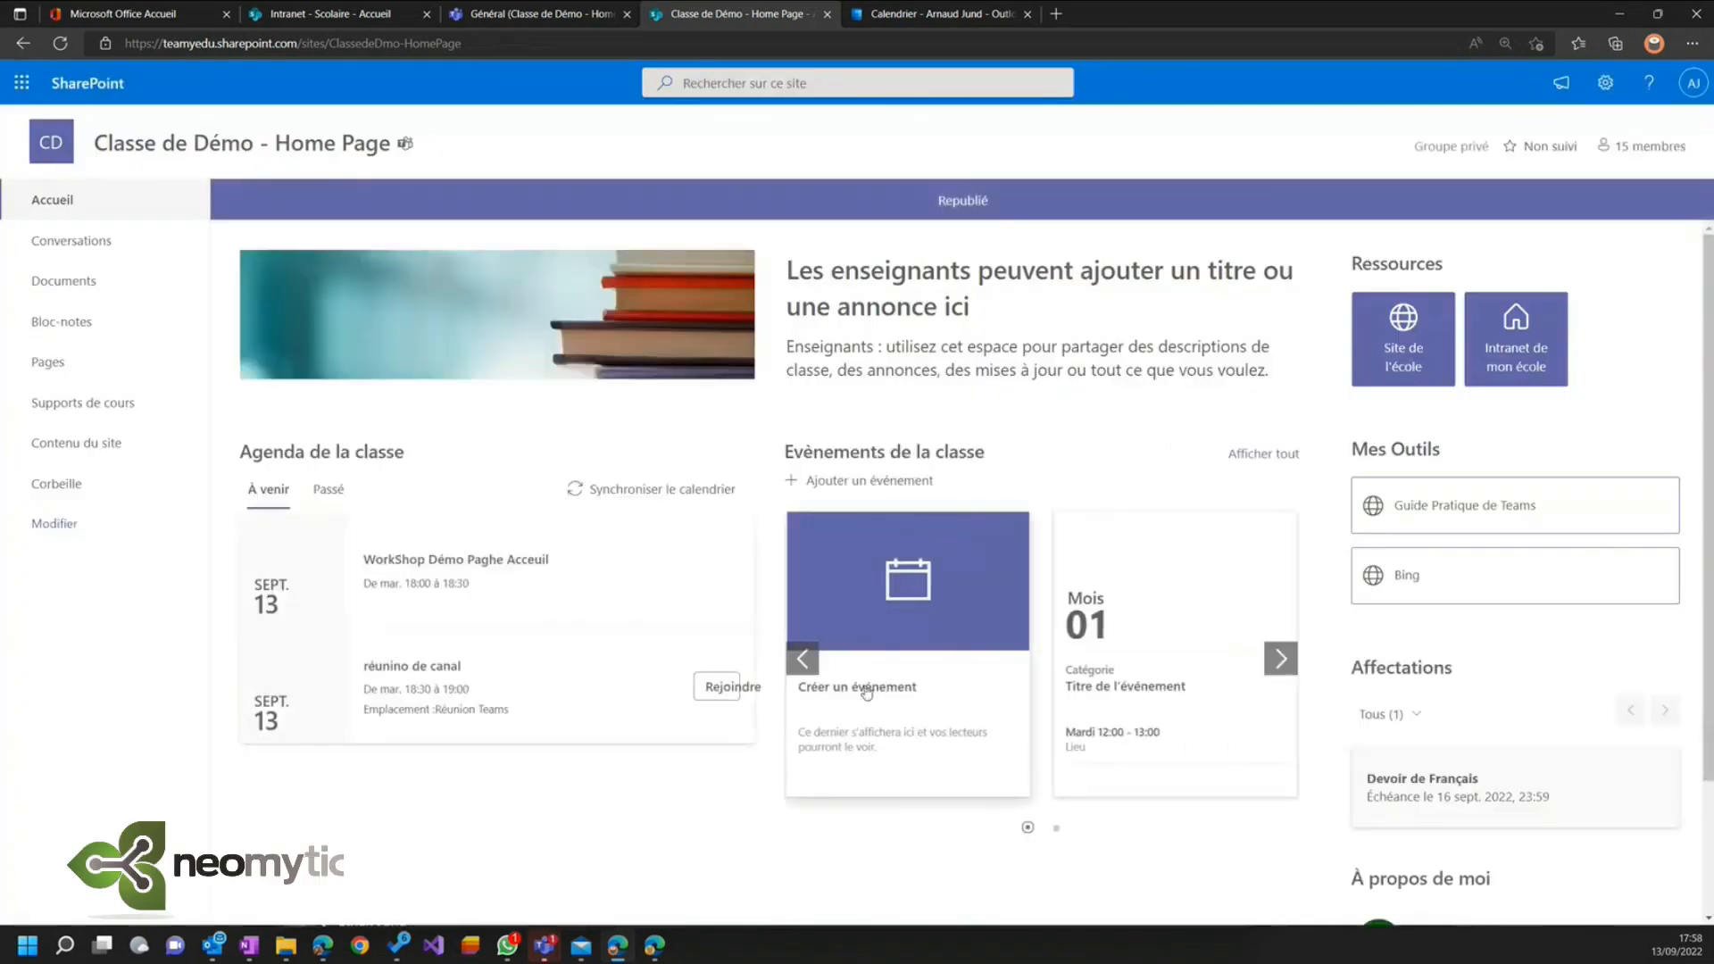
- Add a "Formation Microsoft" event for 13 September 2022, 18:00 to 19:00, in the Réunion category and save it
{"action": "left_click", "coordinate": [859, 482]}
{"action": "type", "text": "Formation Microsoft"}
{"action": "left_click", "coordinate": [383, 737]}
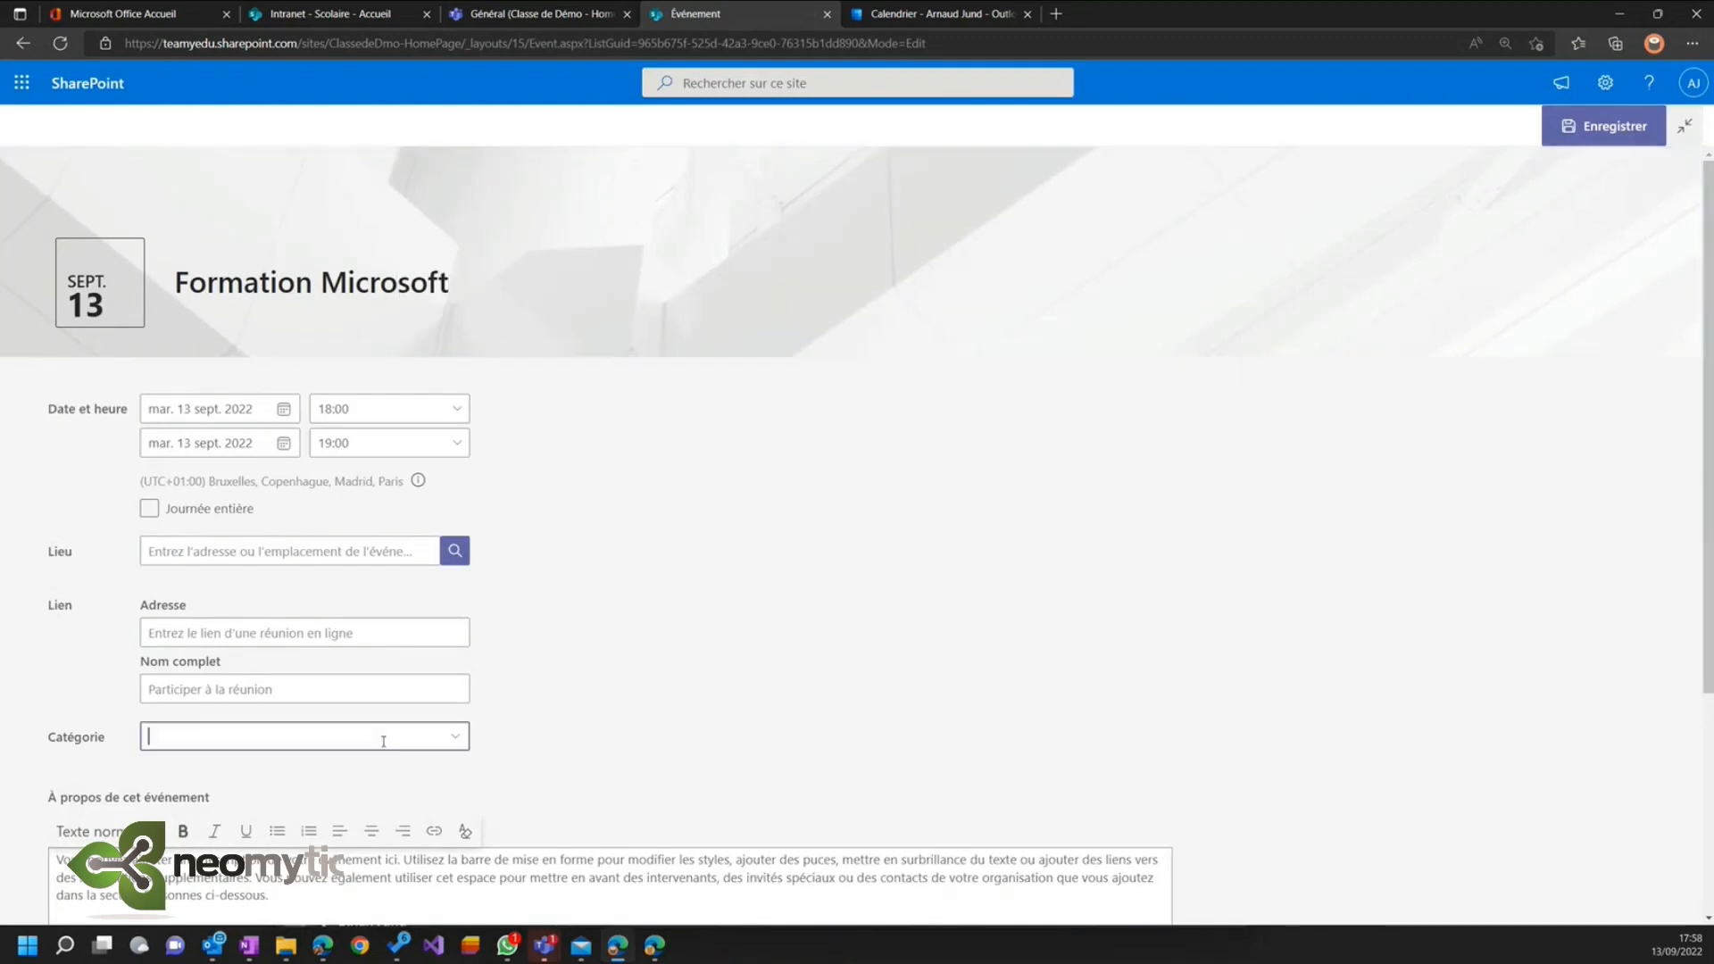
{"action": "left_click", "coordinate": [455, 736]}
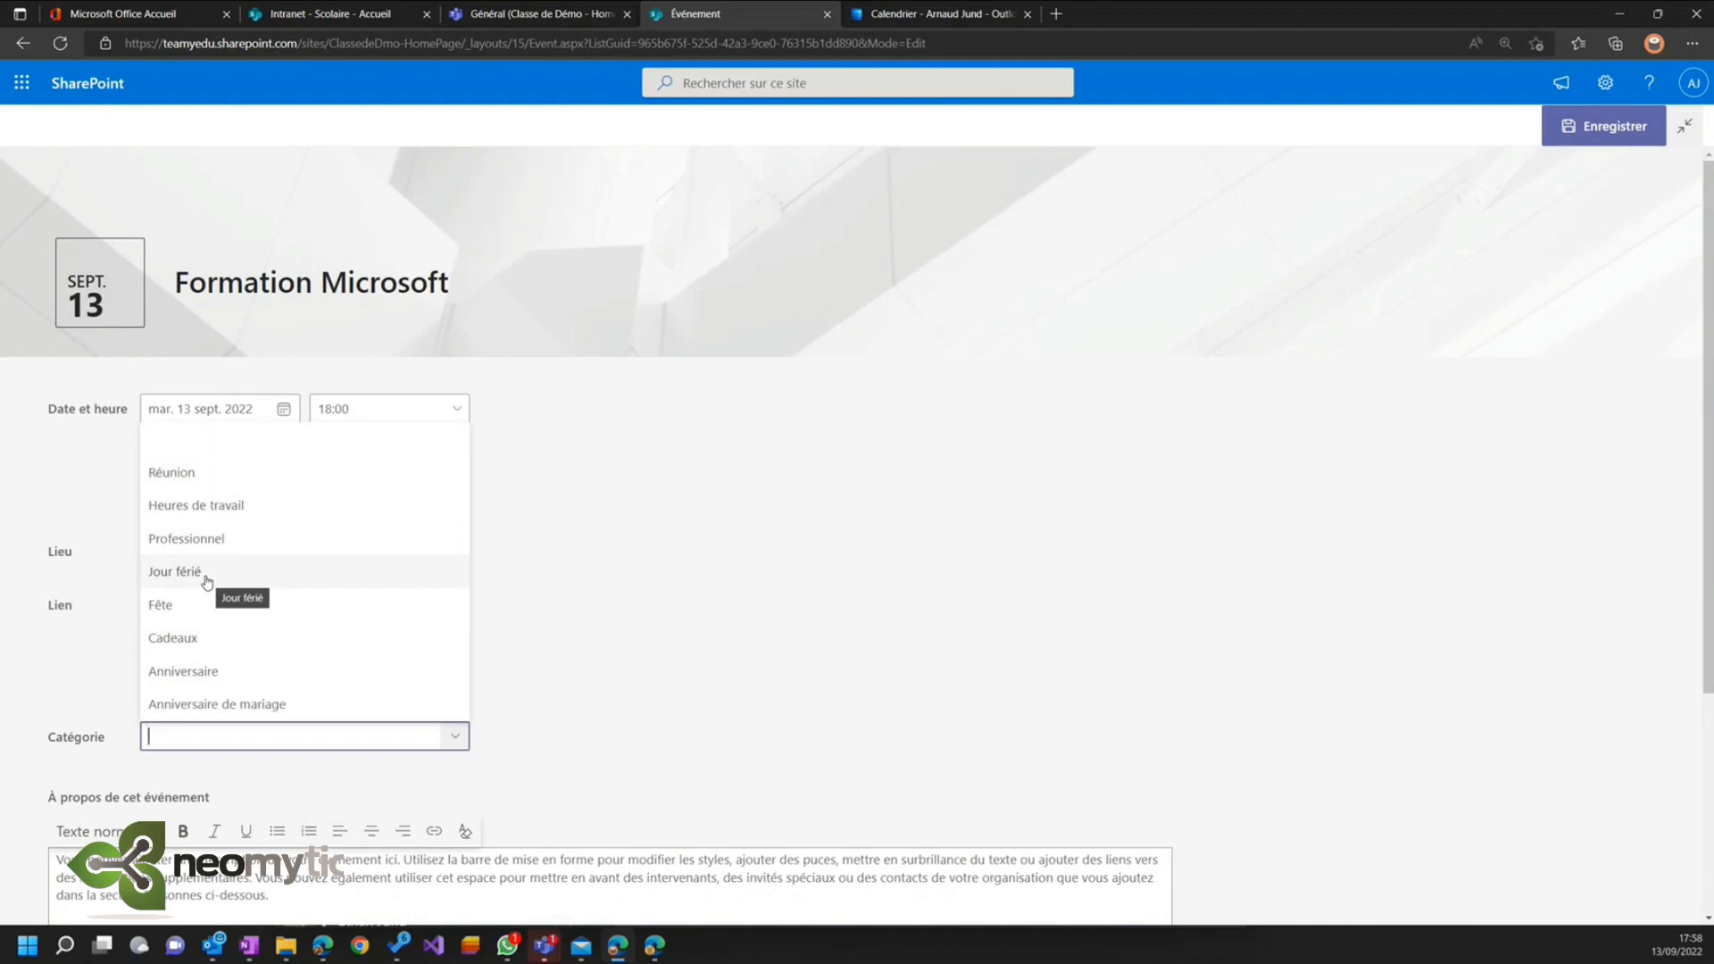
{"action": "left_click", "coordinate": [159, 473]}
{"action": "left_click", "coordinate": [1596, 141]}
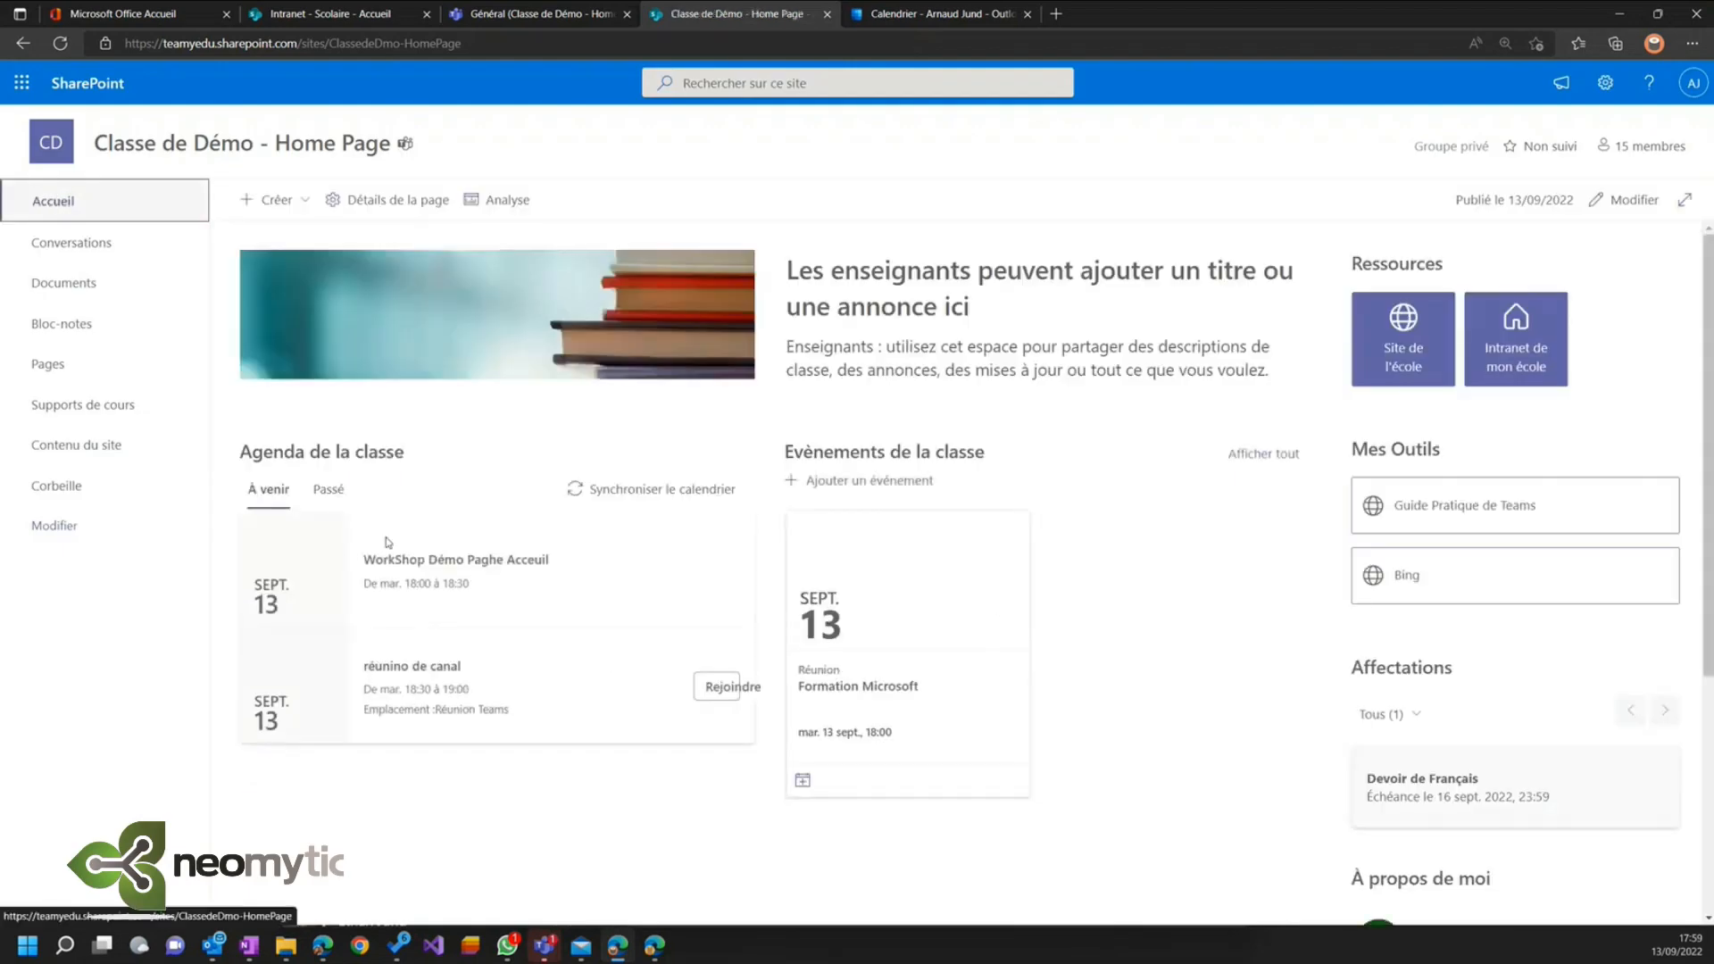
- Switch the Evènements de la classe web part to the Compacte layout and republish the home page
{"action": "left_click", "coordinate": [1149, 575]}
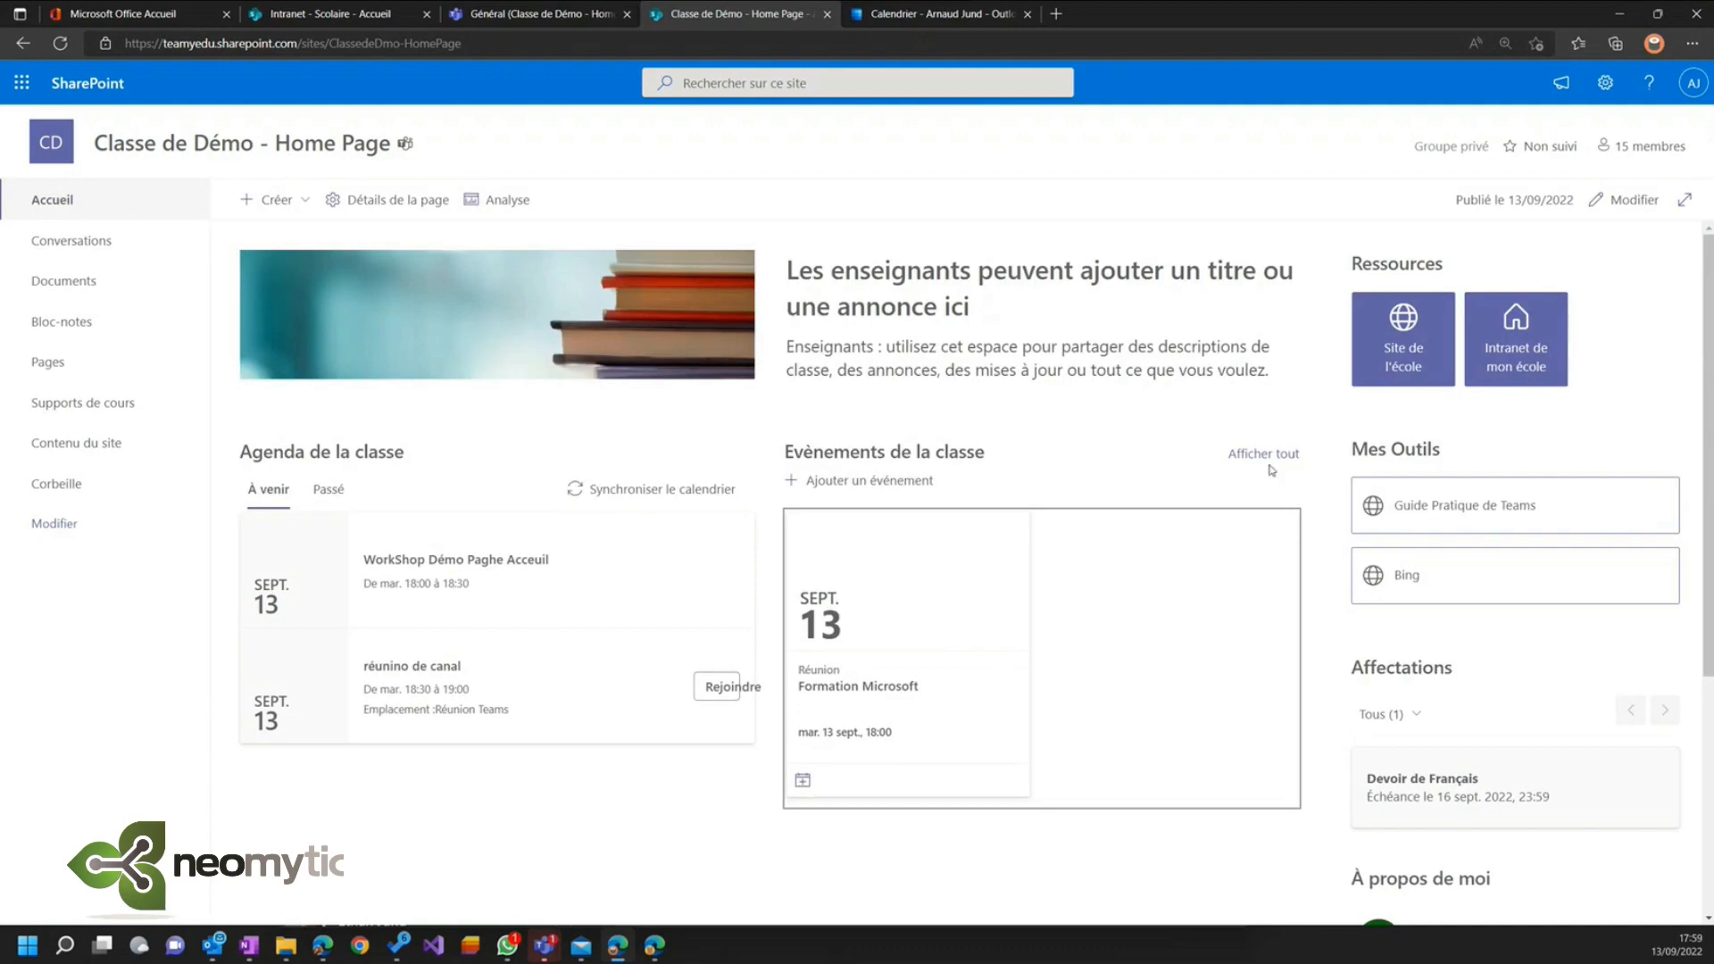
{"action": "left_click", "coordinate": [1626, 200]}
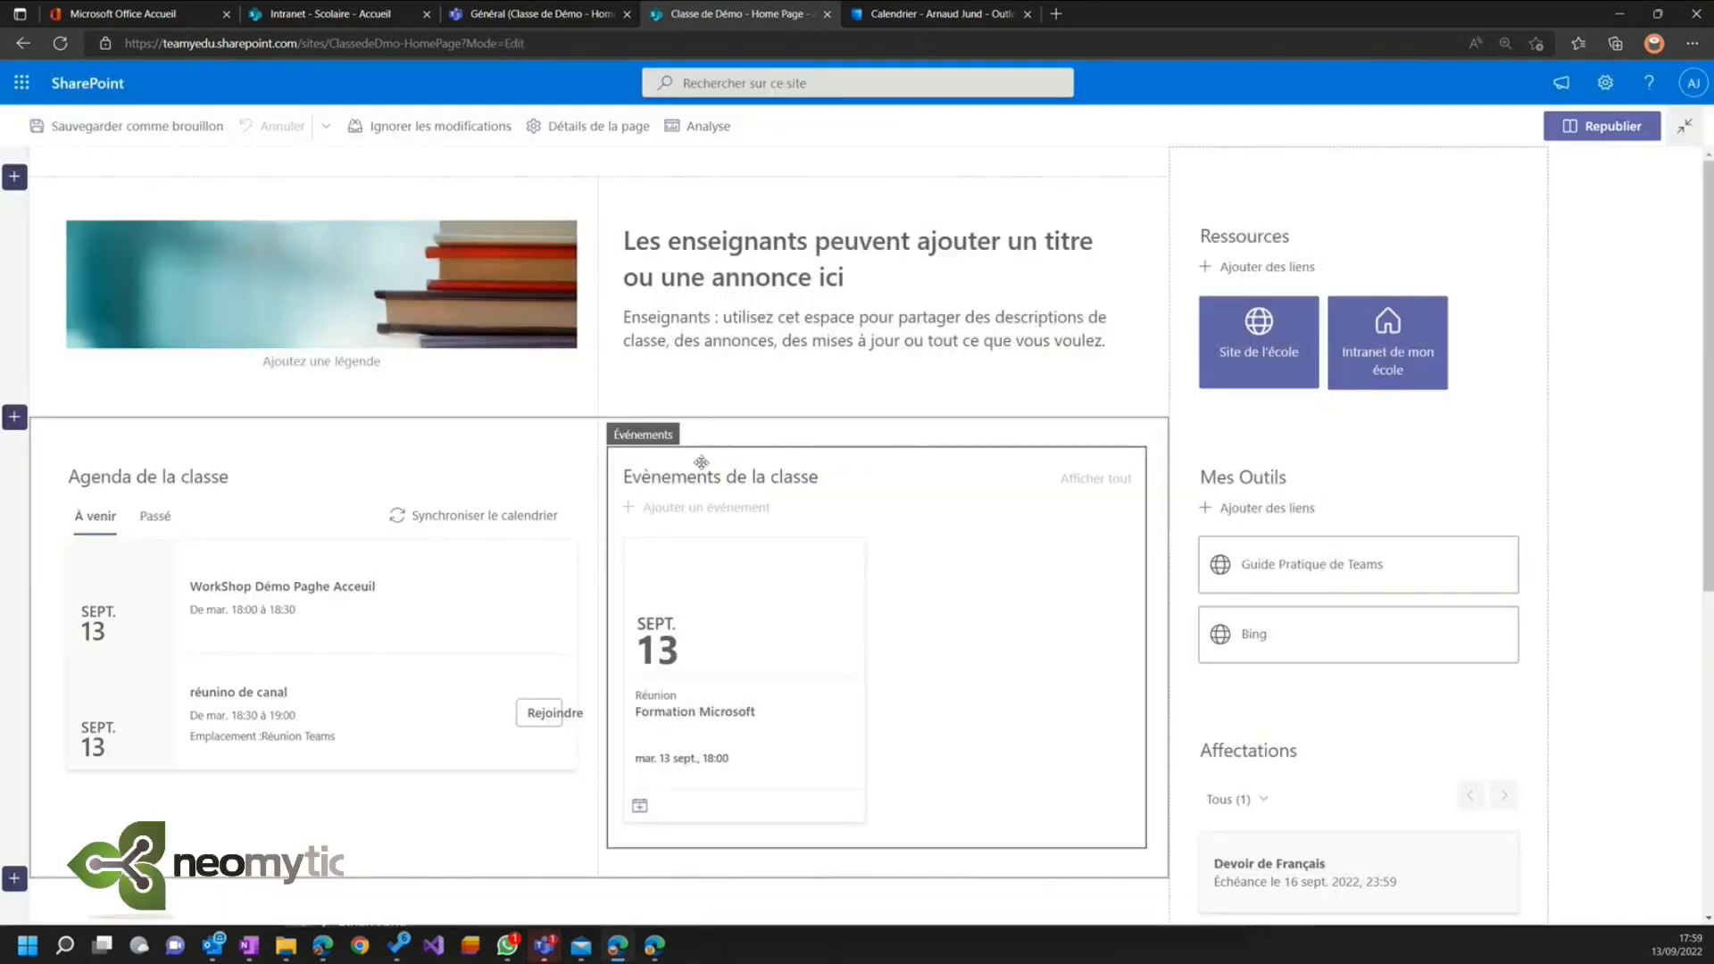
{"action": "left_click", "coordinate": [910, 562]}
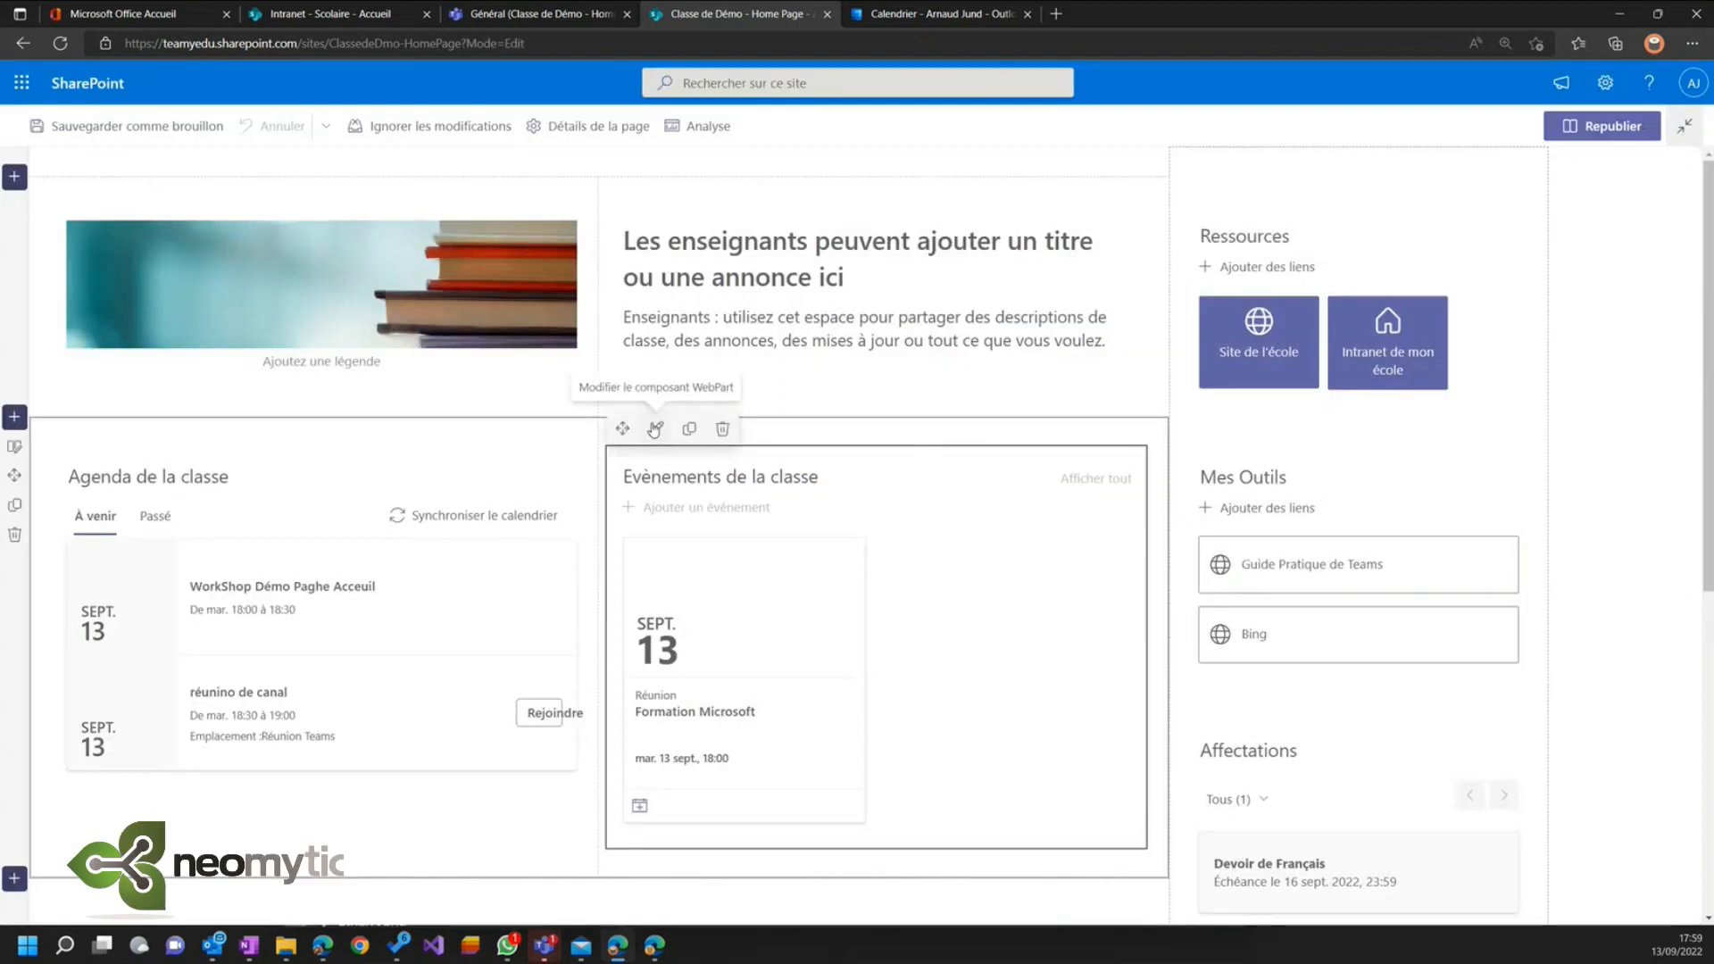
{"action": "left_click", "coordinate": [654, 429]}
{"action": "left_click", "coordinate": [1550, 564]}
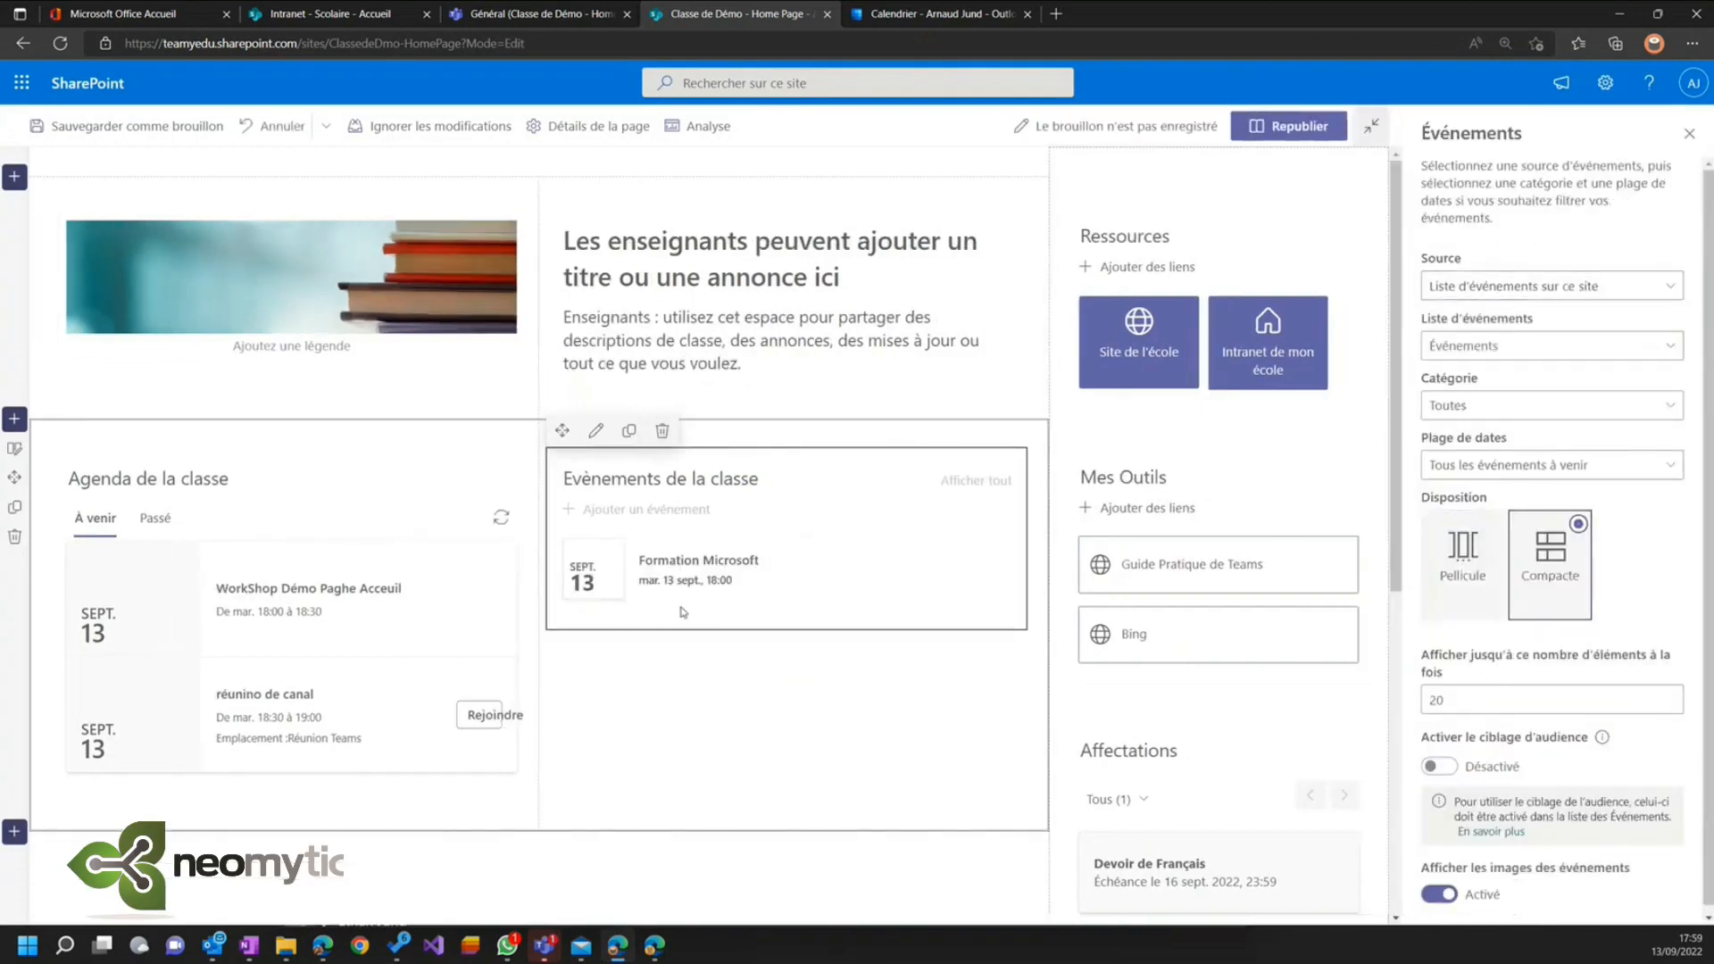
{"action": "left_click", "coordinate": [1288, 125]}
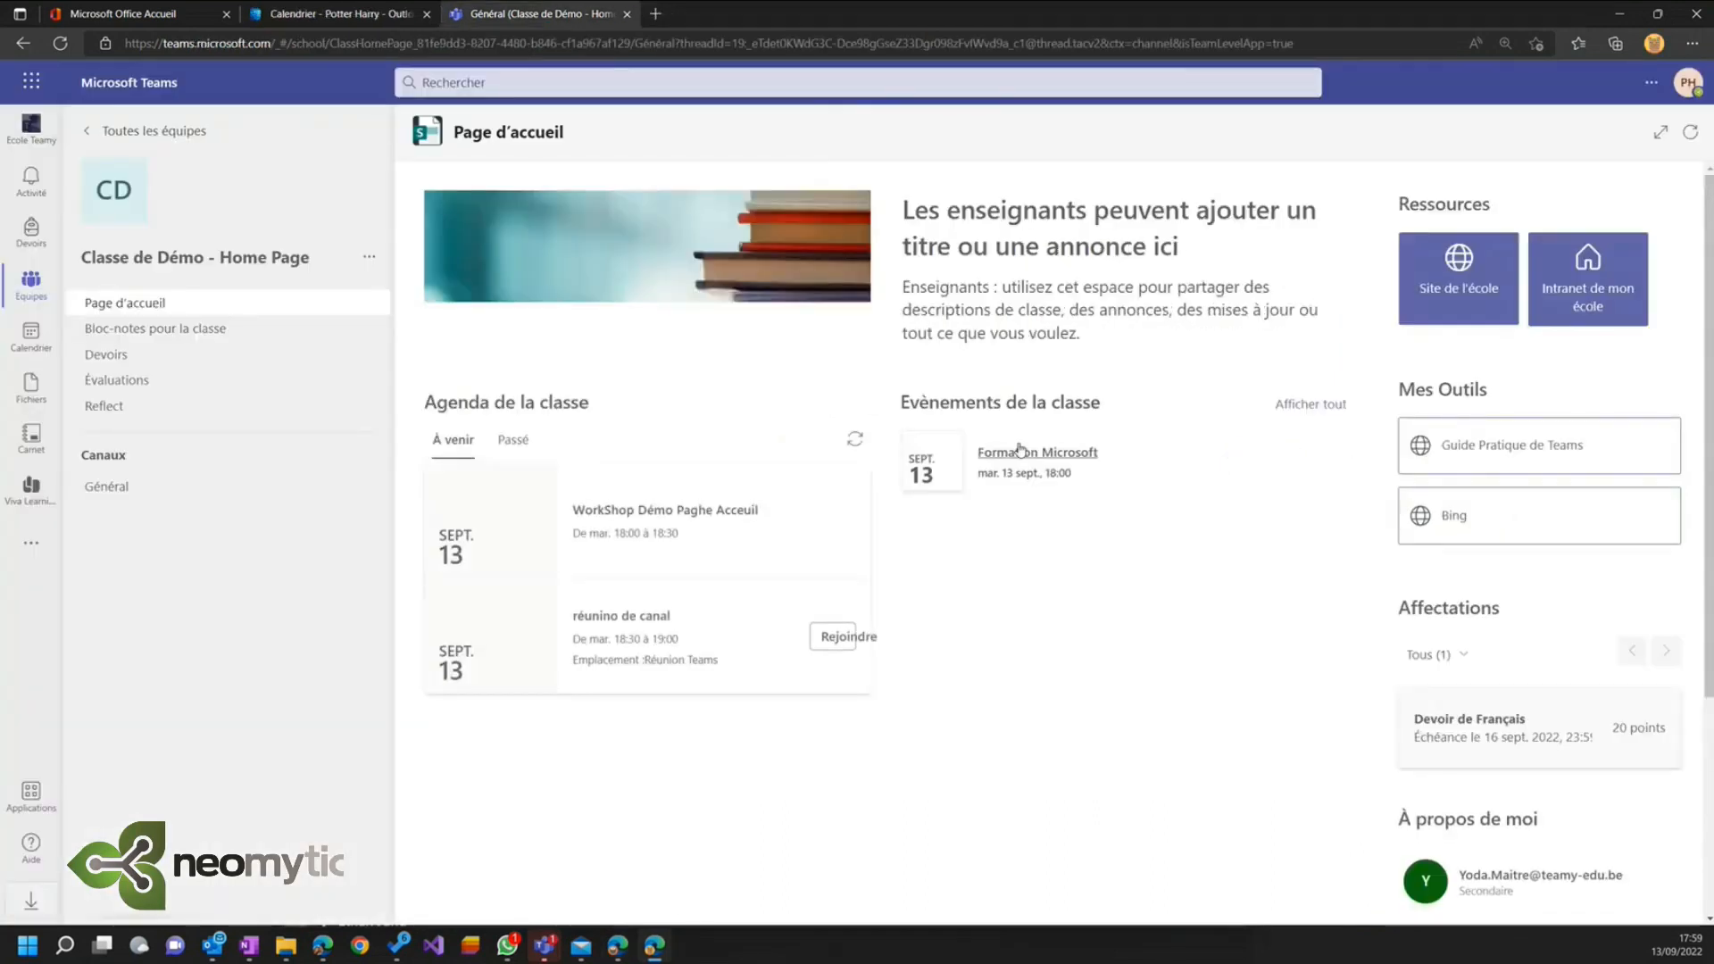
- In the student's Teams, open the Formation Microsoft event from the class home page and add it to the student's calendar
{"action": "left_click", "coordinate": [952, 475]}
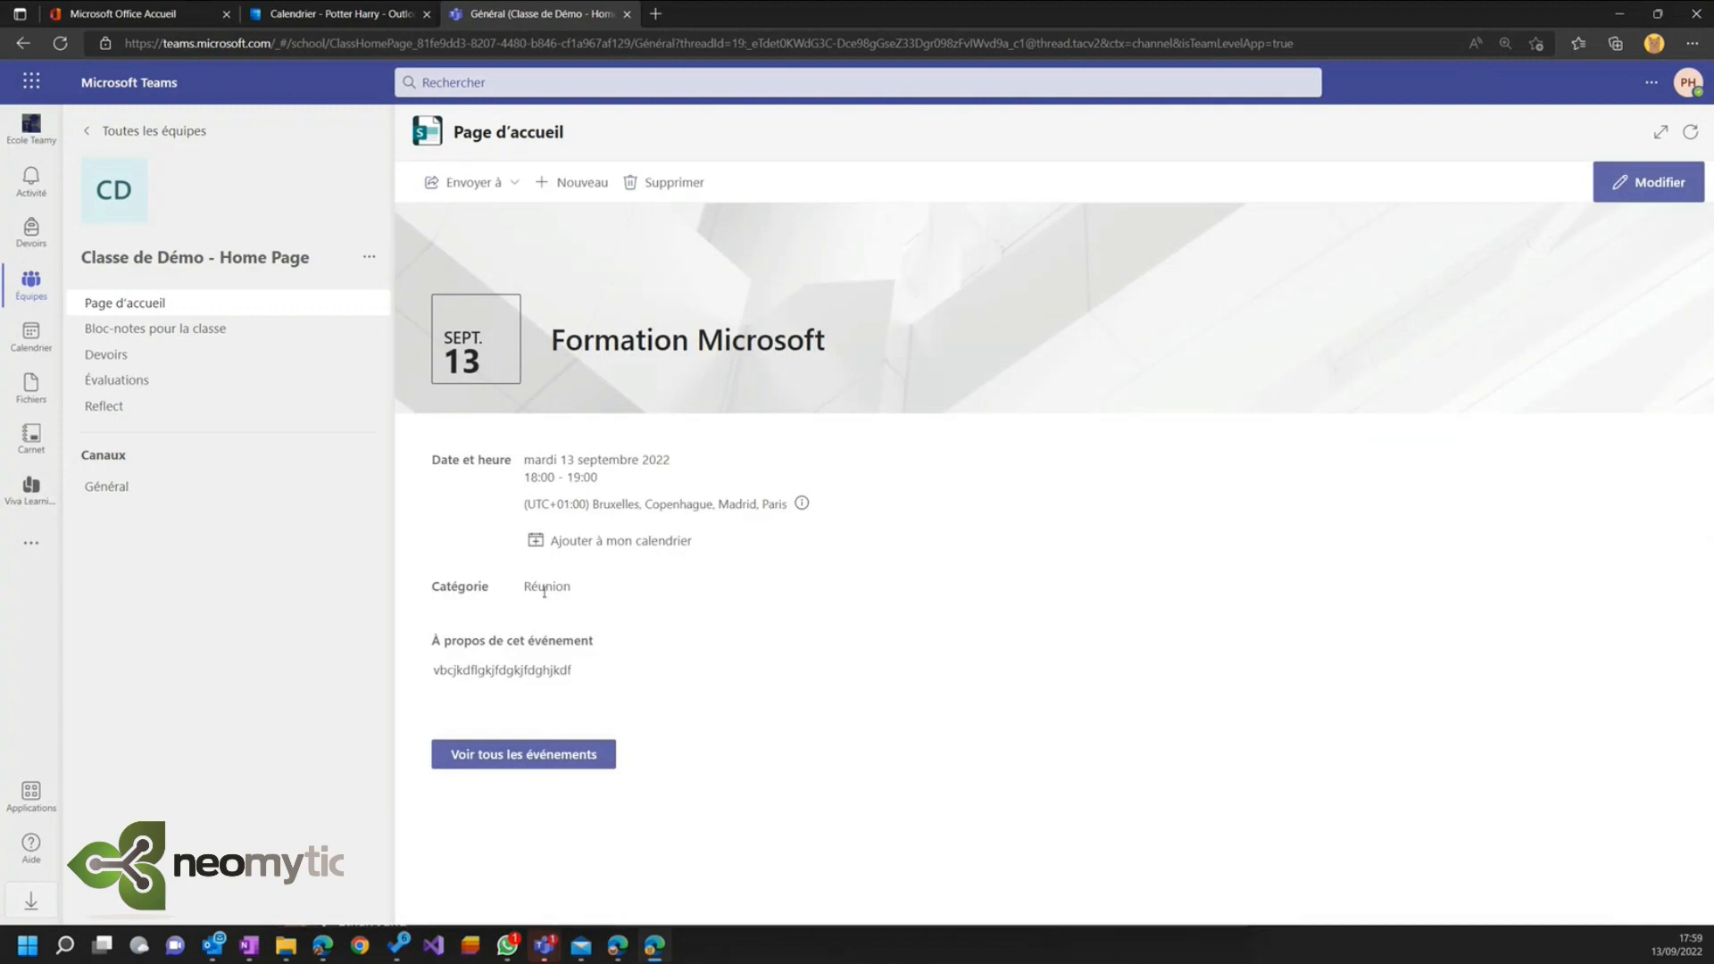
{"action": "left_click", "coordinate": [618, 542]}
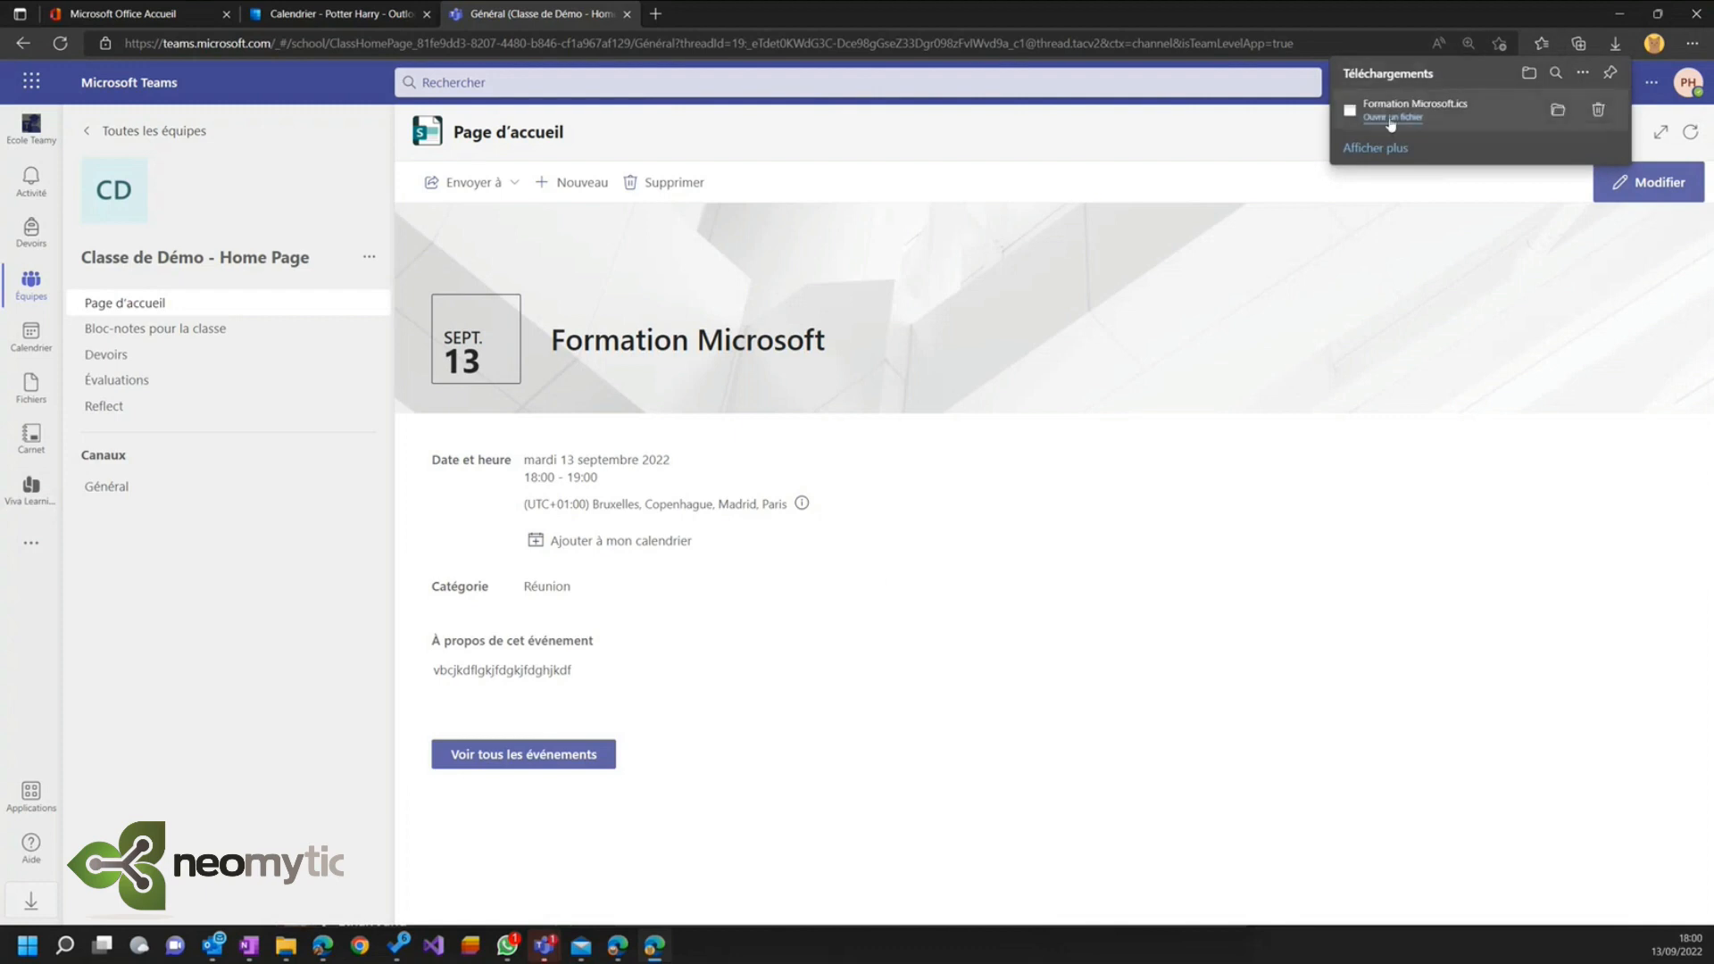
- Return to the teacher's session and look through the news on the Intranet - Scolaire home page
{"action": "left_click", "coordinate": [616, 949]}
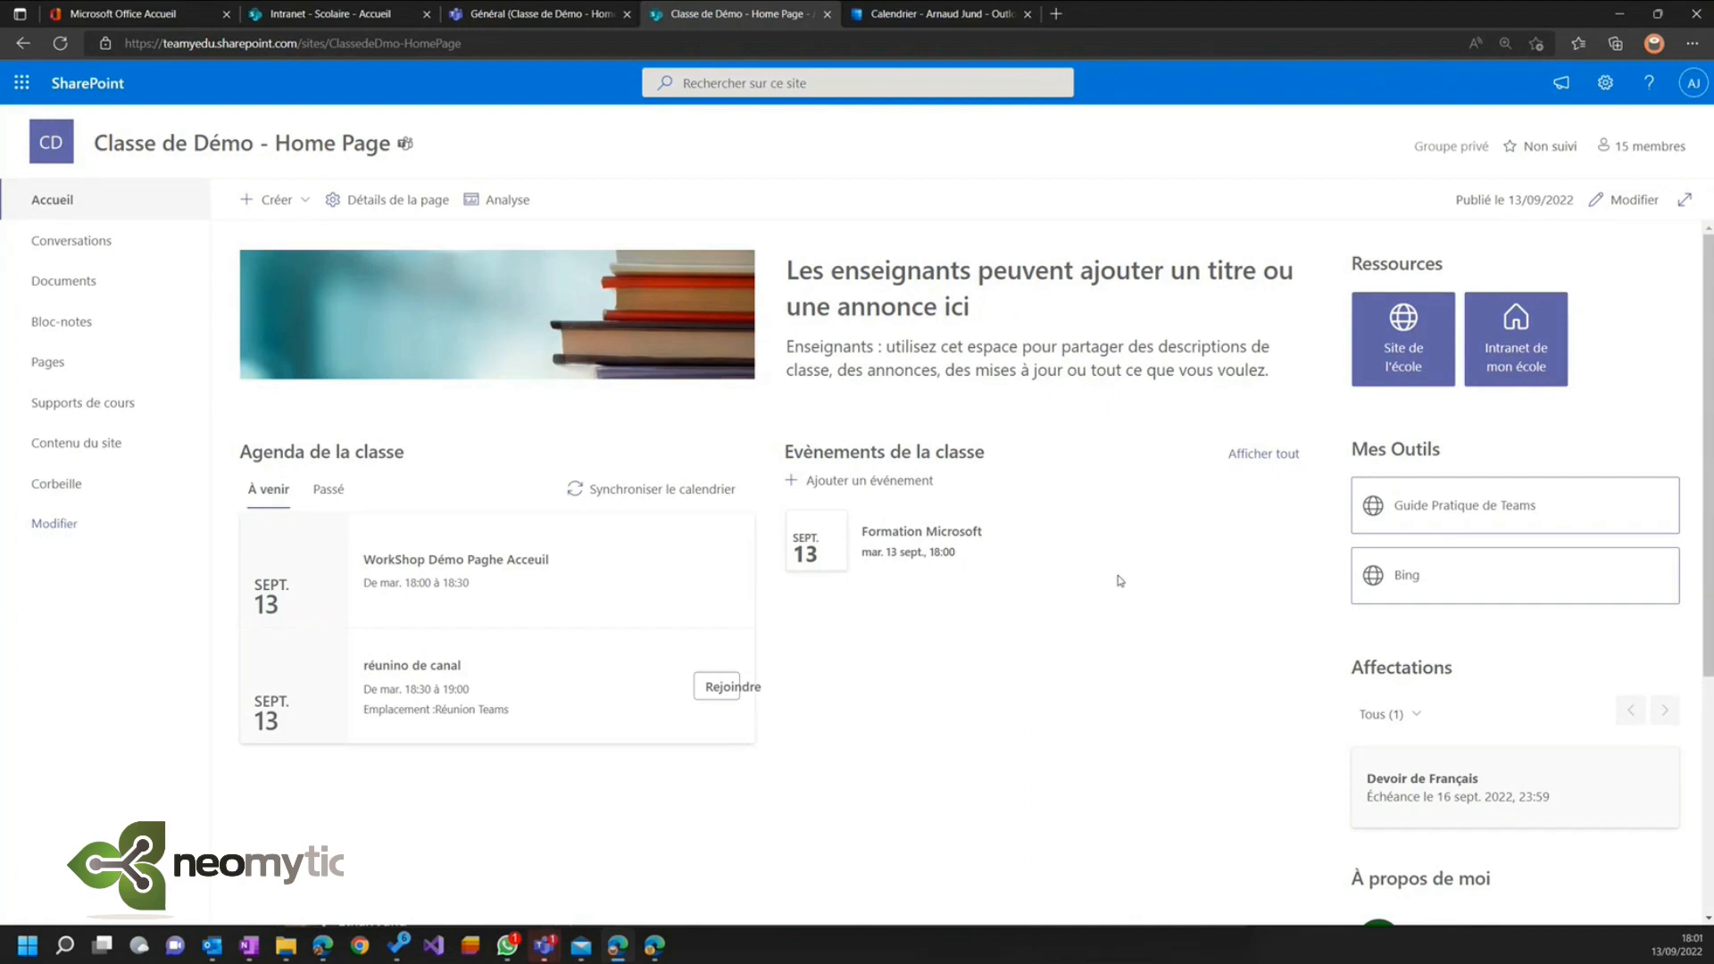
{"action": "left_click", "coordinate": [330, 14]}
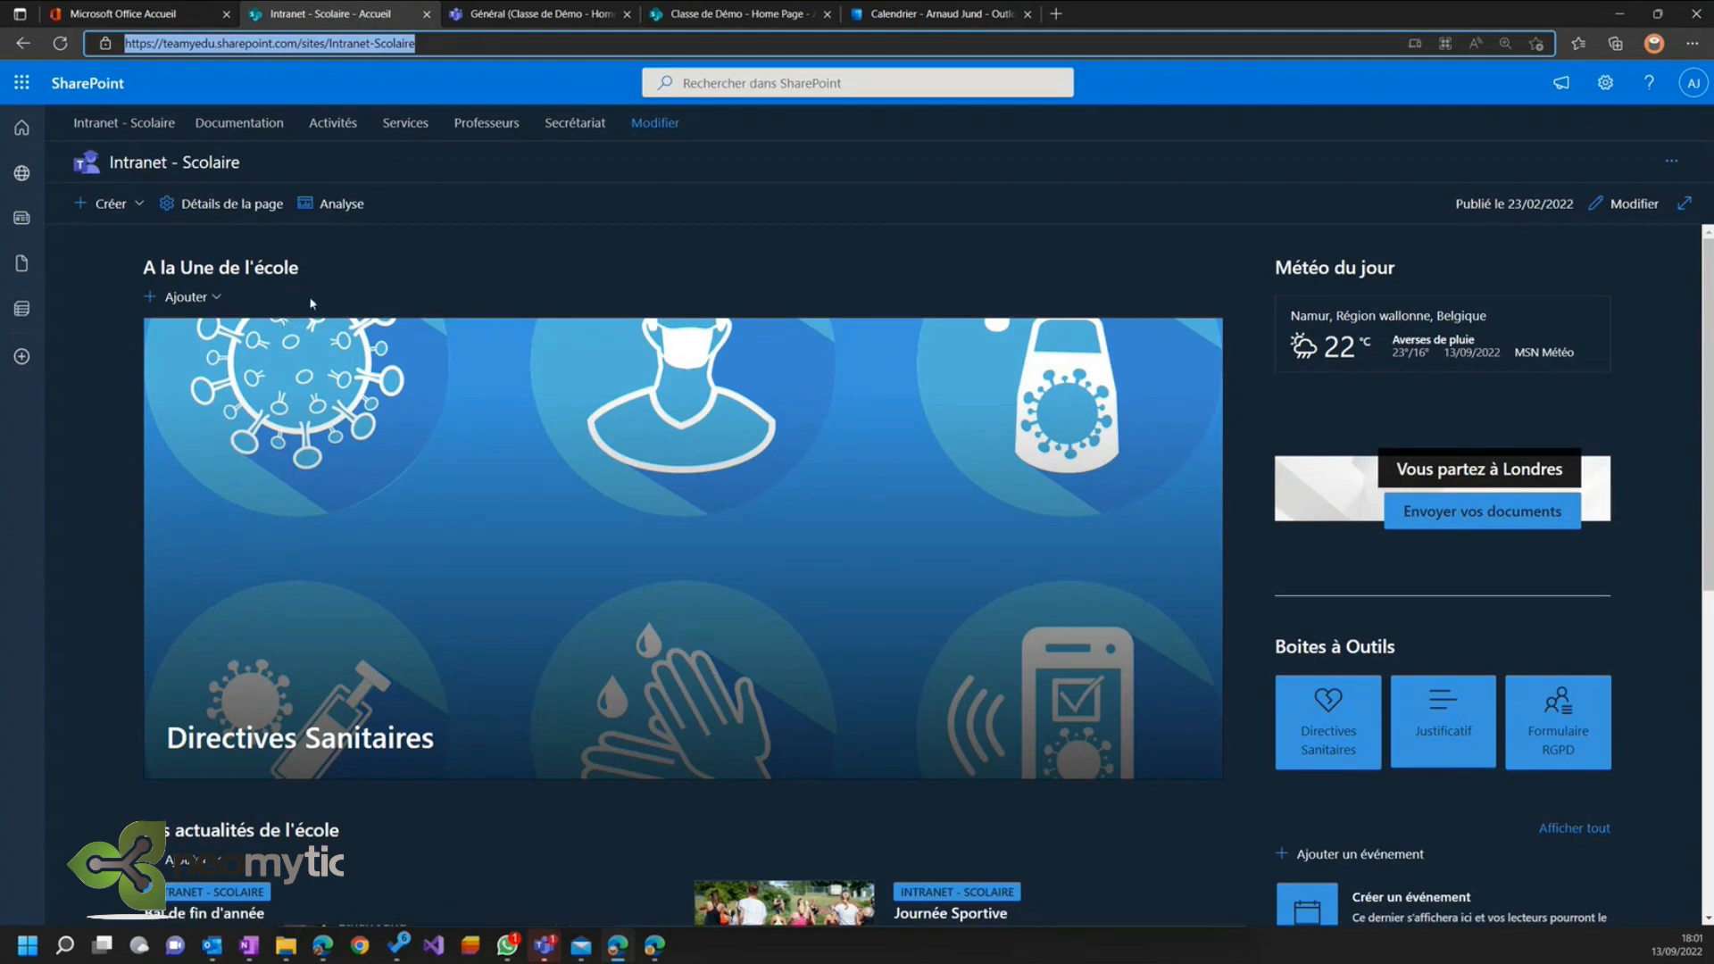
{"action": "scroll", "coordinate": [313, 303], "scroll_direction": "down", "scroll_amount": 4}
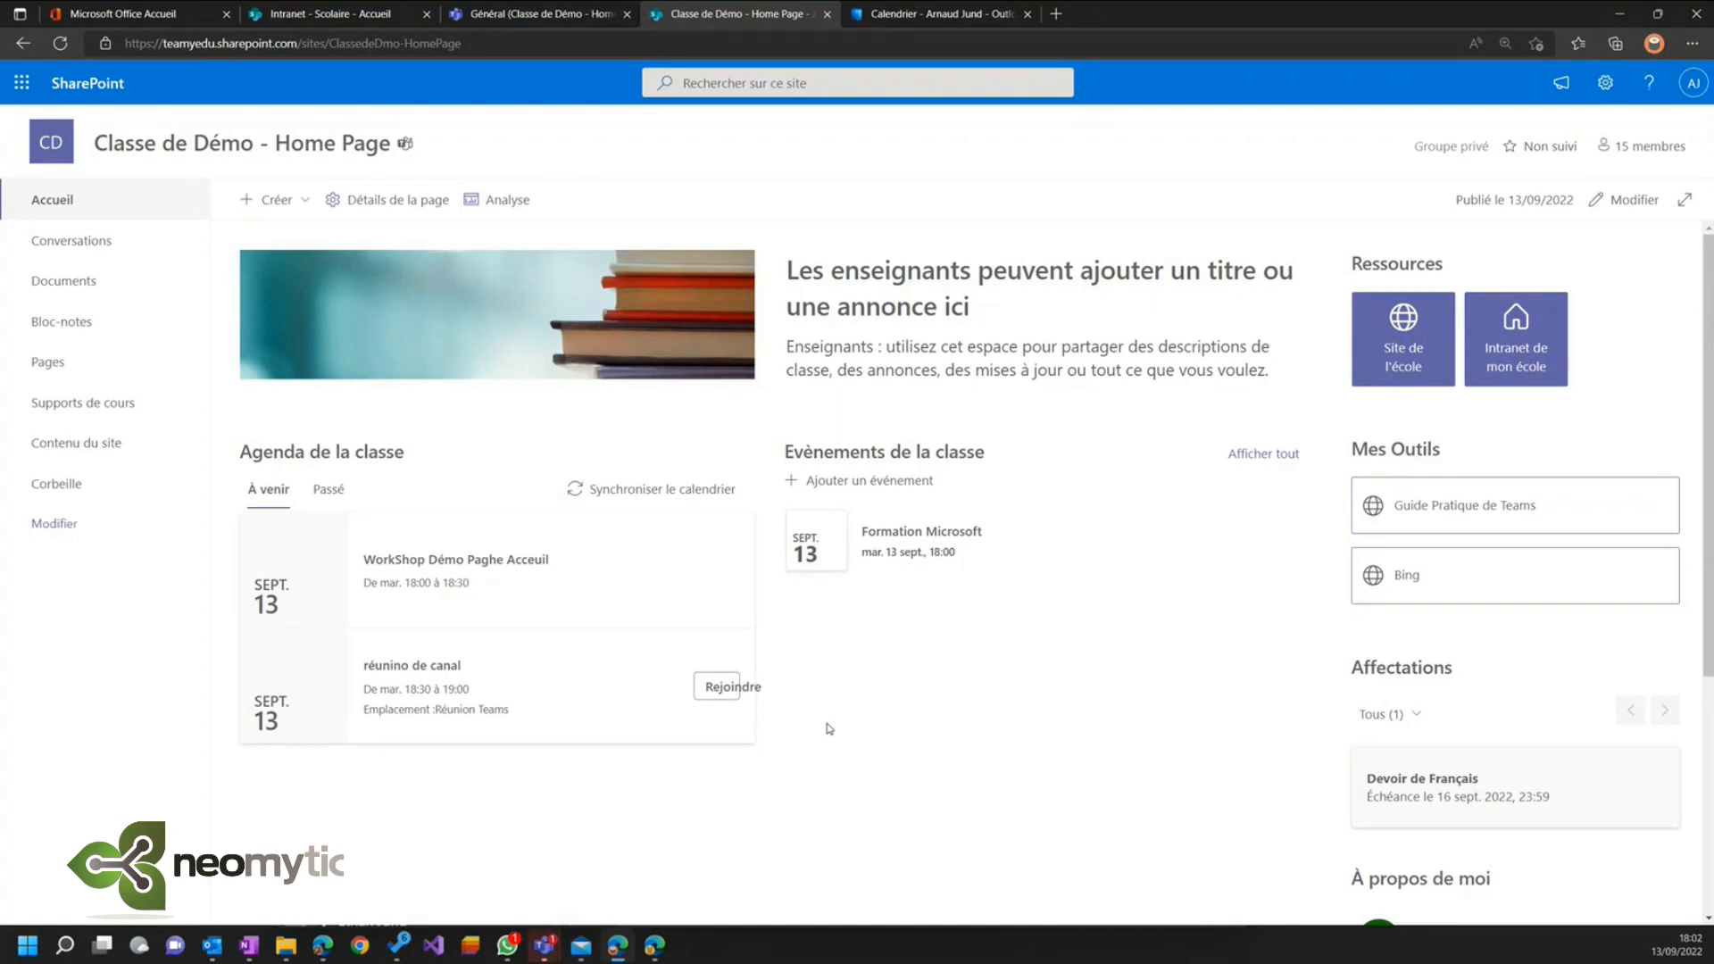
- Edit the class home page, add a one-column section below Agenda de la classe, and insert an Actualités web part in it
{"action": "left_click", "coordinate": [1635, 199]}
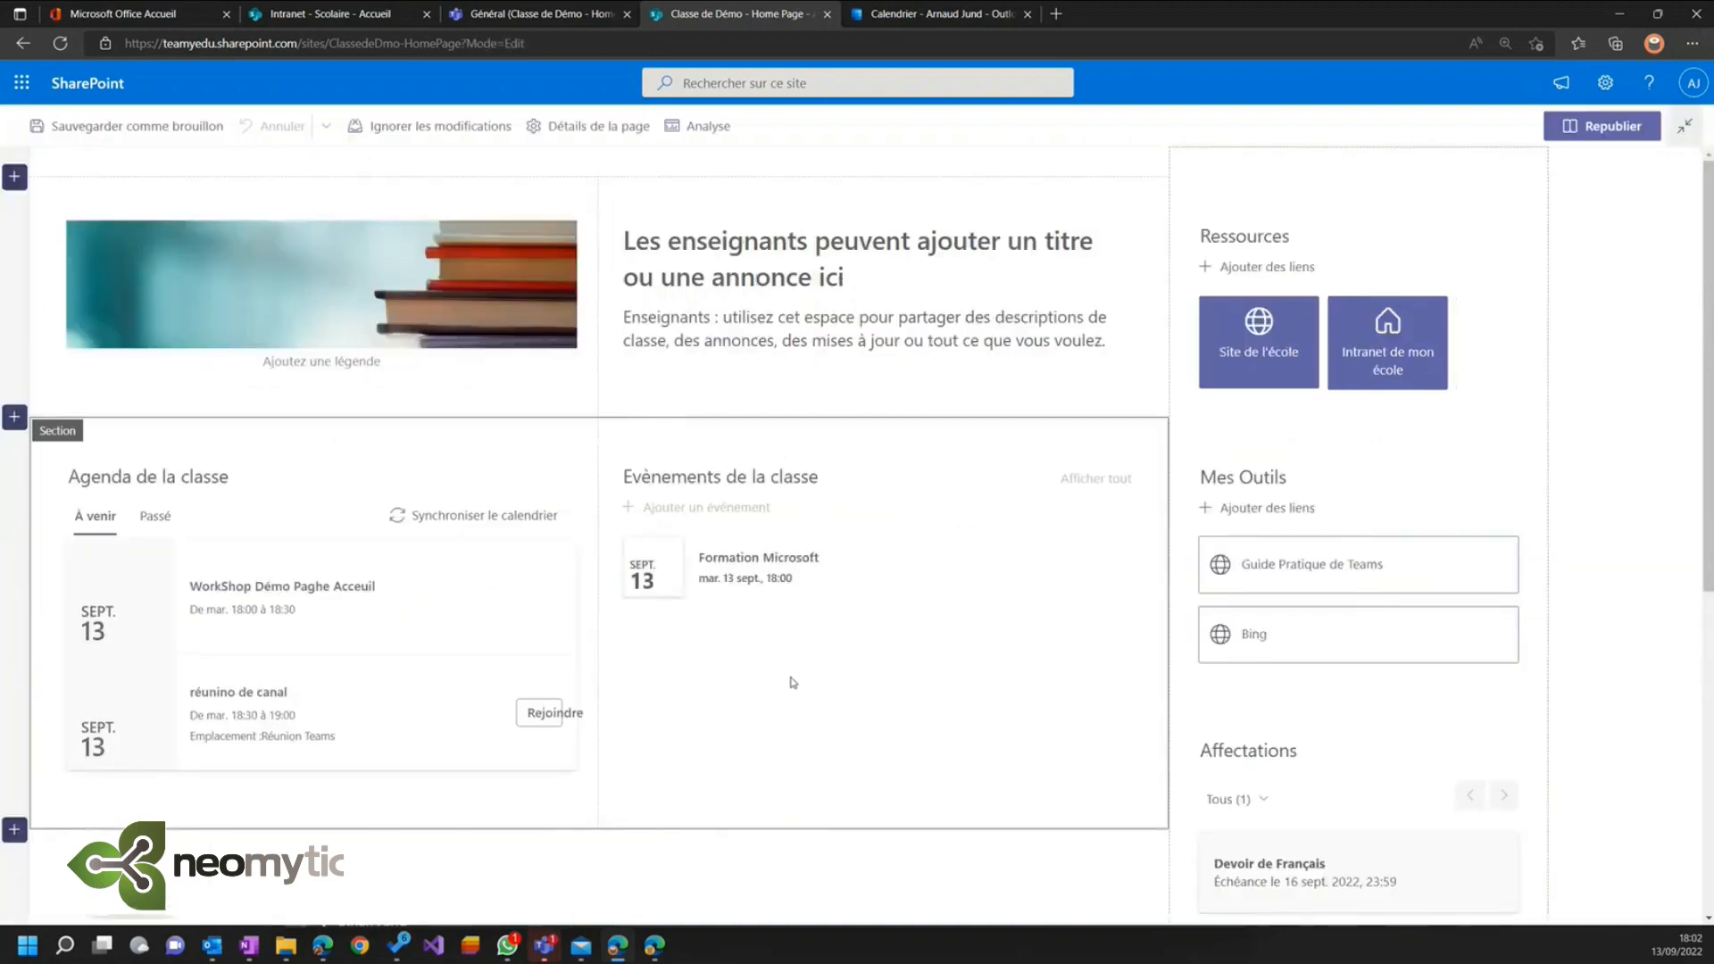
{"action": "scroll", "coordinate": [766, 690], "scroll_direction": "down", "scroll_amount": 3}
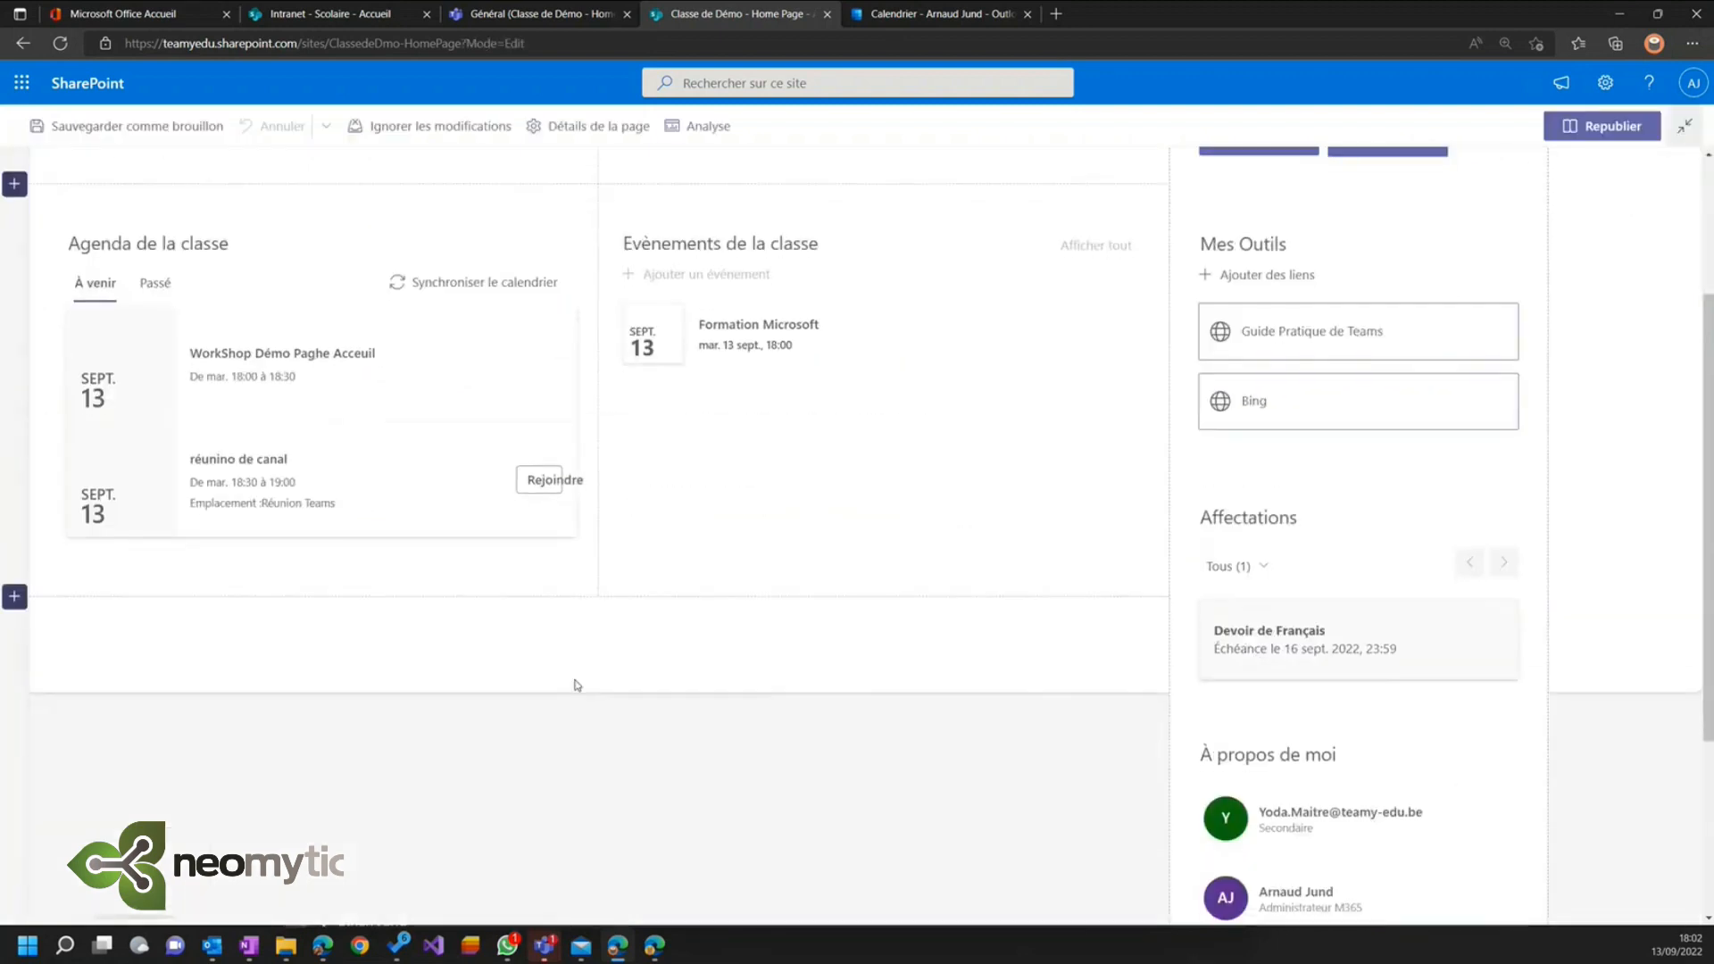
{"action": "left_click", "coordinate": [15, 598]}
{"action": "left_click", "coordinate": [85, 665]}
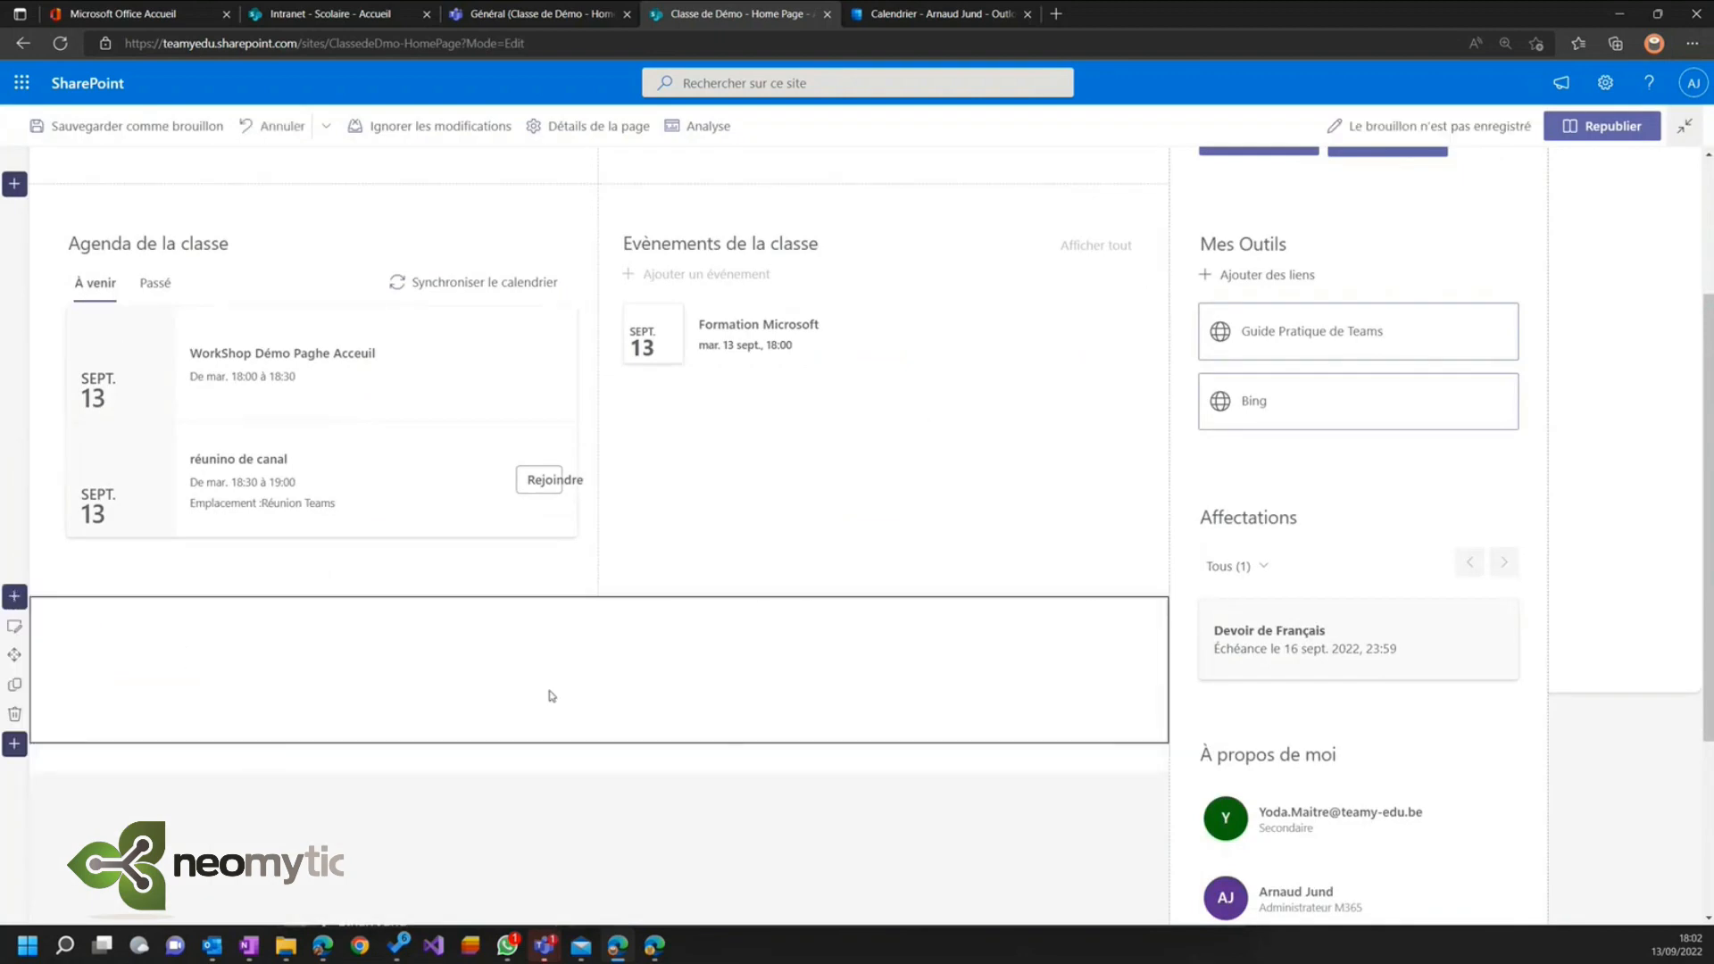
{"action": "left_click", "coordinate": [598, 611]}
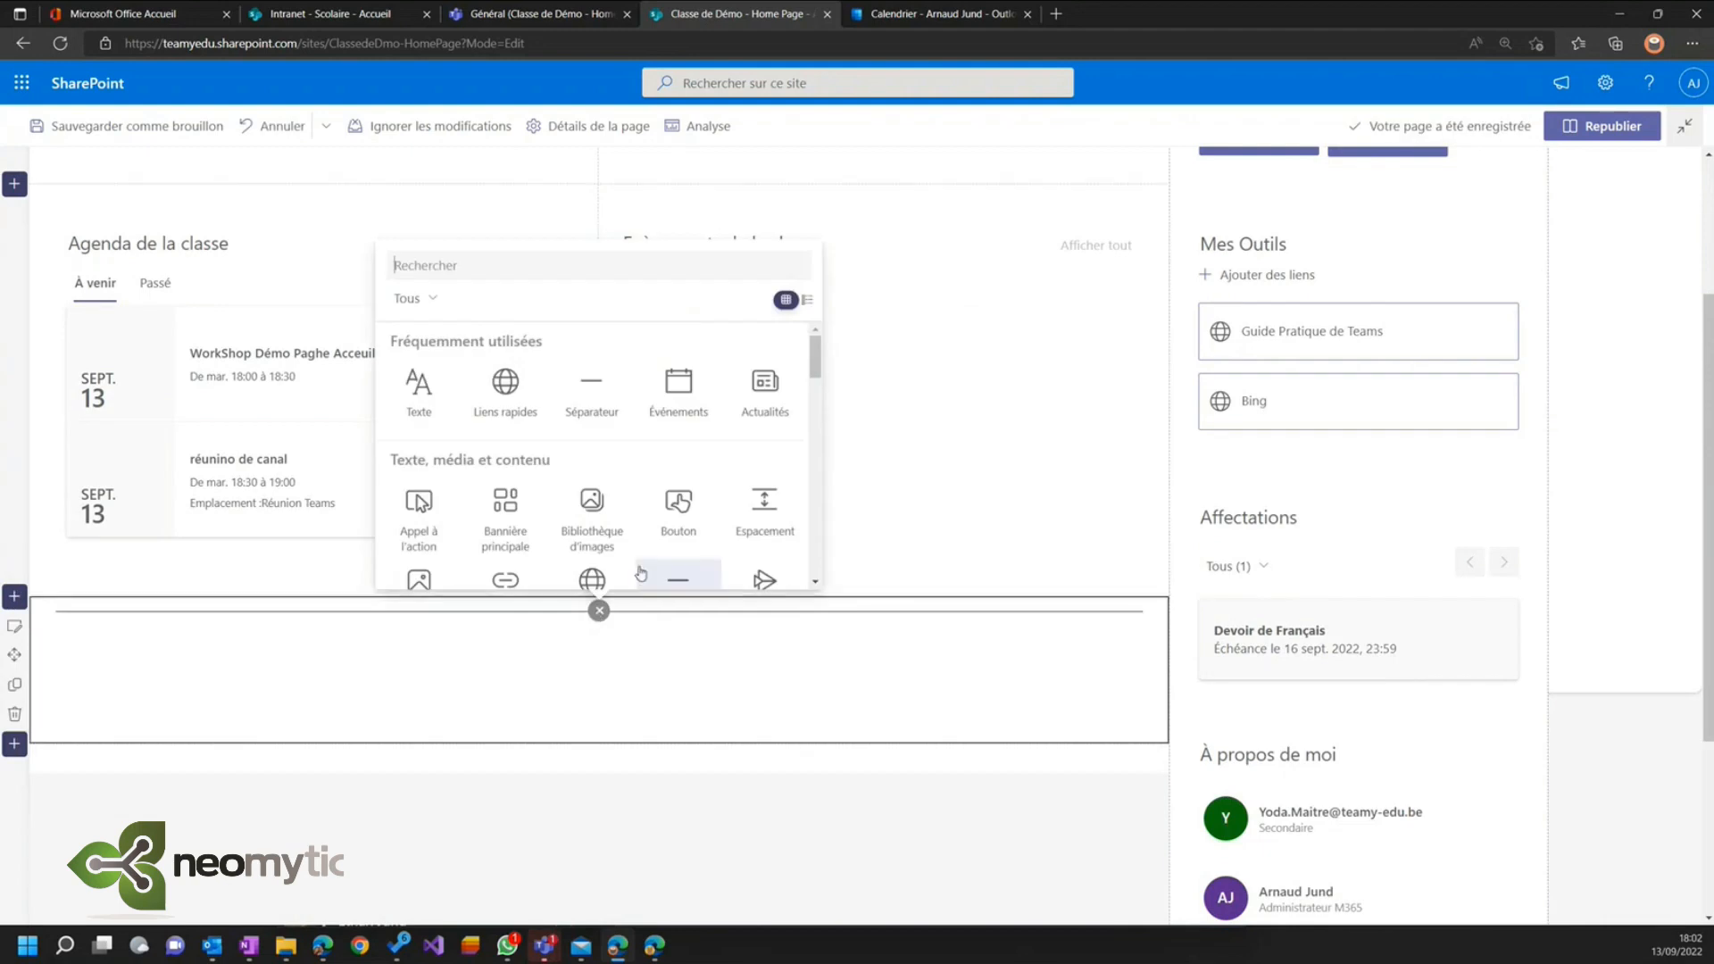
{"action": "left_click", "coordinate": [766, 391]}
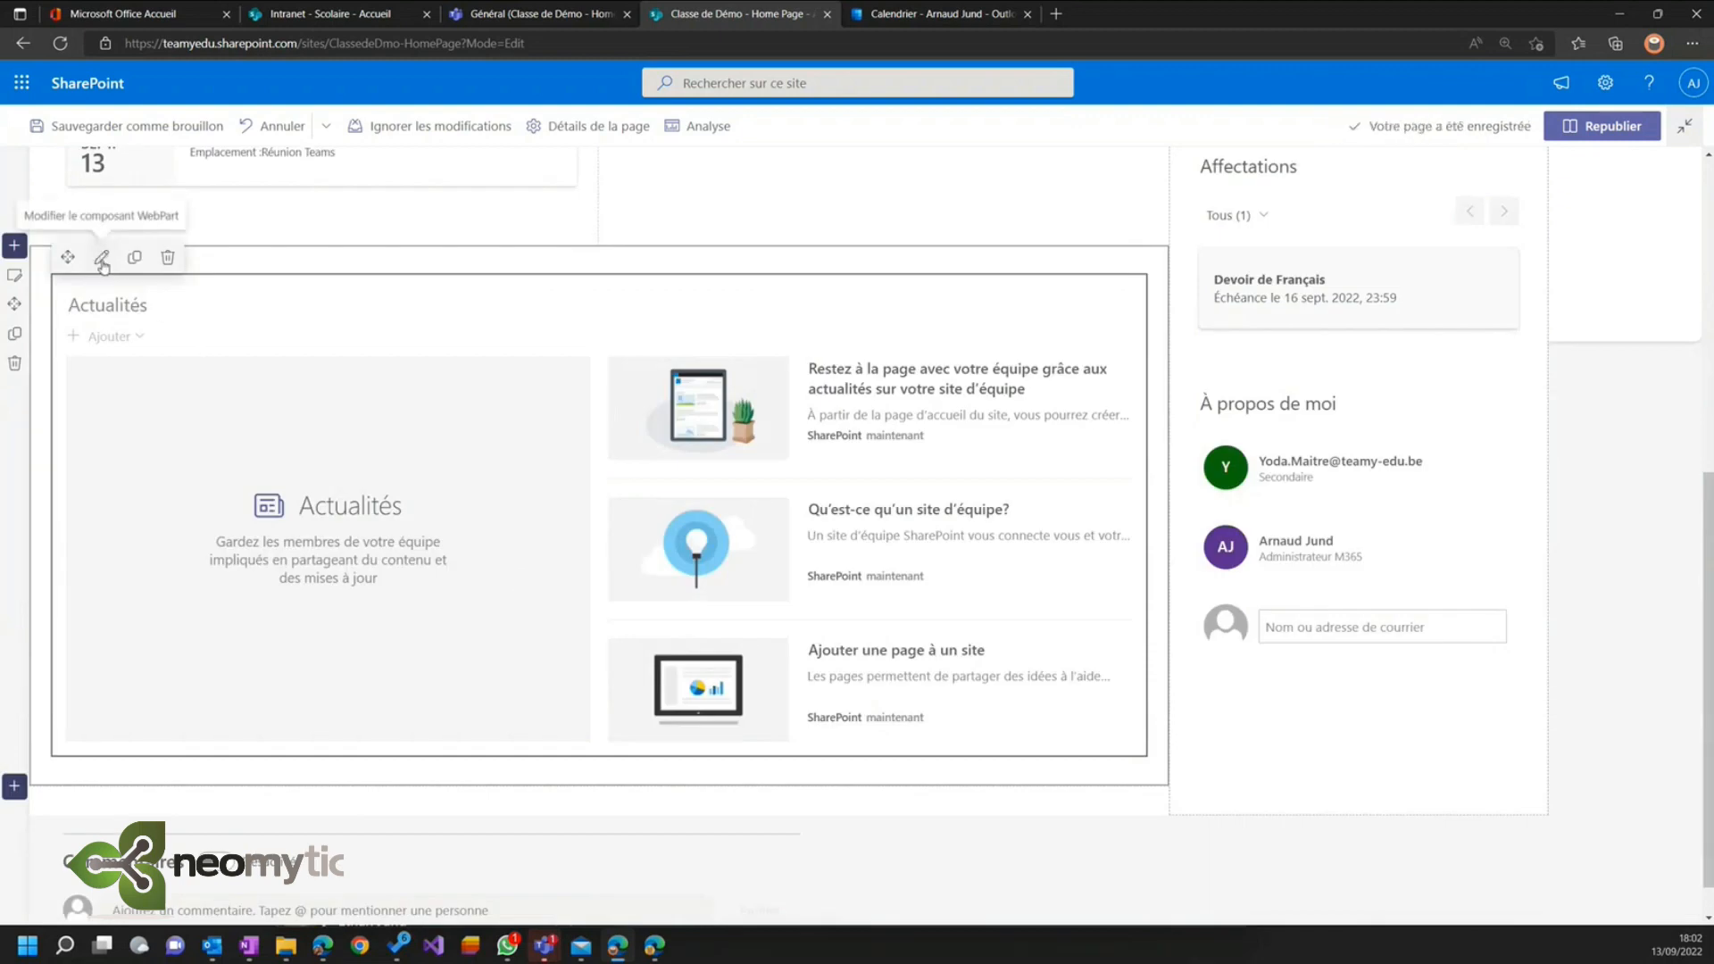
- Set the Actualités source to selected sites, choose the Intranet - Scolaire site, and republish the page
{"action": "left_click", "coordinate": [102, 259]}
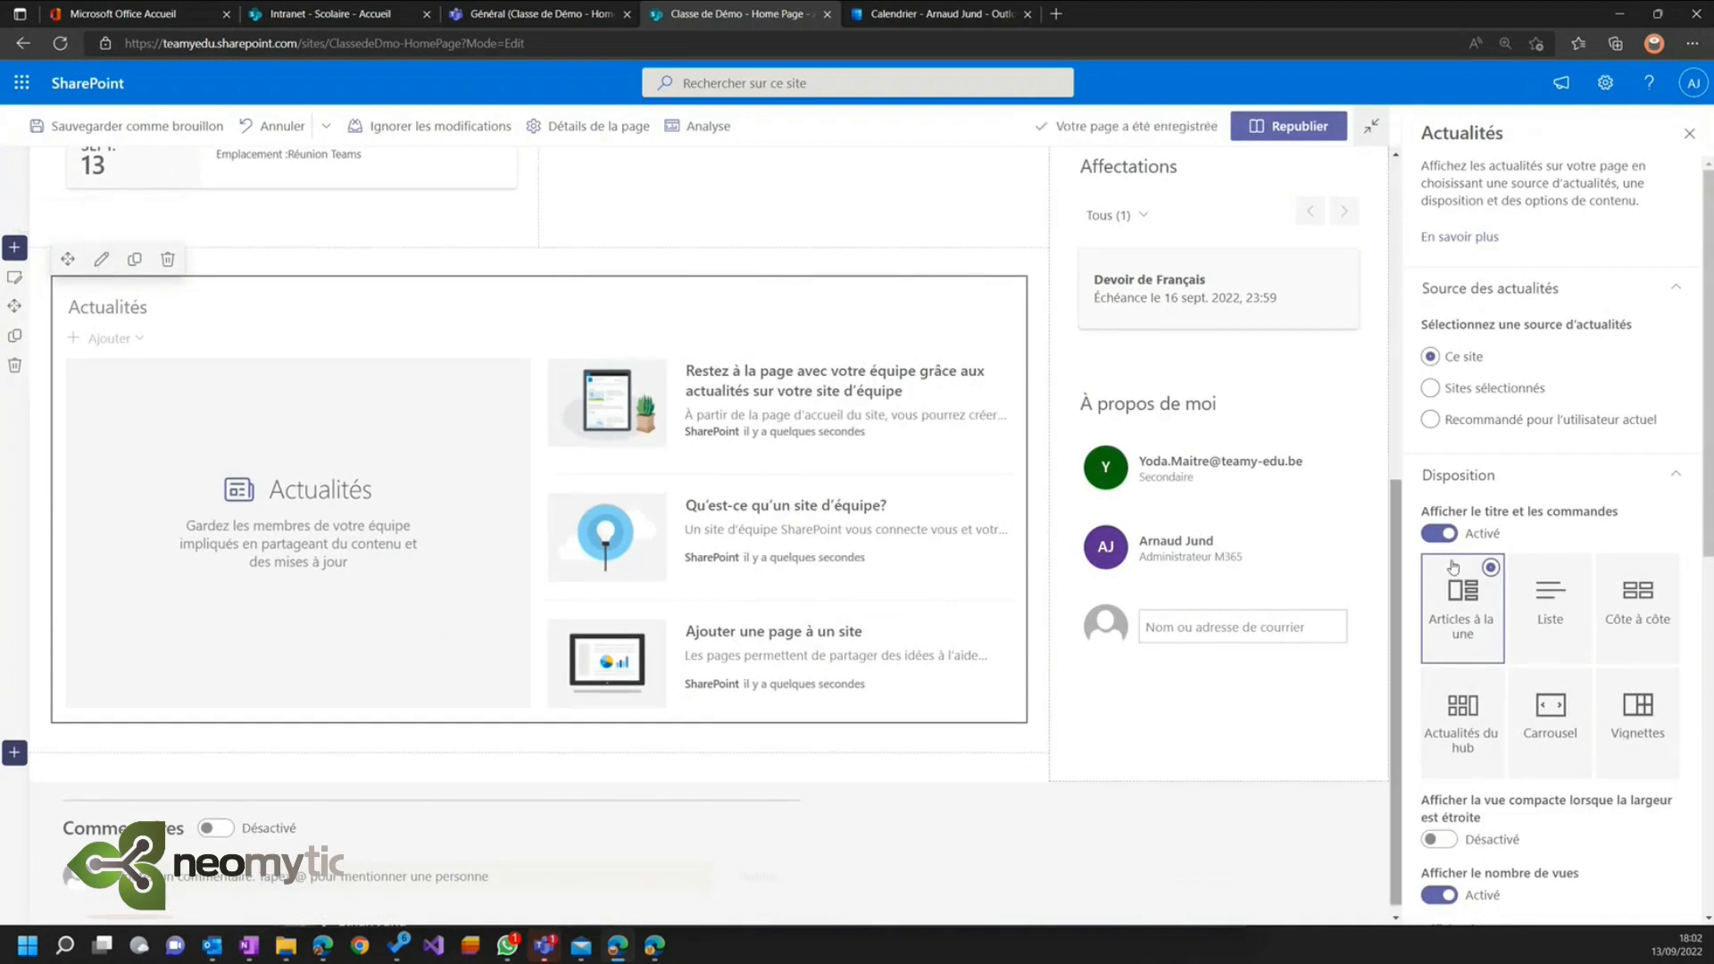
{"action": "left_click", "coordinate": [1477, 388]}
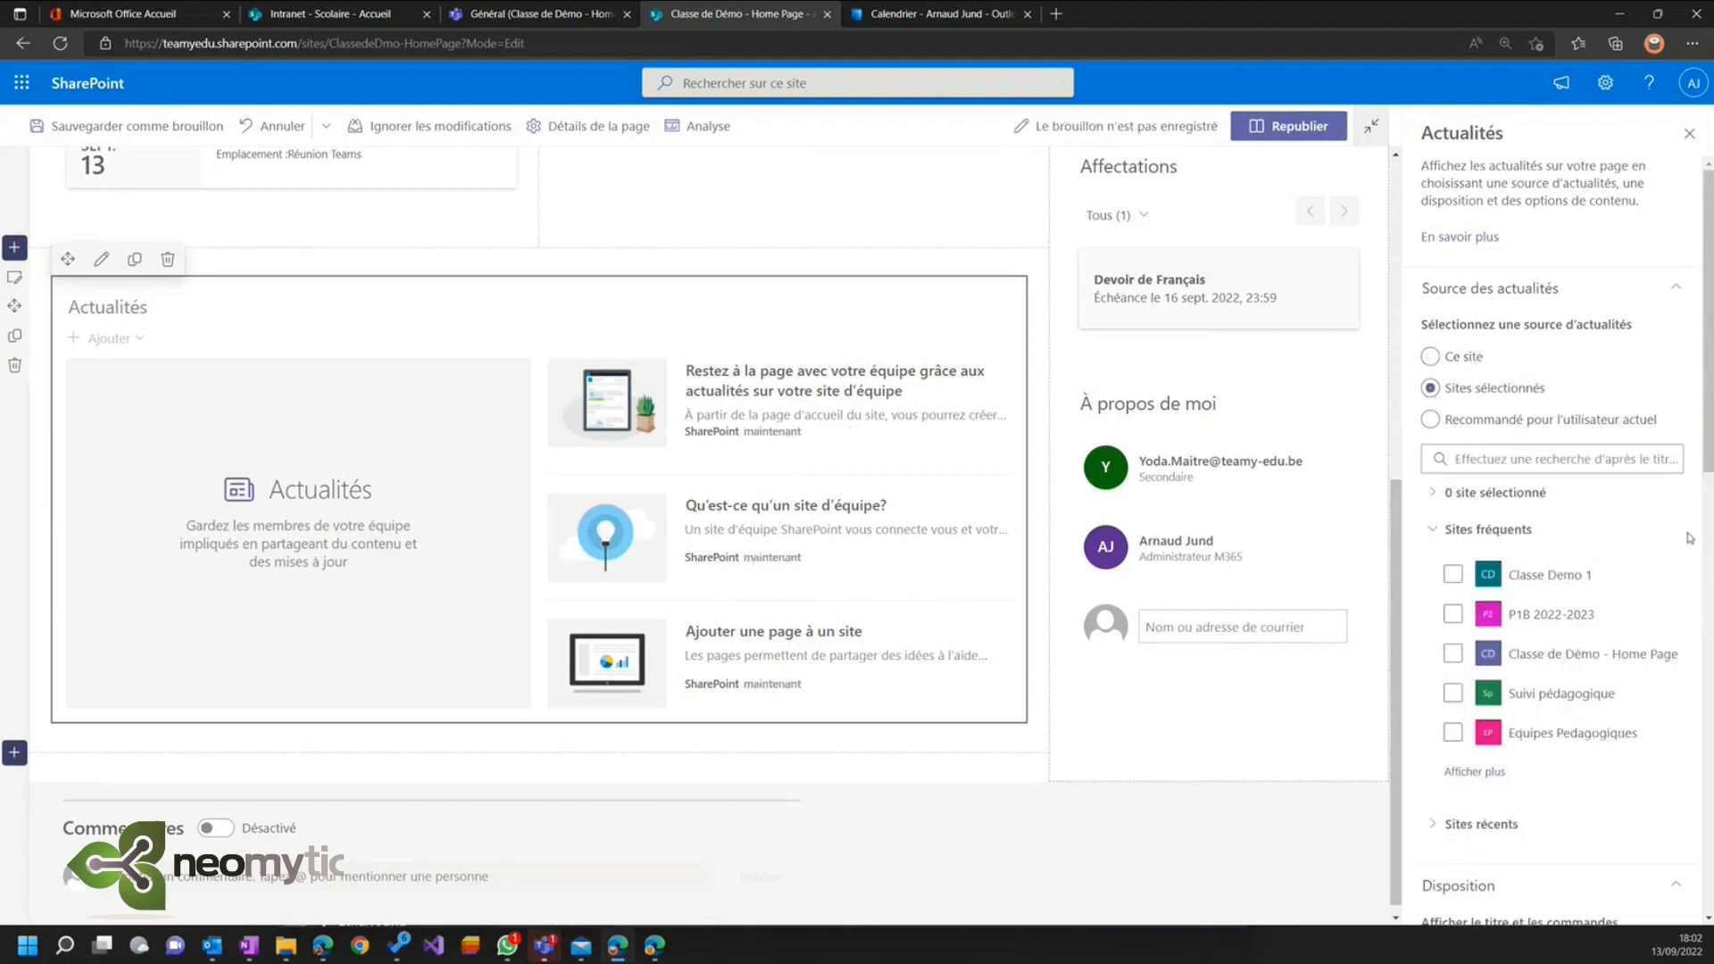
{"action": "scroll", "coordinate": [1690, 538], "scroll_direction": "down", "scroll_amount": 1}
{"action": "scroll", "coordinate": [1468, 586], "scroll_direction": "down", "scroll_amount": 2}
{"action": "left_click", "coordinate": [1469, 585]}
{"action": "scroll", "coordinate": [1553, 535], "scroll_direction": "down", "scroll_amount": 3}
{"action": "left_click", "coordinate": [1452, 468]}
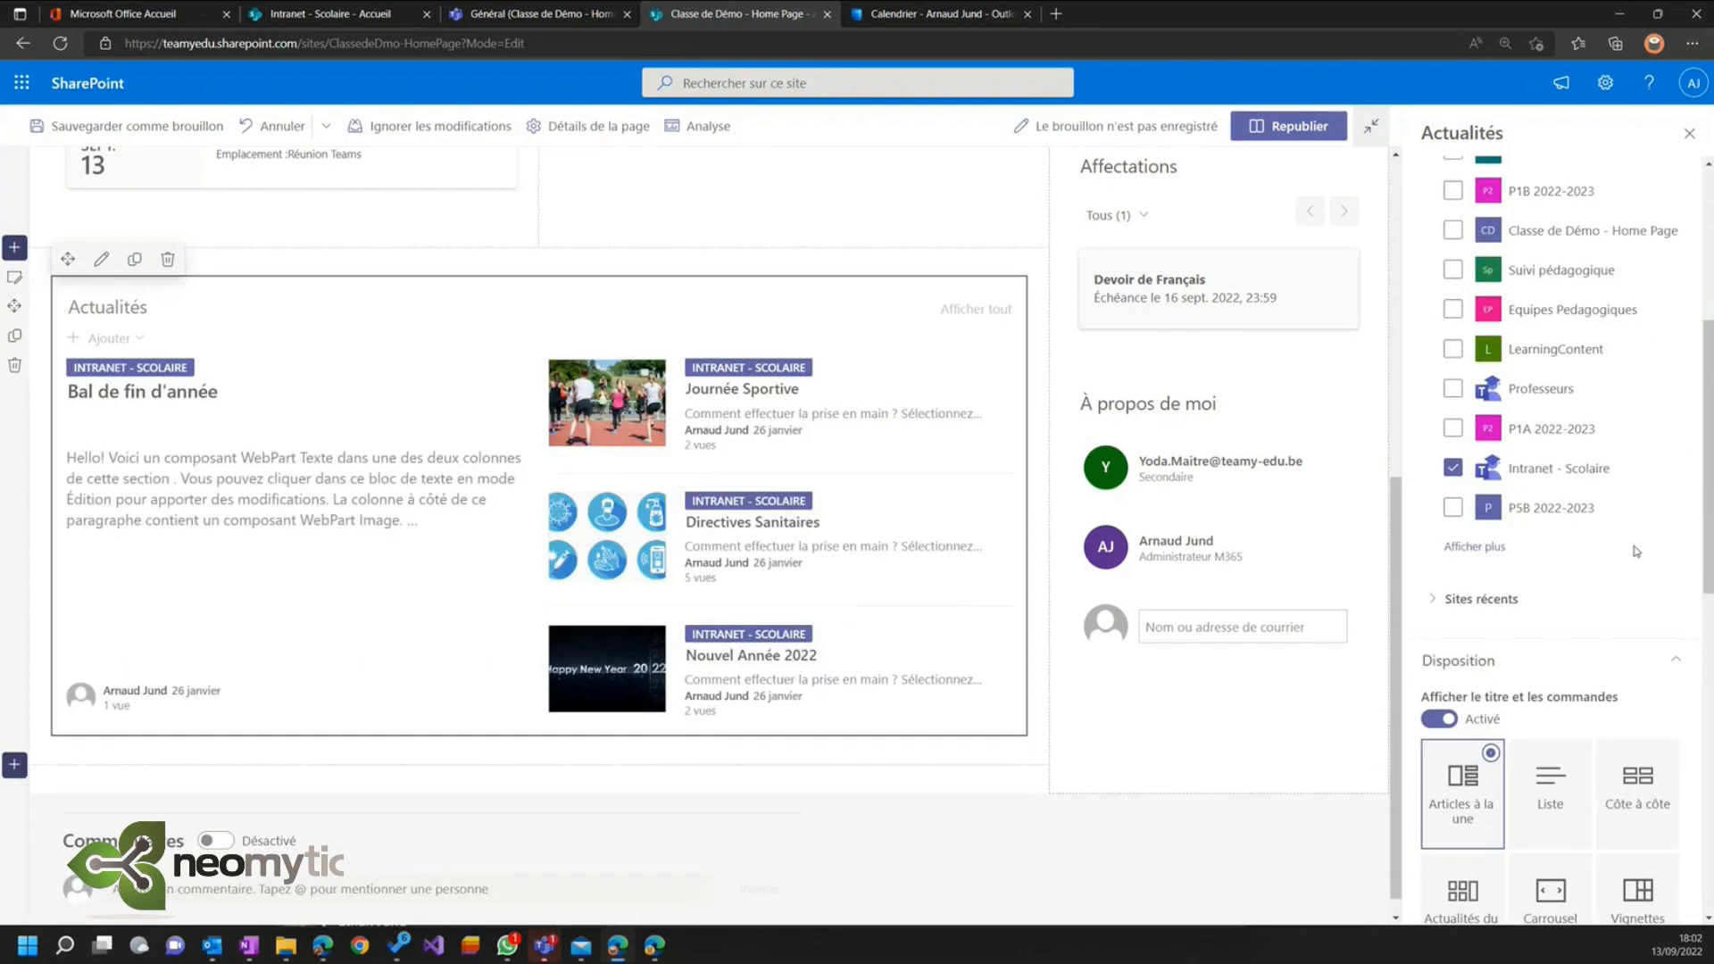
{"action": "left_click", "coordinate": [1288, 126]}
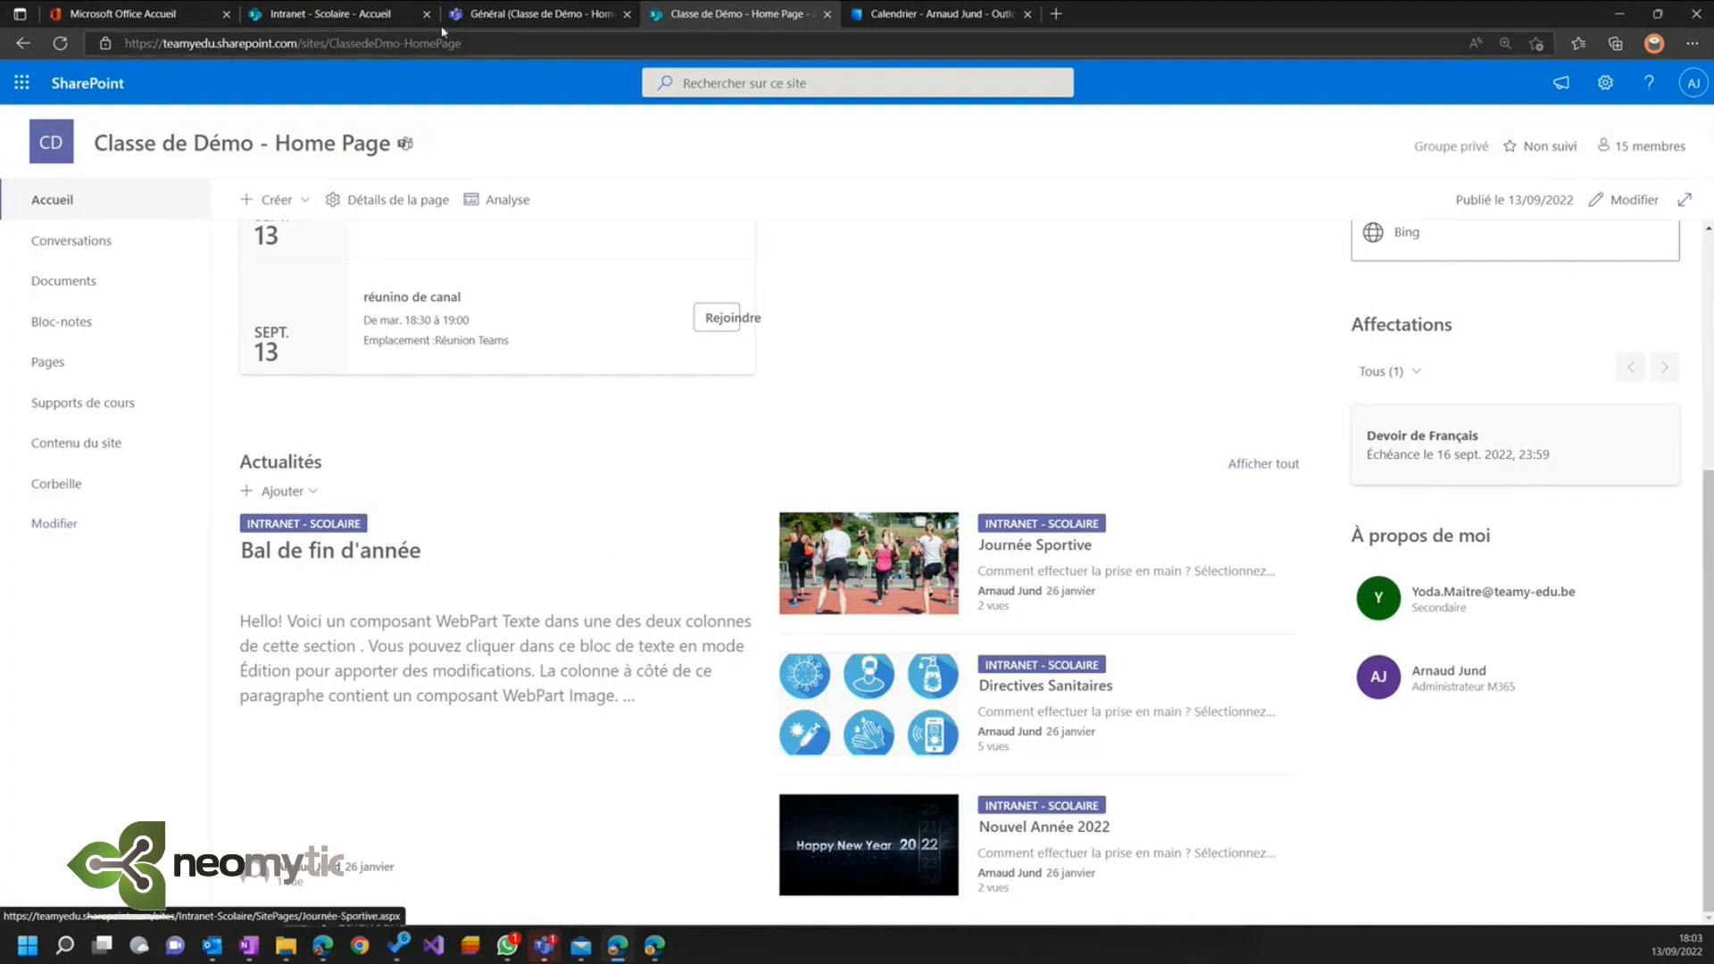
- Compare the class page's Actualités with the news on Intranet - Scolaire and check them on the teacher's Teams Page d'accueil
{"action": "left_click", "coordinate": [369, 9]}
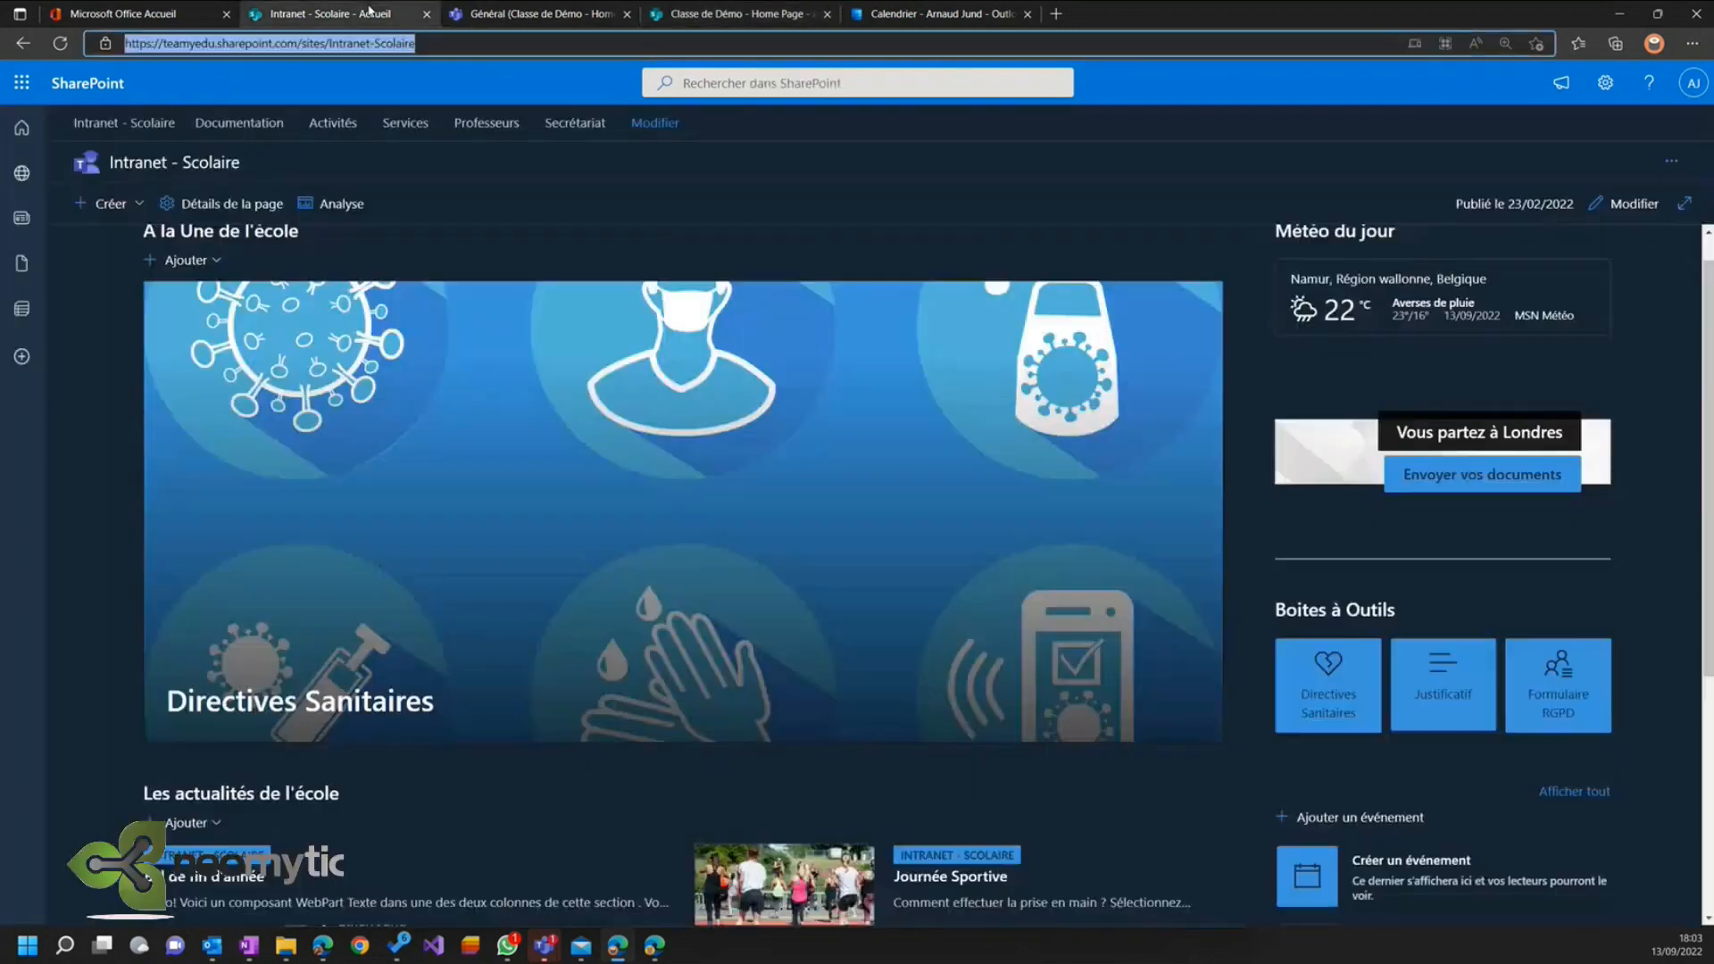
{"action": "scroll", "coordinate": [346, 523], "scroll_direction": "down", "scroll_amount": 3}
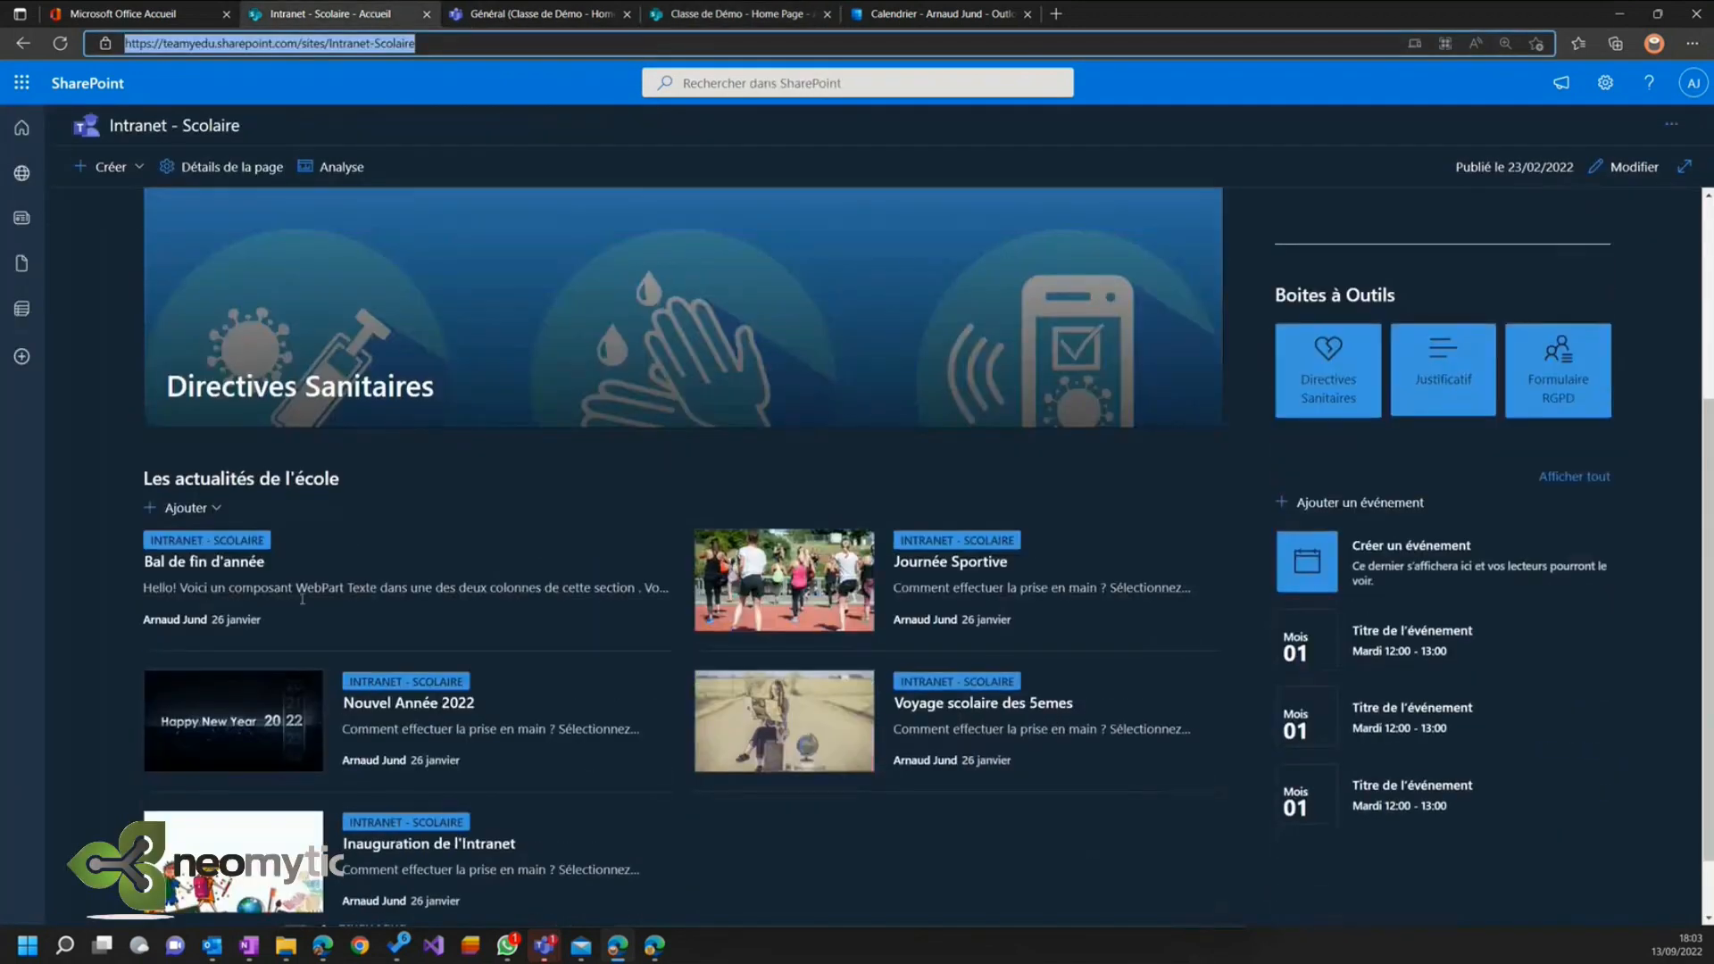
{"action": "left_click", "coordinate": [672, 14]}
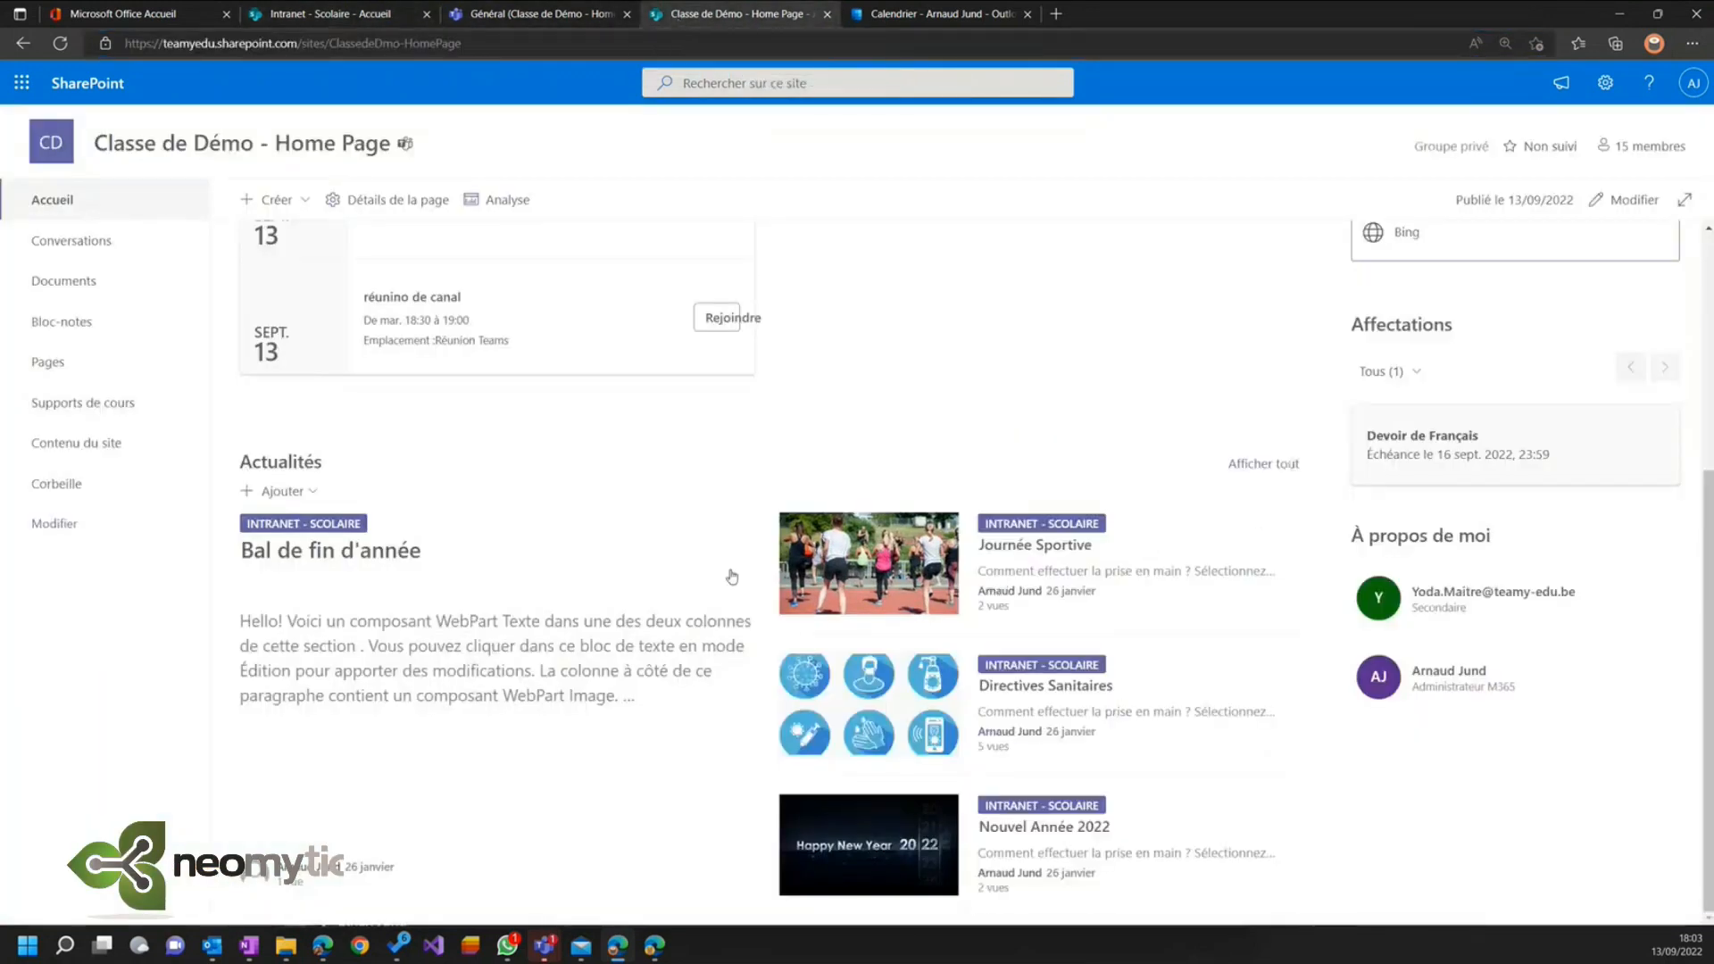
{"action": "left_click", "coordinate": [540, 15]}
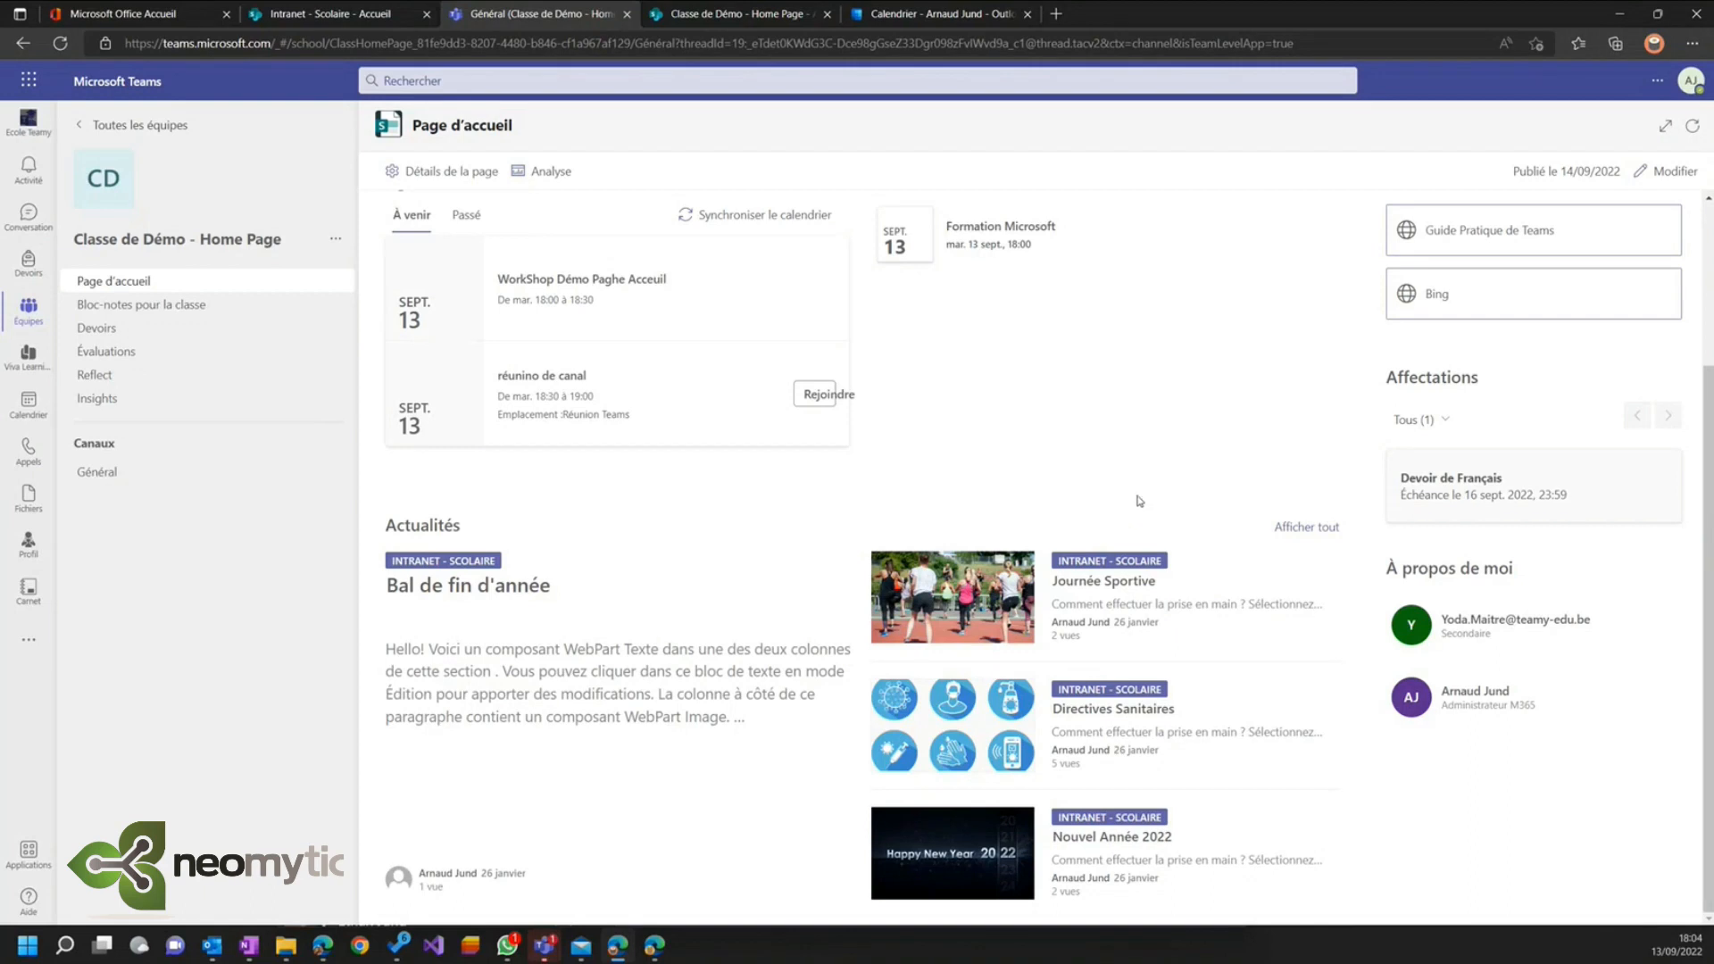
{"action": "scroll", "coordinate": [1140, 501], "scroll_direction": "up", "scroll_amount": 3}
- Reopen the class's SharePoint home page for editing and retitle the Actualités web part "Actualités de l'école"
{"action": "left_click", "coordinate": [712, 12]}
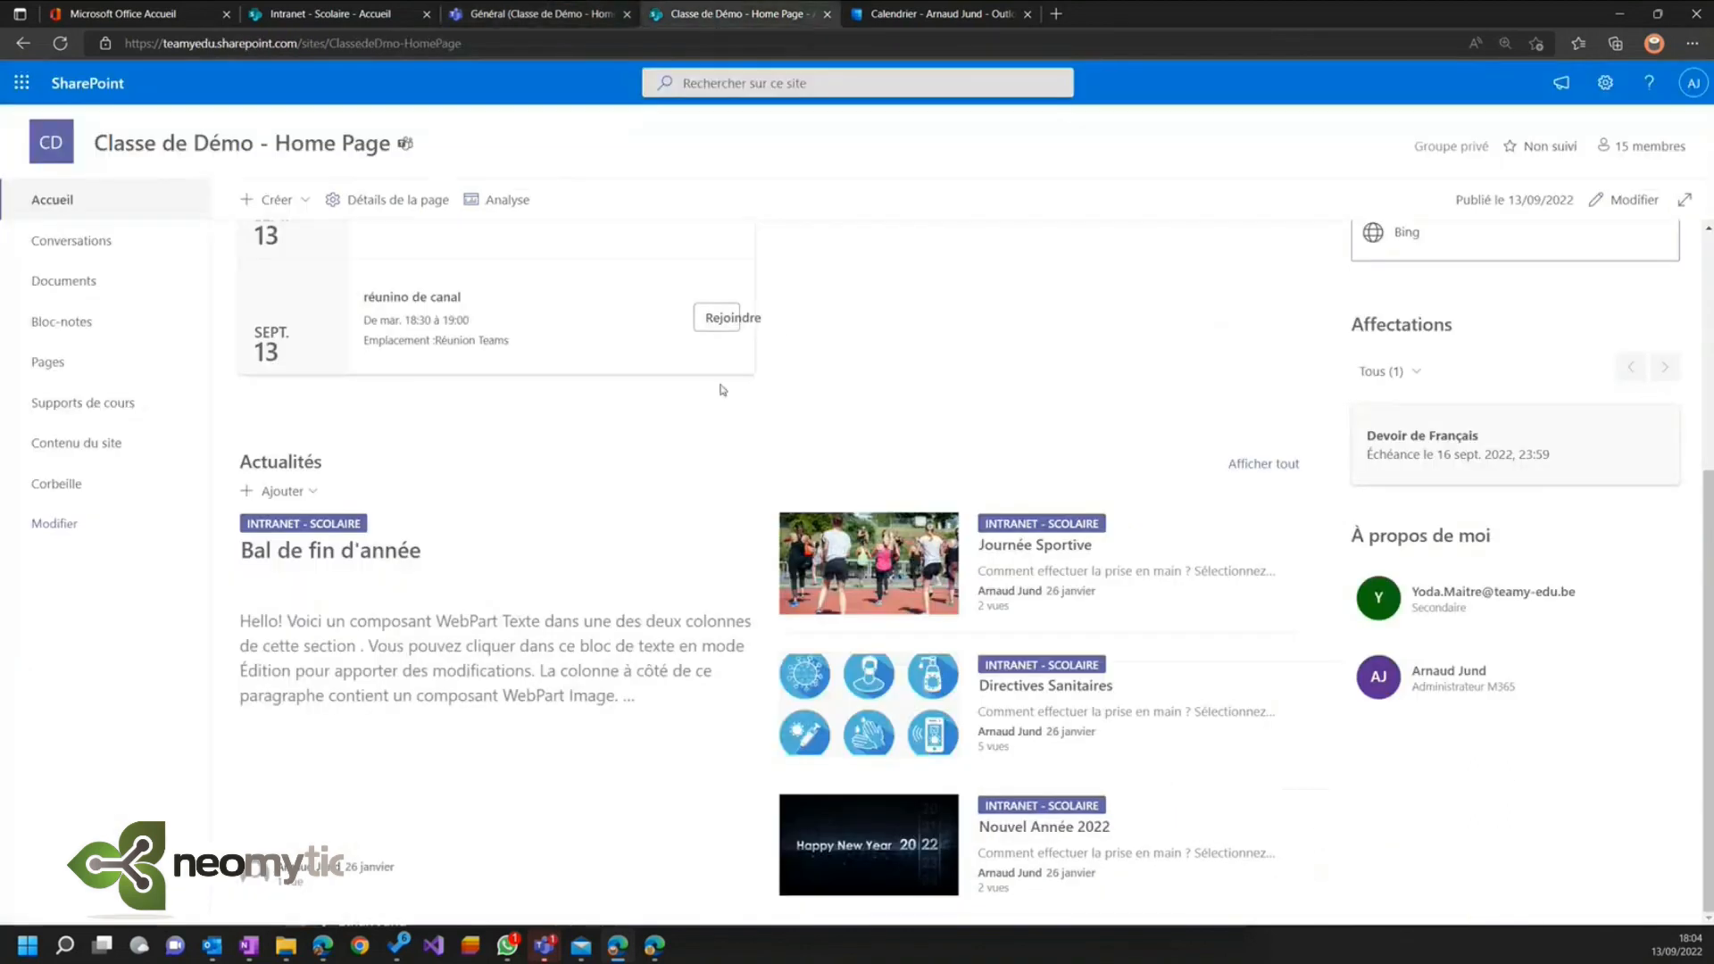
{"action": "left_click", "coordinate": [1627, 200]}
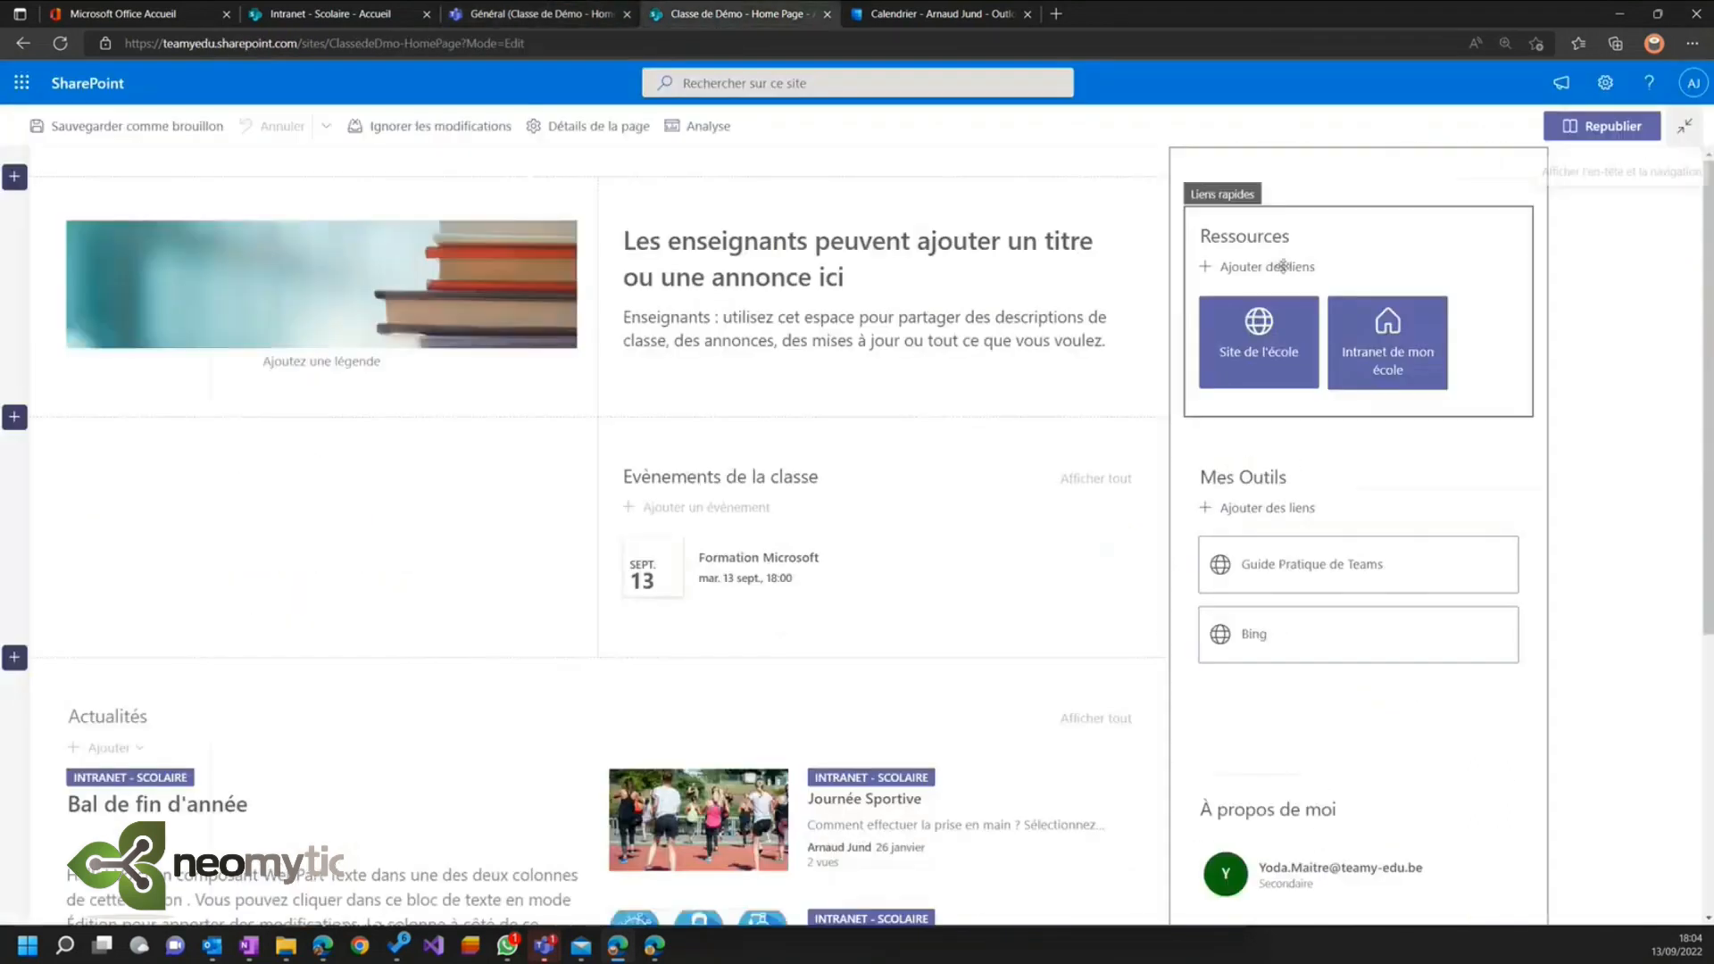
{"action": "scroll", "coordinate": [479, 527], "scroll_direction": "down", "scroll_amount": 5}
{"action": "left_click", "coordinate": [146, 430]}
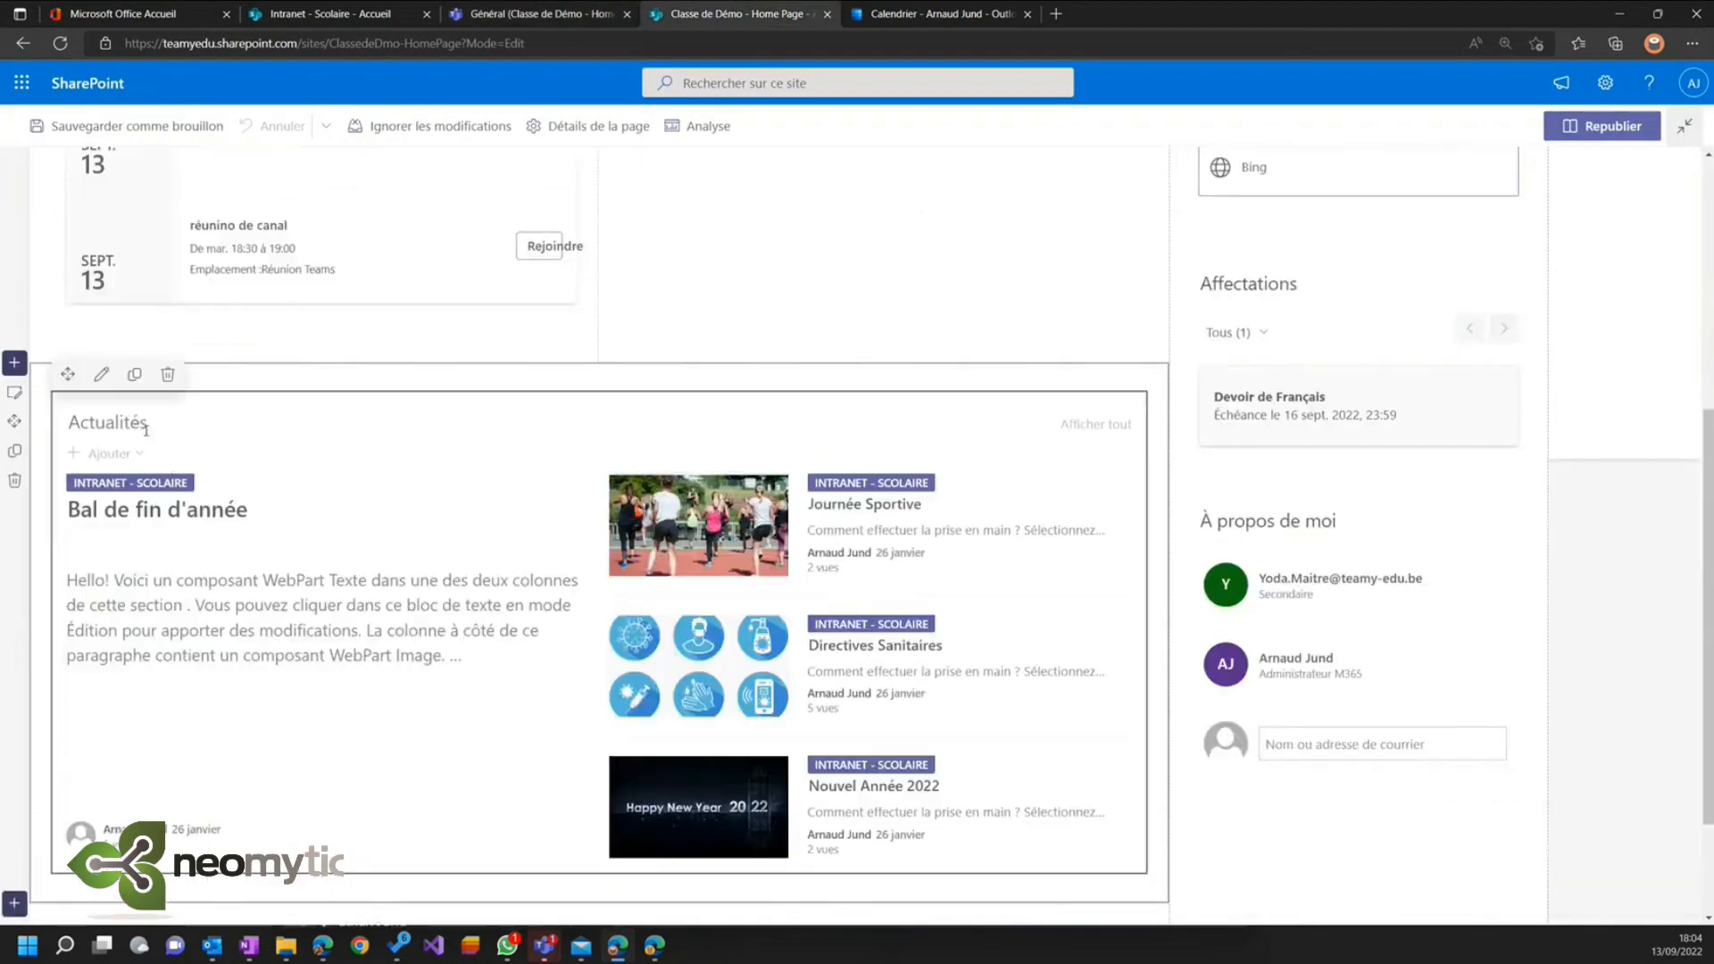
{"action": "type", "text": "l'école"}
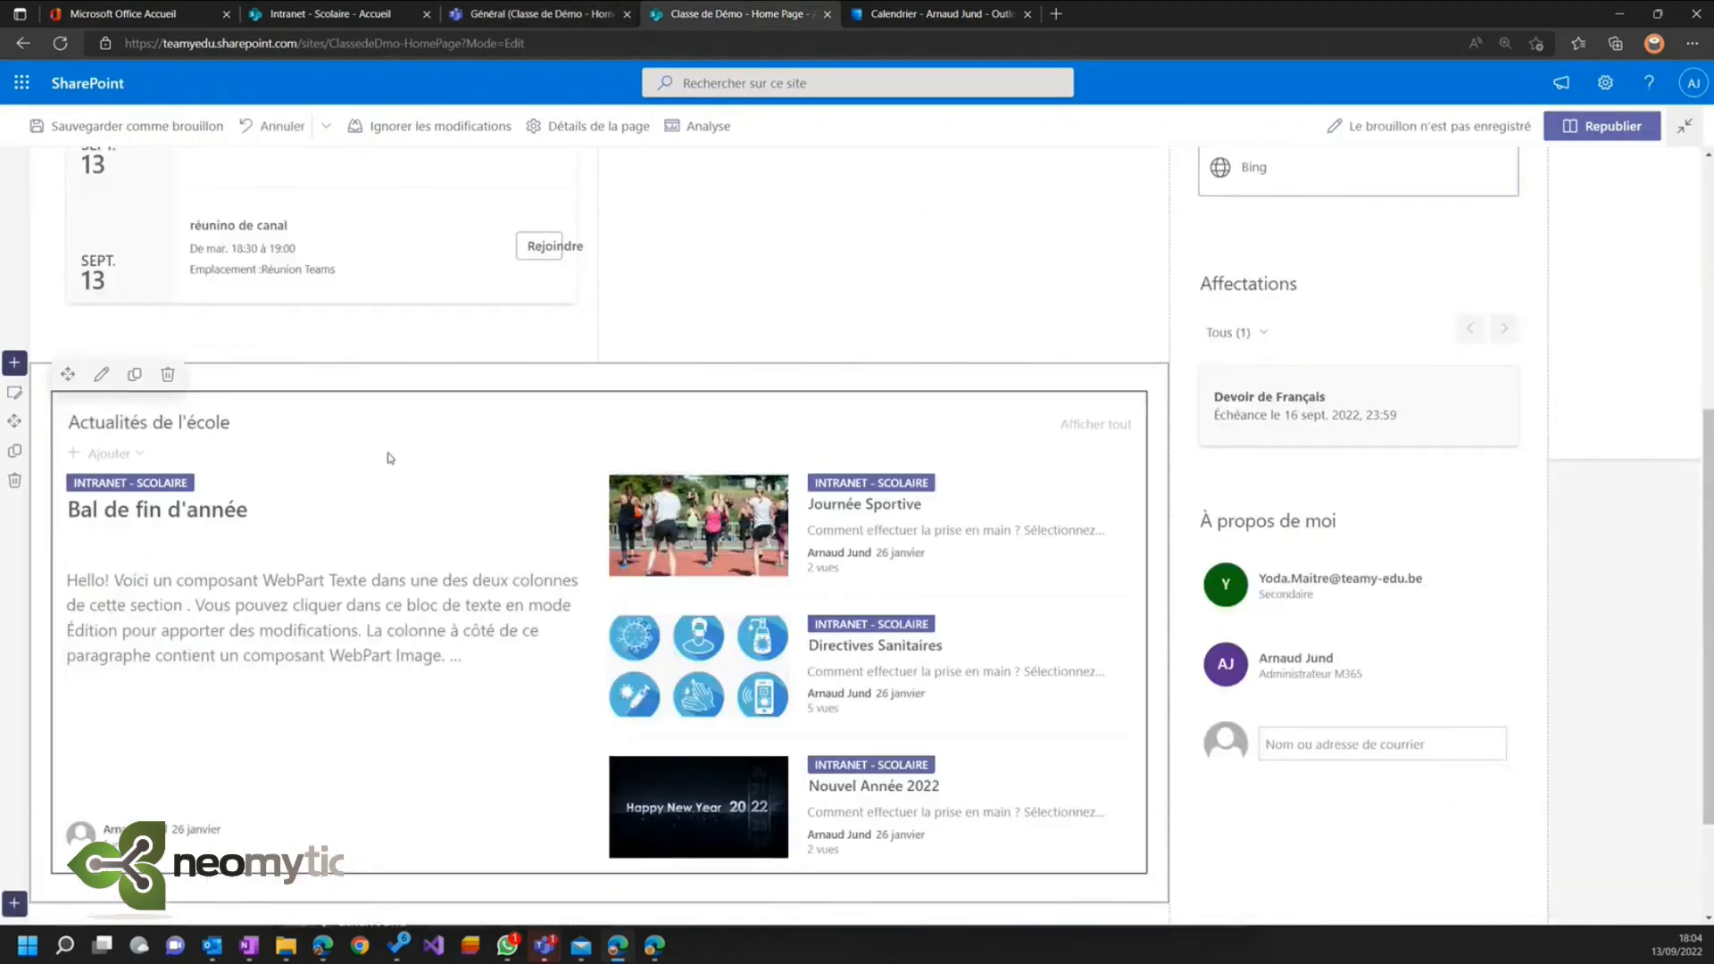
- Add another one-column section below Actualités de l'école and insert a second Actualités web part in it
{"action": "scroll", "coordinate": [14, 748], "scroll_direction": "down", "scroll_amount": 2}
{"action": "left_click", "coordinate": [15, 743]}
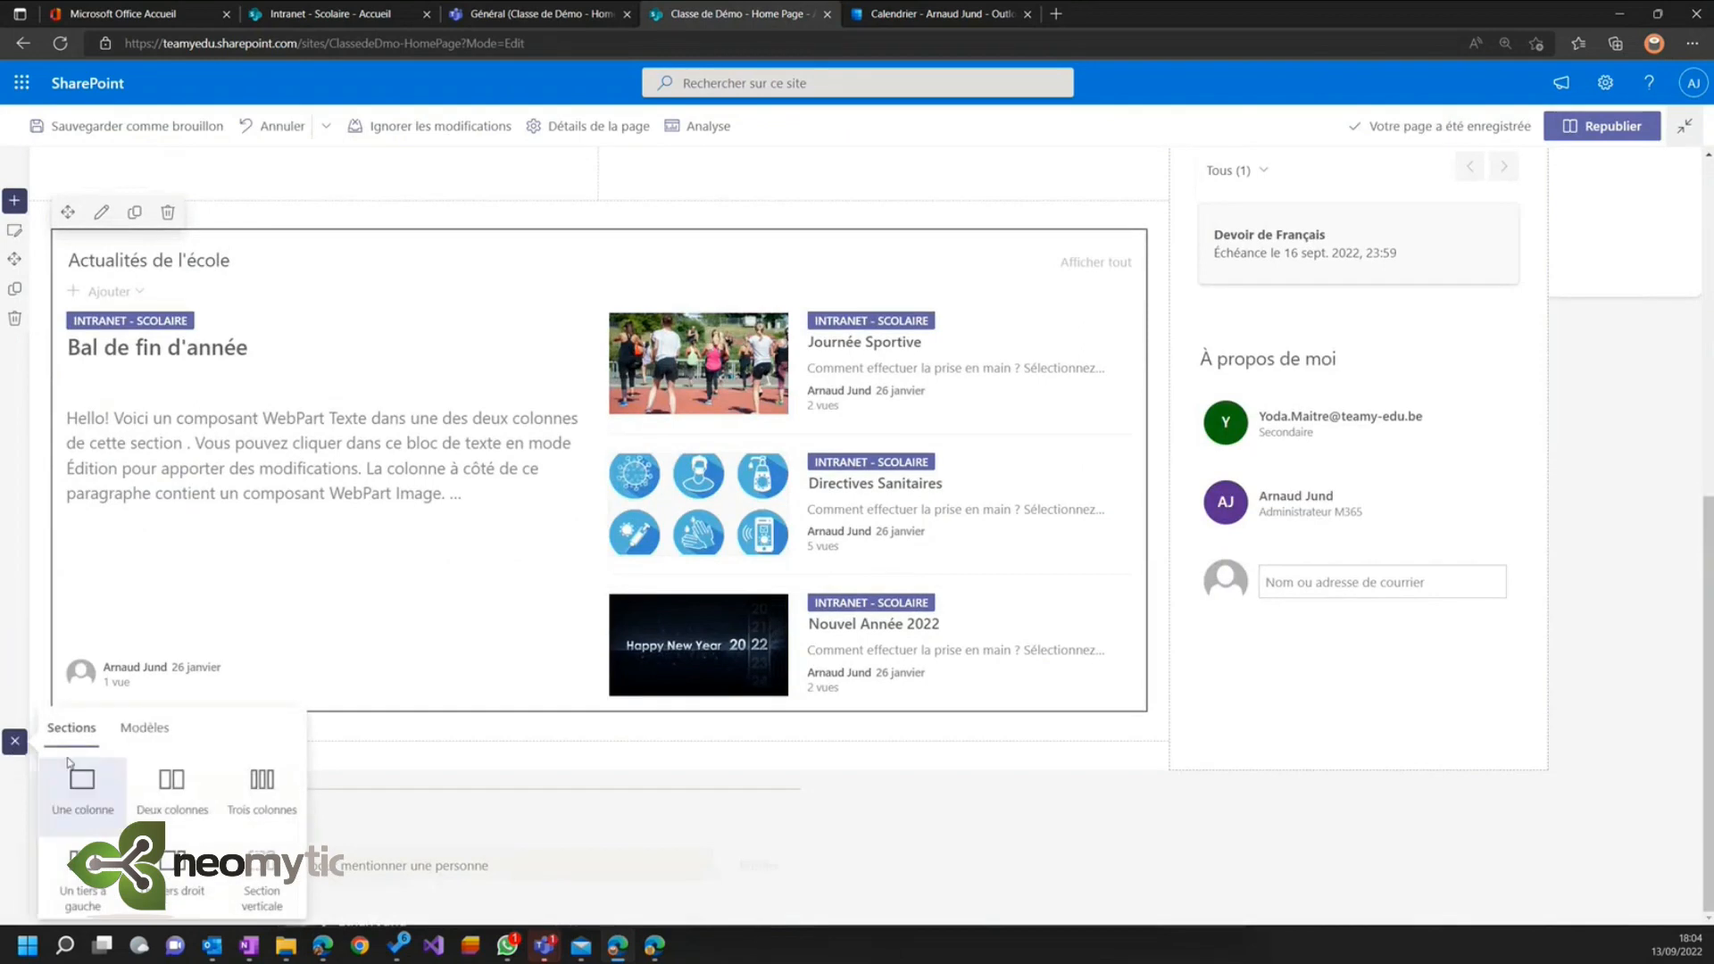
{"action": "left_click", "coordinate": [79, 778]}
{"action": "left_click", "coordinate": [596, 614]}
{"action": "left_click", "coordinate": [766, 389]}
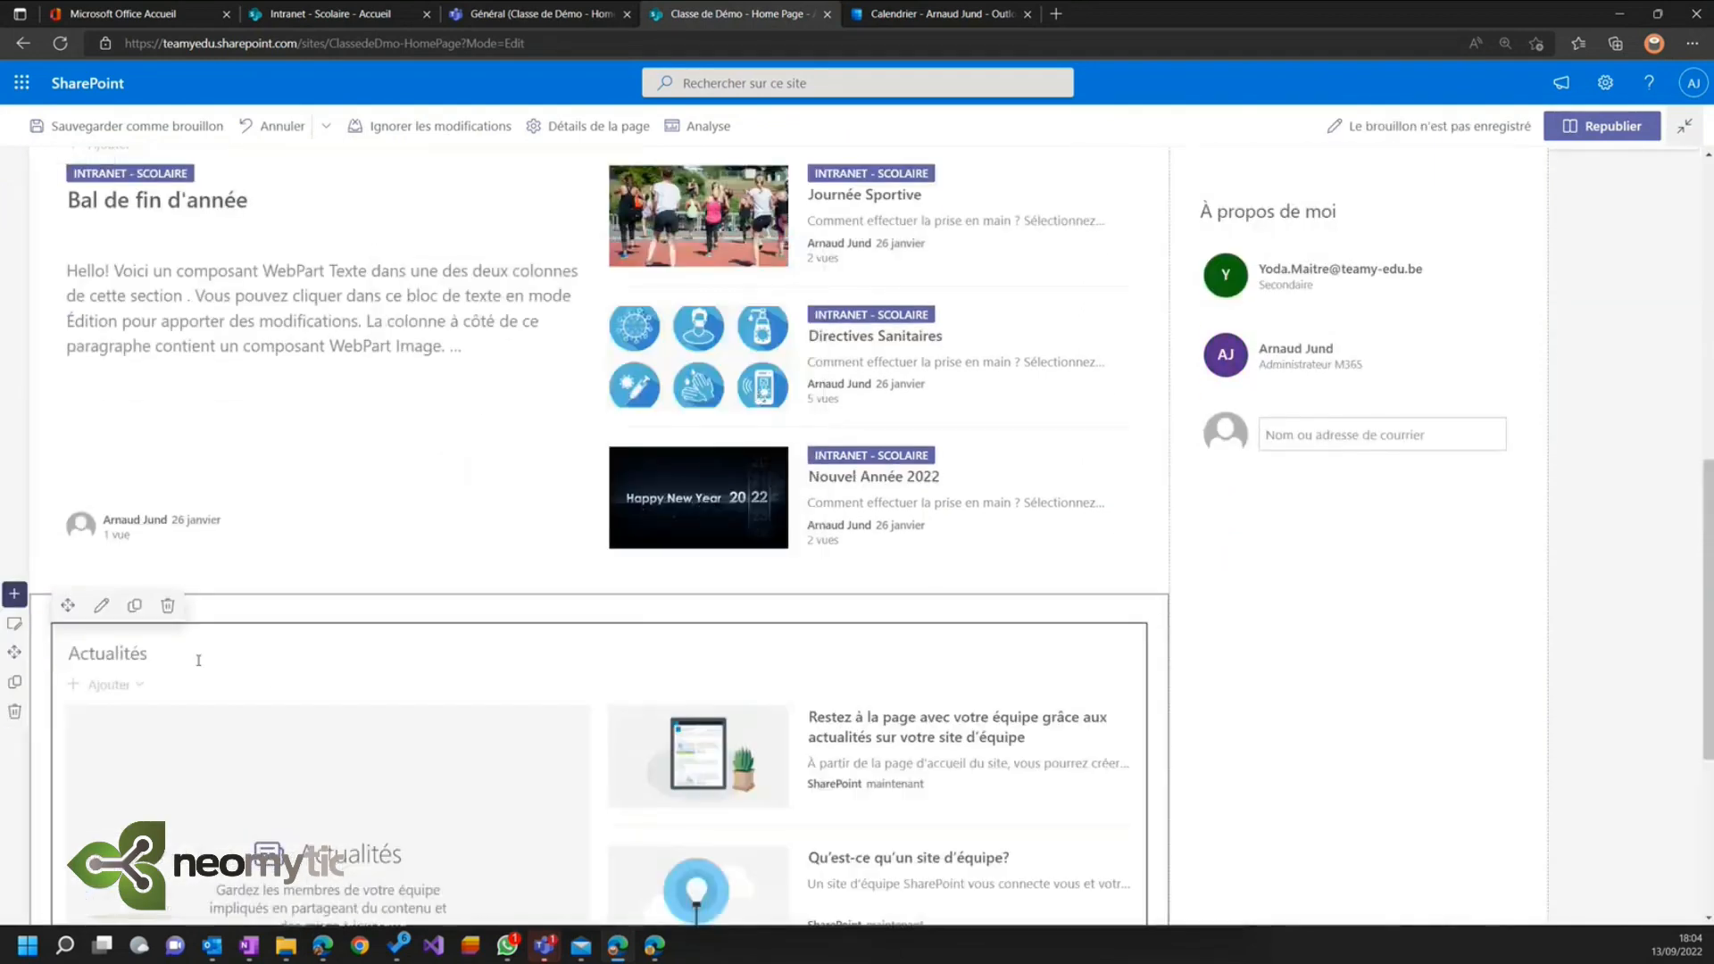
- Title the second news web part "Actualités de la classe" and republish the home page
{"action": "type", "text": "Acutalités de la classe"}
{"action": "left_click", "coordinate": [101, 656]}
{"action": "key", "text": "BackSpace"}
{"action": "key", "text": "Right"}
{"action": "type", "text": "u"}
{"action": "scroll", "coordinate": [804, 536], "scroll_direction": "down", "scroll_amount": 4}
{"action": "left_click", "coordinate": [1609, 138]}
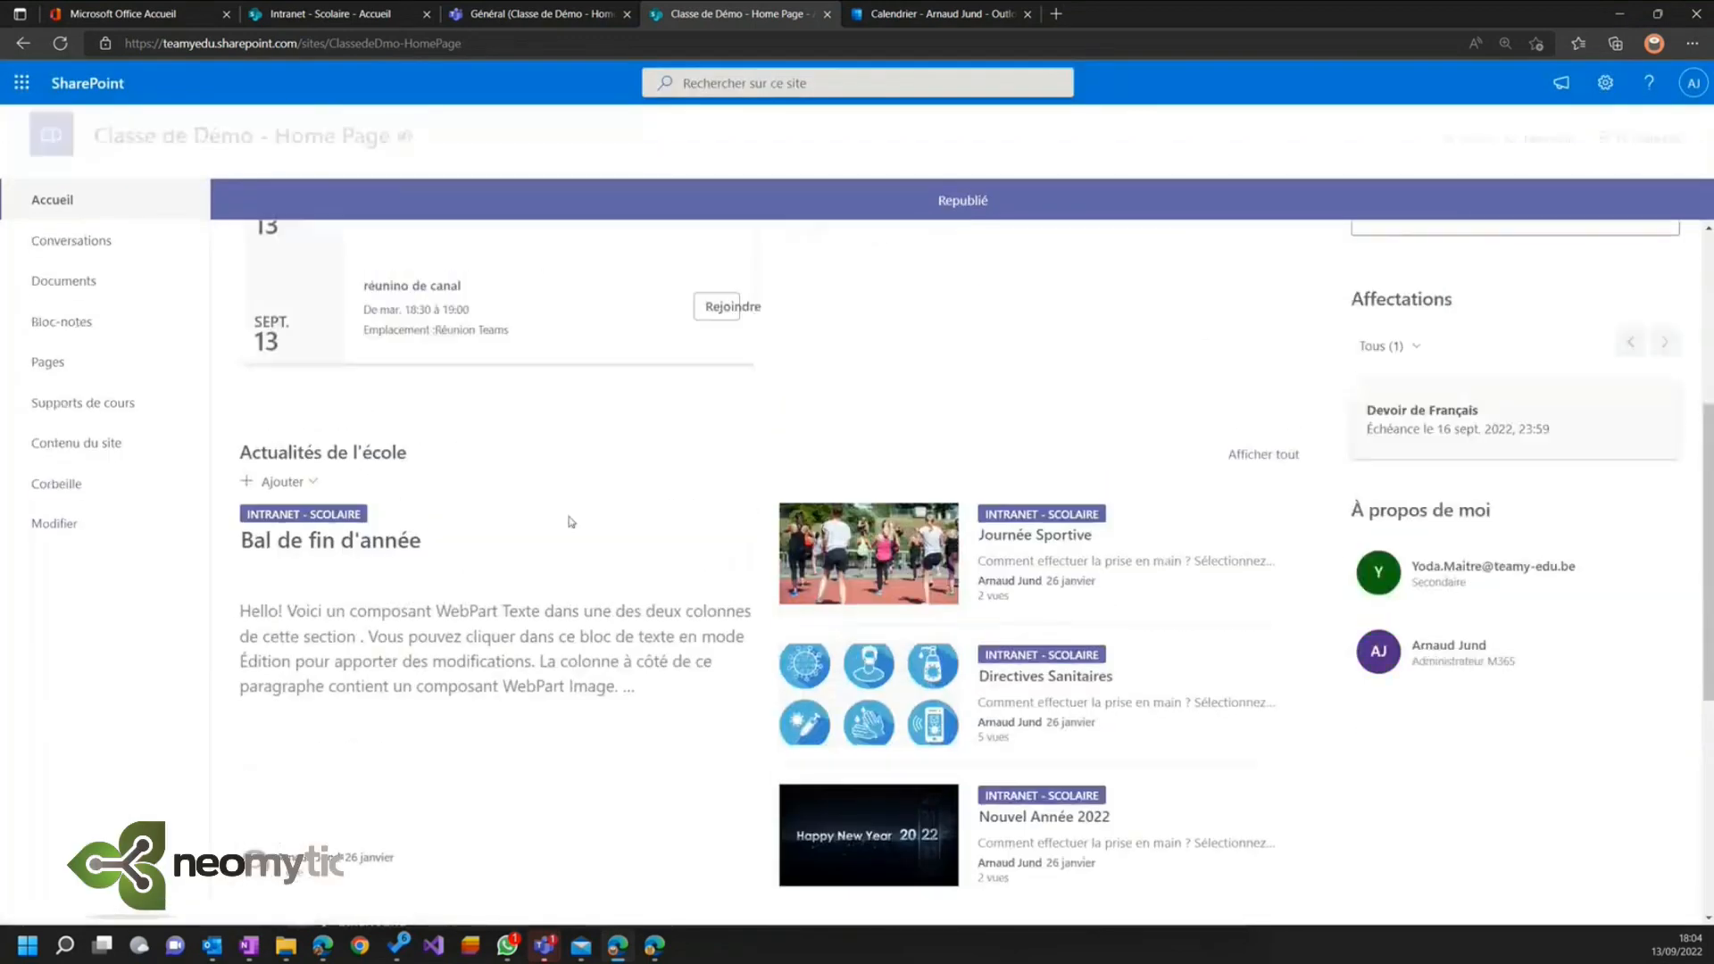
- From Actualités de la classe, create a news post with the Visuel template, title it "Test actu" and publish it
{"action": "scroll", "coordinate": [590, 482], "scroll_direction": "down", "scroll_amount": 2}
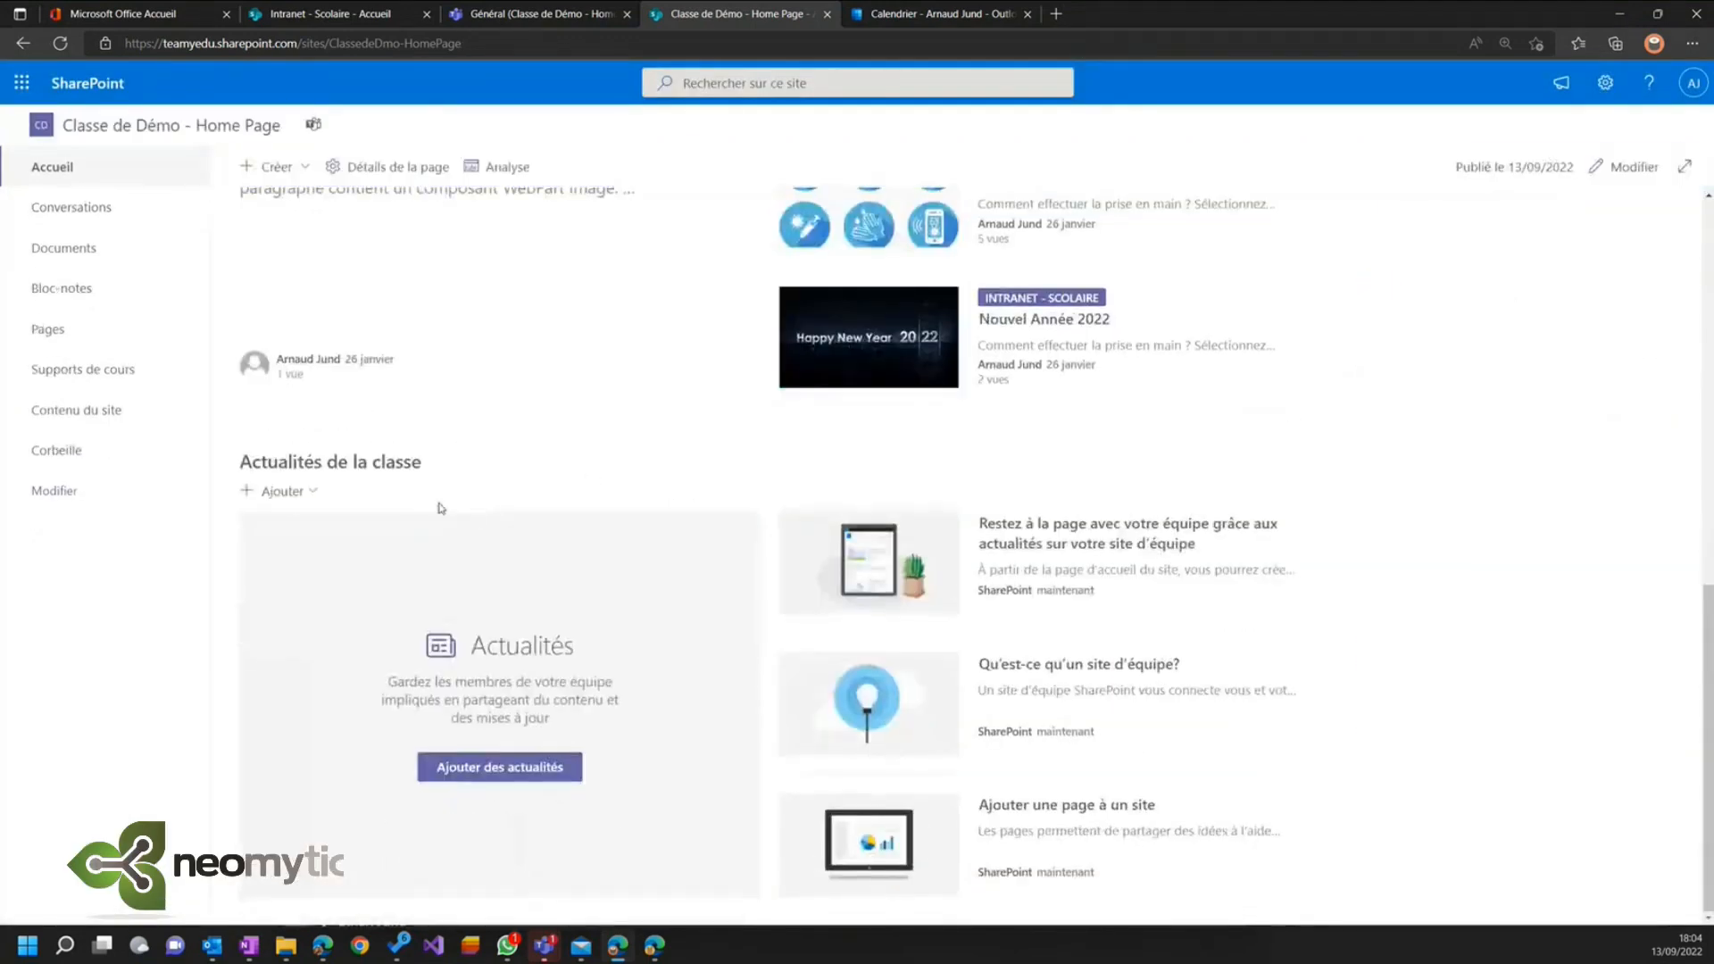
{"action": "left_click", "coordinate": [286, 492]}
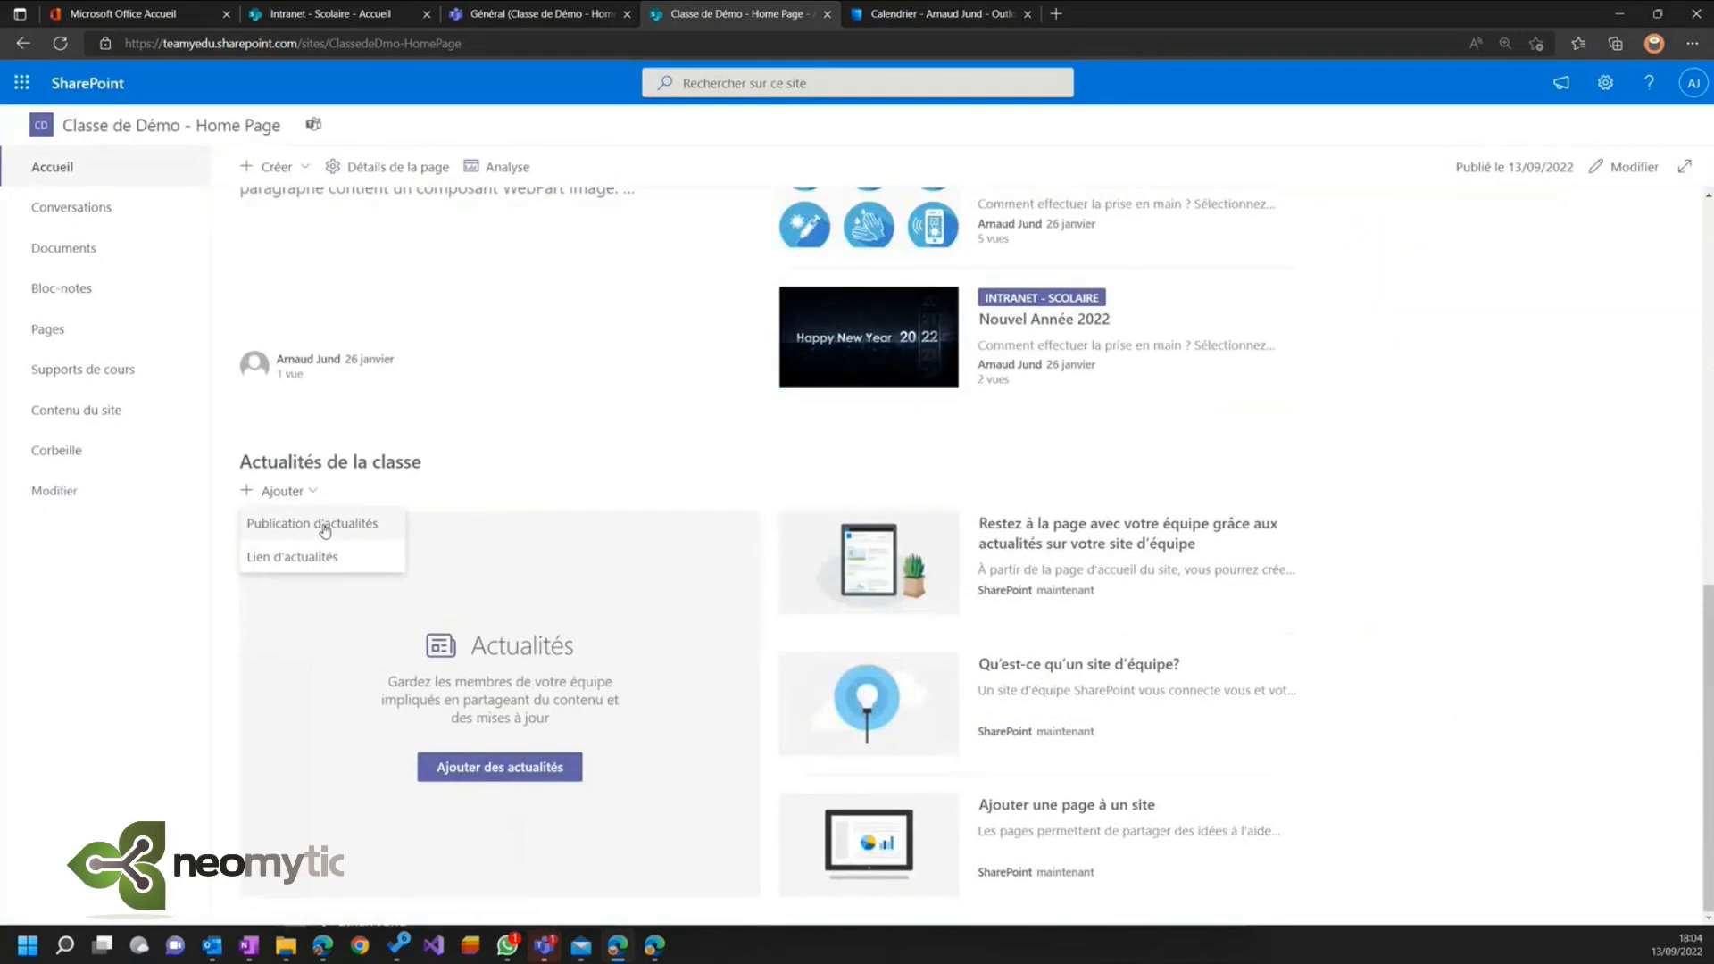
{"action": "left_click", "coordinate": [325, 528]}
{"action": "left_click", "coordinate": [382, 348]}
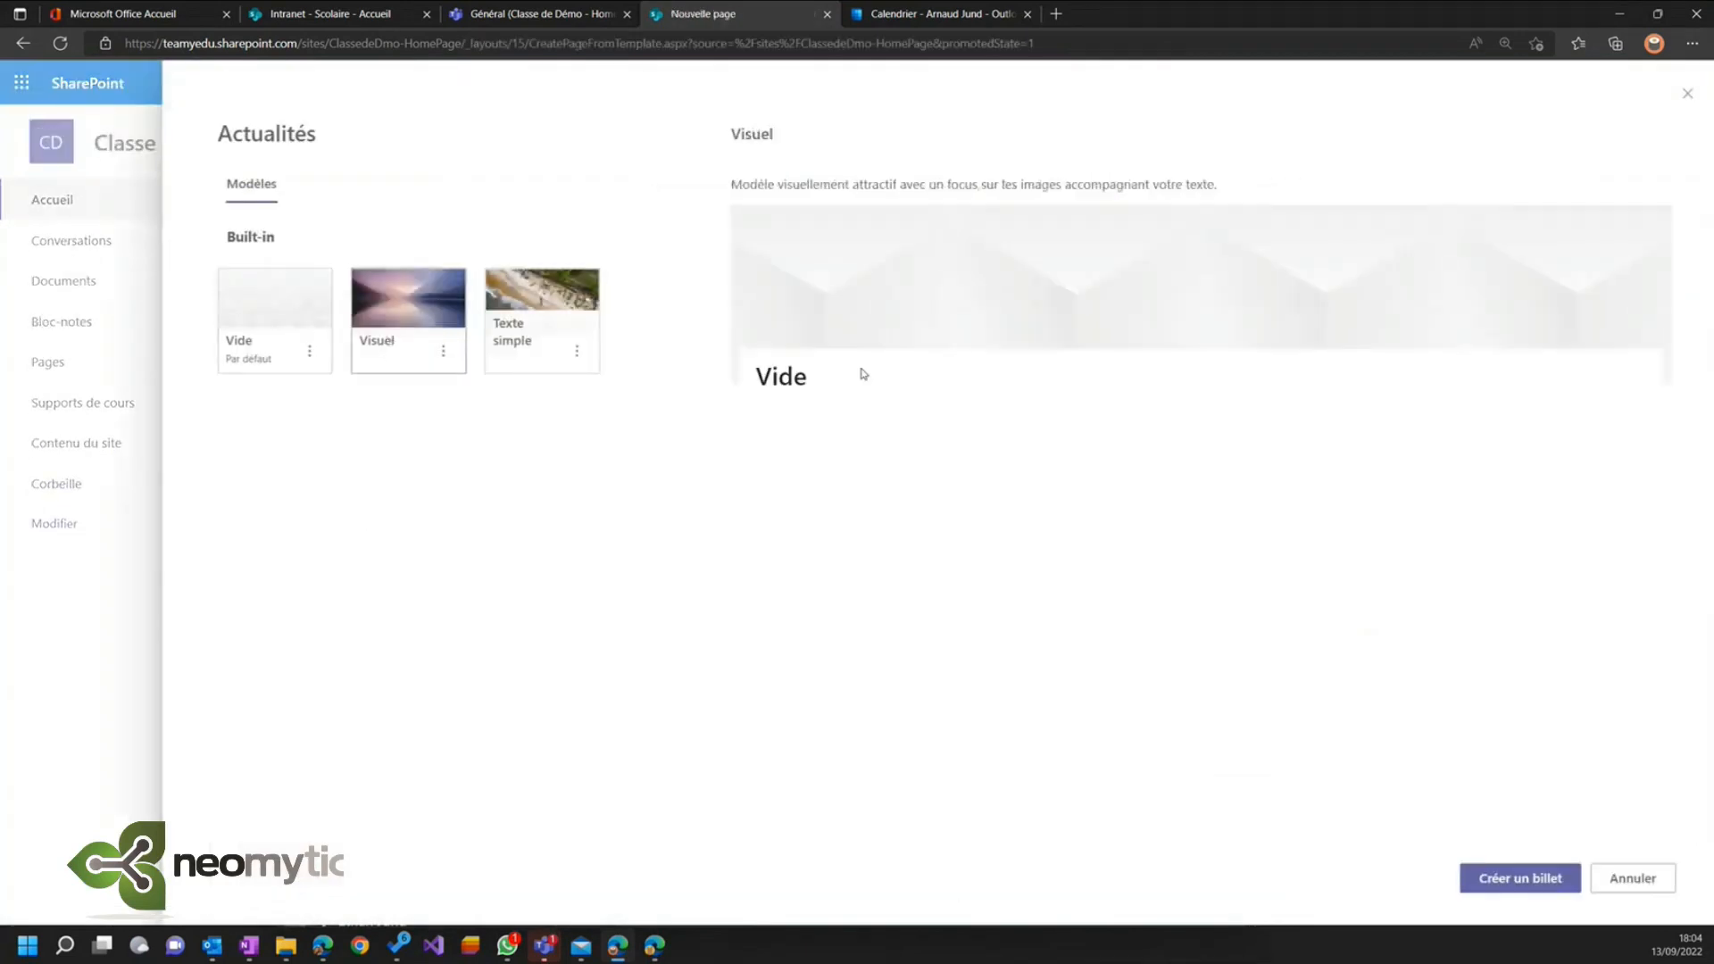
{"action": "left_click", "coordinate": [1518, 880]}
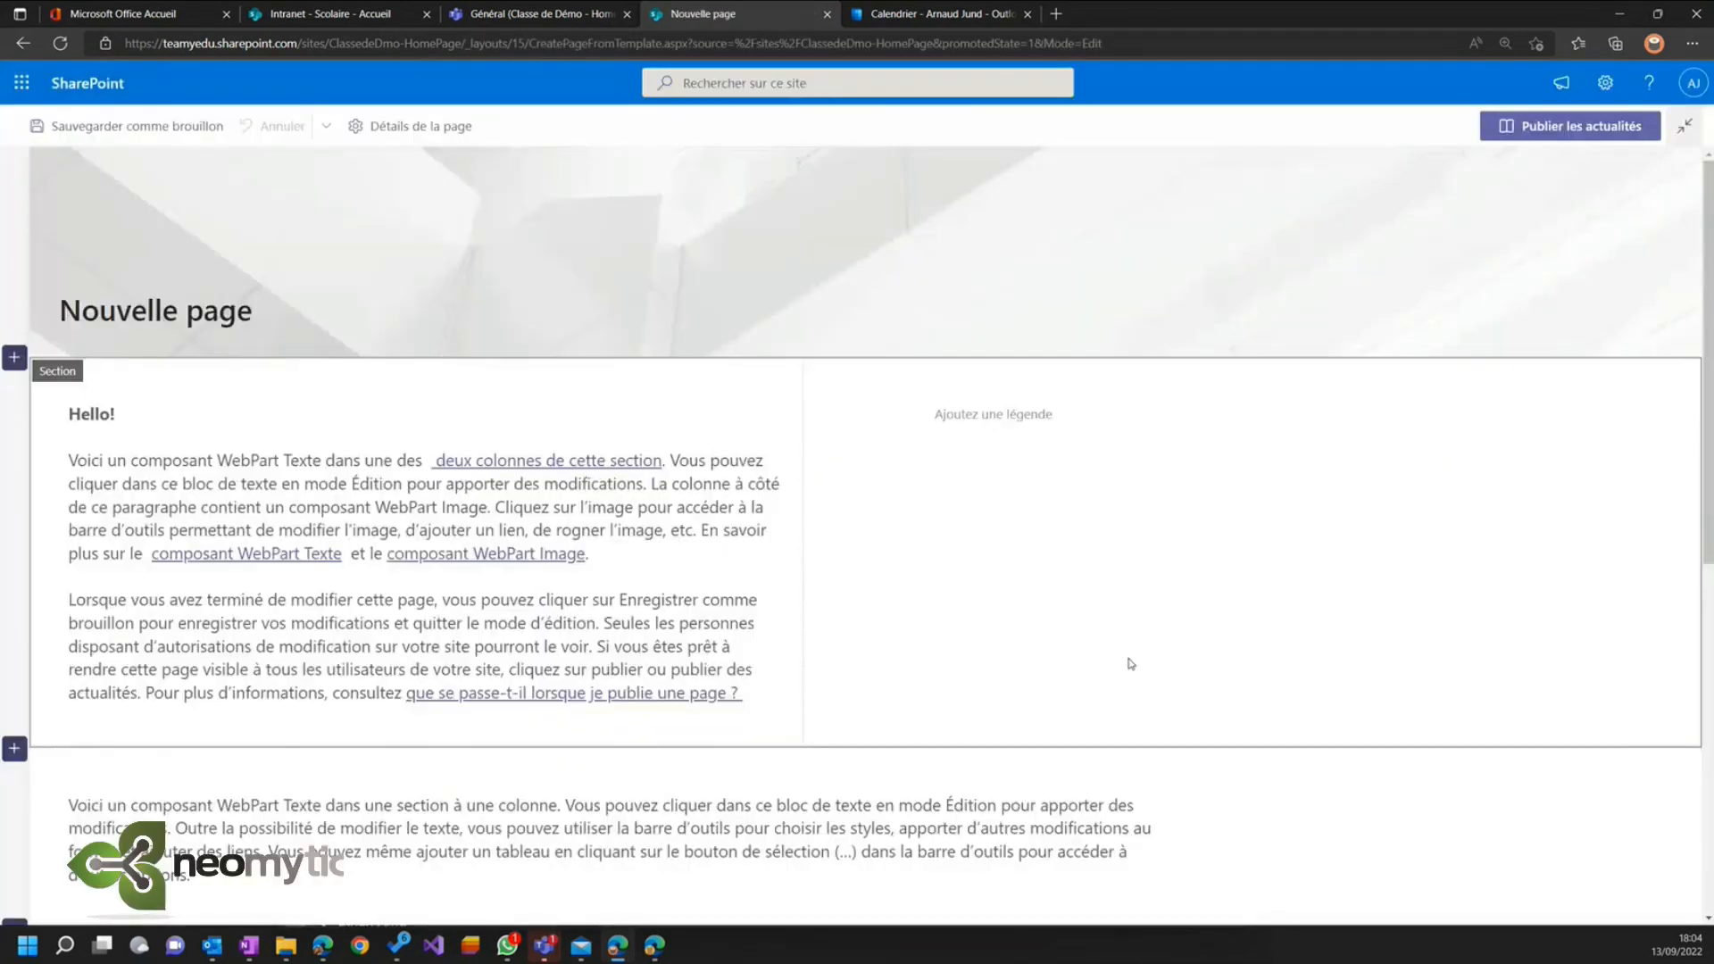
{"action": "type", "text": "Test actu"}
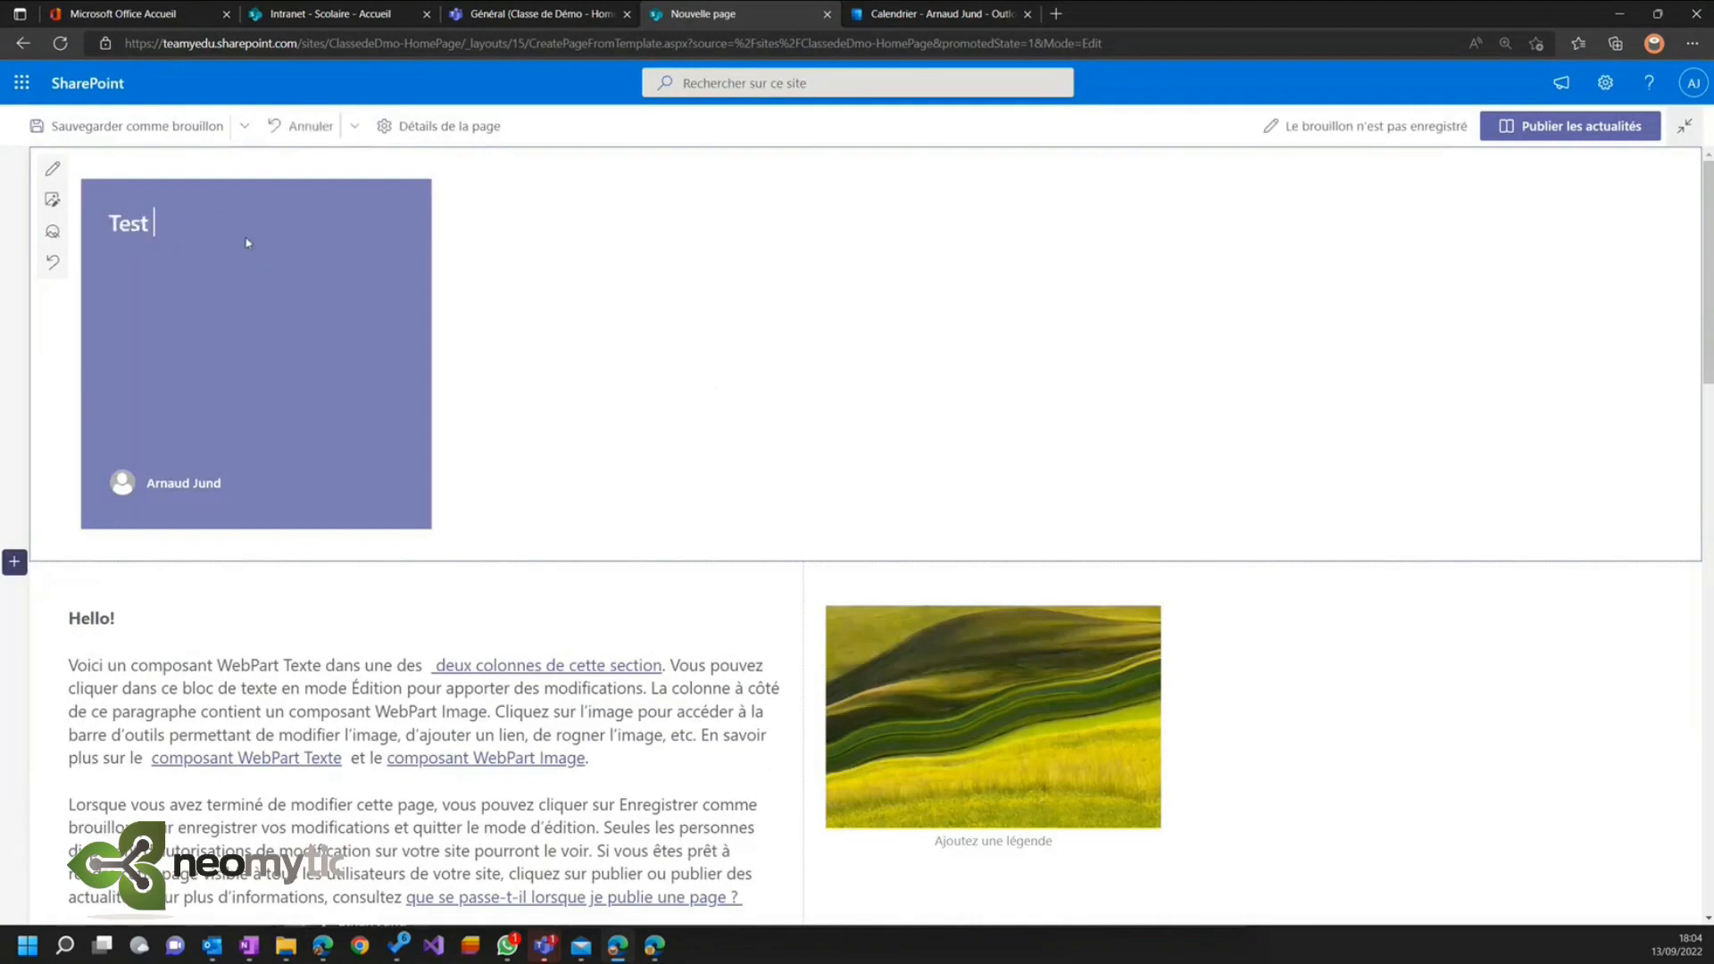
{"action": "left_click", "coordinate": [1581, 130]}
- Return to the class home page and check Actualités de l'école and Actualités de la classe for the new post
{"action": "left_click", "coordinate": [69, 200]}
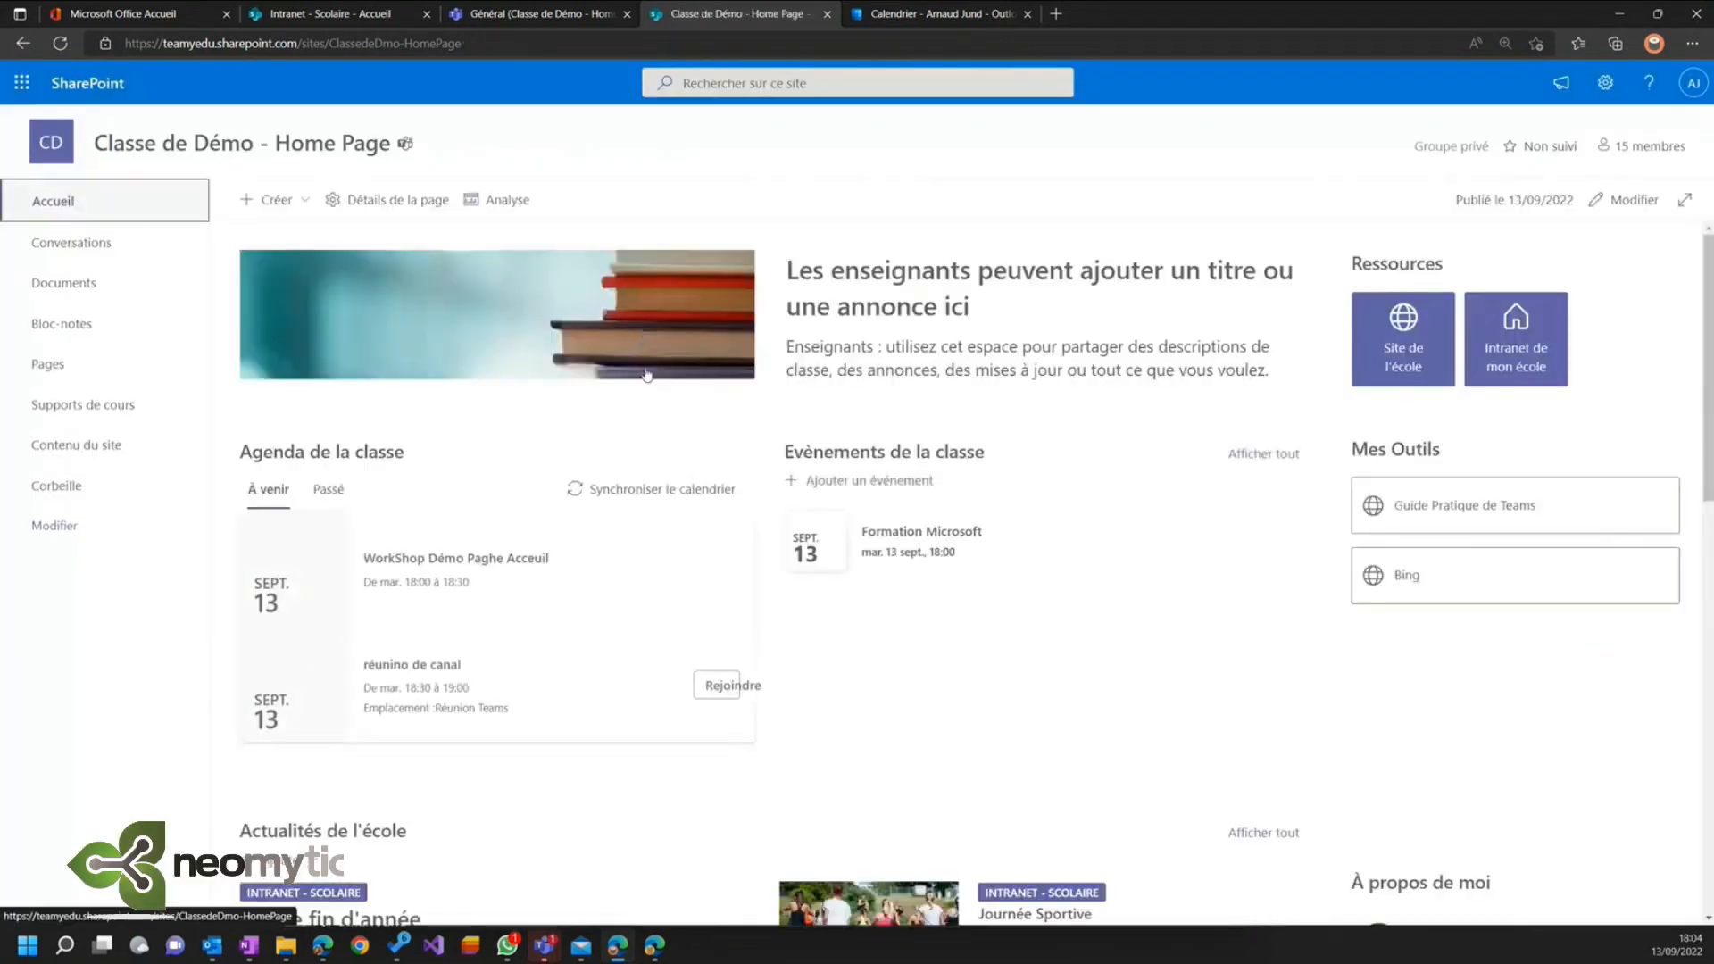
{"action": "scroll", "coordinate": [625, 407], "scroll_direction": "down", "scroll_amount": 5}
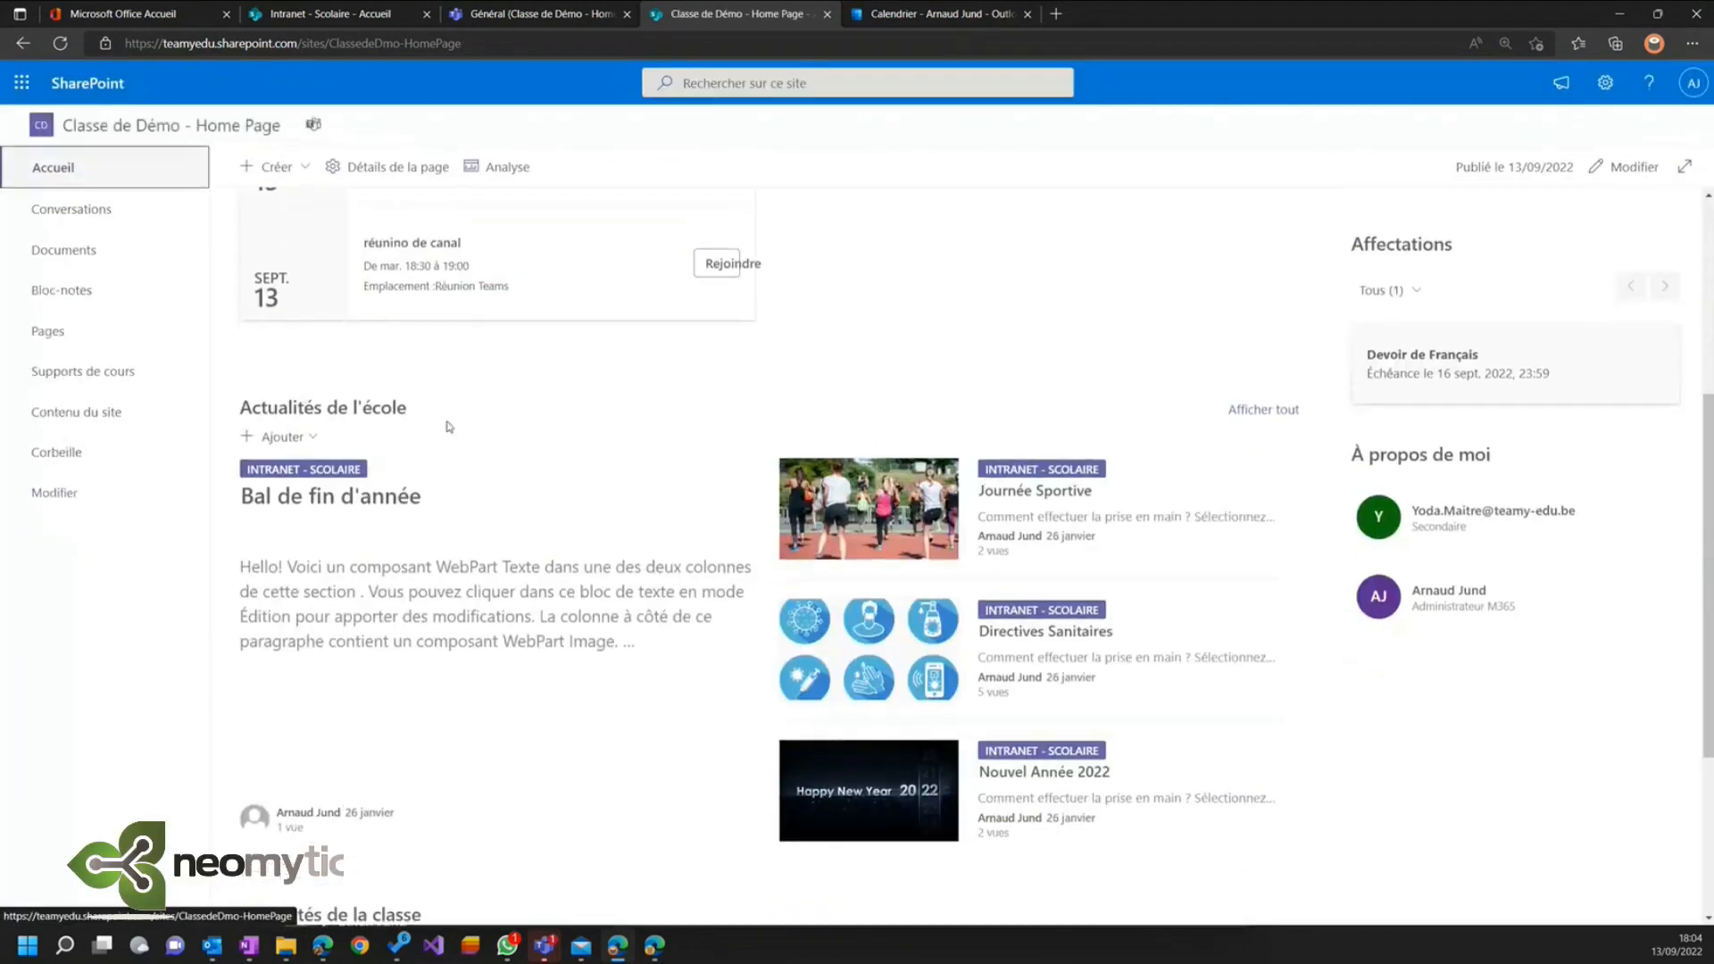
{"action": "scroll", "coordinate": [678, 501], "scroll_direction": "down", "scroll_amount": 2}
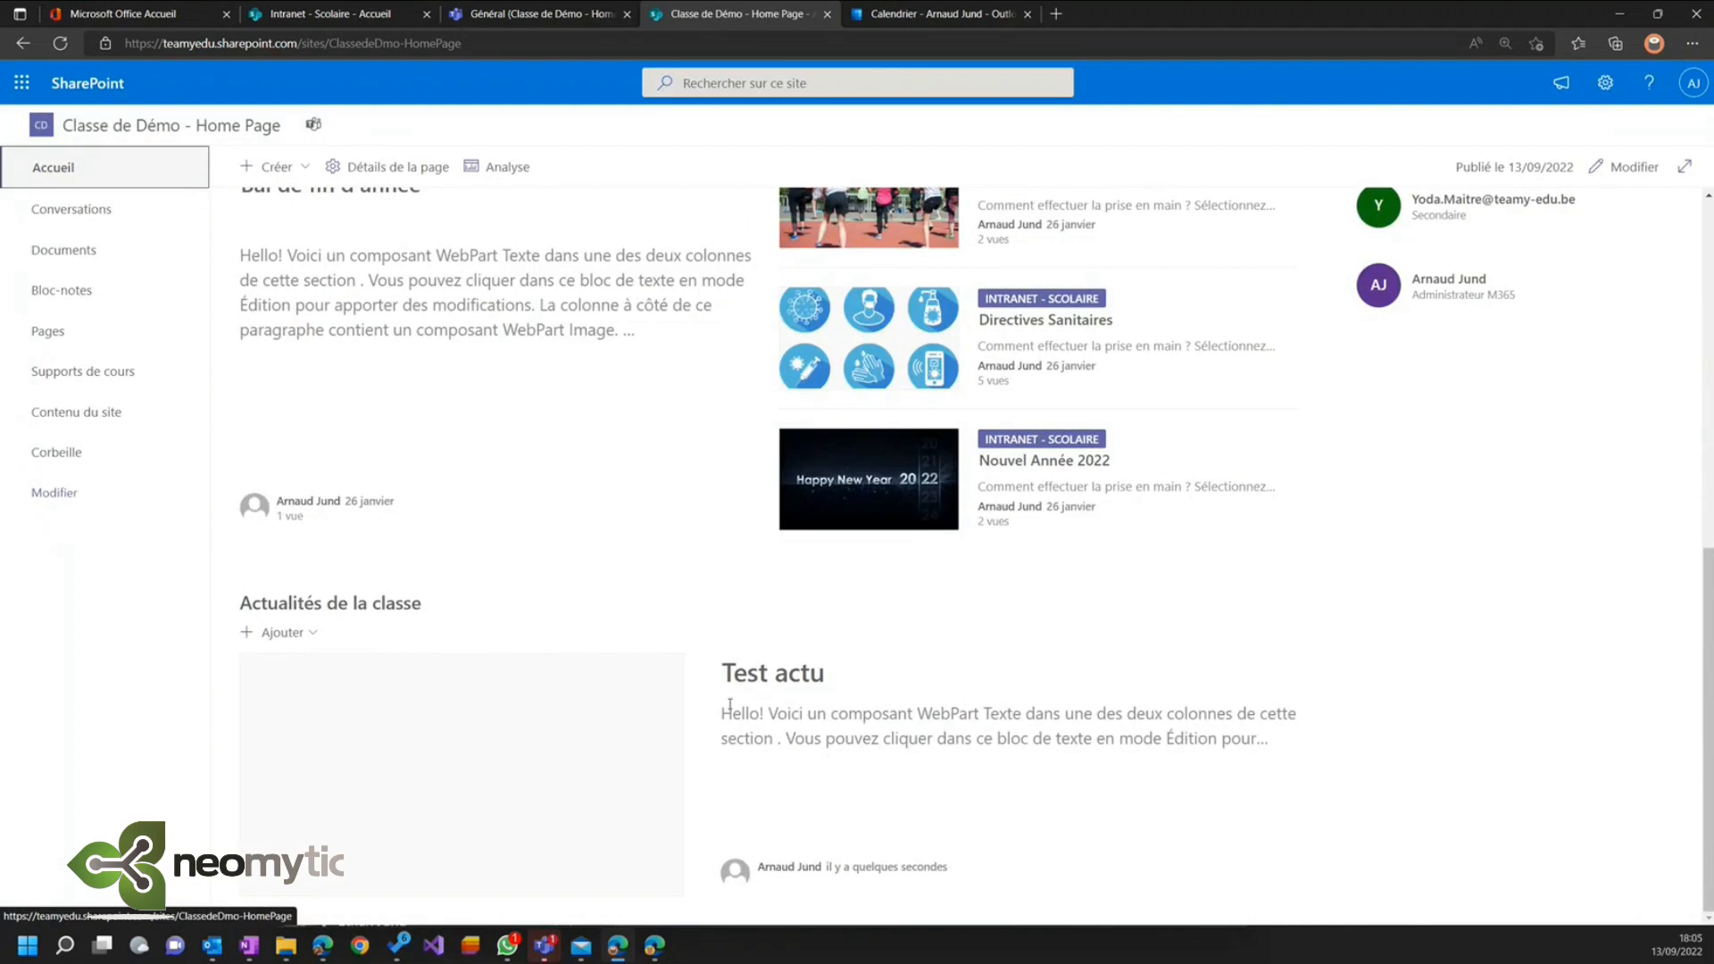
{"action": "scroll", "coordinate": [729, 705], "scroll_direction": "up", "scroll_amount": 3}
{"action": "scroll", "coordinate": [618, 660], "scroll_direction": "down", "scroll_amount": 3}
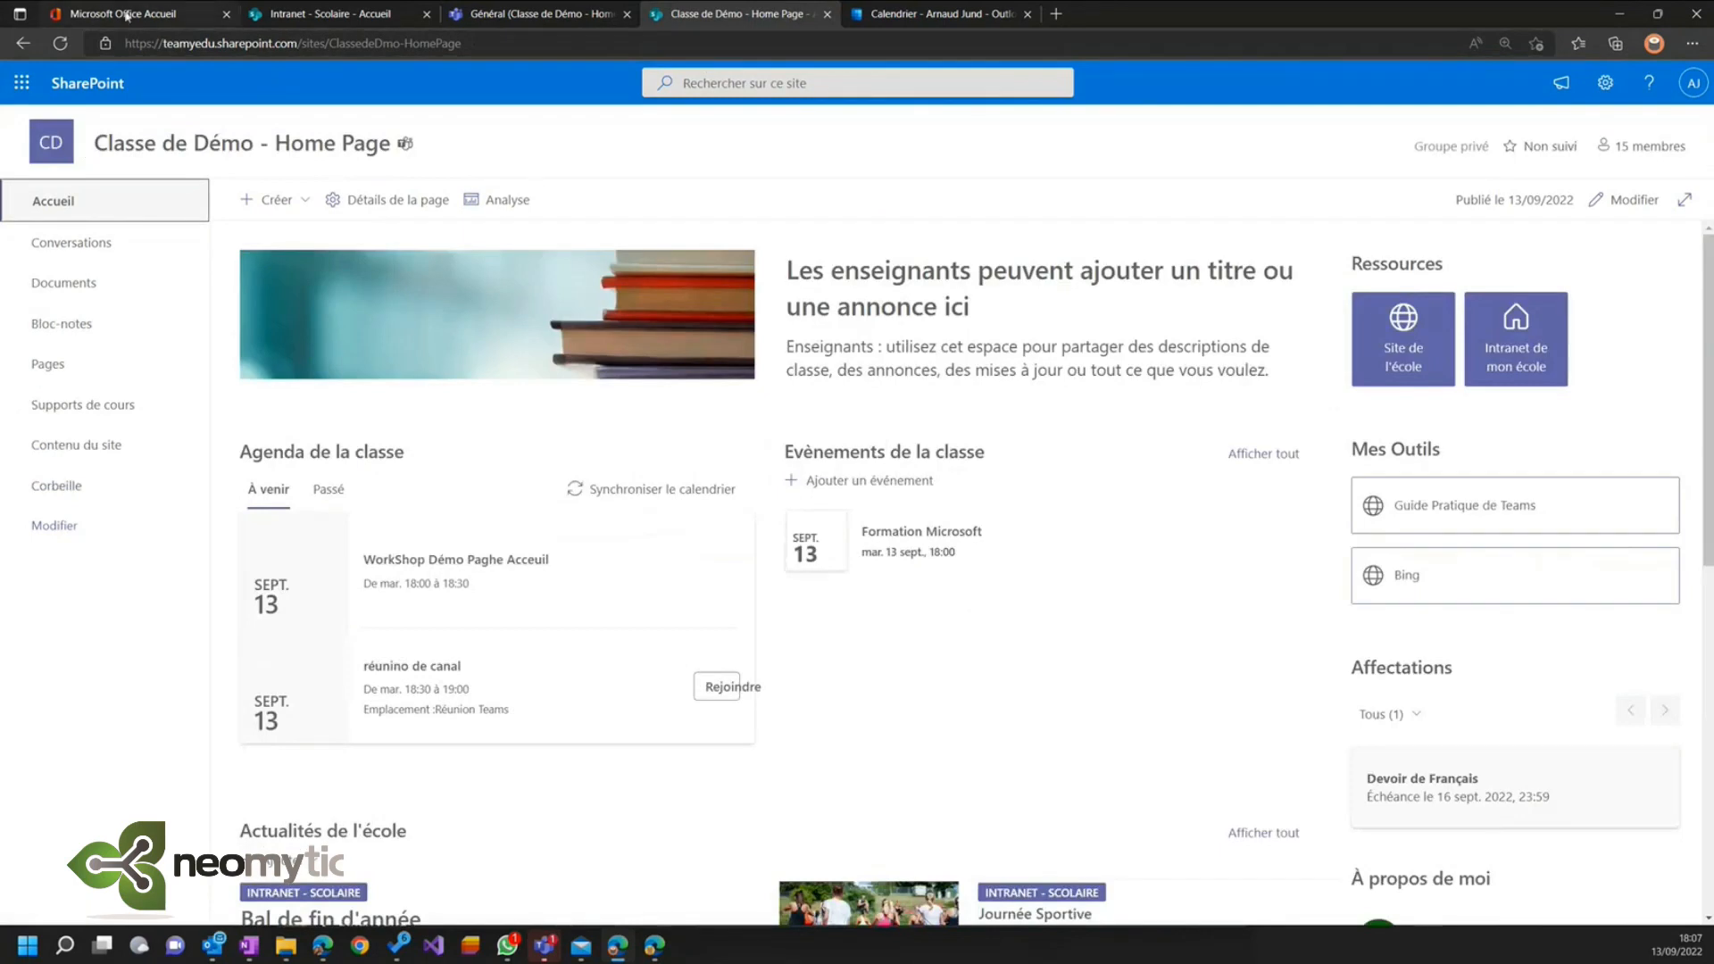
- Open Microsoft Forms and Sway in separate browser tabs from the Office home page, and return to Forms
{"action": "left_click", "coordinate": [126, 15]}
{"action": "left_click", "coordinate": [23, 81]}
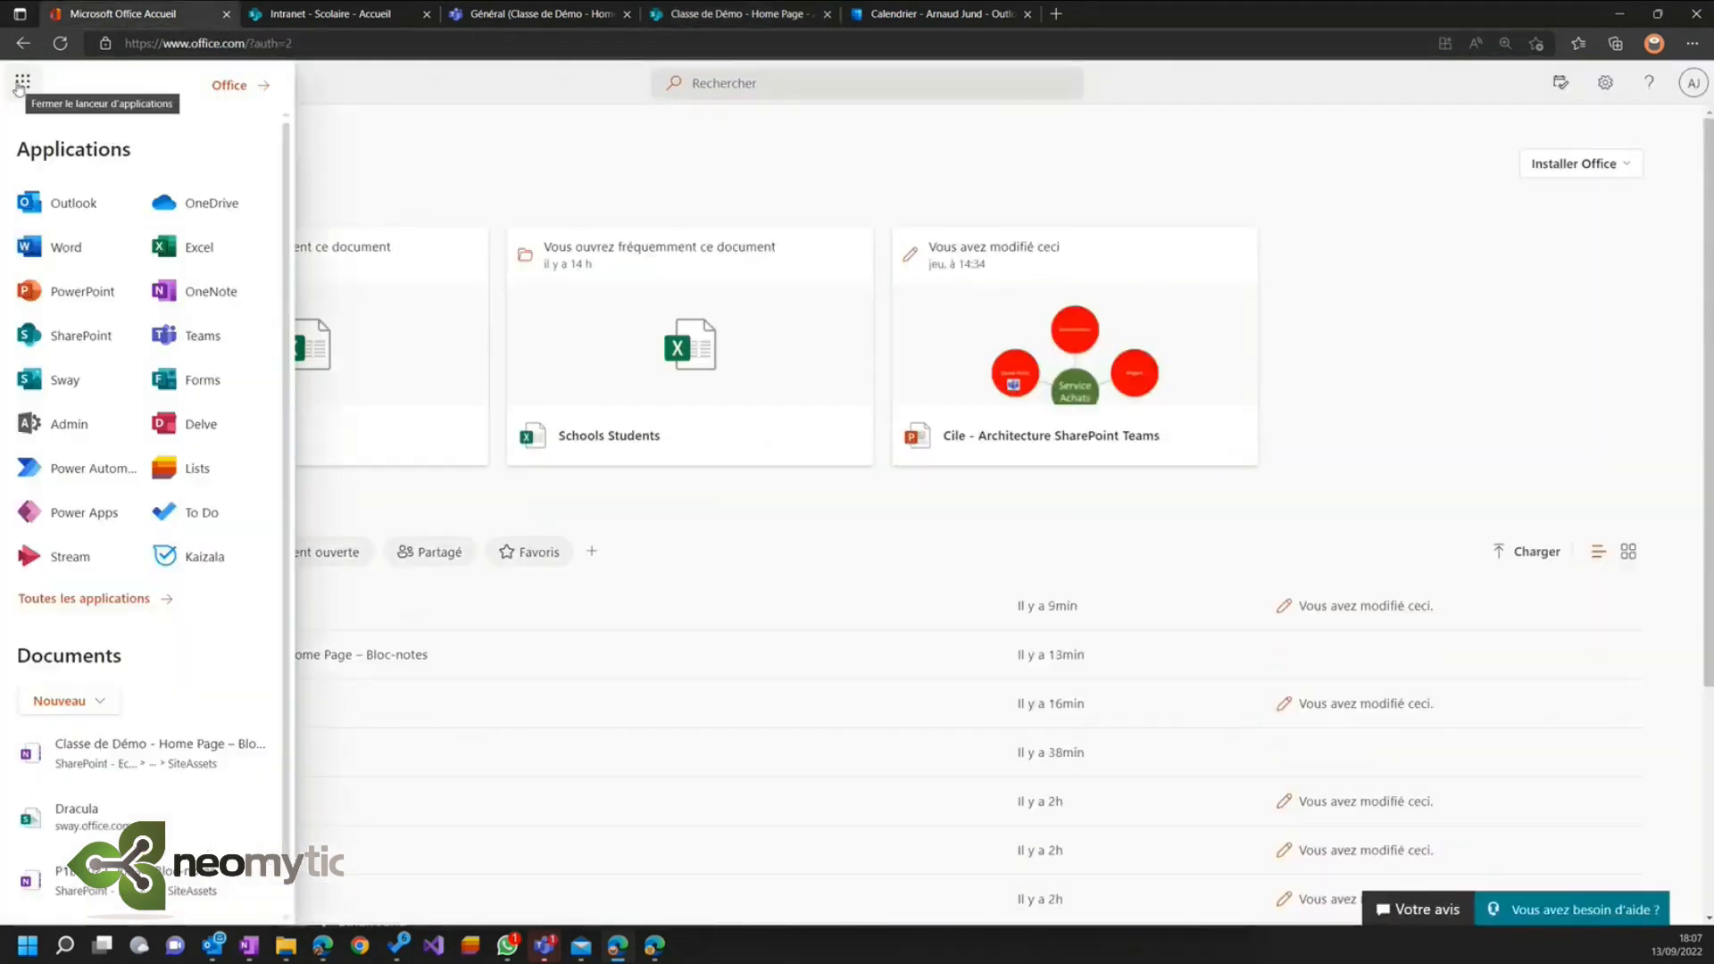
{"action": "left_click", "coordinate": [200, 386]}
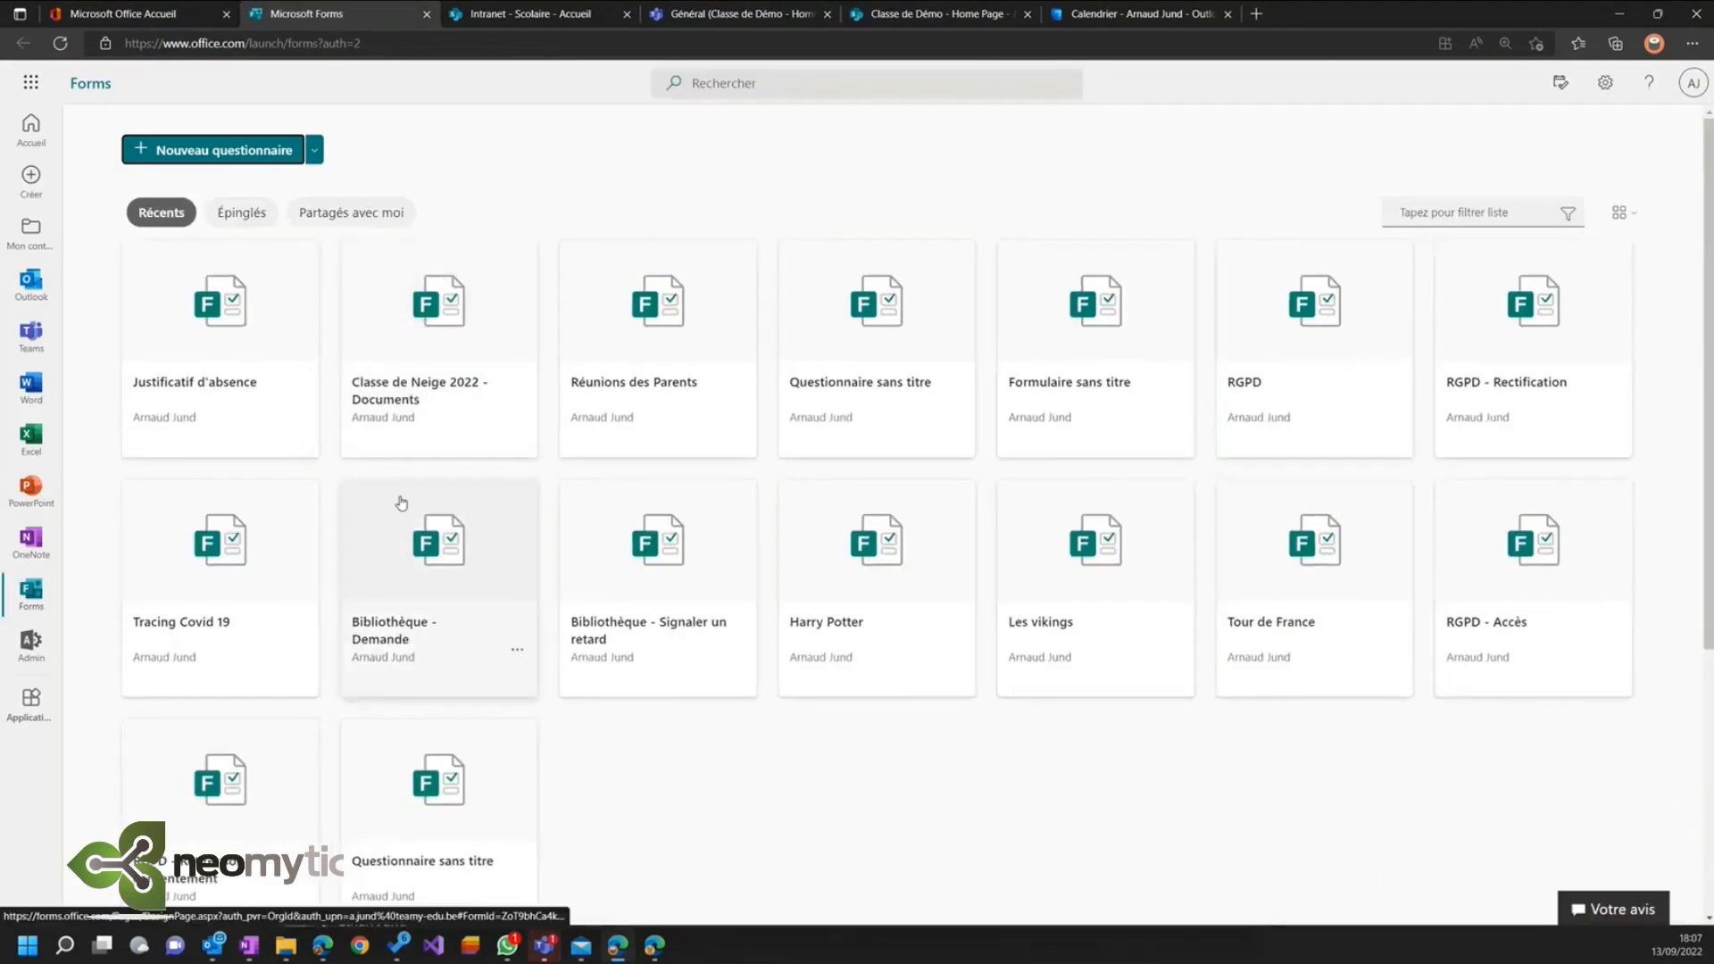
{"action": "left_click", "coordinate": [147, 13]}
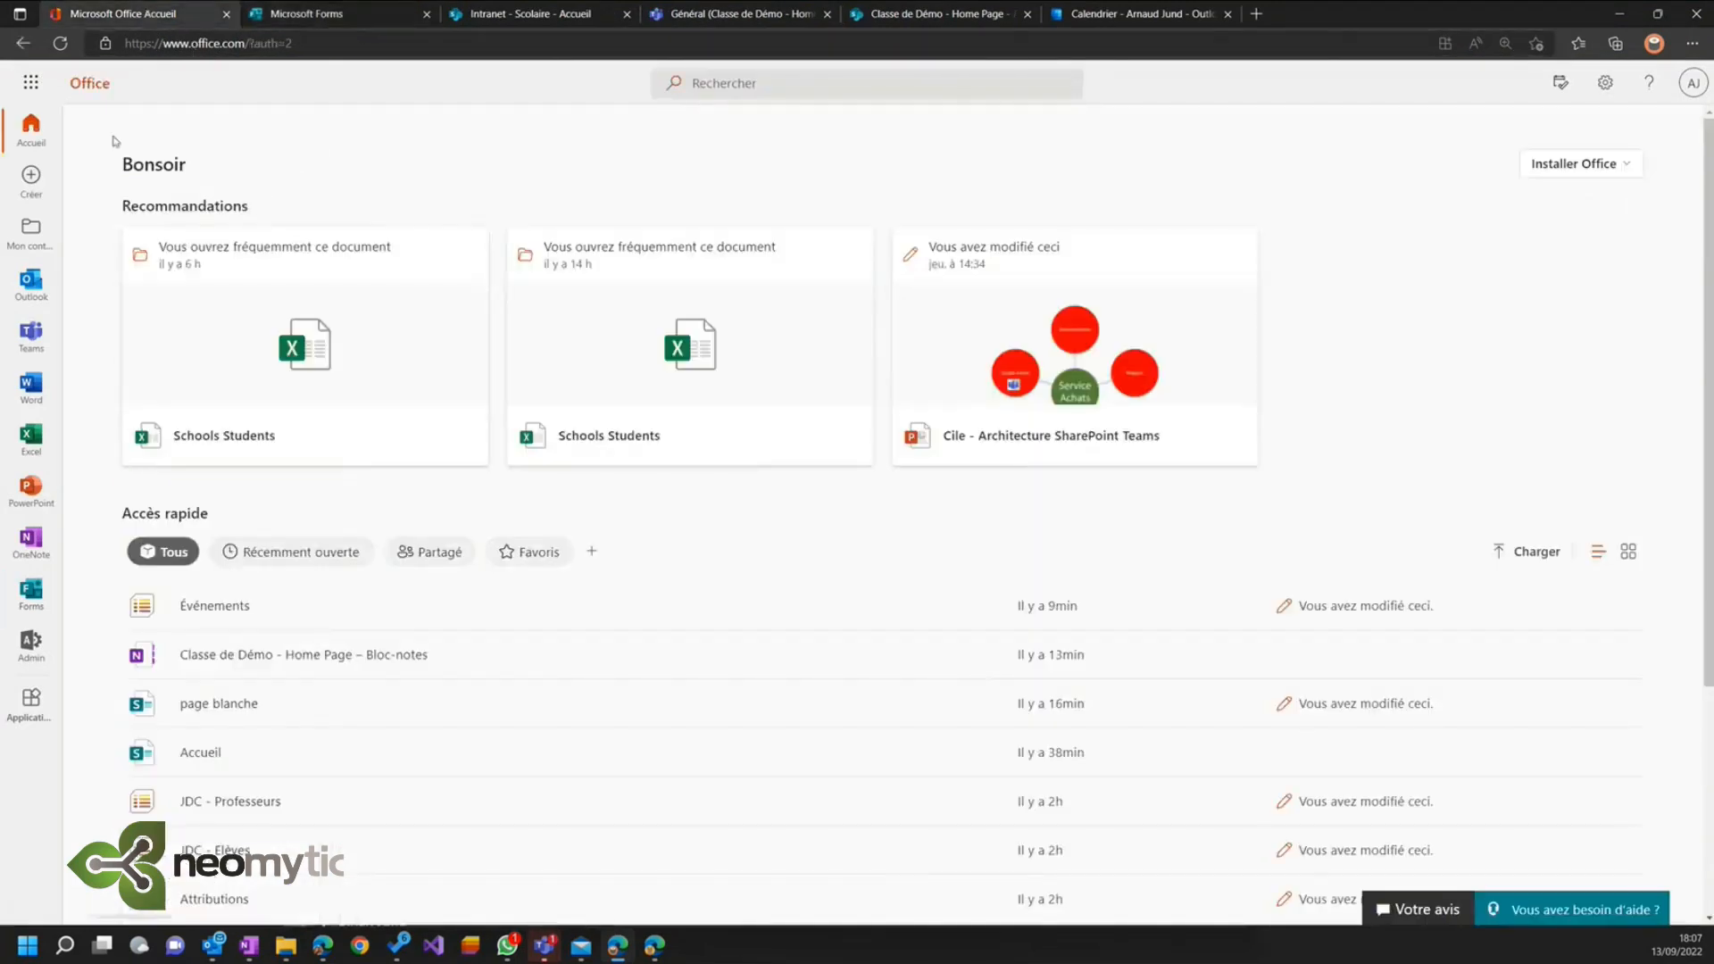
{"action": "left_click", "coordinate": [23, 82]}
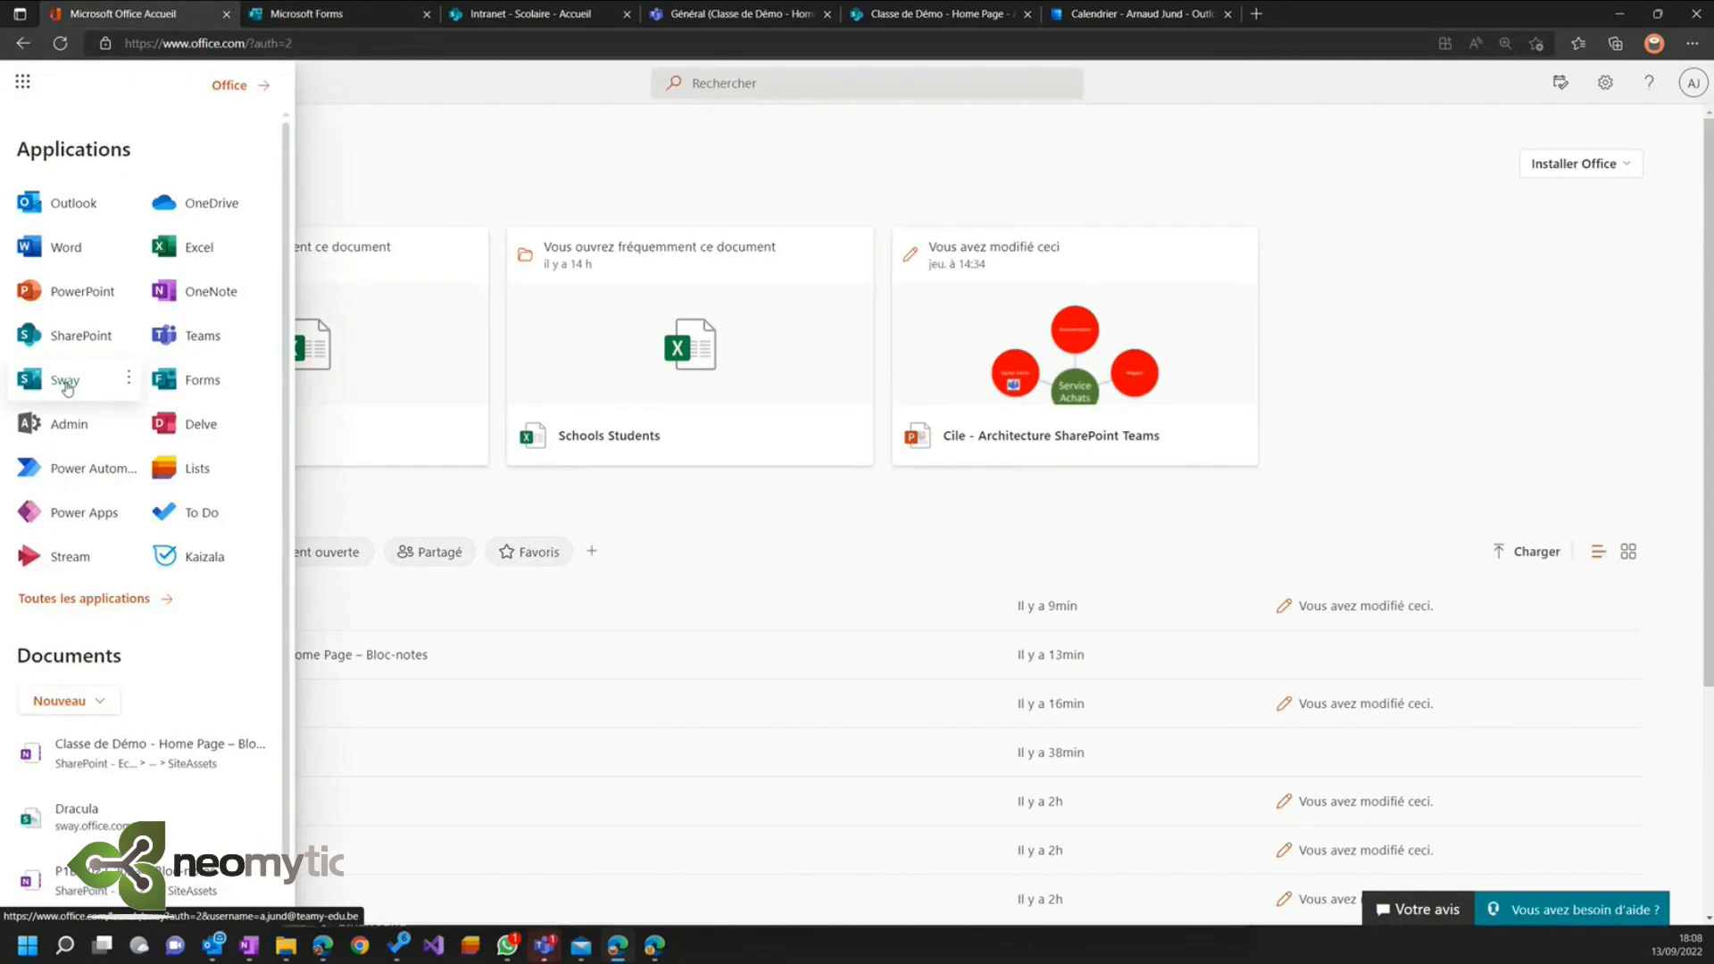
{"action": "left_click", "coordinate": [65, 386]}
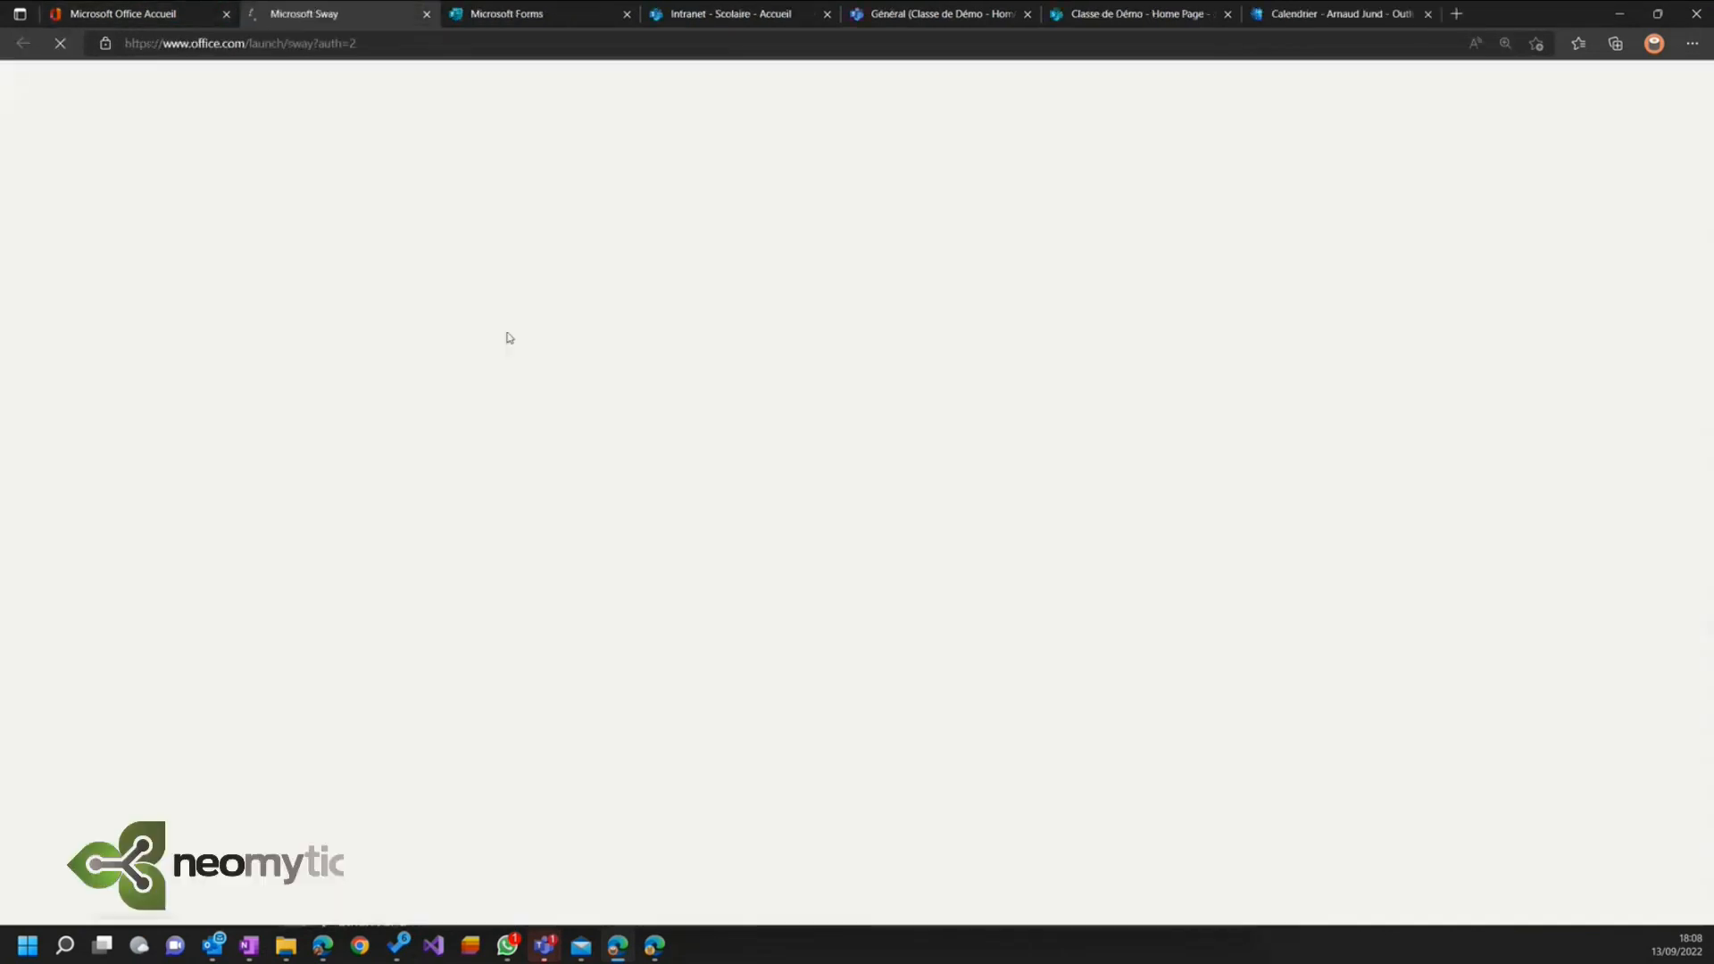
{"action": "left_click", "coordinate": [522, 20]}
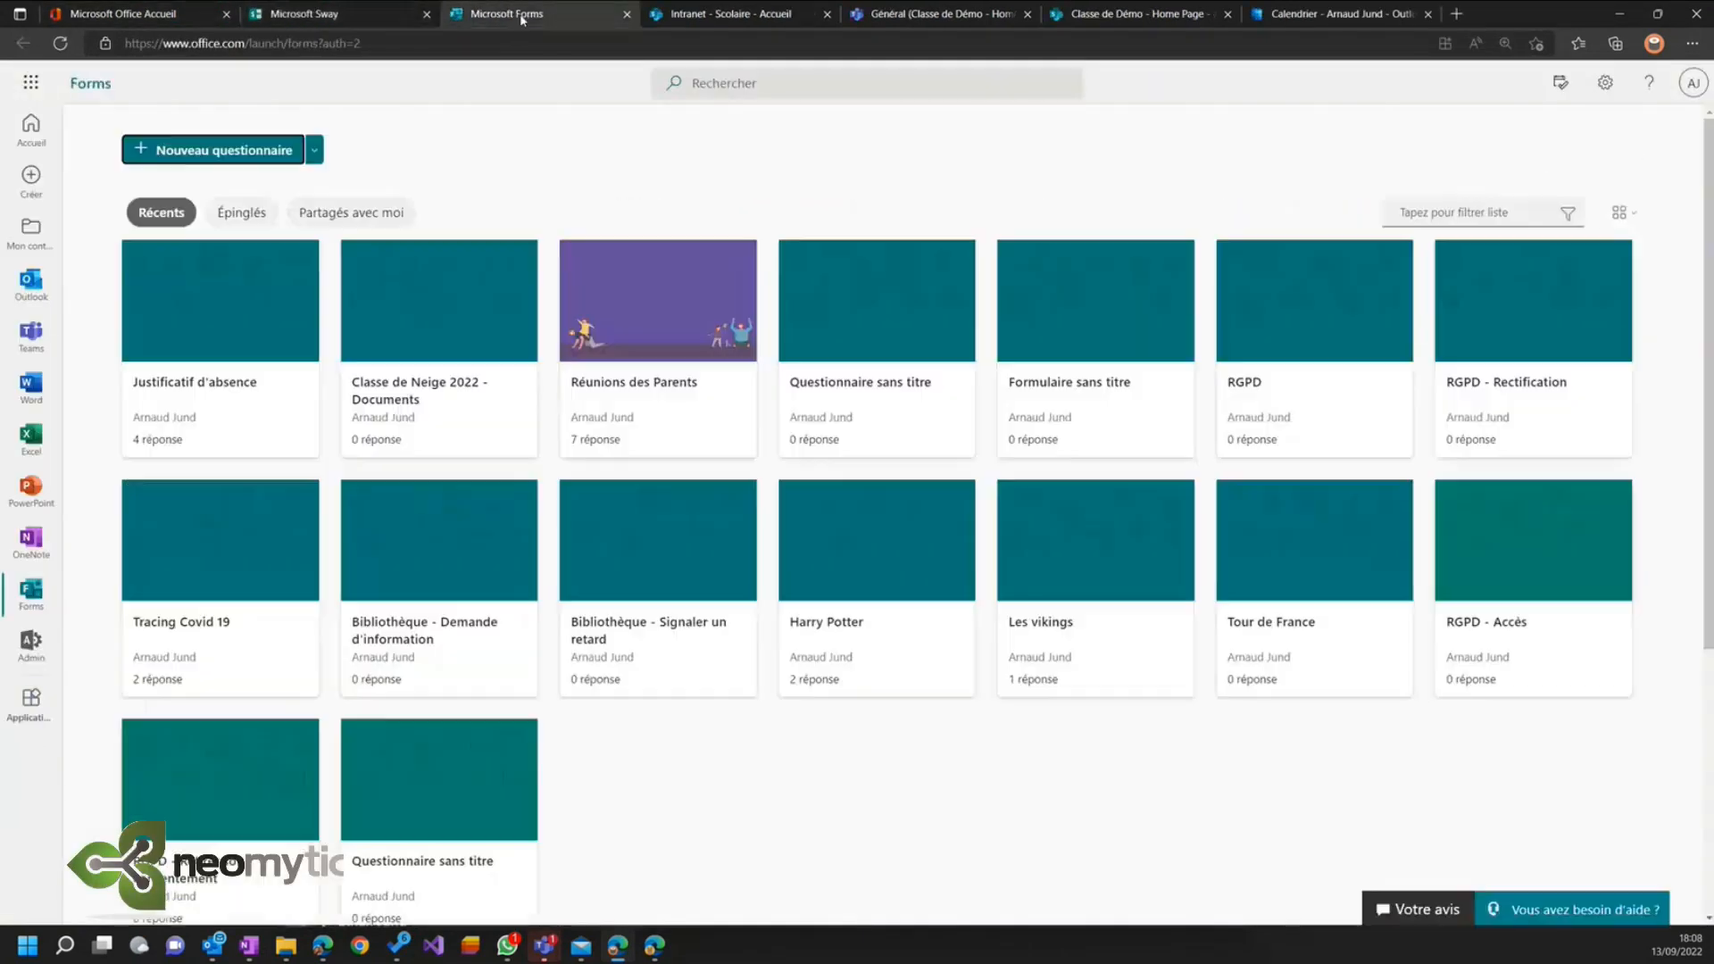
- Open the Justificatif d'absence form and copy its response collection link
{"action": "left_click", "coordinate": [229, 342]}
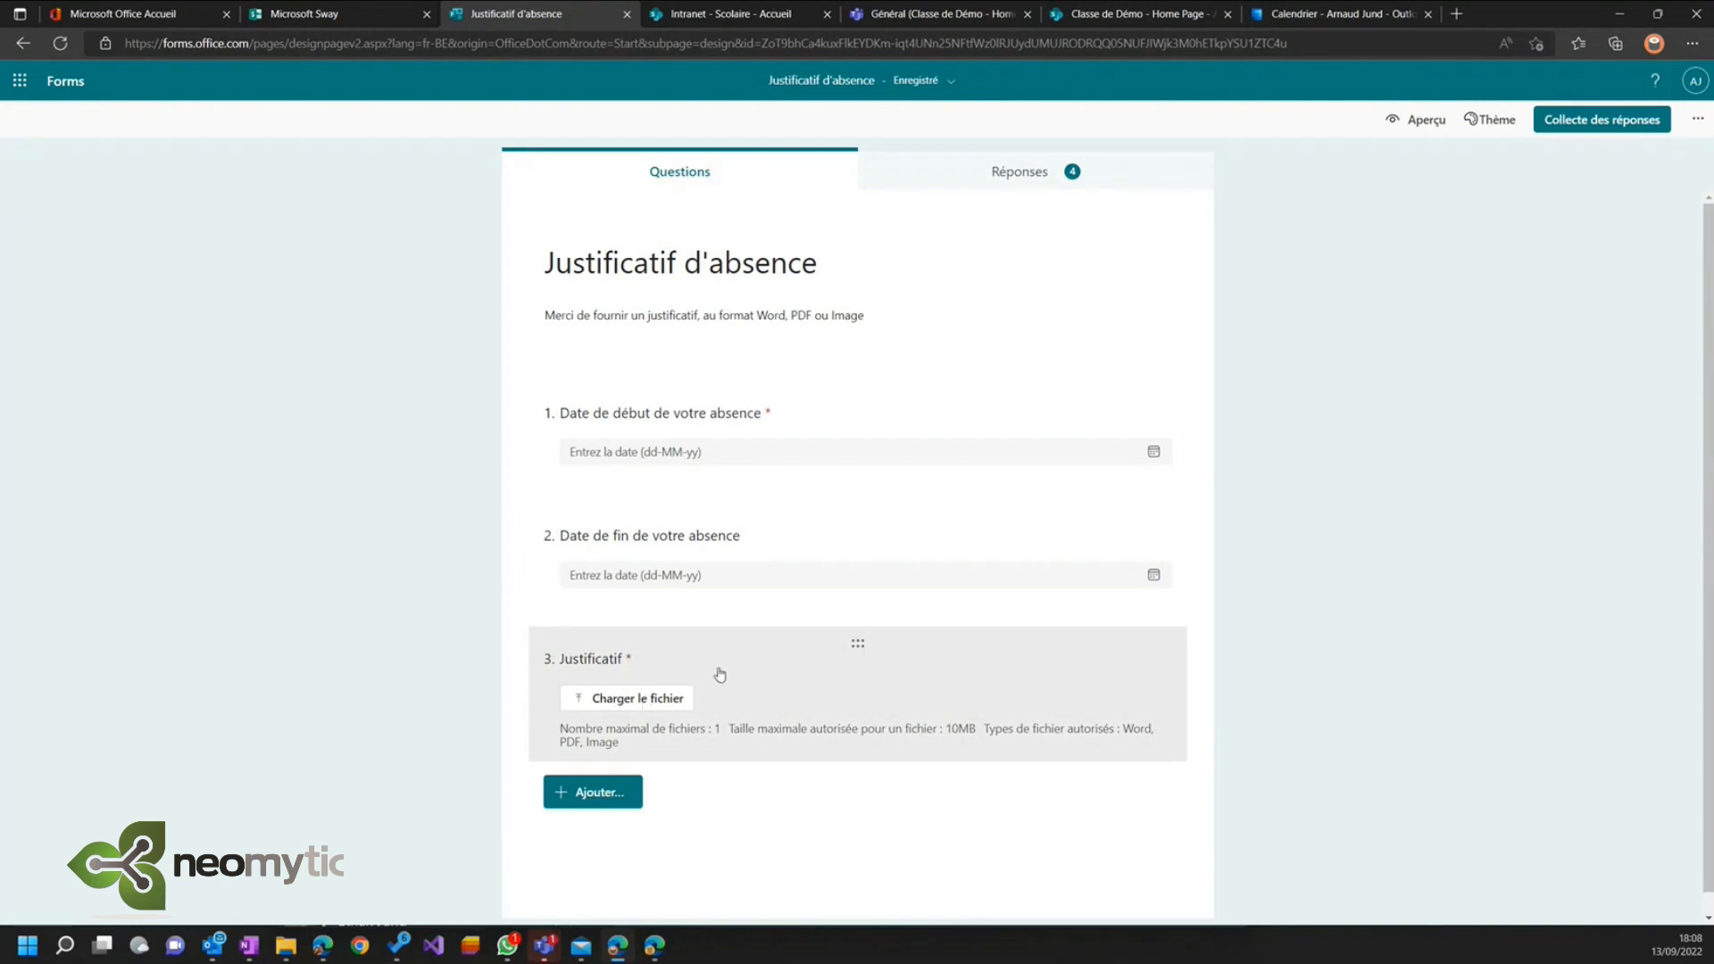
{"action": "left_click", "coordinate": [1601, 119]}
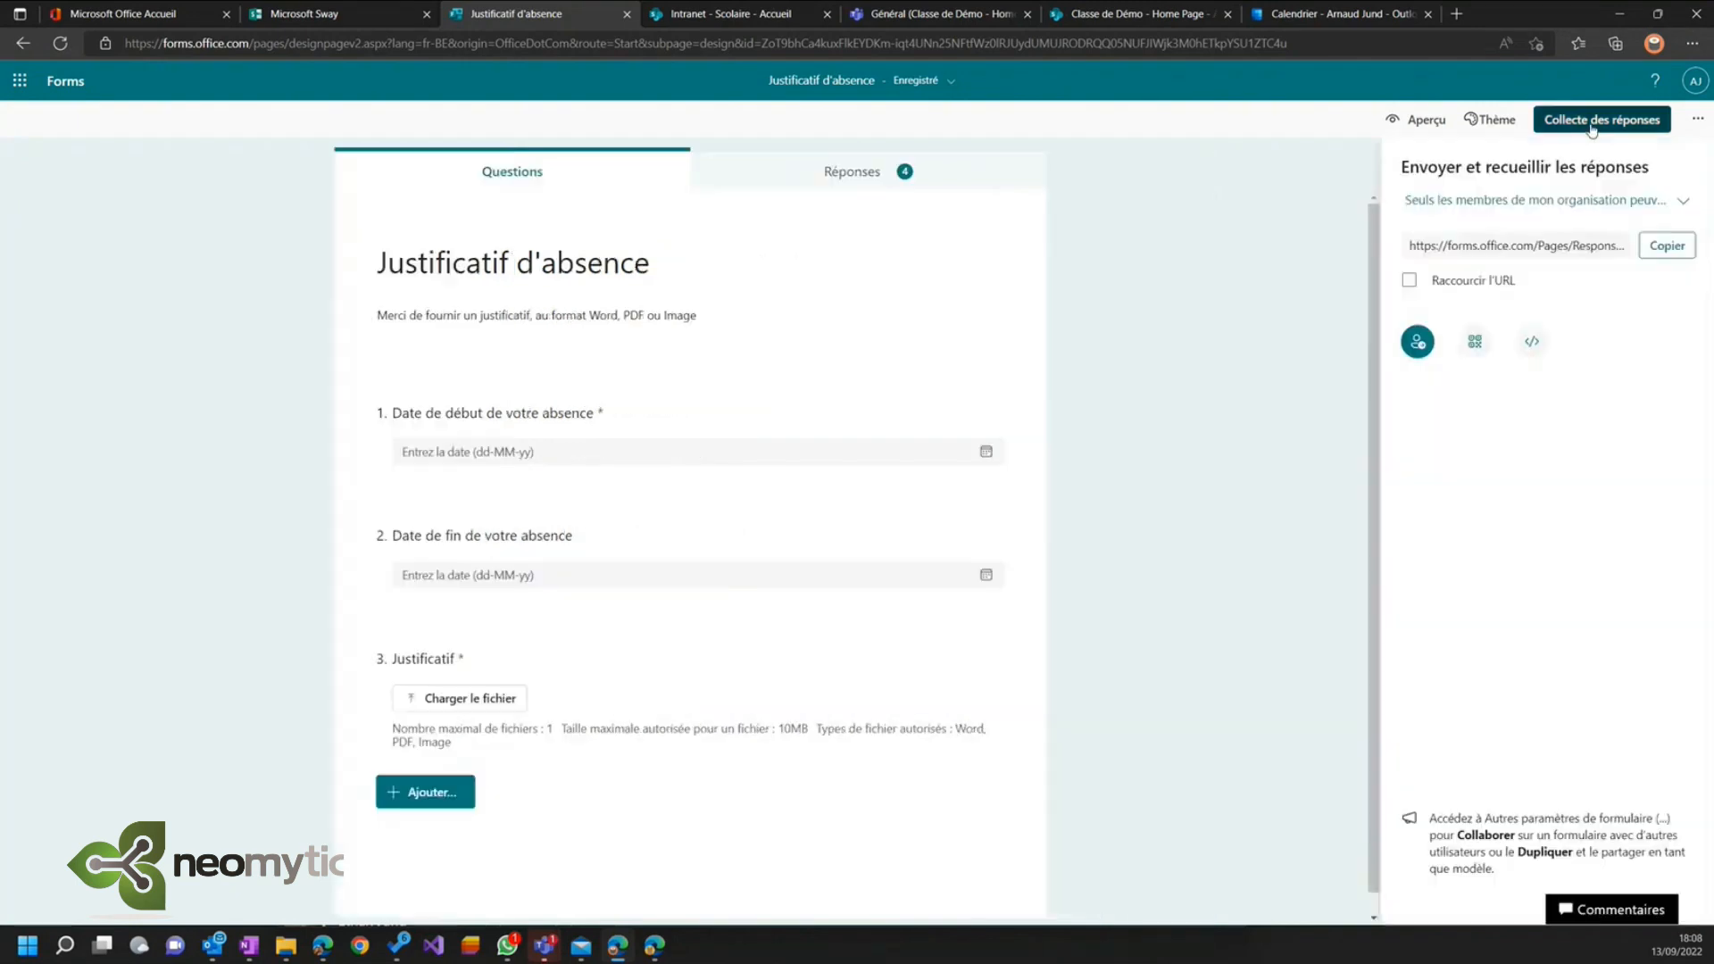
{"action": "left_click", "coordinate": [1668, 246]}
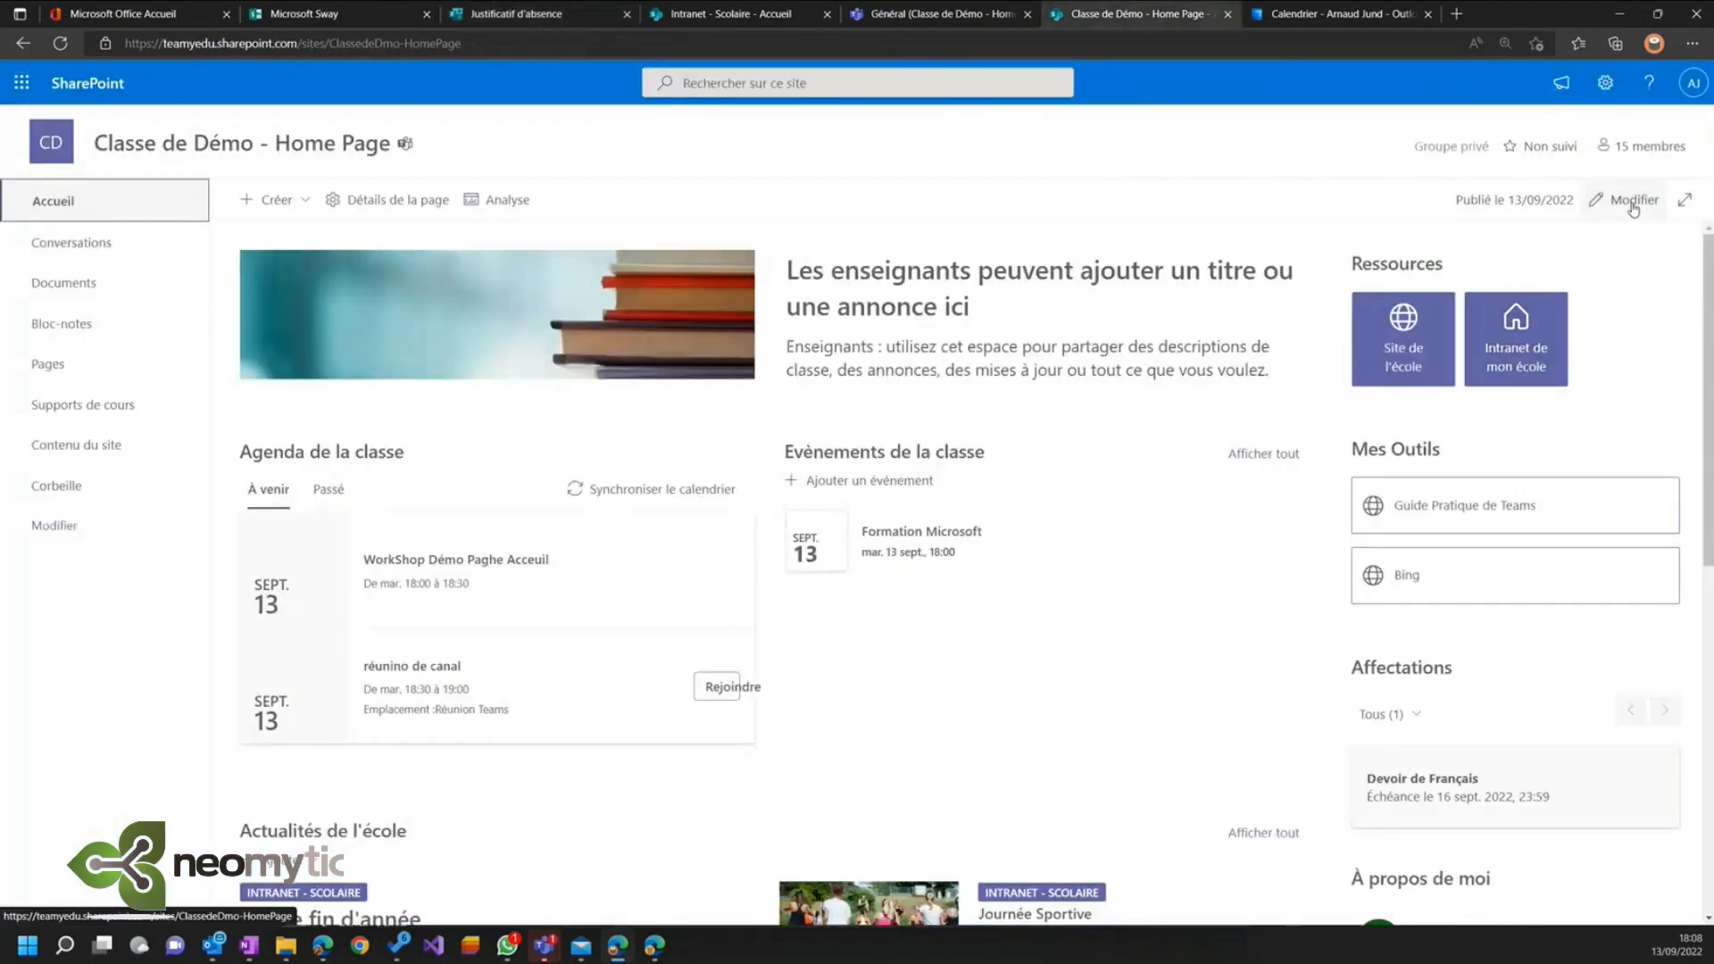
- Put the class home page in edit mode and insert an Appel à l'action web part above Ressources
{"action": "left_click", "coordinate": [1633, 207]}
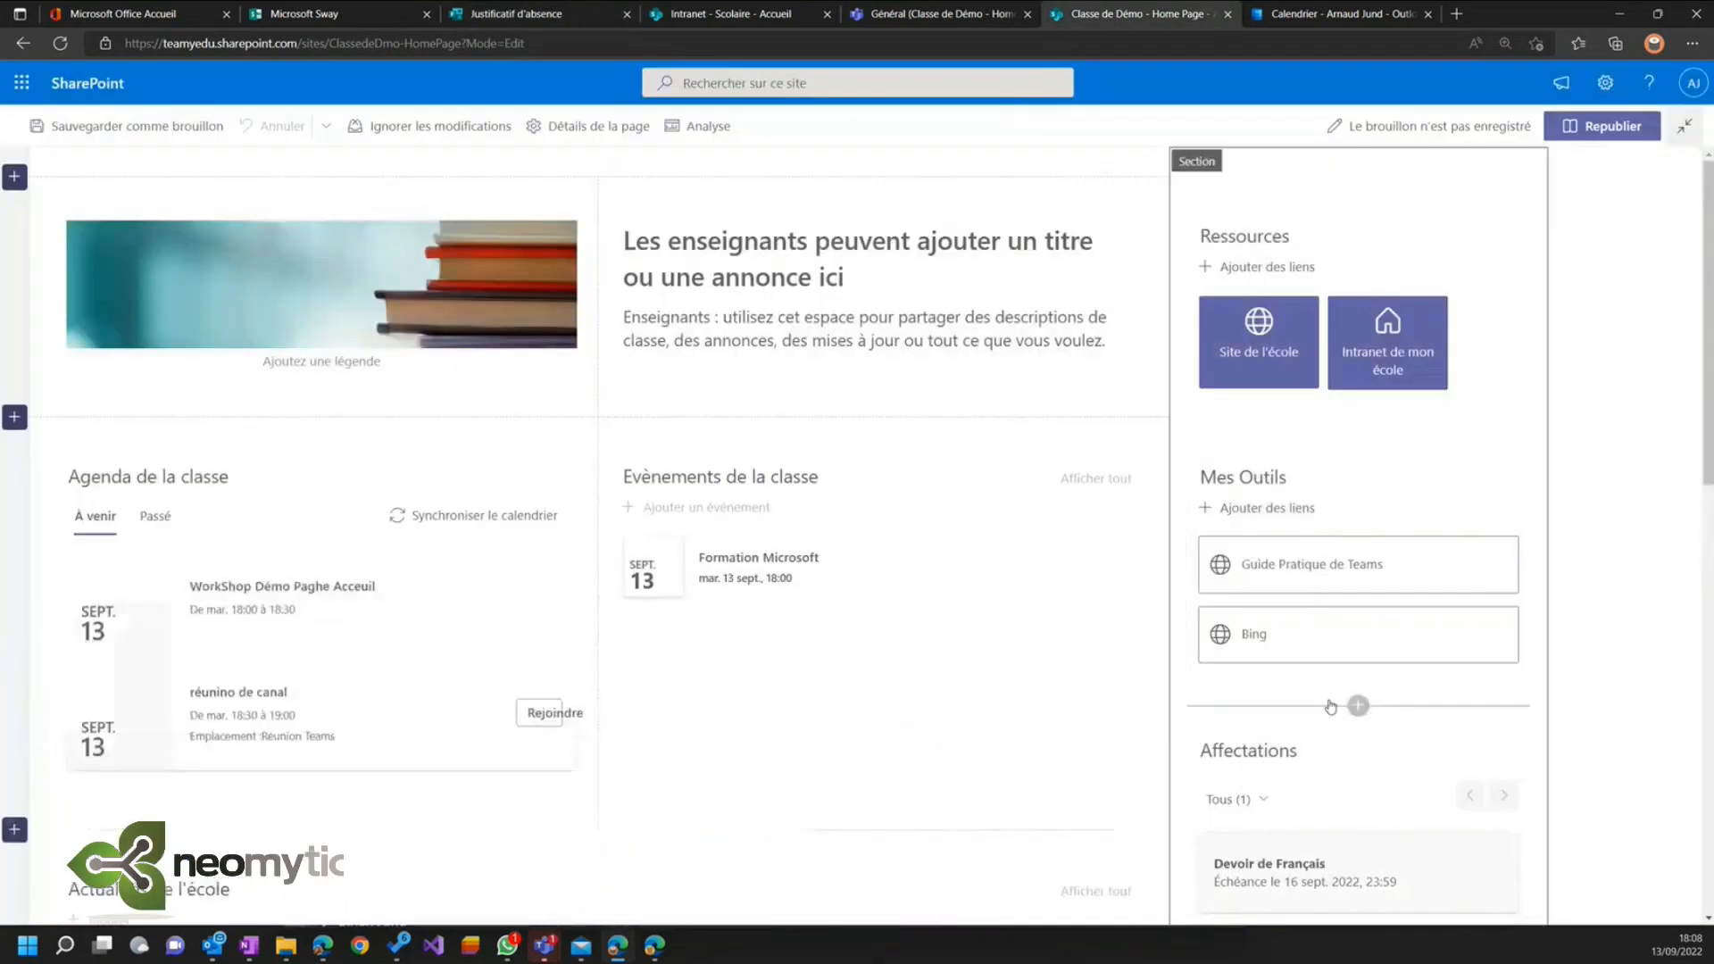
{"action": "left_click", "coordinate": [1390, 500]}
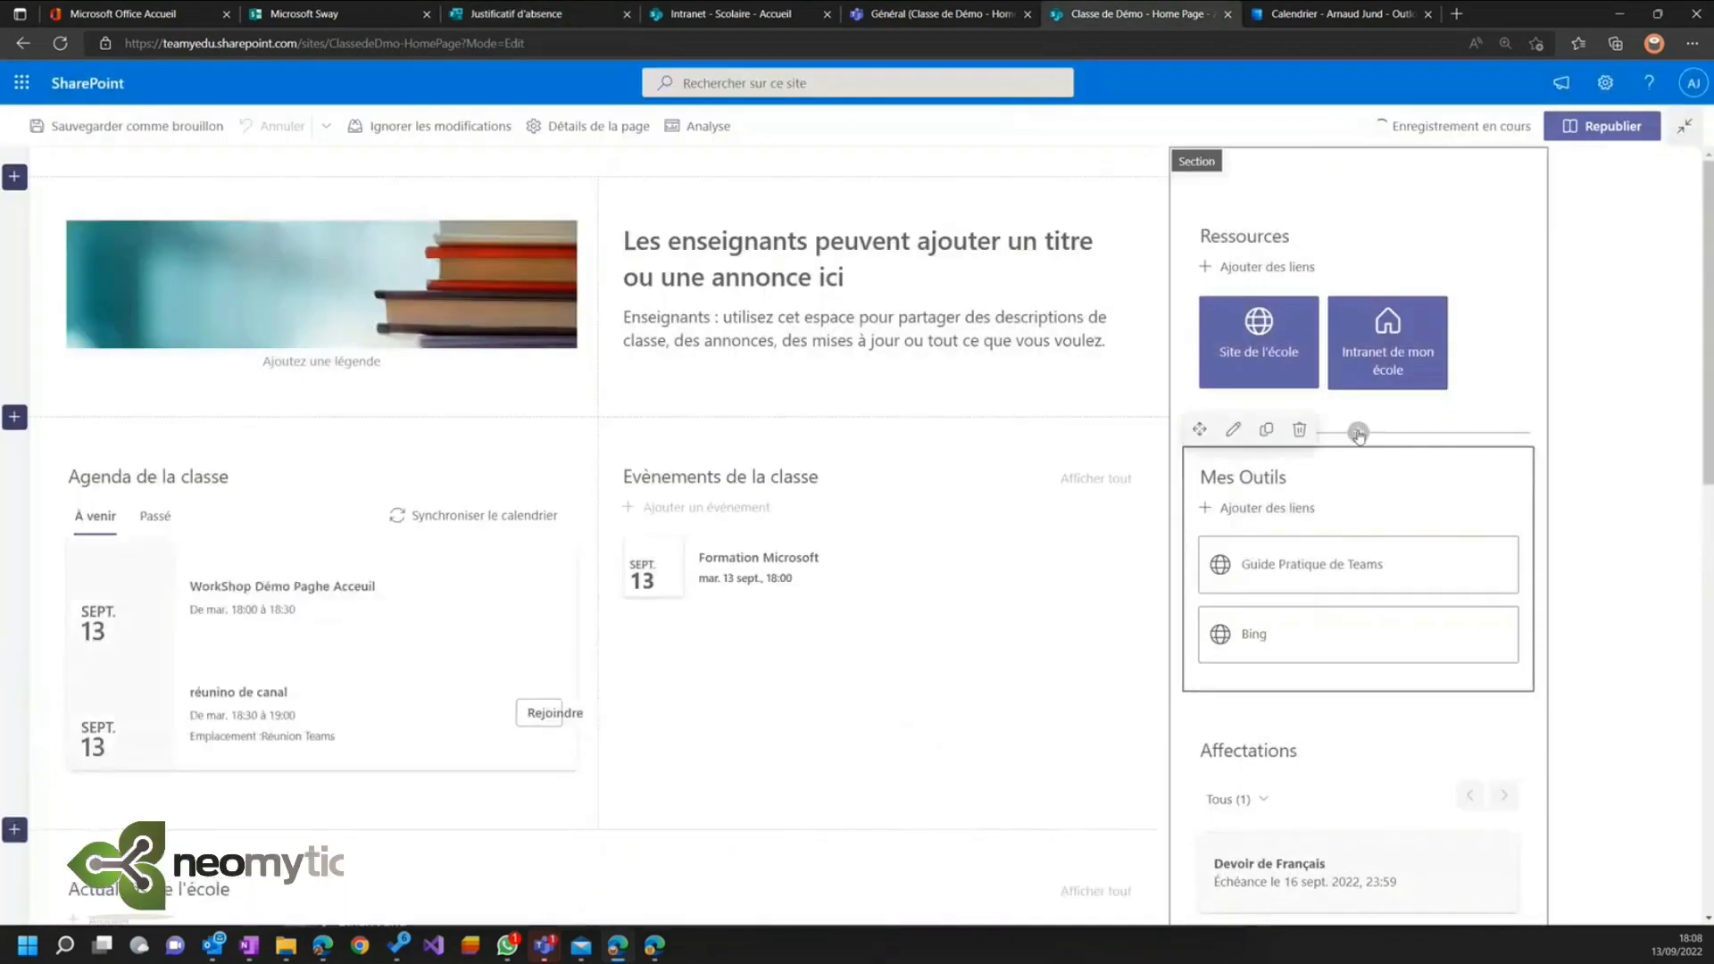
{"action": "left_click", "coordinate": [1358, 191]}
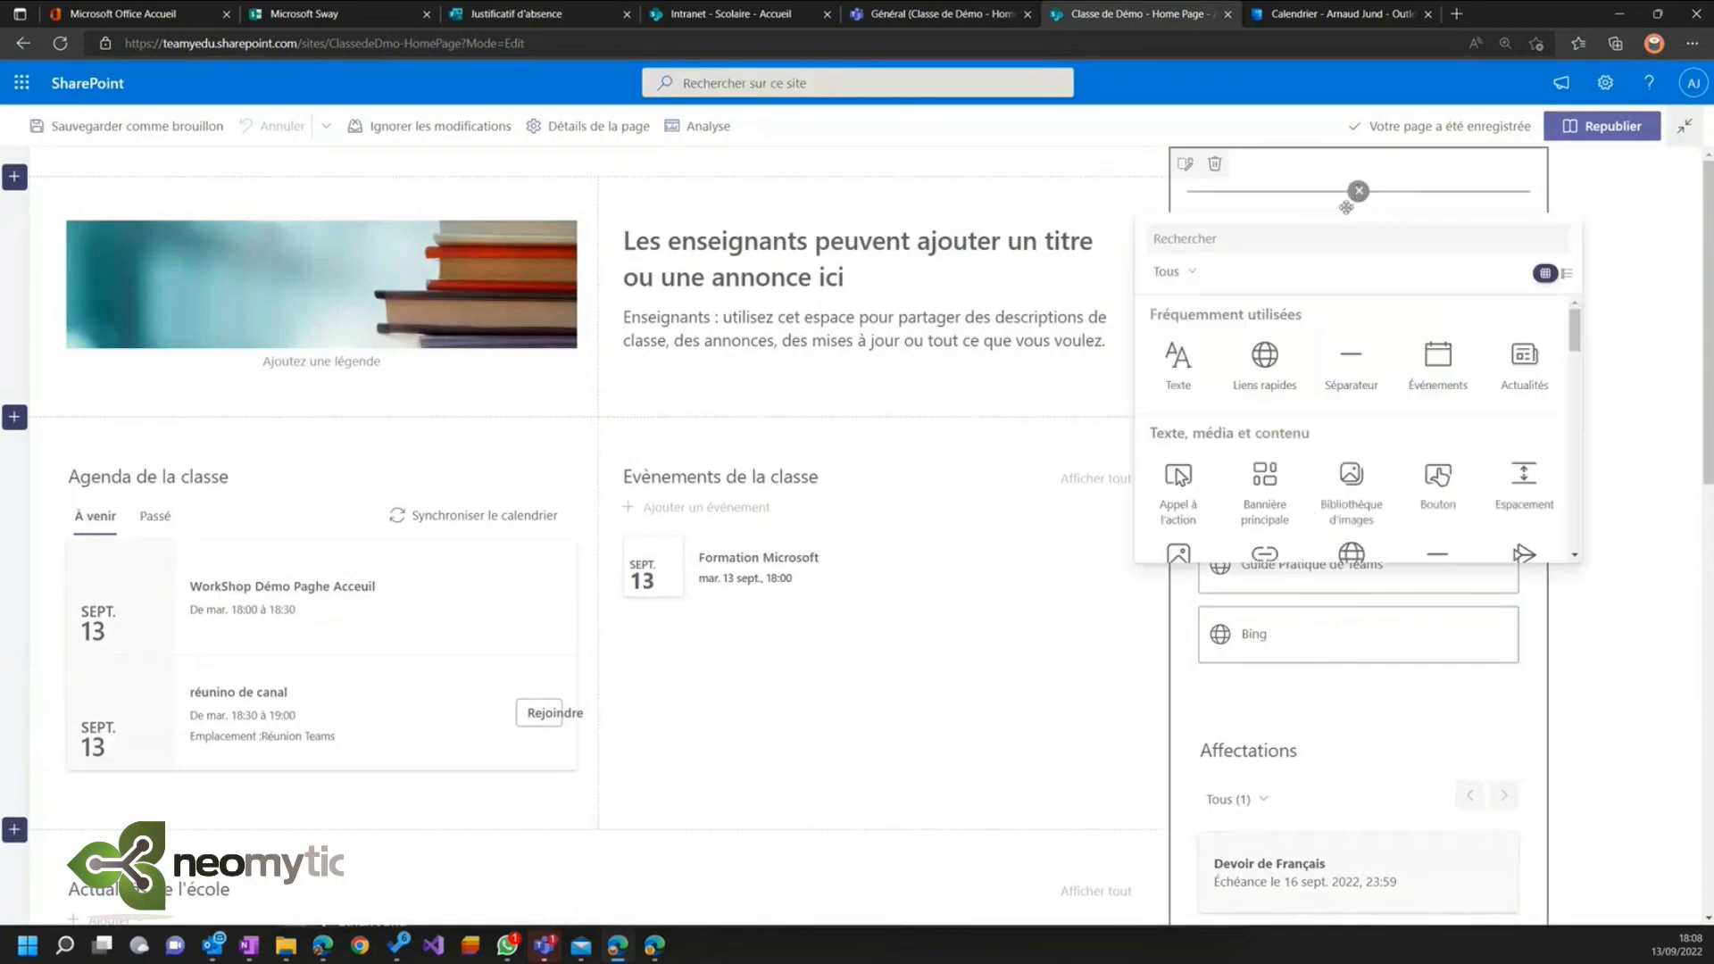
{"action": "scroll", "coordinate": [1263, 373], "scroll_direction": "down", "scroll_amount": 1}
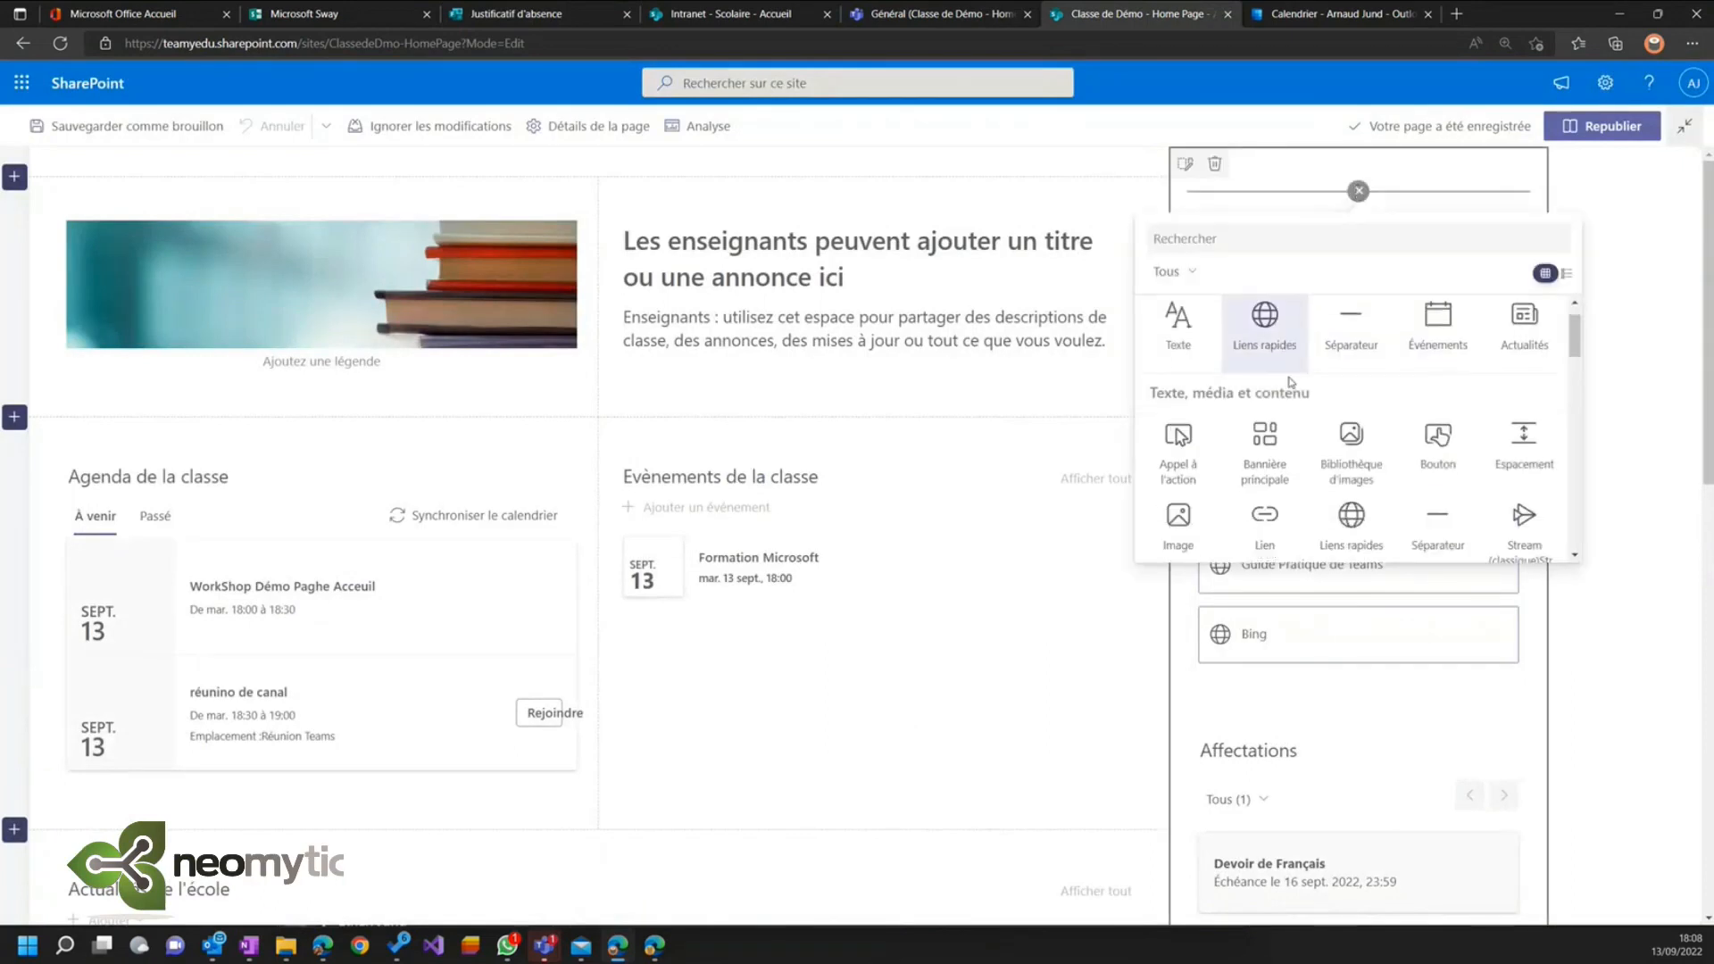
{"action": "left_click", "coordinate": [1179, 437]}
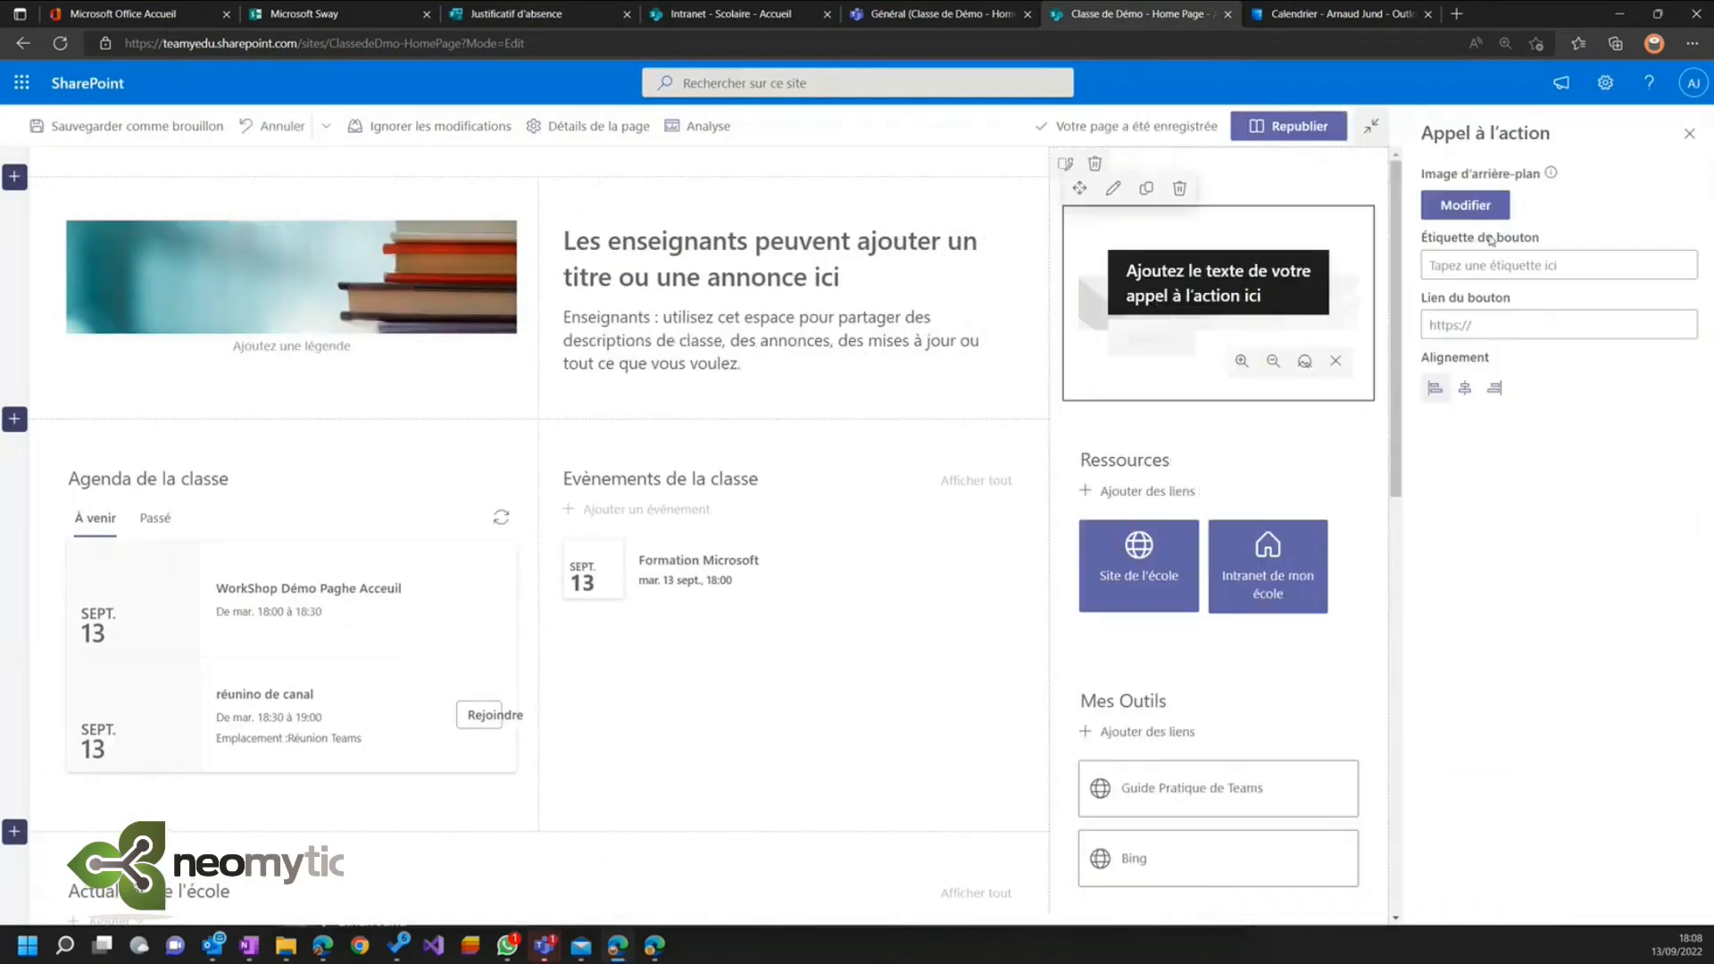
- Give the call to action the text "Vous êtiez absent", button label "Justifee votre absence" and copied form link, and republish the page
{"action": "left_click", "coordinate": [1491, 267]}
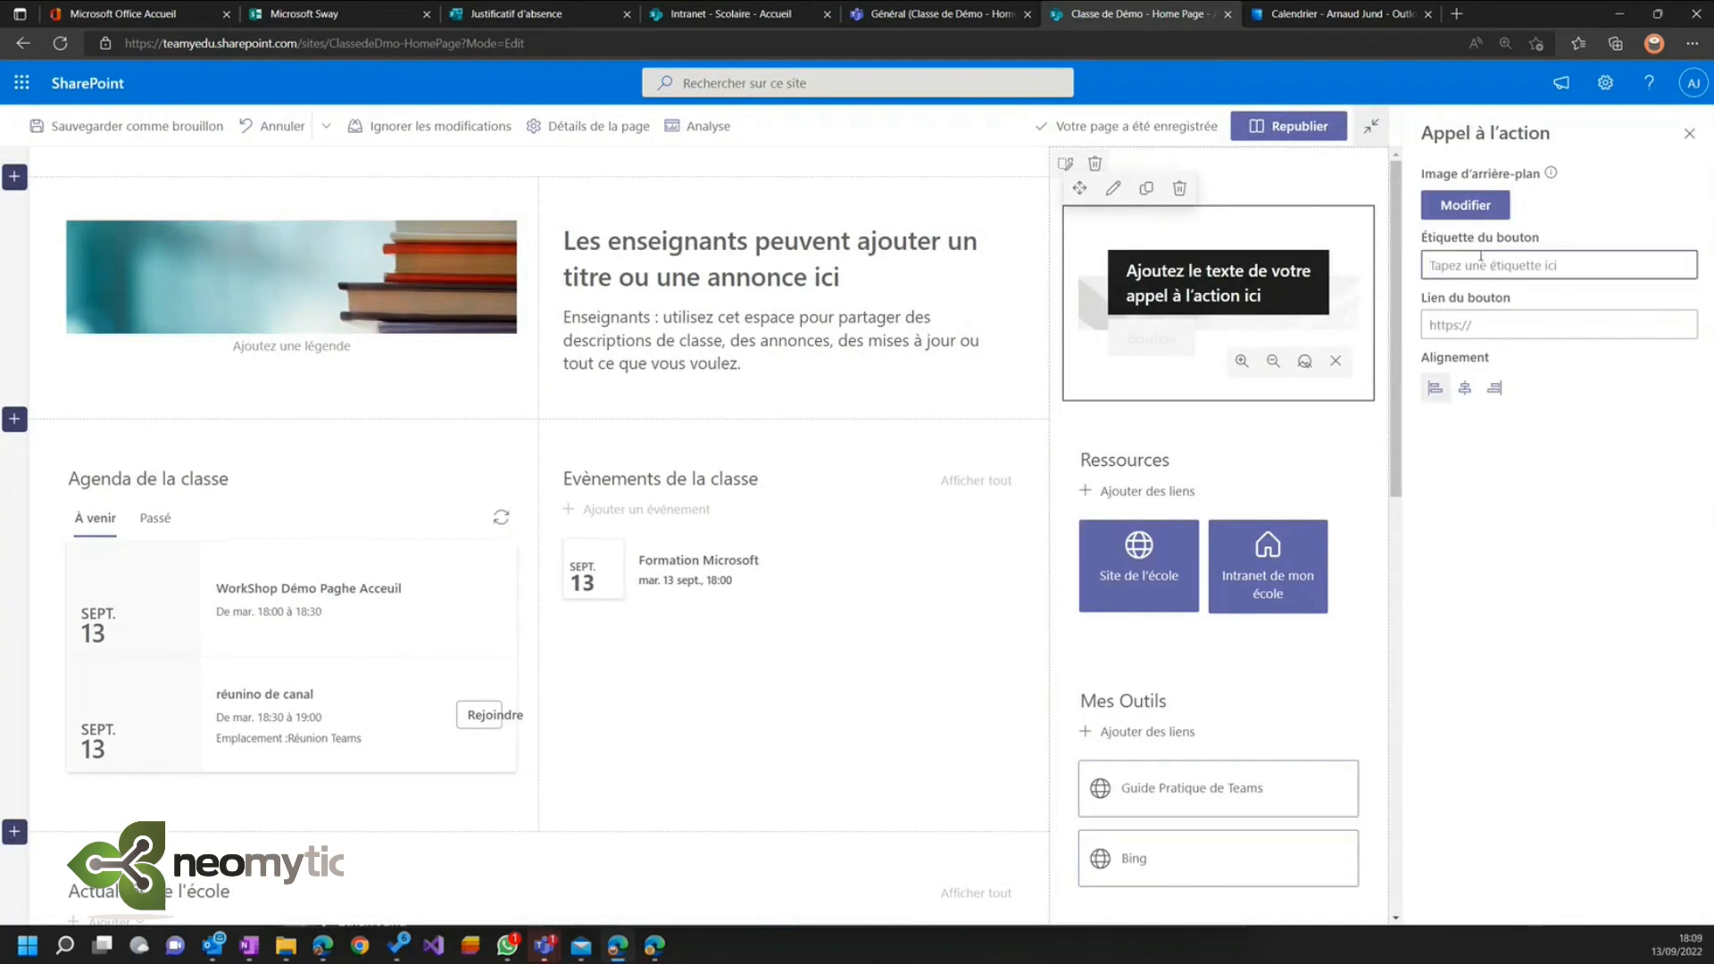
{"action": "type", "text": "Justifiee votre absence"}
{"action": "left_click", "coordinate": [1514, 314]}
{"action": "key", "text": "ctrl+v"}
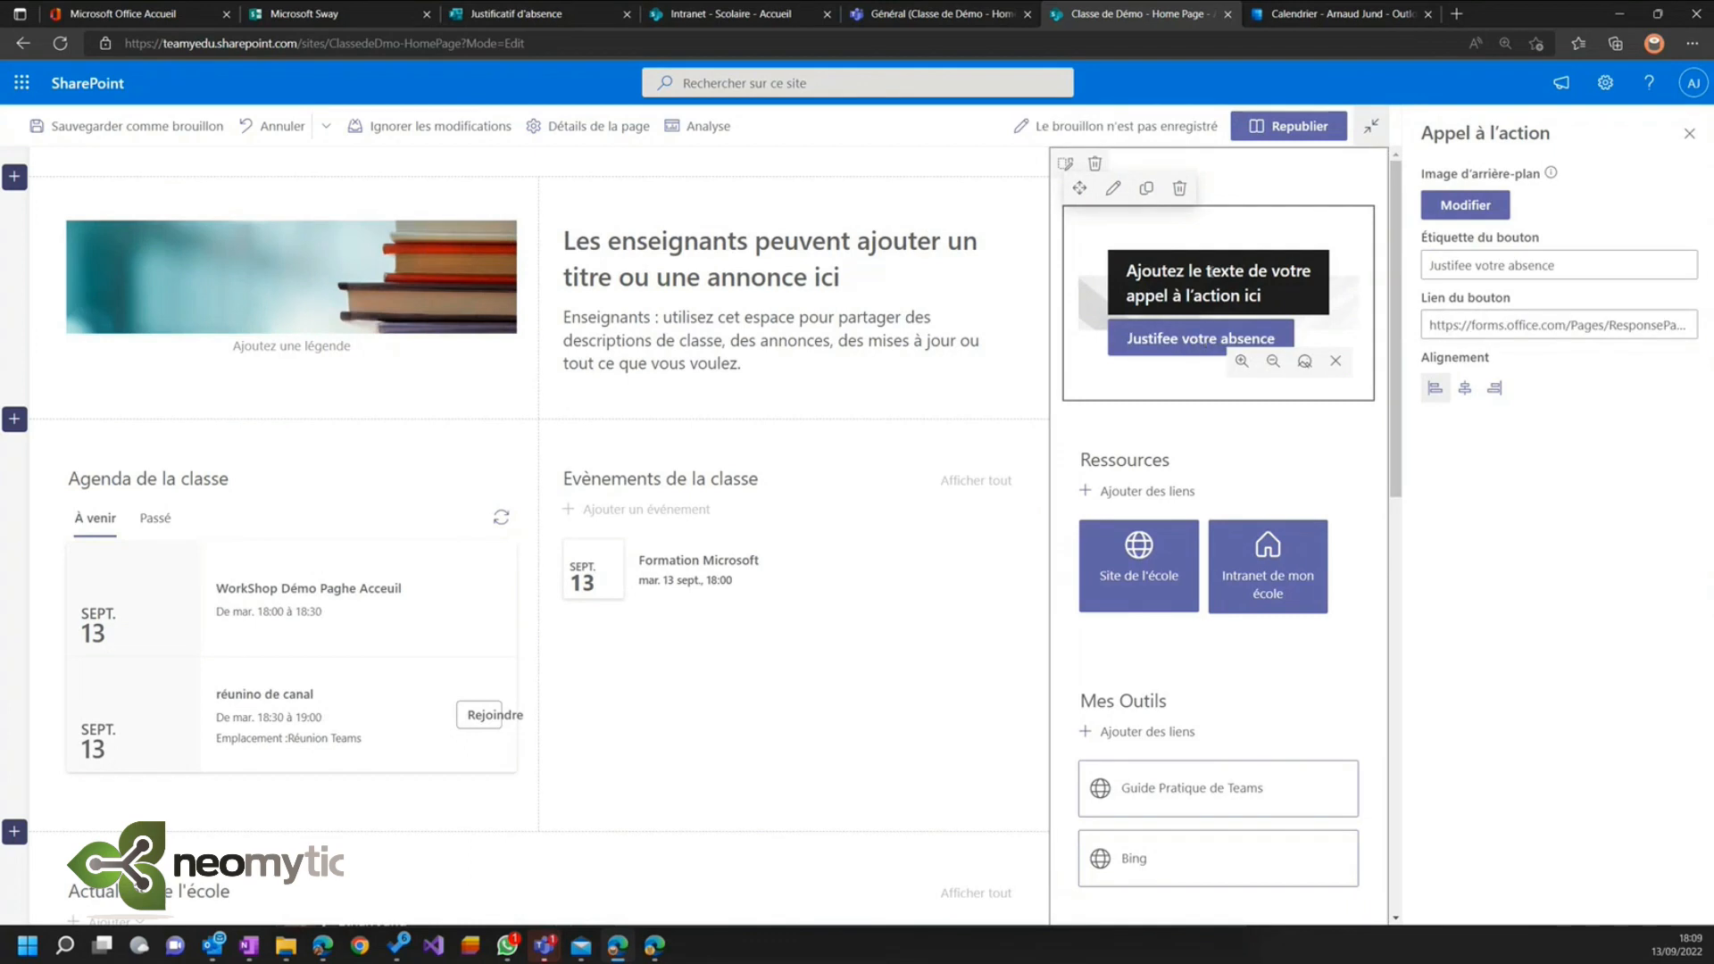
{"action": "type", "text": "Vous êtiez absent"}
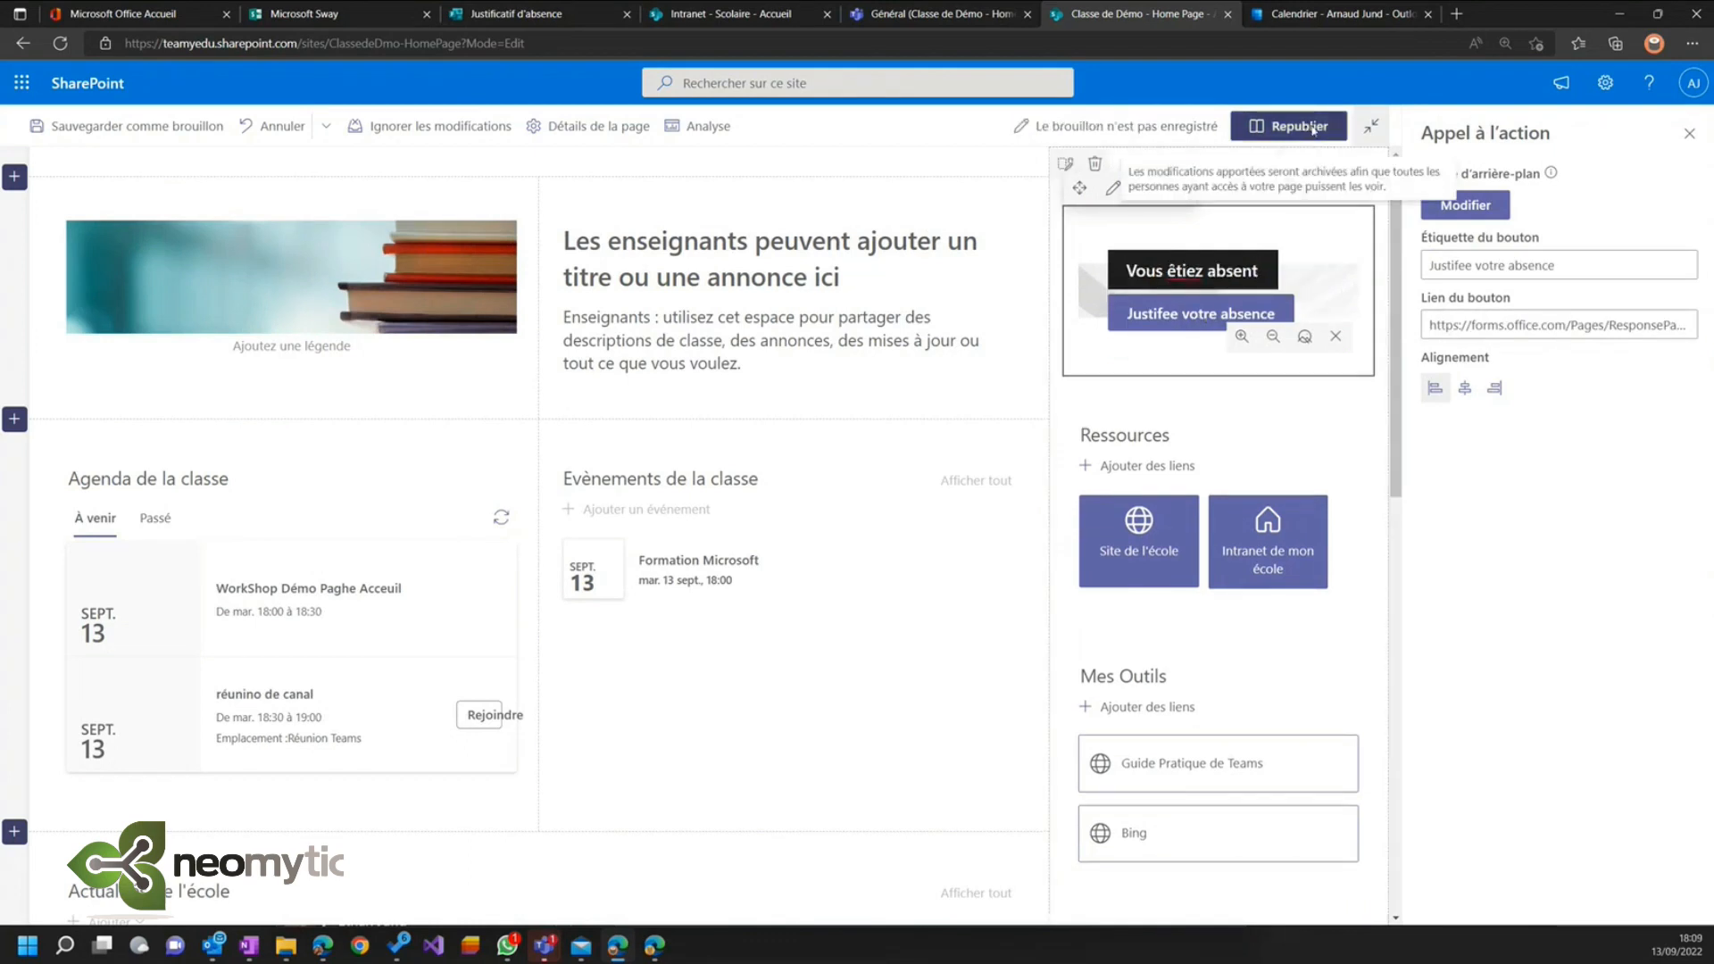
{"action": "left_click", "coordinate": [1286, 126]}
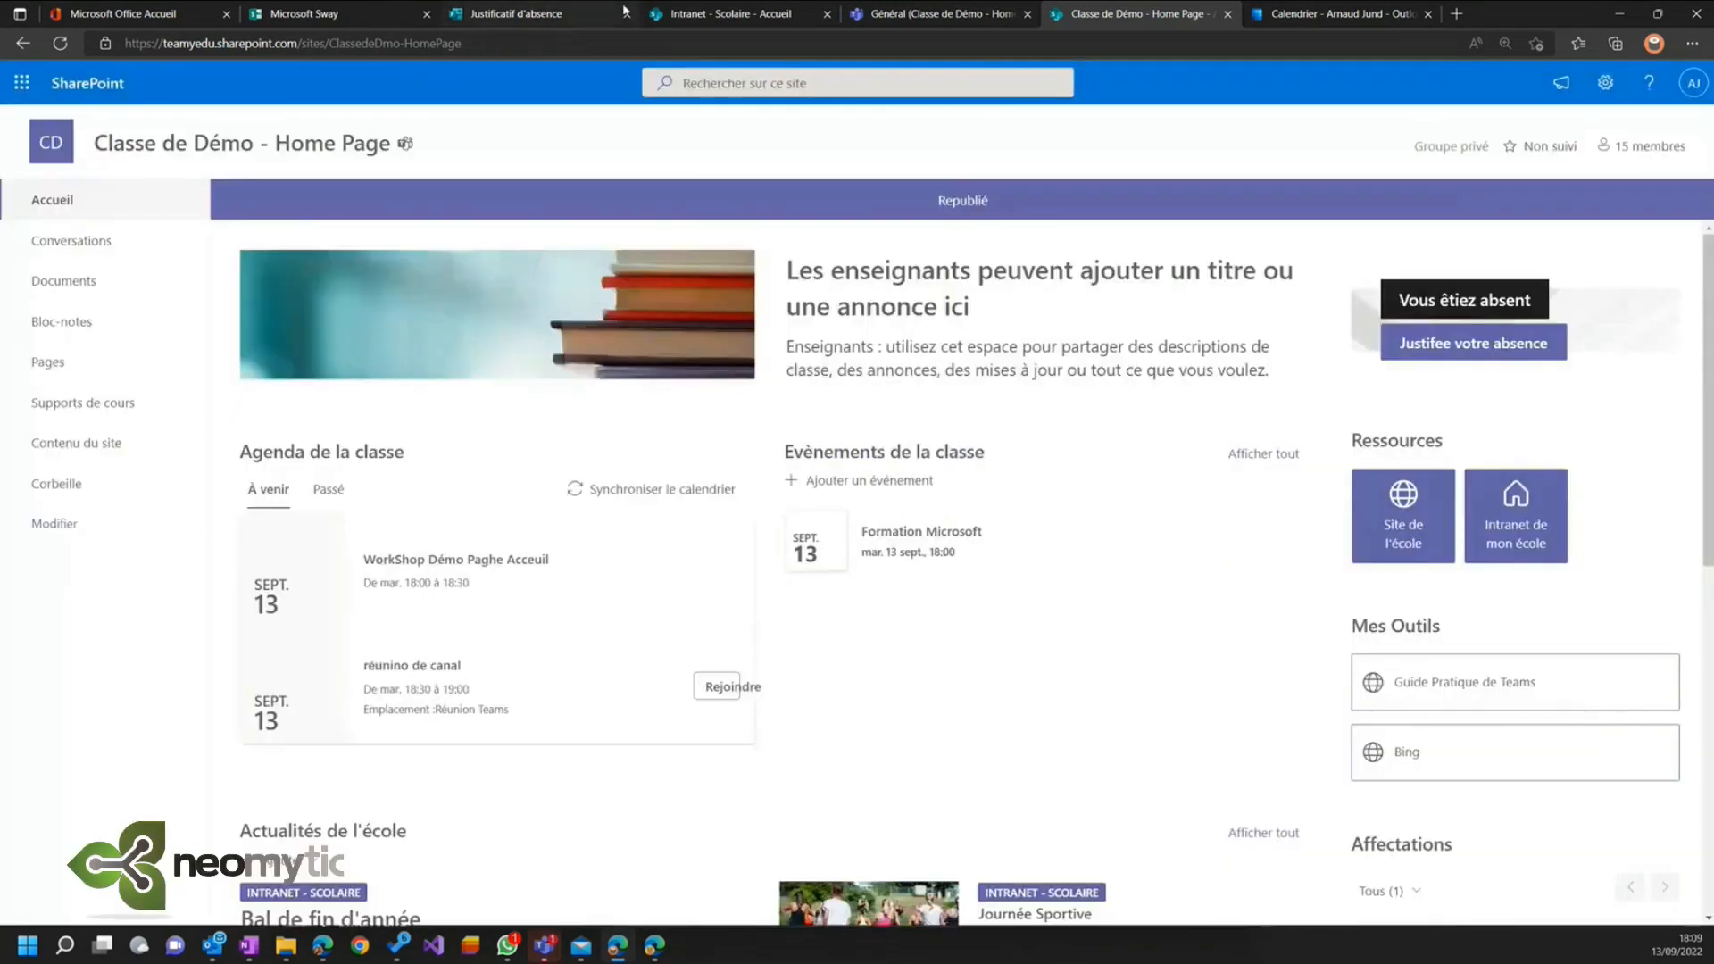
- Close the form's browser tab, open the Dracula presentation in Sway and copy its sharing link
{"action": "left_click", "coordinate": [626, 14]}
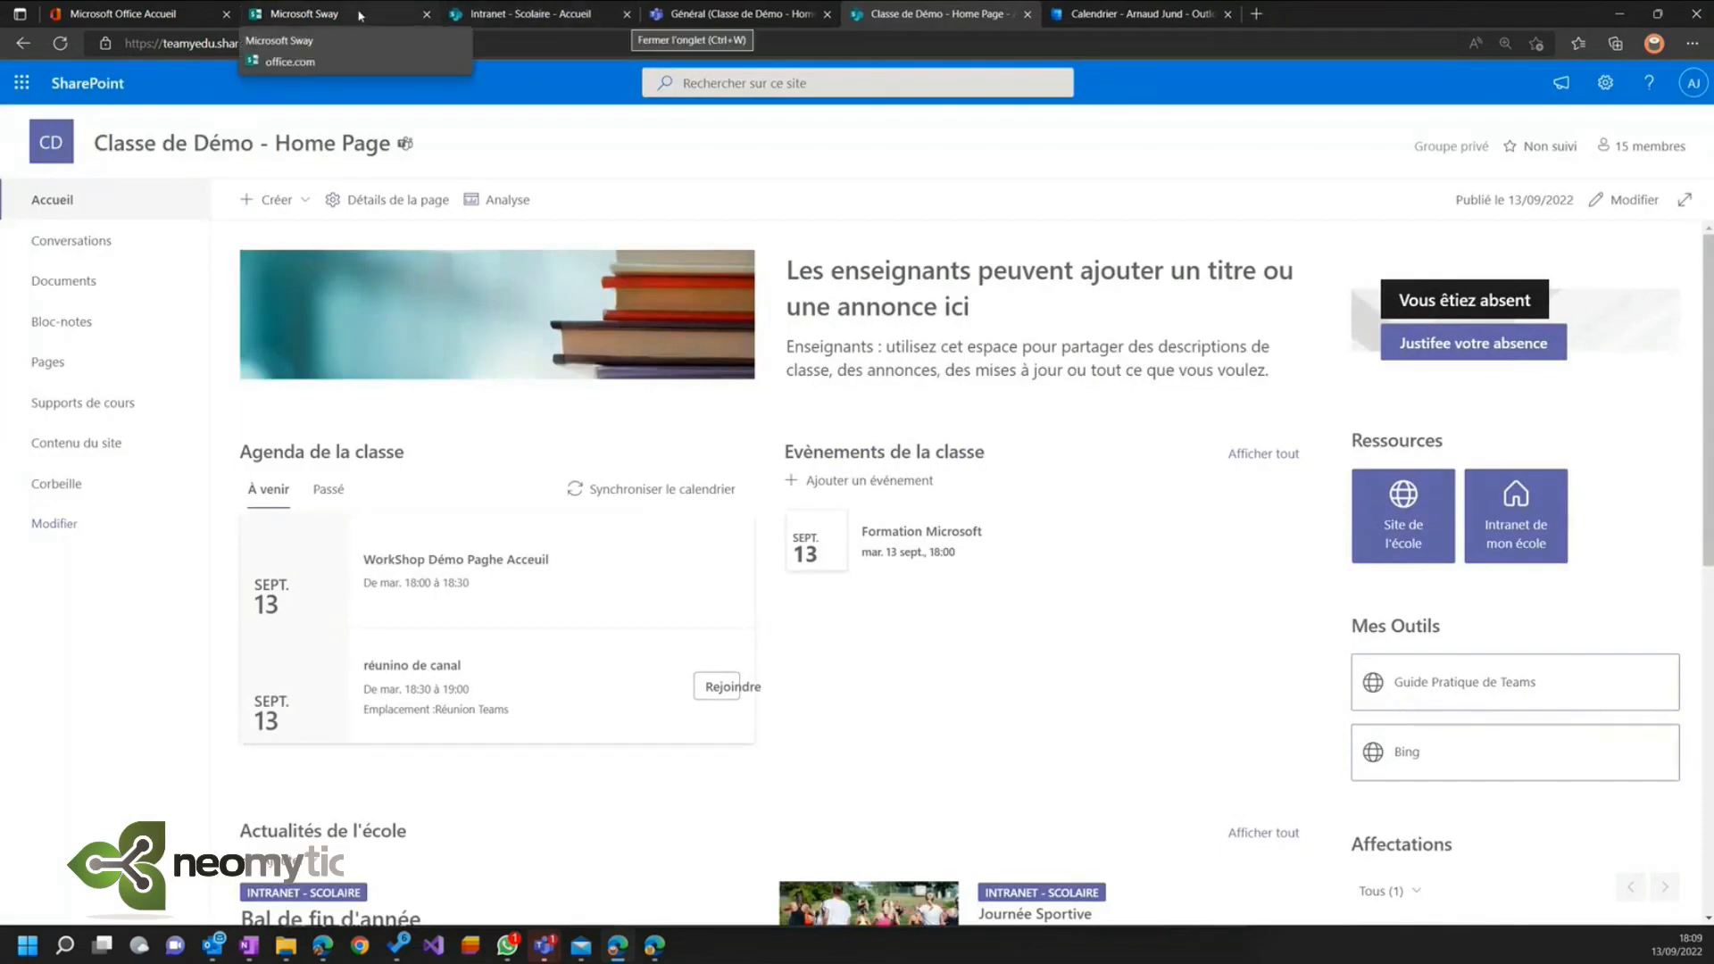
{"action": "left_click", "coordinate": [360, 15]}
{"action": "left_click", "coordinate": [217, 479]}
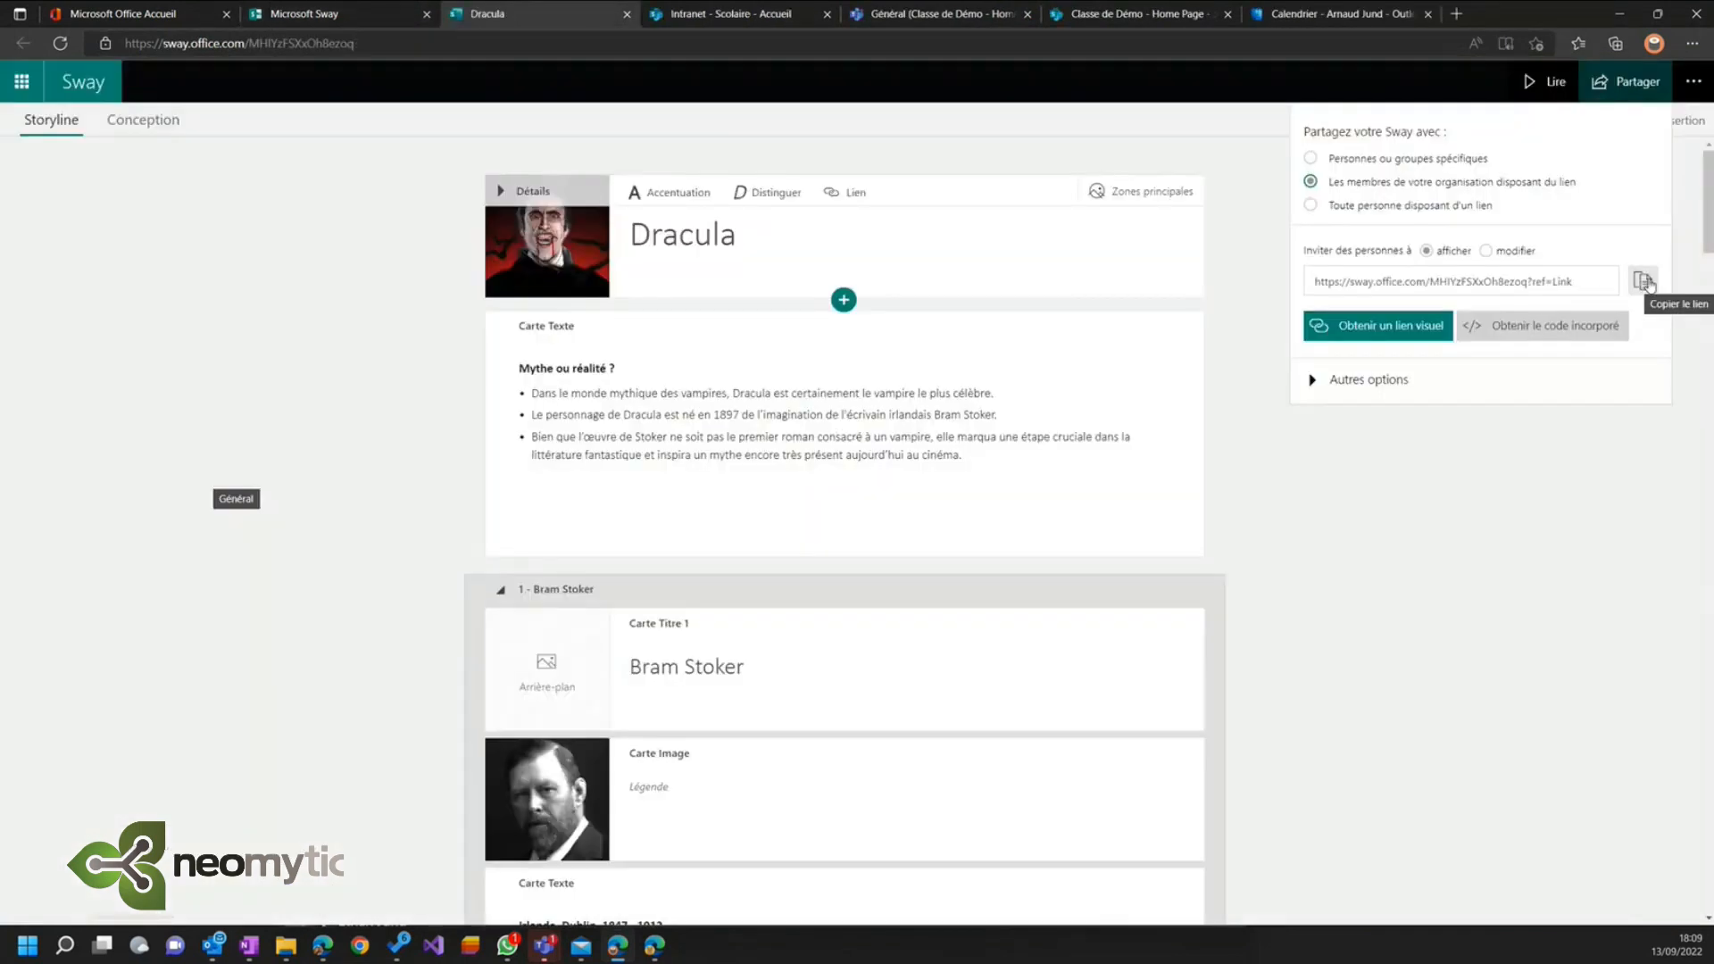
{"action": "left_click", "coordinate": [1647, 284]}
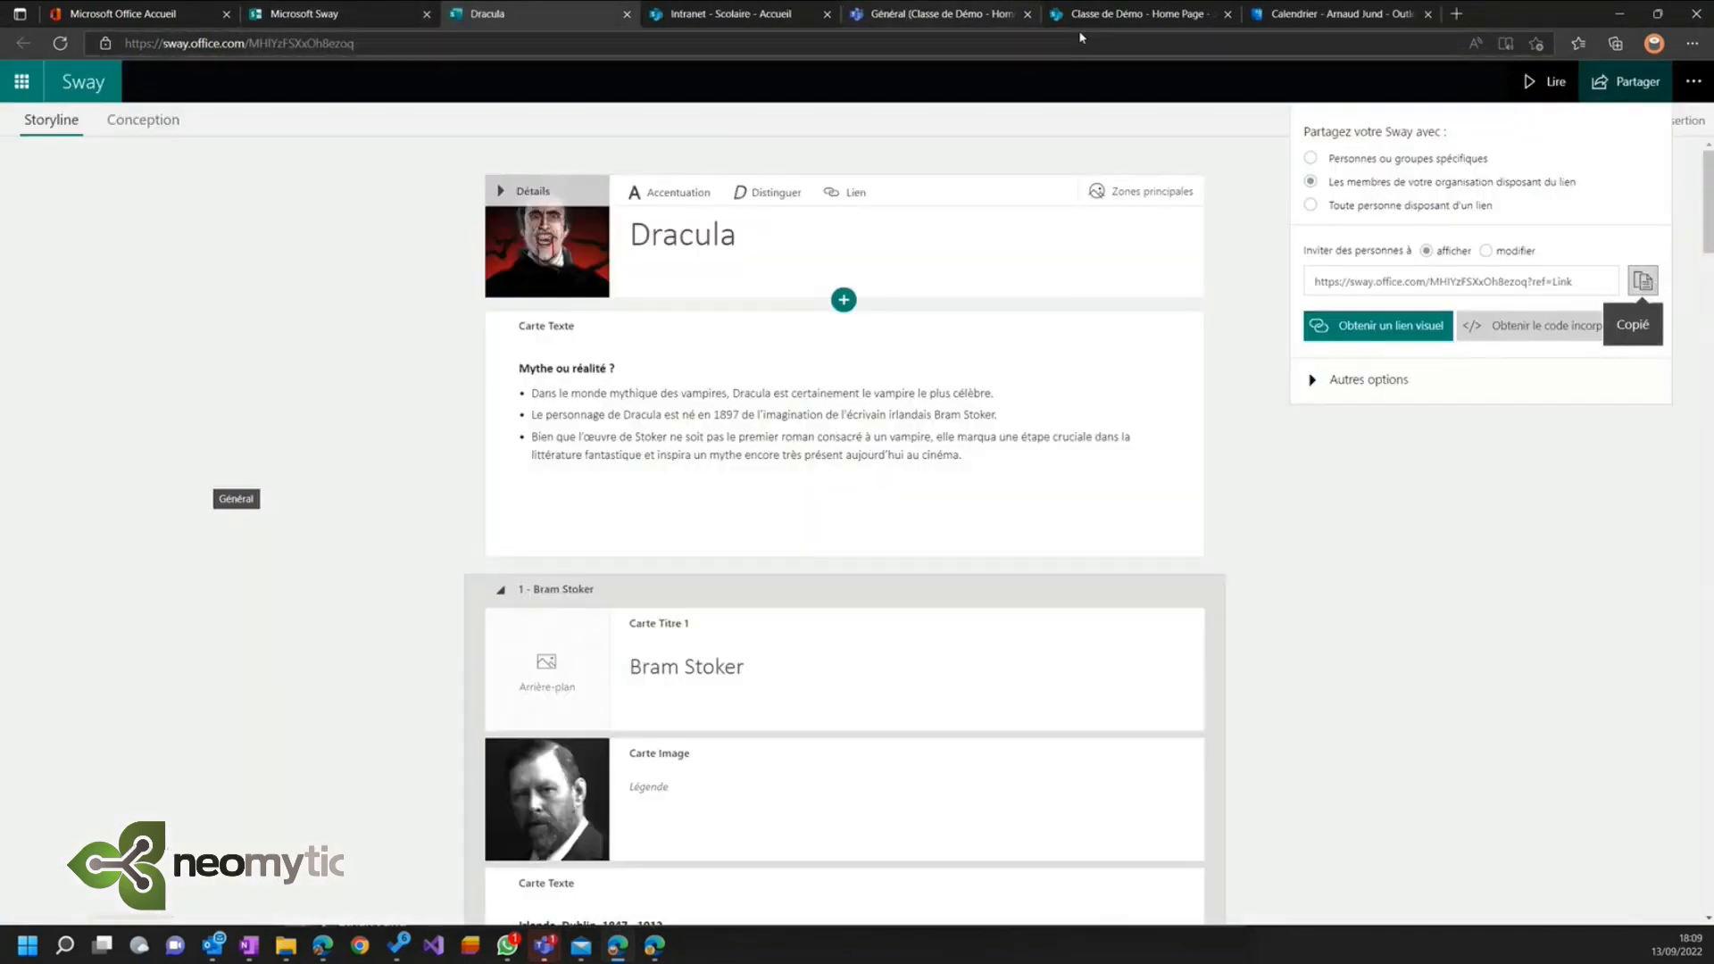
- Add a second Appel à l'action below the first with text "Dracula", label "Revoir la présentation" and the Sway link, and republish the home page
{"action": "left_click", "coordinate": [1135, 14]}
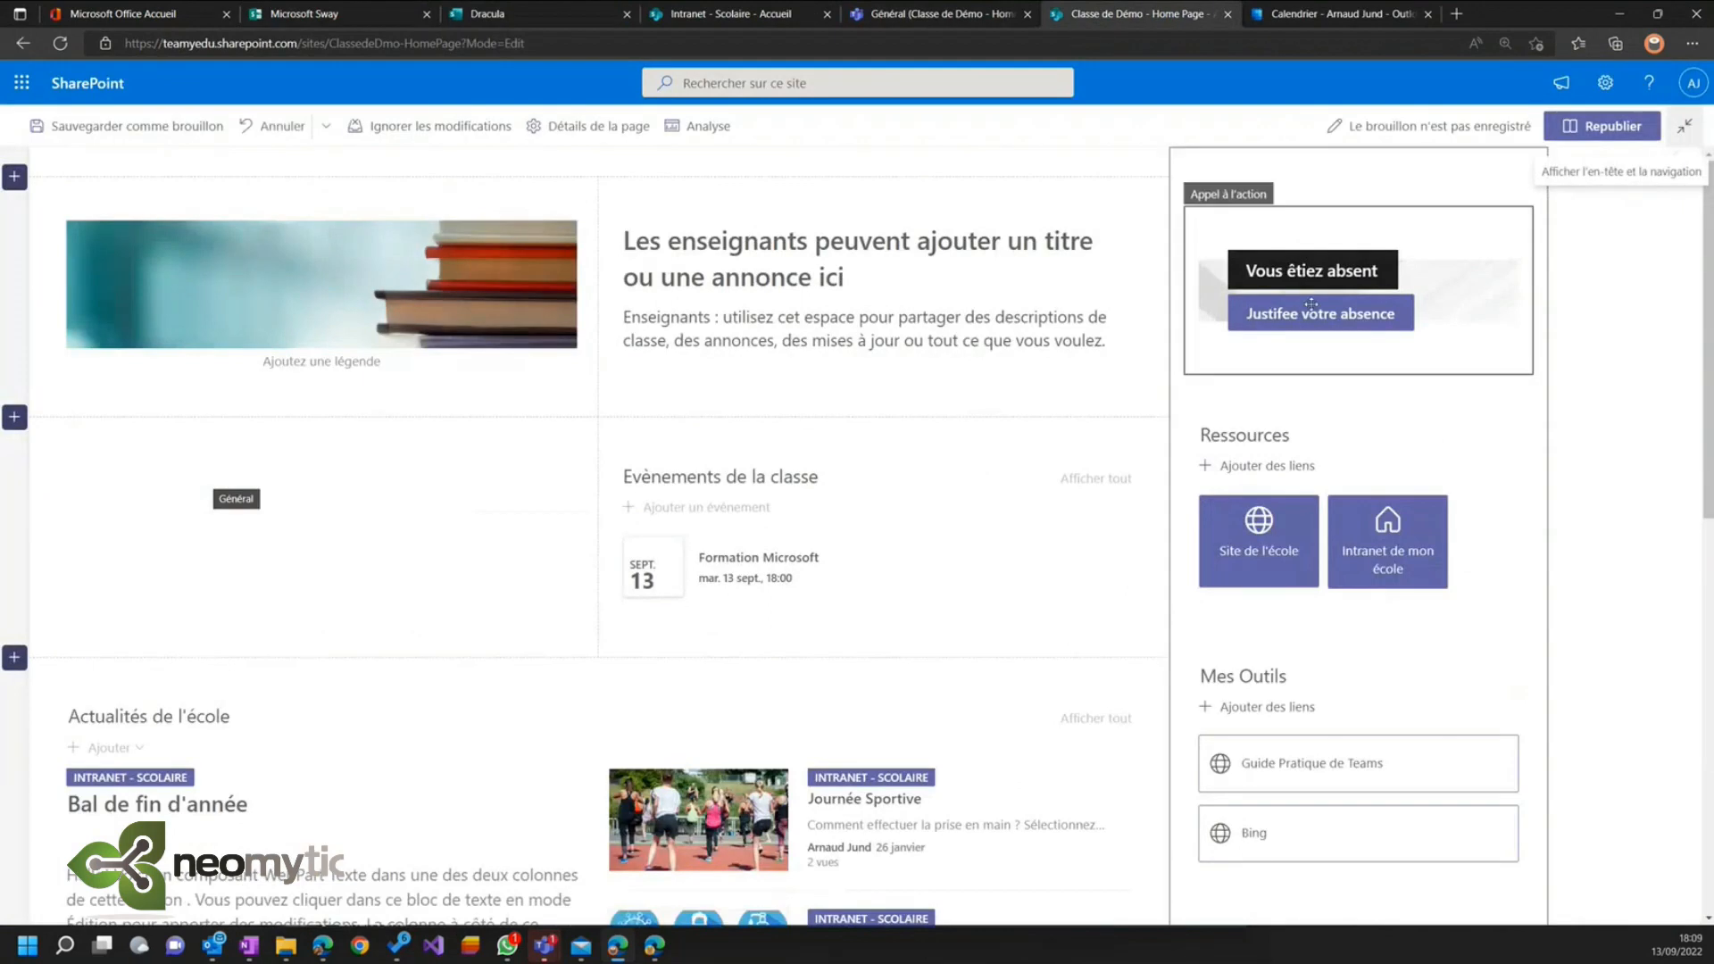
{"action": "left_click", "coordinate": [1358, 390]}
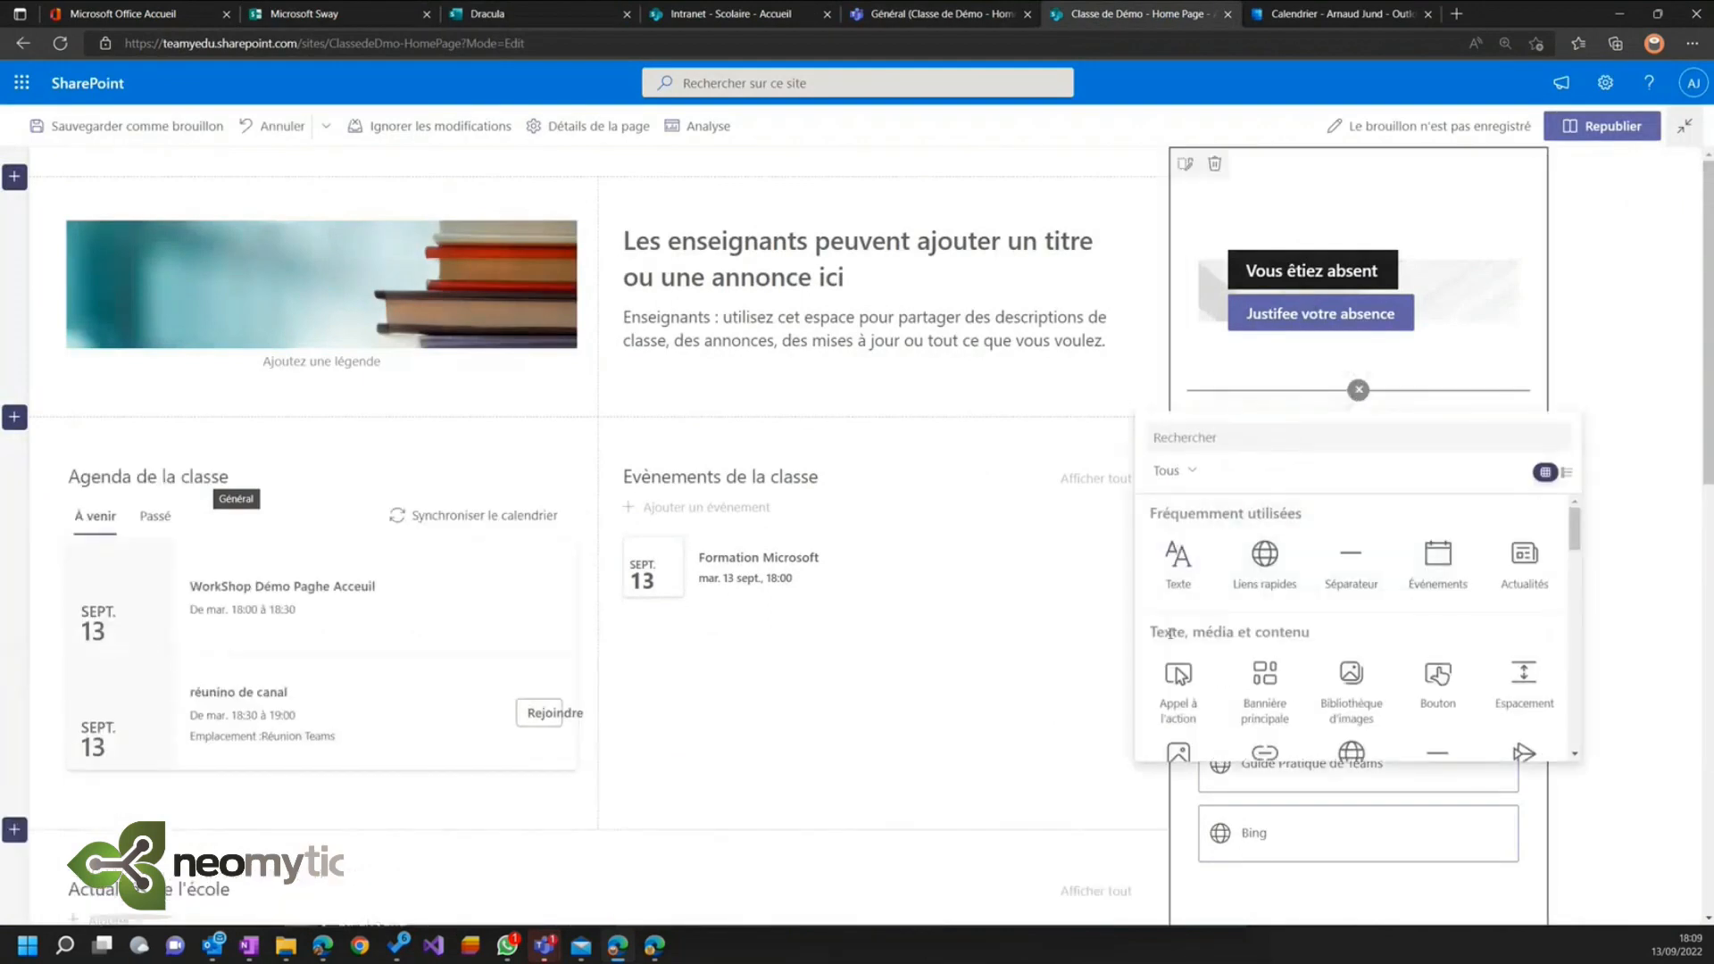
{"action": "left_click", "coordinate": [1178, 683]}
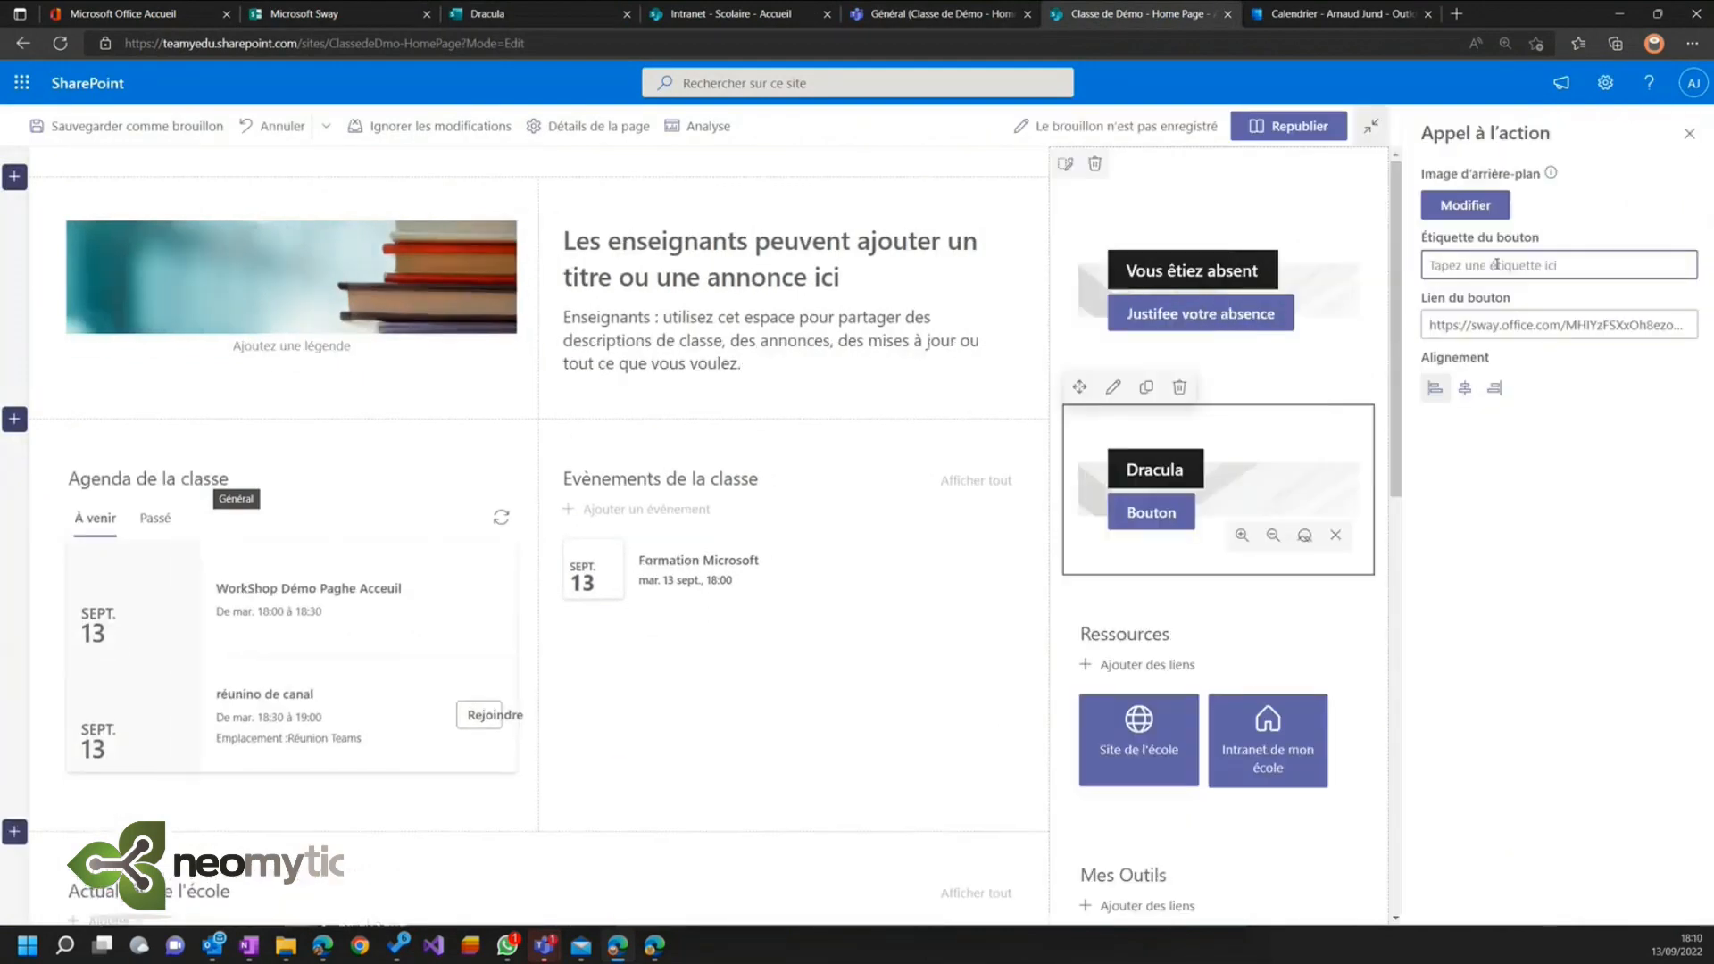
{"action": "type", "text": "Revoir la présentation"}
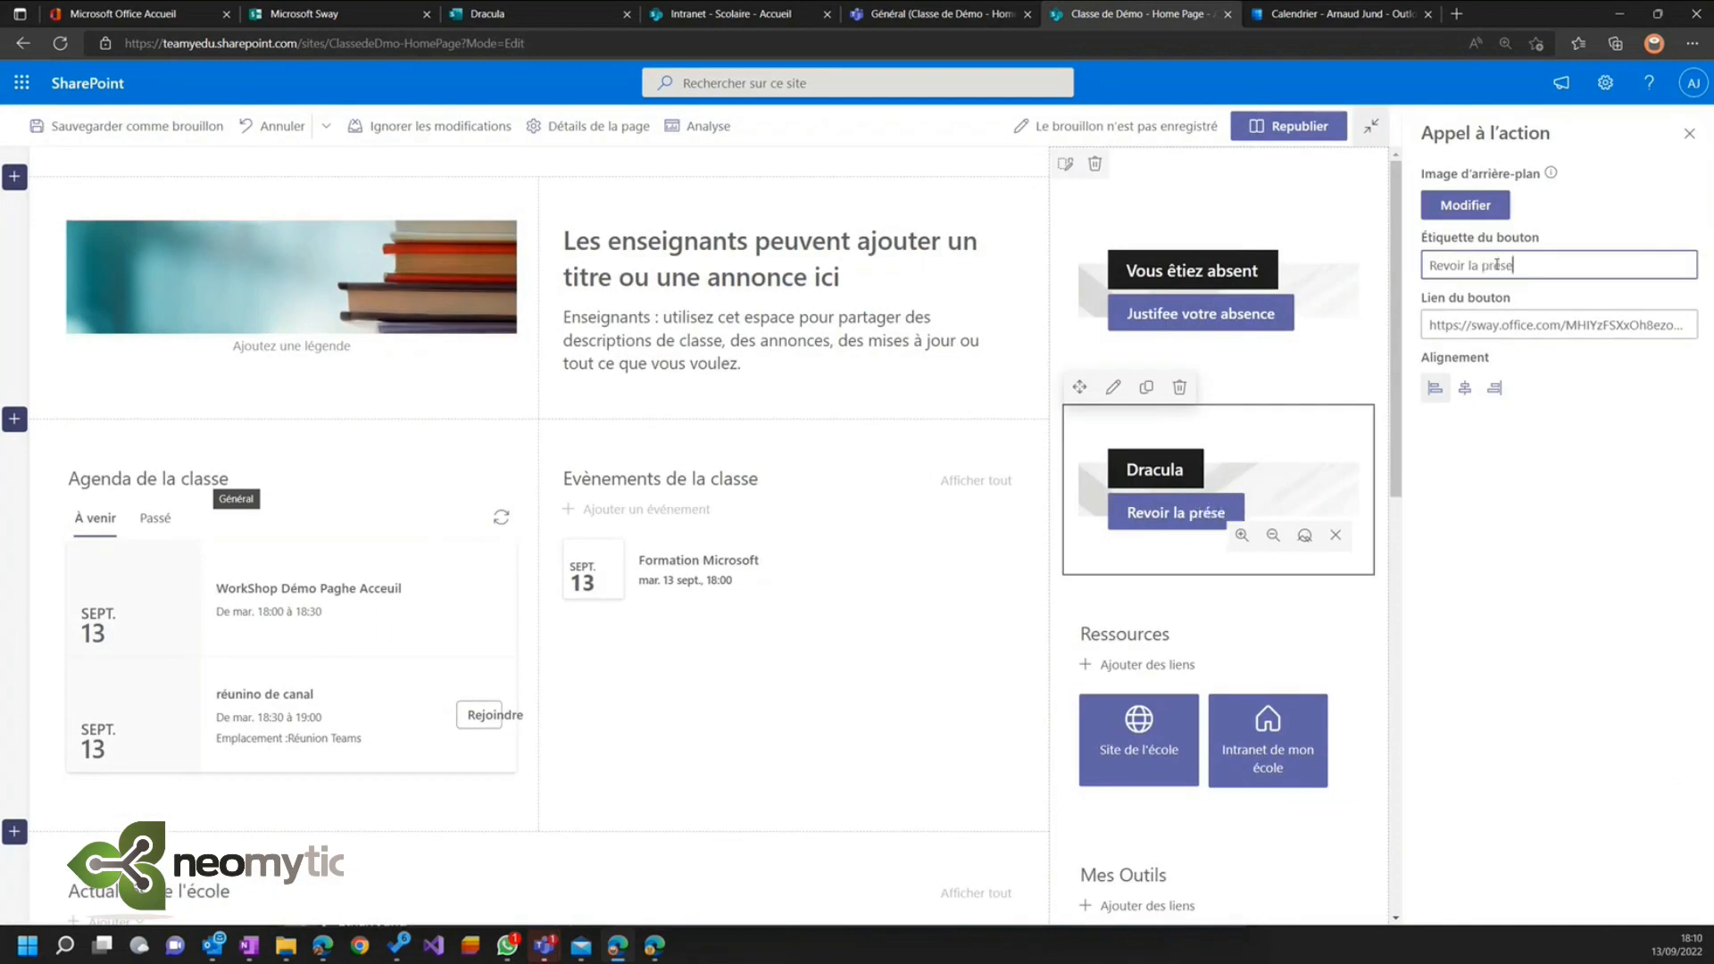
{"action": "left_click", "coordinate": [1308, 128]}
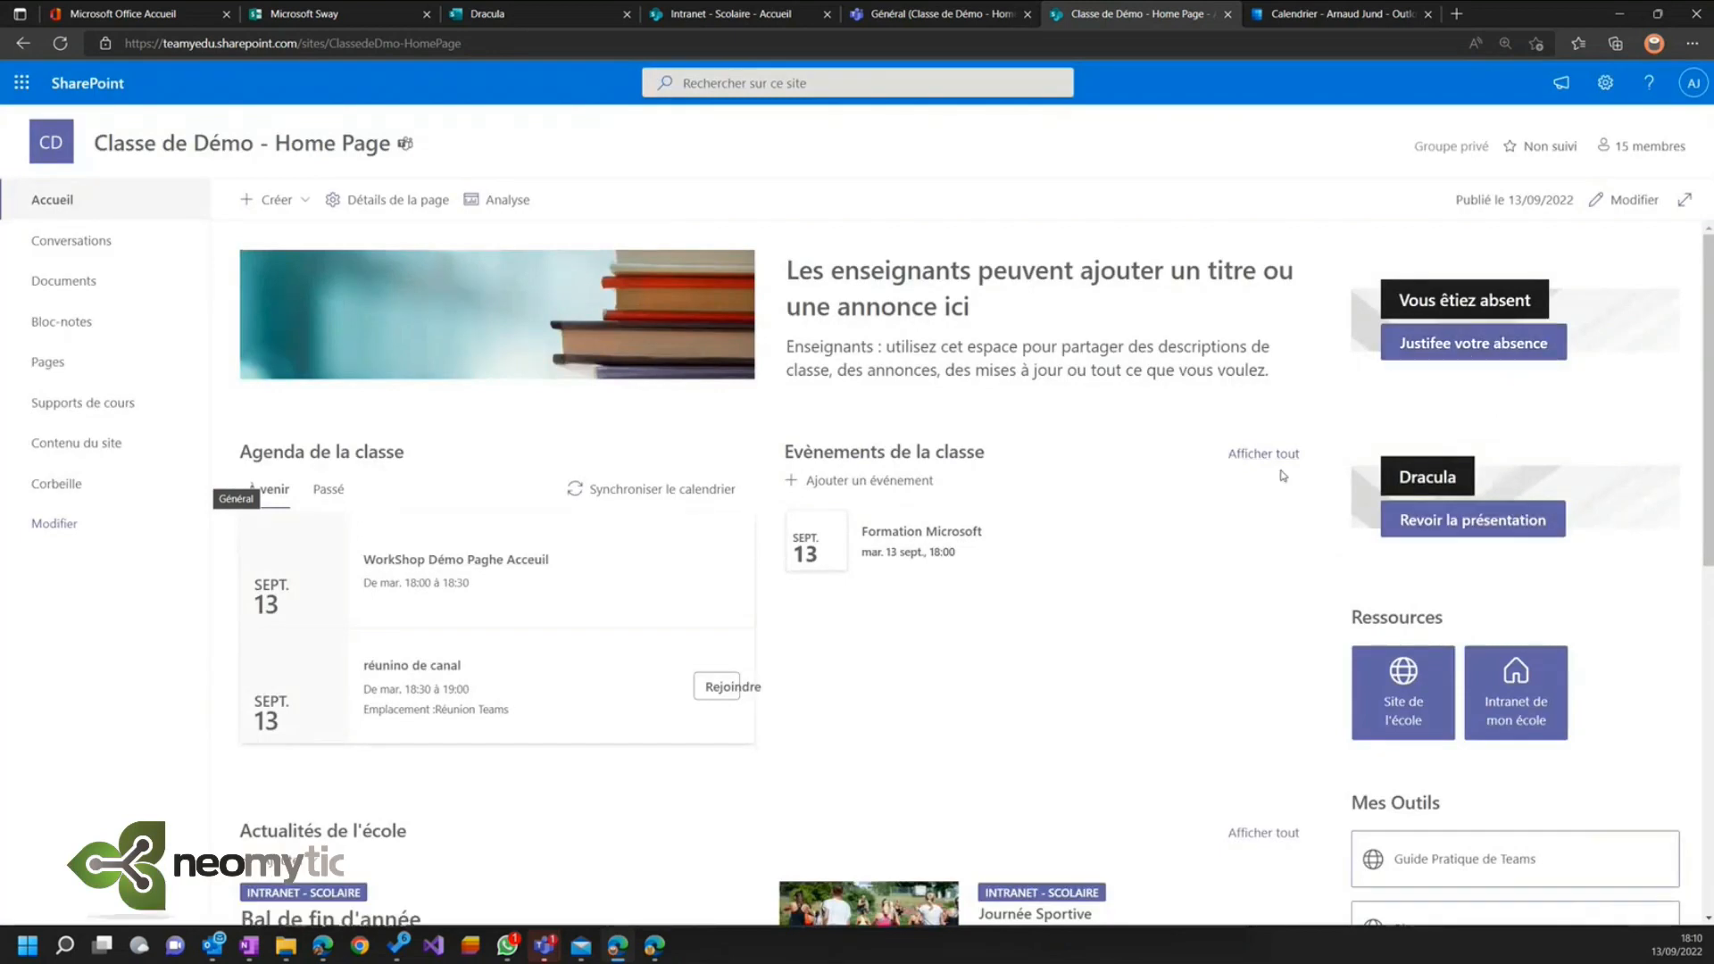
- In the Teams class home page, open the absence form from its call to action, check the start-date and file-upload questions, and close the form
{"action": "left_click", "coordinate": [915, 15]}
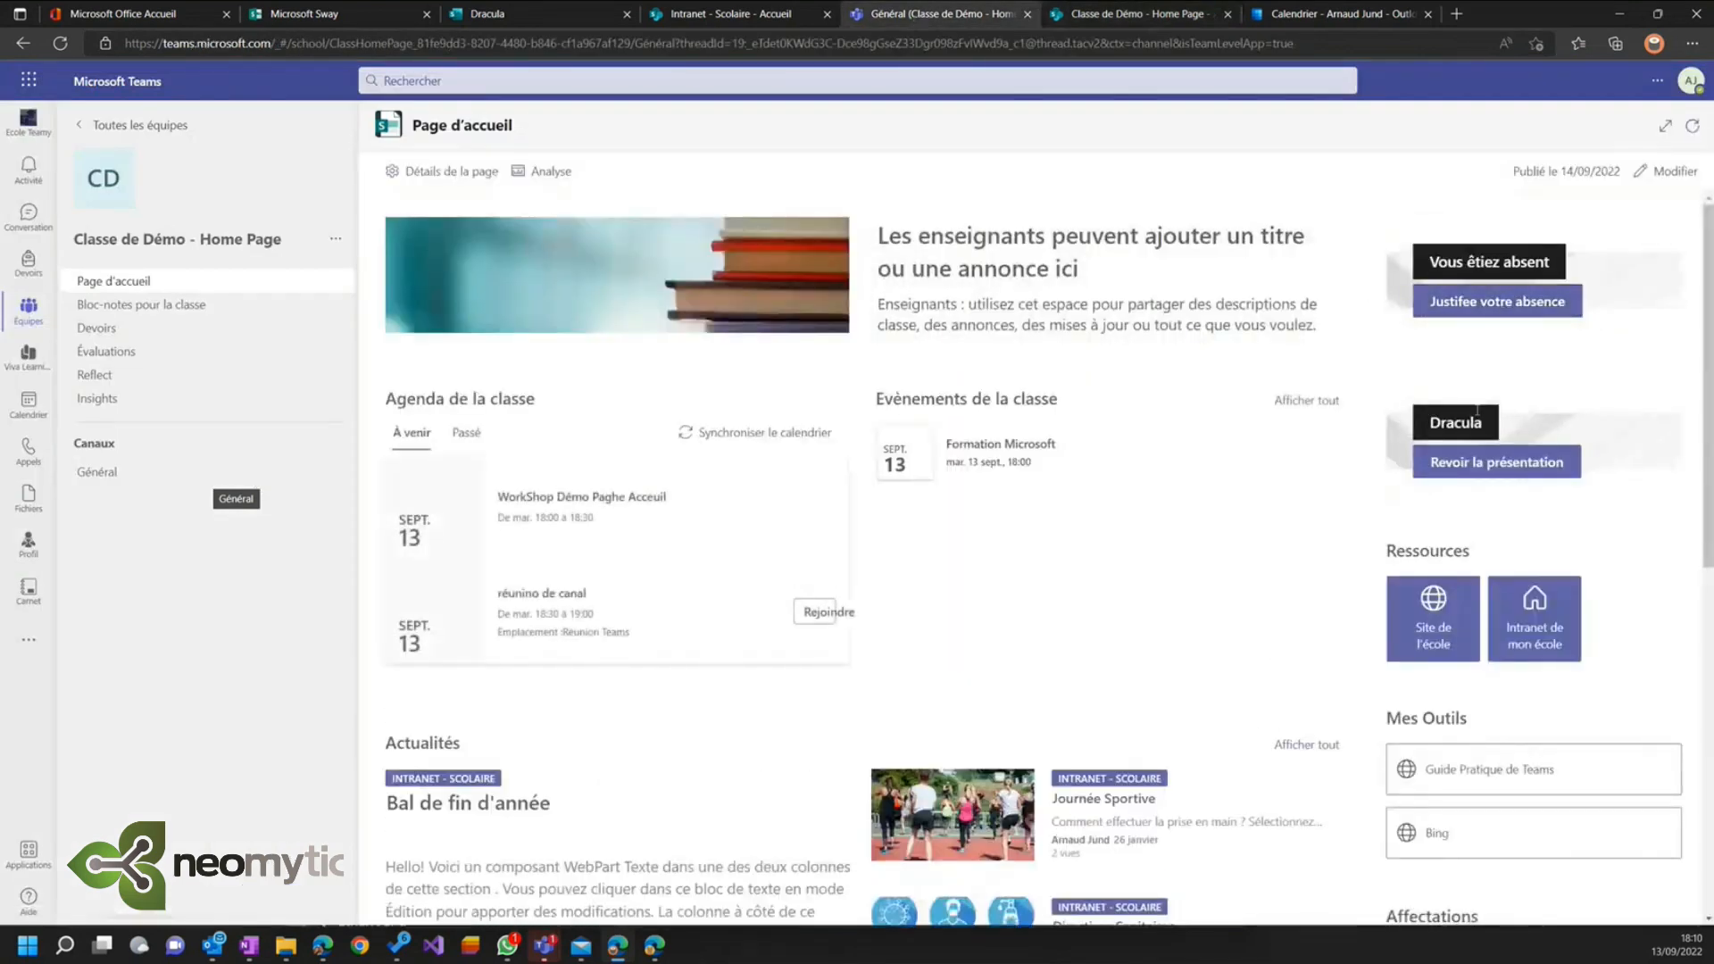
{"action": "left_click", "coordinate": [1470, 311]}
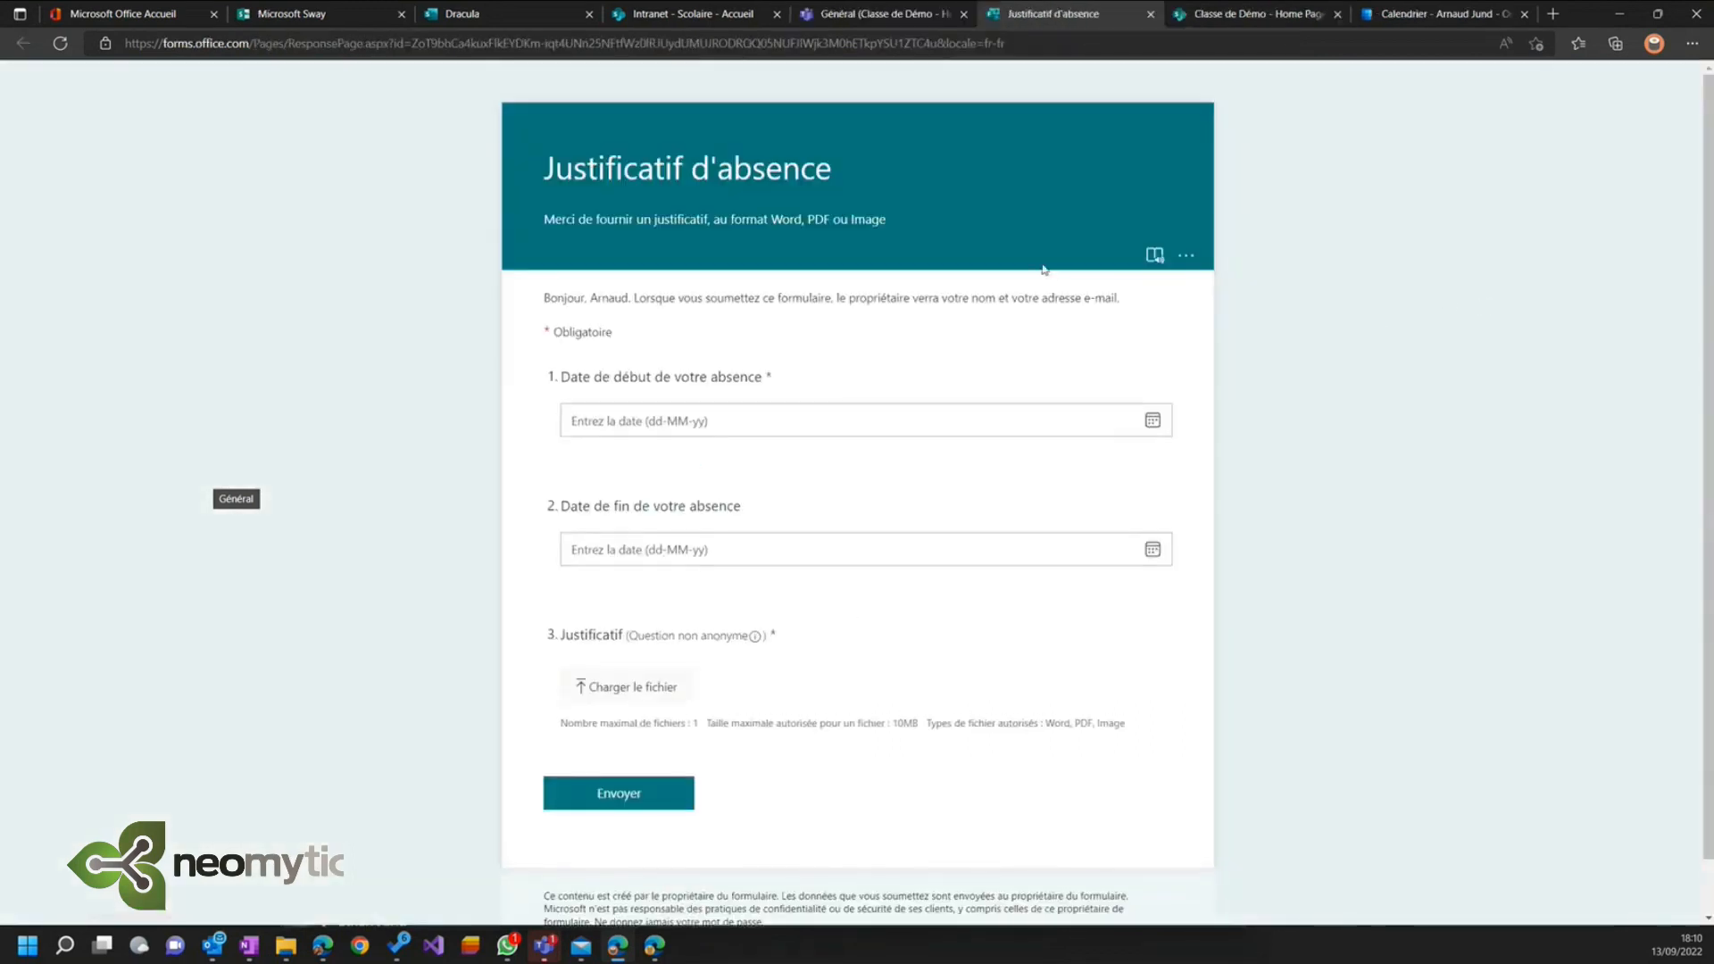
{"action": "left_click", "coordinate": [818, 419]}
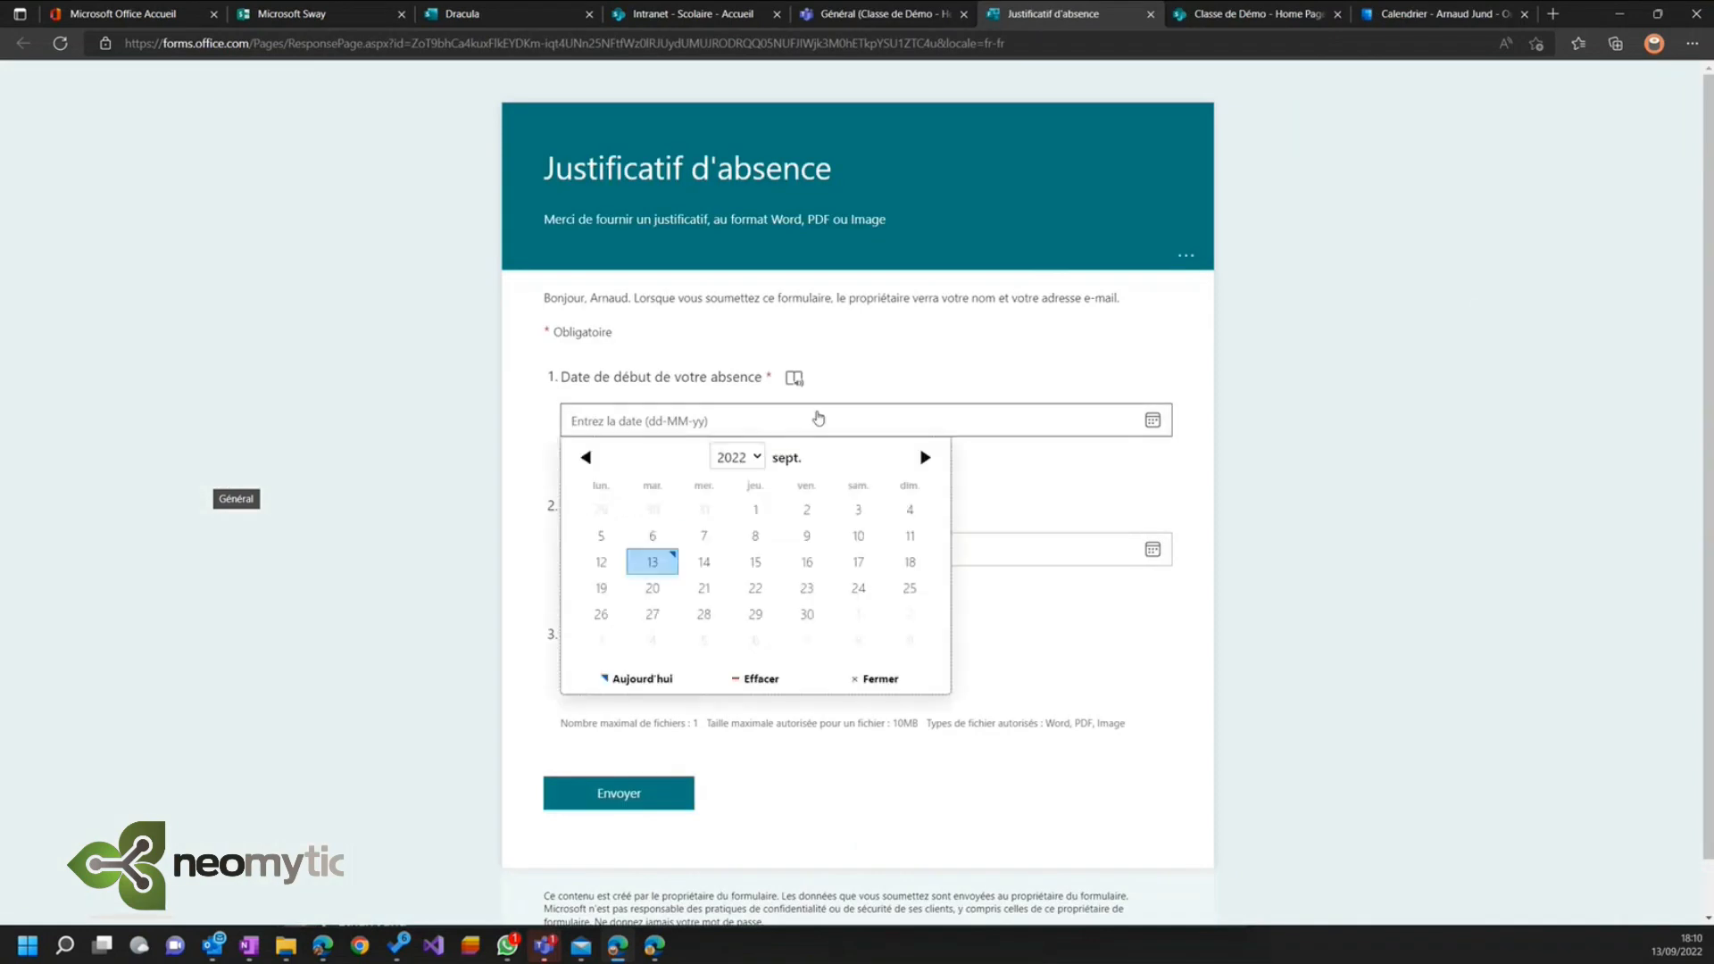
{"action": "left_click", "coordinate": [630, 689]}
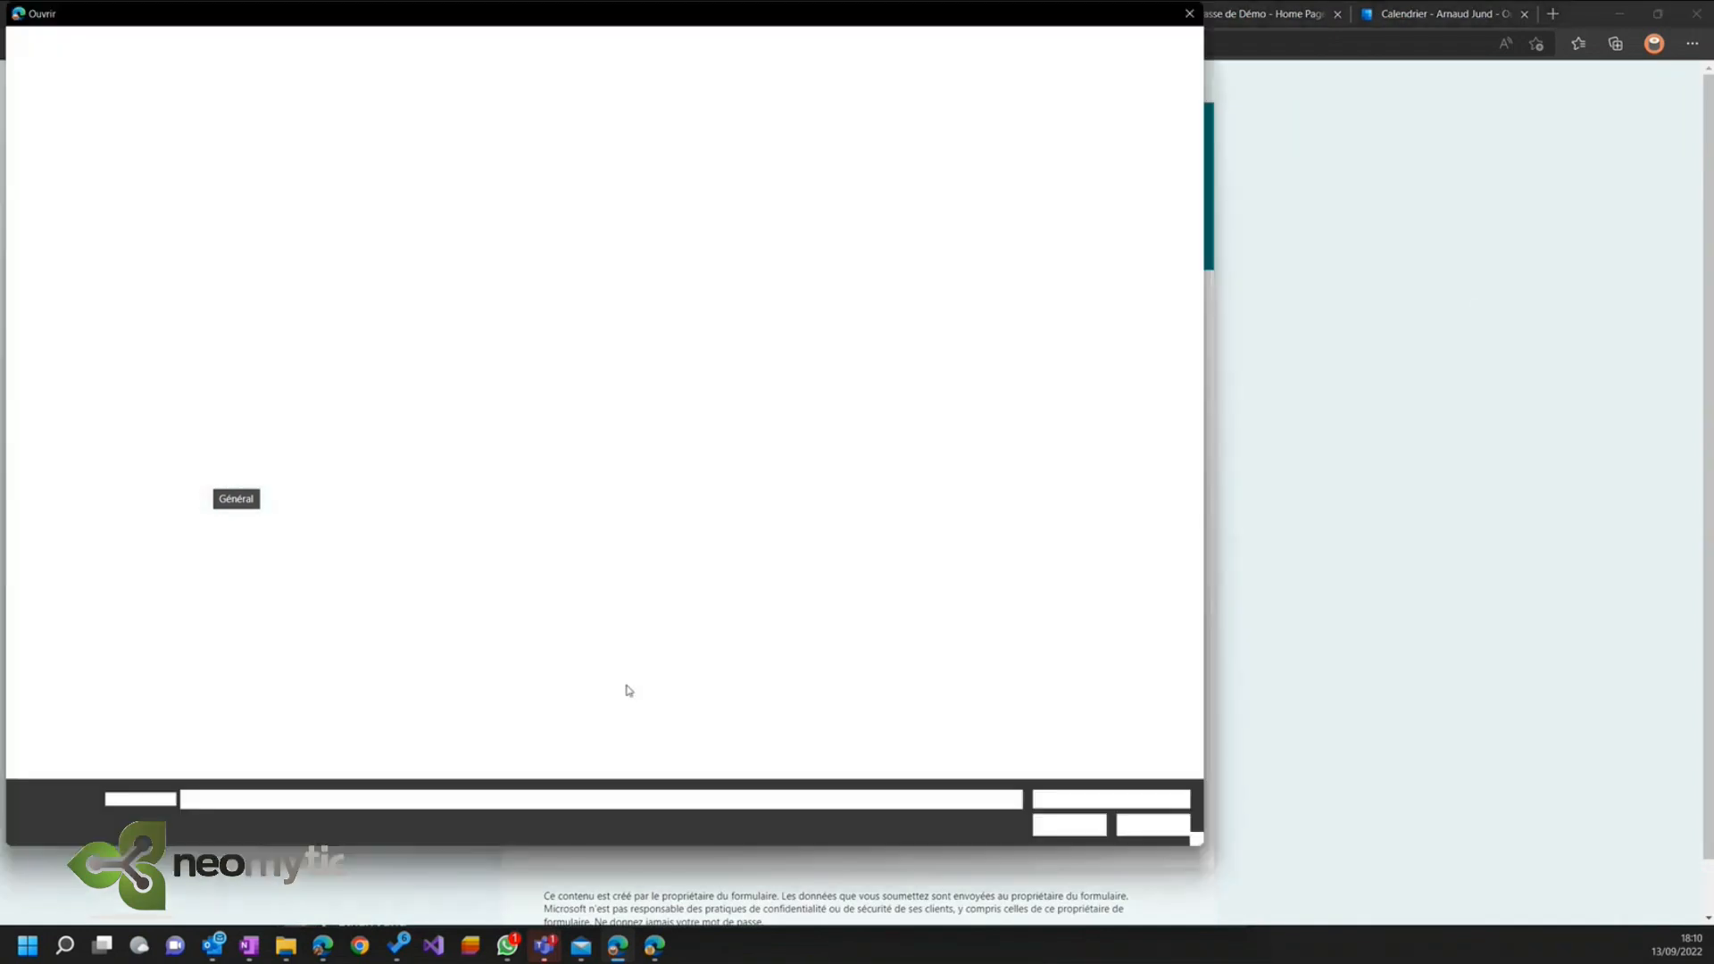
{"action": "left_click", "coordinate": [1122, 823]}
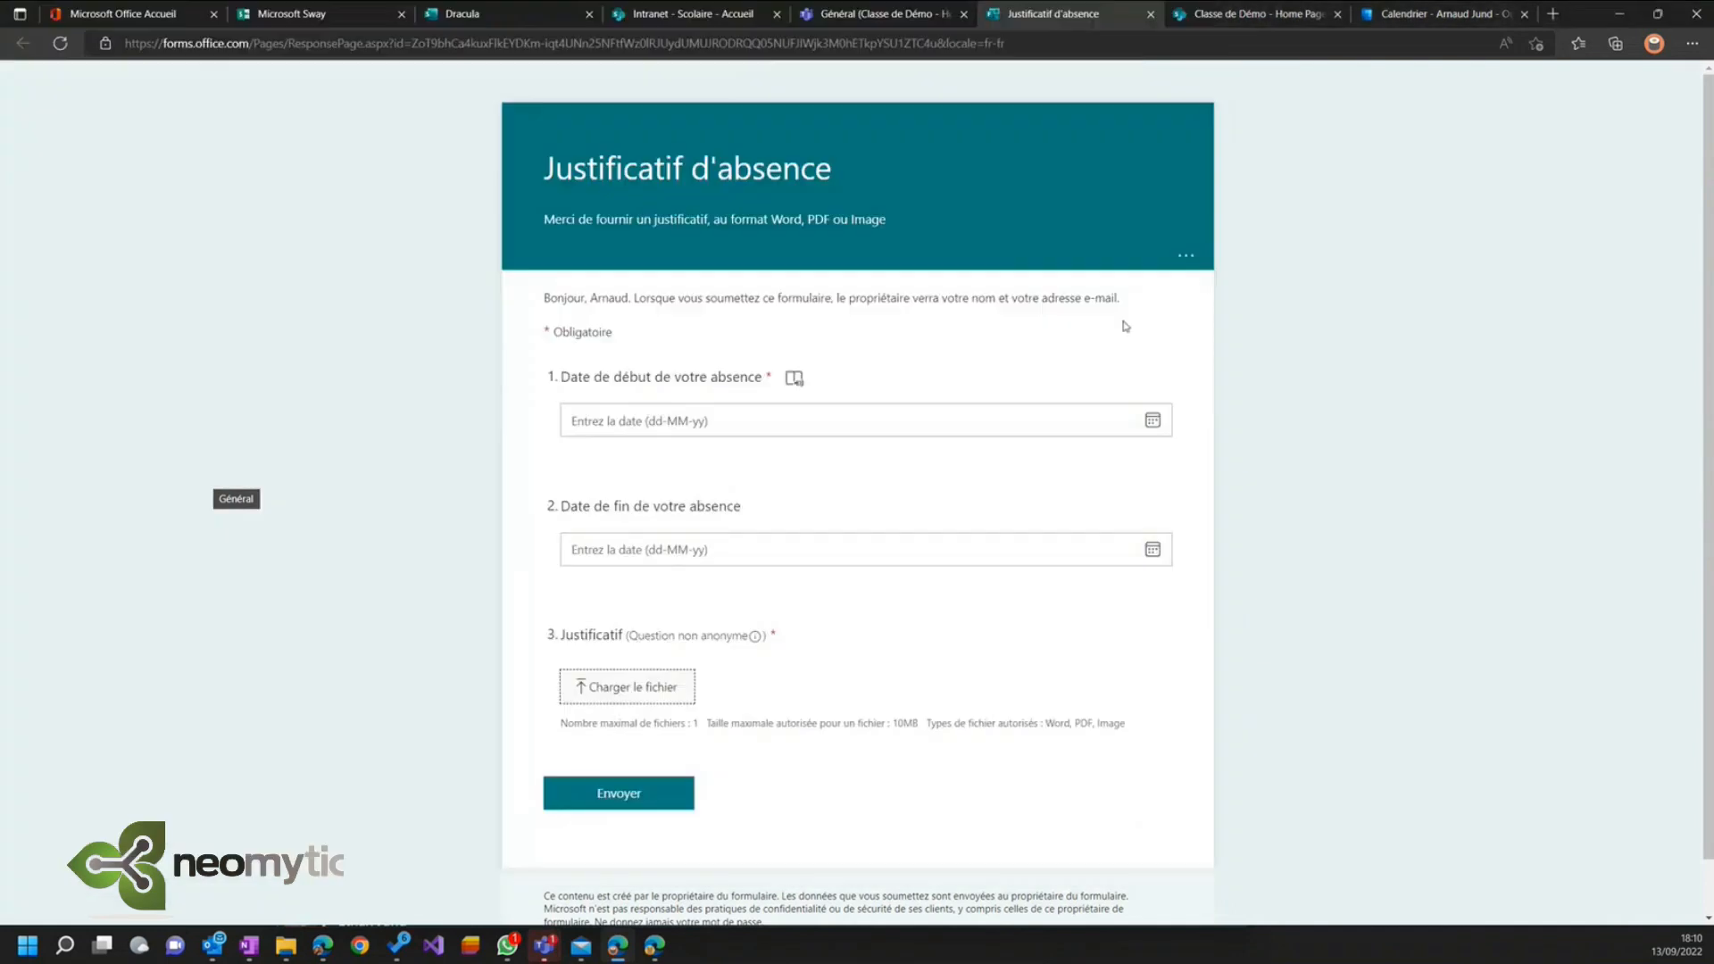
{"action": "key", "text": "ctrl+w"}
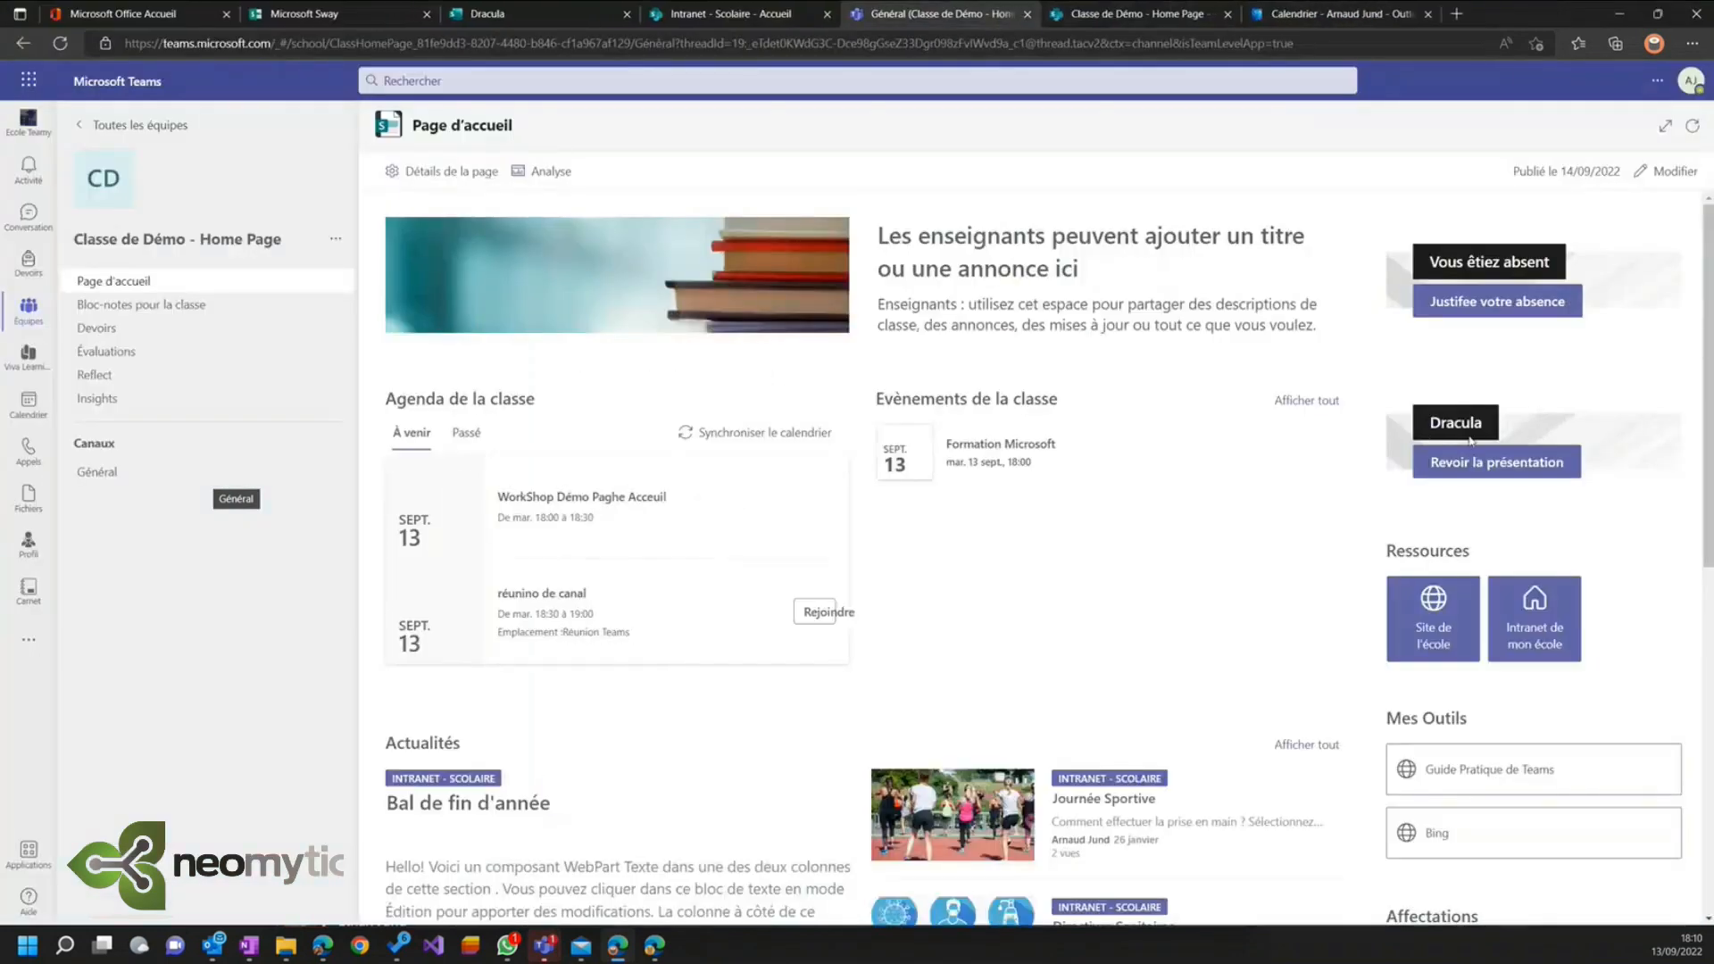
- Open the Dracula presentation from its call to action, play and skim it, close it, and look over the class home page in Teams
{"action": "left_click", "coordinate": [1473, 461]}
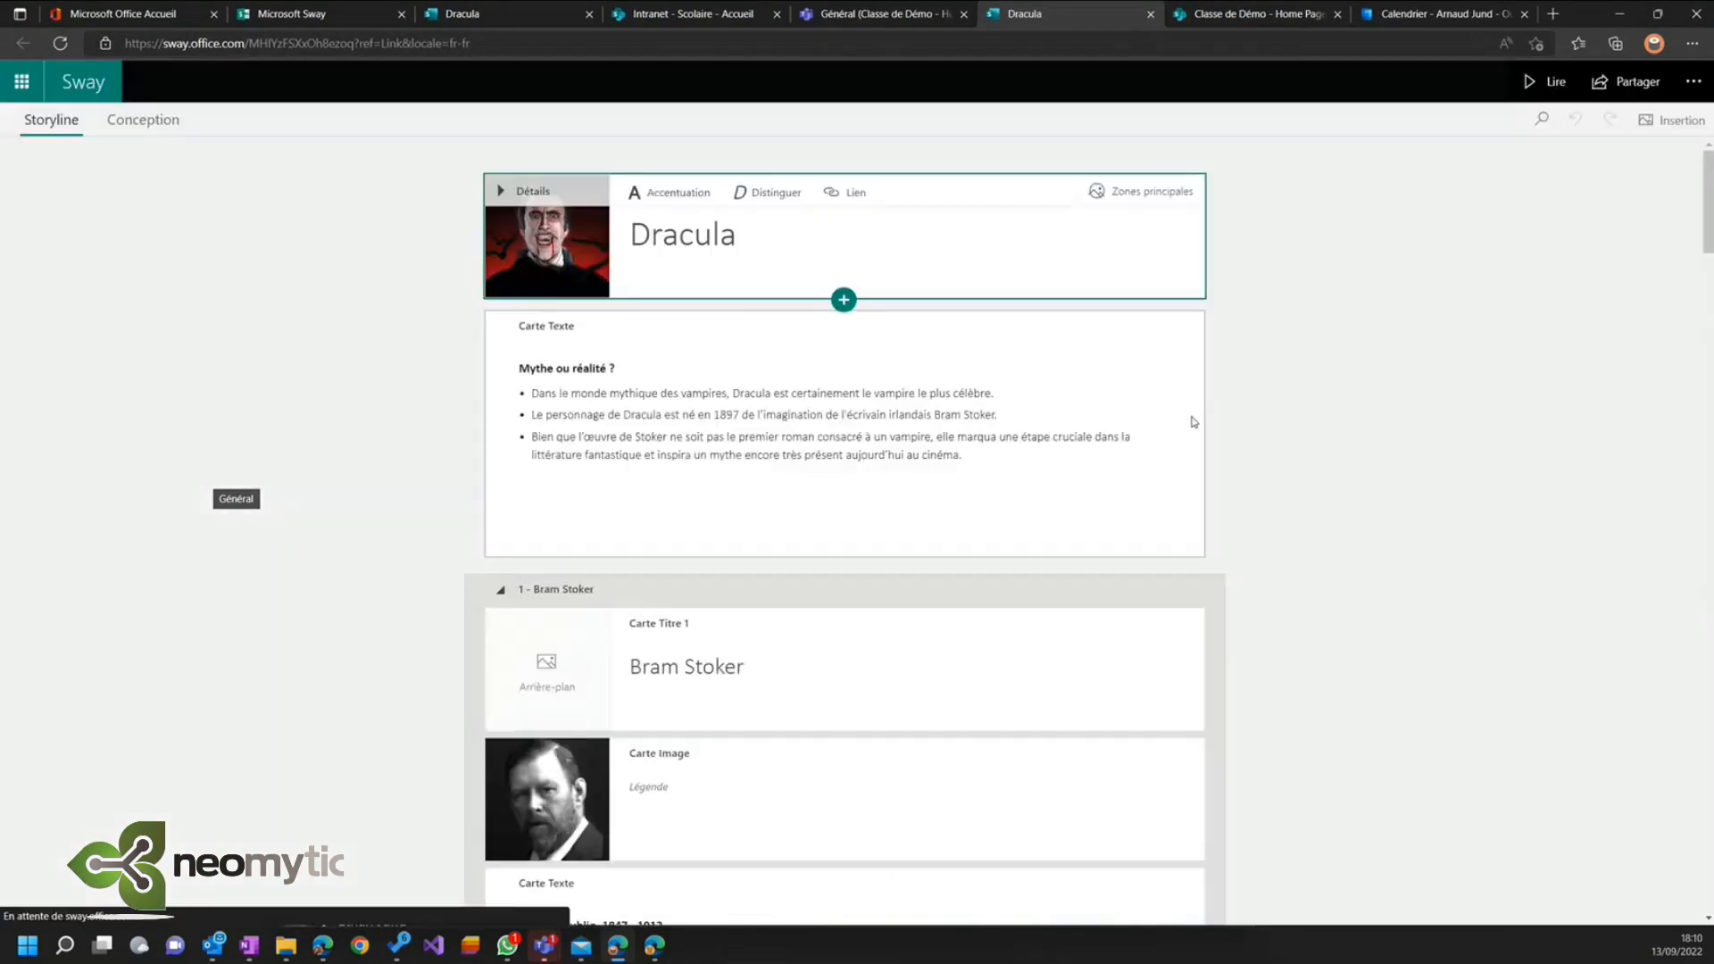
{"action": "left_click", "coordinate": [1547, 94]}
{"action": "scroll", "coordinate": [1276, 400], "scroll_direction": "down", "scroll_amount": 15}
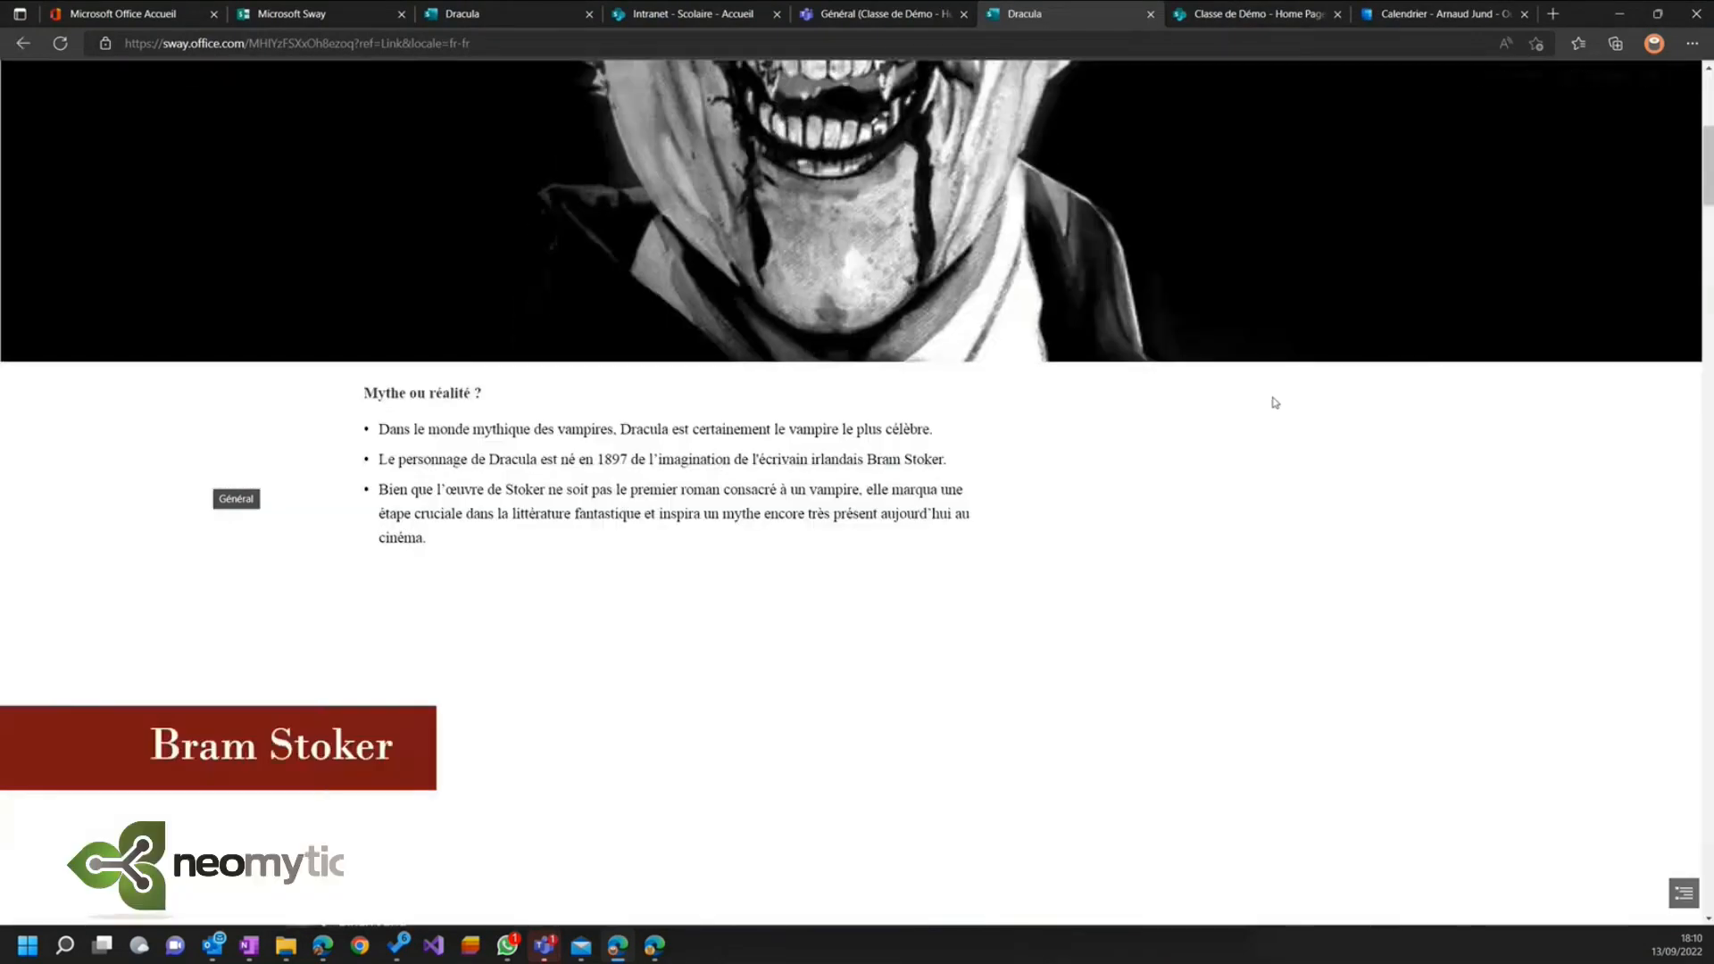
{"action": "left_click", "coordinate": [1150, 14]}
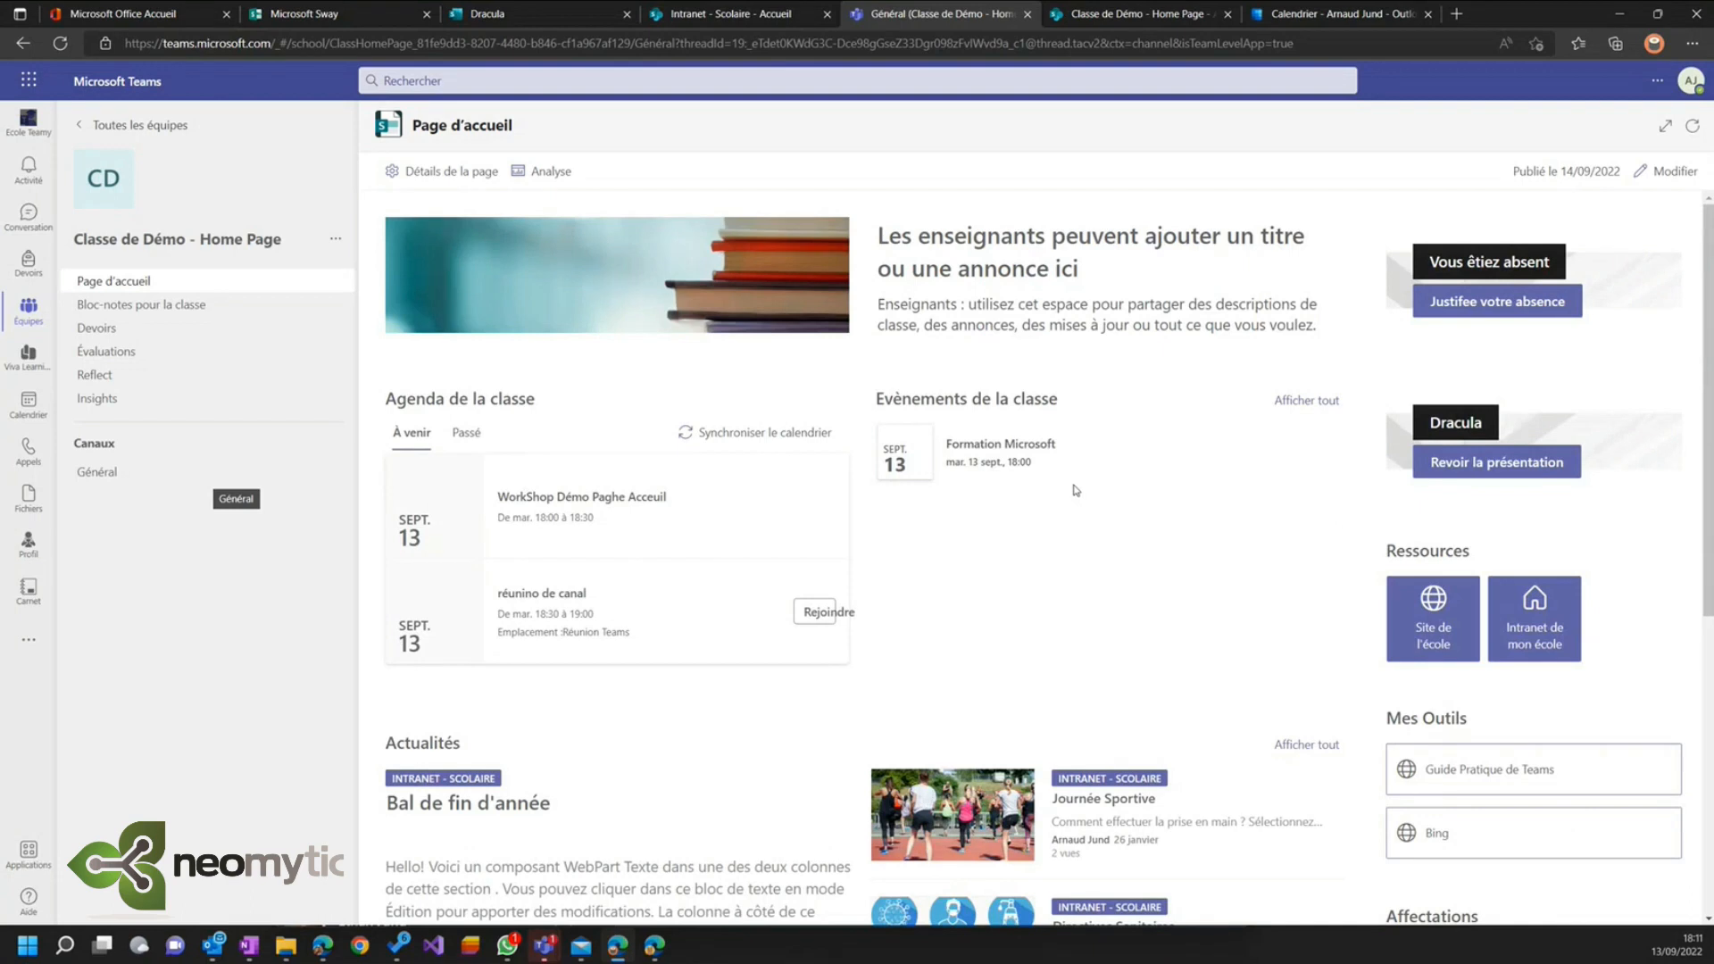
{"action": "scroll", "coordinate": [1116, 522], "scroll_direction": "down", "scroll_amount": 3}
{"action": "scroll", "coordinate": [1117, 523], "scroll_direction": "down", "scroll_amount": 3}
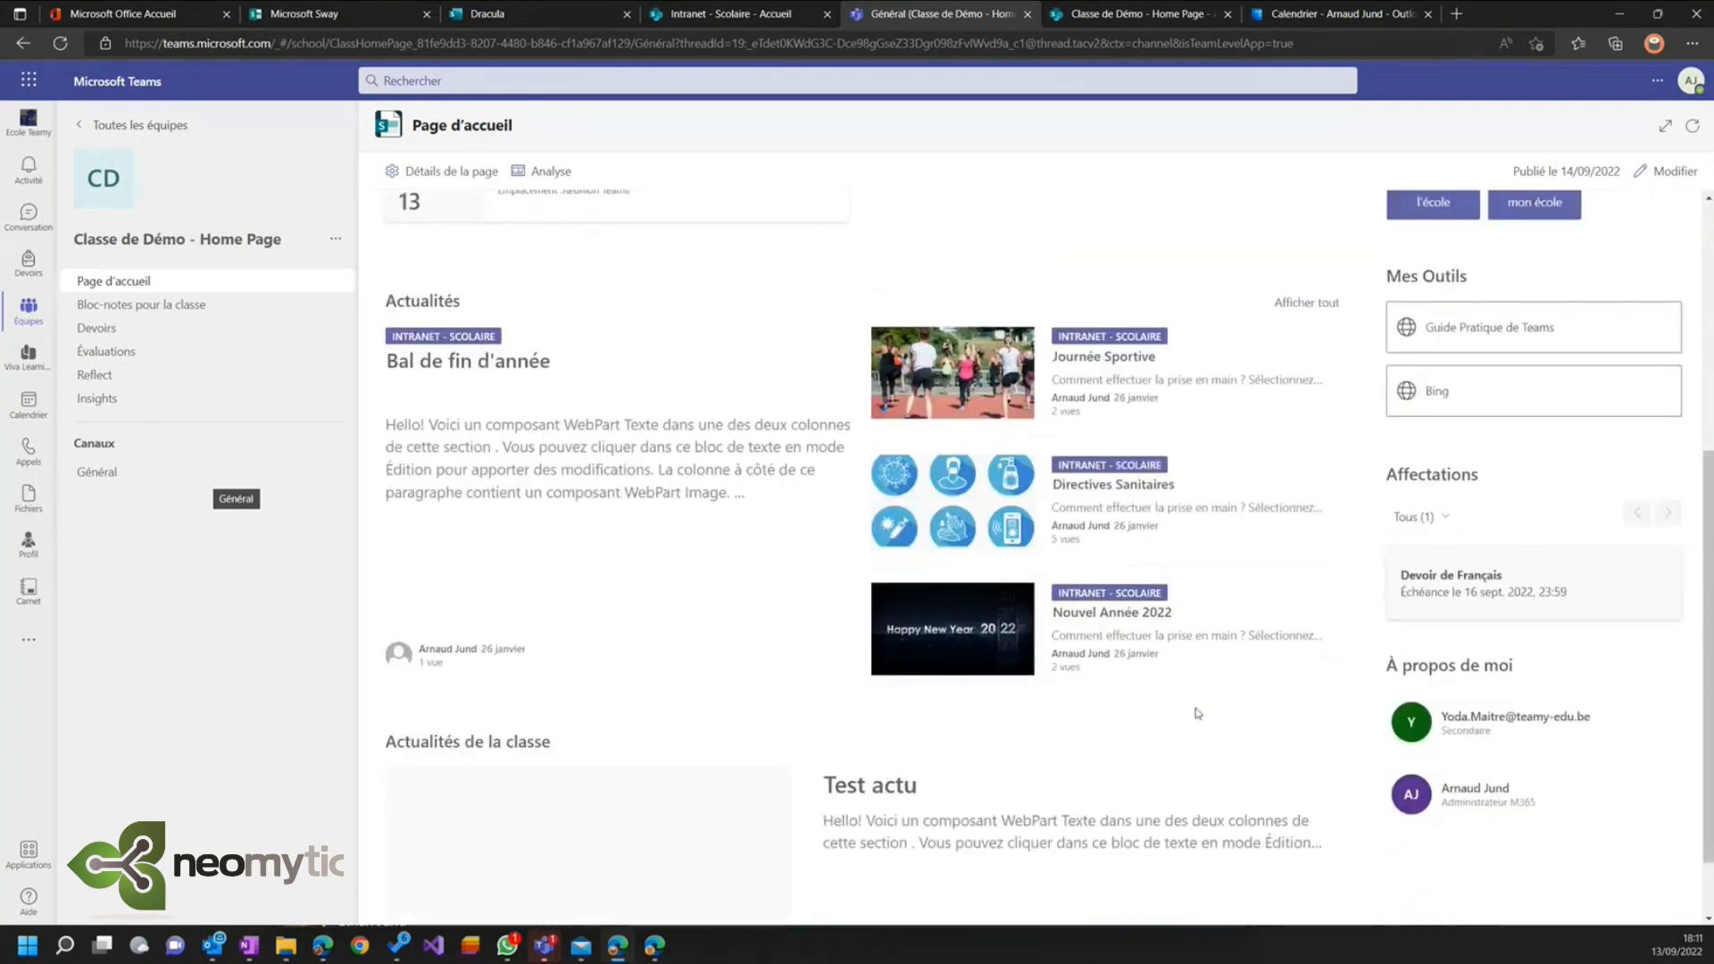
{"action": "scroll", "coordinate": [1196, 708], "scroll_direction": "up", "scroll_amount": 6}
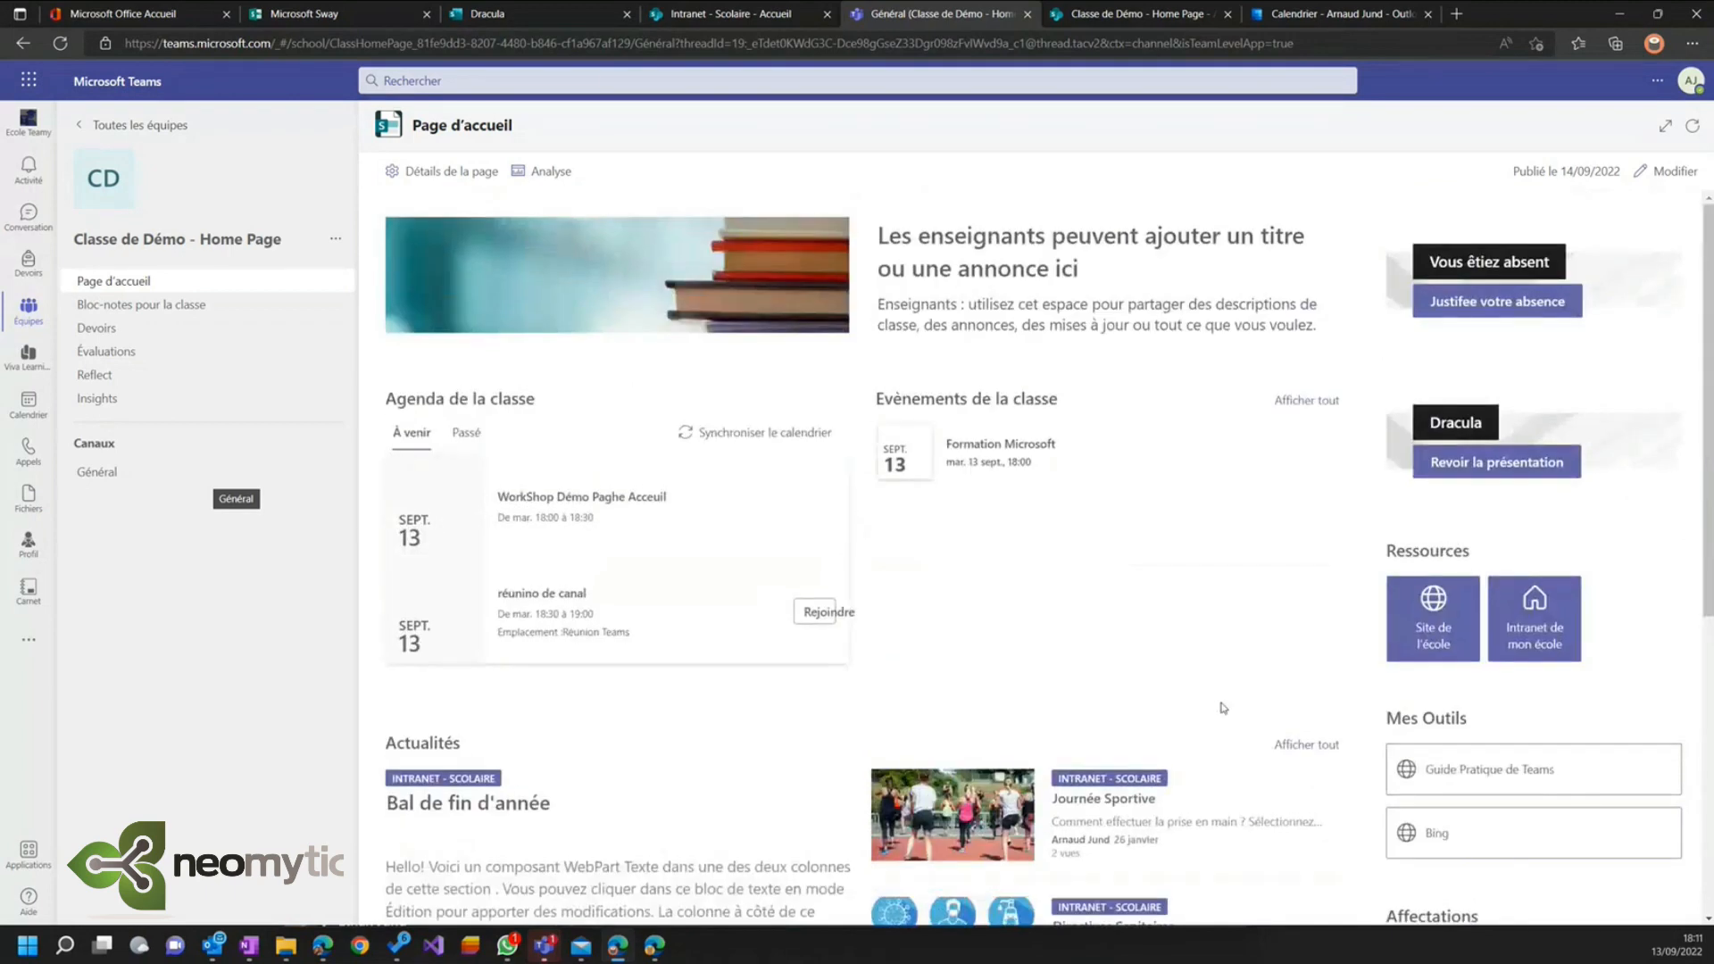